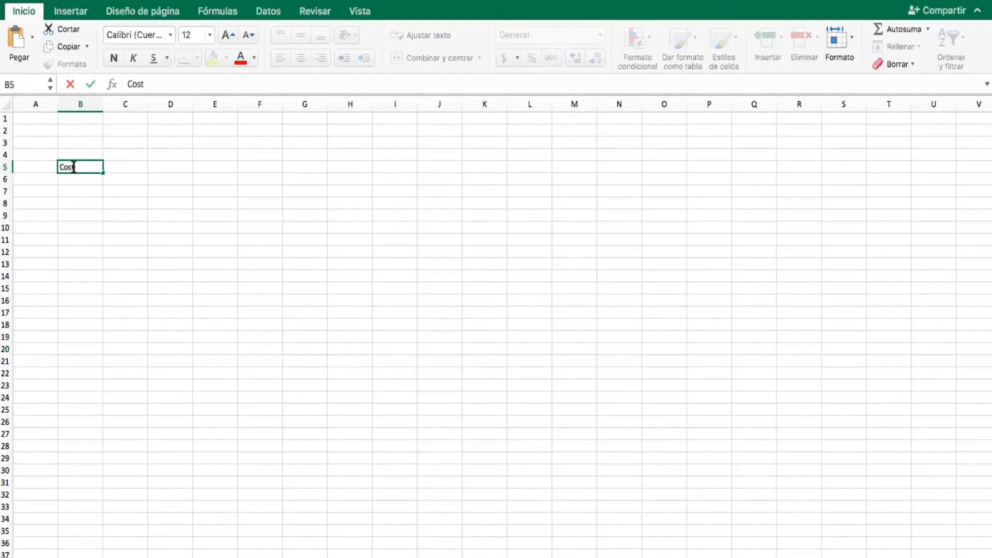
Complete the heading "Costos Variables" in cell B5.
{"action": "type", "text": "Variable"}
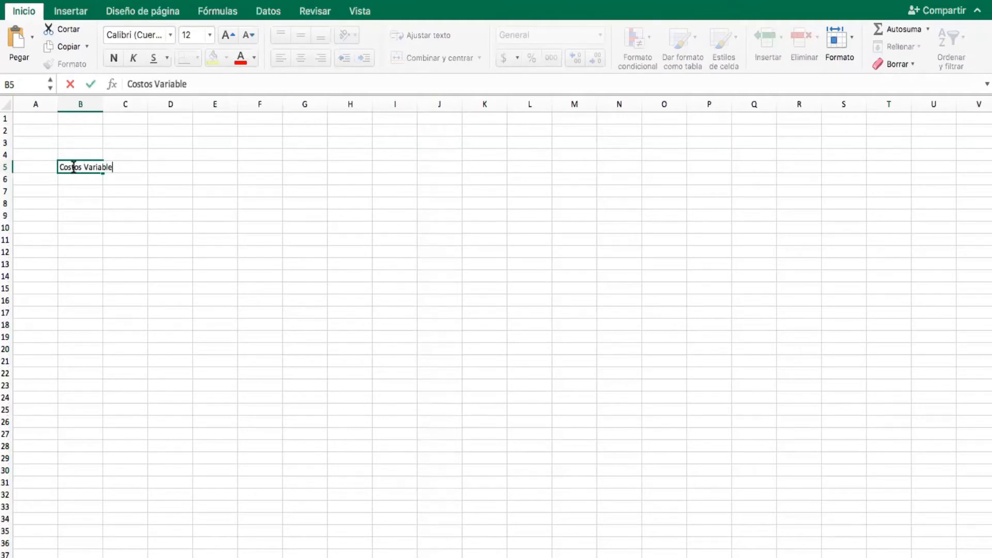
{"action": "type", "text": "s"}
{"action": "key", "text": "Return"}
{"action": "key", "text": "Return"}
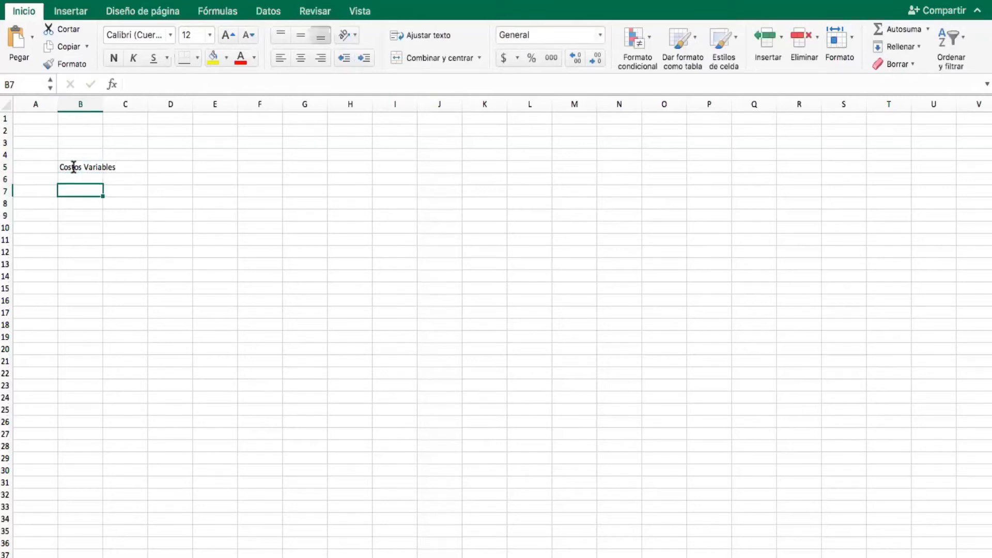
Enter the heading "Materias Primas" in cell B7 and widen column B slightly.
{"action": "type", "text": "Ma"}
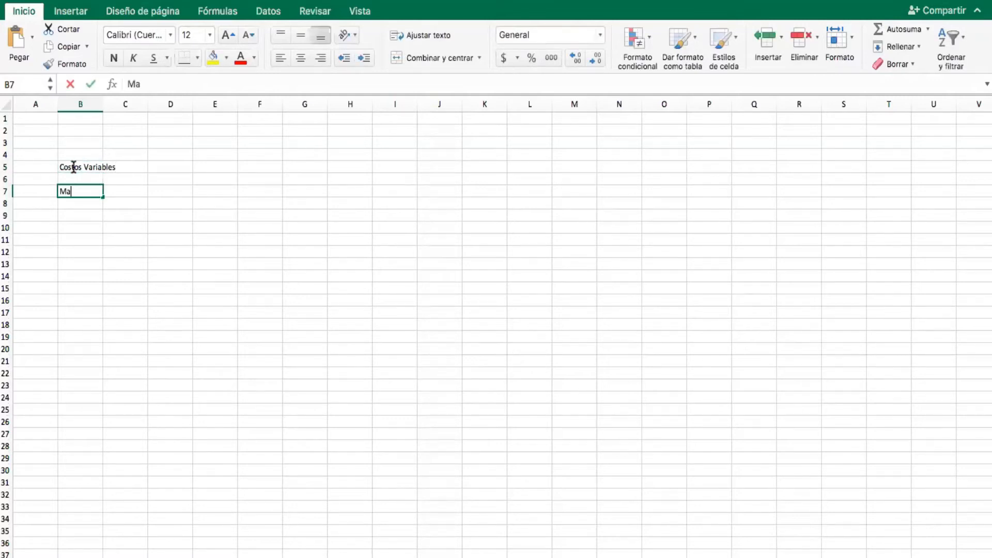
{"action": "type", "text": "terias"}
{"action": "type", "text": " Ptimas"}
{"action": "key", "text": "BackSpace"}
{"action": "key", "text": "BackSpace"}
{"action": "key", "text": "BackSpace"}
{"action": "key", "text": "BackSpace"}
{"action": "key", "text": "BackSpace"}
{"action": "type", "text": "rimas"}
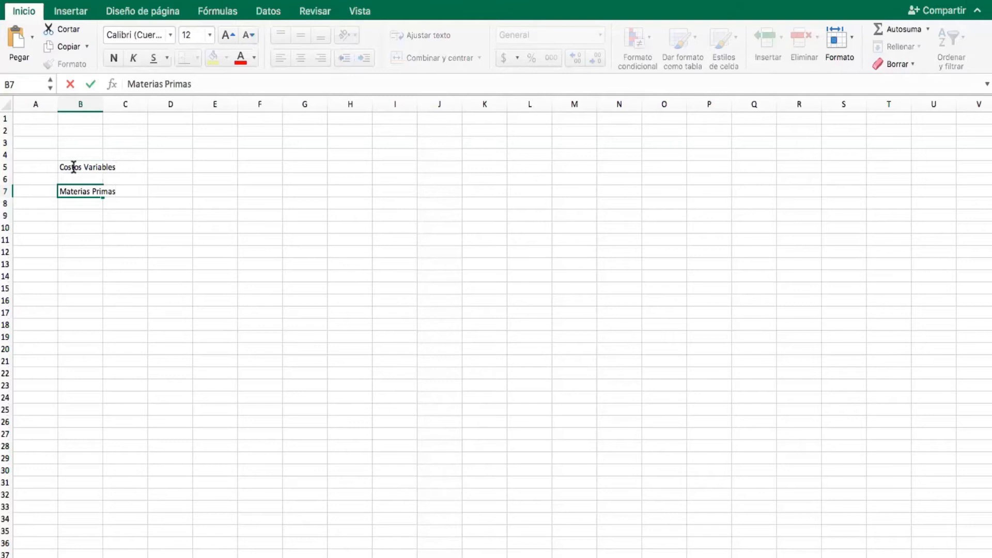
{"action": "key", "text": "Tab"}
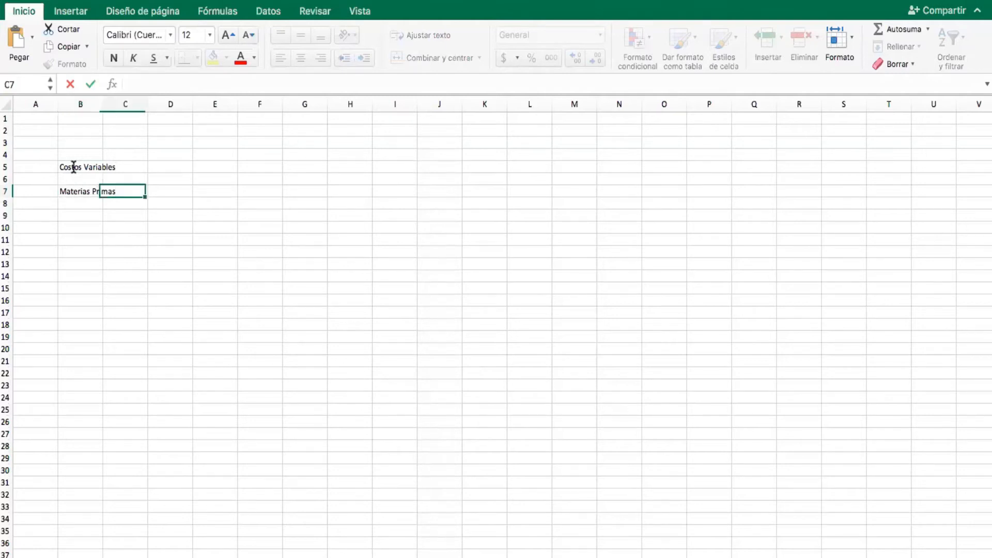
{"action": "left_click_drag", "start_coordinate": [102, 95], "coordinate": [112, 95]}
Enter the heading "Srevicios básicos" in cell D7.
{"action": "left_click", "coordinate": [187, 192]}
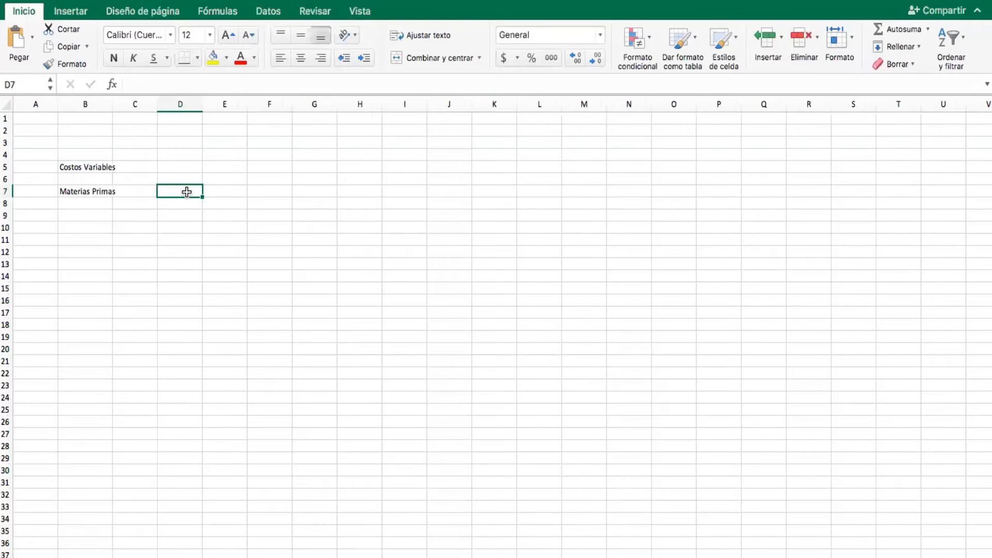
{"action": "type", "text": "Srevicios"}
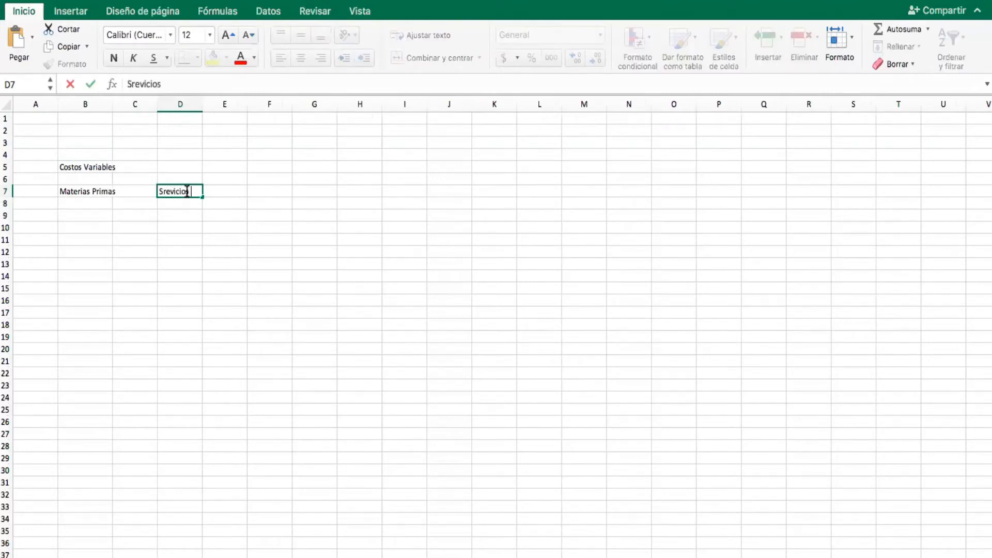
{"action": "type", "text": " básicos"}
{"action": "key", "text": "Tab"}
{"action": "key", "text": "Tab"}
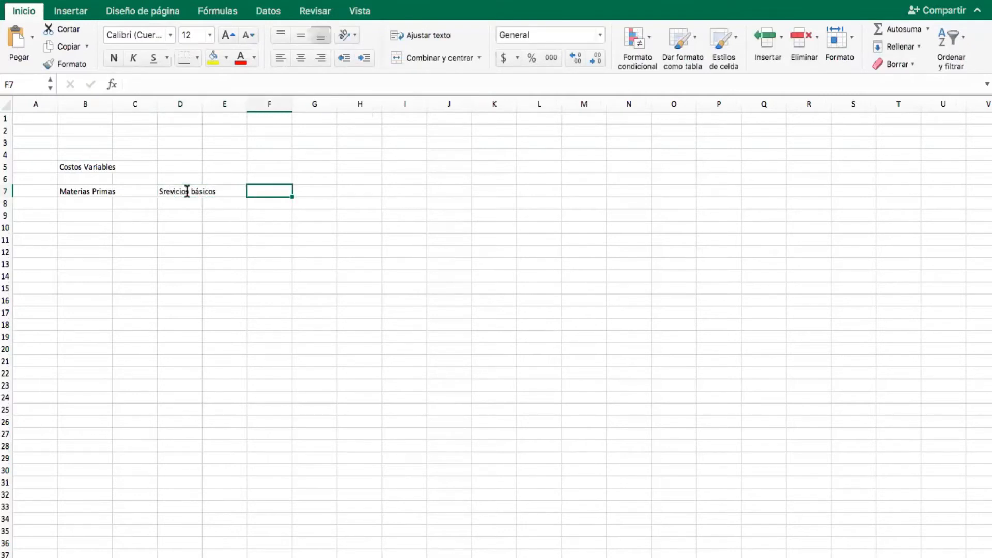
Enter the headings "Empaques" in cell F7 and "Envios" in cell H7.
{"action": "type", "text": "E"}
{"action": "key", "text": "BackSpace"}
{"action": "type", "text": "Empaques"}
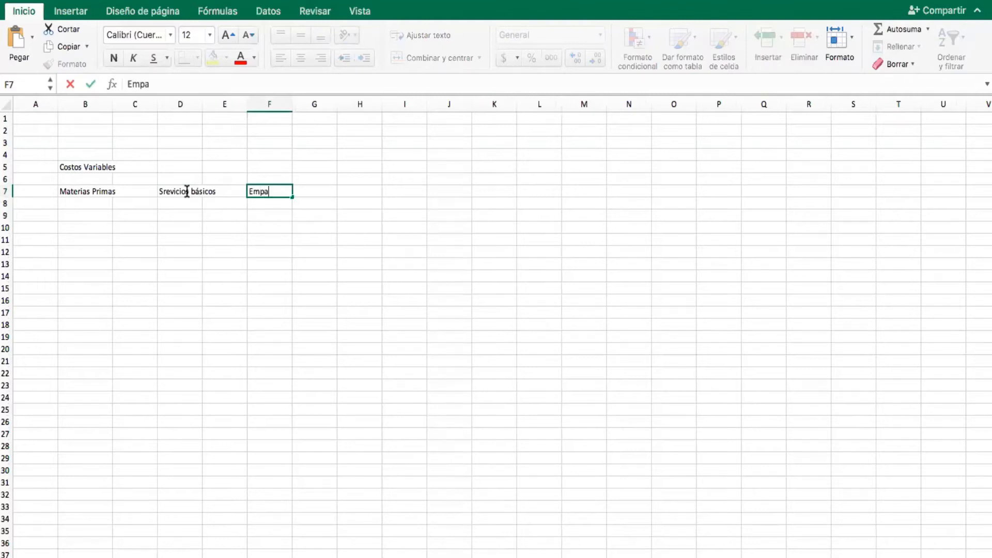
{"action": "key", "text": "Tab"}
{"action": "key", "text": "Tab"}
{"action": "key", "text": "Tab"}
{"action": "key", "text": "Left"}
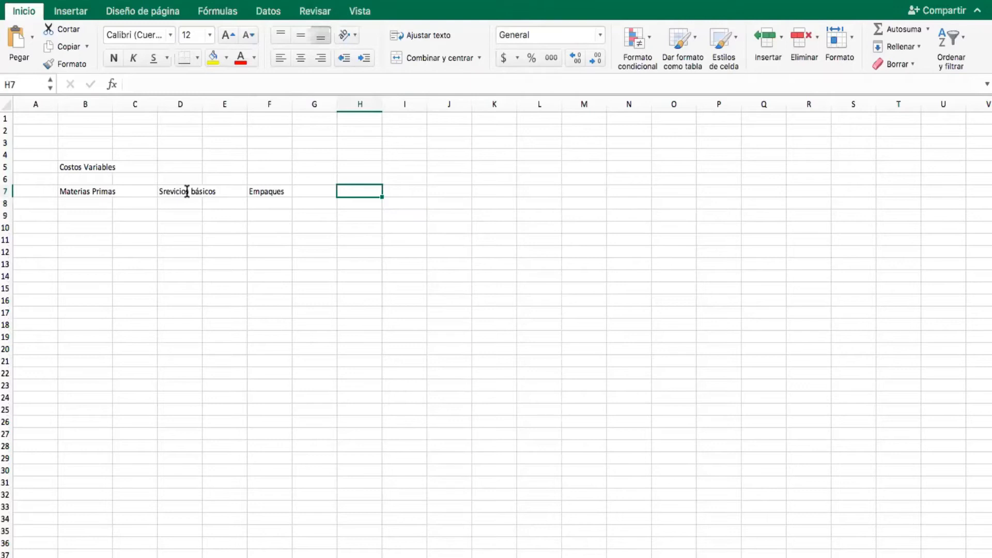
{"action": "type", "text": "E"}
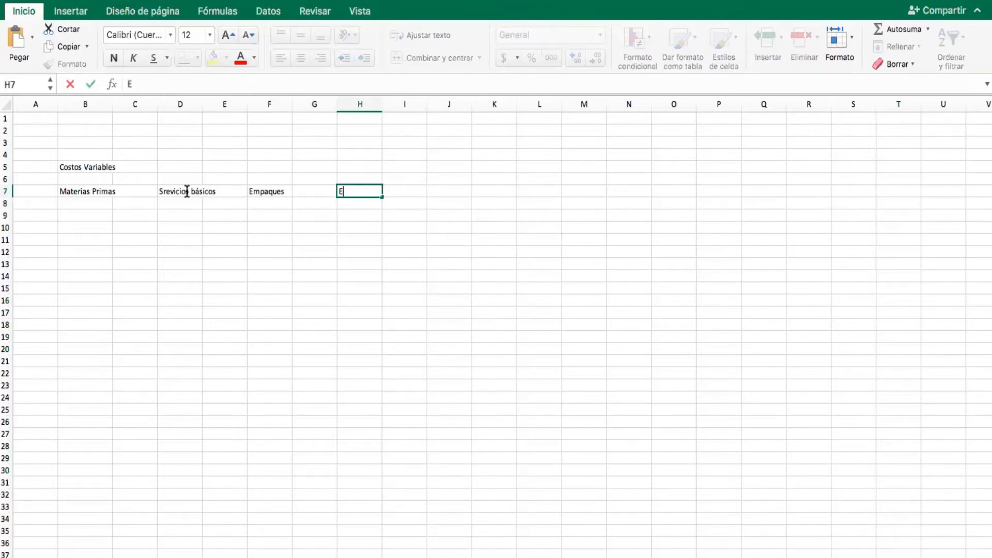
{"action": "type", "text": "nvios"}
{"action": "key", "text": "Return"}
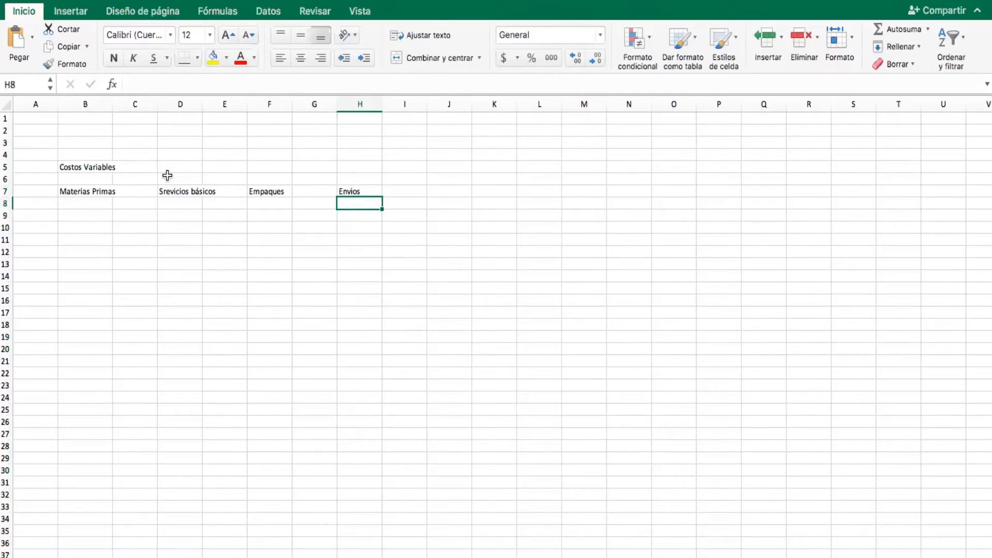
Make the "Costos Variables" heading in cell B5 bold.
{"action": "left_click", "coordinate": [87, 165]}
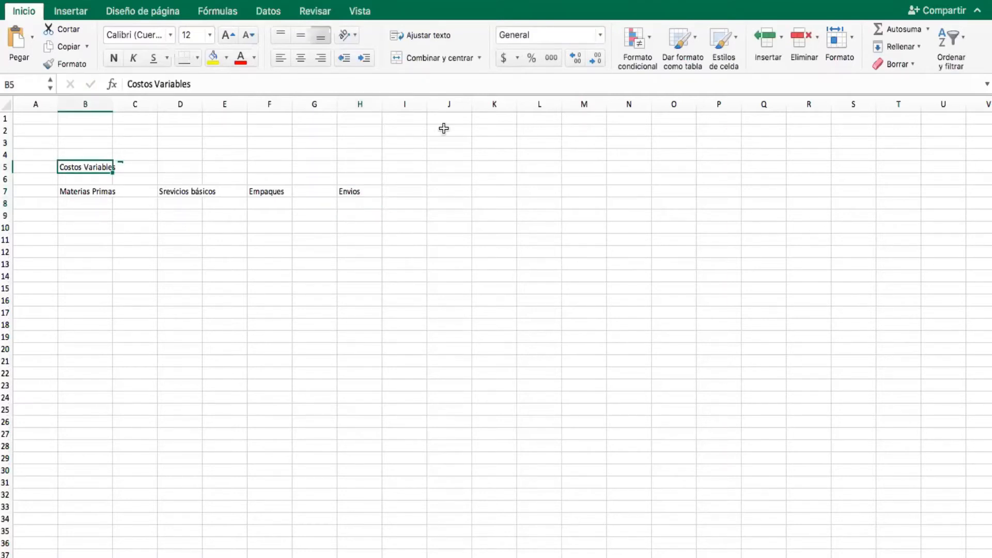
{"action": "left_click", "coordinate": [114, 57]}
{"action": "left_click", "coordinate": [175, 257]}
Enter the product title "PAN AMASADO" in cell B2.
{"action": "left_click", "coordinate": [84, 129]}
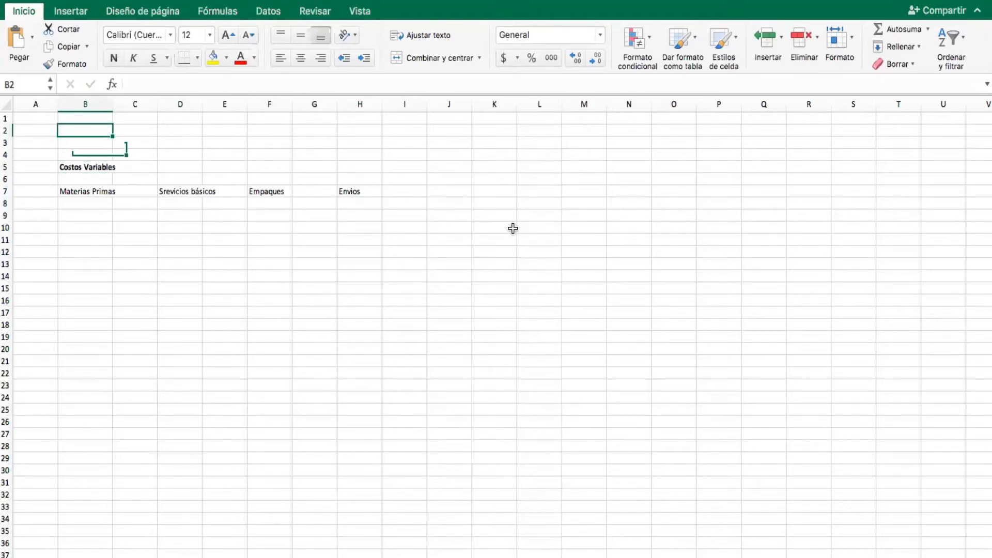
{"action": "type", "text": "P"}
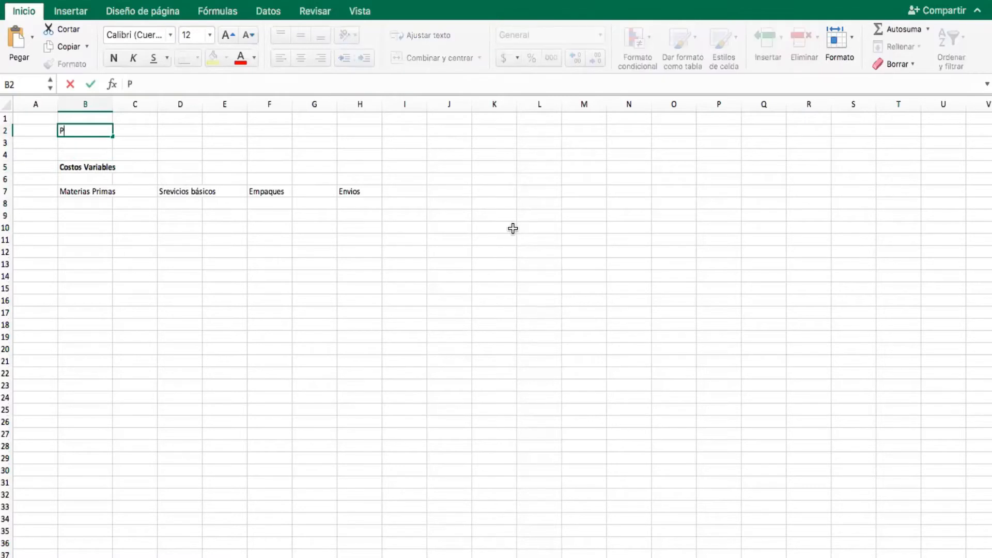
{"action": "type", "text": "AN AMASADO"}
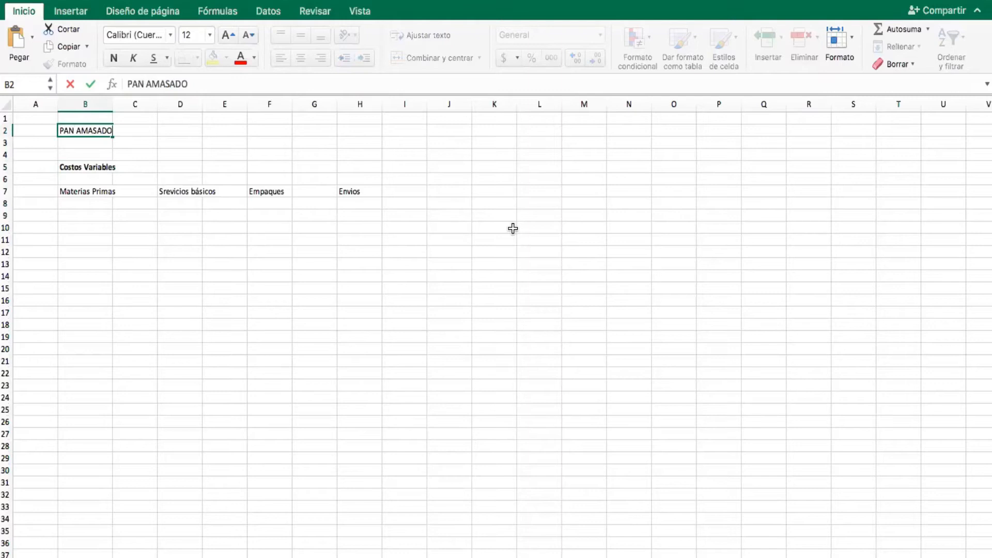
{"action": "left_click", "coordinate": [136, 287]}
List "Harina" and "Manteca" in cells B8 and B9 under the Materias Primas heading.
{"action": "left_click", "coordinate": [96, 202]}
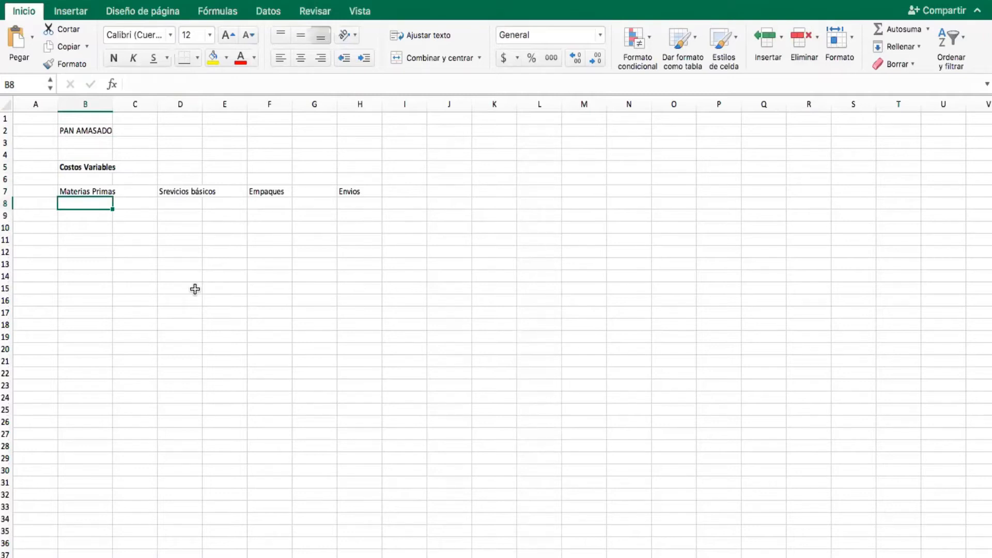
{"action": "type", "text": "HA"}
{"action": "key", "text": "BackSpace"}
{"action": "type", "text": "arina"}
{"action": "key", "text": "Return"}
{"action": "type", "text": "L"}
{"action": "key", "text": "BackSpace"}
{"action": "type", "text": "Manteca"}
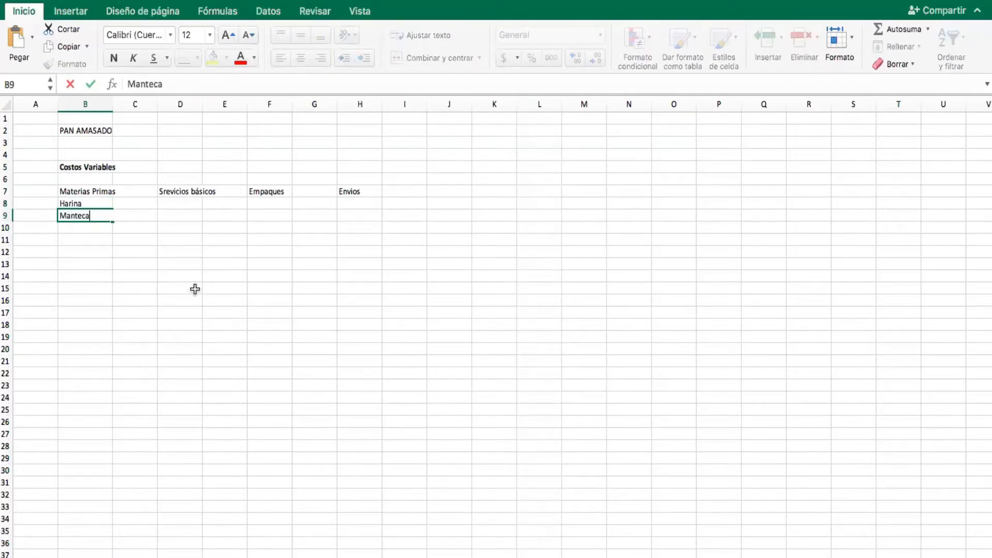
{"action": "key", "text": "Return"}
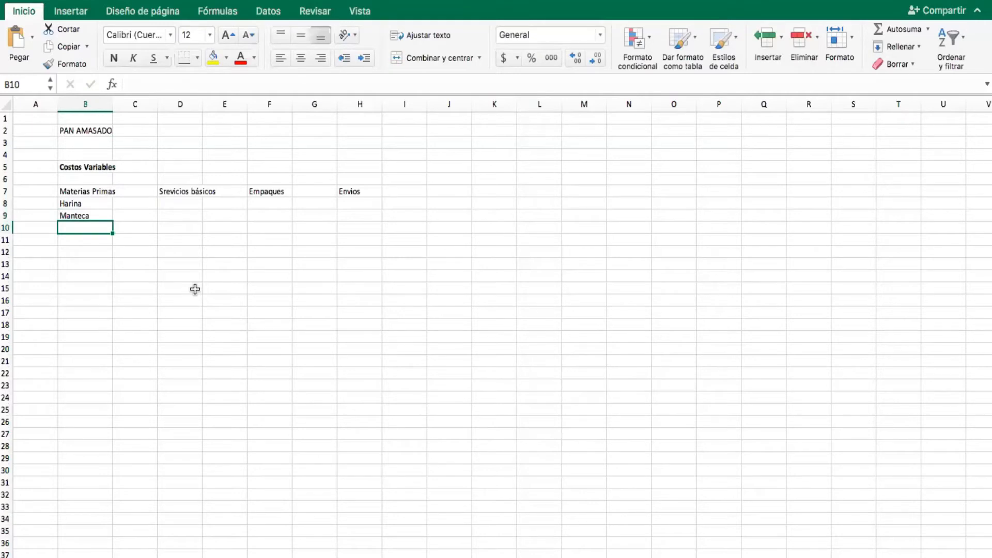
Add "Sal", "Levadura" and "Agua" to the raw materials list in cells B10 to B12.
{"action": "type", "text": "Le"}
{"action": "key", "text": "BackSpace"}
{"action": "key", "text": "BackSpace"}
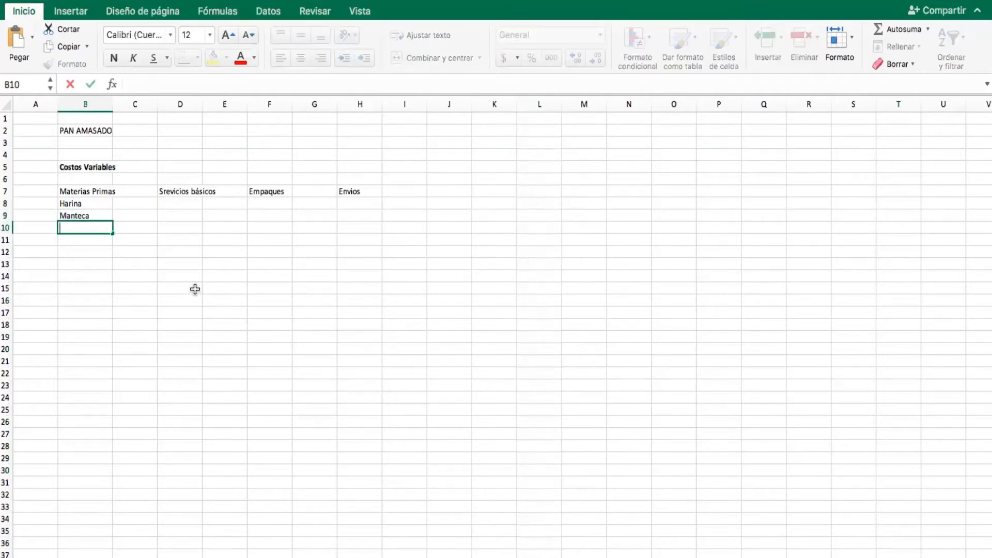
{"action": "type", "text": "Sal"}
{"action": "key", "text": "Return"}
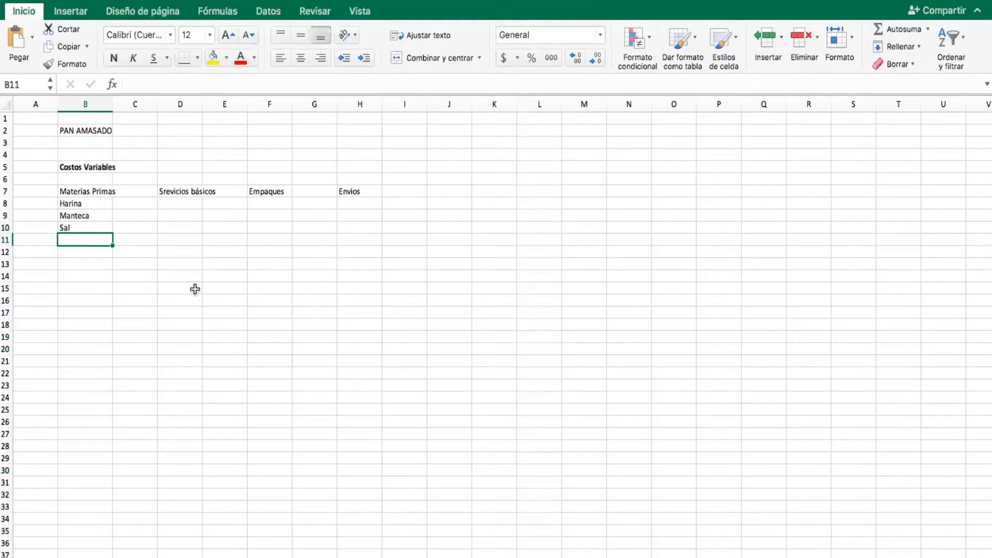
{"action": "type", "text": "Levadura"}
{"action": "key", "text": "Return"}
{"action": "type", "text": "Agu"}
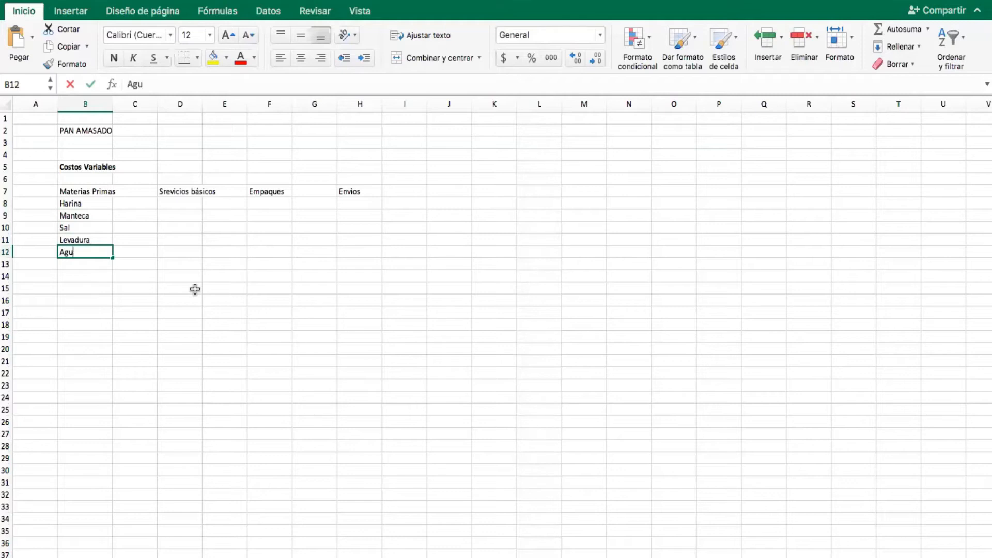
{"action": "type", "text": "a"}
{"action": "key", "text": "Return"}
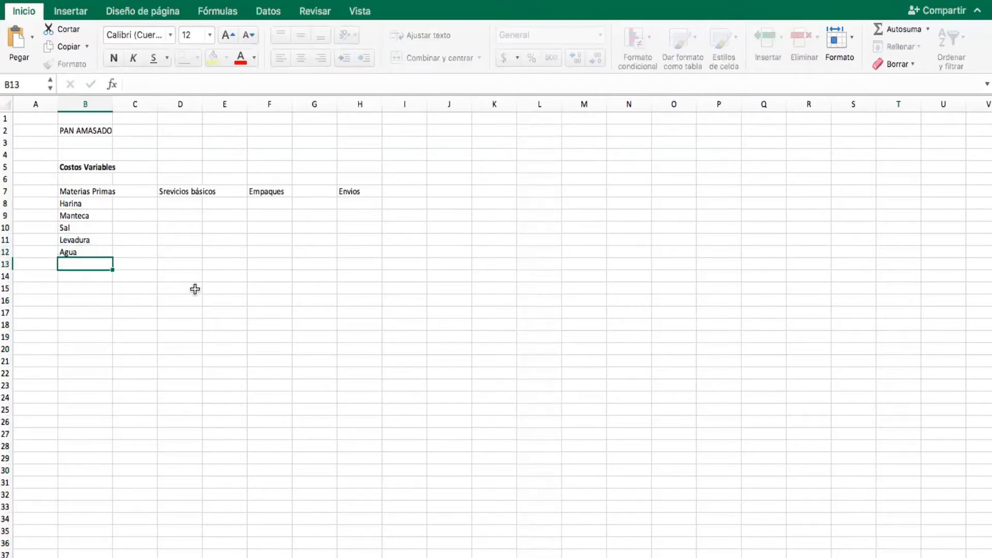
Widen column B to fit its text and make the "Materias Primas" heading bold.
{"action": "left_click_drag", "start_coordinate": [111, 101], "coordinate": [127, 101]}
{"action": "left_click", "coordinate": [93, 192]}
{"action": "left_click", "coordinate": [115, 57]}
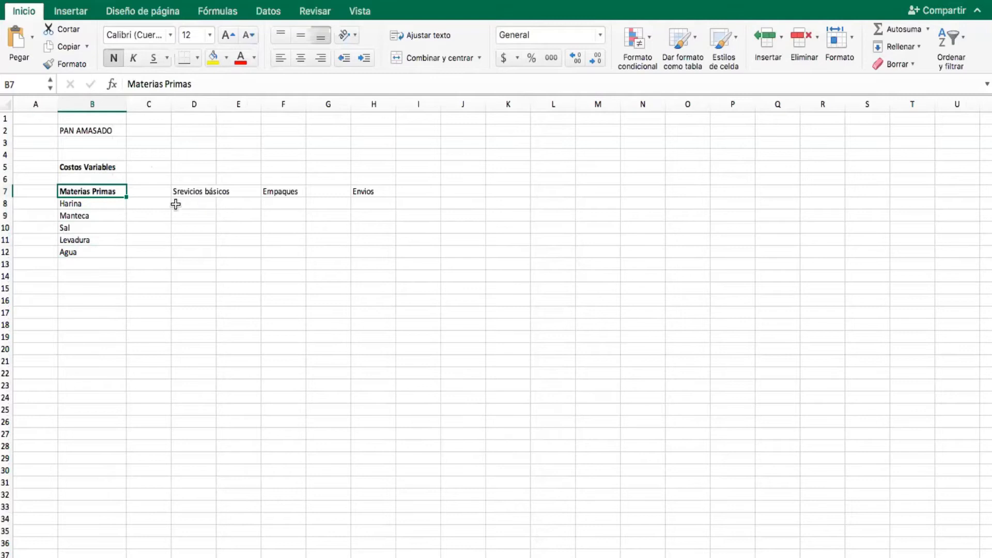
{"action": "left_click", "coordinate": [155, 202]}
Move the three headings "Srevicios básicos", "Empaques" and "Envios" from row 7 up to row 3, keeping their columns.
{"action": "left_click", "coordinate": [211, 102]}
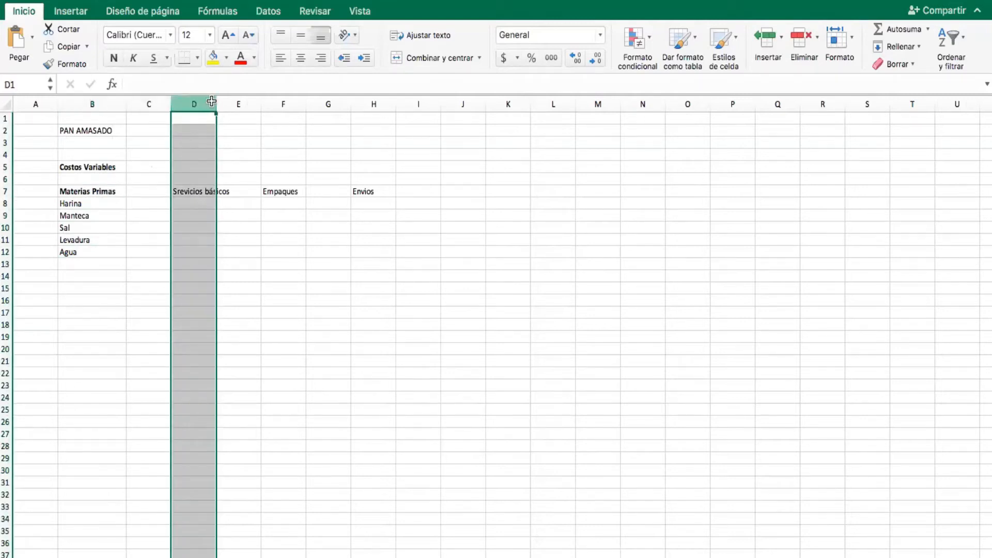
{"action": "left_click", "coordinate": [279, 277]}
{"action": "left_click_drag", "start_coordinate": [188, 192], "coordinate": [331, 142]}
{"action": "left_click", "coordinate": [237, 239]}
Enter the column heading "Unidad de medida" in cell C7, beside Materias Primas.
{"action": "left_click", "coordinate": [147, 191]}
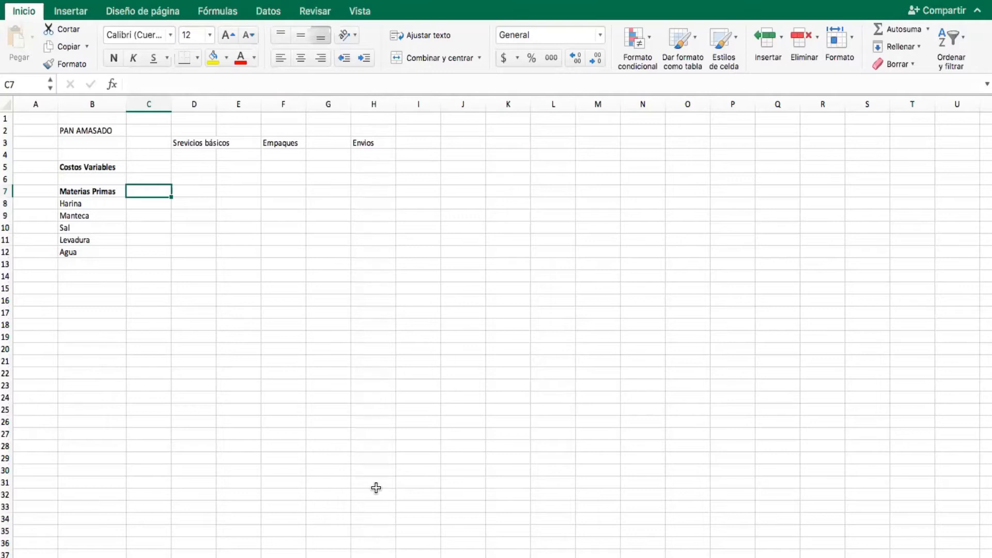
{"action": "type", "text": "Unidad de me"}
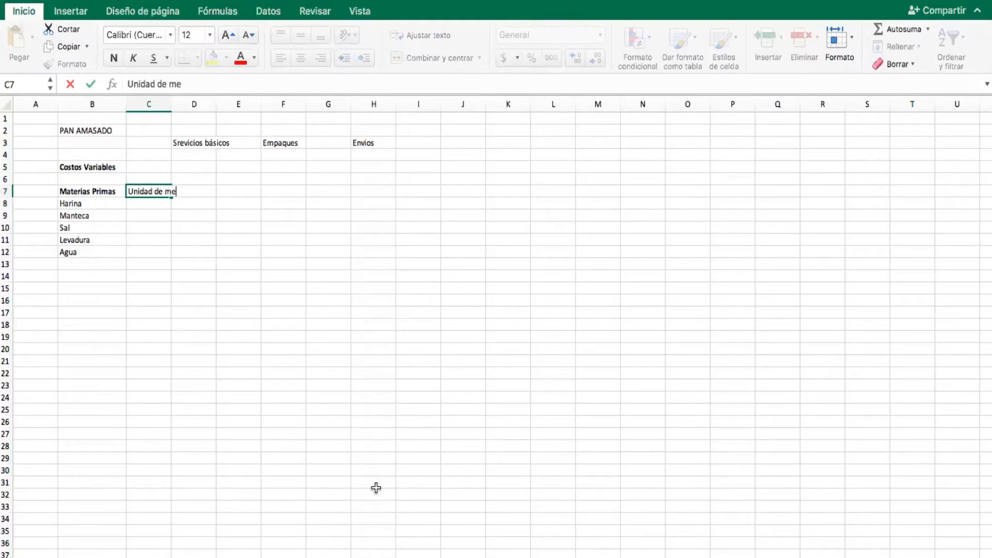
{"action": "type", "text": "dida"}
{"action": "key", "text": "Return"}
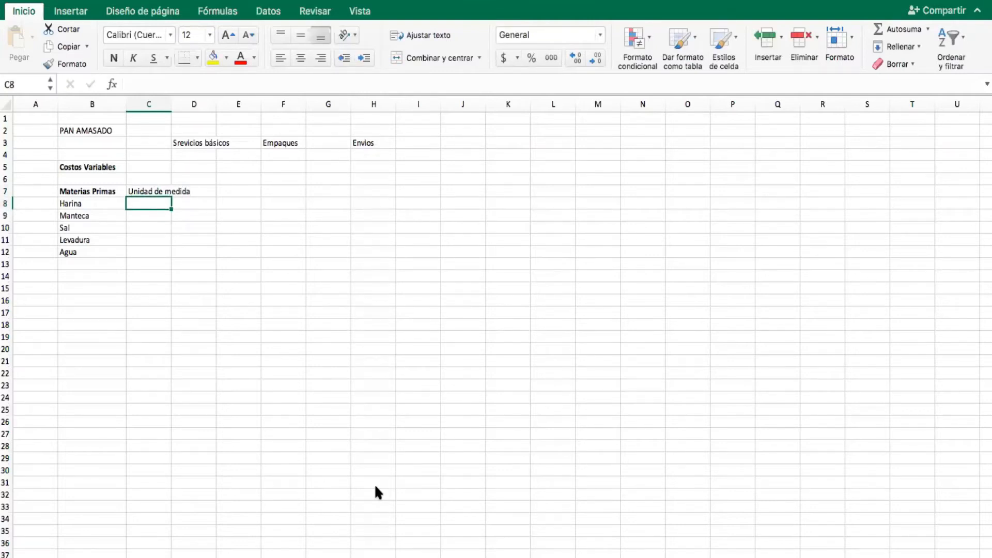
Enter "kilo" as the unit of measure for Harina, Manteca and Sal in cells C8 to C10.
{"action": "left_click", "coordinate": [165, 264]}
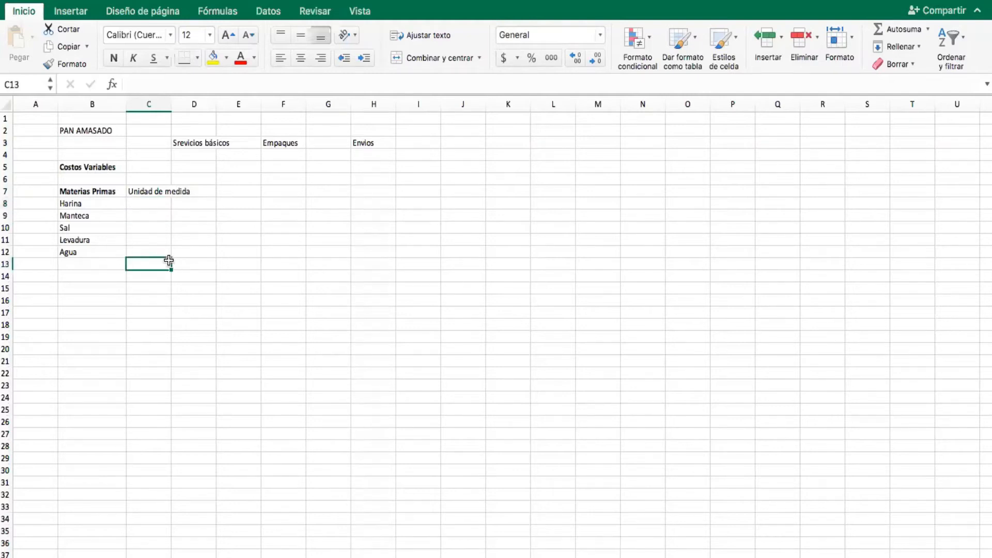
{"action": "left_click", "coordinate": [155, 205]}
{"action": "type", "text": "ki"}
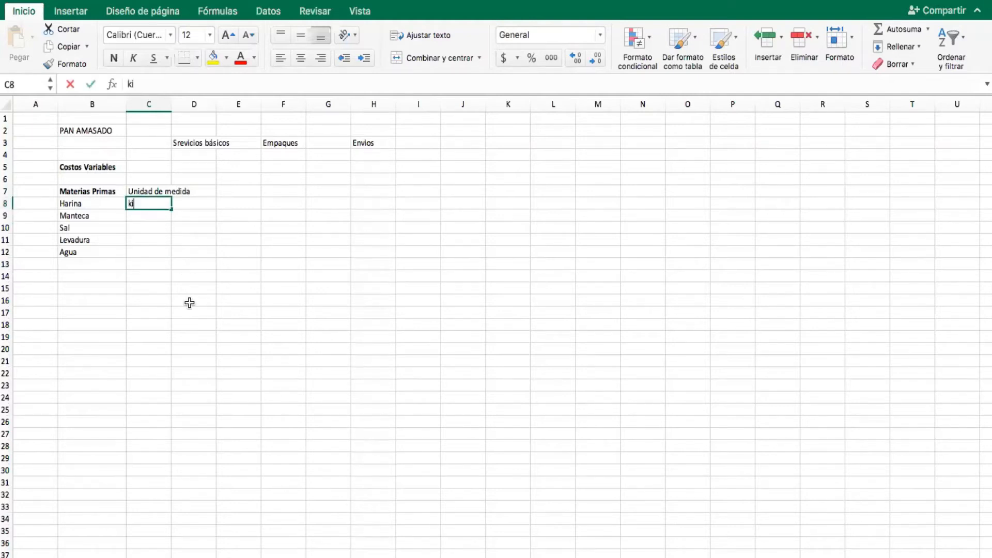
{"action": "type", "text": "lo"}
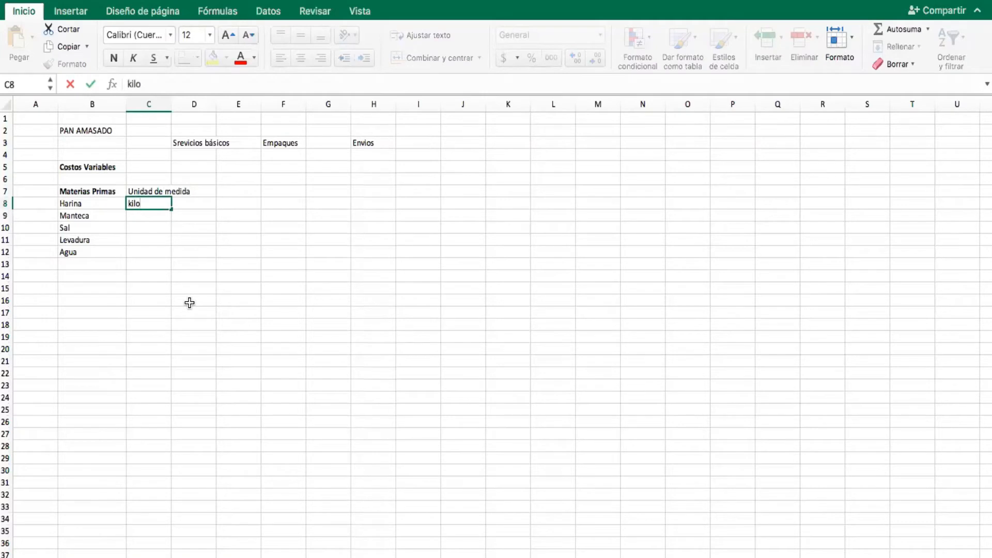
{"action": "key", "text": "Return"}
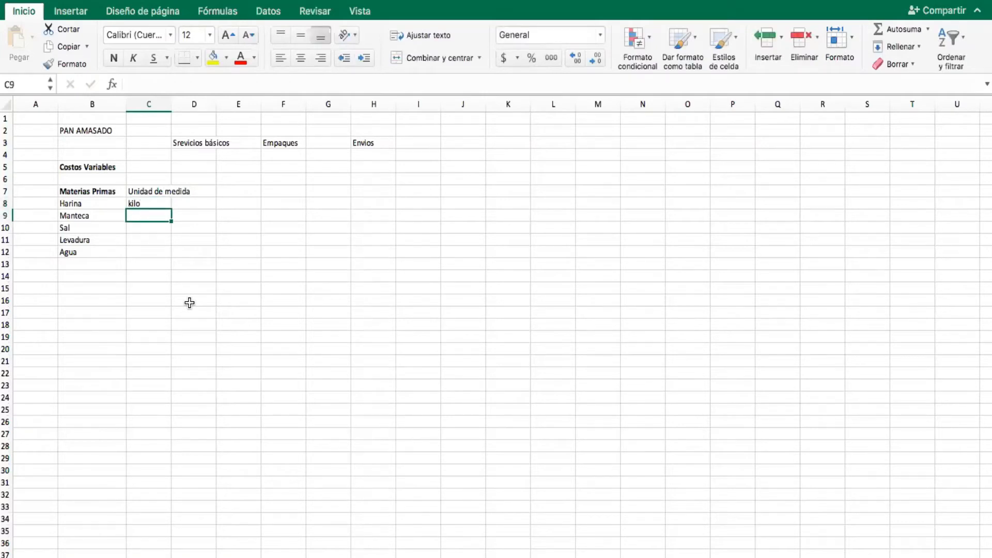
{"action": "type", "text": "kilo"}
{"action": "key", "text": "Return"}
{"action": "type", "text": "k"}
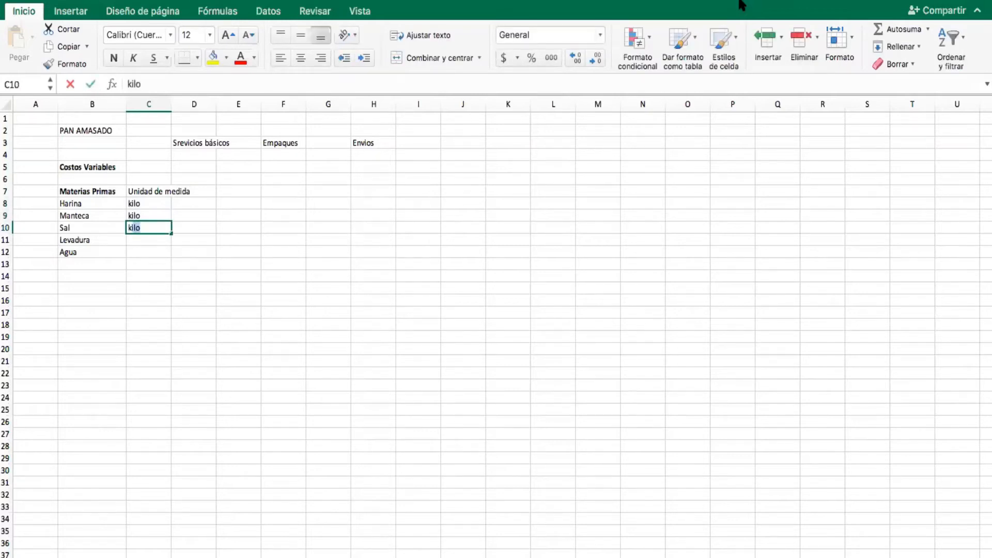
{"action": "key", "text": "Return"}
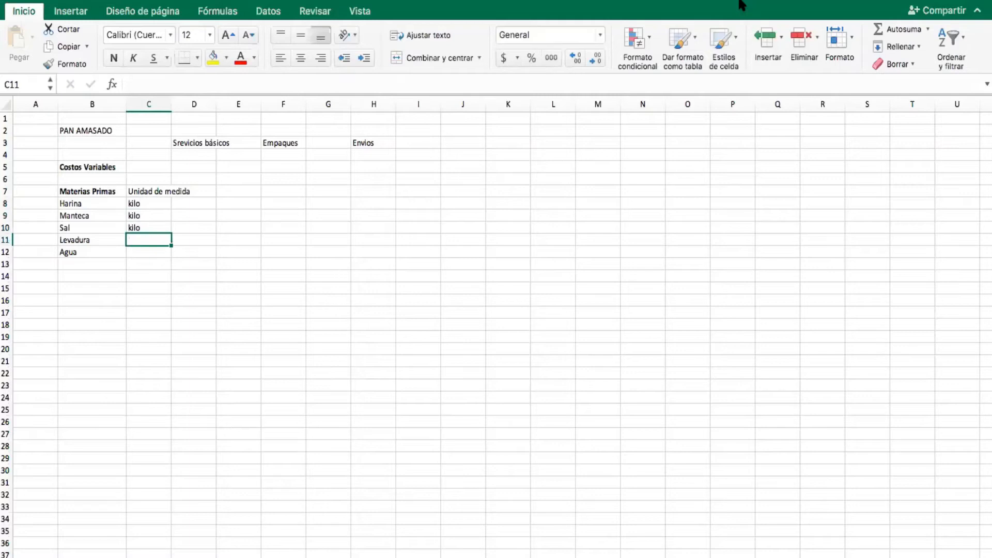
Enter "gr" as the unit of measure for Levadura in C11 and "litro" for Agua in C12.
{"action": "type", "text": "g"}
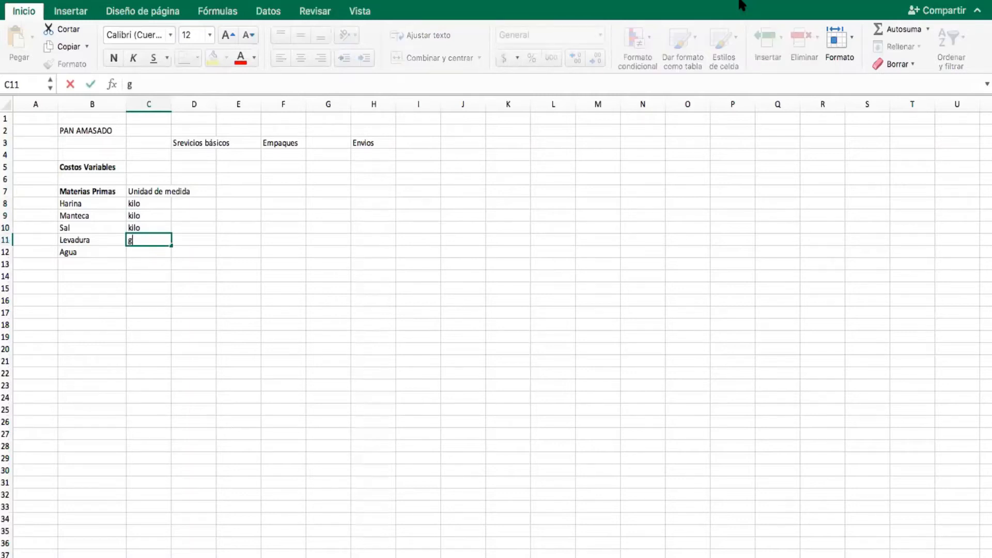
{"action": "type", "text": "r"}
{"action": "key", "text": "Return"}
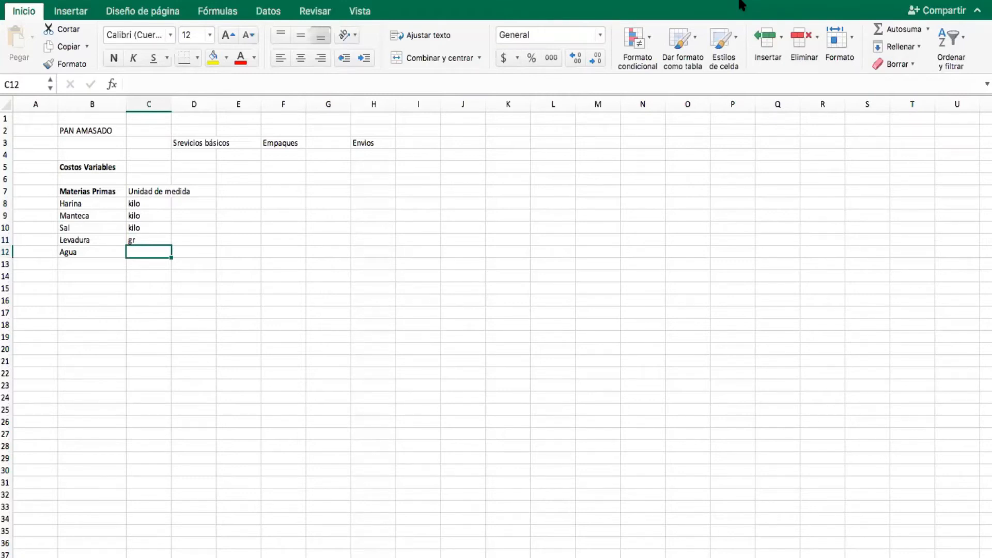
{"action": "type", "text": "litro"}
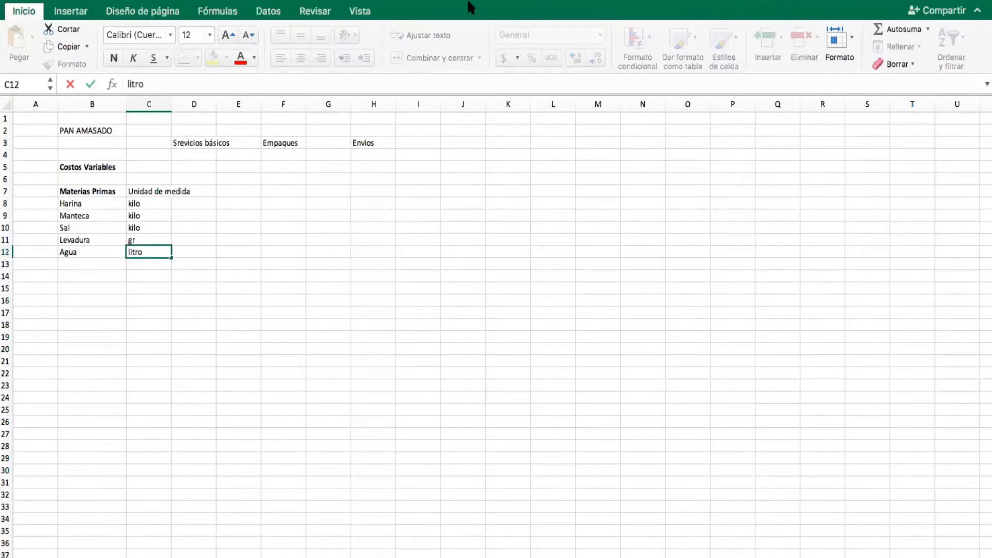
{"action": "left_click", "coordinate": [323, 202]}
Wrap the text of the "Unidad de medida" heading in cell C7.
{"action": "left_click", "coordinate": [153, 187]}
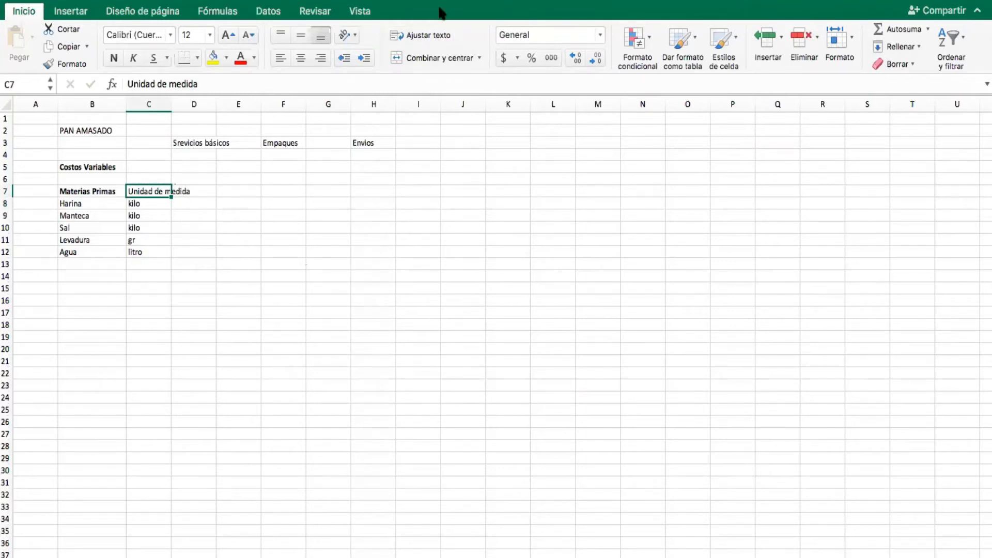
{"action": "left_click", "coordinate": [412, 36]}
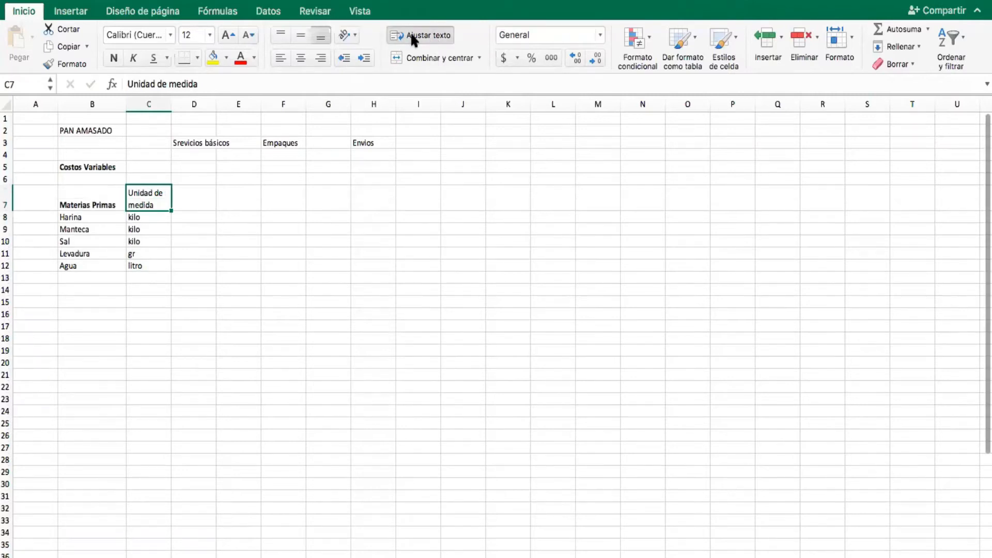
{"action": "left_click", "coordinate": [184, 349]}
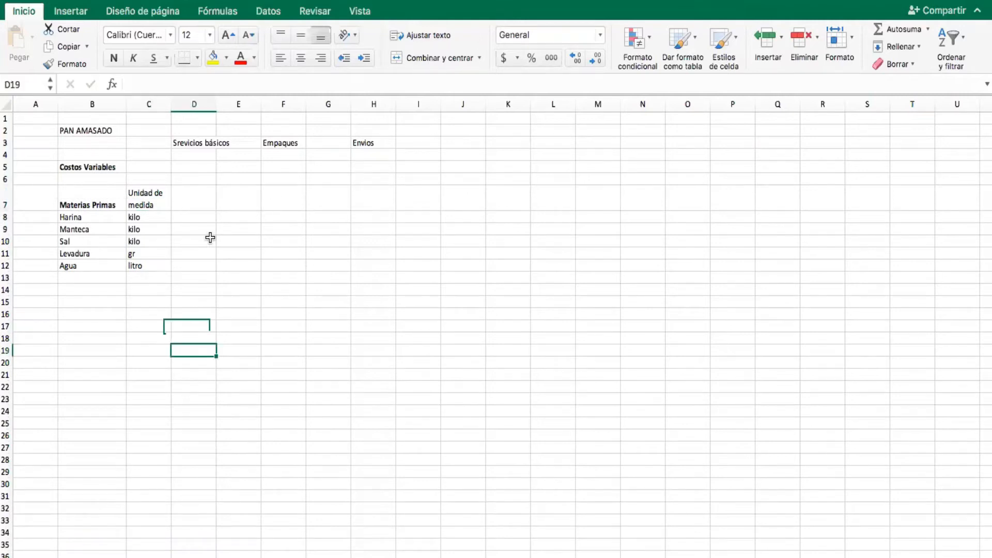
Enter 1 as the quantity of Harina in cell D8.
{"action": "left_click", "coordinate": [193, 216]}
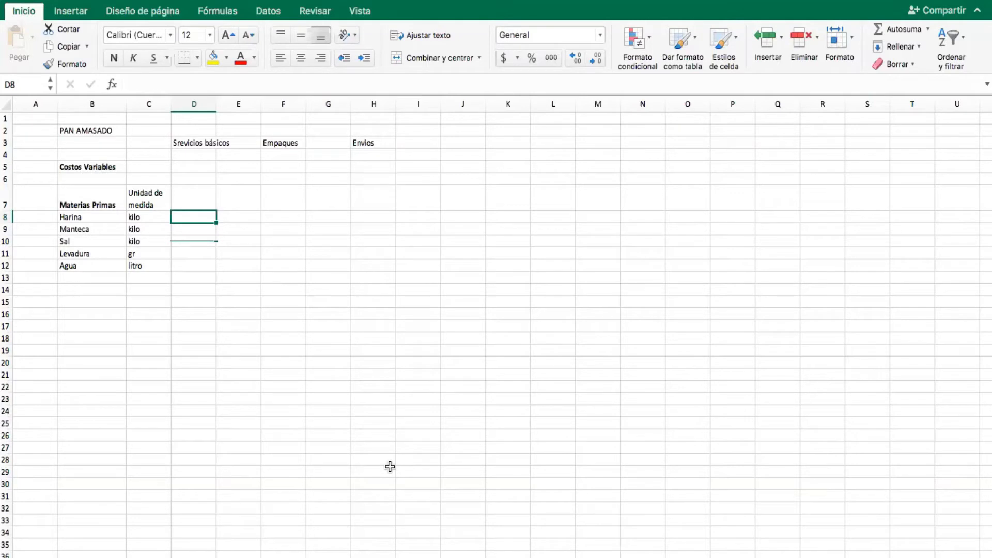
{"action": "type", "text": "1"}
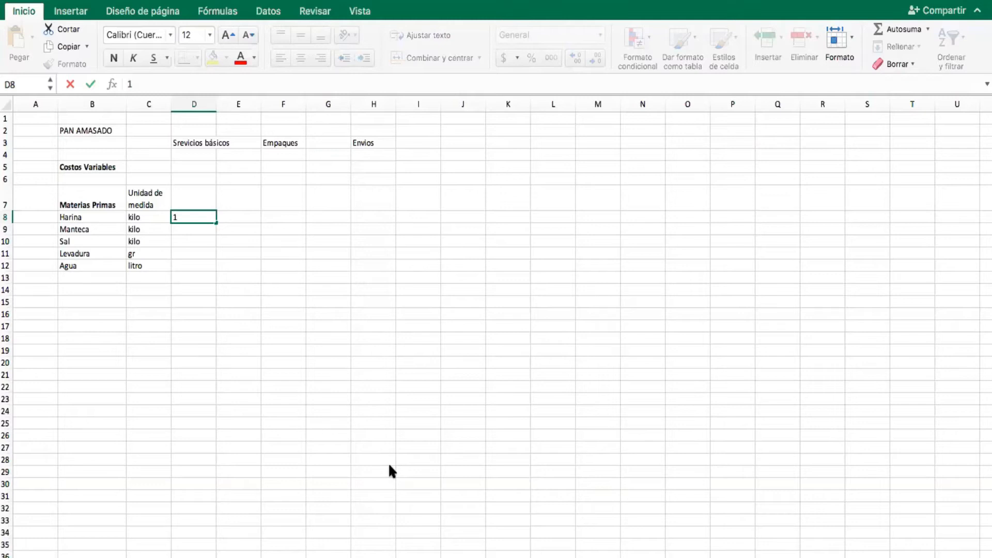
{"action": "left_click", "coordinate": [313, 336]}
Enter 250 as the quantity of Manteca in cell D9.
{"action": "left_click", "coordinate": [192, 228]}
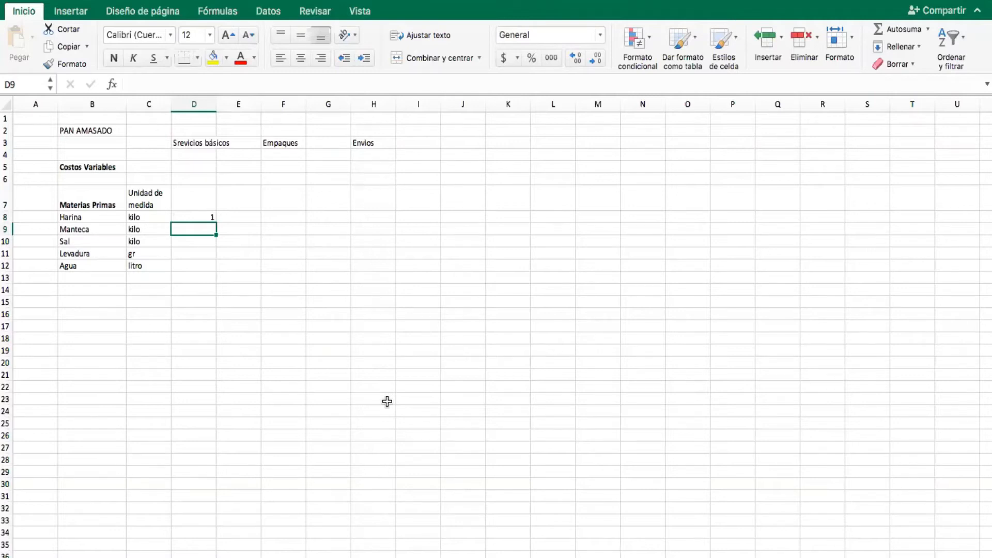
{"action": "mouse_move", "coordinate": [427, 31]}
{"action": "left_click", "coordinate": [158, 227]}
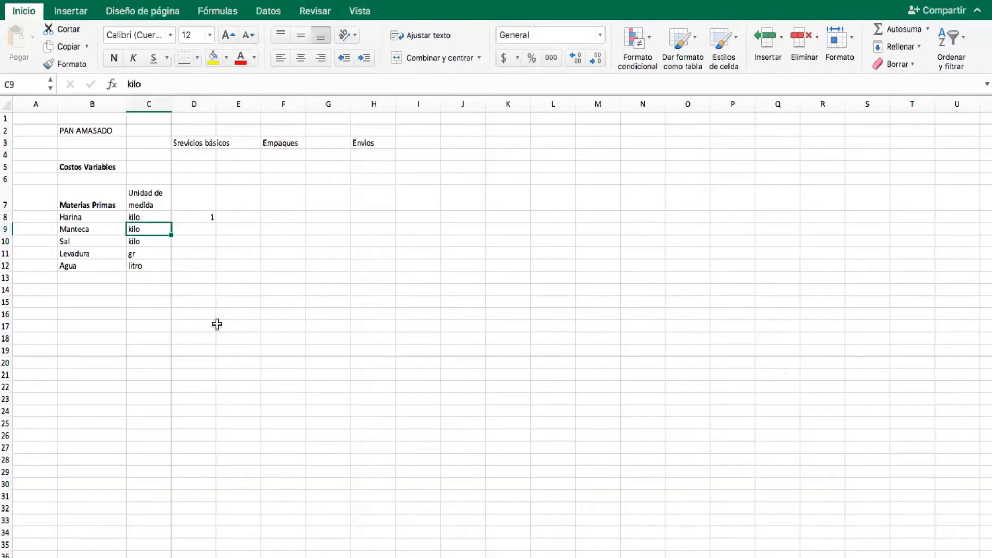
{"action": "left_click", "coordinate": [197, 230]}
{"action": "type", "text": "250"}
{"action": "key", "text": "Return"}
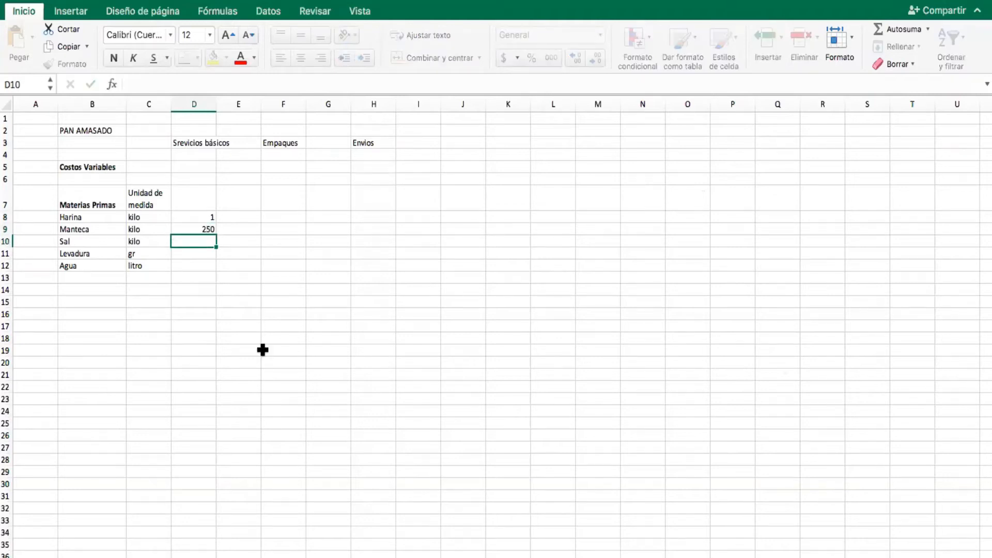
{"action": "left_click", "coordinate": [183, 230]}
{"action": "left_click", "coordinate": [135, 227]}
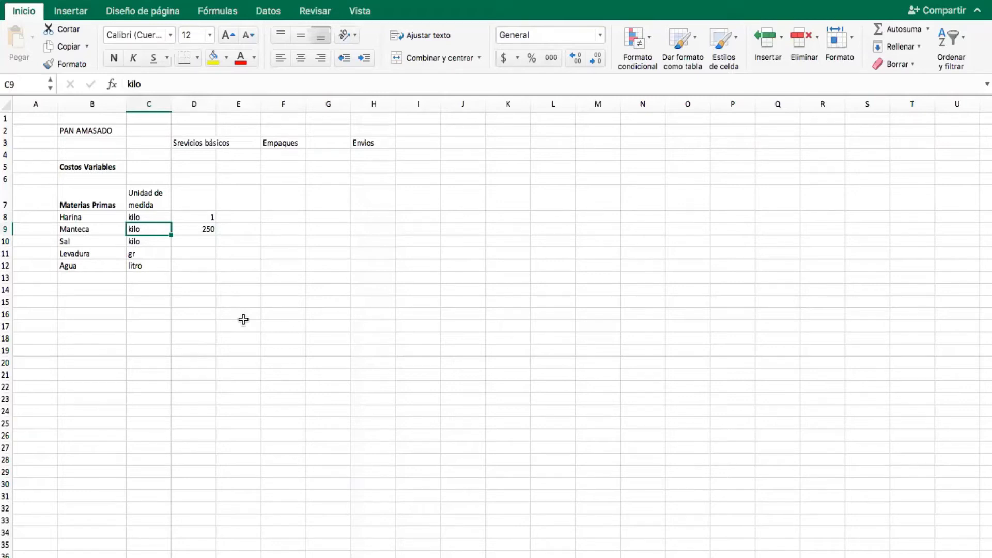
Set the quantity of Manteca in cell D9 to 0,250 so it is expressed in kilos.
{"action": "left_click", "coordinate": [197, 231]}
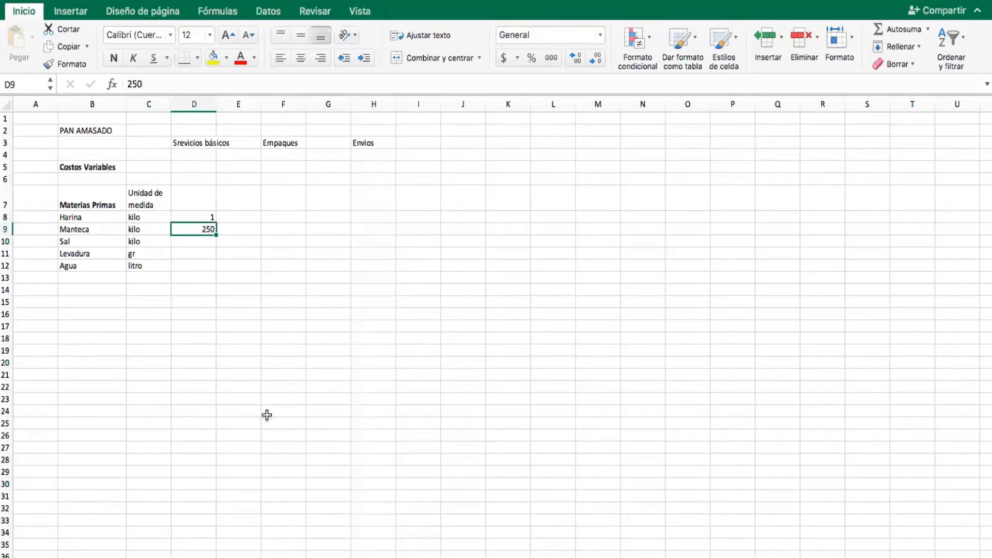
{"action": "type", "text": "0"}
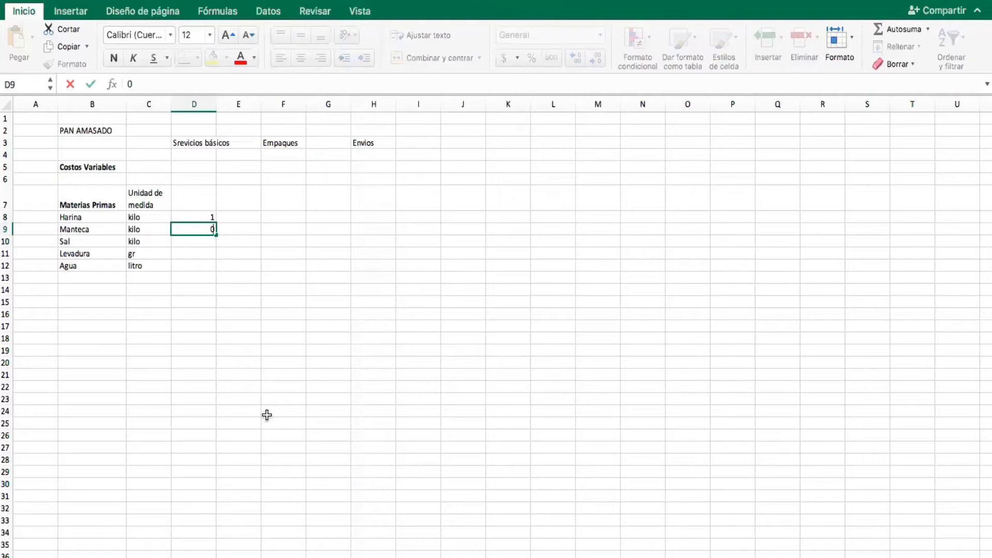
{"action": "type", "text": ",250"}
{"action": "key", "text": "Return"}
{"action": "left_click", "coordinate": [190, 228]}
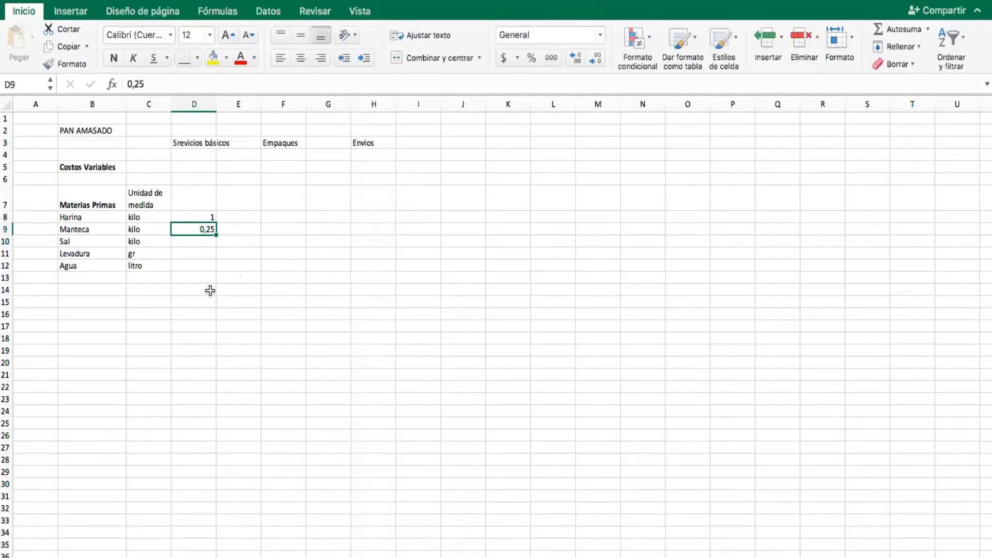
{"action": "left_click", "coordinate": [242, 288]}
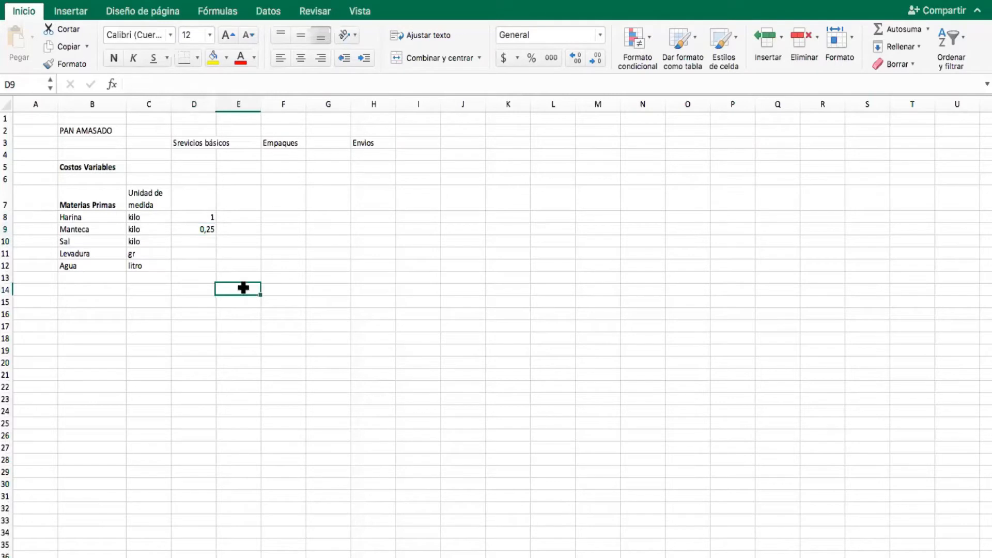
Enter the quantities 0,05 for Sal in cell D10 and 10 for Levadura in cell D11.
{"action": "left_click", "coordinate": [186, 245]}
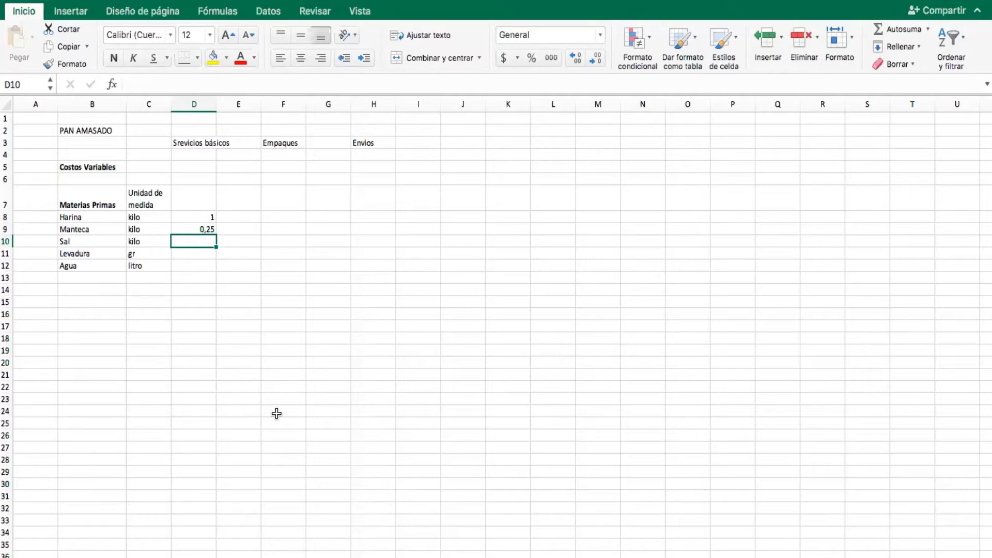
{"action": "type", "text": "0,"}
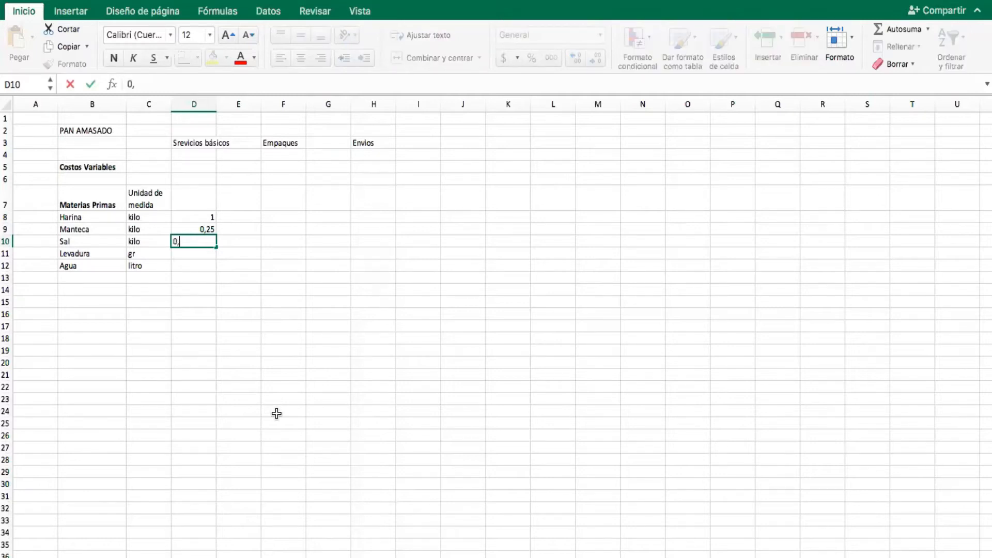
{"action": "type", "text": "05"}
{"action": "key", "text": "Return"}
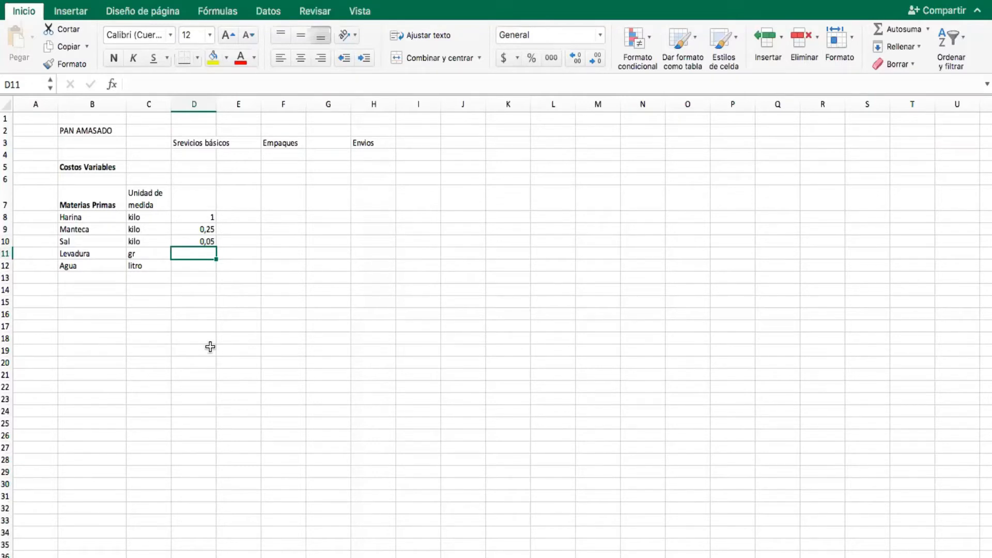
{"action": "type", "text": "10"}
{"action": "key", "text": "Return"}
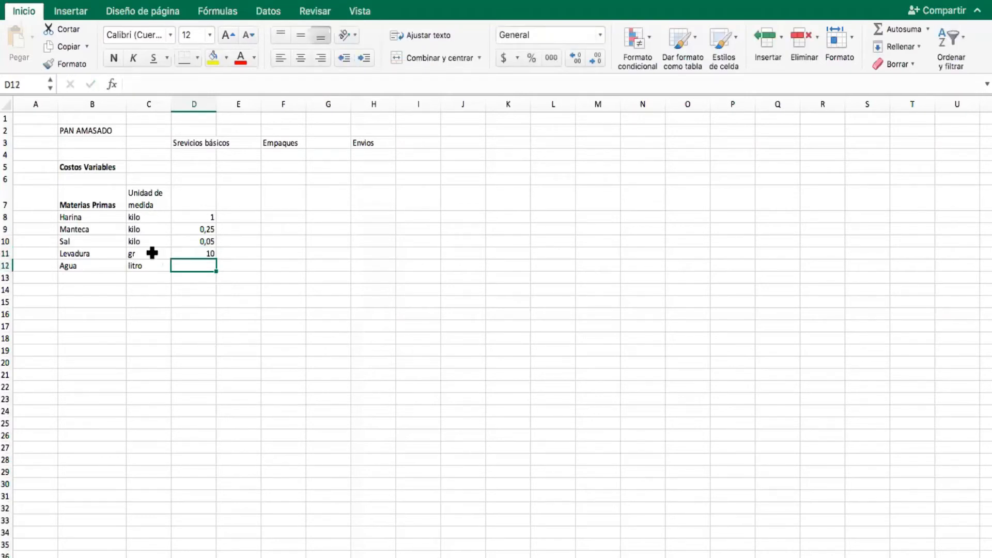
Enter 1,5 as the quantity of Agua in cell D12.
{"action": "left_click", "coordinate": [214, 252]}
{"action": "left_click", "coordinate": [204, 264]}
{"action": "left_click", "coordinate": [212, 310]}
{"action": "left_click", "coordinate": [202, 269]}
{"action": "type", "text": "1,5"}
{"action": "left_click", "coordinate": [269, 312]}
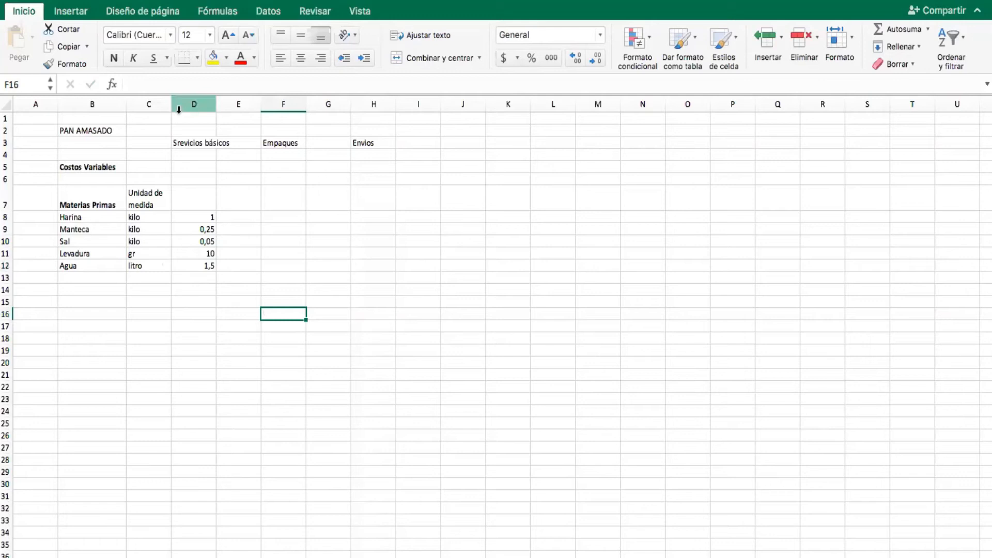
Enter the column heading "Cantidad" in cell D7, above the quantities.
{"action": "left_click", "coordinate": [239, 194]}
{"action": "left_click", "coordinate": [187, 202]}
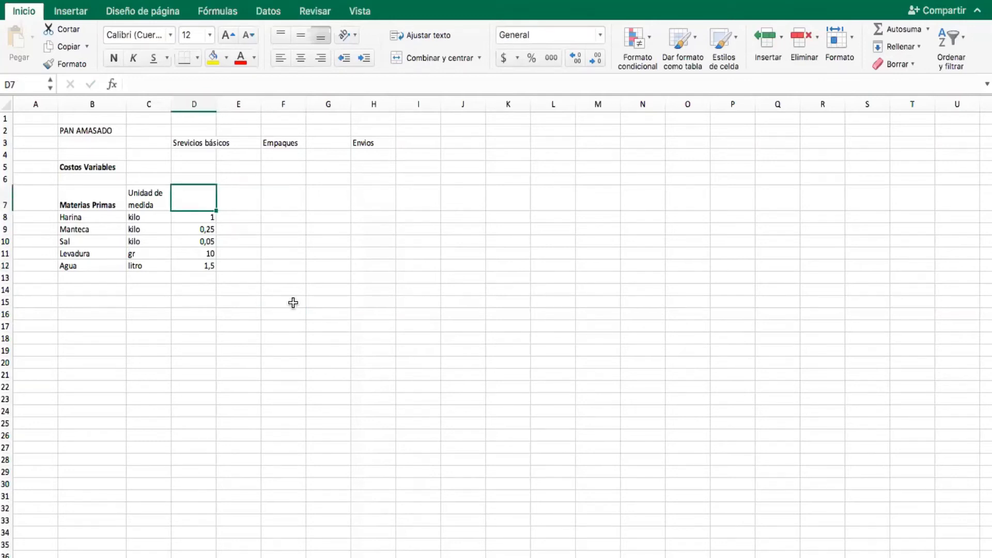
{"action": "type", "text": "Cant"}
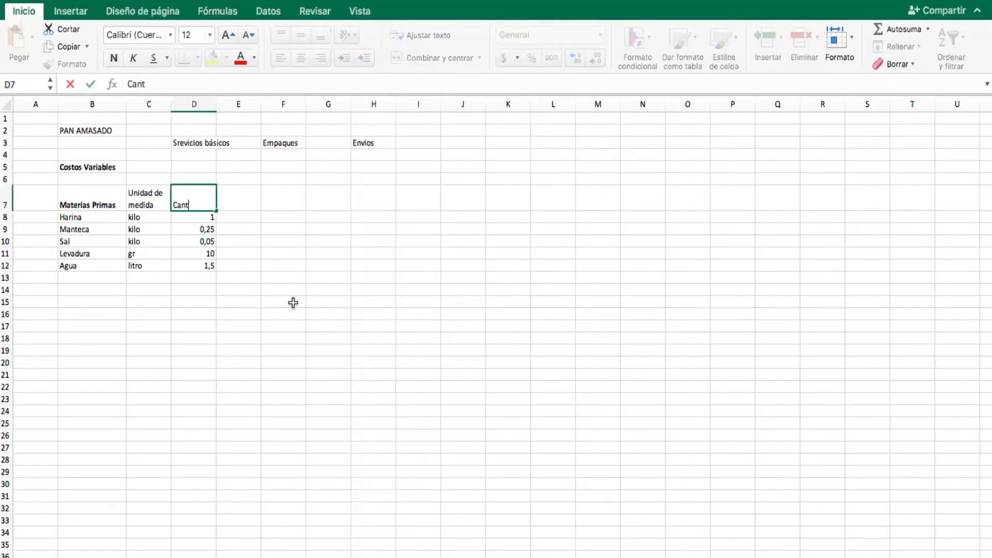
{"action": "type", "text": "idad"}
{"action": "key", "text": "Return"}
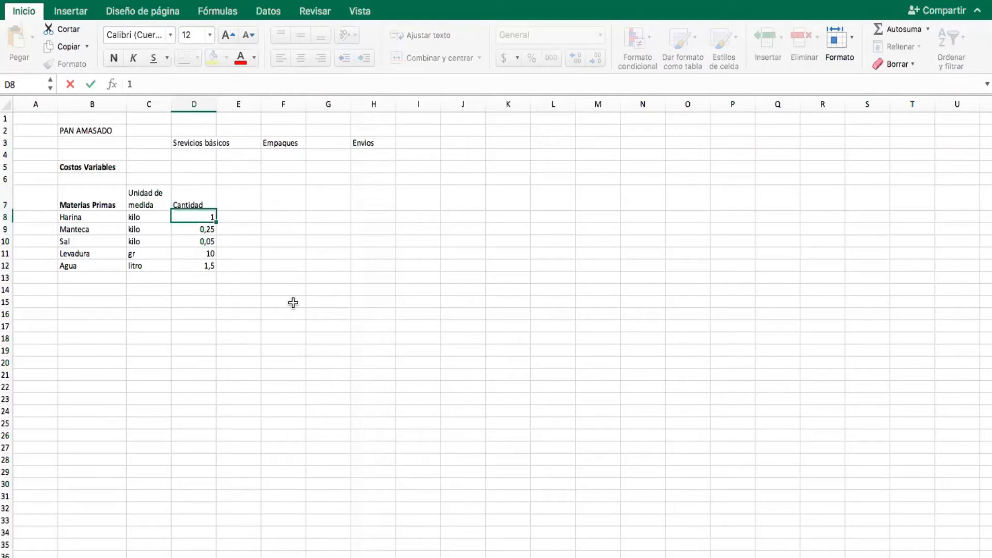
{"action": "left_click", "coordinate": [147, 199]}
{"action": "left_click", "coordinate": [193, 192]}
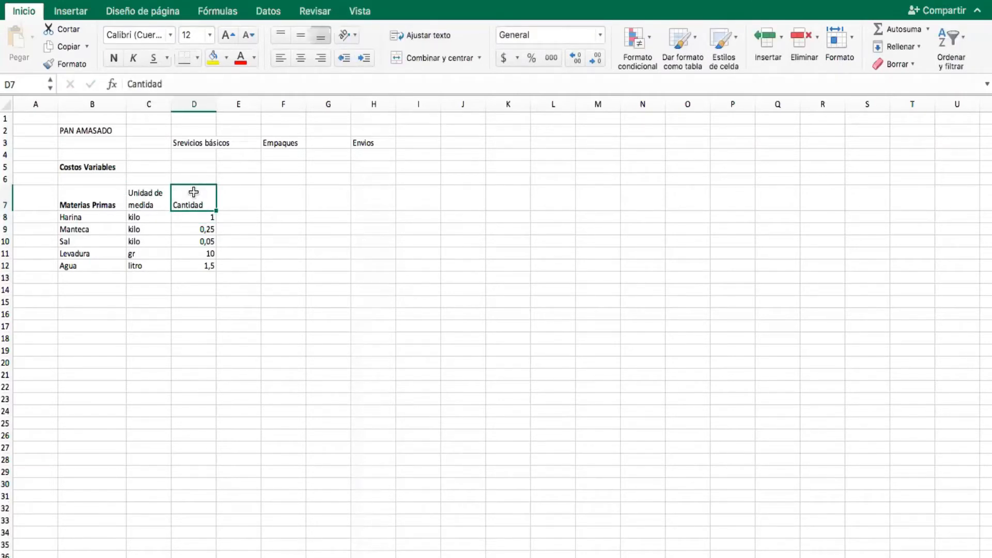
Enter the column heading "Precio Unitario" in cell E7 and wrap its text.
{"action": "left_click", "coordinate": [246, 187]}
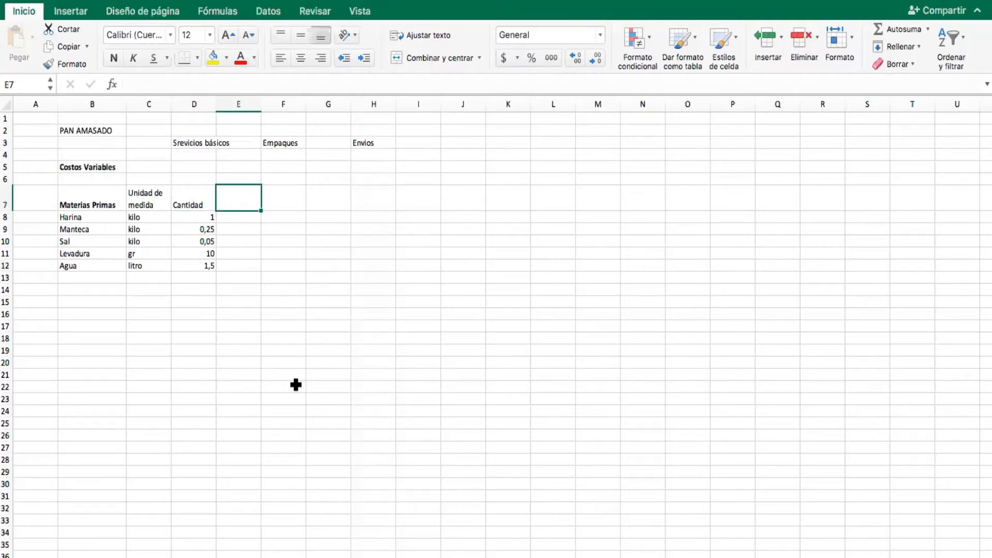
{"action": "type", "text": "Precio Unitario"}
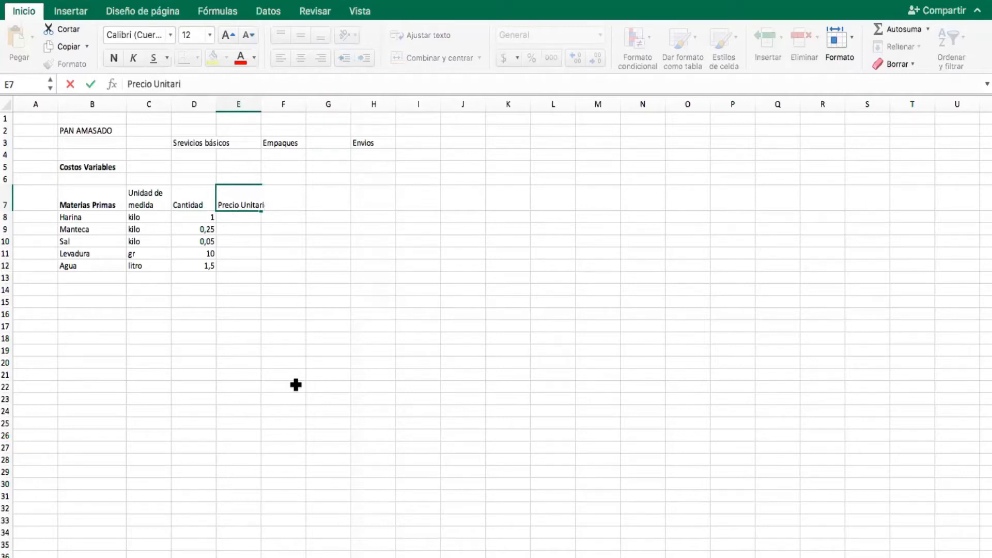
{"action": "key", "text": "Return"}
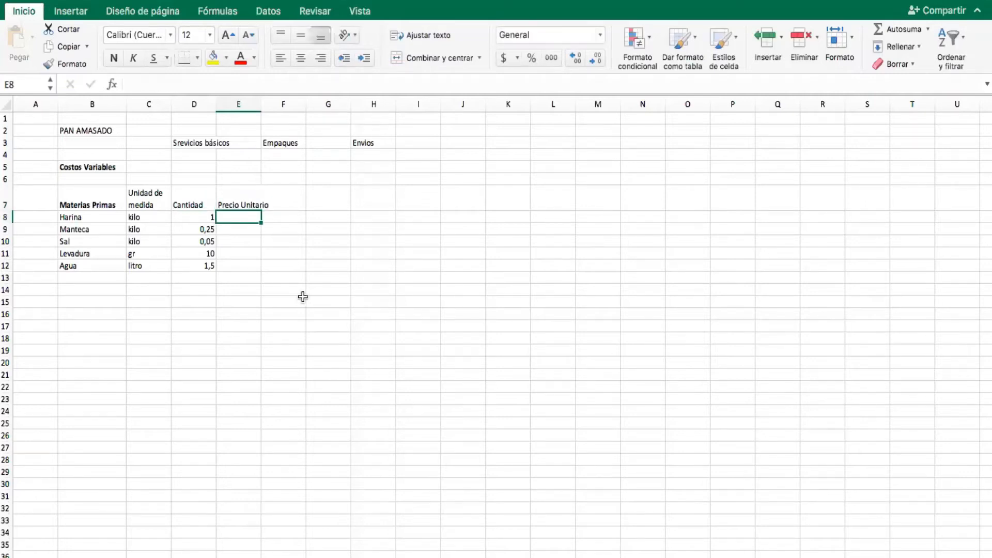
{"action": "left_click", "coordinate": [235, 192]}
{"action": "left_click", "coordinate": [420, 35]}
{"action": "left_click", "coordinate": [349, 311]}
Enter the unit prices 800 for Harina, 2800 for Manteca and 450 for Sal in cells E8 to E10.
{"action": "left_click", "coordinate": [143, 213]}
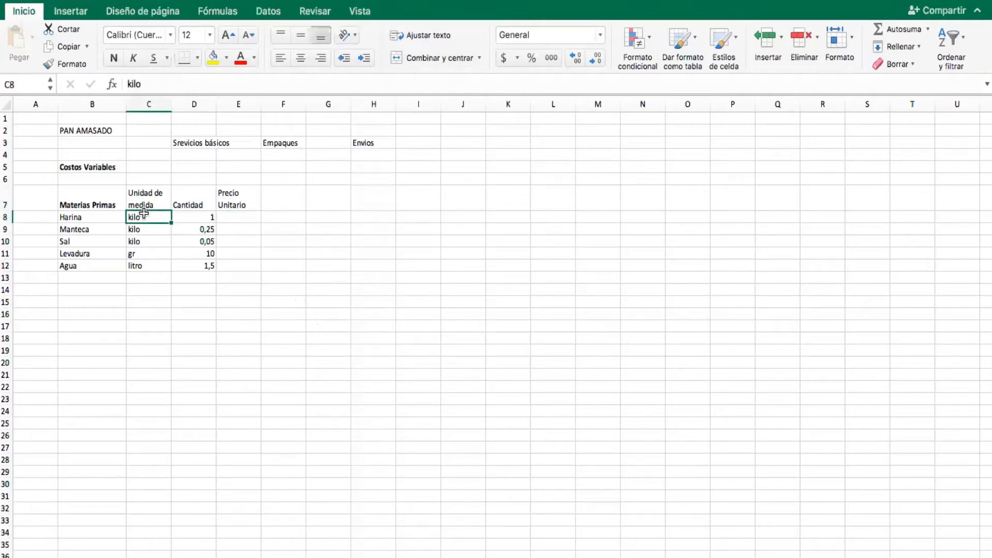
{"action": "left_click", "coordinate": [250, 217]}
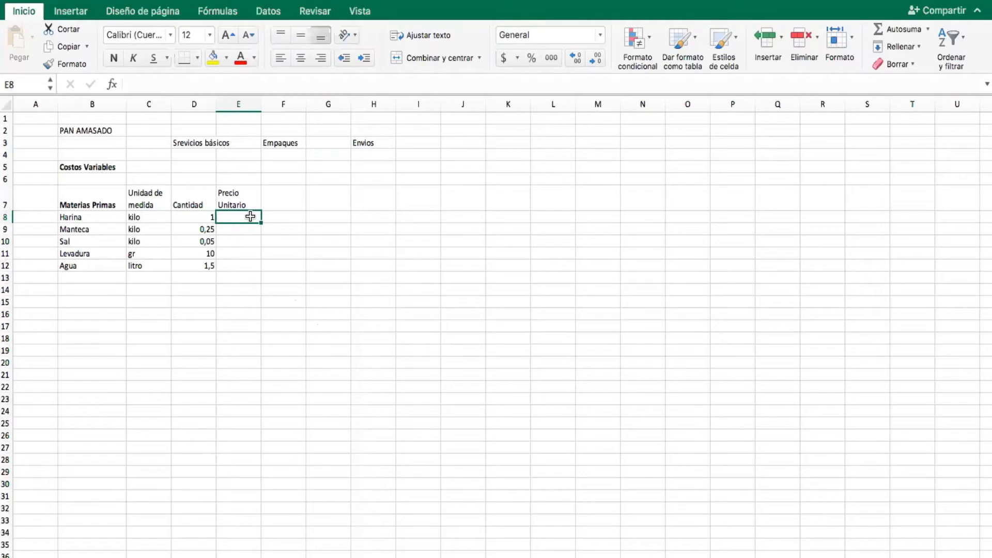
{"action": "type", "text": "800"}
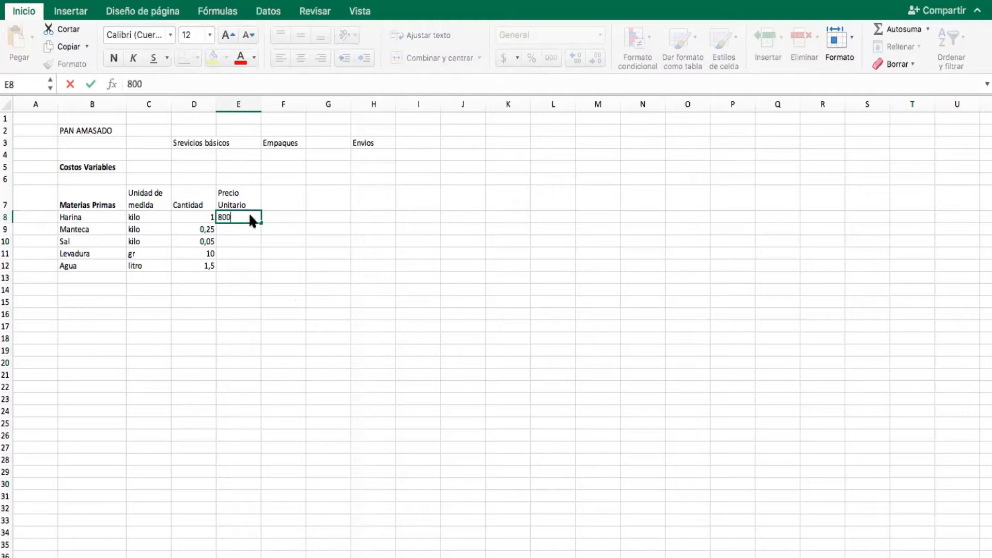
{"action": "key", "text": "Return"}
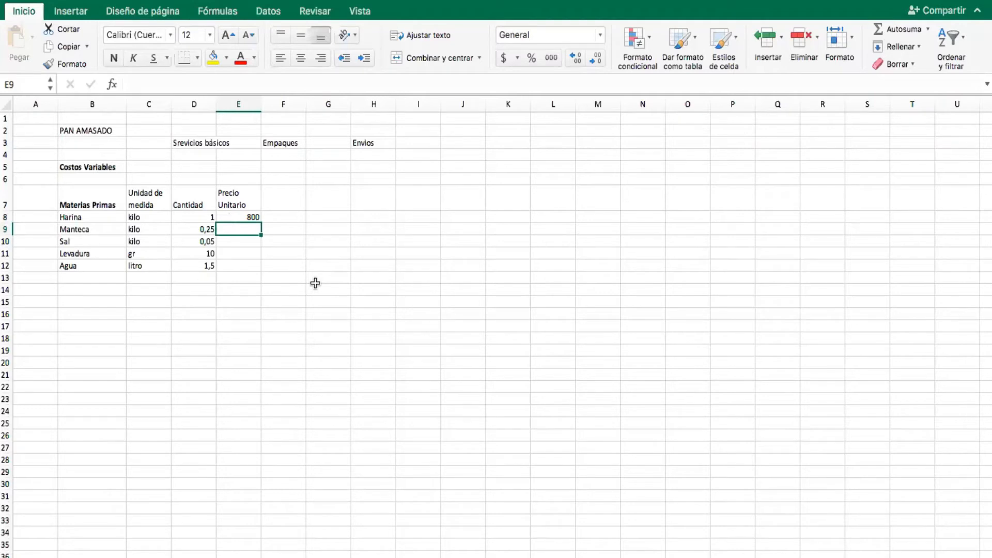
{"action": "type", "text": "2800"}
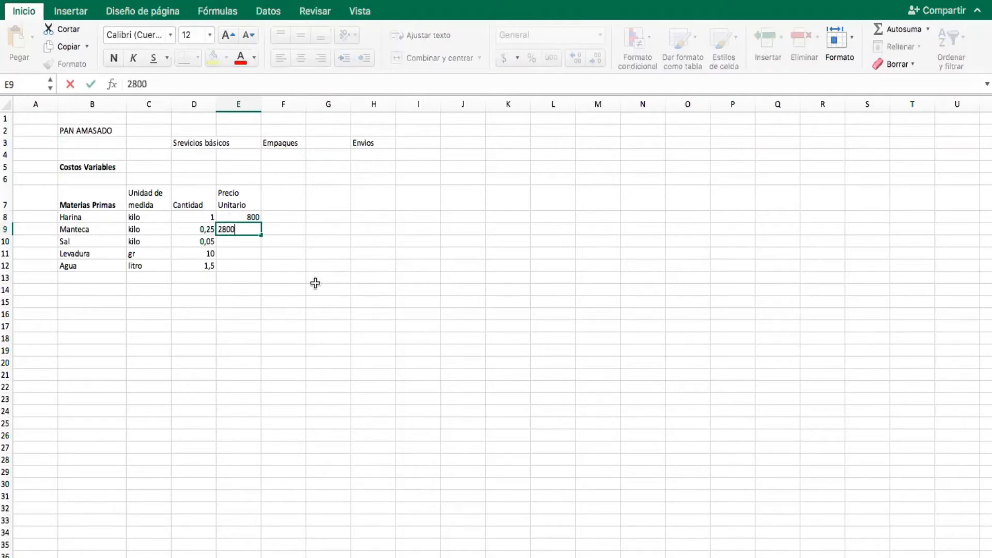
{"action": "key", "text": "Return"}
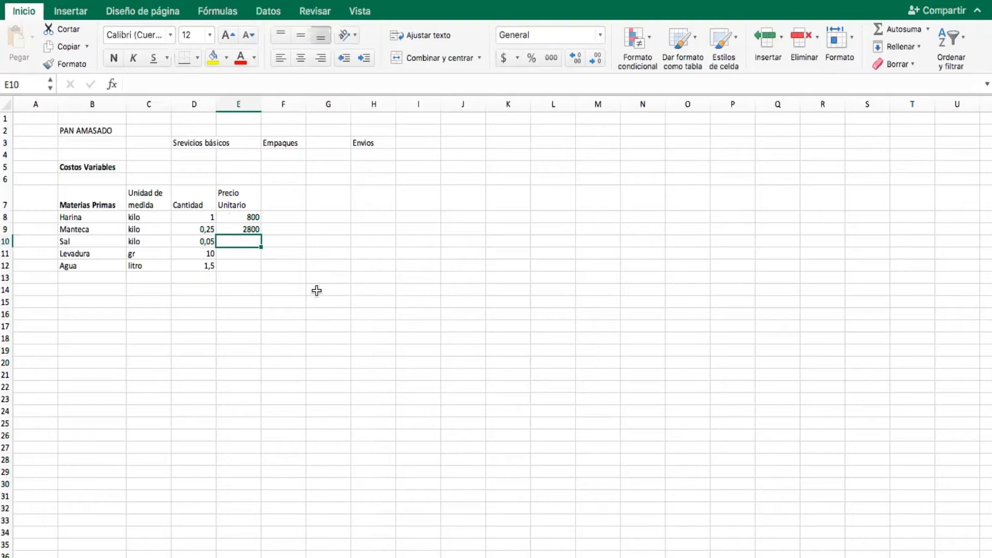
{"action": "type", "text": "450"}
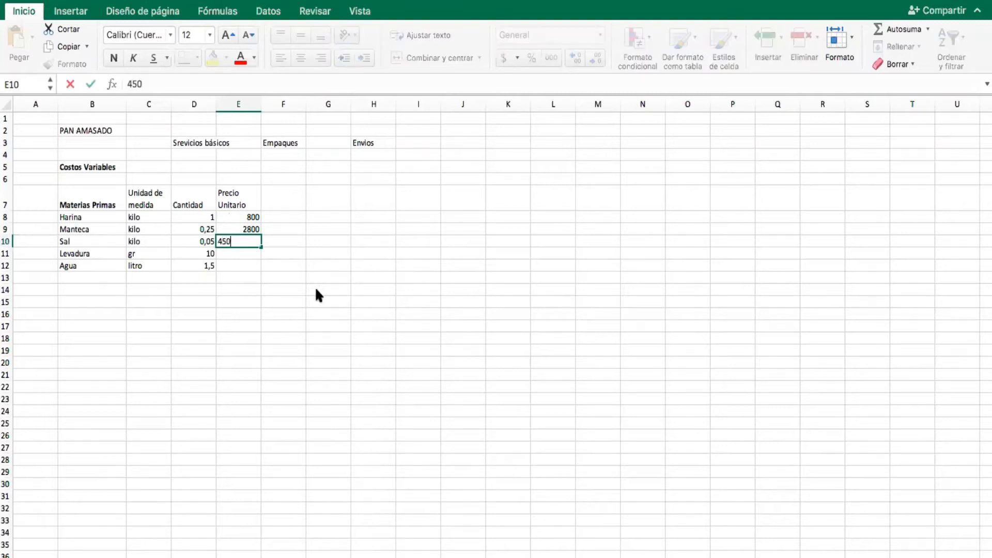
{"action": "key", "text": "Return"}
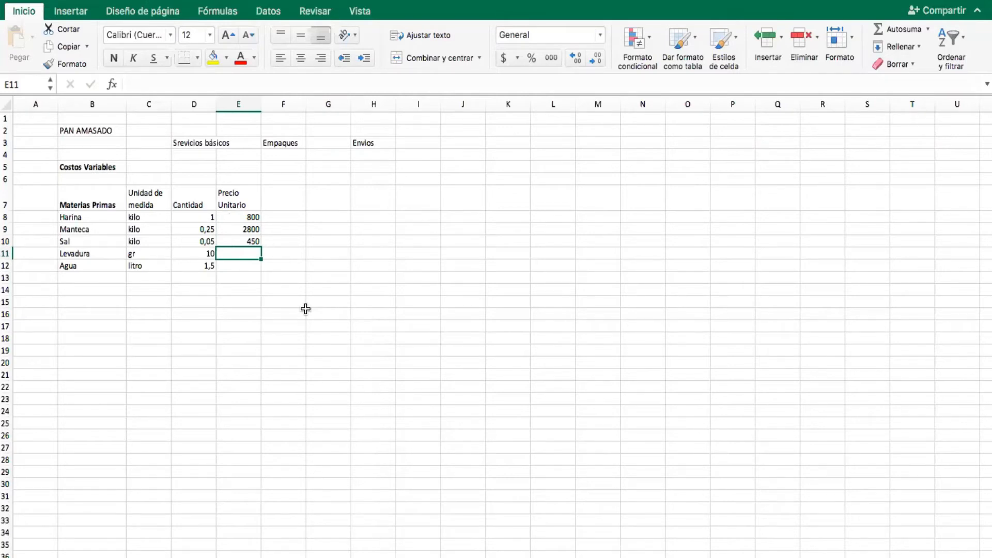
Enter 1 as the unit price of Levadura in cell E11.
{"action": "left_click", "coordinate": [323, 278]}
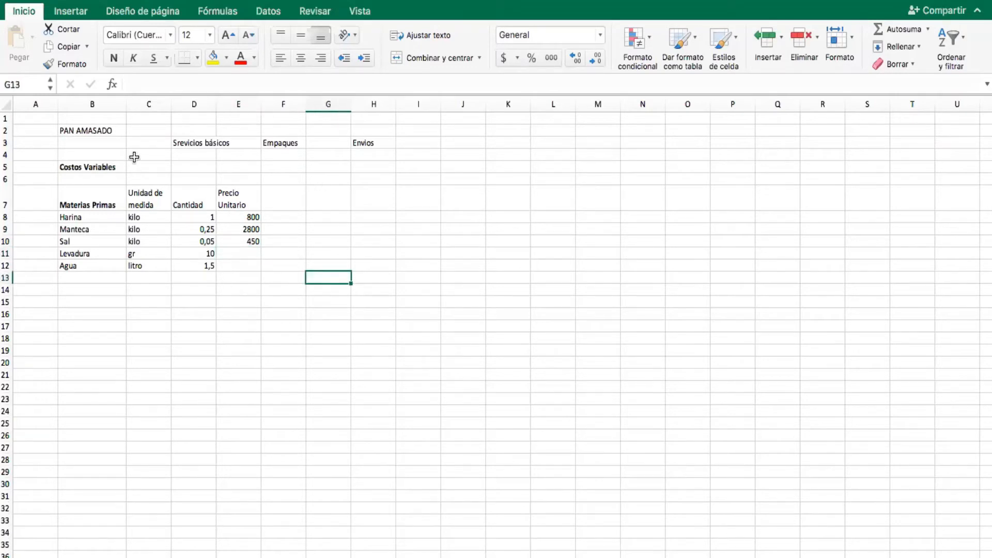
{"action": "left_click", "coordinate": [240, 254]}
{"action": "type", "text": "1"}
{"action": "key", "text": "Return"}
Replace the unit of measure of Levadura in cell C11 with "unidad (sobre de 10 gr)".
{"action": "key", "text": "Up"}
{"action": "key", "text": "Left"}
{"action": "key", "text": "Left"}
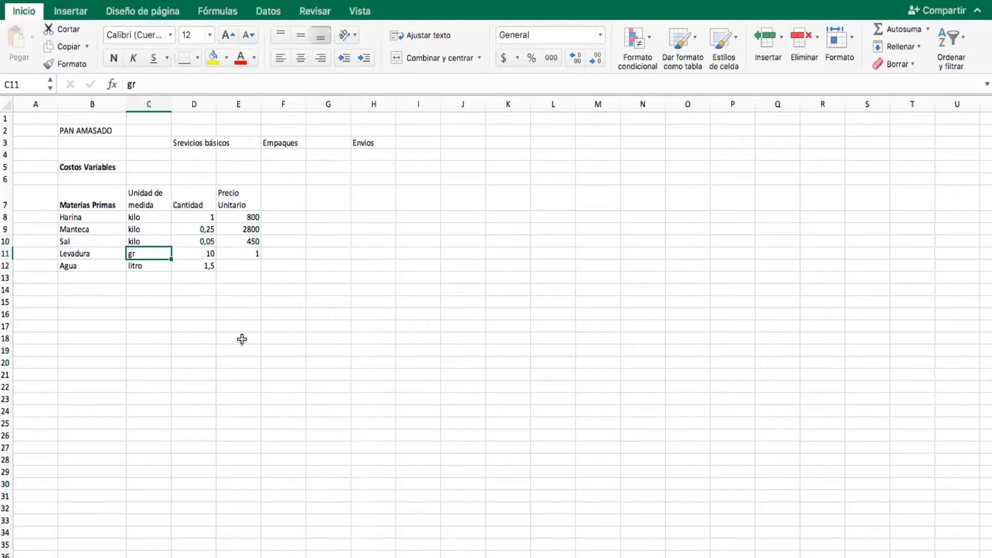
{"action": "type", "text": "unidad"}
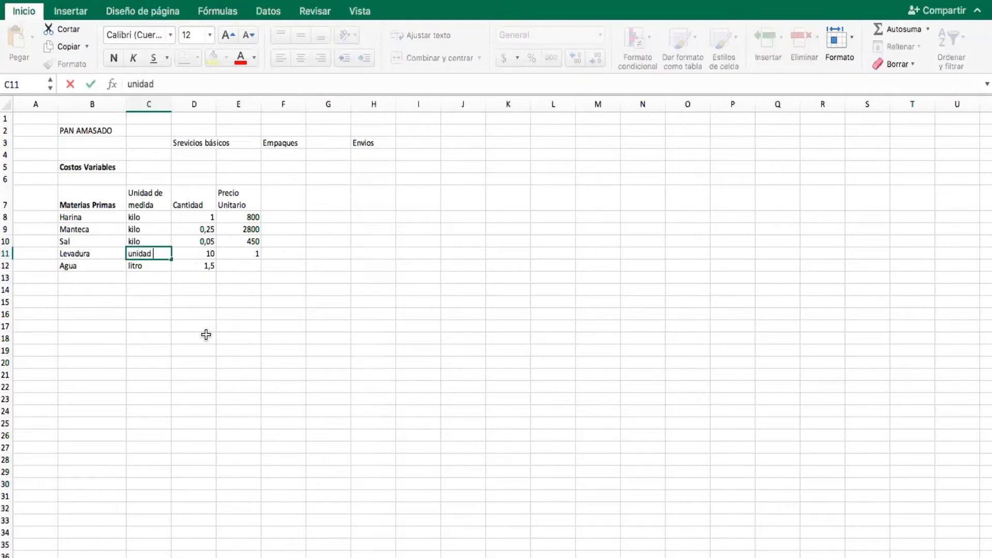
{"action": "type", "text": " (sore d"}
{"action": "key", "text": "BackSpace"}
{"action": "key", "text": "BackSpace"}
{"action": "left_click", "coordinate": [164, 254]}
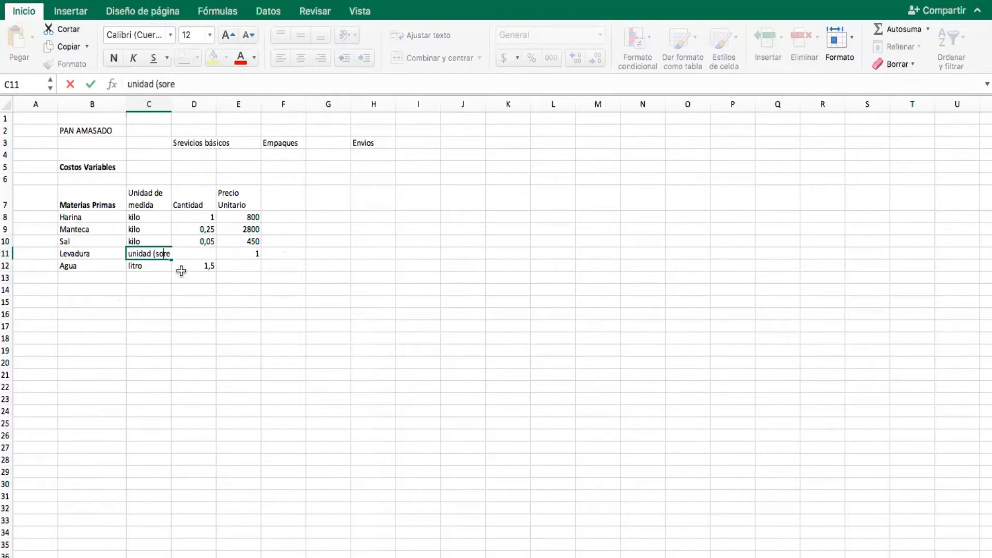
{"action": "type", "text": "b"}
{"action": "left_click", "coordinate": [174, 253]}
{"action": "type", "text": "de 10 "}
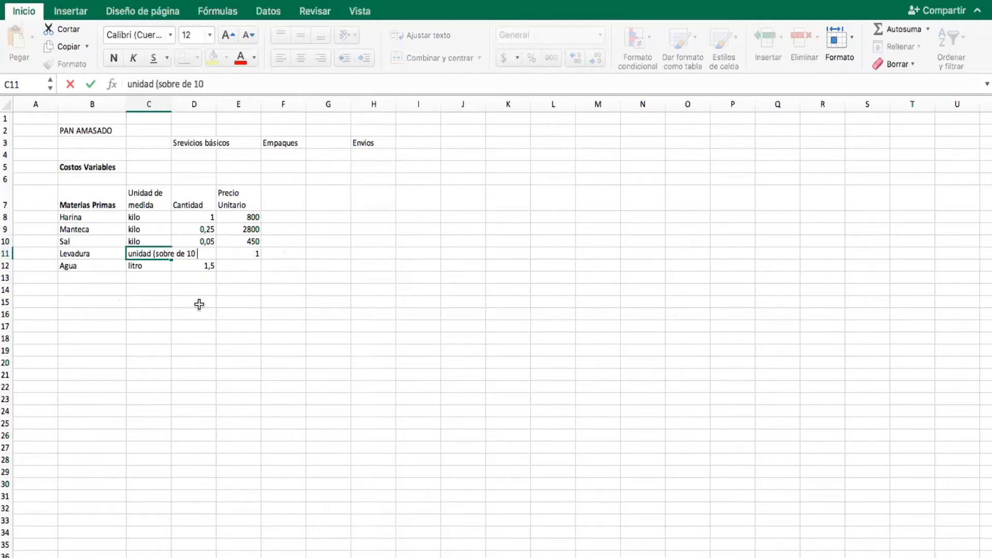
{"action": "type", "text": "gr)"}
{"action": "key", "text": "Return"}
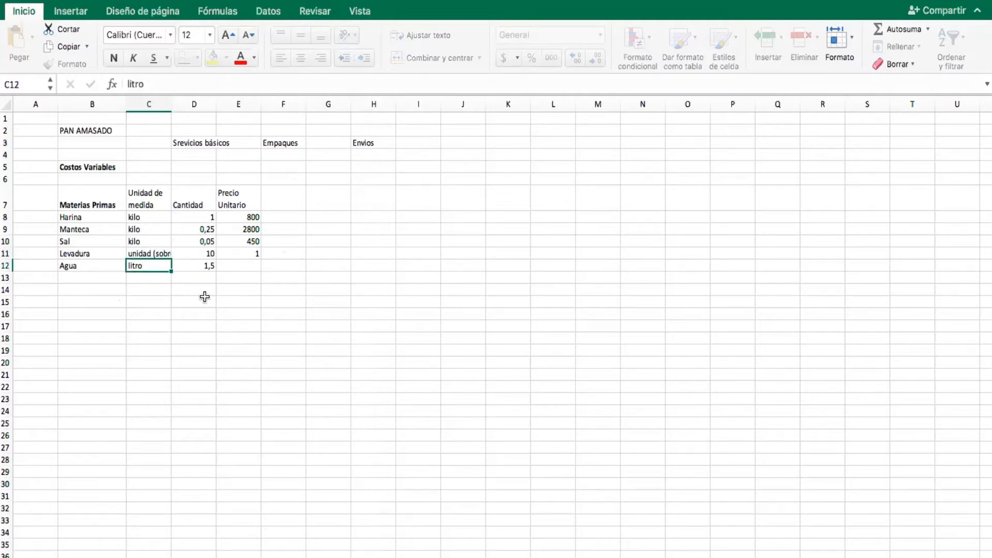
Set the quantity of Levadura to 1 in cell D11 and its unit price to 450 in cell E11.
{"action": "left_click", "coordinate": [200, 254]}
{"action": "type", "text": "1"}
{"action": "left_click", "coordinate": [317, 337]}
{"action": "left_click", "coordinate": [246, 253]}
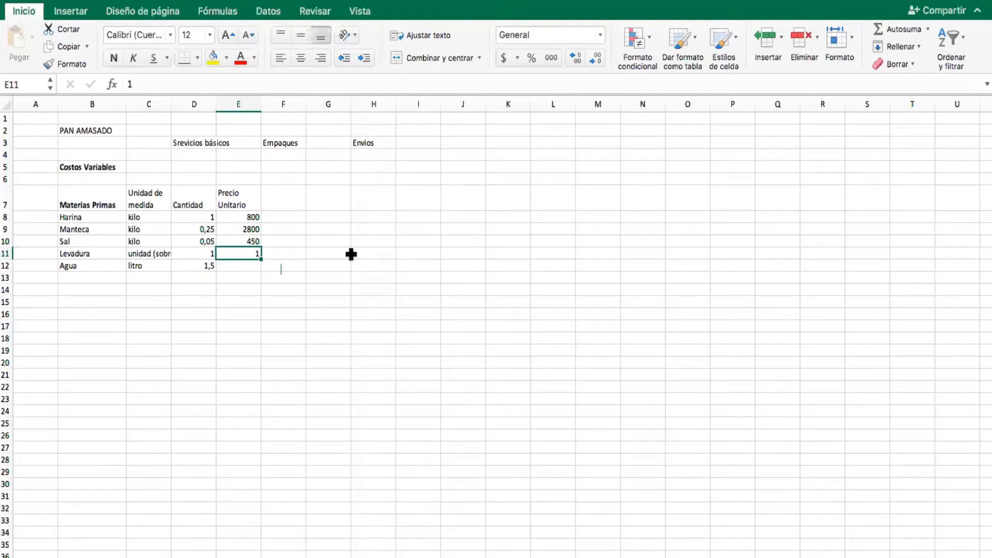
{"action": "type", "text": "450"}
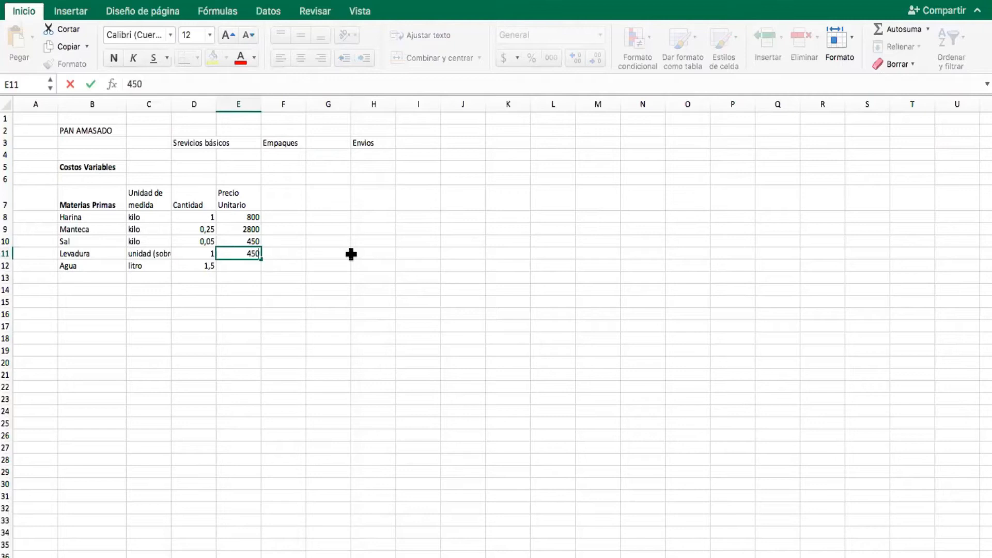
{"action": "key", "text": "Return"}
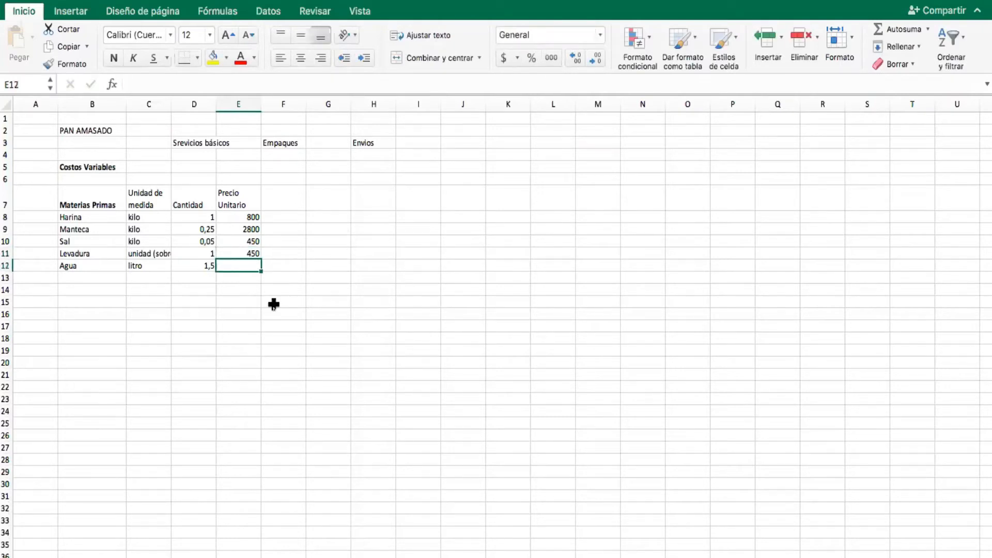
Enter 690 as the unit price of Agua in cell E12.
{"action": "left_click", "coordinate": [206, 252]}
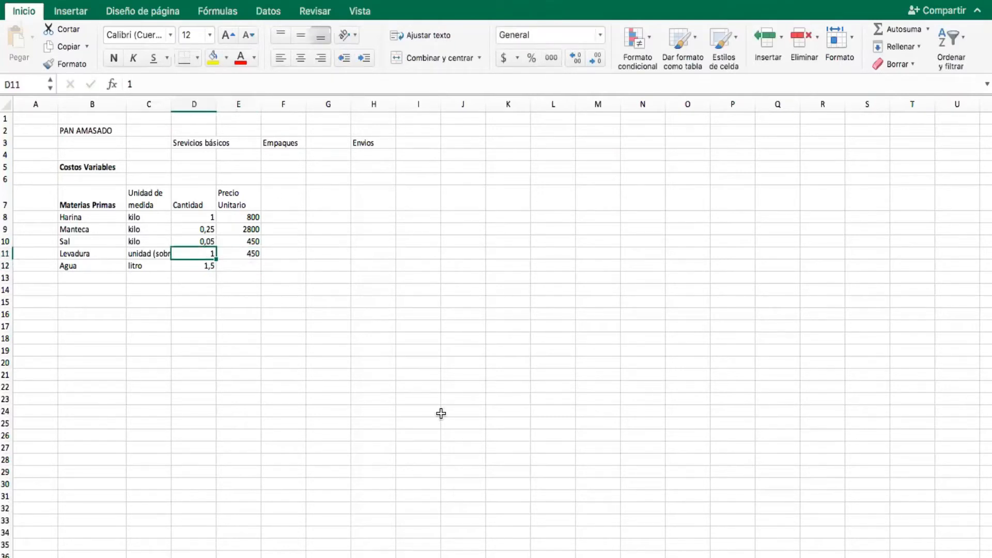
{"action": "left_click", "coordinate": [246, 269]}
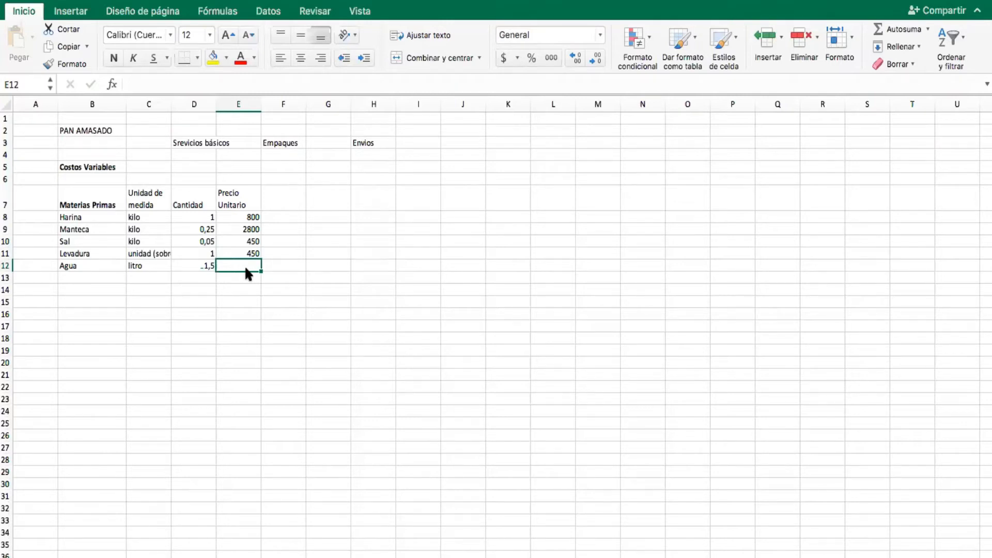
{"action": "left_click", "coordinate": [239, 362]}
{"action": "left_click", "coordinate": [240, 262]}
{"action": "type", "text": "690"}
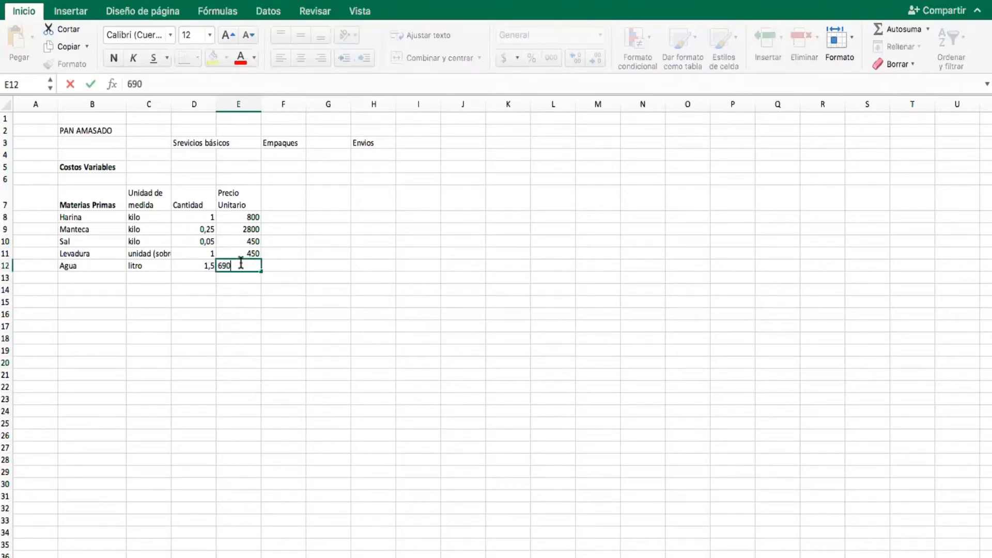
{"action": "key", "text": "Return"}
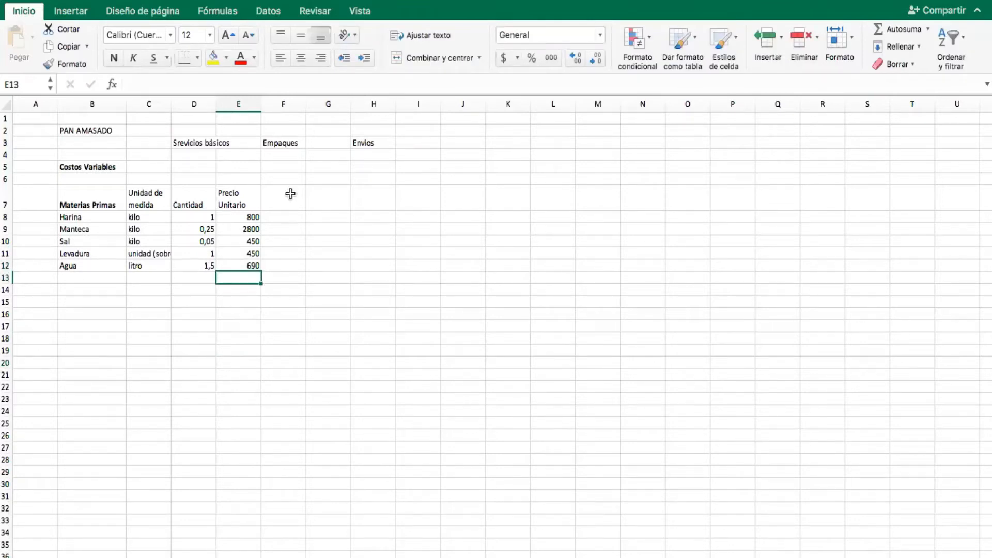
Examine the units of measure, quantities and unit prices of the raw materials in rows 8 to 12.
{"action": "left_click", "coordinate": [273, 217]}
{"action": "left_click", "coordinate": [249, 213]}
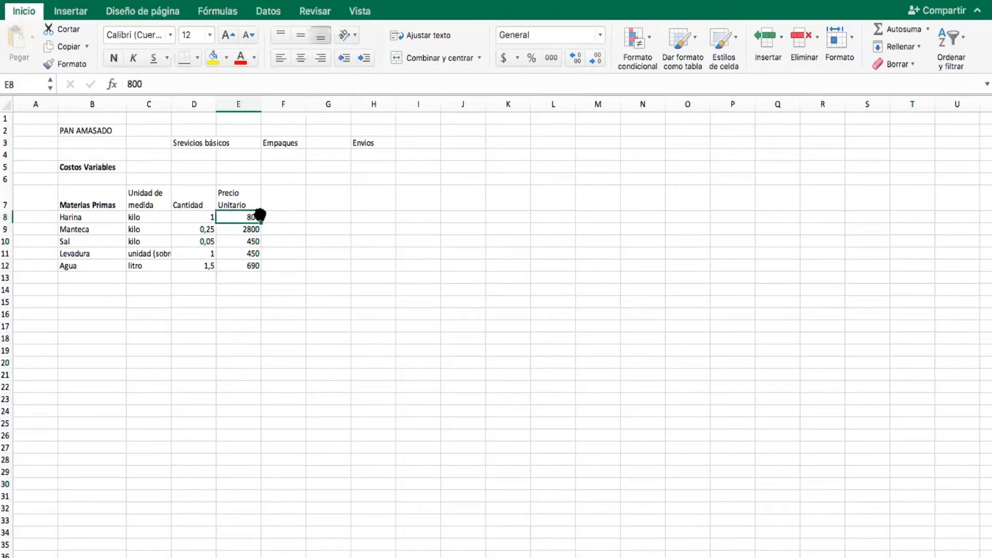
{"action": "left_click", "coordinate": [201, 214]}
{"action": "left_click", "coordinate": [207, 302]}
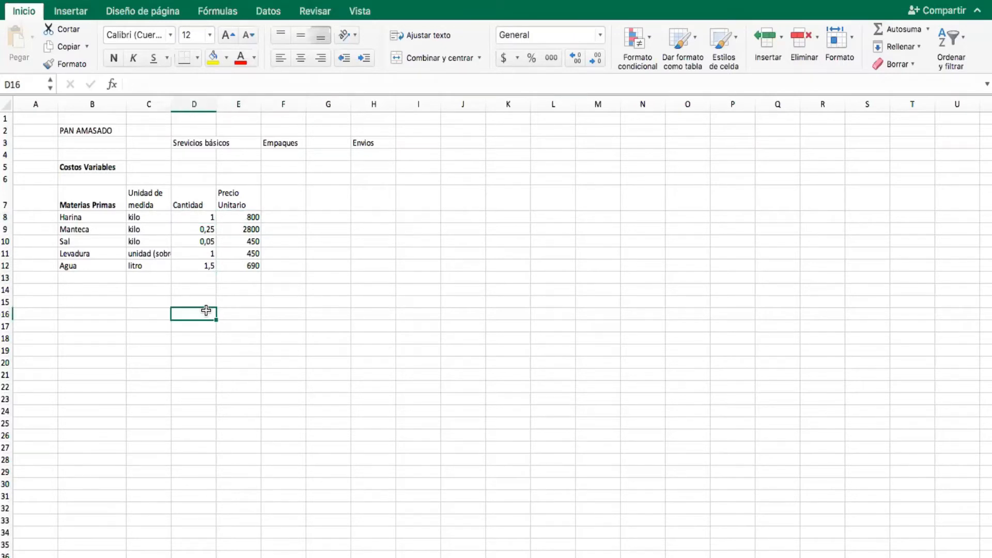
{"action": "left_click", "coordinate": [296, 223]}
{"action": "left_click", "coordinate": [294, 218]}
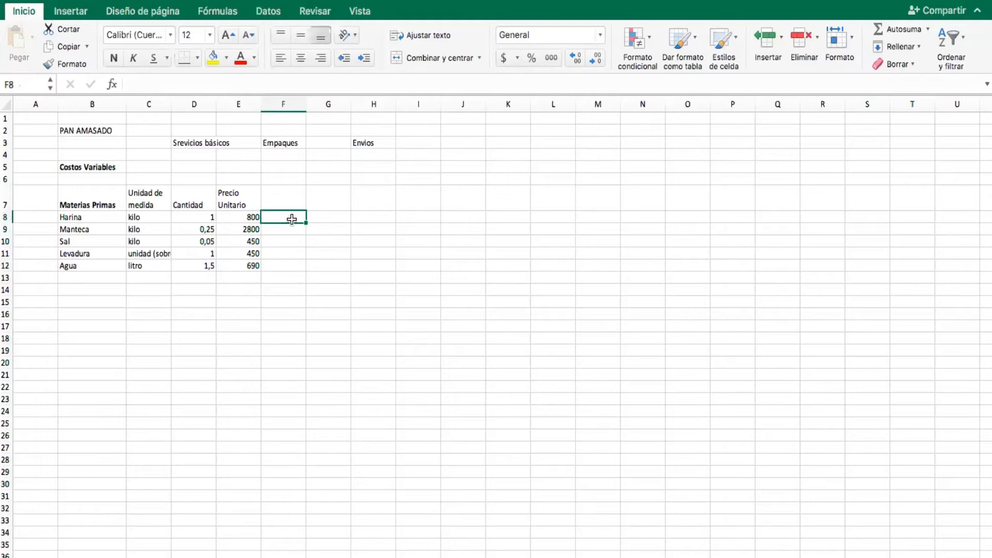
{"action": "left_click", "coordinate": [244, 218]}
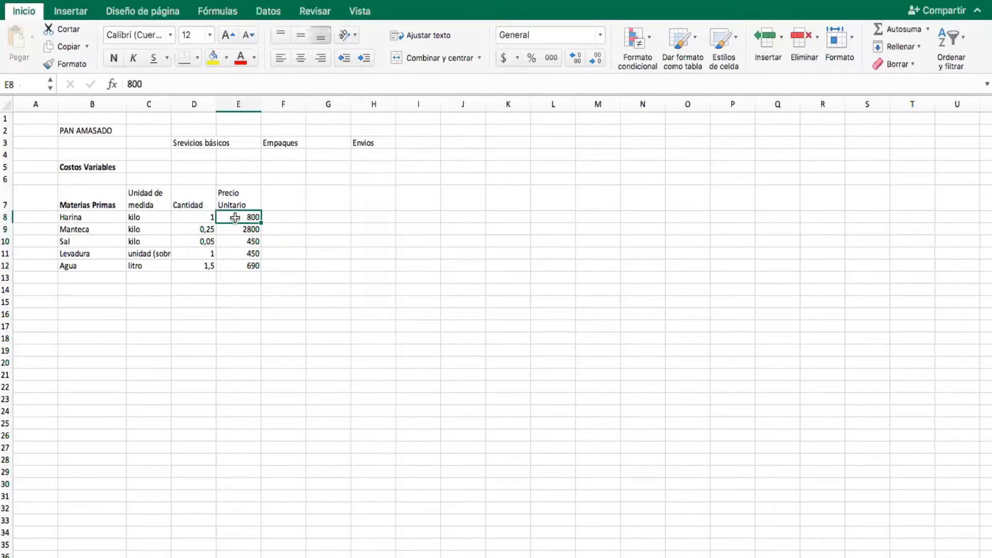
{"action": "left_click", "coordinate": [150, 217]}
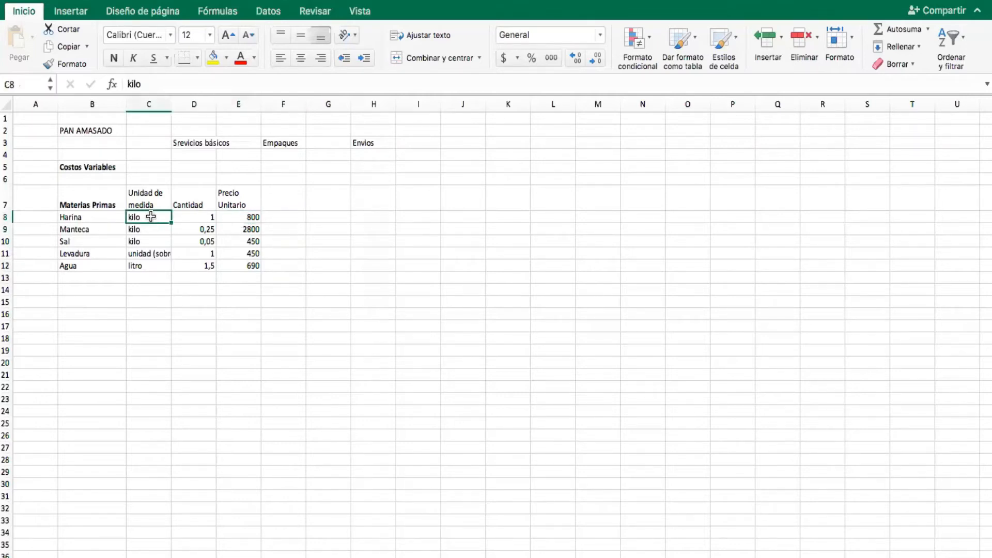
{"action": "key", "text": "Down"}
{"action": "key", "text": "Down"}
{"action": "key", "text": "Down"}
{"action": "key", "text": "Down"}
{"action": "key", "text": "Up"}
{"action": "key", "text": "Up"}
{"action": "key", "text": "Up"}
{"action": "key", "text": "Up"}
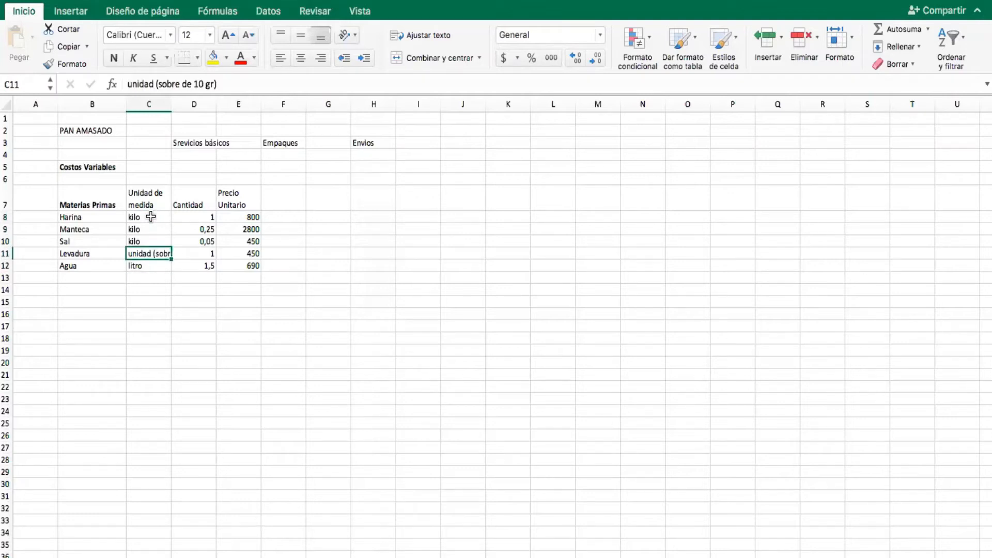
{"action": "key", "text": "Right"}
{"action": "key", "text": "Right"}
{"action": "key", "text": "Right"}
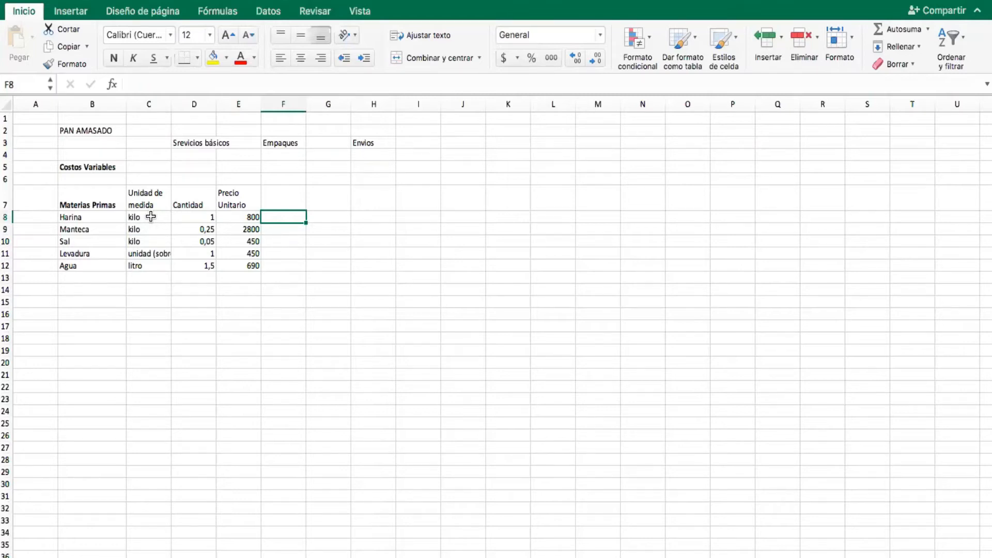
{"action": "left_click", "coordinate": [239, 217]}
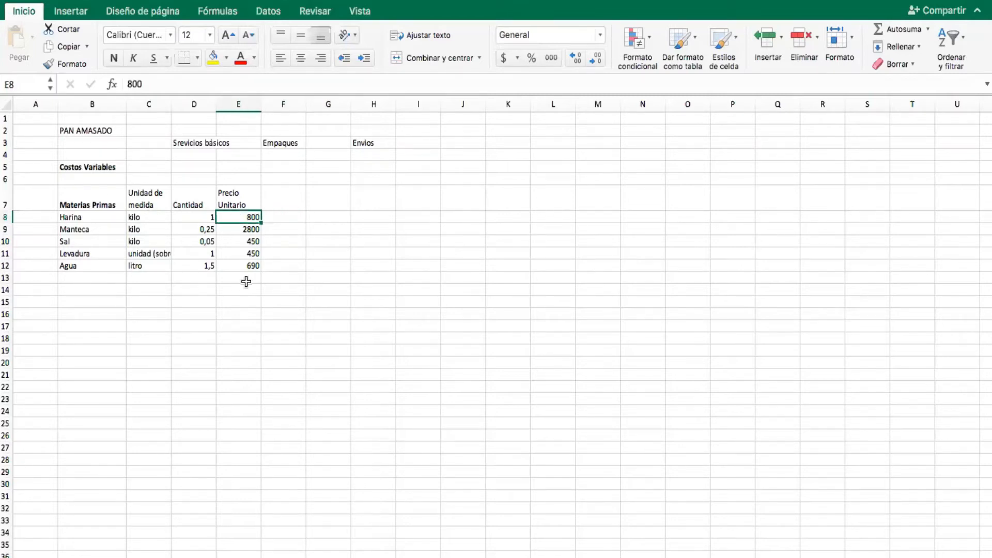
{"action": "left_click", "coordinate": [187, 212]}
Enter the formula =E8*D8 in cell F8 to multiply Harina's unit price by its quantity.
{"action": "left_click", "coordinate": [291, 212]}
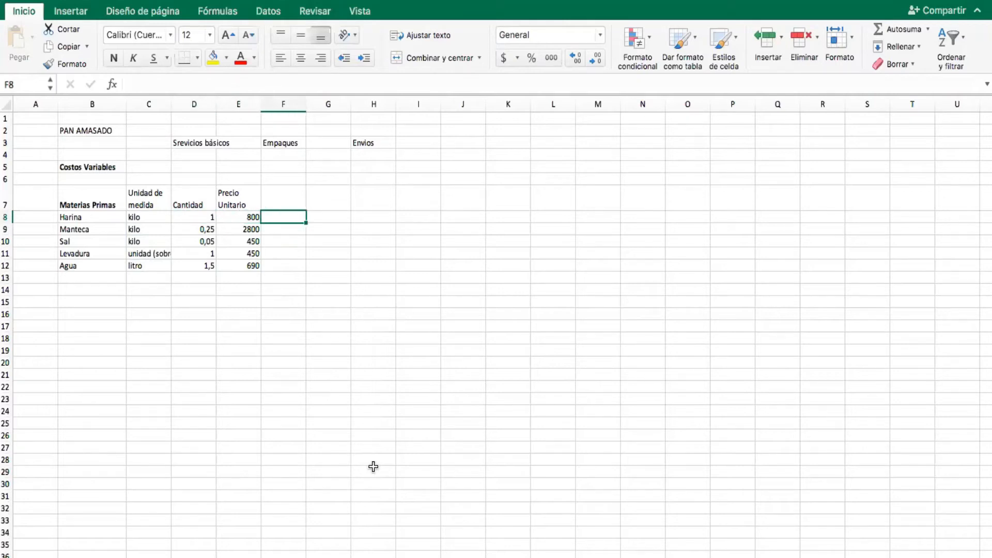
{"action": "type", "text": "="}
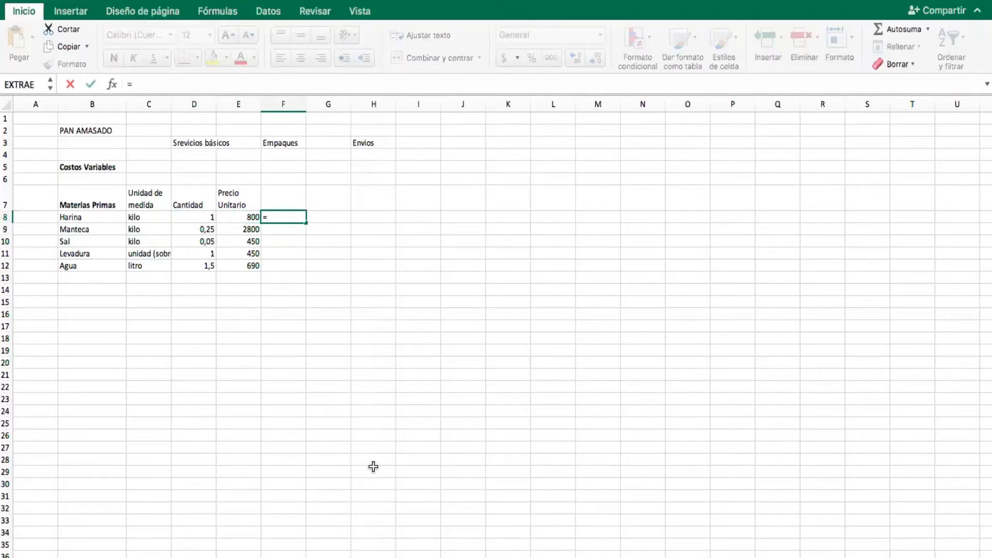
{"action": "left_click", "coordinate": [243, 218]}
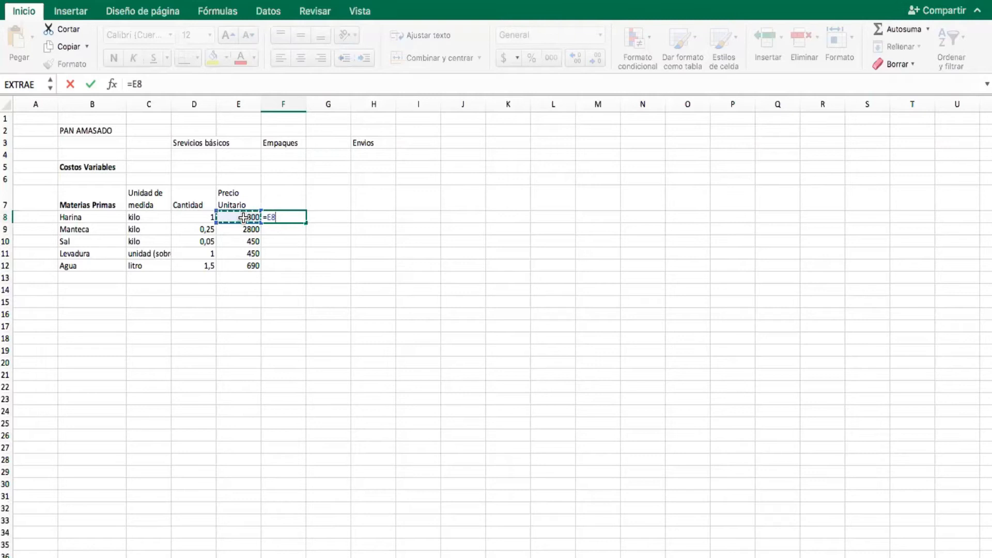
{"action": "type", "text": "*"}
{"action": "left_click", "coordinate": [198, 213]}
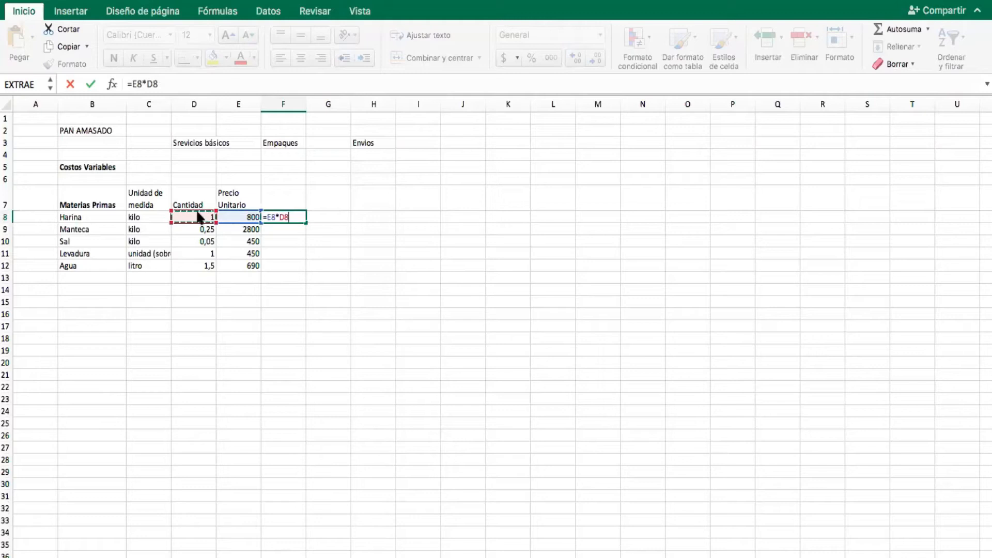
{"action": "key", "text": "Return"}
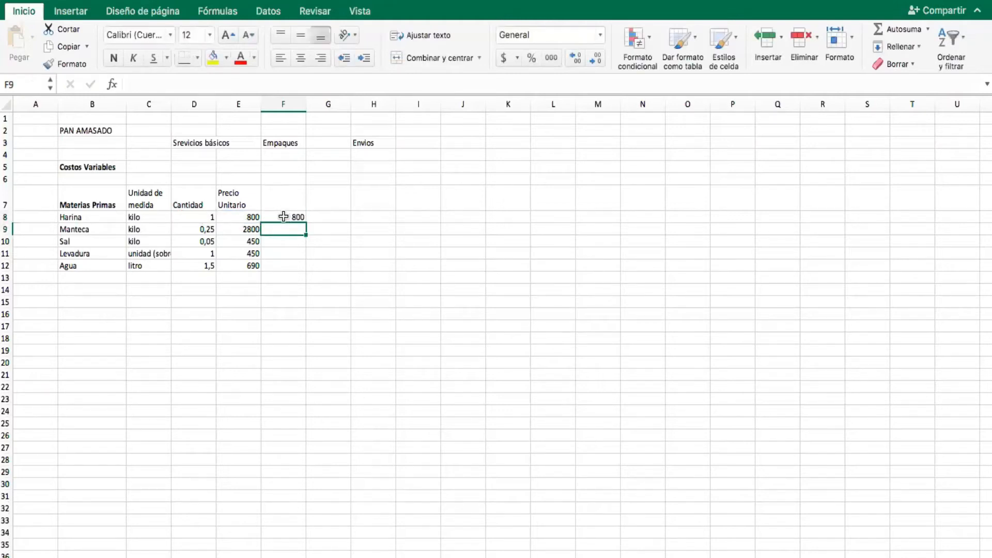
{"action": "left_click", "coordinate": [284, 217]}
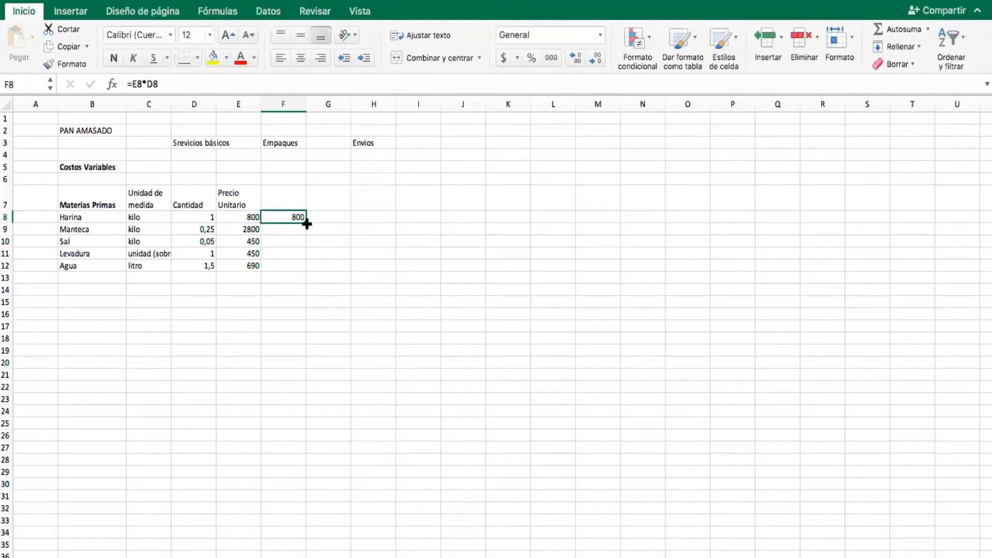
Fill the cost formula from F8 down to F12 and enter the heading Costo in cell F7.
{"action": "left_click_drag", "start_coordinate": [306, 223], "coordinate": [308, 271]}
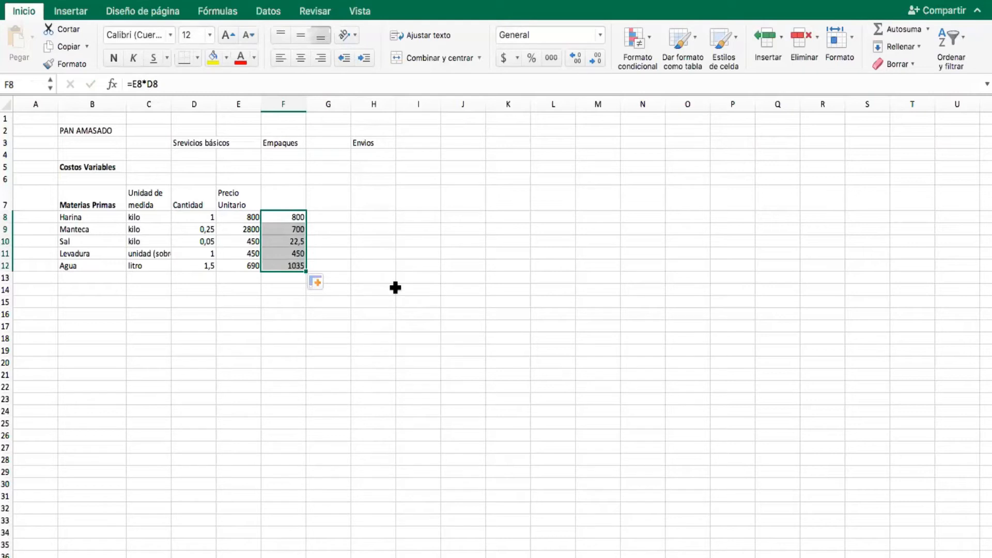
{"action": "left_click", "coordinate": [292, 192]}
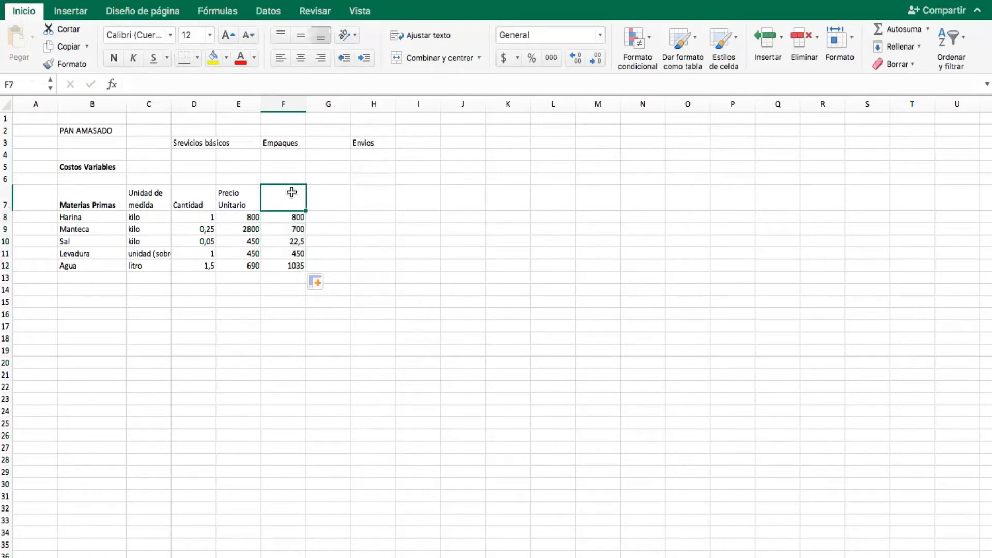
{"action": "type", "text": "costo"}
{"action": "key", "text": "BackSpace"}
{"action": "key", "text": "BackSpace"}
{"action": "key", "text": "BackSpace"}
{"action": "key", "text": "BackSpace"}
{"action": "key", "text": "BackSpace"}
{"action": "type", "text": "C"}
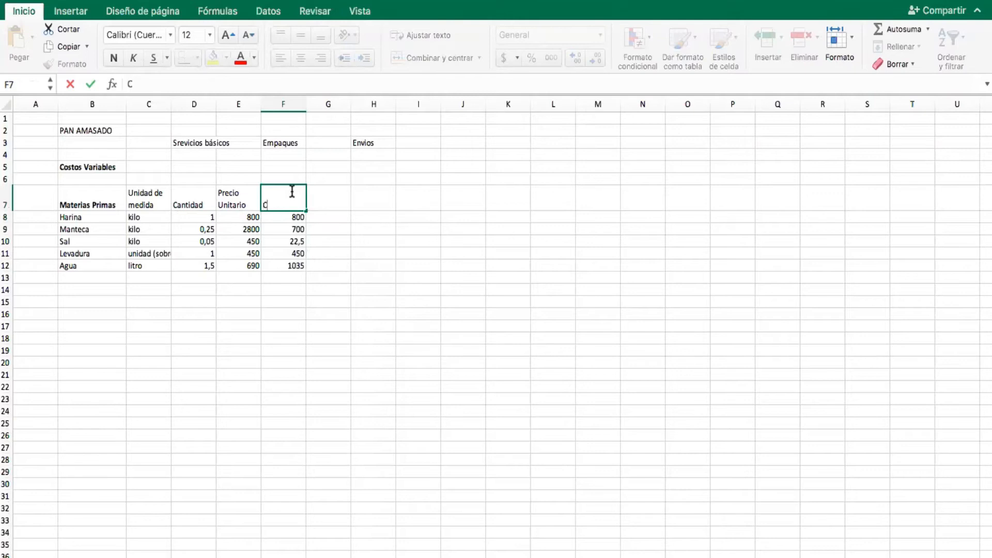
{"action": "type", "text": "osto"}
{"action": "key", "text": "Return"}
{"action": "left_click", "coordinate": [325, 312]}
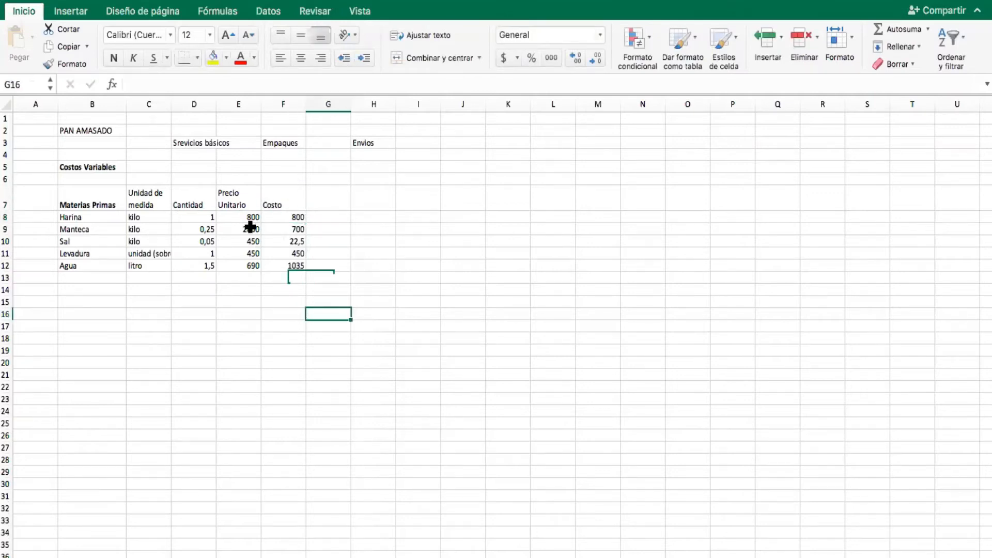
Format the unit prices and costs in E8:F12 as Moneda with the $ symbol and 0 decimal places.
{"action": "left_click_drag", "start_coordinate": [238, 218], "coordinate": [280, 265]}
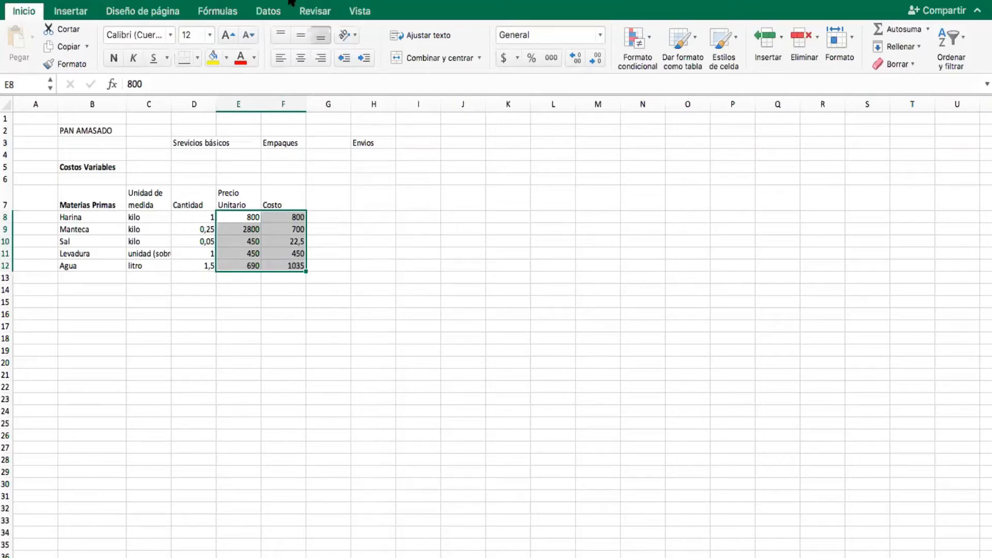
{"action": "mouse_move", "coordinate": [291, 1]}
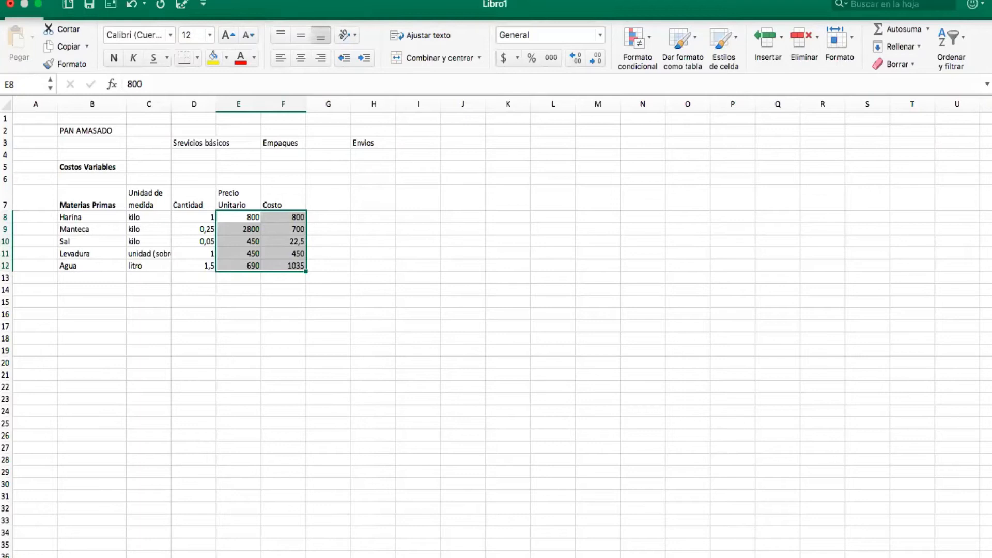
{"action": "left_click", "coordinate": [254, 0]}
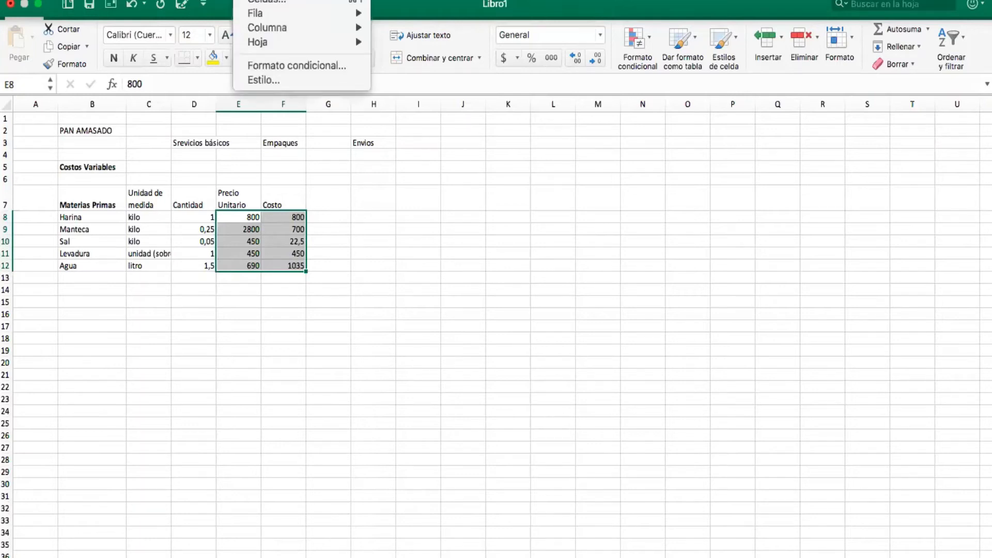
{"action": "left_click", "coordinate": [259, 2]}
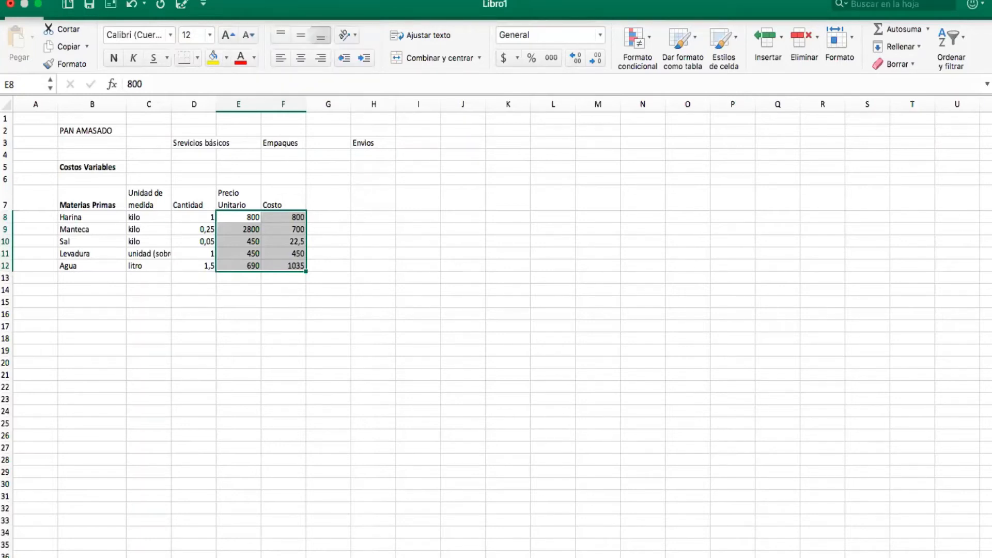
{"action": "left_click", "coordinate": [261, 0]}
{"action": "left_click", "coordinate": [263, 2]}
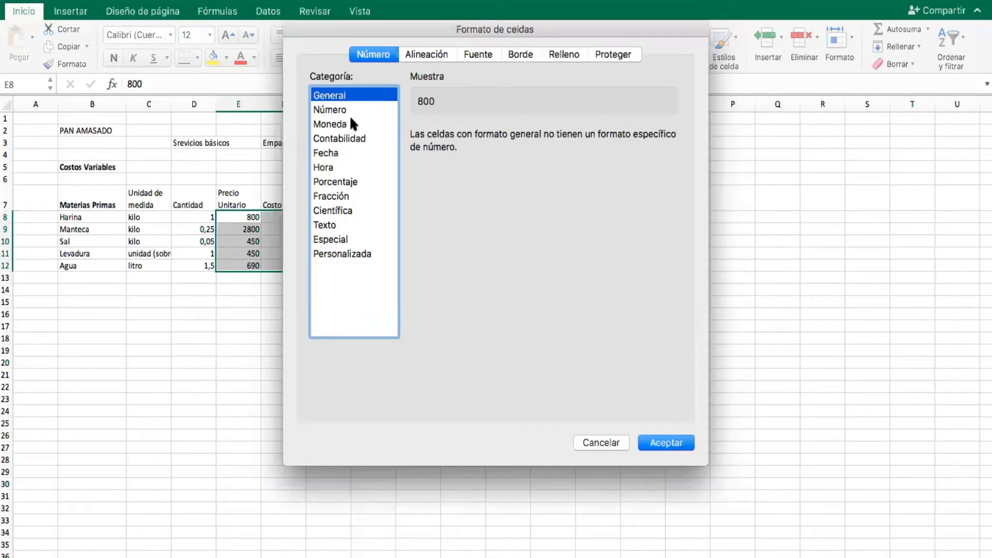
{"action": "left_click", "coordinate": [332, 126]}
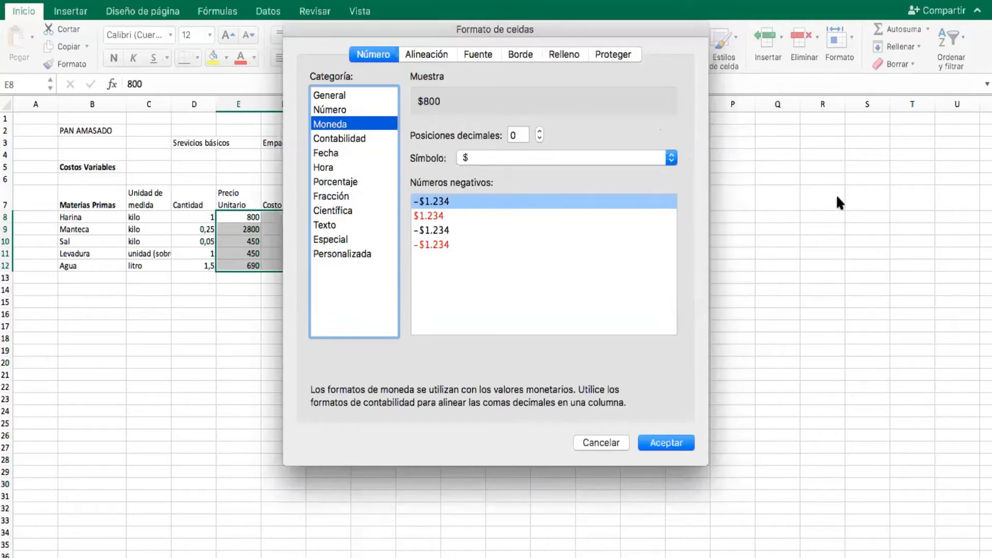
{"action": "key", "text": "Return"}
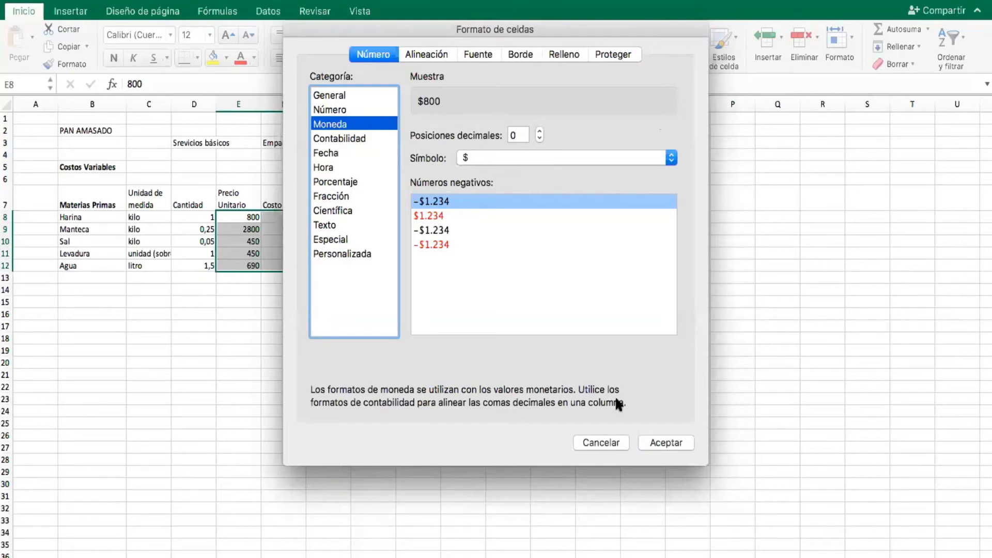
{"action": "left_click", "coordinate": [665, 443]}
{"action": "left_click", "coordinate": [463, 385]}
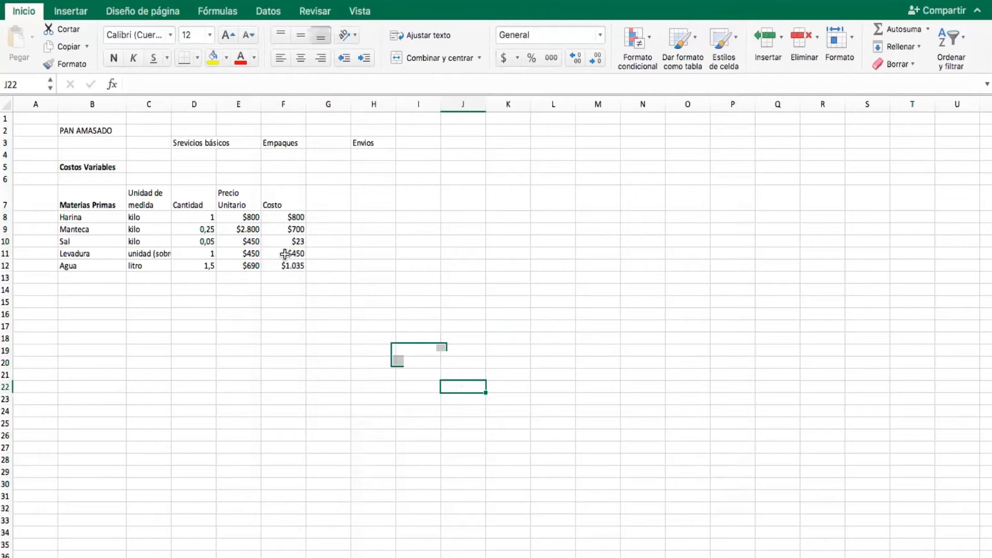
{"action": "left_click", "coordinate": [247, 230]}
{"action": "left_click", "coordinate": [262, 300]}
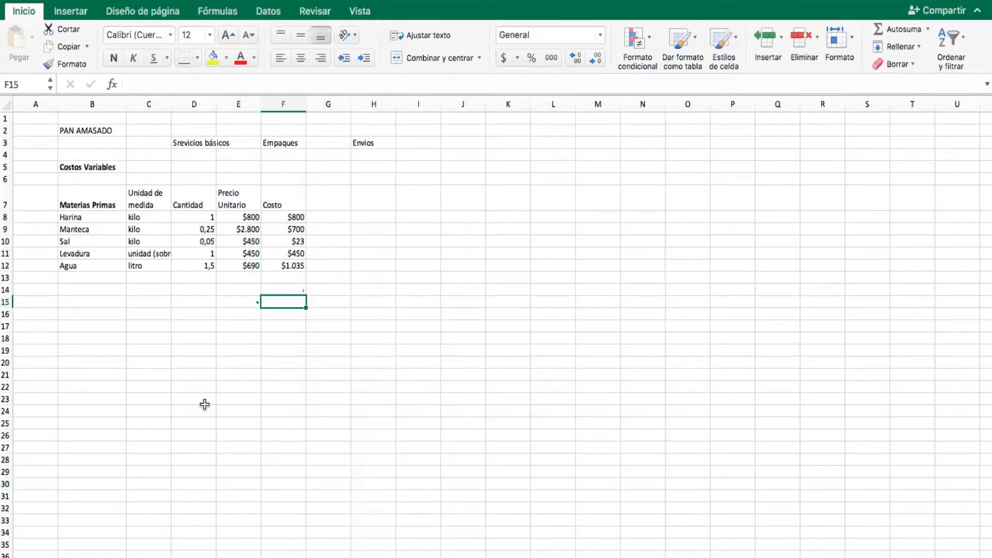
Format the quantities in D8:D12 as Número with 2 decimal places and the thousands separator.
{"action": "left_click_drag", "start_coordinate": [198, 212], "coordinate": [195, 262]}
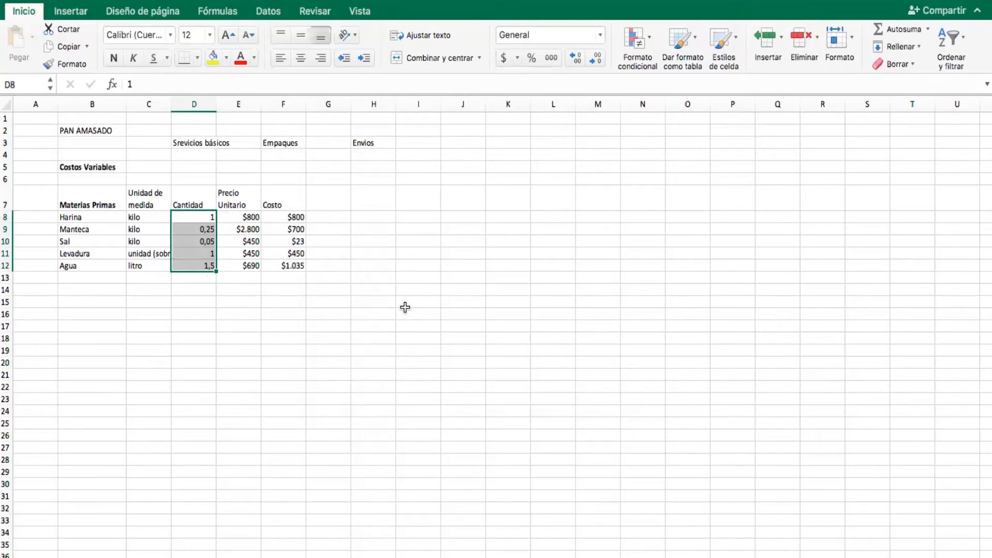
{"action": "mouse_move", "coordinate": [306, 0]}
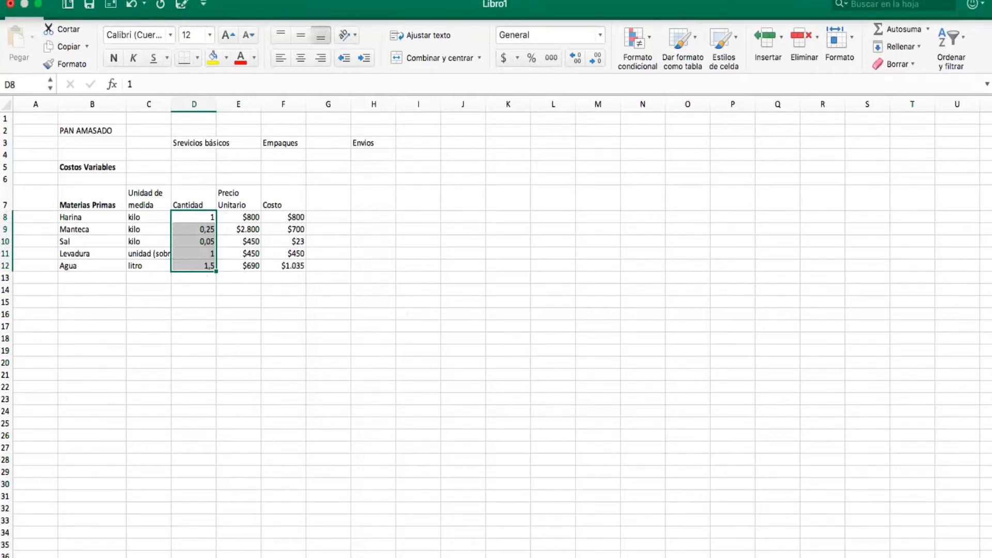
{"action": "left_click", "coordinate": [253, 1]}
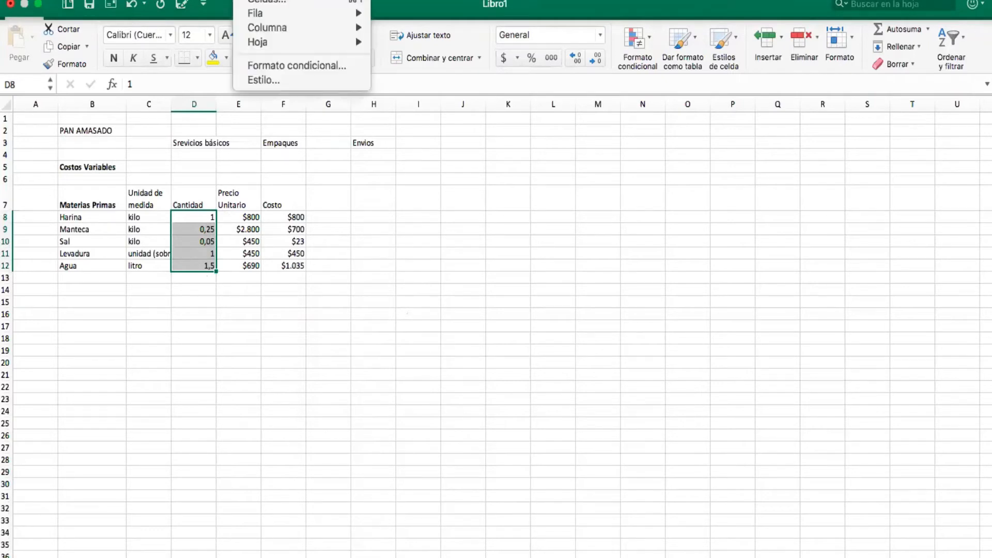
{"action": "left_click", "coordinate": [261, 2]}
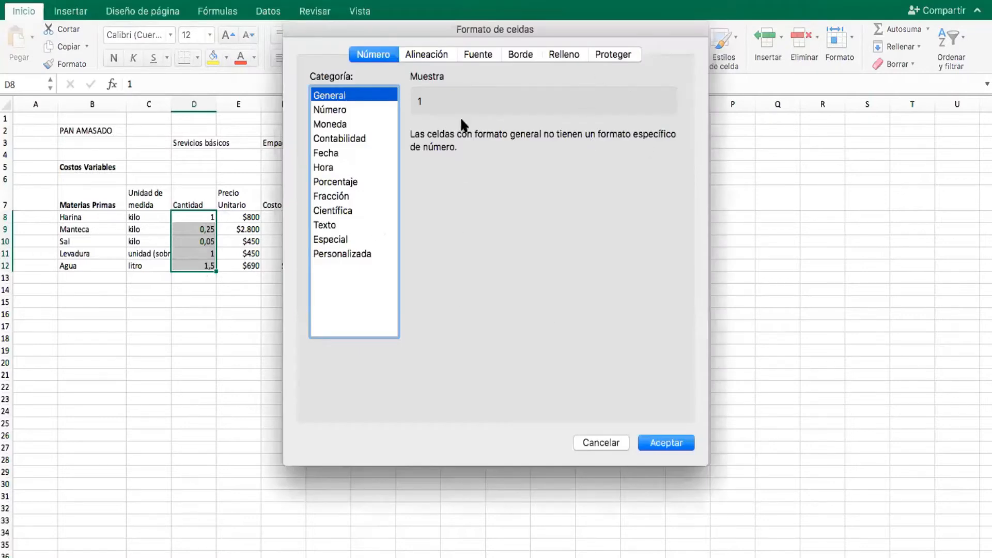
{"action": "left_click", "coordinate": [340, 111]}
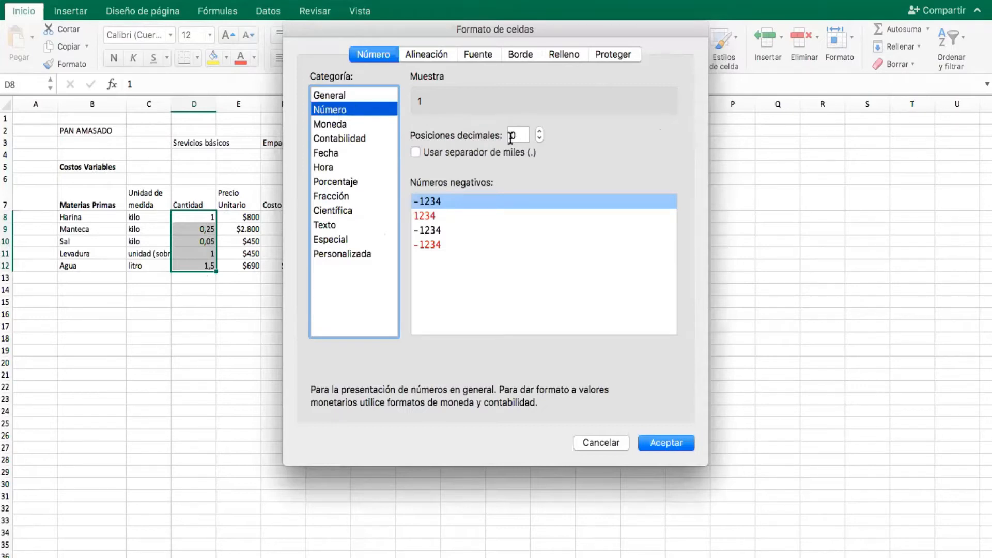
{"action": "left_click", "coordinate": [539, 132]}
{"action": "left_click", "coordinate": [539, 132]}
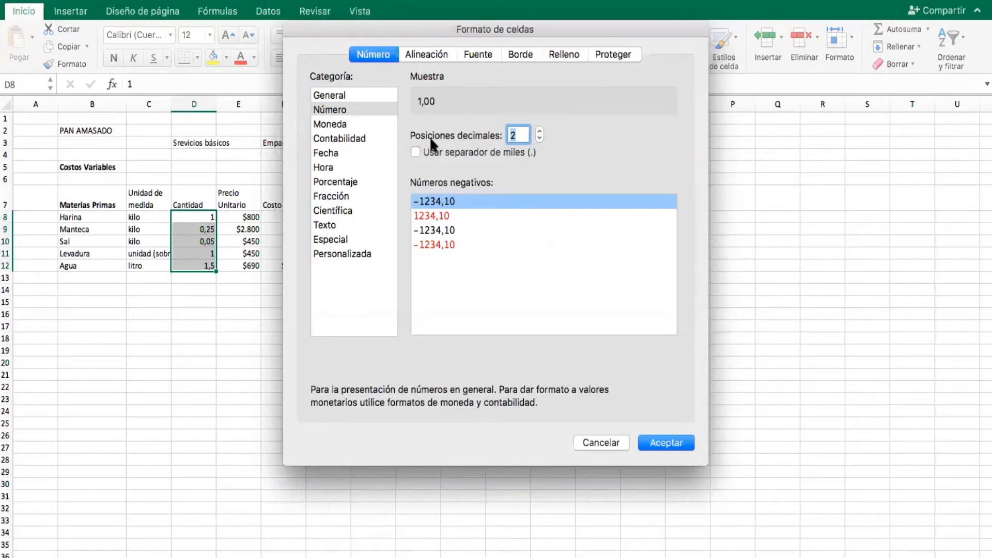
{"action": "left_click", "coordinate": [415, 153]}
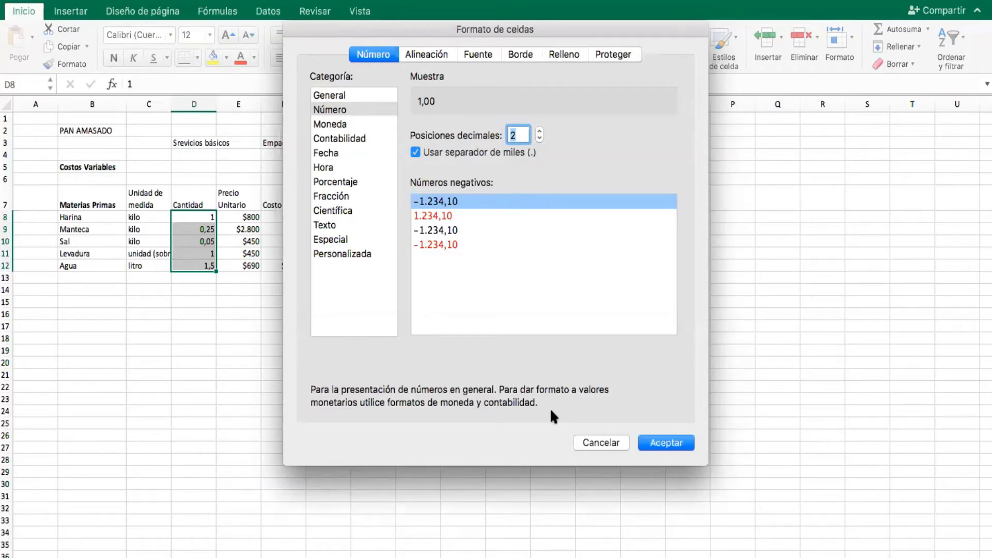
{"action": "left_click", "coordinate": [665, 444]}
{"action": "left_click", "coordinate": [323, 351]}
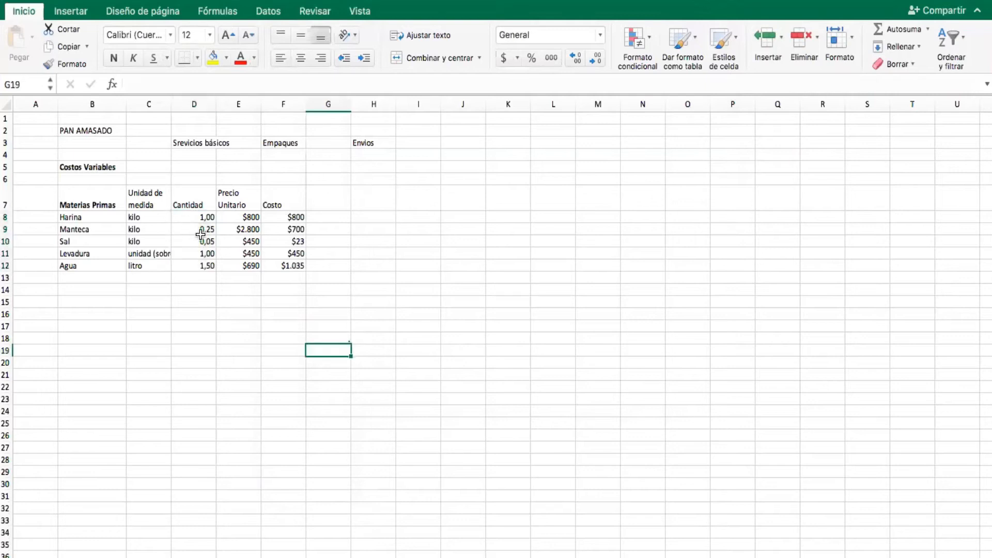
{"action": "left_click", "coordinate": [205, 216]}
{"action": "left_click_drag", "start_coordinate": [198, 239], "coordinate": [196, 265]}
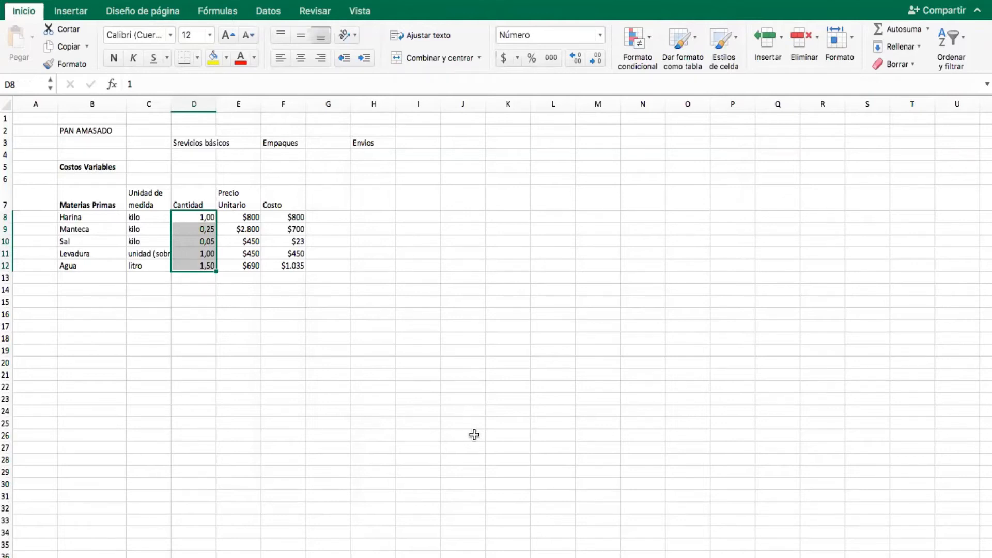
{"action": "left_click_drag", "start_coordinate": [240, 216], "coordinate": [284, 274]}
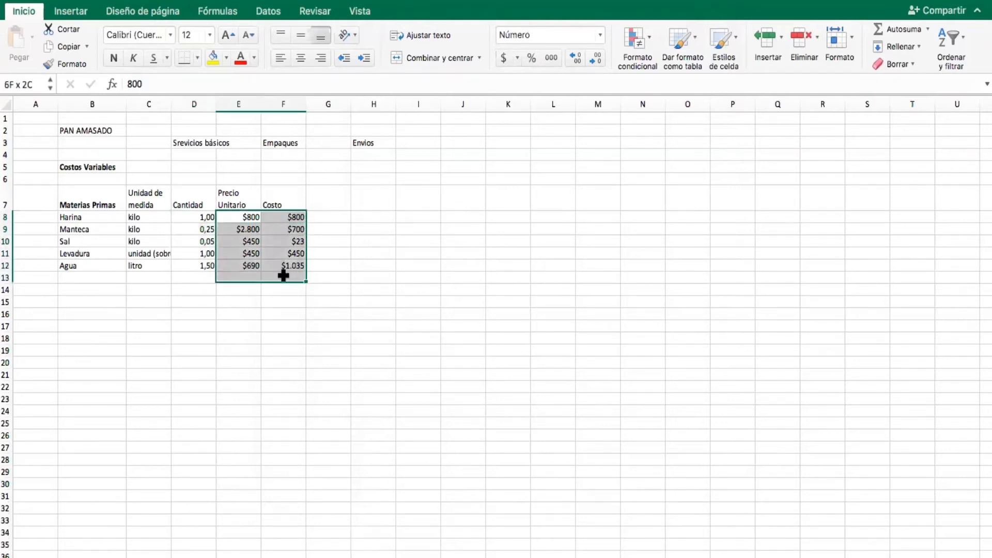
{"action": "left_click", "coordinate": [388, 326]}
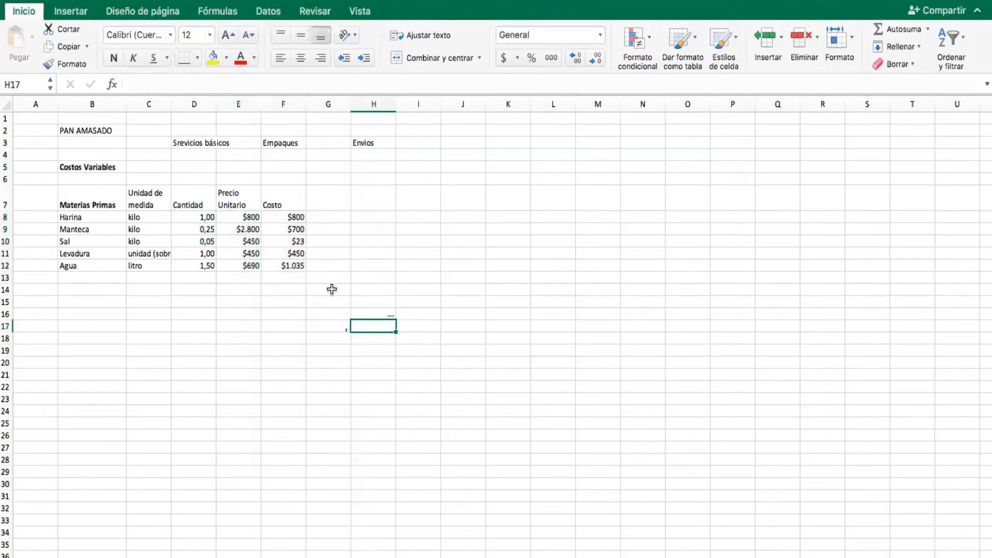
Apply all borders to the raw materials table B7:F12 and fill the Materias Primas header cell yellow.
{"action": "left_click_drag", "start_coordinate": [90, 199], "coordinate": [140, 199]}
{"action": "left_click_drag", "start_coordinate": [301, 233], "coordinate": [287, 261]}
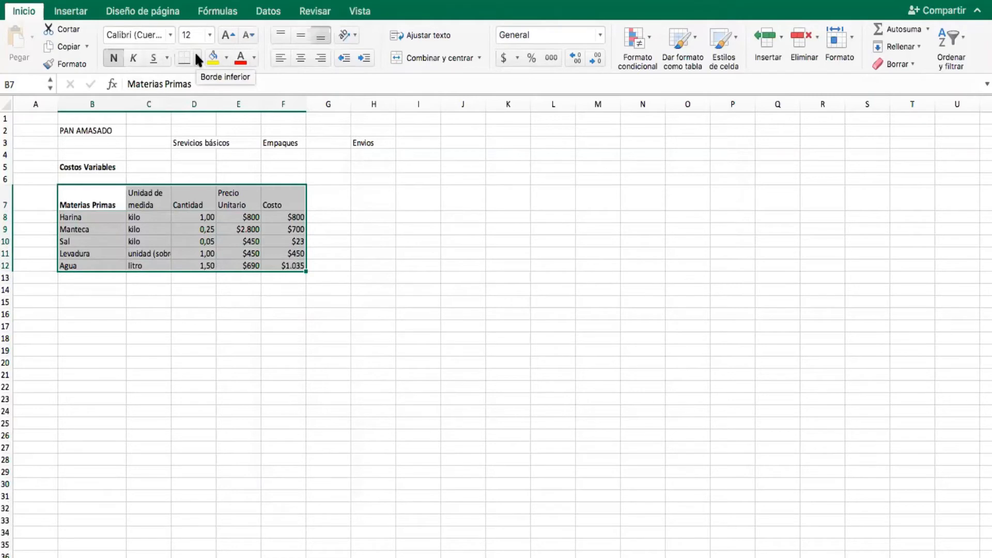
{"action": "left_click", "coordinate": [196, 56]}
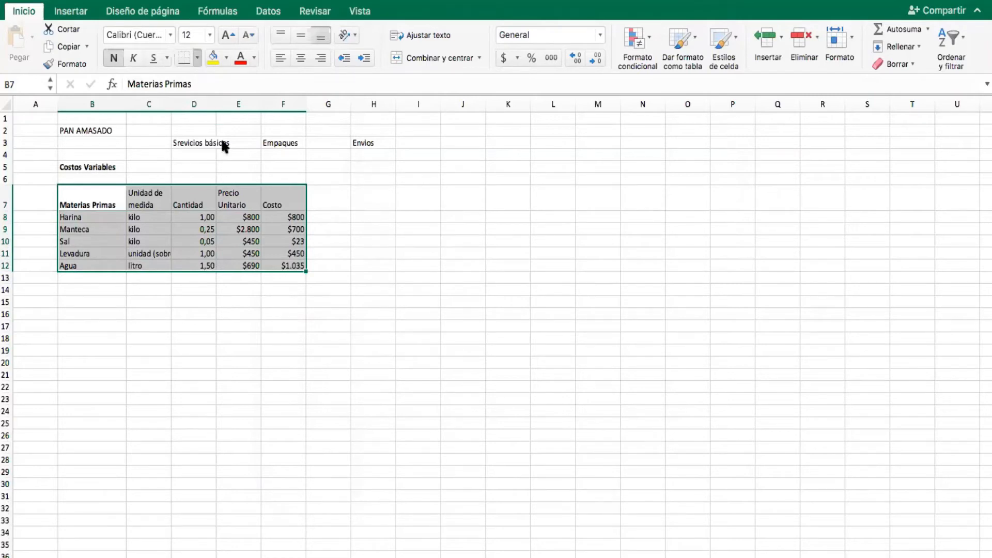
{"action": "left_click", "coordinate": [215, 196]}
{"action": "left_click", "coordinate": [461, 268]}
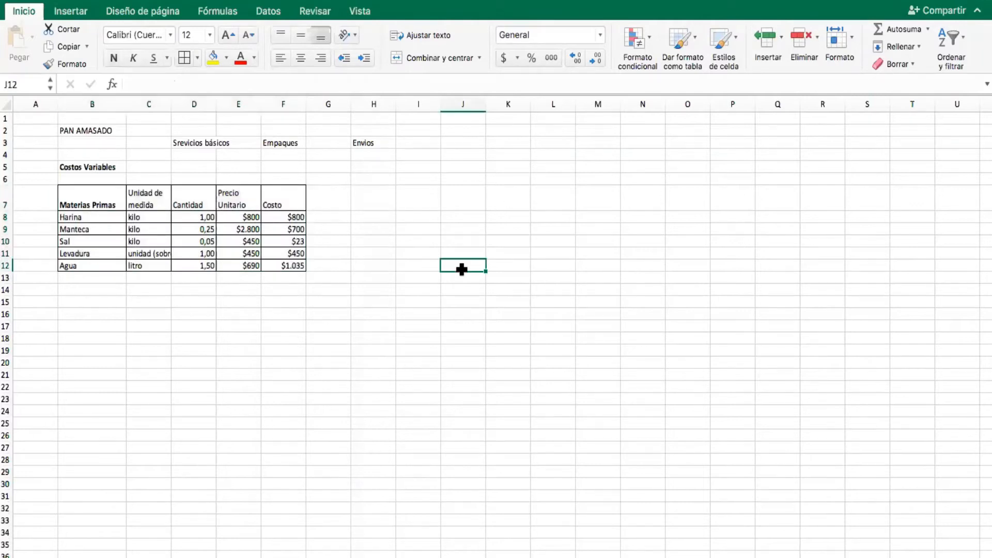
{"action": "left_click", "coordinate": [79, 198]}
{"action": "left_click", "coordinate": [212, 57]}
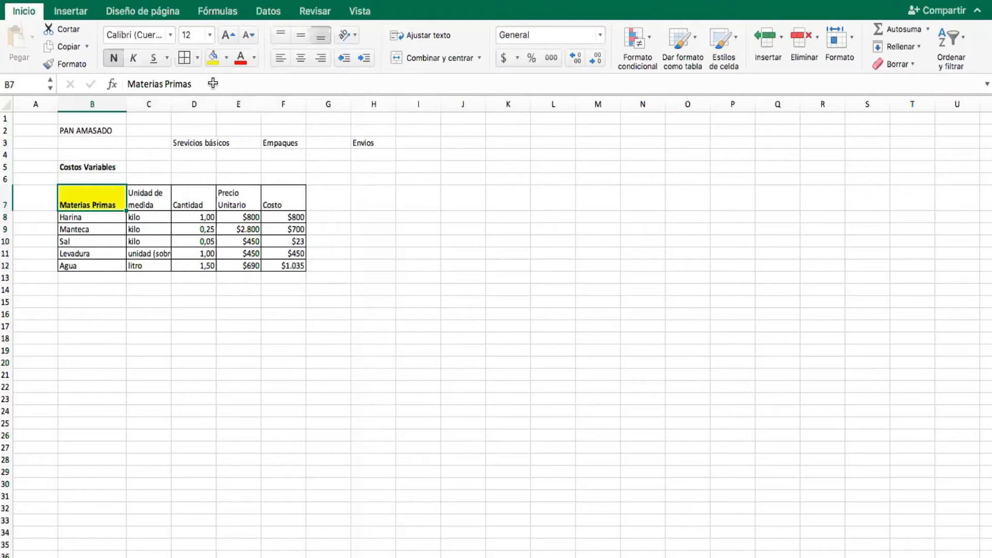
Total the raw material costs in cell F13 with the formula =SUMA(F8:F12).
{"action": "left_click", "coordinate": [295, 279]}
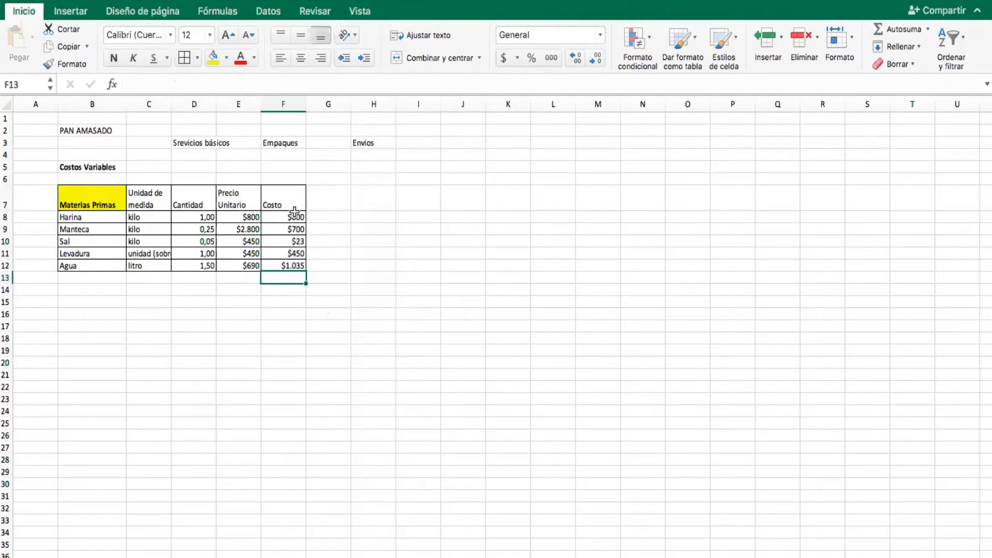
{"action": "left_click_drag", "start_coordinate": [296, 211], "coordinate": [292, 264]}
{"action": "left_click", "coordinate": [286, 277]}
{"action": "left_click", "coordinate": [291, 327]}
{"action": "left_click", "coordinate": [285, 279]}
{"action": "left_click", "coordinate": [899, 29]}
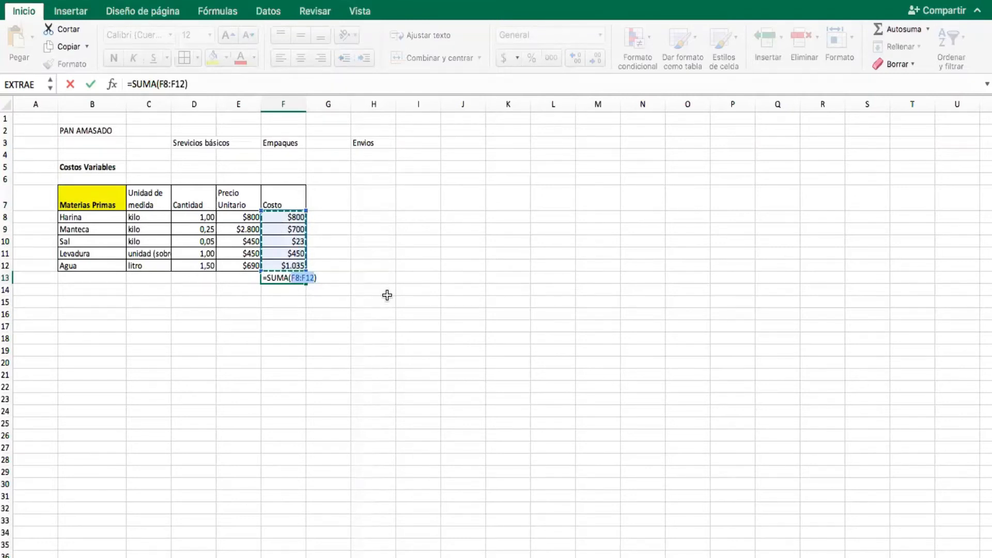
{"action": "key", "text": "Return"}
Fill the total cell F13 yellow and make its text bold.
{"action": "left_click", "coordinate": [296, 275]}
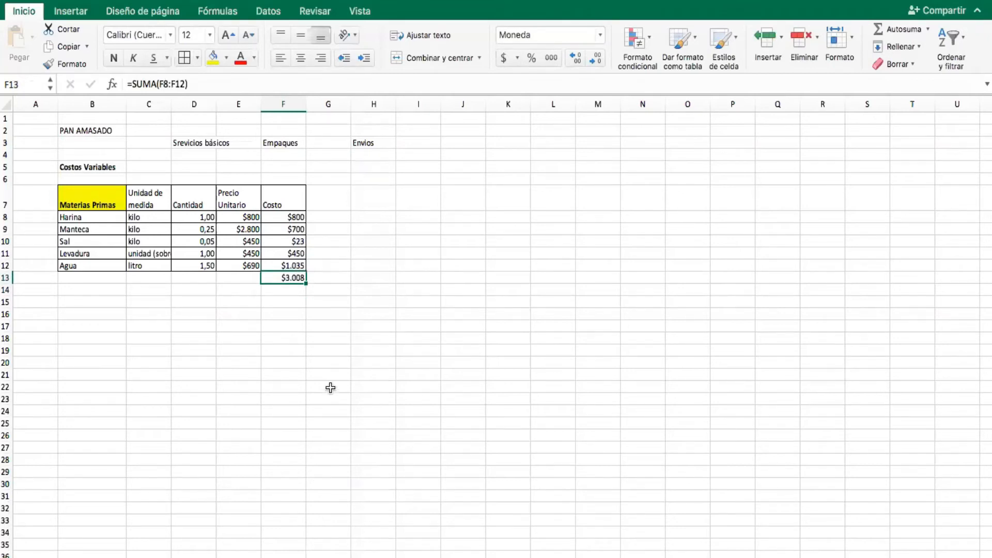
{"action": "left_click", "coordinate": [213, 57]}
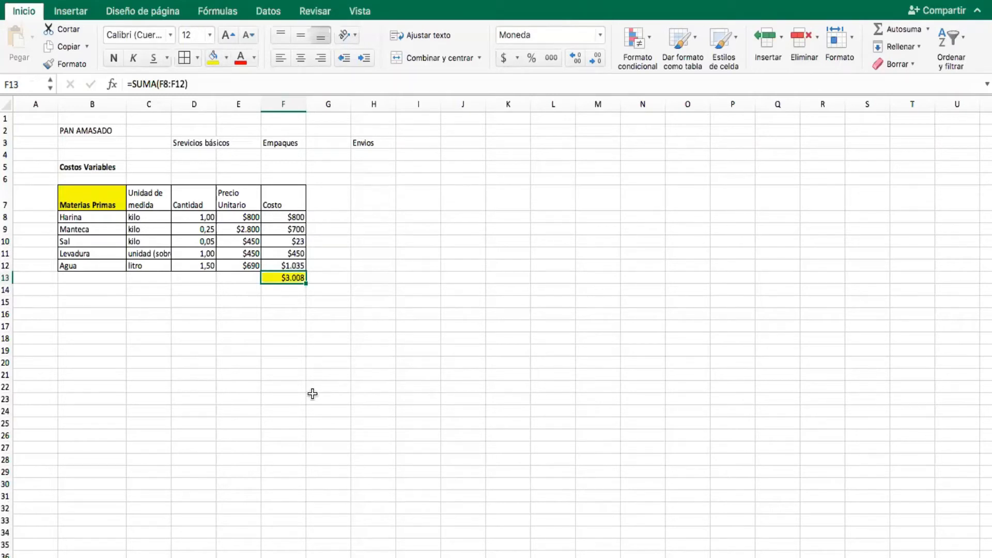
{"action": "left_click", "coordinate": [114, 57]}
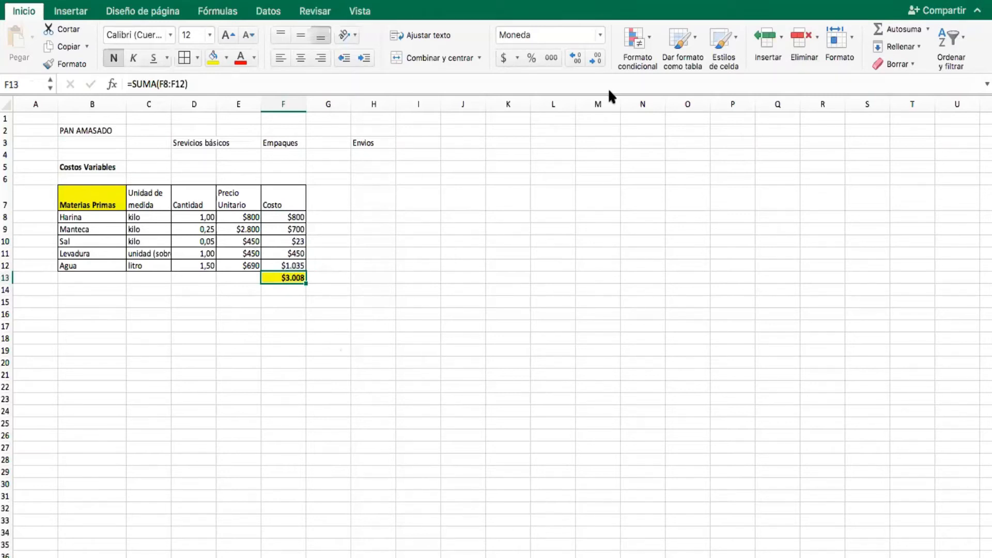
Clear the sum formula from cell F13, keeping the cell's formatting.
{"action": "left_click", "coordinate": [286, 338]}
{"action": "left_click", "coordinate": [284, 274]}
{"action": "key", "text": "Delete"}
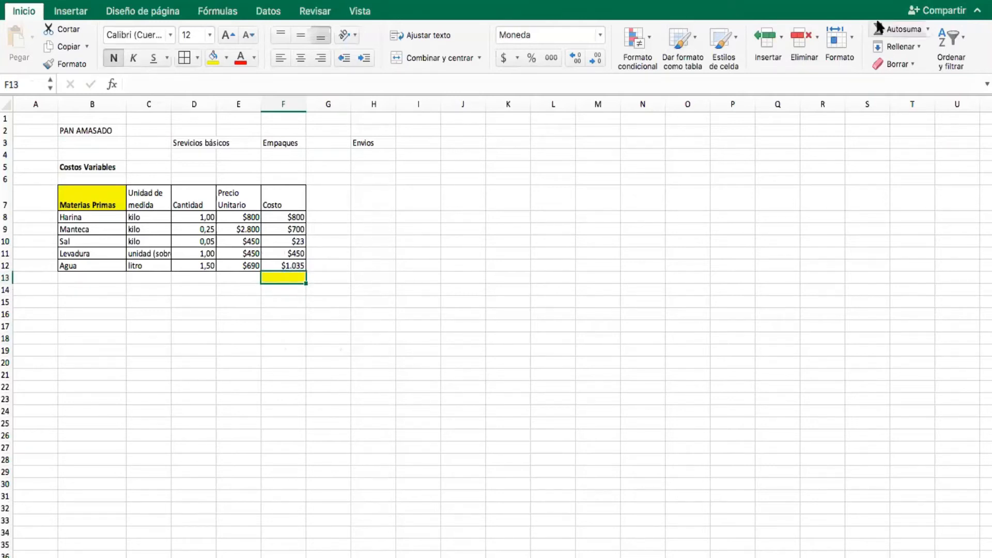
{"action": "left_click", "coordinate": [274, 325]}
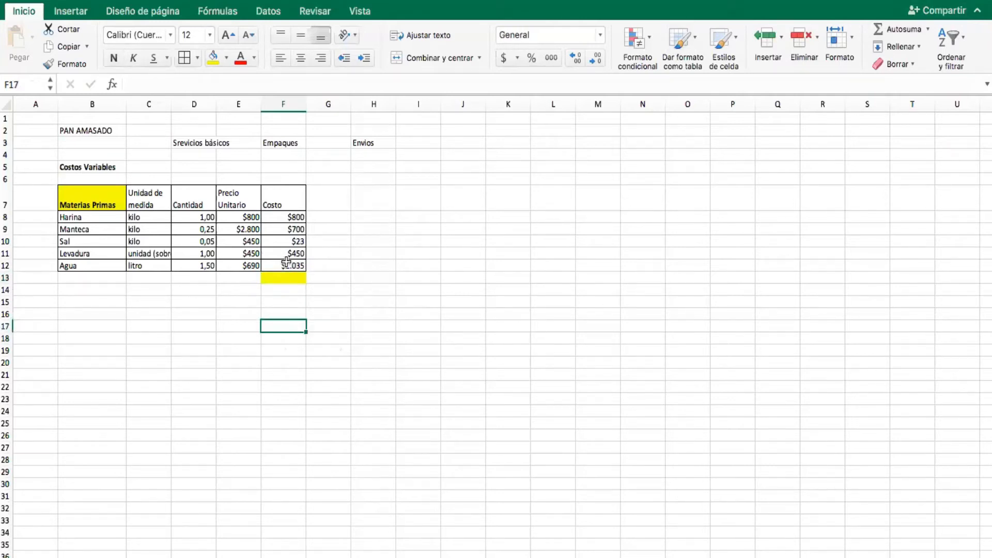
Total the raw material costs in cell F13 with the formula =SUMA(F8:F12) and apply borders to that cell.
{"action": "left_click", "coordinate": [286, 277]}
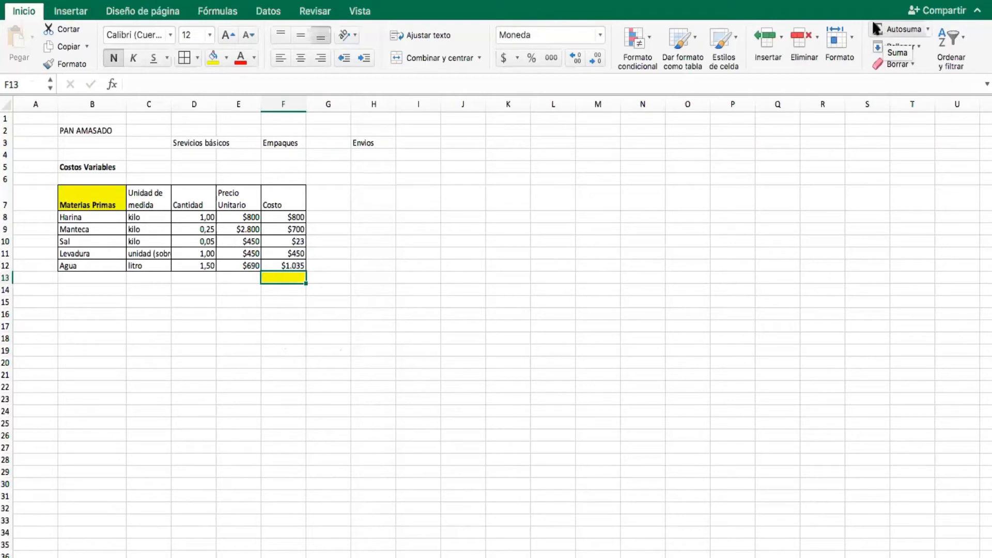
{"action": "left_click", "coordinate": [894, 26]}
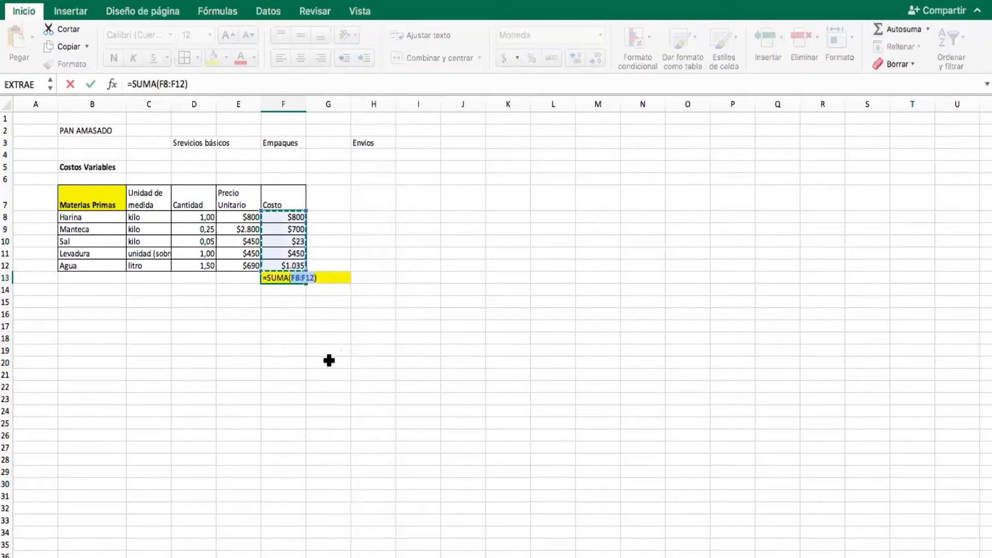
{"action": "key", "text": "Return"}
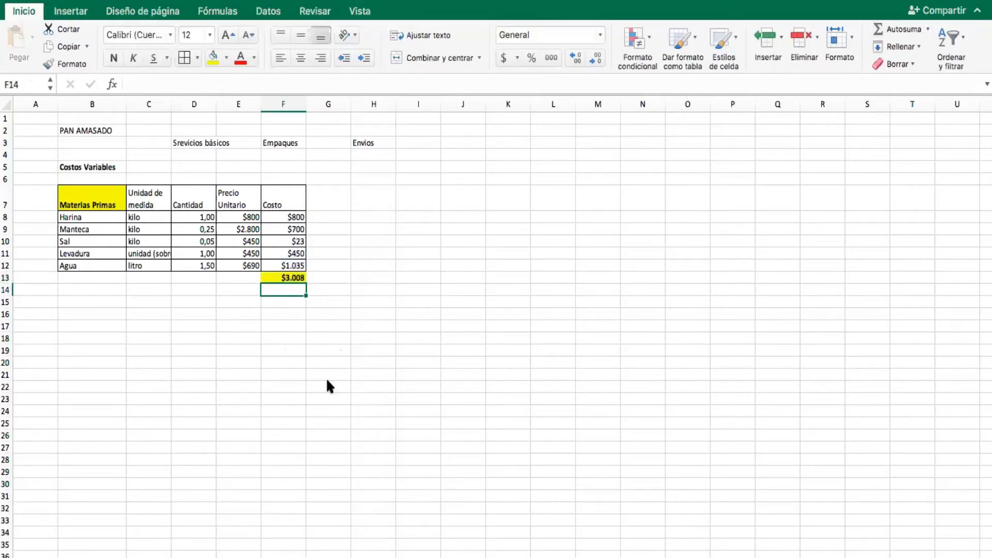
{"action": "left_click", "coordinate": [294, 383]}
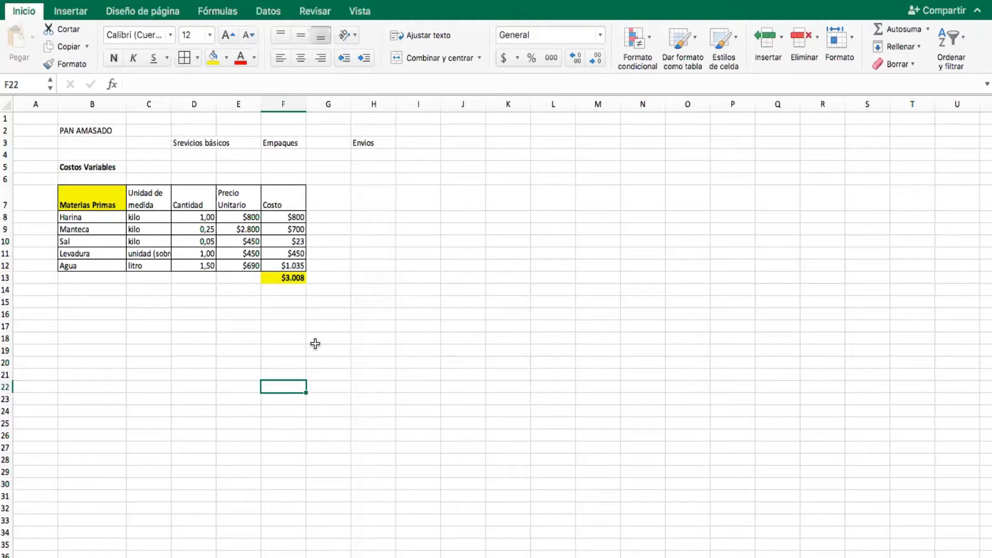
{"action": "left_click", "coordinate": [283, 278]}
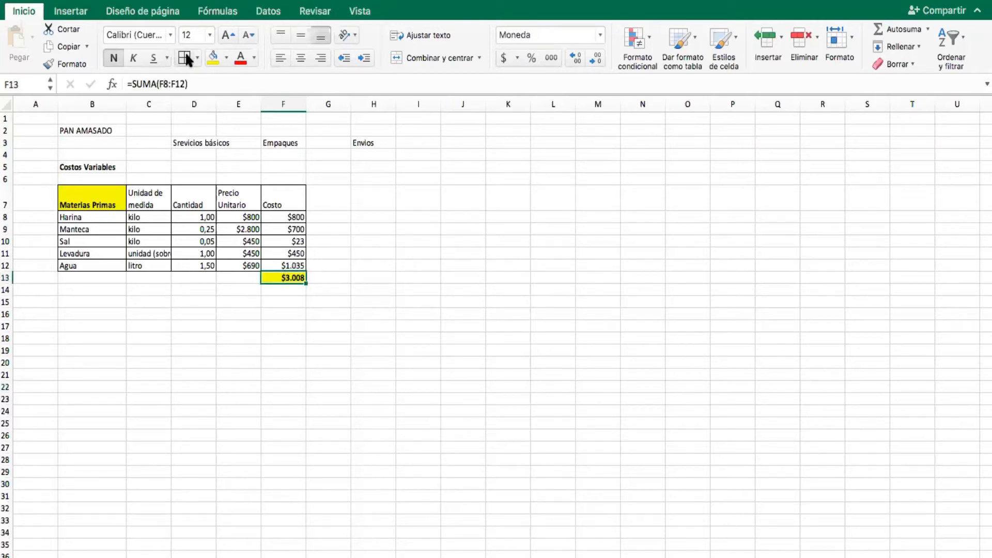
{"action": "left_click", "coordinate": [371, 351]}
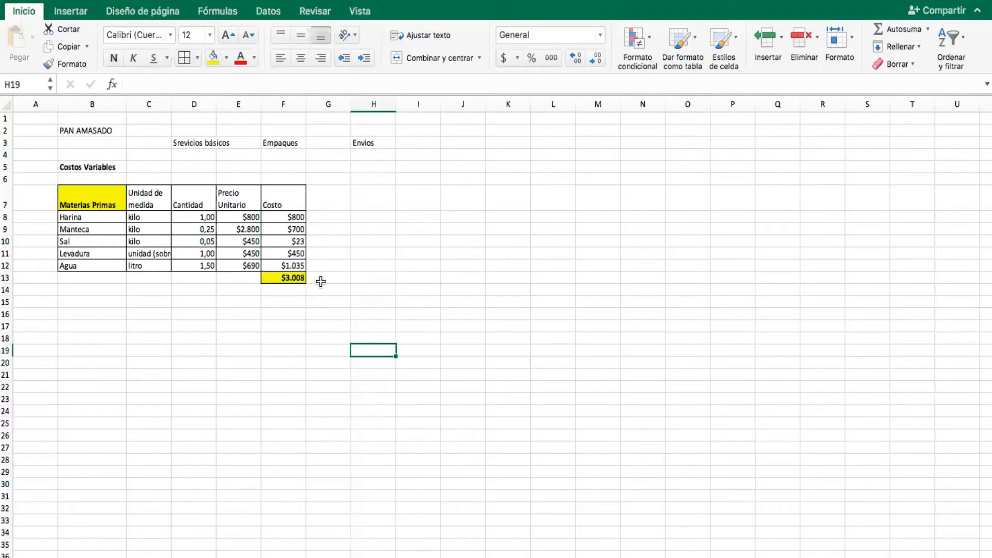
Sum the raw material costs in cell J2 with the manually written formula =suma(F8:F12).
{"action": "left_click", "coordinate": [455, 133]}
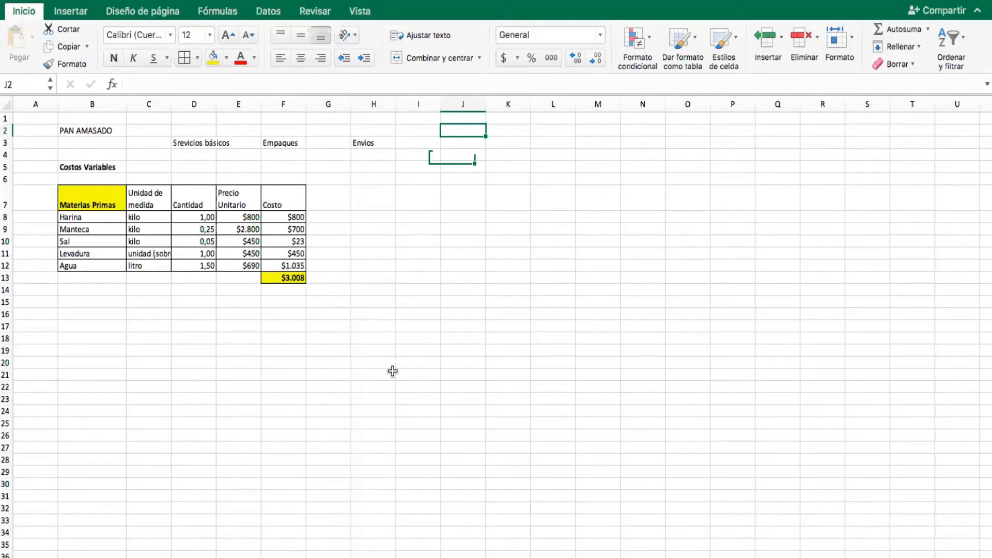
{"action": "type", "text": "="}
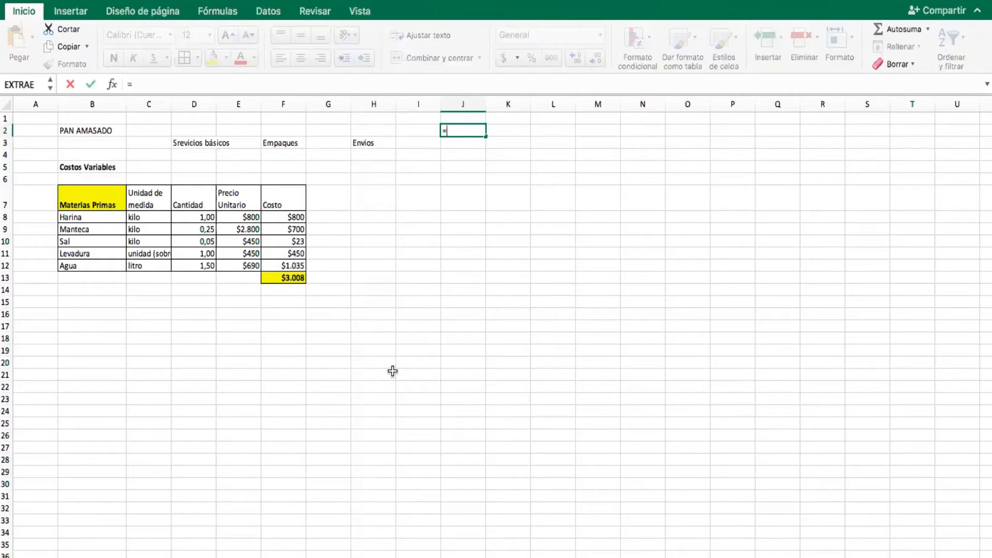
{"action": "type", "text": "suma("}
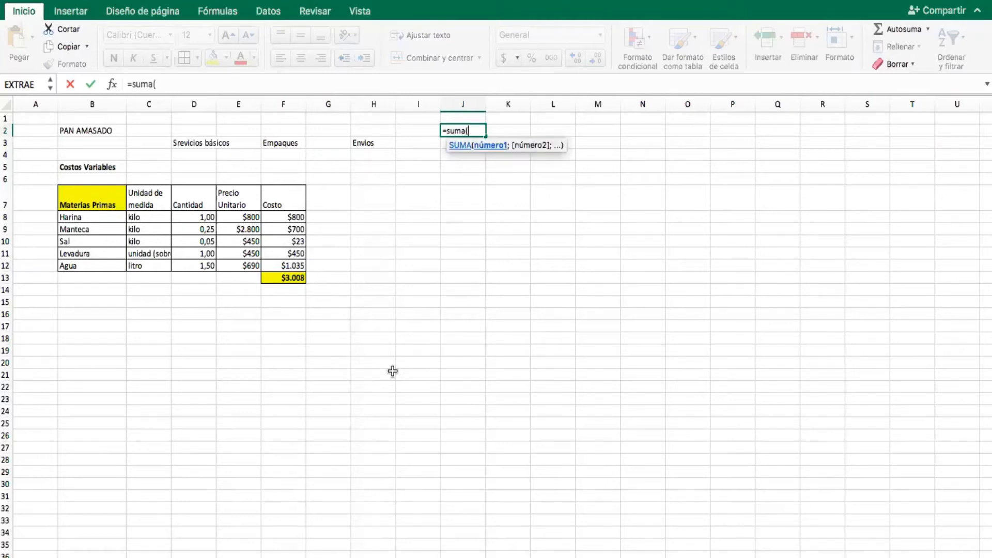
{"action": "left_click", "coordinate": [288, 218]}
{"action": "left_click_drag", "start_coordinate": [287, 218], "coordinate": [285, 264]}
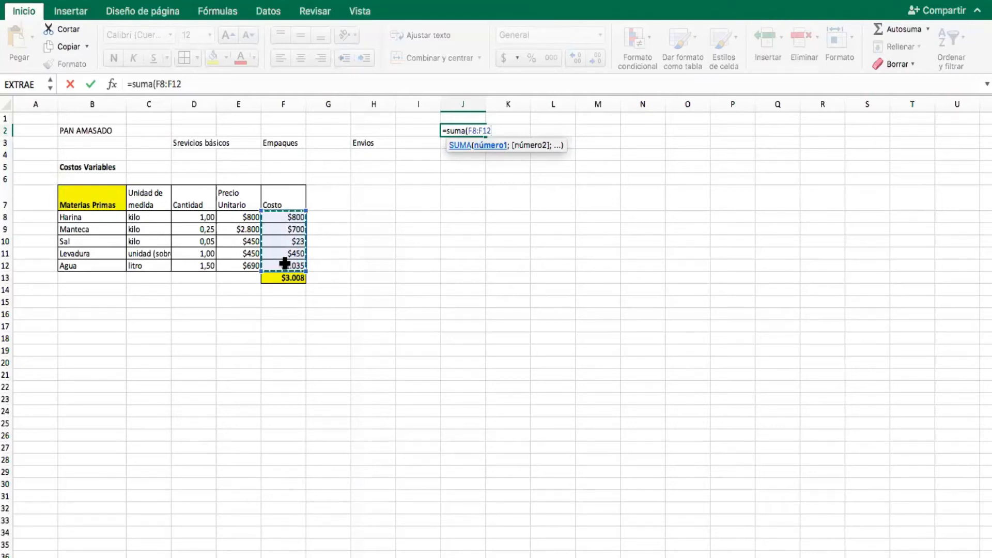
{"action": "type", "text": ")"}
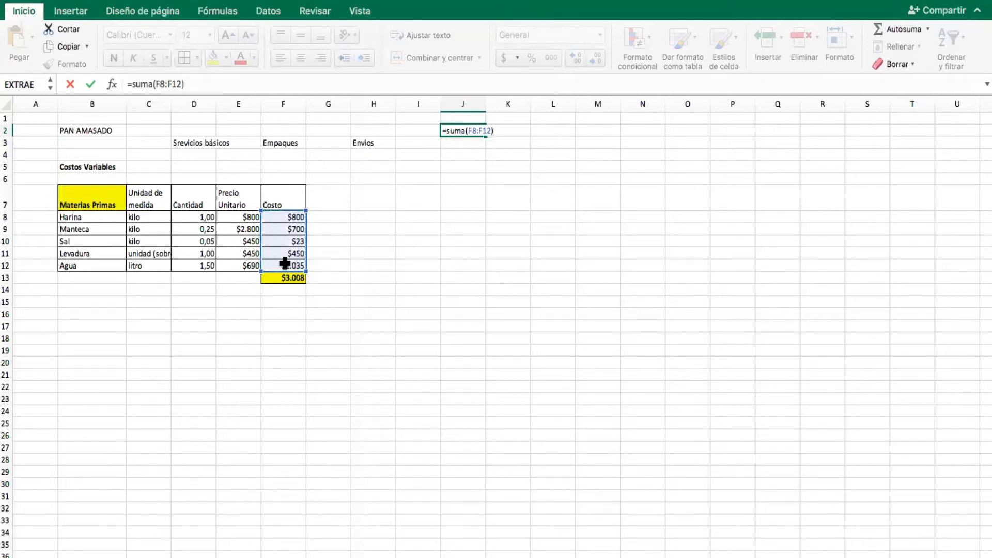
{"action": "key", "text": "Return"}
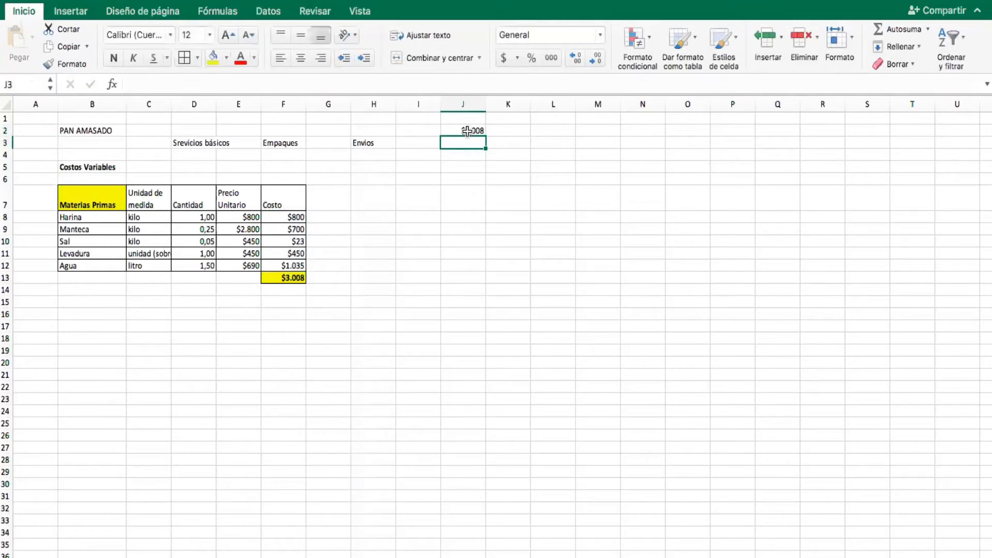
Clear the duplicate sum formula from cell J2.
{"action": "left_click", "coordinate": [466, 131]}
{"action": "left_click", "coordinate": [282, 276]}
{"action": "key", "text": "super+b"}
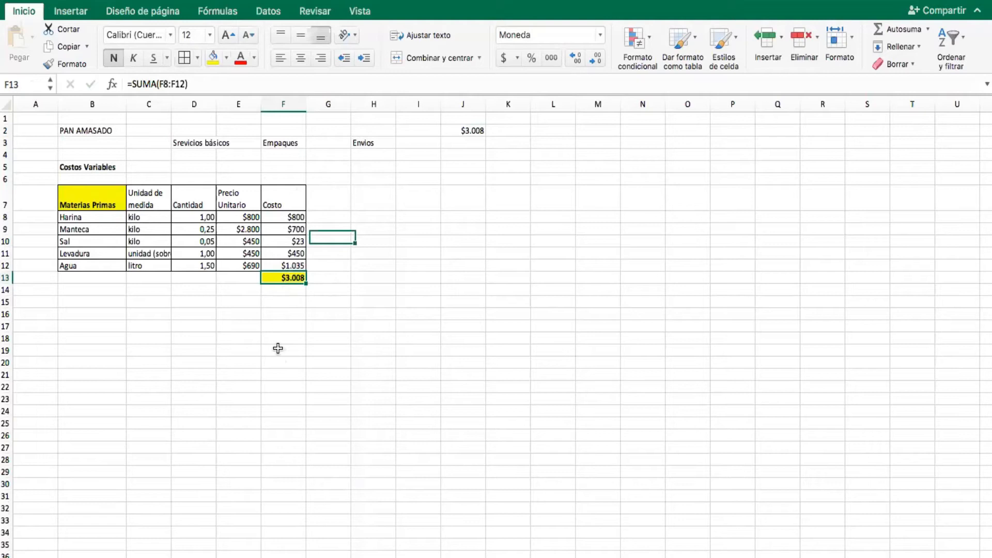
{"action": "left_click", "coordinate": [257, 420]}
{"action": "left_click", "coordinate": [457, 129]}
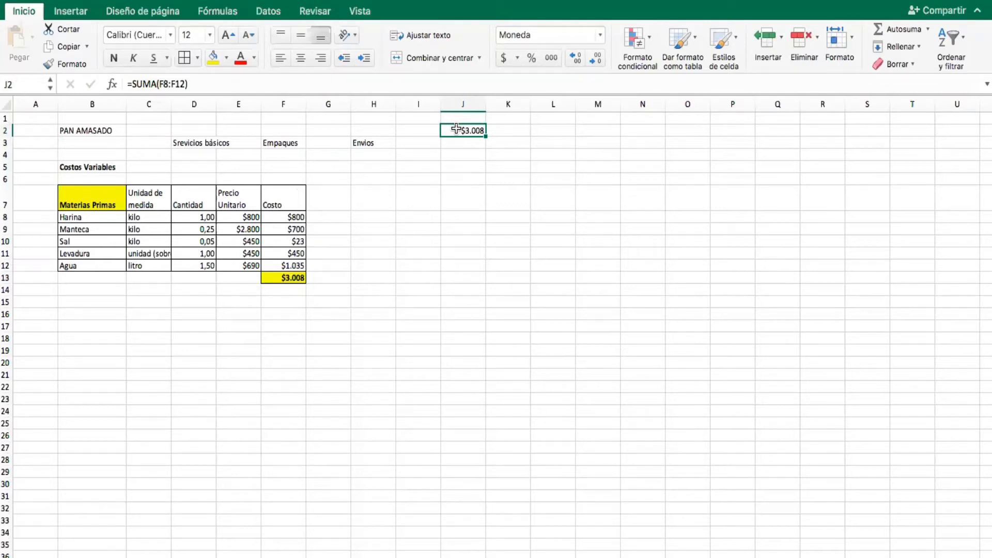
{"action": "key", "text": "Delete"}
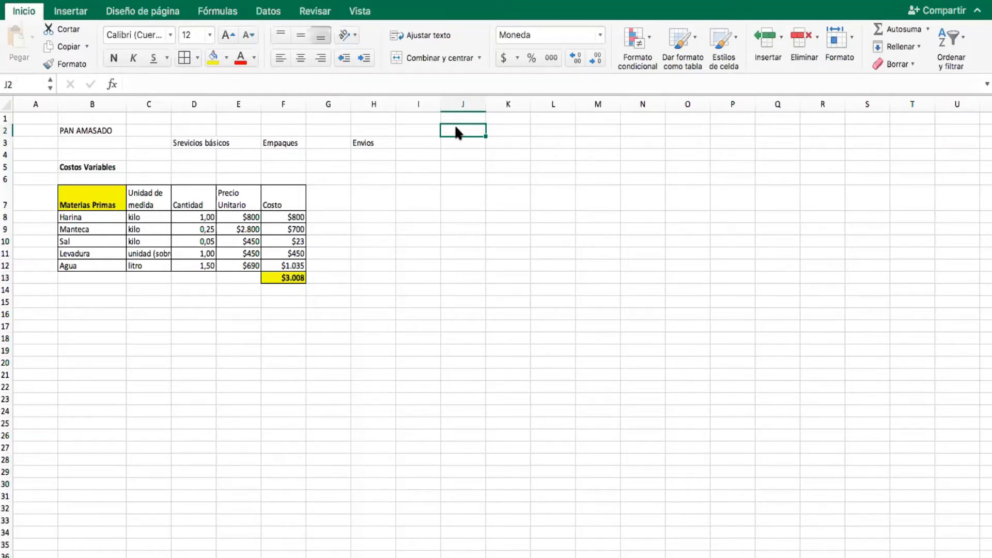
{"action": "left_click", "coordinate": [194, 300]}
{"action": "left_click", "coordinate": [179, 391]}
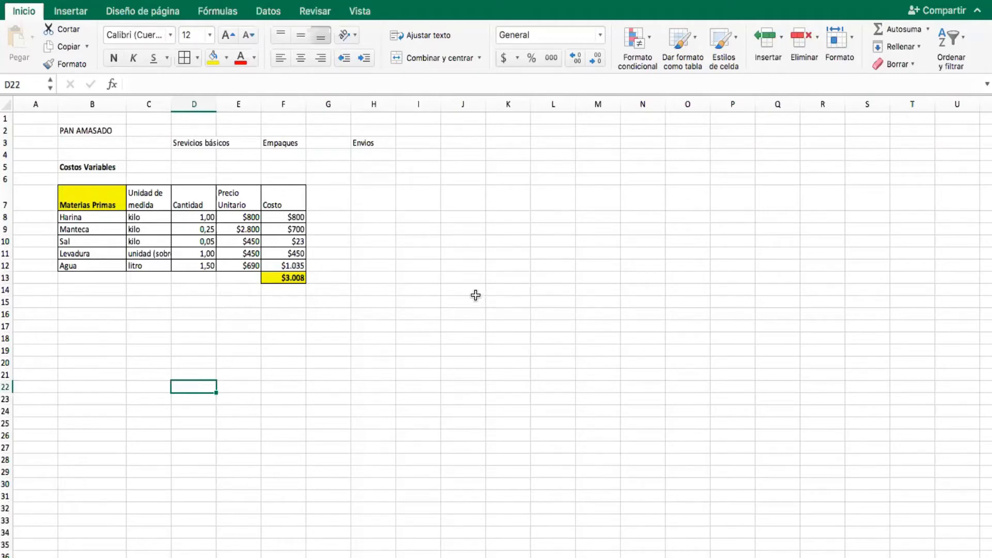
{"action": "left_click", "coordinate": [177, 312]}
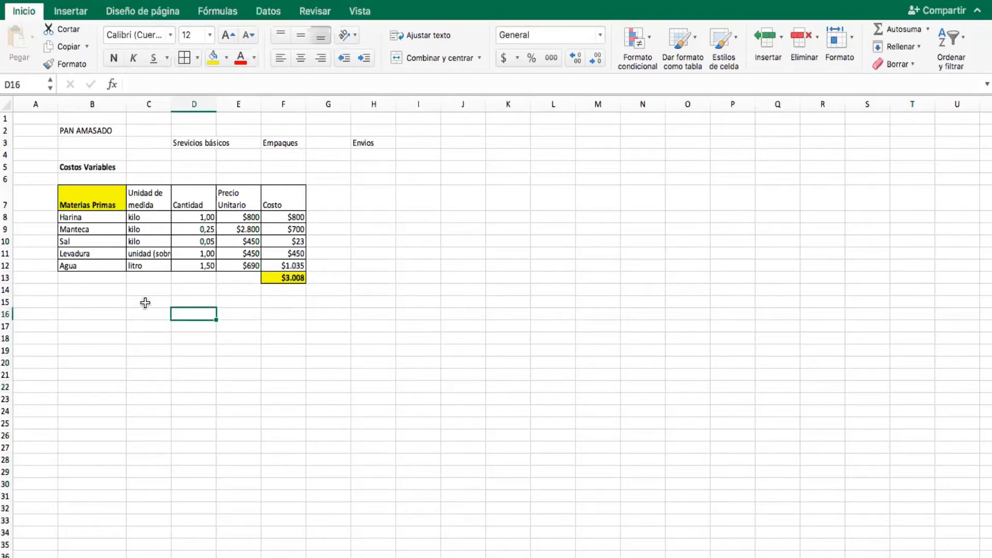
{"action": "left_click", "coordinate": [151, 304]}
{"action": "left_click_drag", "start_coordinate": [7, 183], "coordinate": [625, 211]}
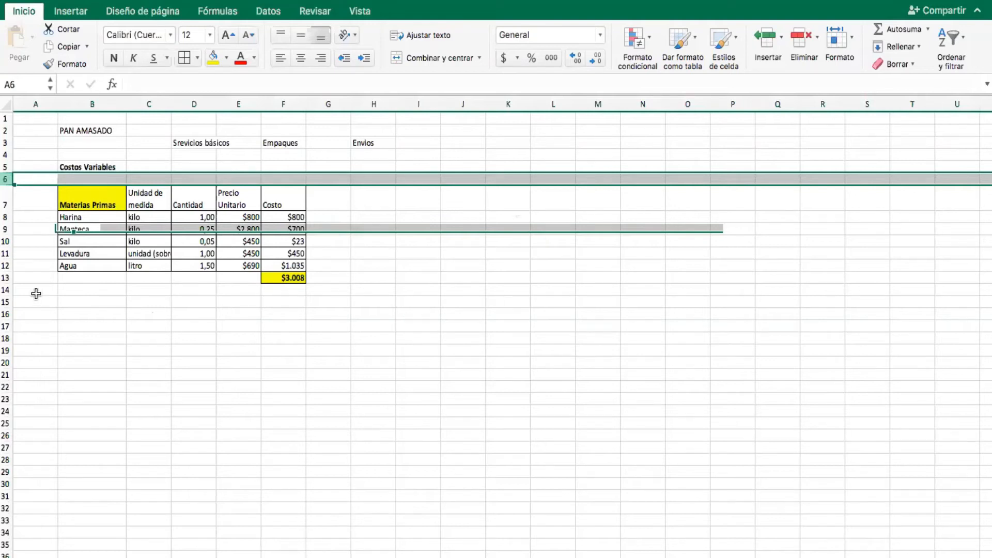
{"action": "left_click", "coordinate": [103, 300]}
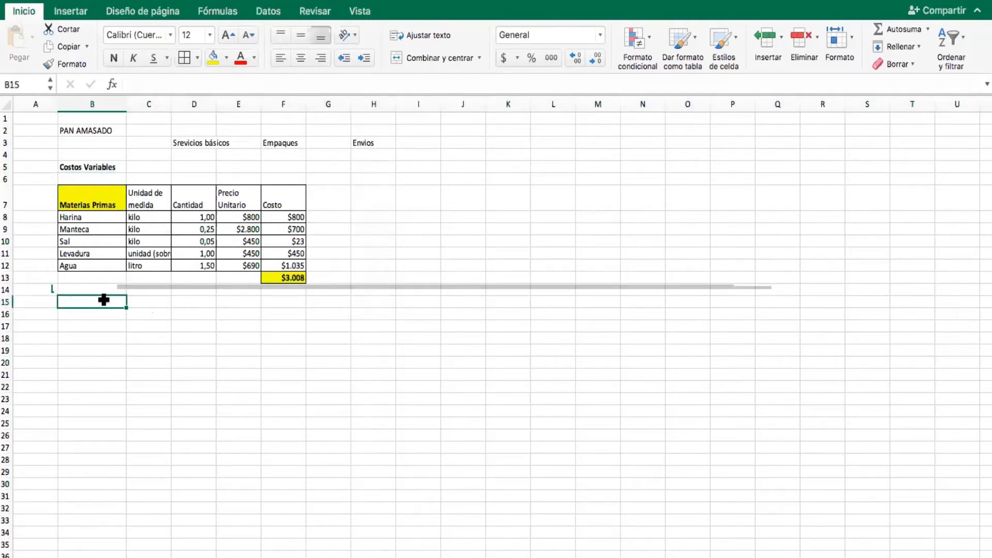
Move the Srevicios básicos, Empaques and Envios labels from row 3 to row 1, starting at column N.
{"action": "left_click_drag", "start_coordinate": [178, 145], "coordinate": [775, 124]}
{"action": "left_click", "coordinate": [362, 187]}
{"action": "left_click", "coordinate": [149, 130]}
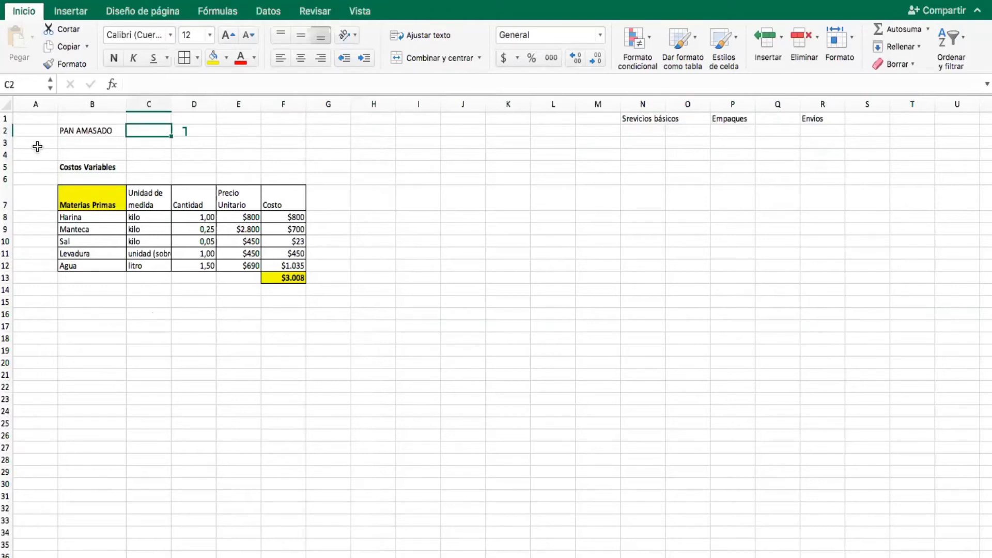
Enter the label "Cantidad de pan amasado" in cell B3.
{"action": "left_click", "coordinate": [100, 143]}
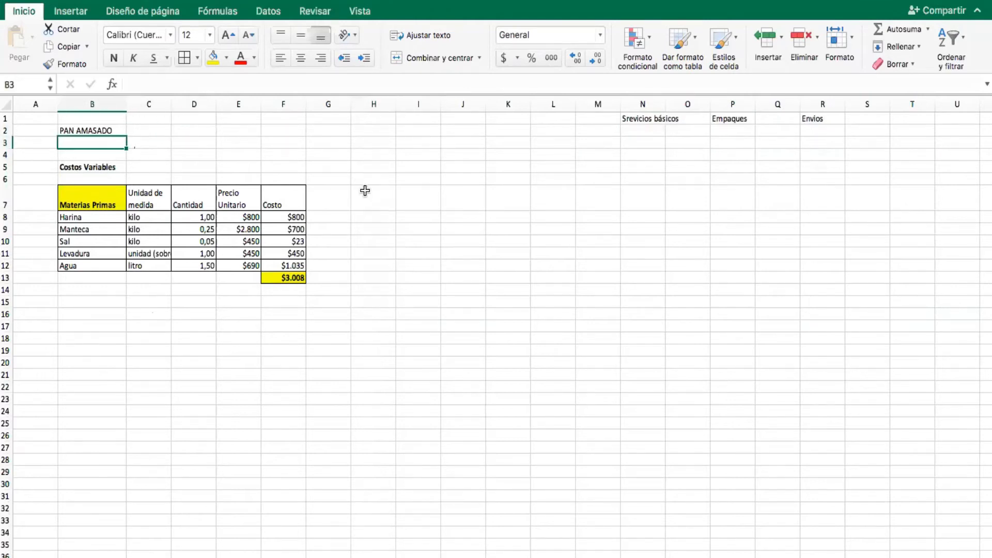
{"action": "type", "text": "Cantidad"}
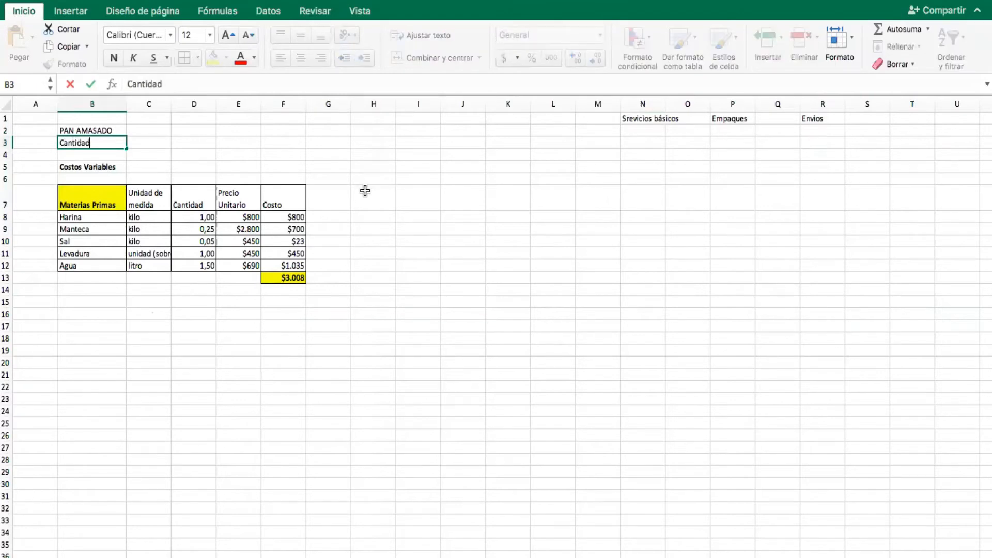
{"action": "type", "text": " de pan amasado"}
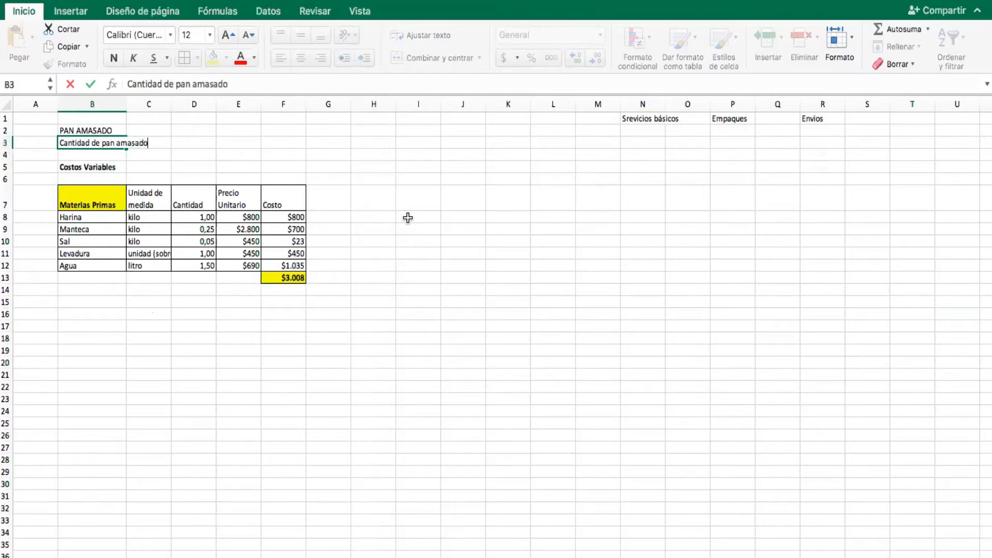
{"action": "key", "text": "Return"}
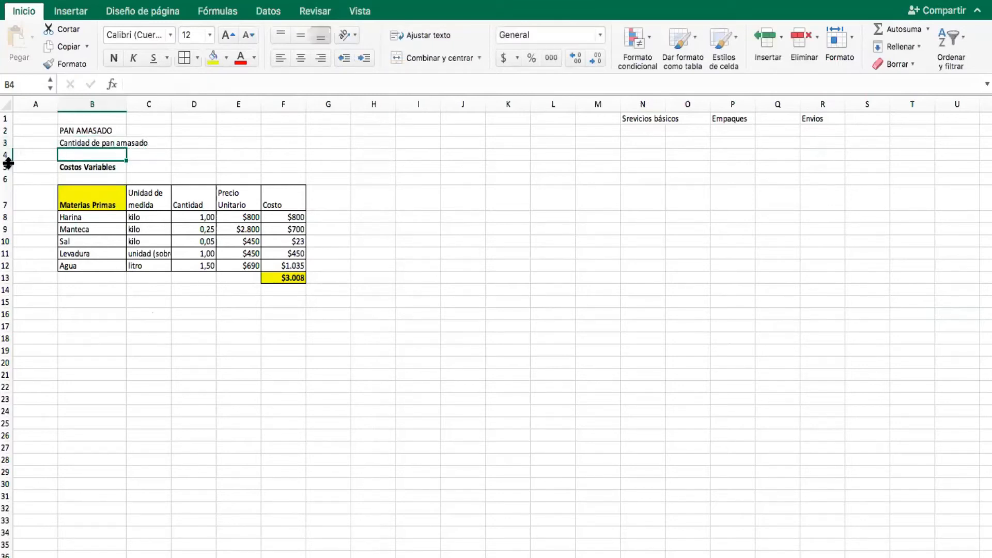
Insert two blank rows at row 4, above the Costos Variables heading.
{"action": "left_click", "coordinate": [155, 143]}
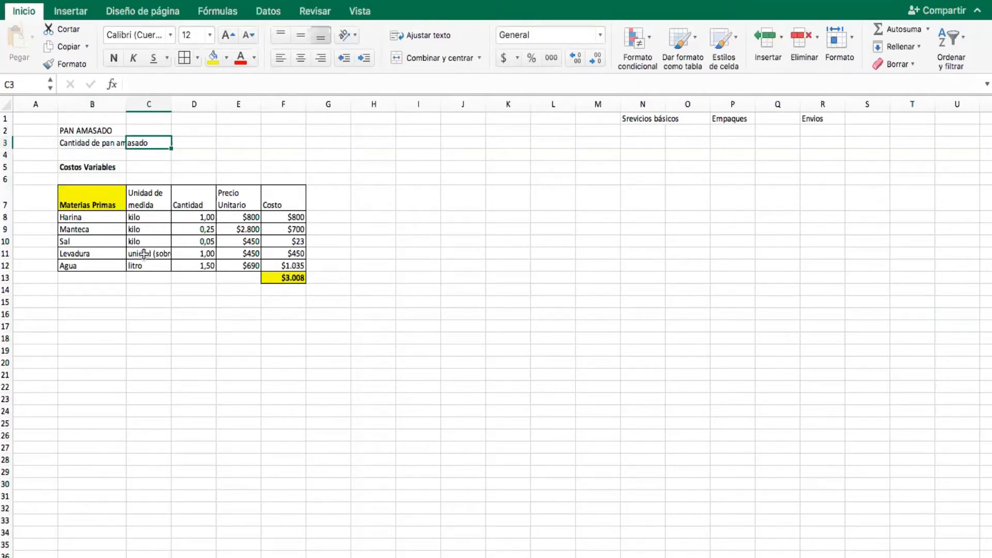
{"action": "left_click", "coordinate": [7, 155]}
{"action": "left_click", "coordinate": [767, 37]}
{"action": "left_click", "coordinate": [768, 37]}
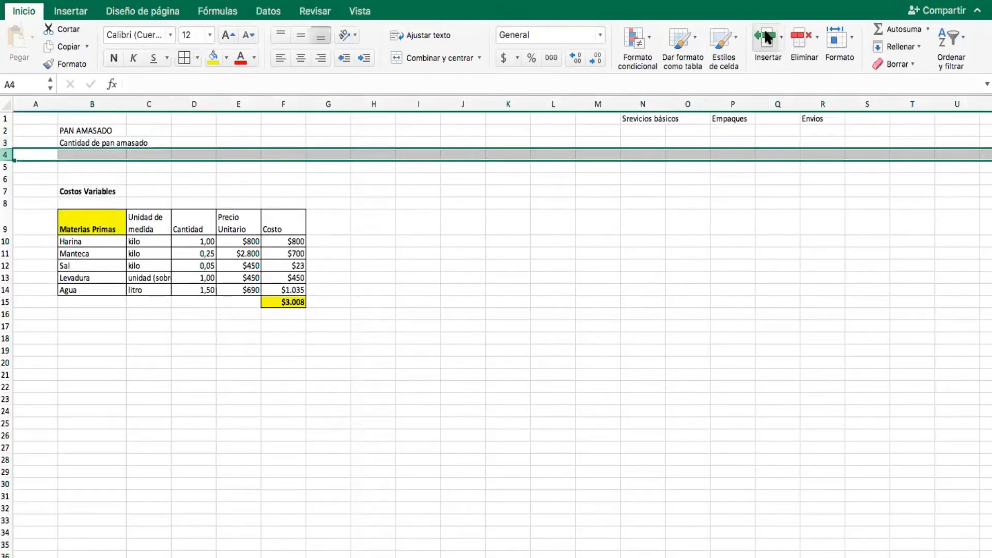
Enter the label "Valor de 1 pan" in cell B4.
{"action": "left_click", "coordinate": [98, 154]}
{"action": "type", "text": "Valor de"}
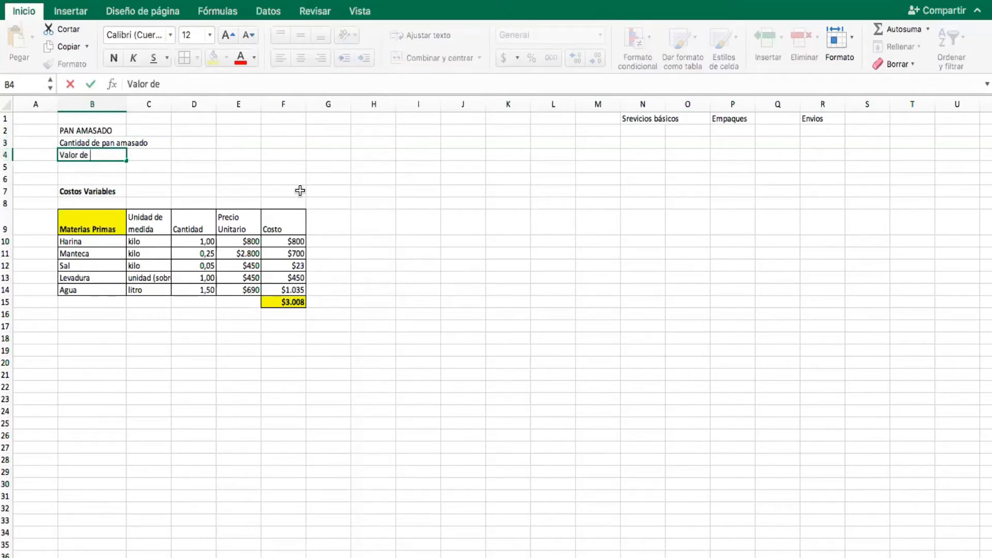
{"action": "left_click", "coordinate": [180, 181]}
{"action": "left_click", "coordinate": [82, 155]}
{"action": "left_click", "coordinate": [169, 84]}
{"action": "left_click", "coordinate": [90, 156]}
{"action": "type", "text": "1 pan"}
{"action": "key", "text": "Return"}
{"action": "left_click", "coordinate": [156, 154]}
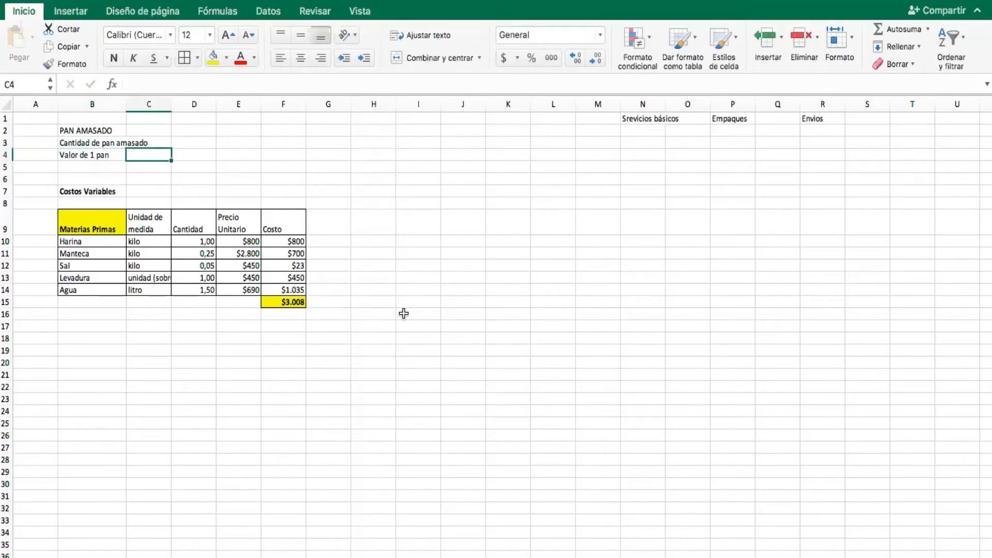
Enter 18 in cell D3 as the quantity of pan amasado.
{"action": "left_click", "coordinate": [195, 140]}
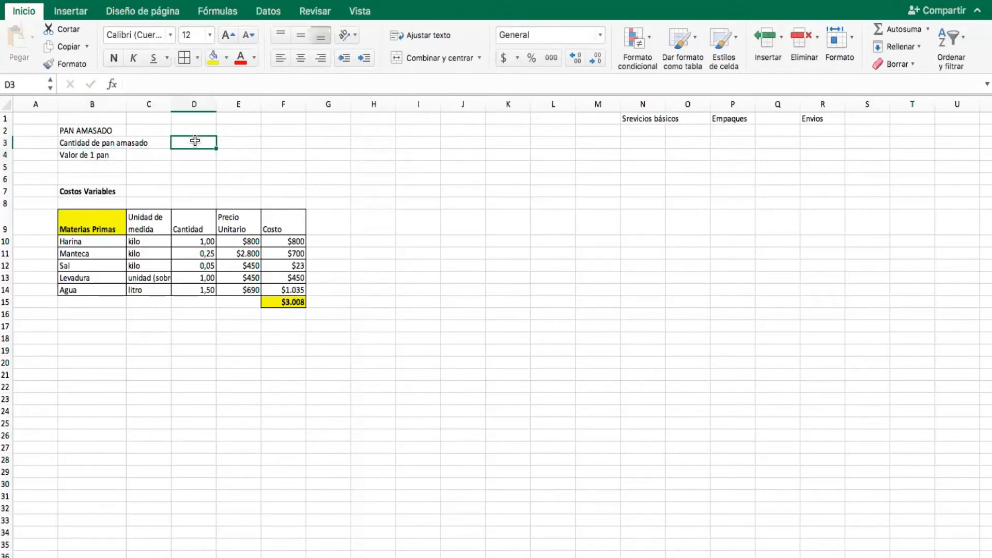
{"action": "type", "text": "18"}
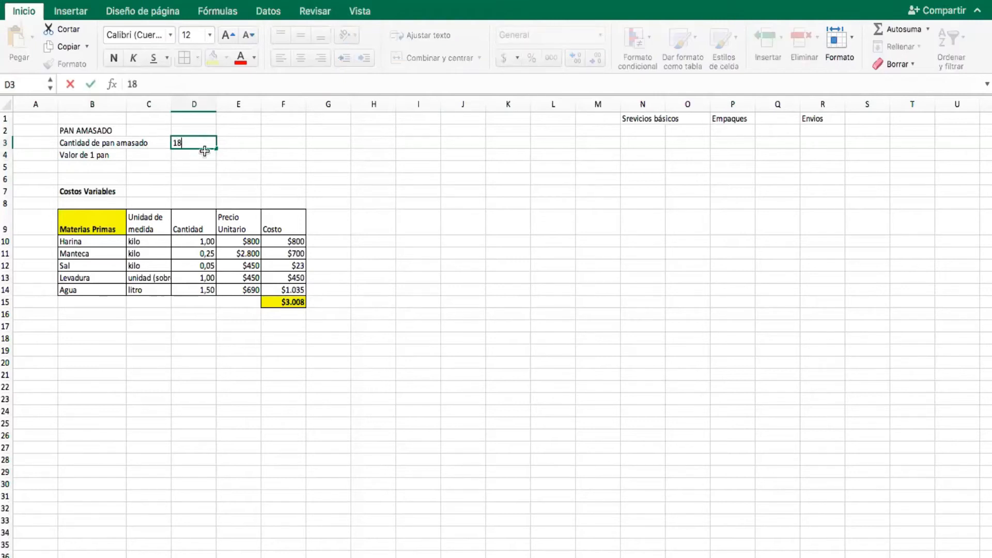
{"action": "left_click", "coordinate": [209, 174]}
Calculate the value of one bread in cell D4 with the formula =F15/D3.
{"action": "key", "text": "Up"}
{"action": "key", "text": "Up"}
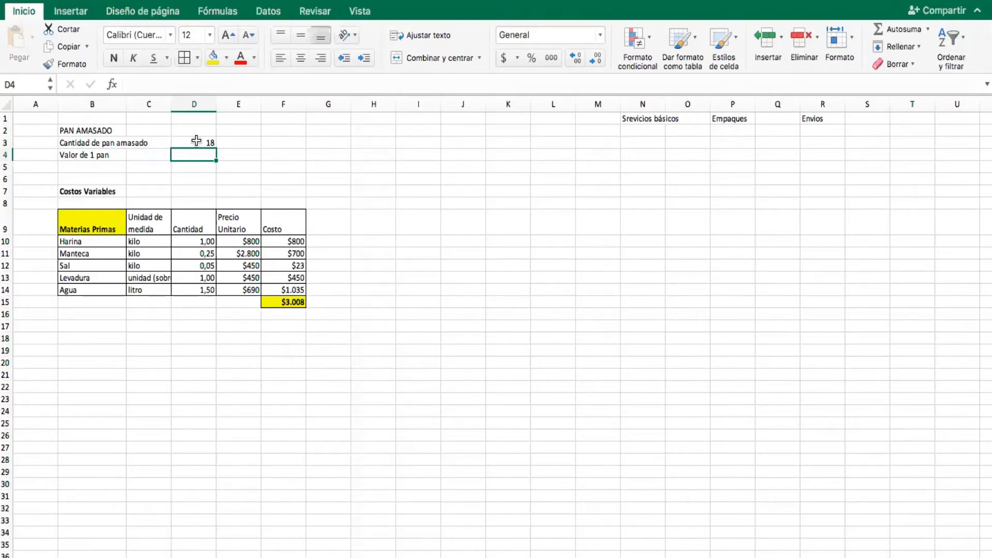
{"action": "type", "text": "="}
{"action": "left_click", "coordinate": [291, 301]}
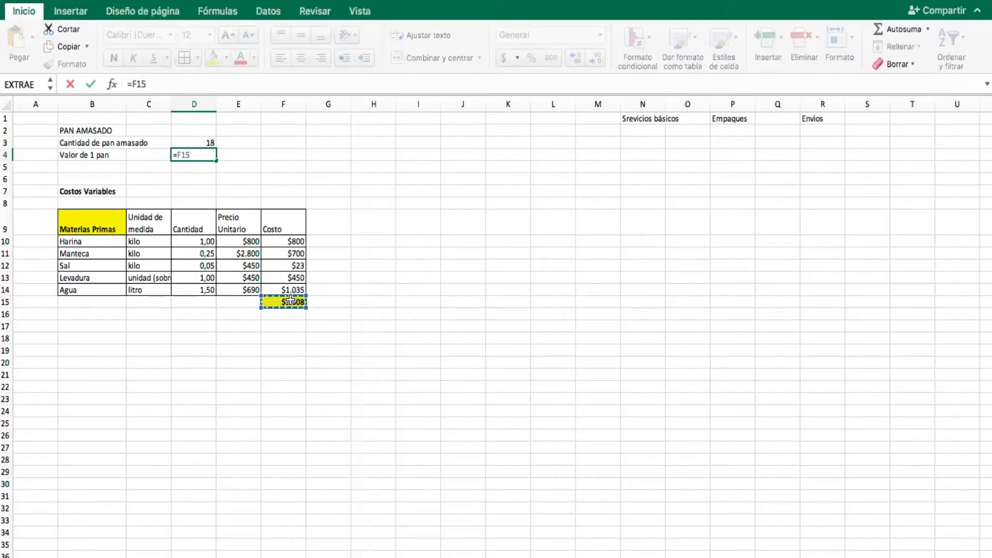
{"action": "type", "text": "/"}
{"action": "left_click", "coordinate": [196, 139]}
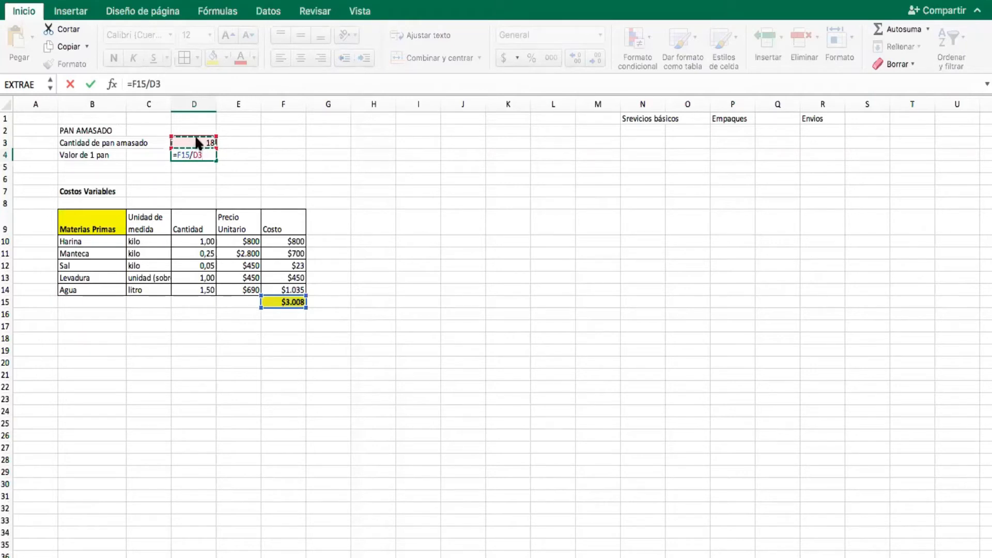
{"action": "key", "text": "Return"}
{"action": "left_click", "coordinate": [193, 363]}
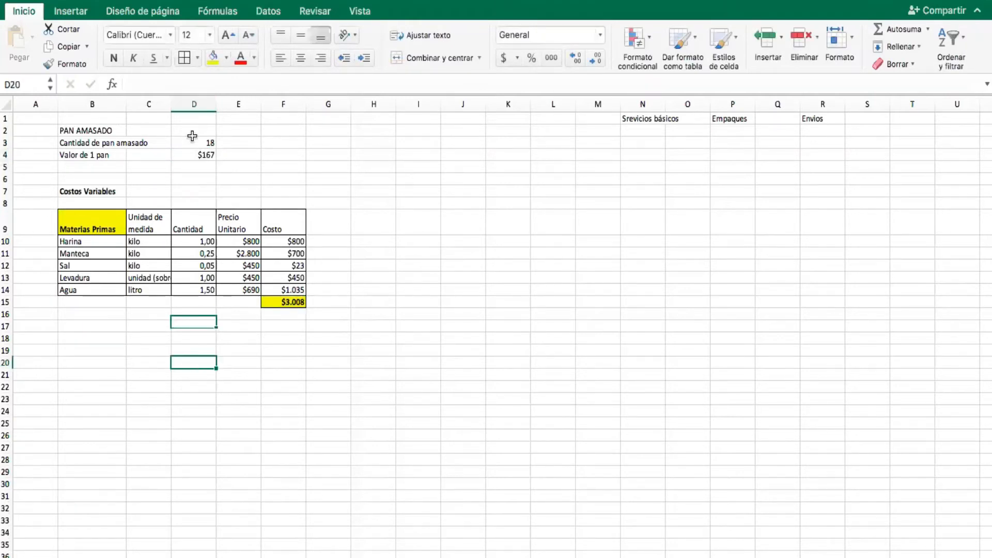
{"action": "left_click", "coordinate": [191, 155]}
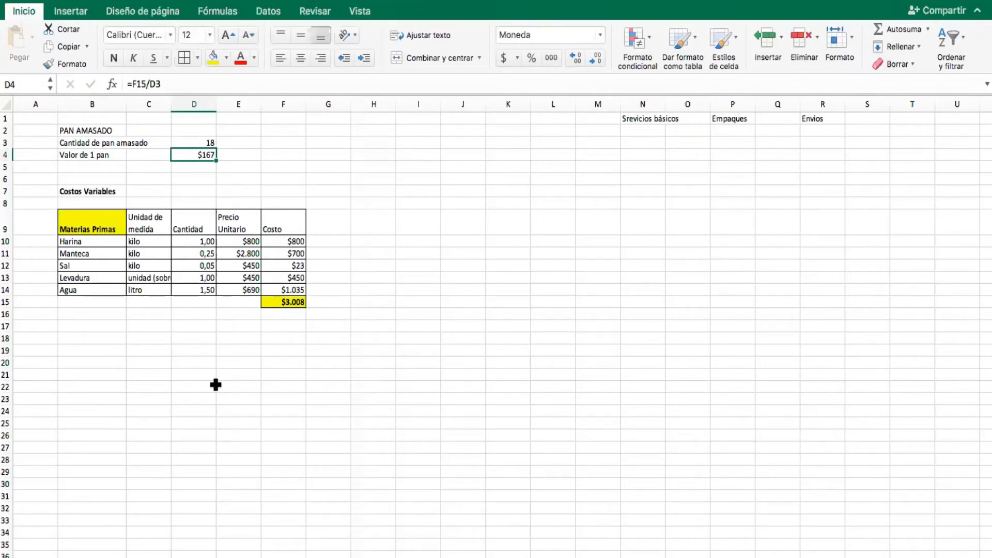
{"action": "left_click", "coordinate": [90, 360]}
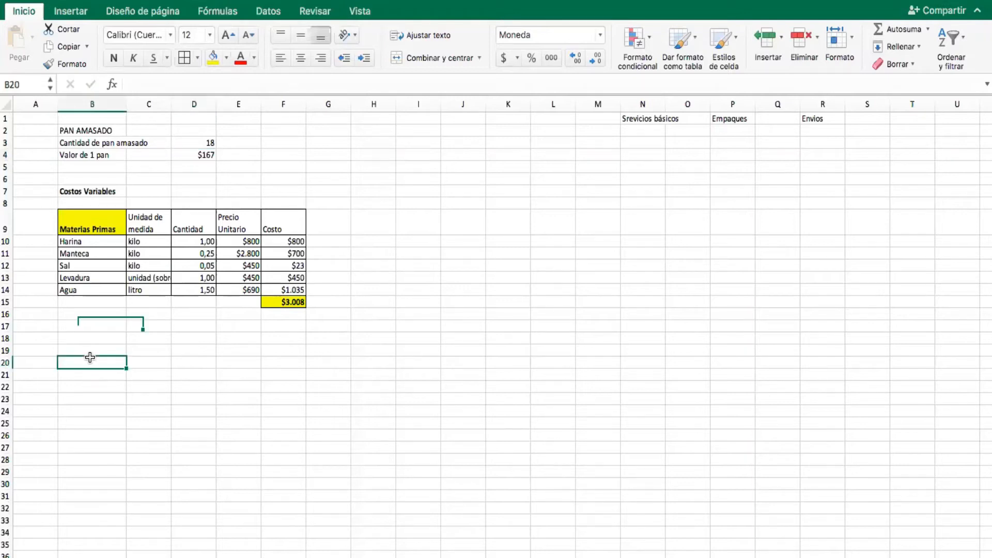
{"action": "left_click", "coordinate": [105, 335]}
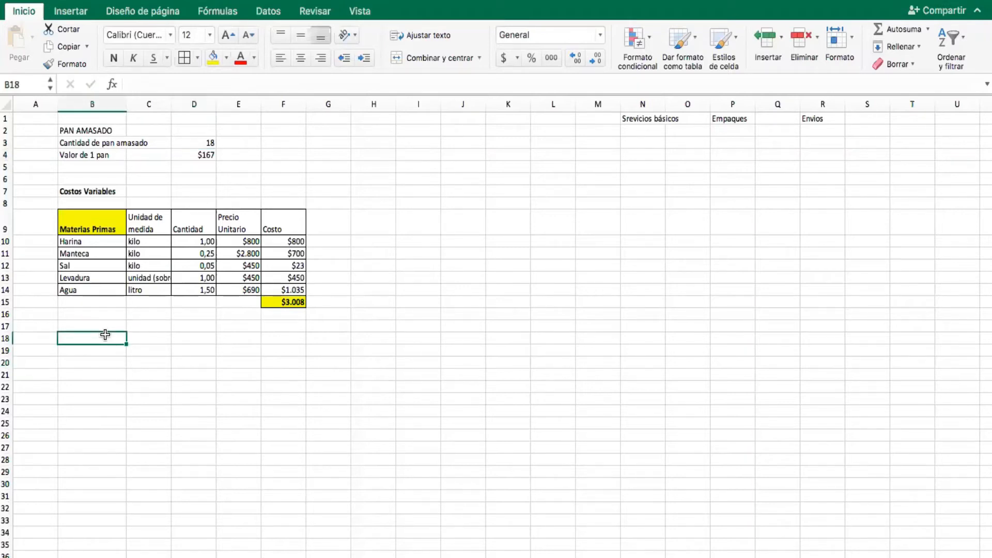
{"action": "left_click", "coordinate": [224, 377]}
Clear the formula for the value of one bread from cell D4.
{"action": "left_click", "coordinate": [196, 155]}
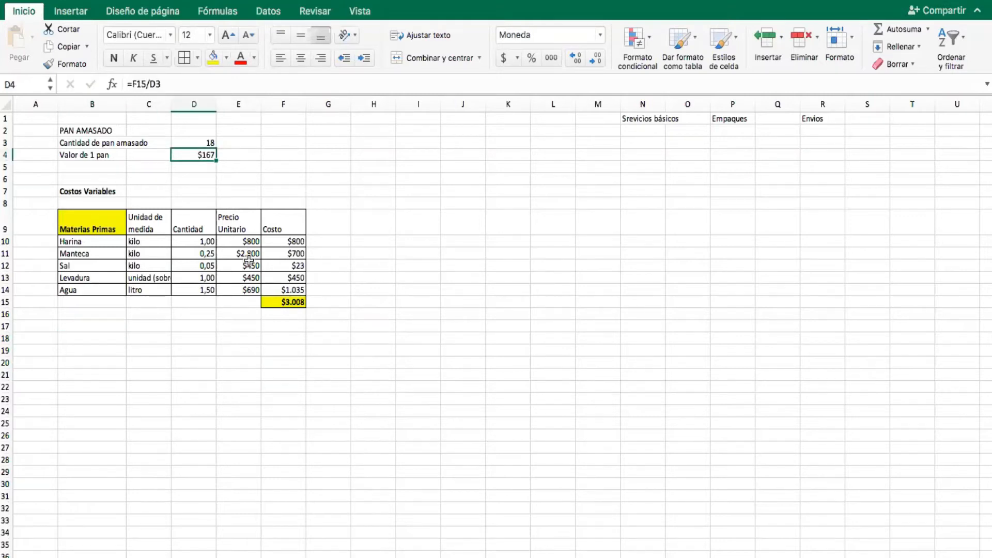
{"action": "key", "text": "Delete"}
{"action": "left_click", "coordinate": [194, 335]}
{"action": "left_click", "coordinate": [189, 363]}
{"action": "left_click", "coordinate": [83, 219]}
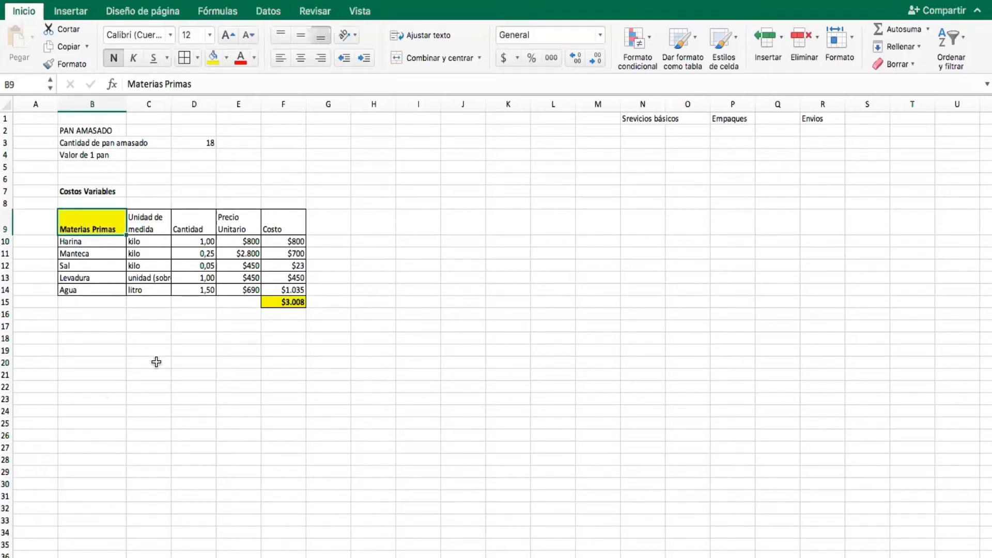
{"action": "left_click", "coordinate": [173, 383]}
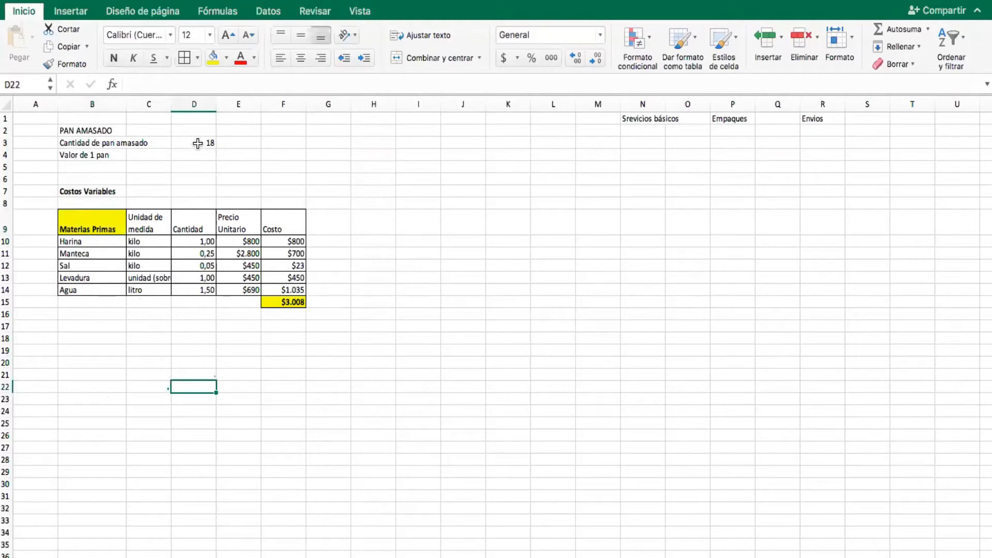
Calculate the value of one bread again in cell D4 by dividing the raw material total by the quantity, =F15/D3.
{"action": "left_click", "coordinate": [198, 143]}
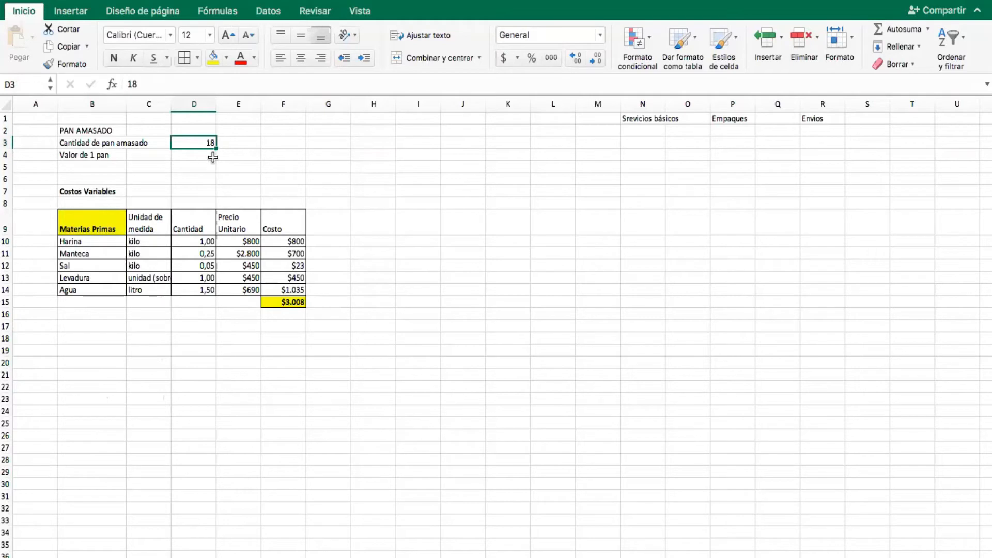
{"action": "left_click", "coordinate": [193, 156]}
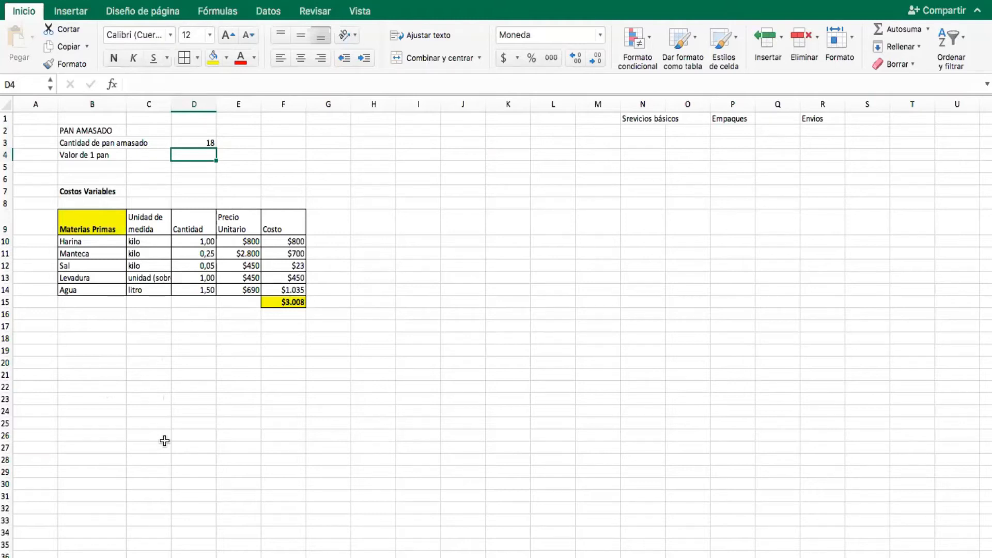
{"action": "type", "text": "="}
{"action": "left_click", "coordinate": [292, 301]}
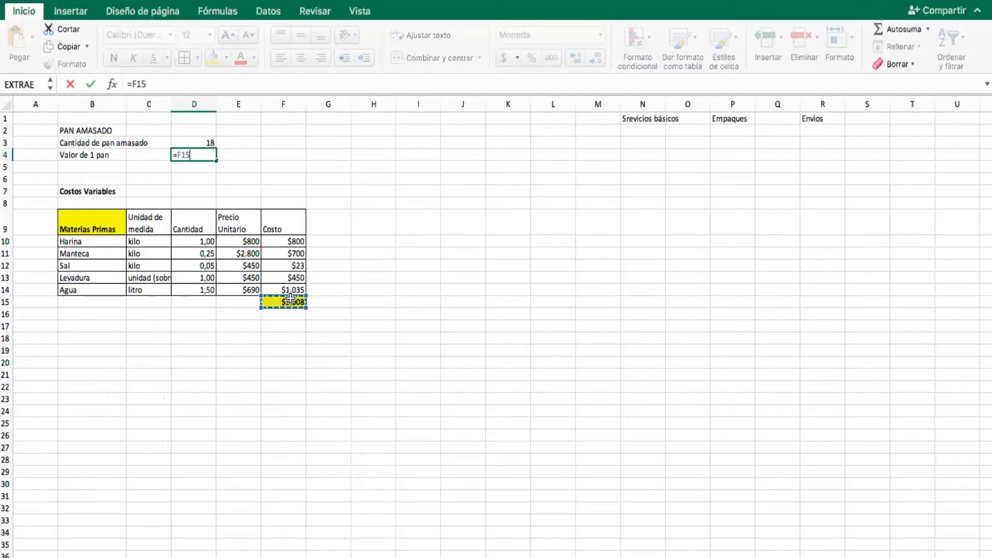
{"action": "type", "text": "/"}
{"action": "left_click", "coordinate": [195, 138]}
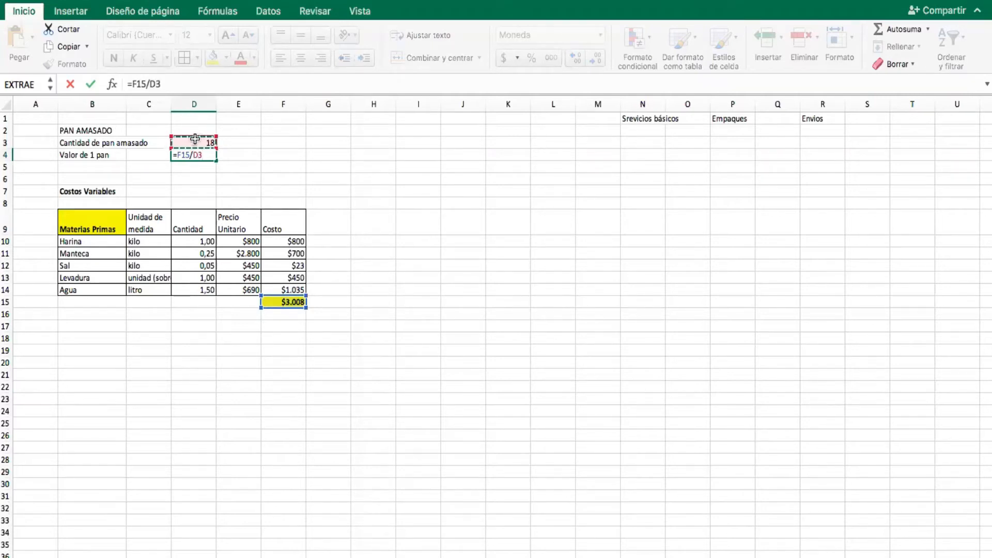
{"action": "key", "text": "Return"}
{"action": "left_click", "coordinate": [373, 266]}
{"action": "left_click", "coordinate": [197, 153]}
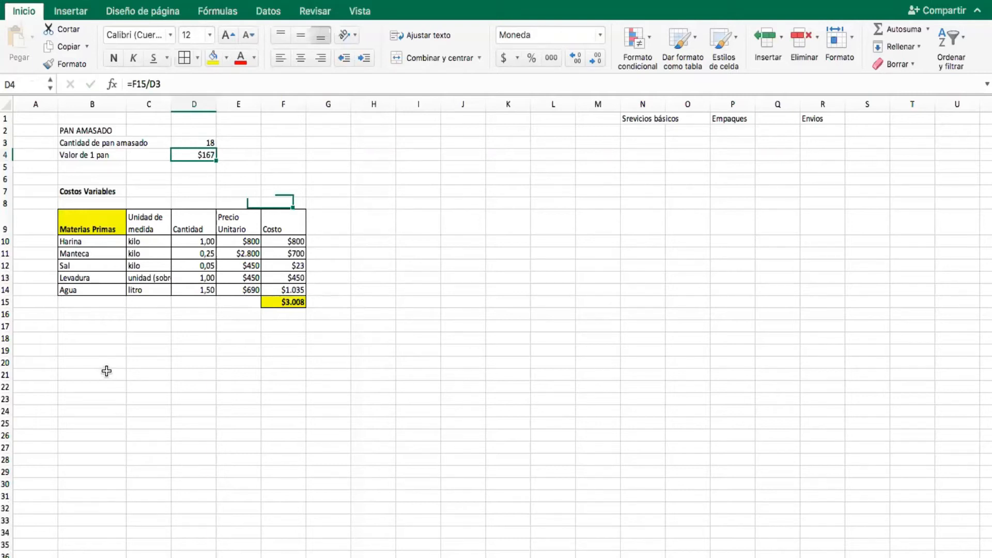
{"action": "left_click", "coordinate": [83, 351]}
{"action": "left_click", "coordinate": [102, 327]}
{"action": "left_click", "coordinate": [103, 349]}
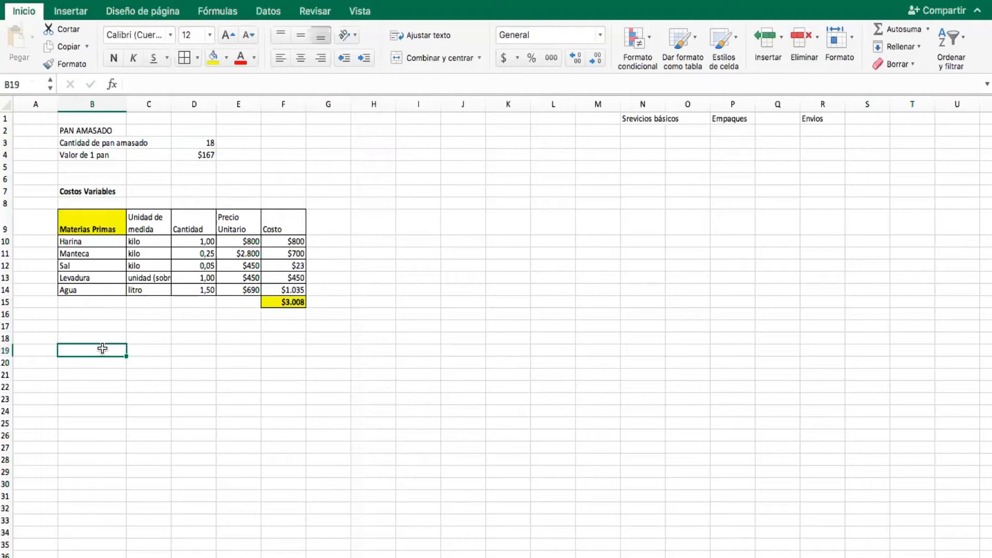
Enter the label "Materia prima" in cell C4 and widen column C to fit it.
{"action": "left_click", "coordinate": [145, 154]}
{"action": "left_click", "coordinate": [85, 155]}
{"action": "left_click", "coordinate": [145, 155]}
{"action": "type", "text": "Mate"}
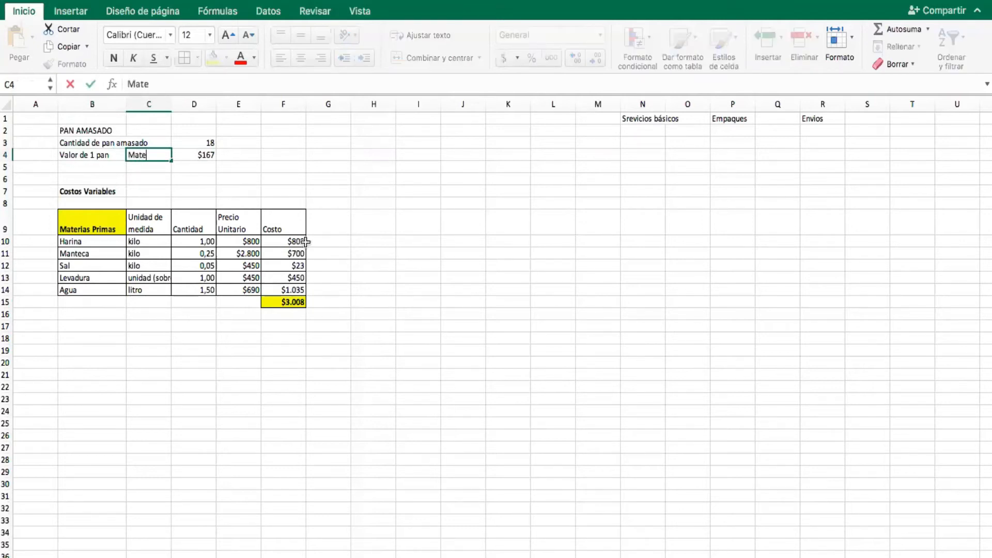
{"action": "type", "text": "ria prima"}
{"action": "left_click", "coordinate": [248, 413]}
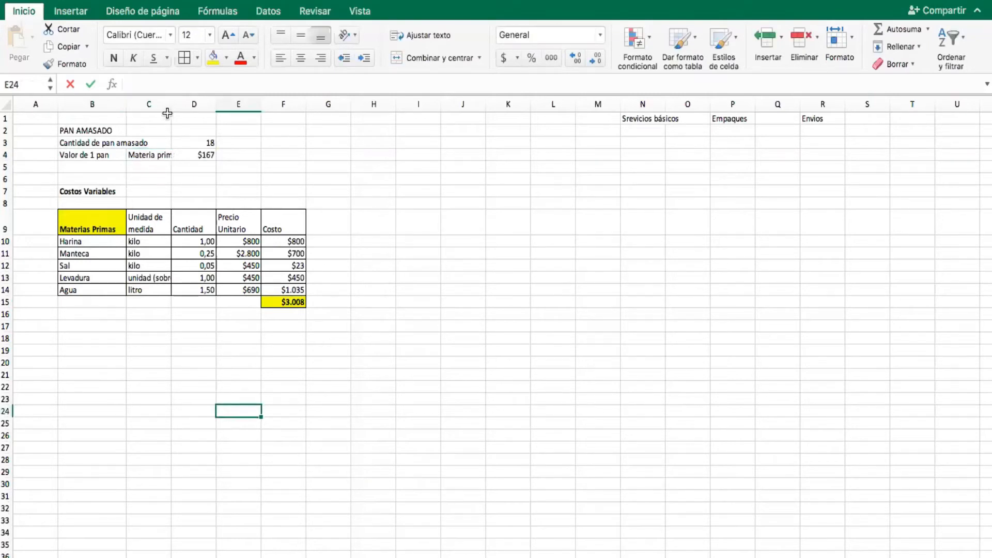
{"action": "left_click_drag", "start_coordinate": [172, 104], "coordinate": [186, 103]}
Enter the section heading "Servicios básicos" in cell B19, below the raw materials table.
{"action": "left_click", "coordinate": [88, 362]}
{"action": "left_click", "coordinate": [89, 345]}
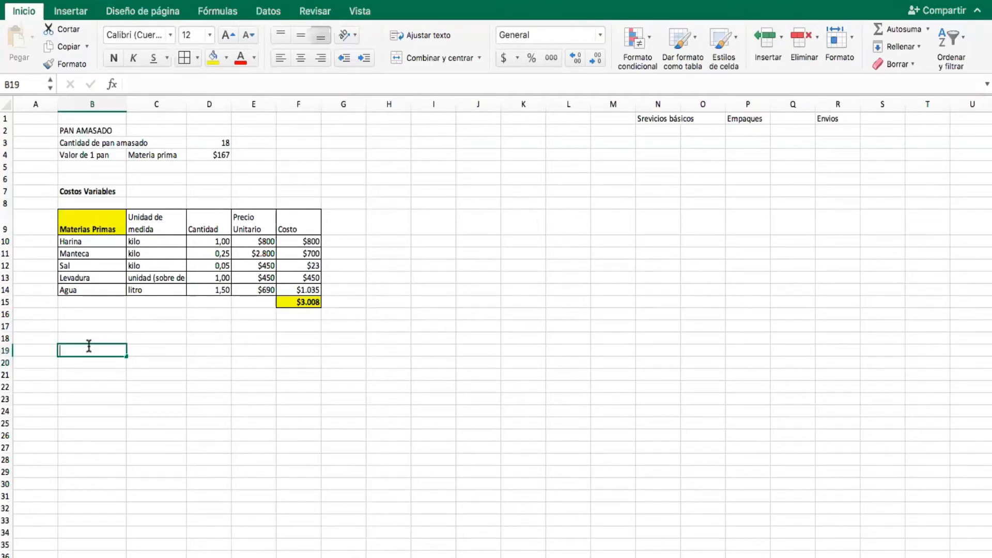
{"action": "type", "text": "Servici"}
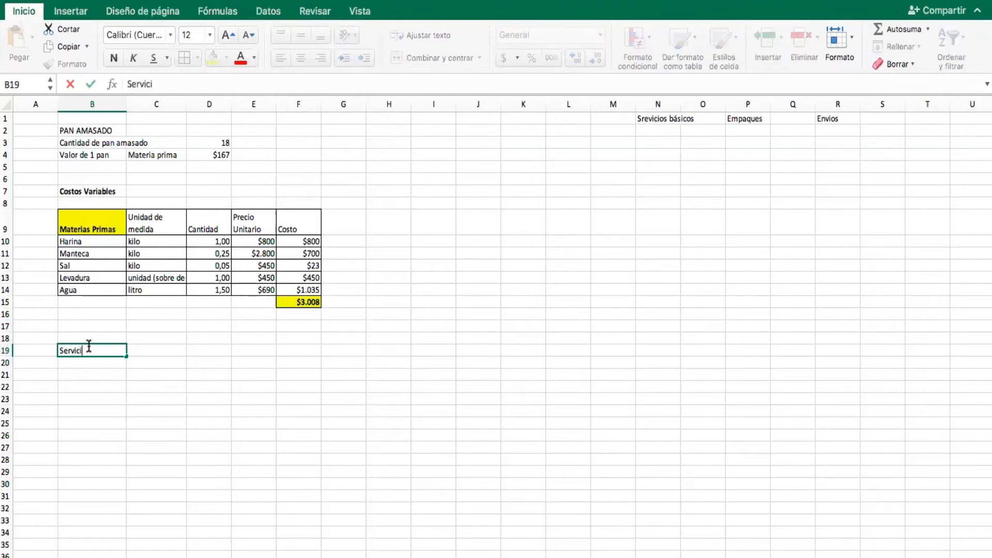
{"action": "type", "text": "os básicos"}
{"action": "key", "text": "Return"}
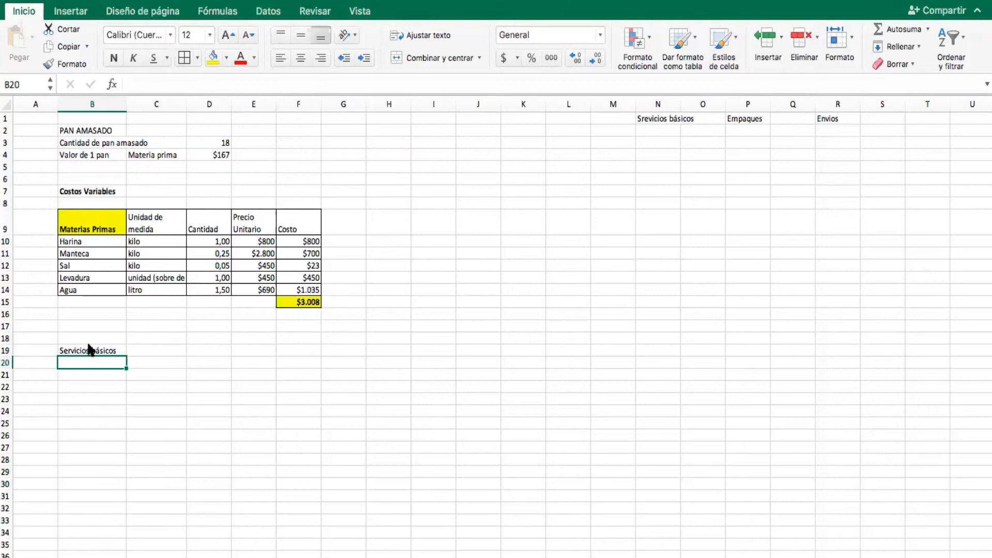
{"action": "left_click", "coordinate": [173, 395]}
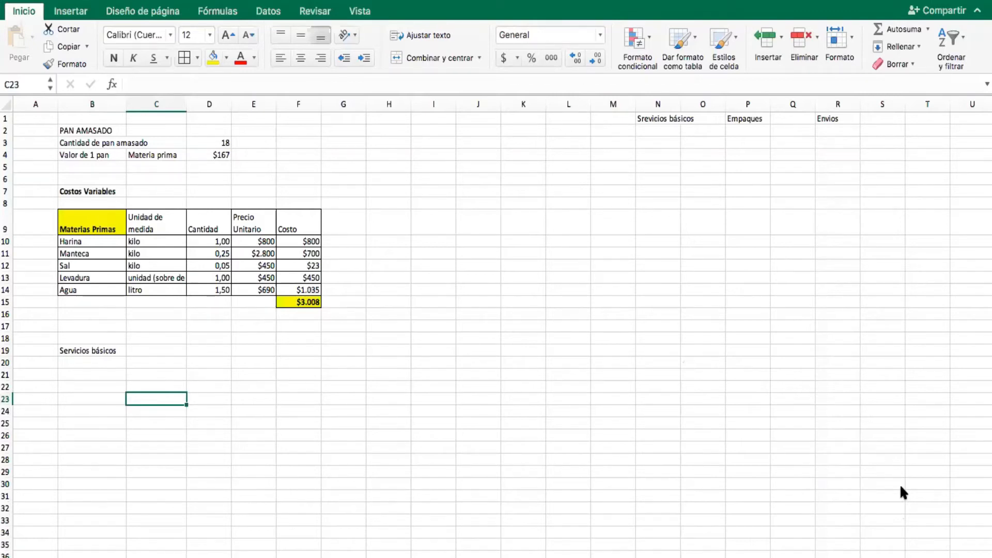
Format the Servicios básicos heading in cell B19 with a yellow fill and bold text.
{"action": "left_click", "coordinate": [70, 339]}
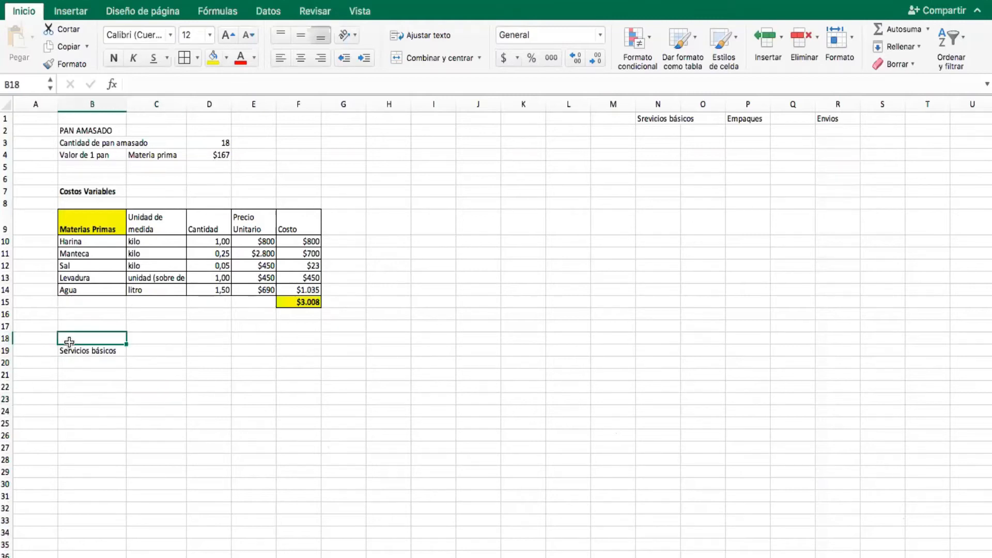
{"action": "left_click", "coordinate": [115, 354]}
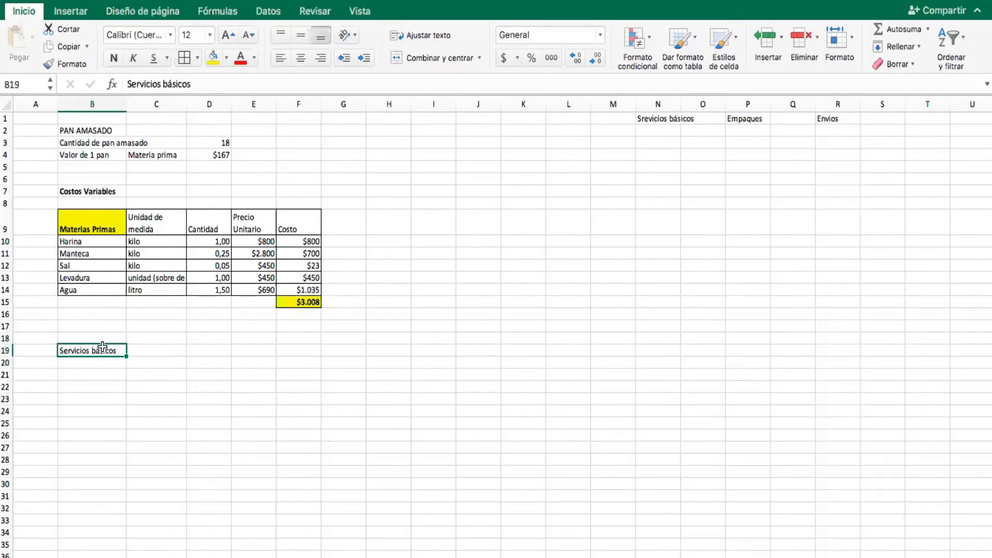
{"action": "left_click", "coordinate": [212, 58]}
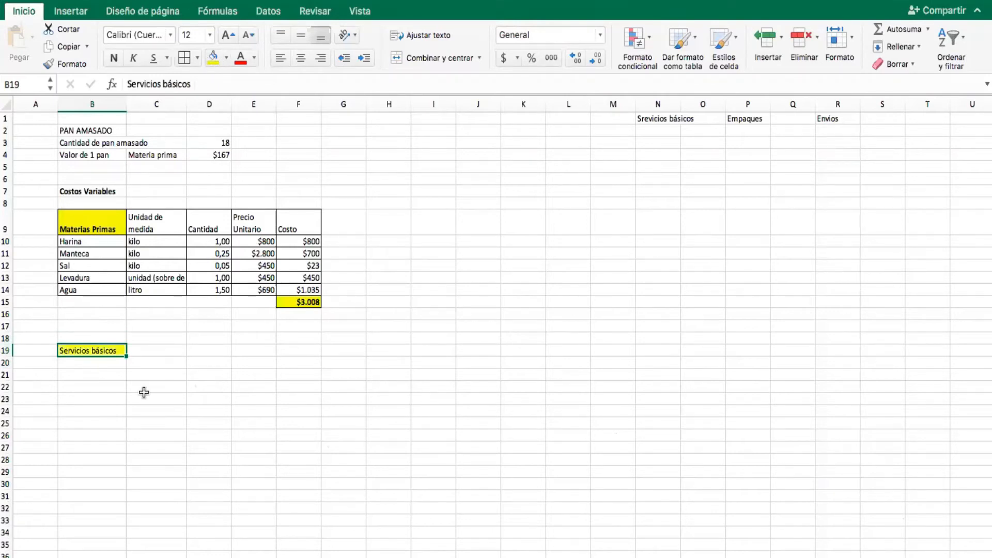
{"action": "left_click", "coordinate": [115, 57]}
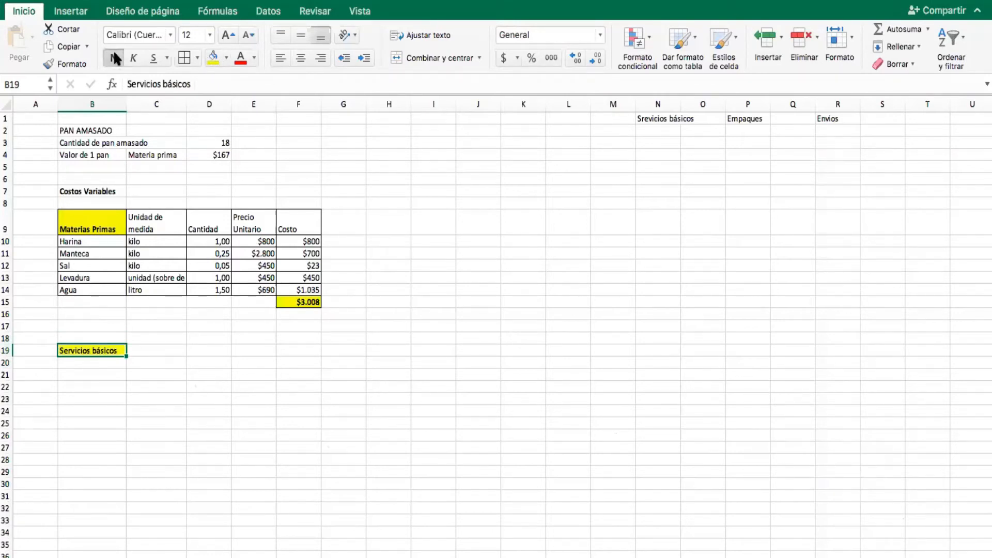
{"action": "left_click", "coordinate": [141, 409]}
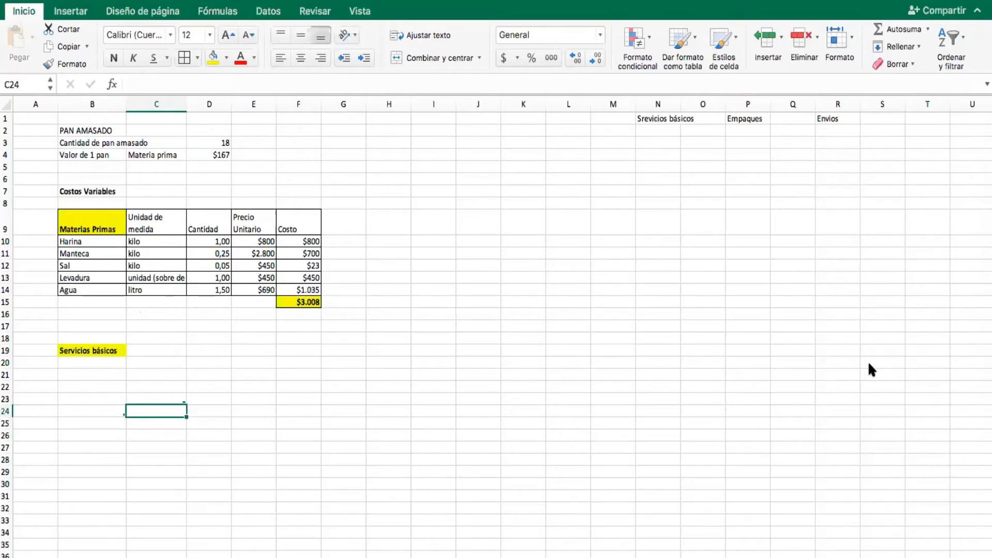
Enter the label "BALON DE 45 KG" in cell B21 under the Servicios básicos heading.
{"action": "left_click", "coordinate": [221, 460]}
{"action": "left_click", "coordinate": [80, 385]}
{"action": "left_click", "coordinate": [86, 371]}
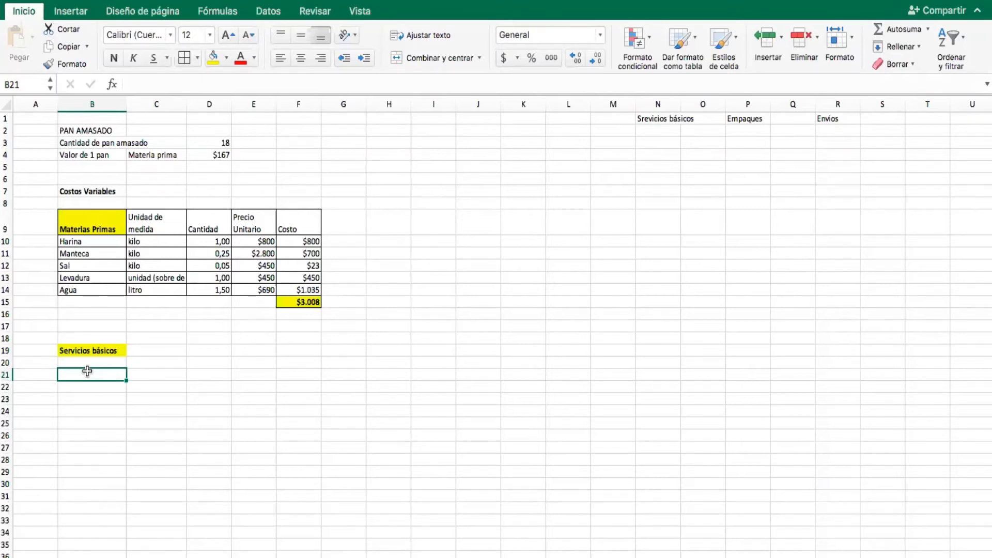
{"action": "type", "text": "ba"}
{"action": "key", "text": "BackSpace"}
{"action": "key", "text": "BackSpace"}
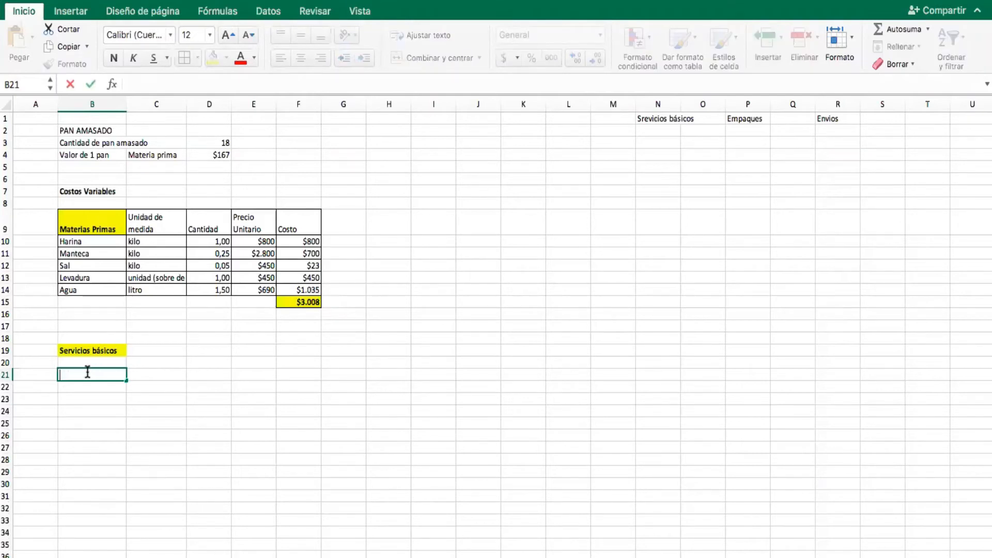
{"action": "type", "text": "BALON DE 45 K"}
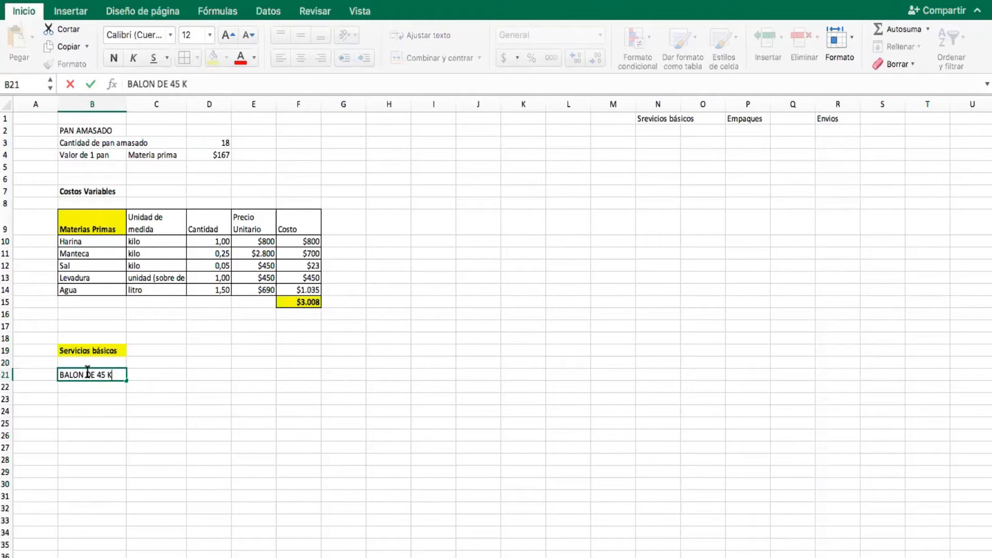
{"action": "type", "text": "G"}
{"action": "left_click", "coordinate": [137, 450]}
Enter the gas cylinder's duration beside its label, with 60 in cell C21 and "DIAS" in cell D21.
{"action": "left_click", "coordinate": [166, 373]}
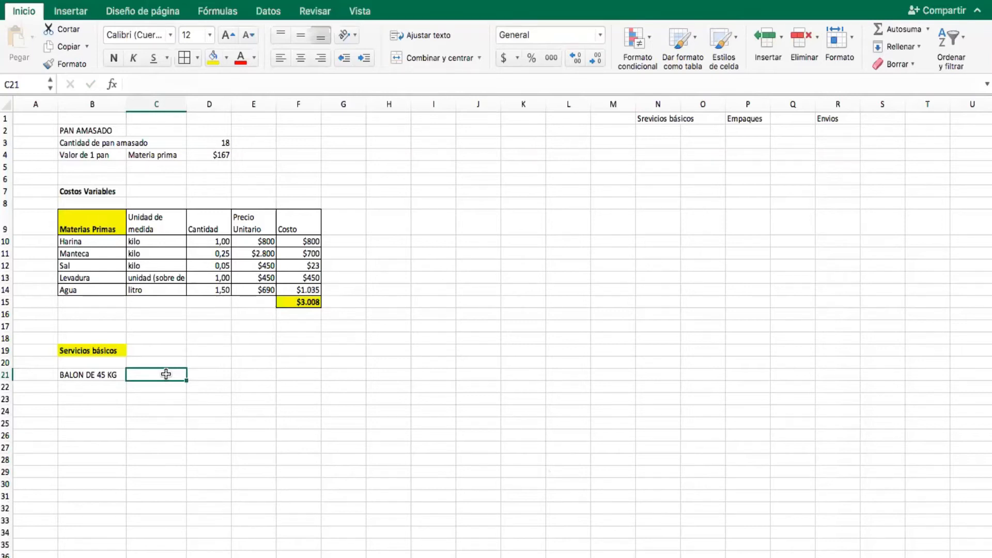
{"action": "left_click", "coordinate": [240, 435]}
{"action": "left_click", "coordinate": [153, 372]}
{"action": "left_click", "coordinate": [180, 399]}
{"action": "left_click", "coordinate": [166, 373]}
{"action": "type", "text": "60"}
{"action": "left_click", "coordinate": [210, 376]}
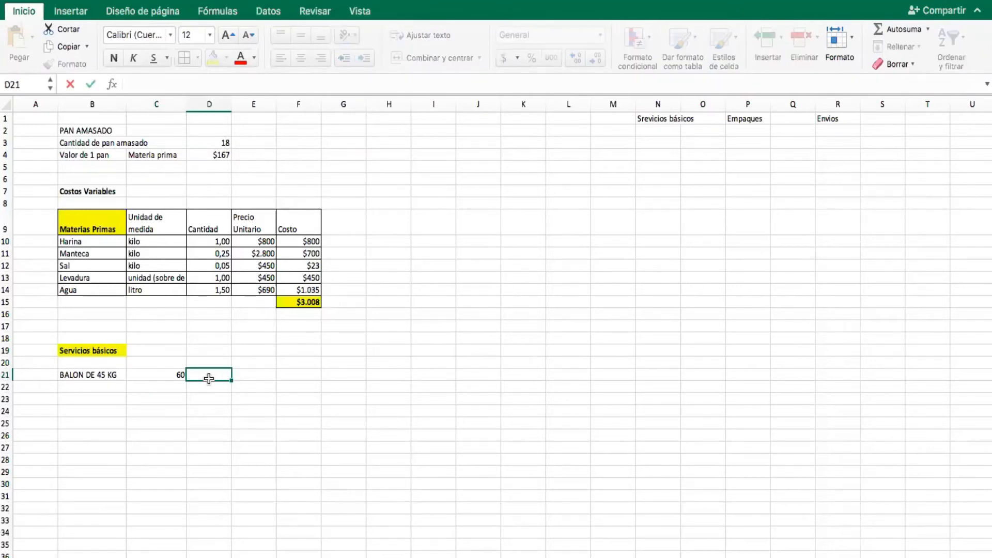
{"action": "type", "text": "DIAS"}
{"action": "key", "text": "Return"}
{"action": "left_click", "coordinate": [164, 374]}
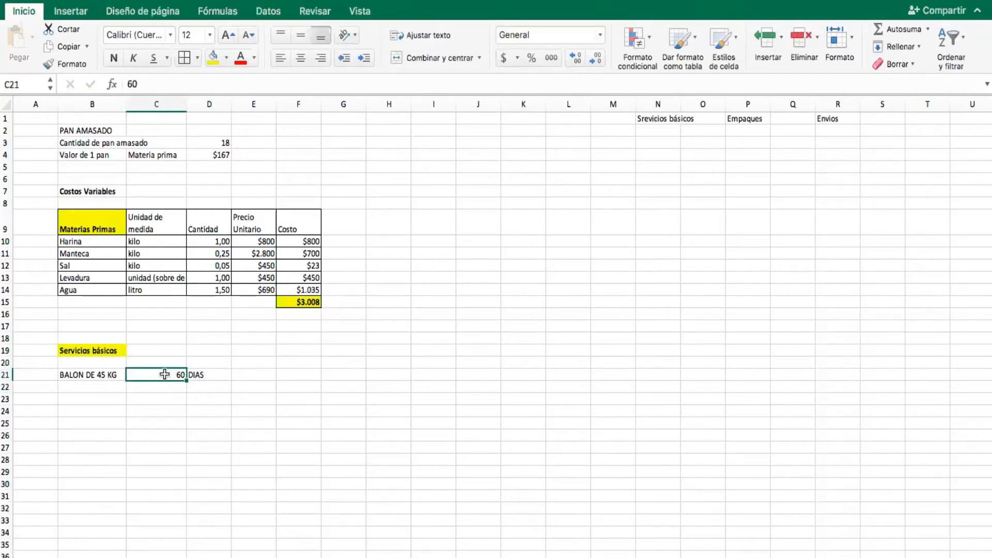
{"action": "left_click", "coordinate": [210, 376]}
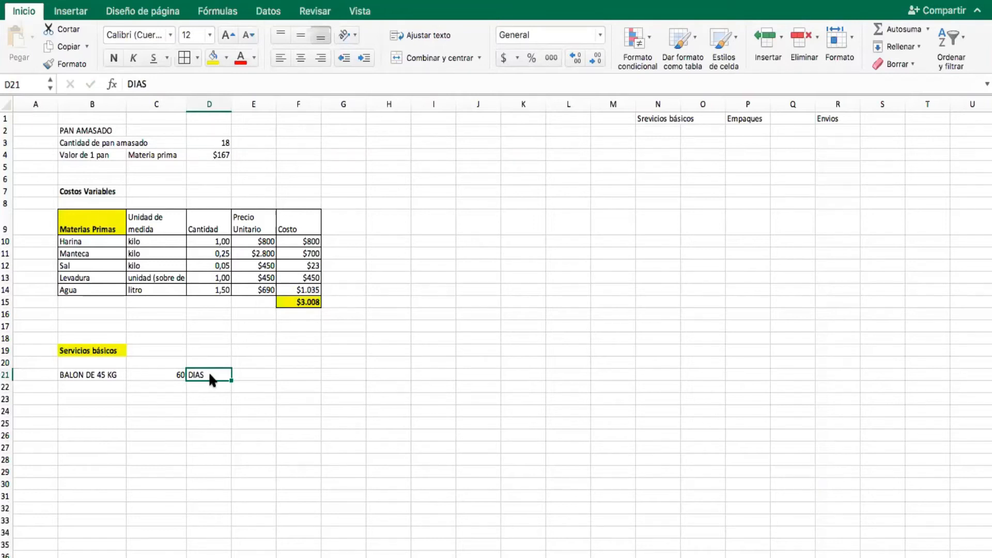
Enter the label "VALOR" in cell B22, below the BALON DE 45 KG label.
{"action": "left_click", "coordinate": [157, 388]}
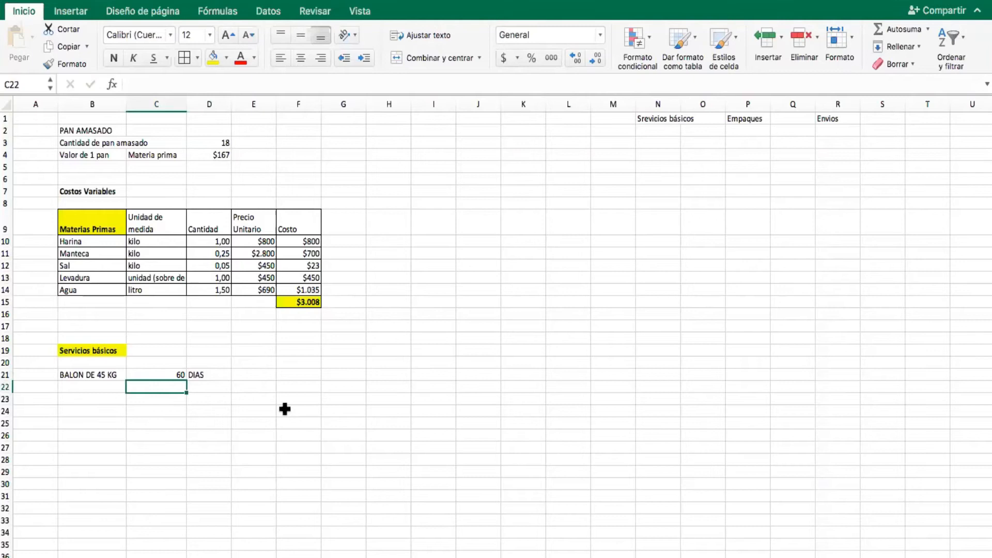
{"action": "left_click", "coordinate": [327, 413]}
{"action": "left_click", "coordinate": [60, 383]}
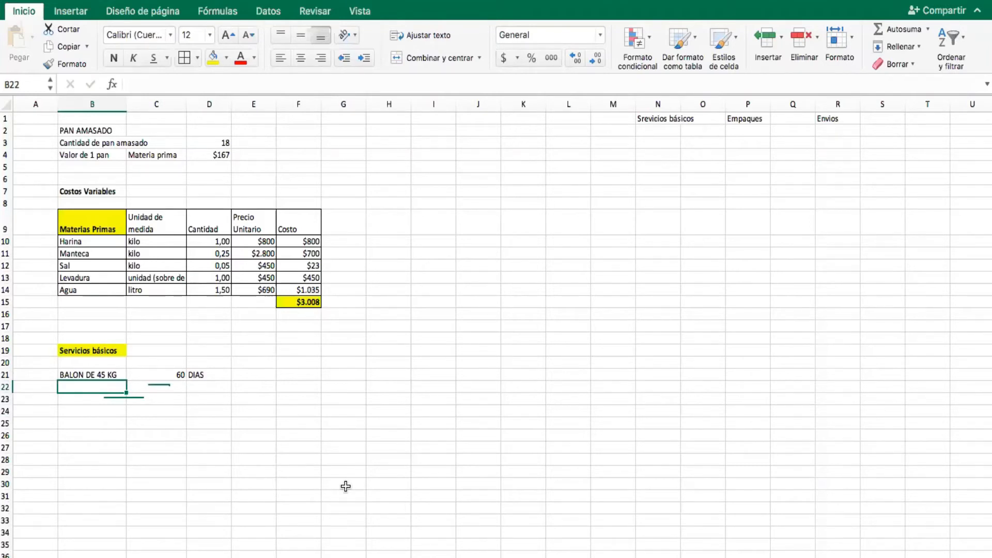
{"action": "type", "text": "VALOR"}
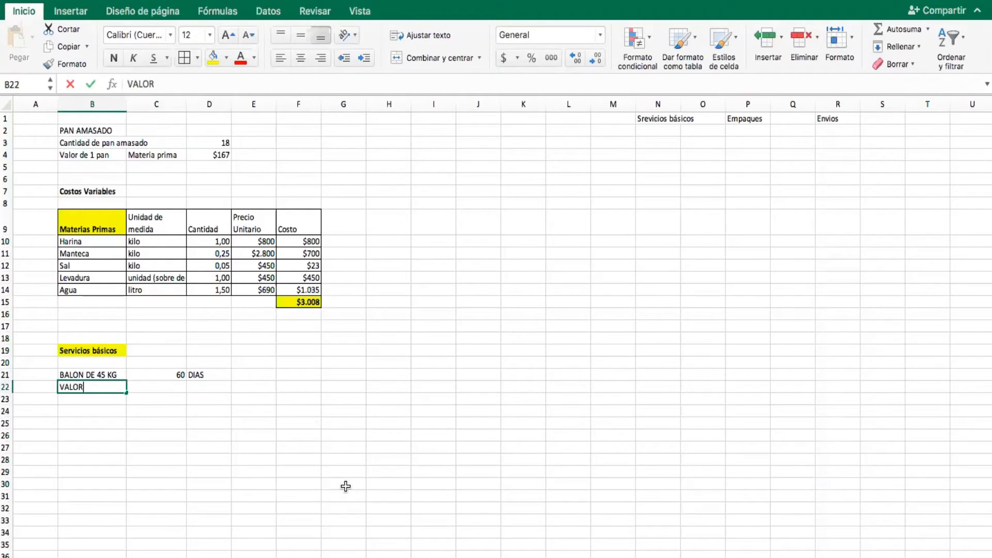
Enter the gas cylinder's price beside the VALOR label, with 52000 in cell C22 and "PESOS" in cell D22.
{"action": "left_click", "coordinate": [164, 388]}
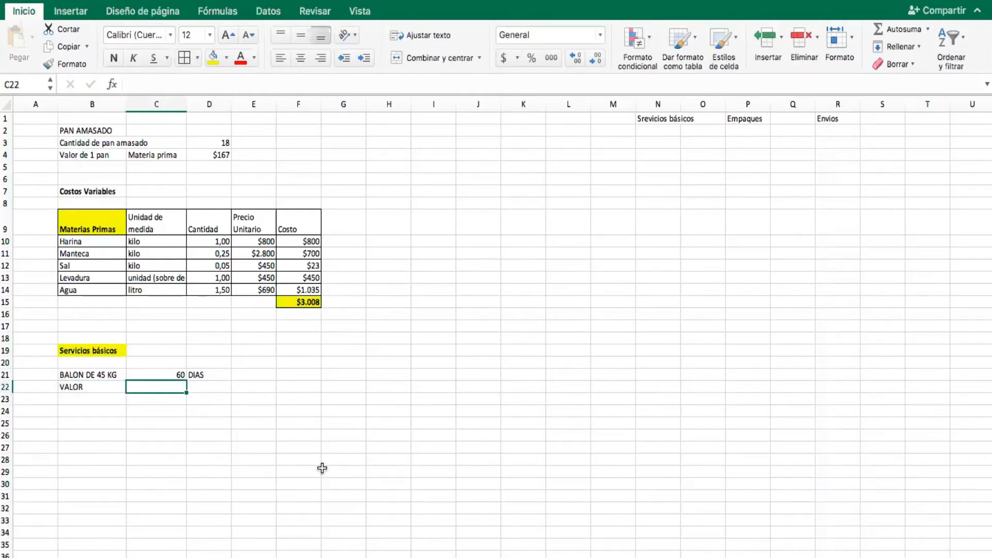
{"action": "type", "text": "52000"}
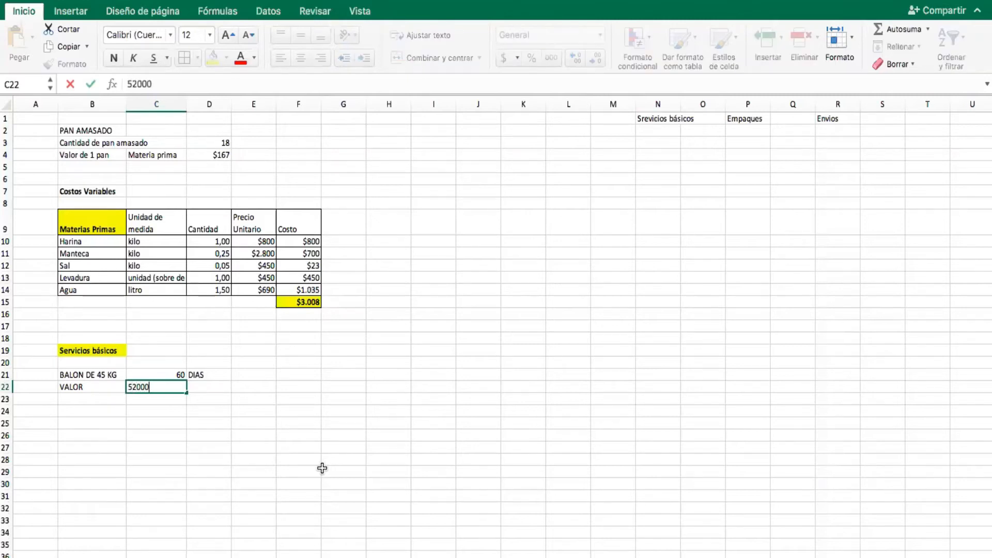
{"action": "key", "text": "Tab"}
{"action": "type", "text": "P"}
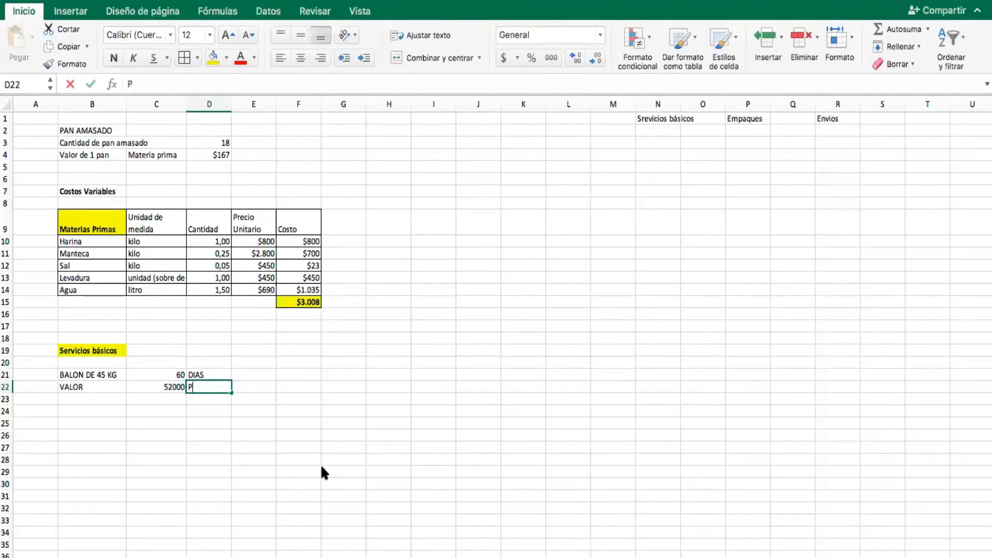
{"action": "type", "text": "ESOS"}
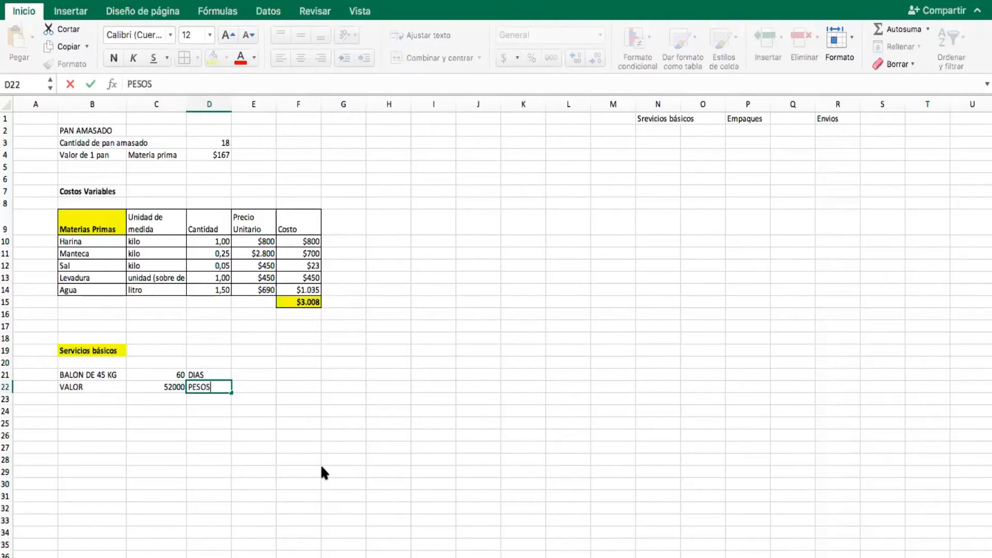
{"action": "key", "text": "Return"}
Format the price in cell C22 as Moneda with the $ symbol and 0 decimal places.
{"action": "left_click", "coordinate": [157, 386]}
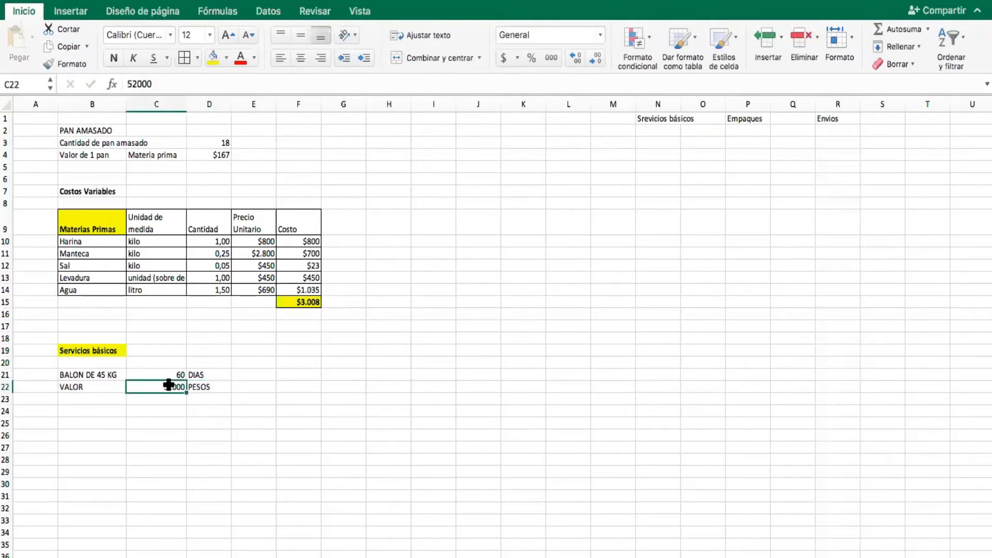
{"action": "left_click", "coordinate": [265, 2]}
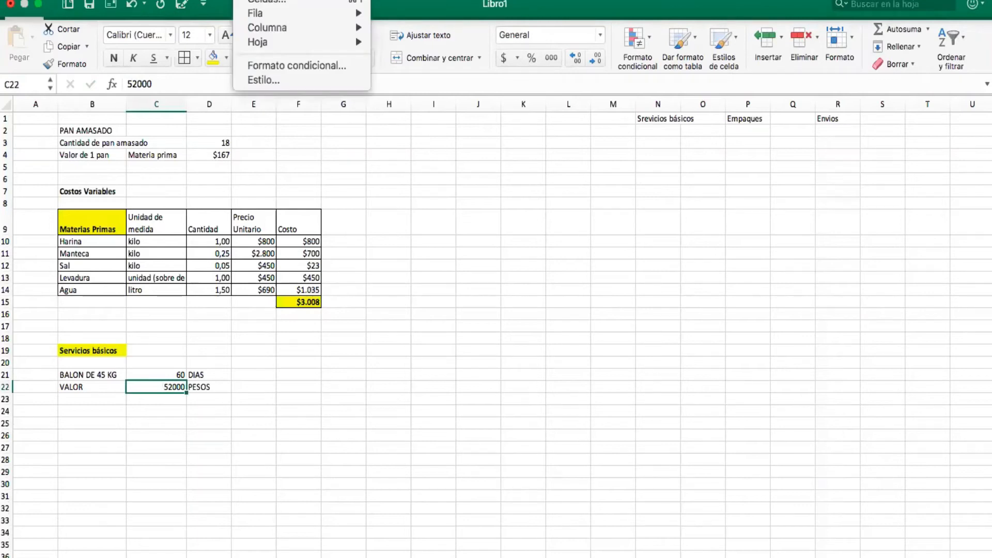
{"action": "left_click", "coordinate": [267, 1]}
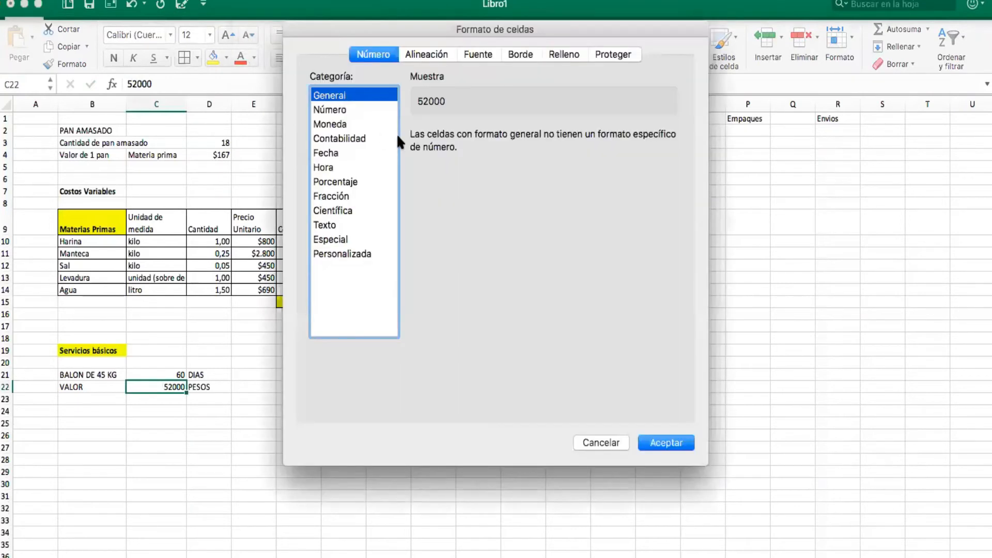
{"action": "left_click", "coordinate": [339, 124]}
{"action": "left_click", "coordinate": [659, 443]}
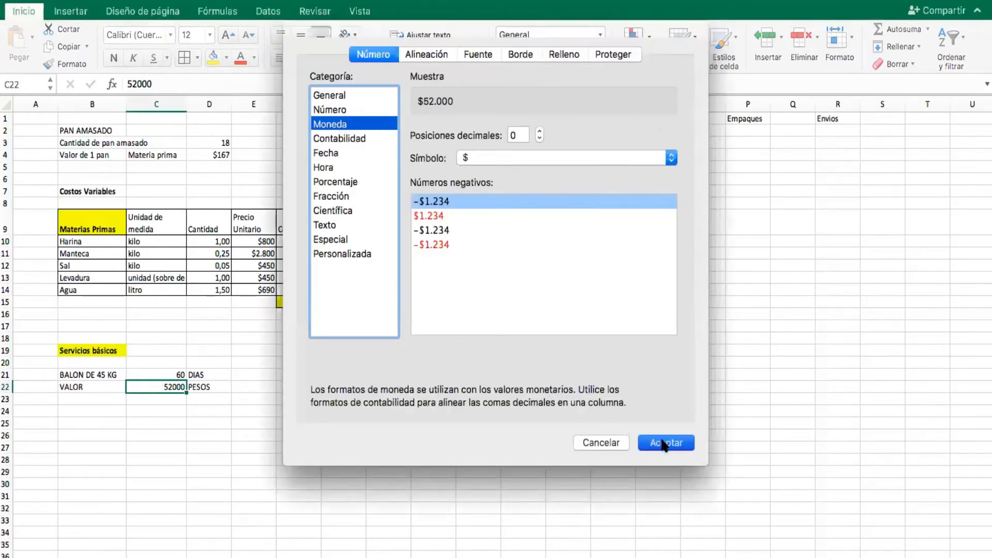
{"action": "left_click", "coordinate": [318, 471]}
Enter the label "GASTO DIARIO" in cell B23, below the VALOR label.
{"action": "left_click", "coordinate": [134, 444]}
{"action": "left_click", "coordinate": [84, 401]}
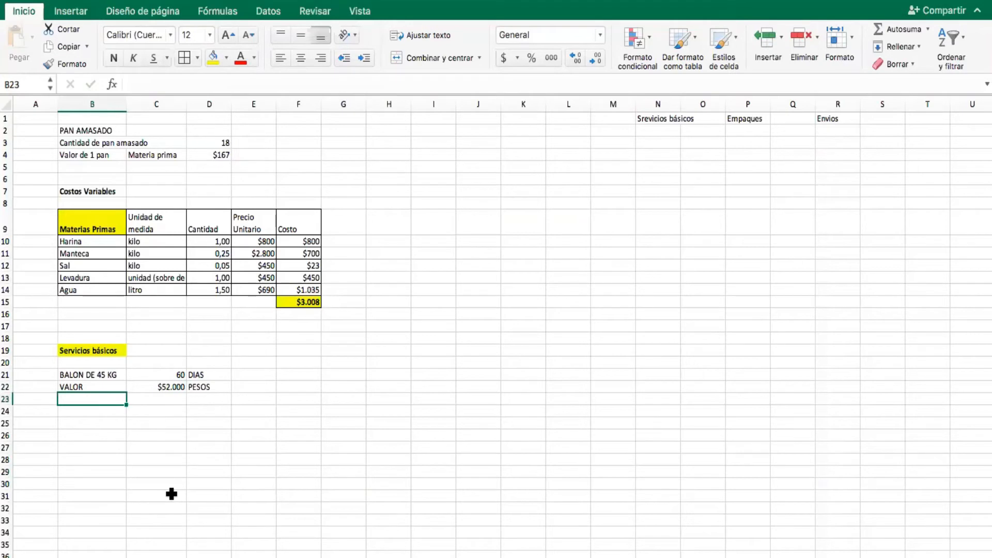
{"action": "key", "text": "Right"}
{"action": "key", "text": "Left"}
{"action": "type", "text": "GASTO DIARIO"}
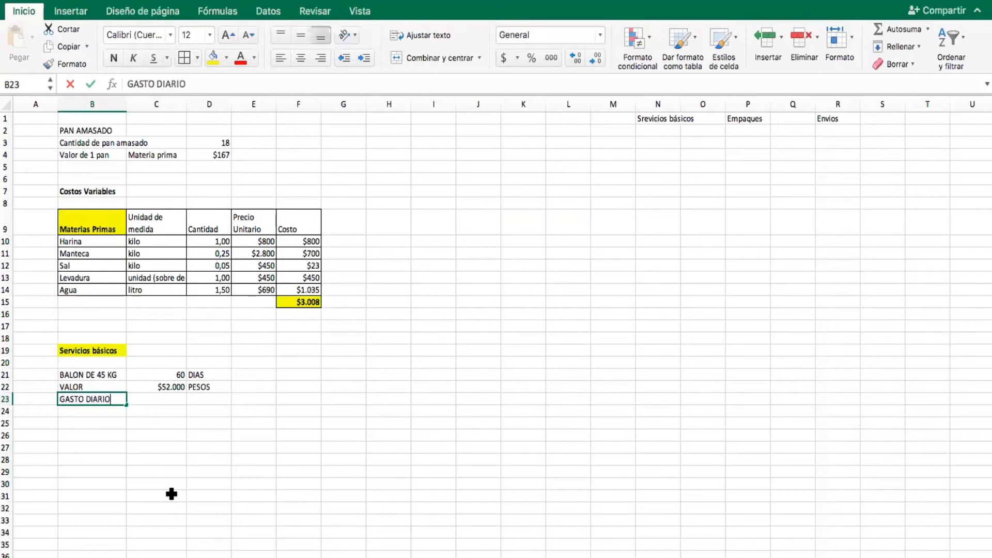
Calculate the daily gas expense in cell C23 by dividing the price by the days with =C22/C21.
{"action": "key", "text": "Right"}
{"action": "type", "text": "="}
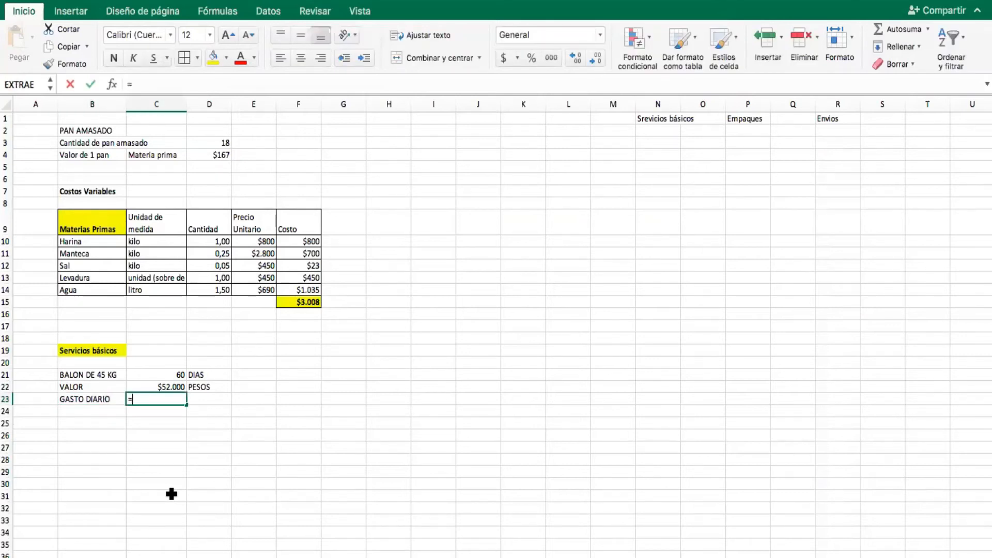
{"action": "left_click", "coordinate": [163, 383]}
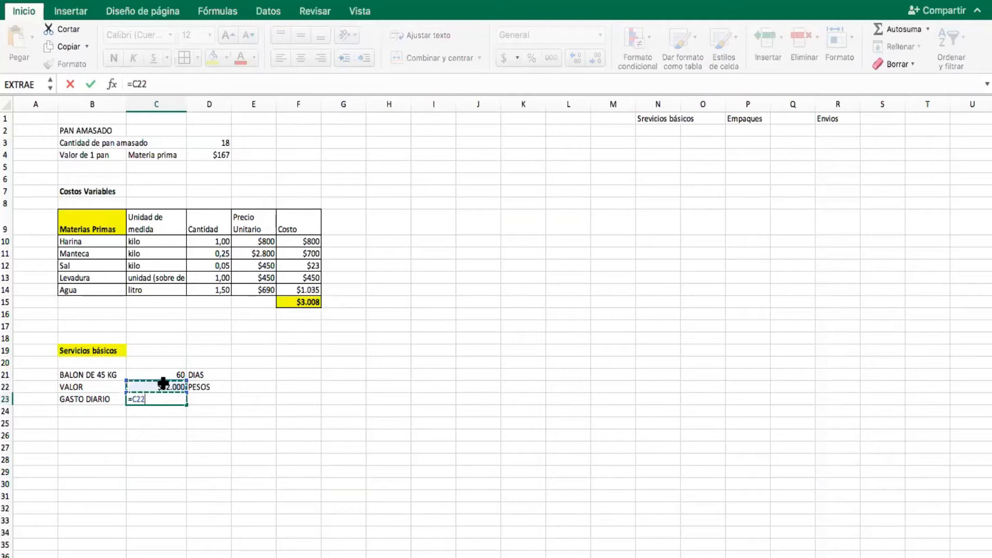
{"action": "type", "text": "/"}
{"action": "left_click", "coordinate": [164, 375]}
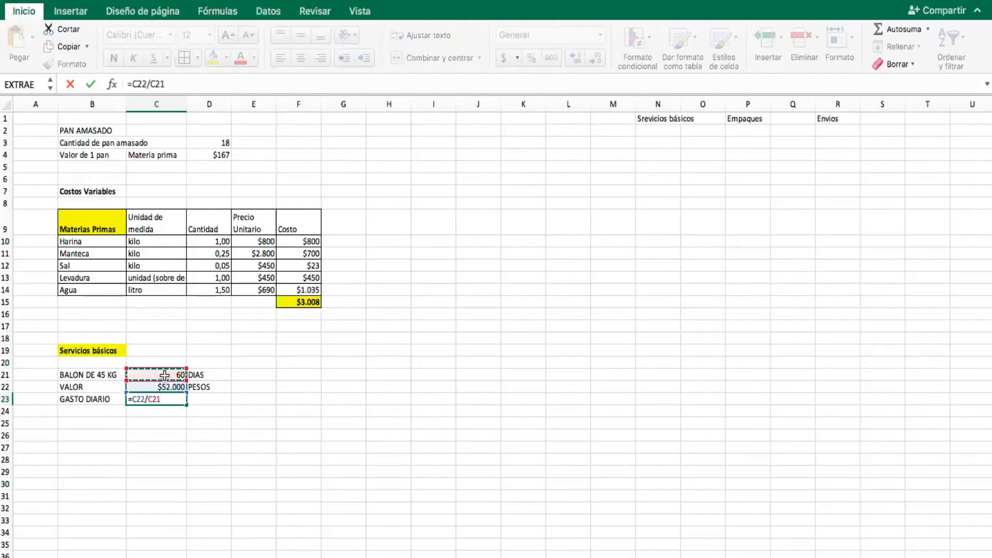
{"action": "key", "text": "Return"}
{"action": "left_click", "coordinate": [218, 397]}
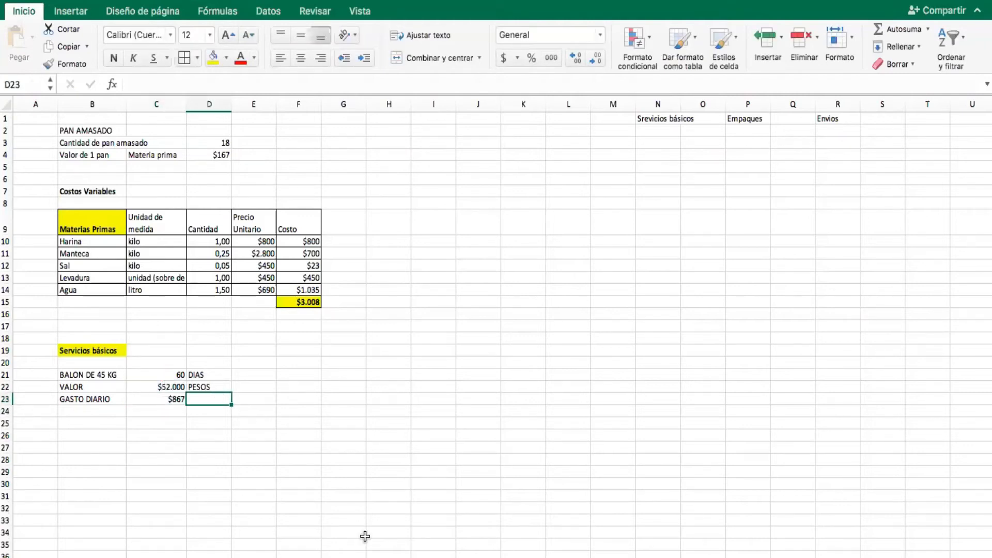
{"action": "left_click", "coordinate": [282, 548]}
{"action": "left_click", "coordinate": [149, 399]}
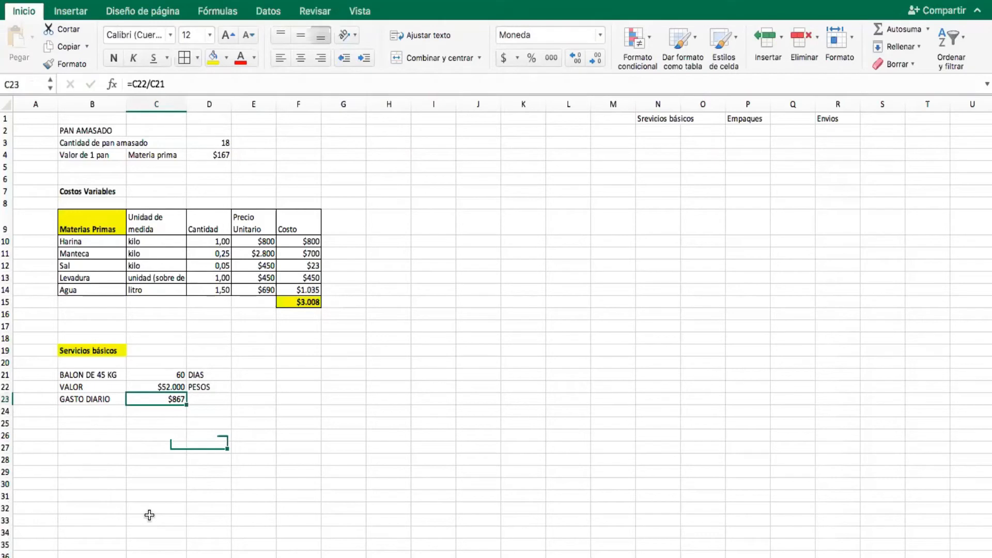
{"action": "left_click", "coordinate": [95, 422]}
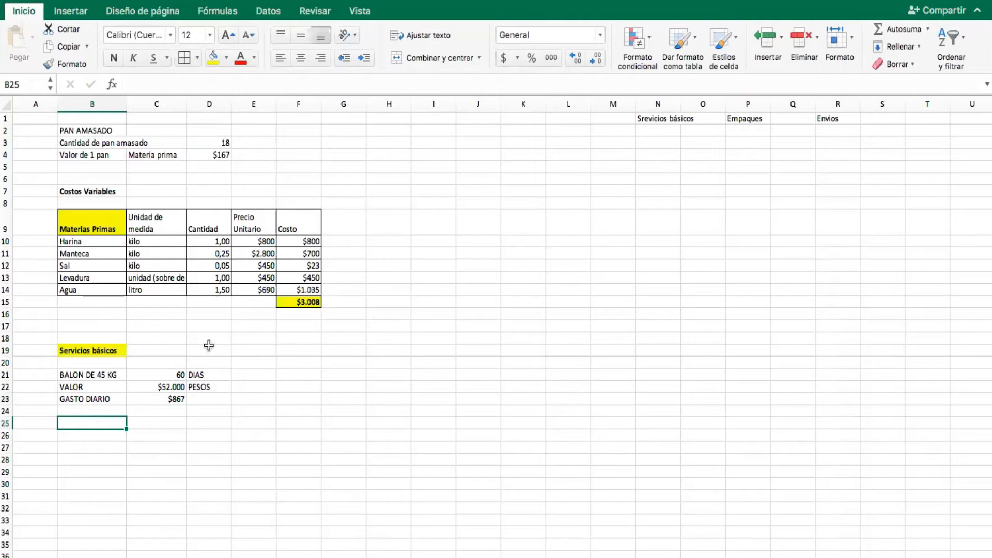
{"action": "left_click_drag", "start_coordinate": [94, 374], "coordinate": [95, 388]}
{"action": "left_click", "coordinate": [163, 375]}
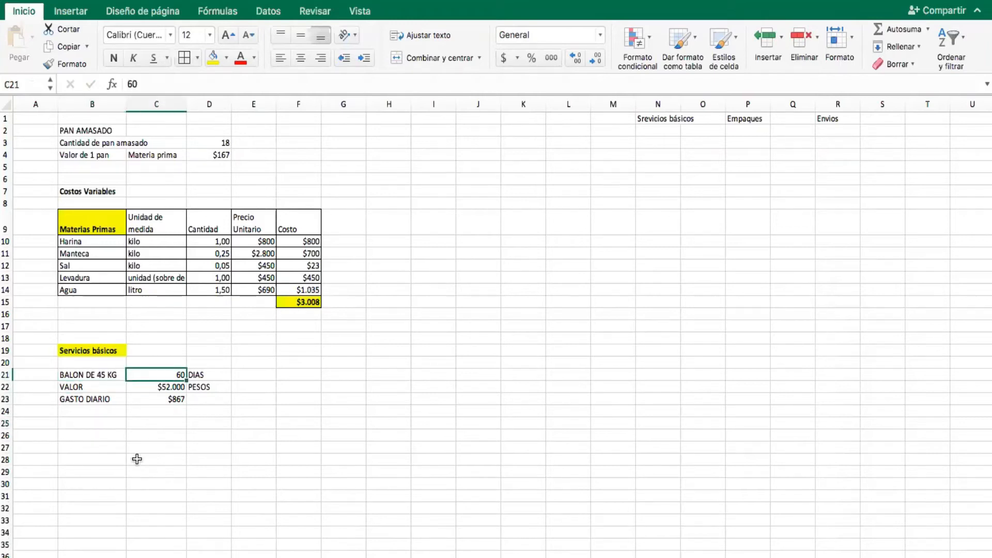
{"action": "left_click", "coordinate": [103, 424]}
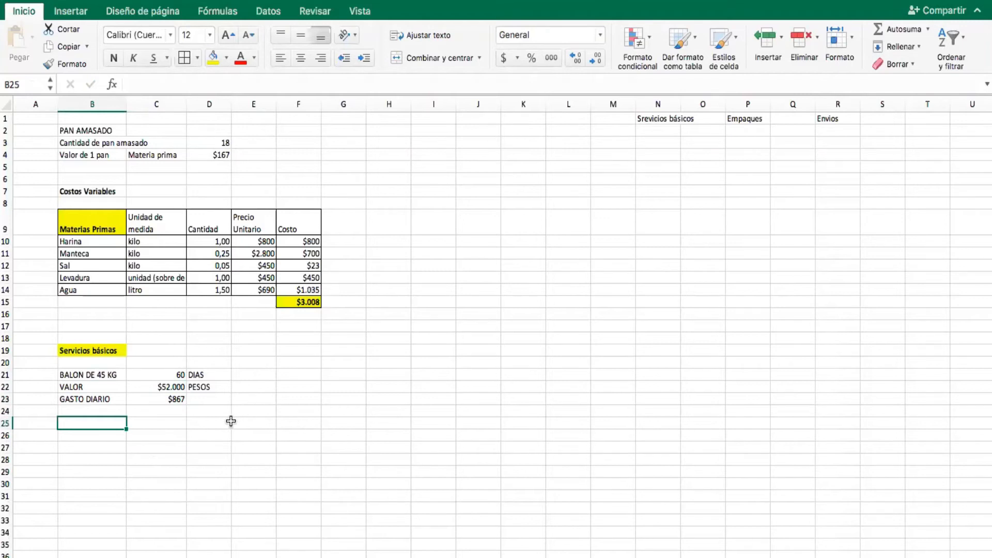
{"action": "left_click", "coordinate": [154, 373]}
Enter a second cylinder duration below the gas data, with 45 in cell C25 and "DIAS" in cell D25.
{"action": "left_click", "coordinate": [165, 421]}
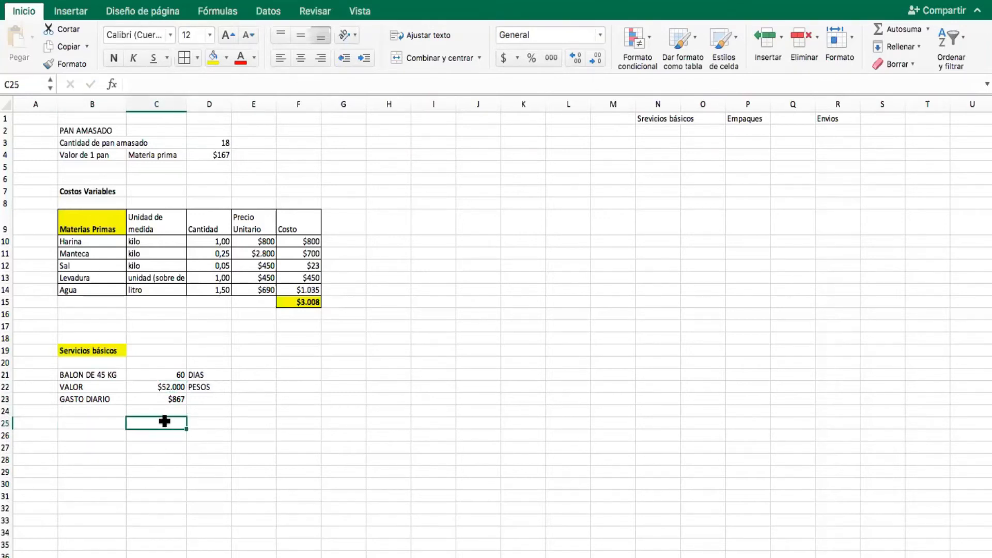
{"action": "type", "text": "45"}
{"action": "key", "text": "Tab"}
{"action": "type", "text": "DIAS"}
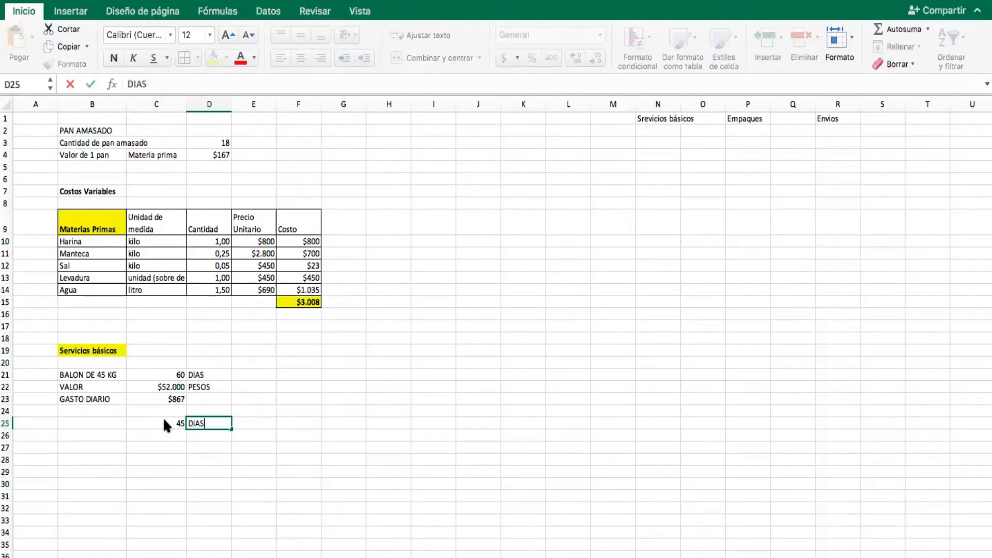
{"action": "key", "text": "Return"}
Move the second duration and its unit from C25:D25 to E21:F21, in the BALON DE 45 KG row.
{"action": "left_click", "coordinate": [154, 433]}
{"action": "left_click", "coordinate": [154, 425]}
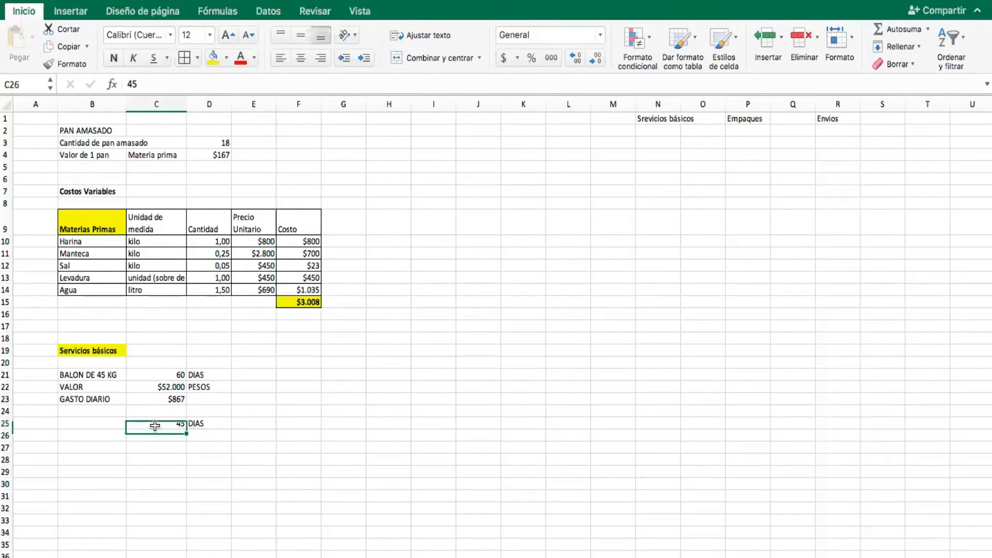
{"action": "left_click_drag", "start_coordinate": [173, 423], "coordinate": [269, 364]}
Add headings above the two gas durations, "ANTES DEL PAN" in cell C20 and "DESPUES DEL PN" in cell E20.
{"action": "left_click", "coordinate": [167, 364]}
{"action": "type", "text": "ANT"}
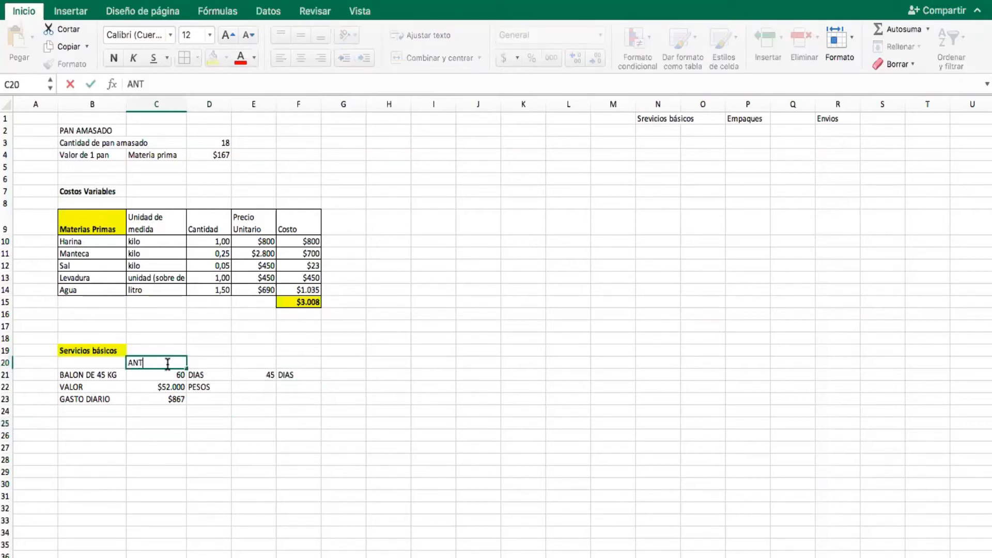
{"action": "type", "text": "ES DEL PAN"}
{"action": "left_click", "coordinate": [261, 361]}
{"action": "type", "text": "DESPUES"}
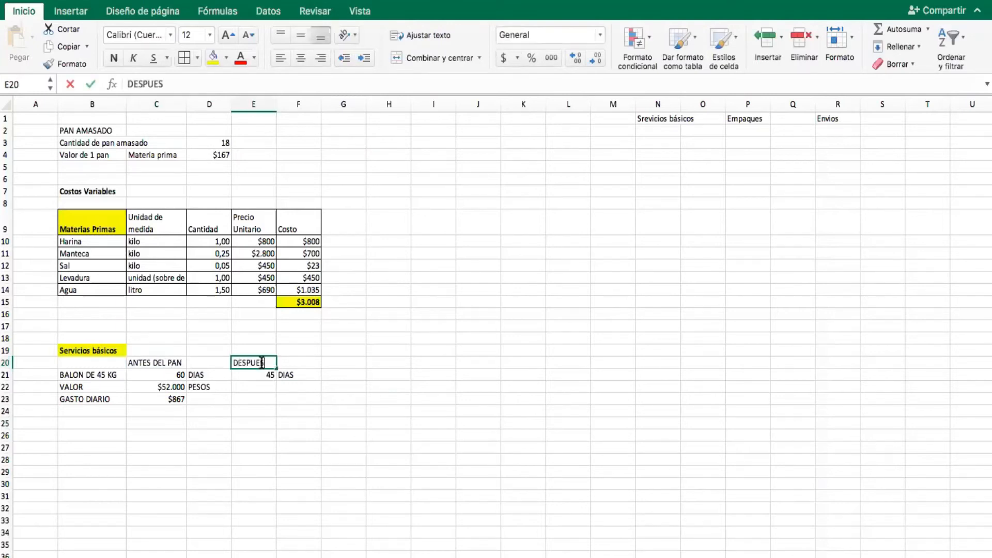
{"action": "type", "text": " DEL PN"}
{"action": "key", "text": "Return"}
{"action": "left_click", "coordinate": [290, 412]}
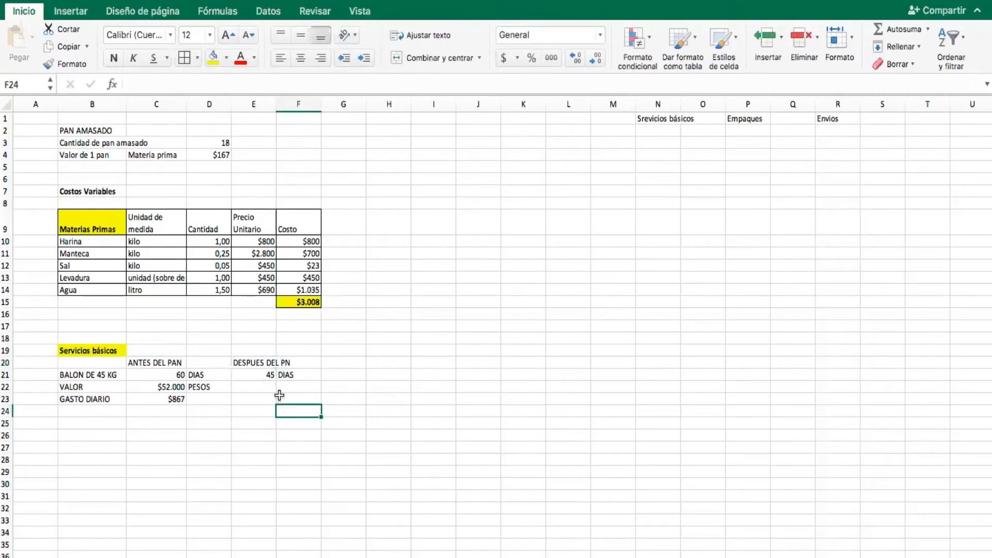
Enter the cylinder's price for the second scenario, with 52000 in cell E22 and "PESOS" in cell F22.
{"action": "left_click", "coordinate": [258, 373]}
{"action": "left_click", "coordinate": [250, 388]}
{"action": "type", "text": "52000"}
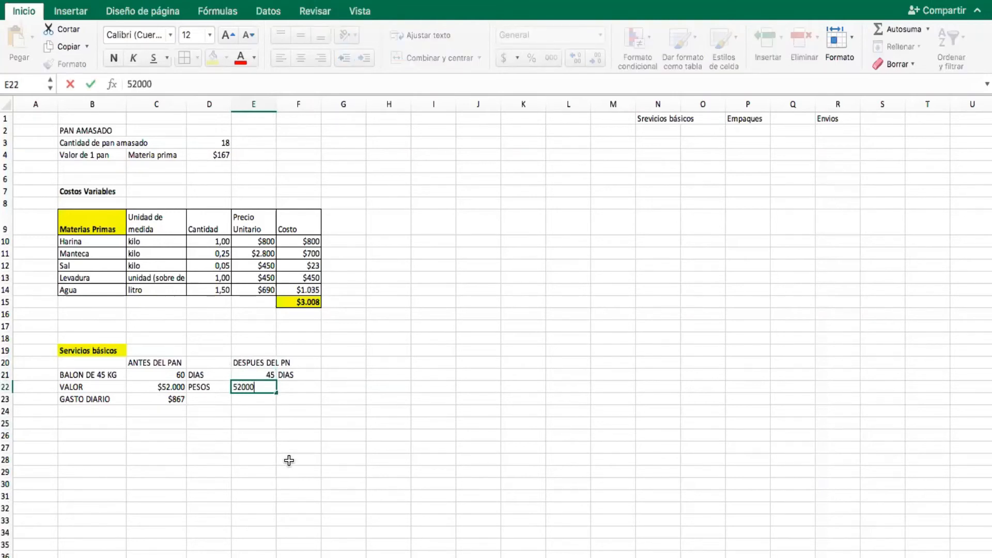
{"action": "key", "text": "Tab"}
{"action": "type", "text": "PE"}
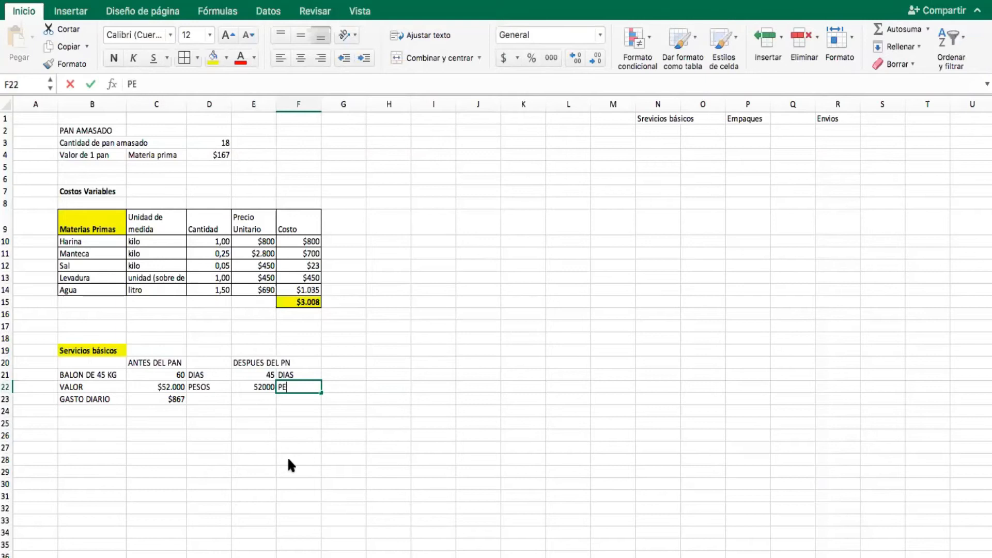
{"action": "type", "text": "SOS"}
{"action": "left_click", "coordinate": [225, 460]}
Calculate the second scenario's daily gas expense in cell E23 with the formula =E22/E21.
{"action": "left_click", "coordinate": [252, 399]}
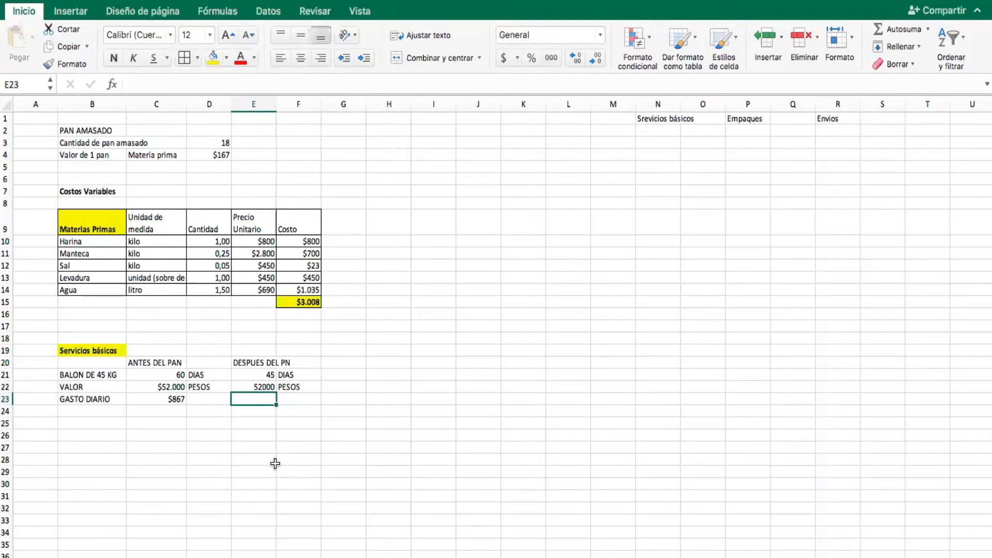
{"action": "type", "text": "="}
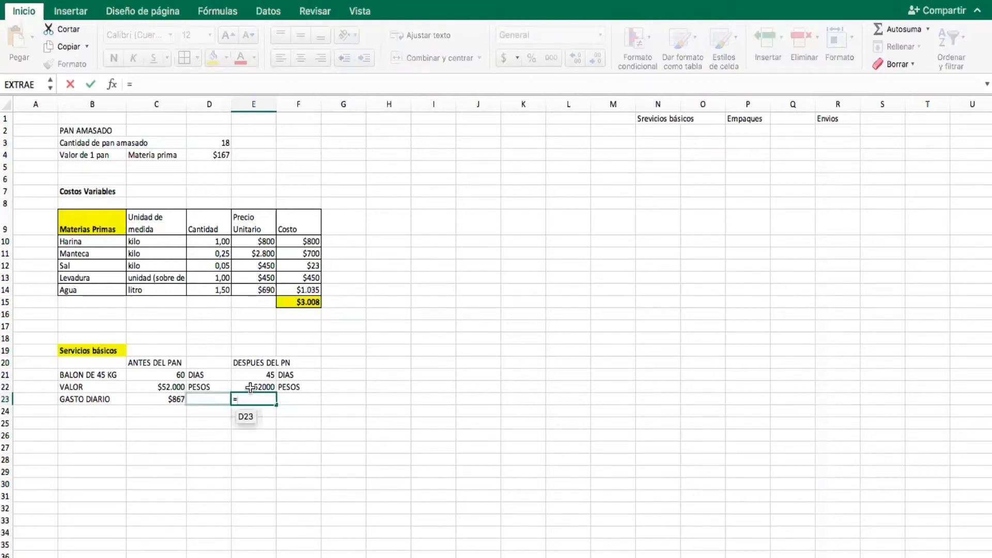
{"action": "left_click", "coordinate": [257, 386]}
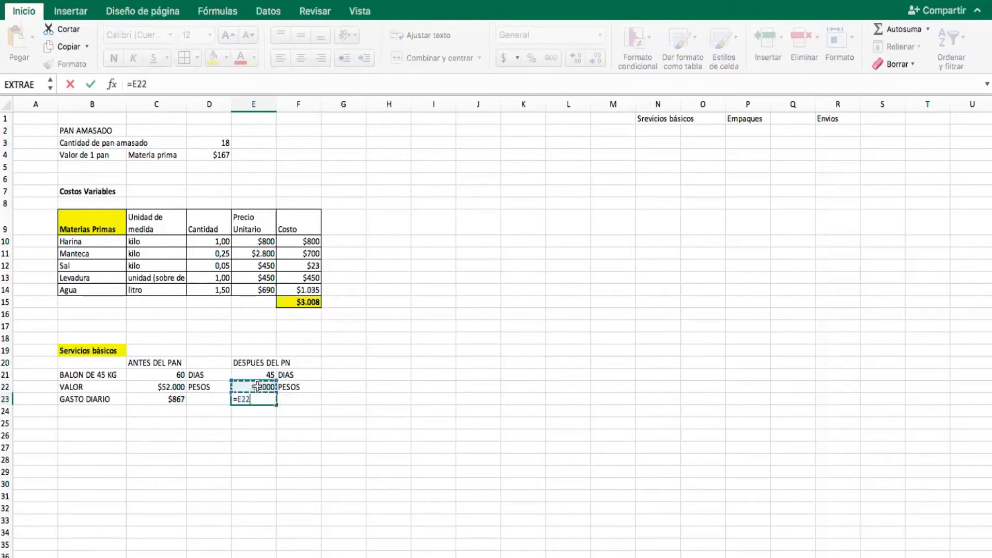
{"action": "type", "text": "/"}
{"action": "left_click", "coordinate": [249, 374]}
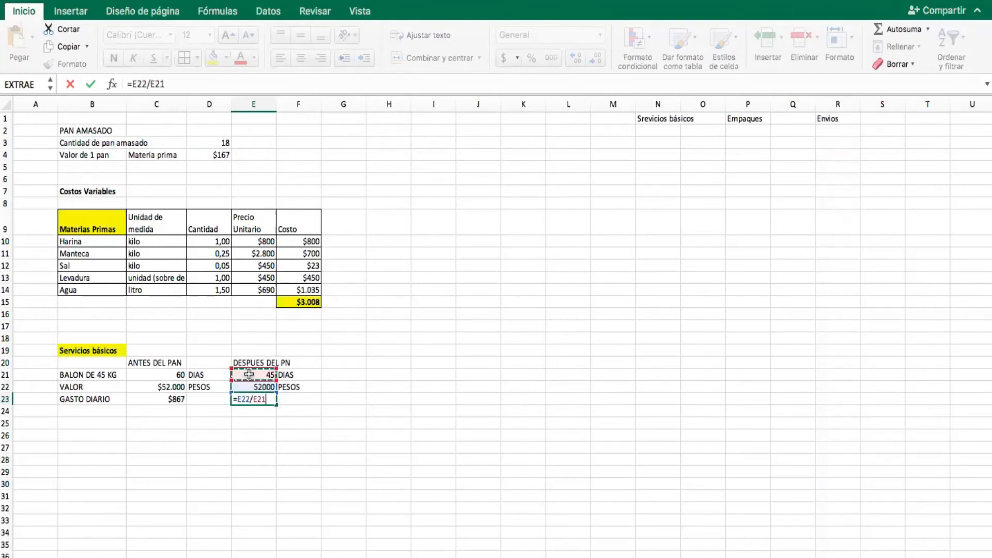
{"action": "key", "text": "Return"}
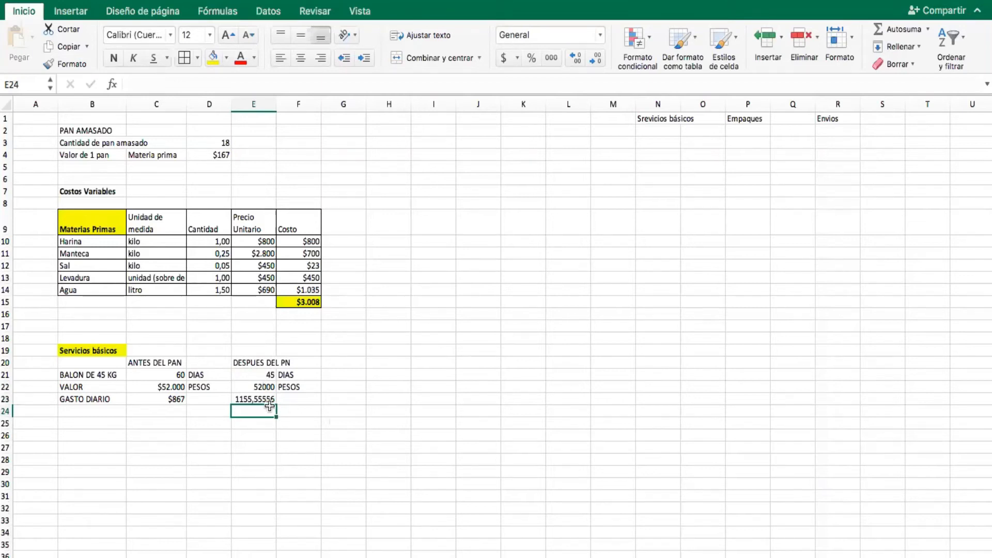
Copy the currency format of cells C22:C23 onto the second scenario's price and daily expense in E22:E23.
{"action": "left_click_drag", "start_coordinate": [157, 384], "coordinate": [156, 397]}
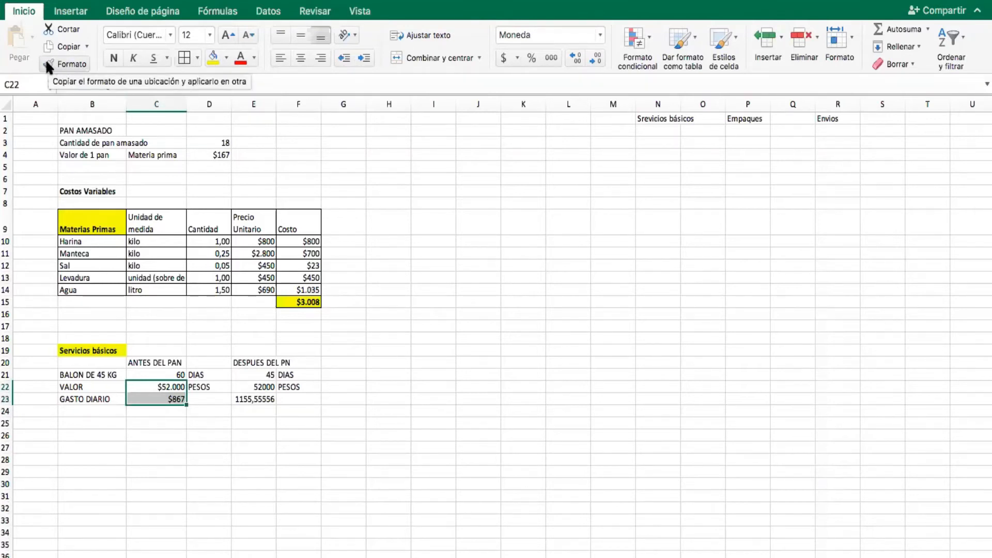
{"action": "left_click", "coordinate": [62, 65]}
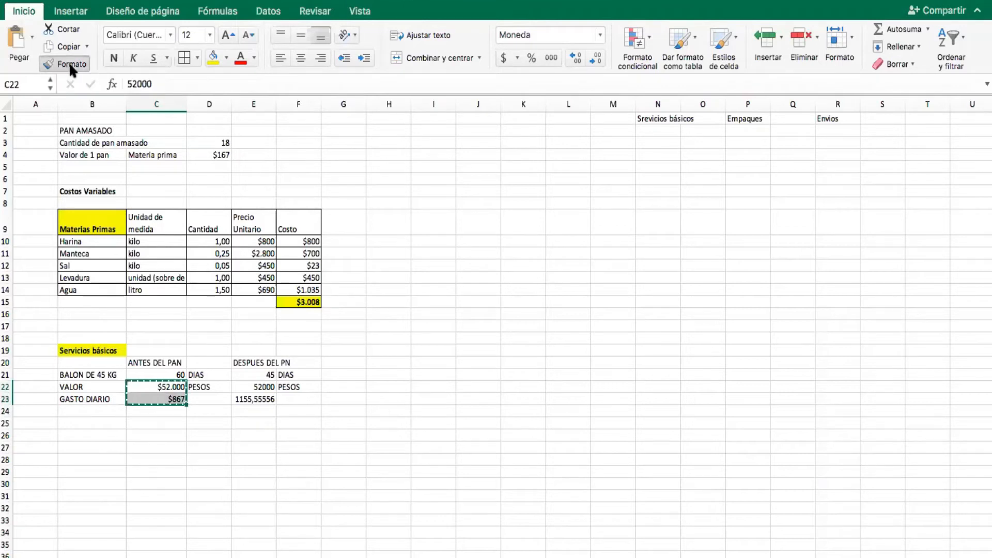
{"action": "left_click", "coordinate": [257, 387]}
{"action": "left_click_drag", "start_coordinate": [256, 387], "coordinate": [256, 399]}
{"action": "left_click", "coordinate": [317, 474]}
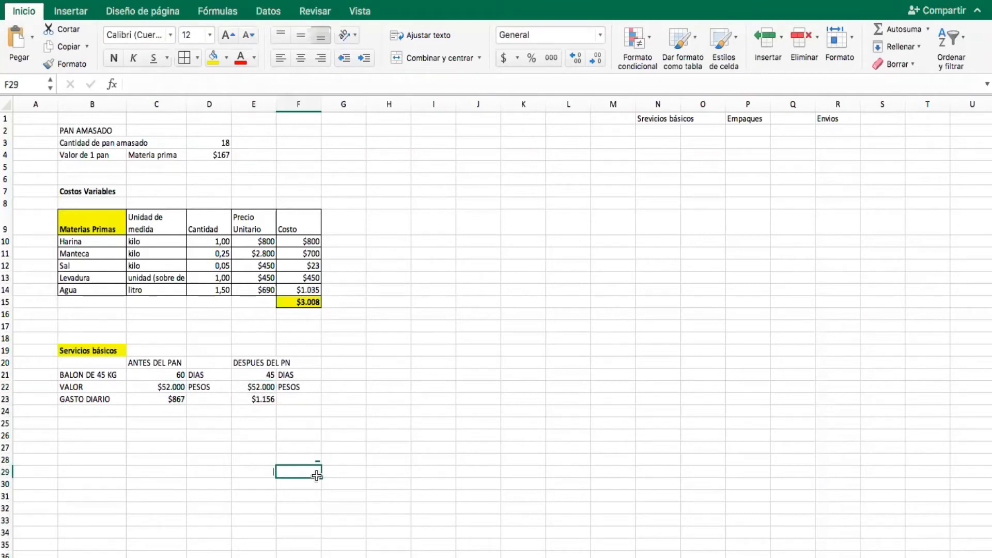
{"action": "left_click", "coordinate": [175, 399]}
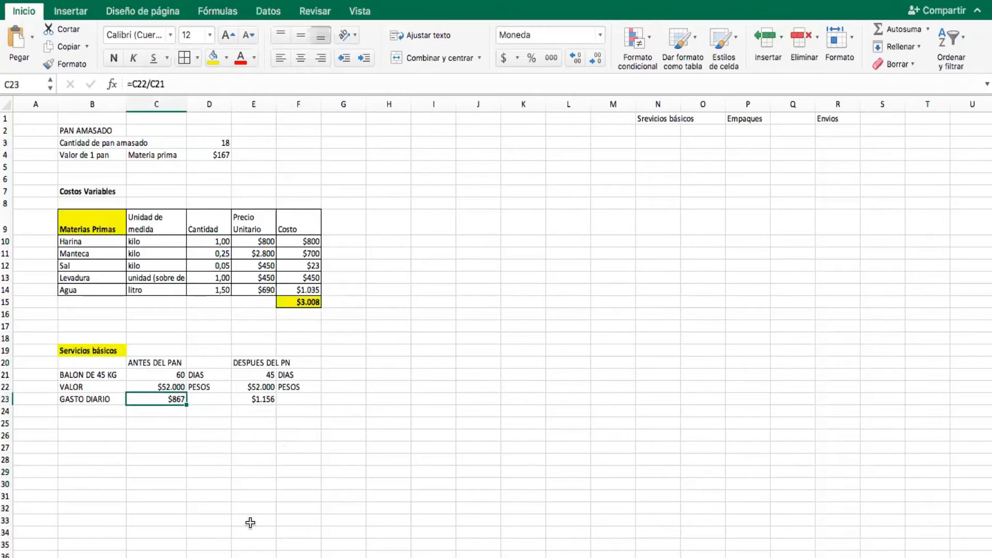
{"action": "key", "text": "Down"}
{"action": "key", "text": "Up"}
{"action": "left_click", "coordinate": [264, 400]}
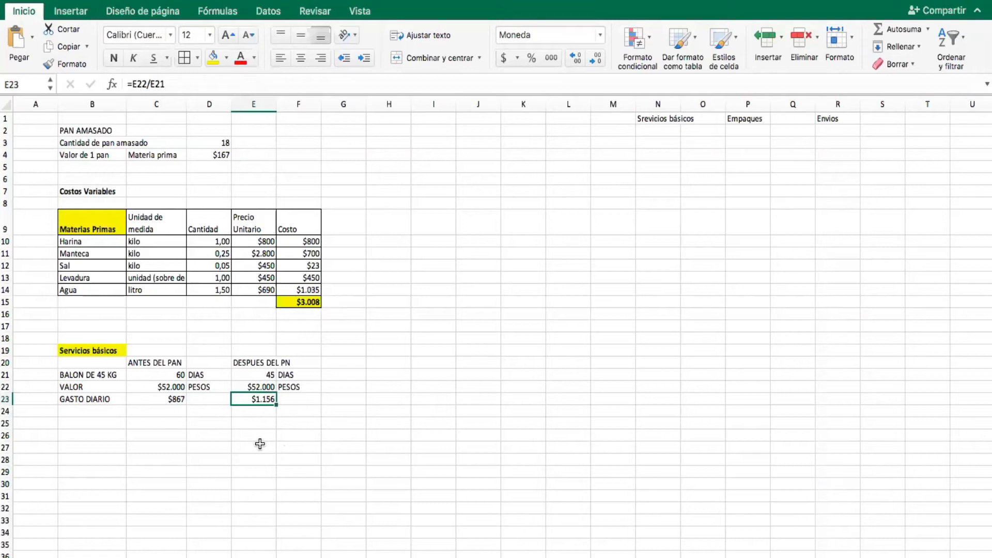
Label the row below GASTO DIARIO as "DIFERENCIA" in cell B24.
{"action": "left_click", "coordinate": [110, 422]}
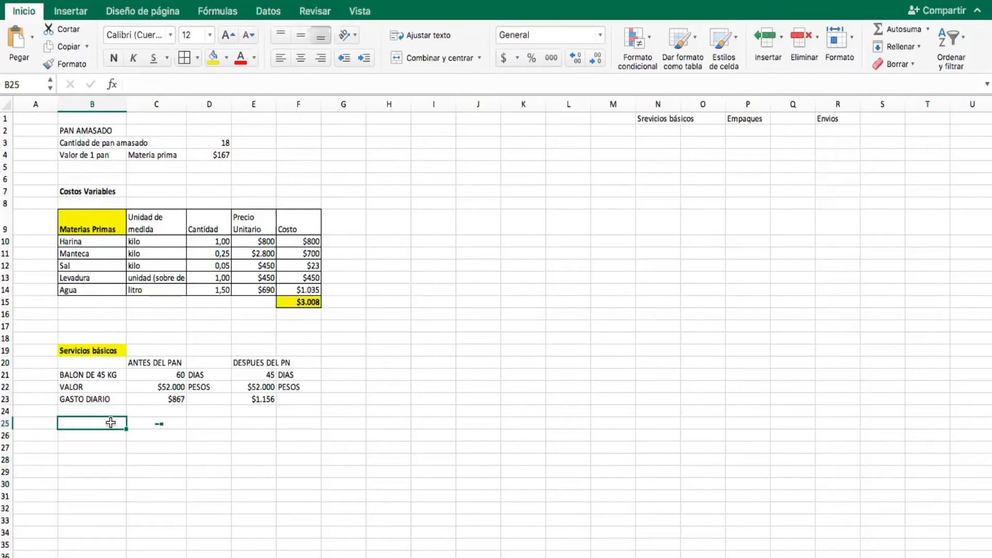
{"action": "left_click", "coordinate": [88, 411]}
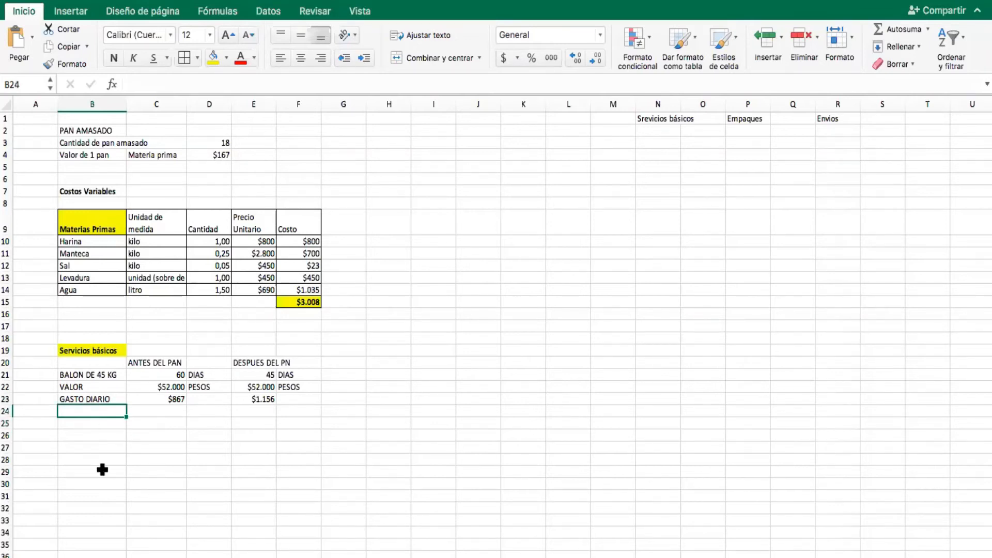
{"action": "type", "text": "DIFER"}
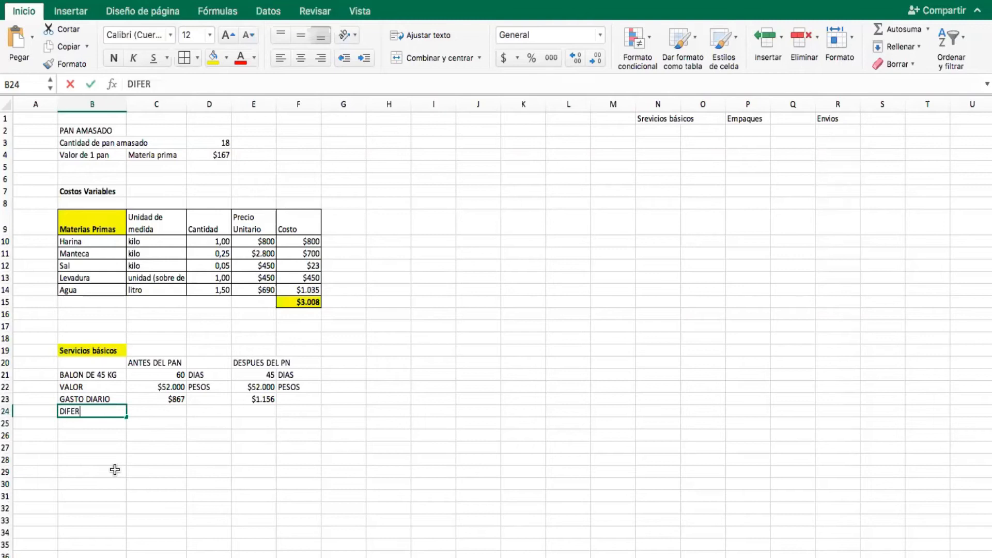
{"action": "type", "text": "ENCIA"}
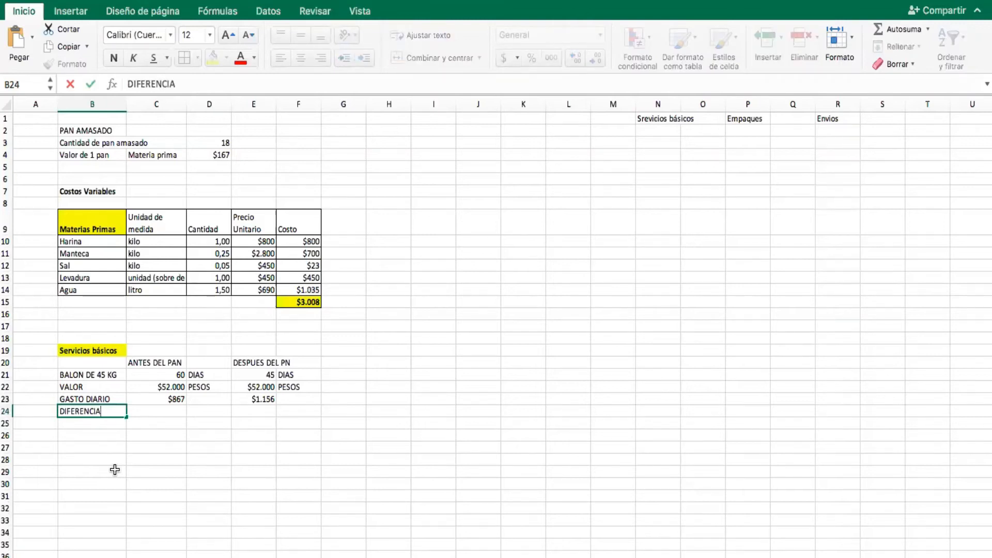
{"action": "key", "text": "Tab"}
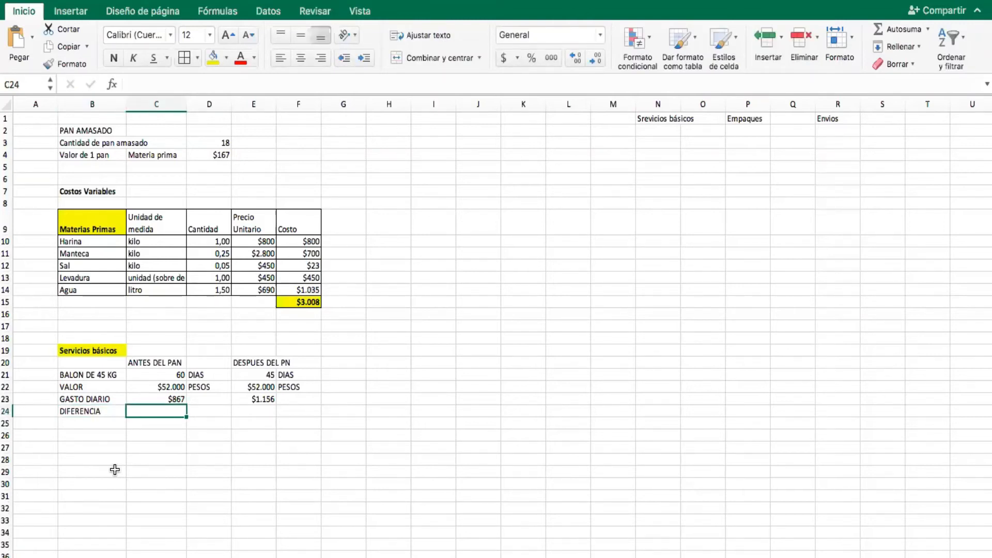
Calculate the difference between the two daily gas expenses in cell C24 with the formula =E23-C23.
{"action": "type", "text": "="}
{"action": "left_click", "coordinate": [257, 399]}
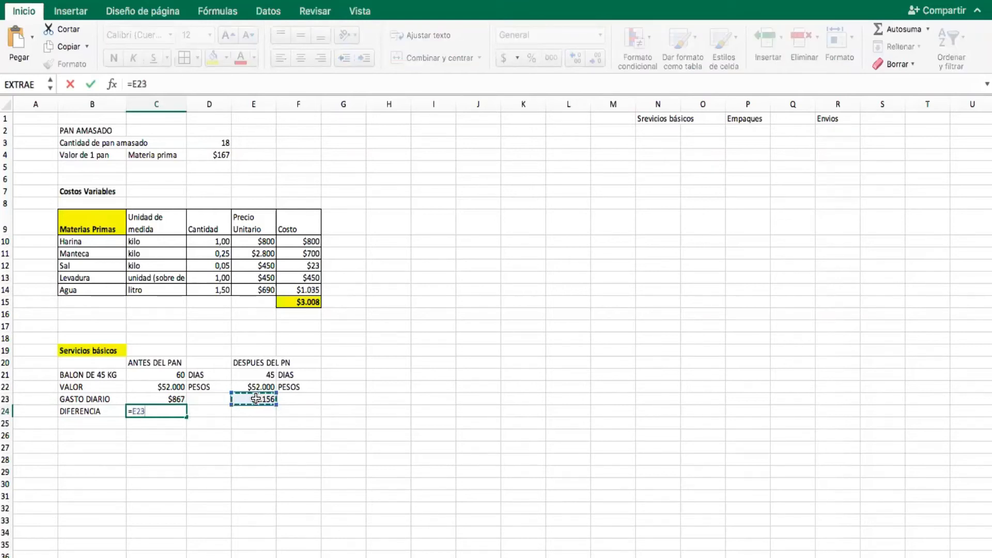
{"action": "type", "text": "-"}
{"action": "left_click", "coordinate": [157, 397]}
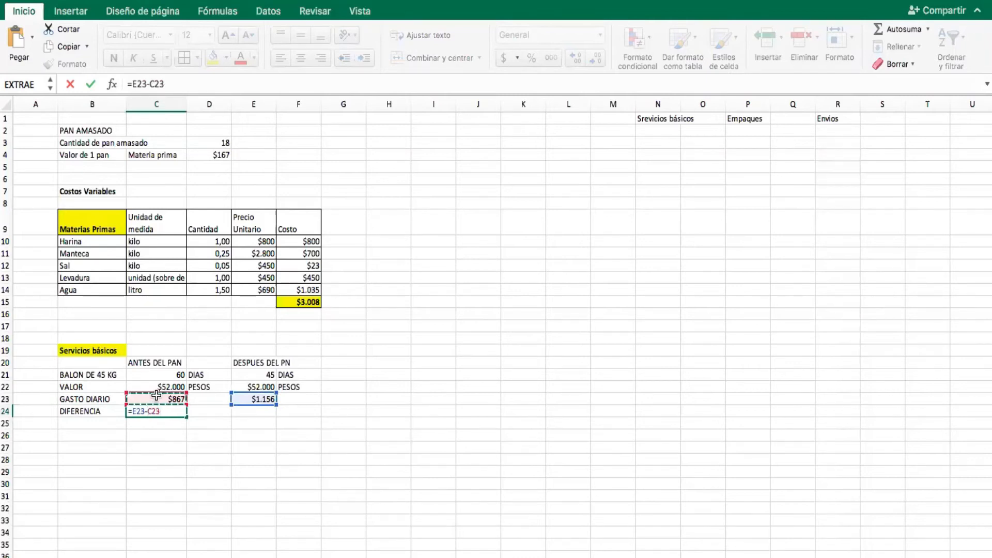
{"action": "key", "text": "Return"}
{"action": "left_click", "coordinate": [193, 491]}
{"action": "left_click", "coordinate": [151, 410]}
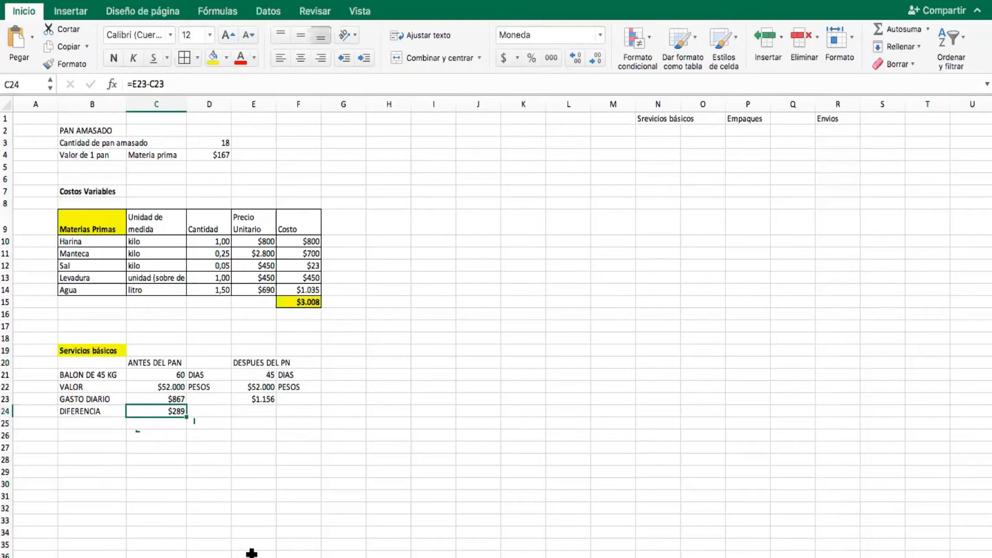
{"action": "left_click", "coordinate": [152, 426]}
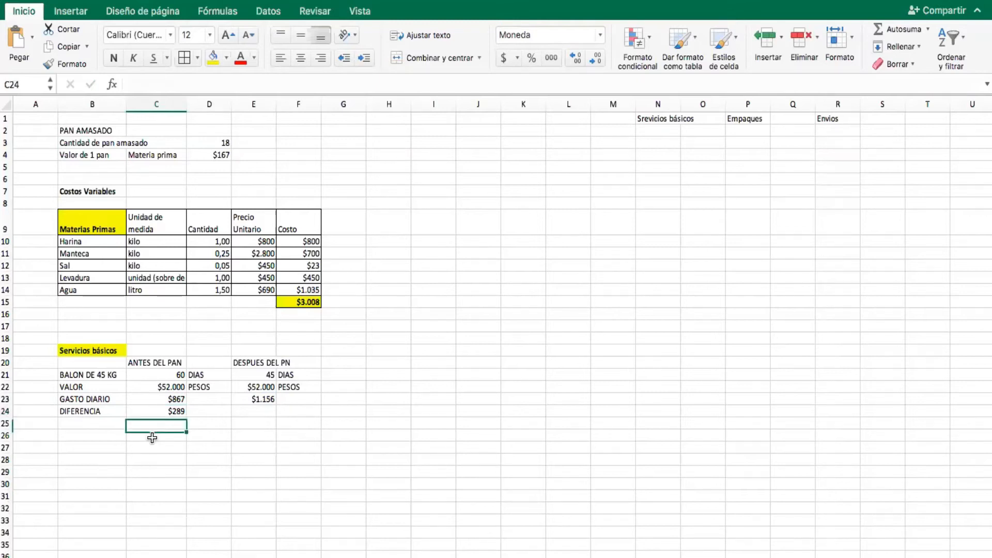
{"action": "left_click", "coordinate": [152, 411]}
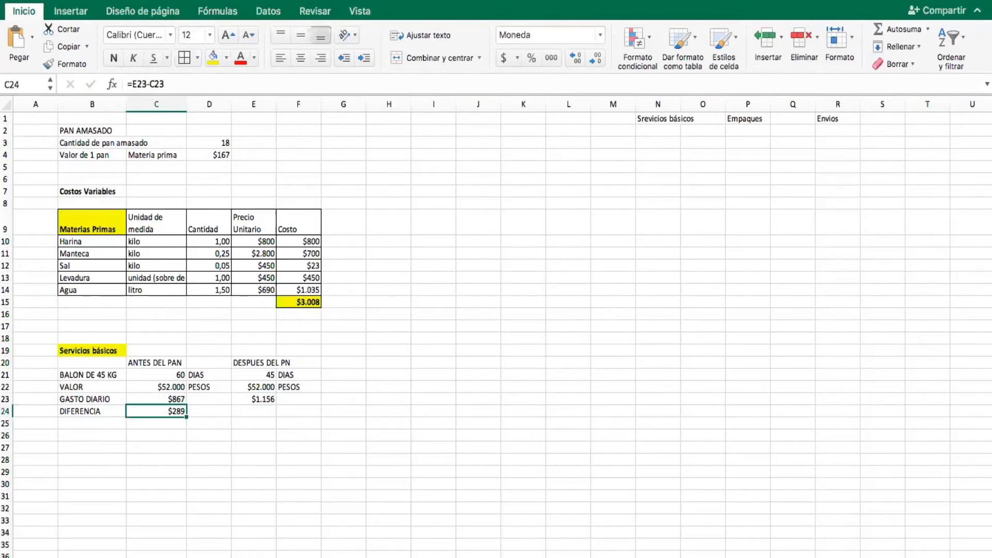
{"action": "mouse_move", "coordinate": [560, 9]}
{"action": "left_click", "coordinate": [337, 493]}
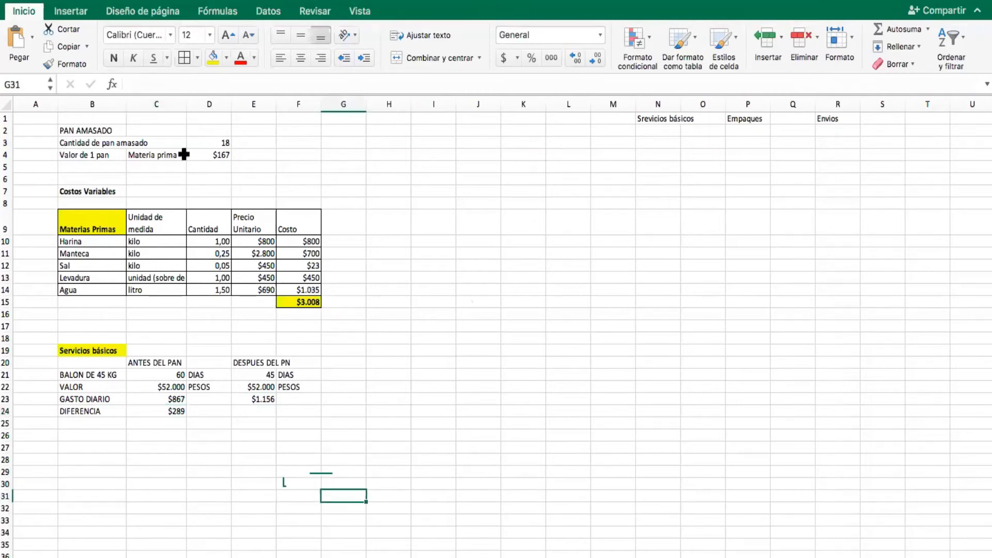
Add a "Servicios basicos" line in cell C5 under Materia prima and link its value in D5 with =C24.
{"action": "left_click", "coordinate": [172, 166]}
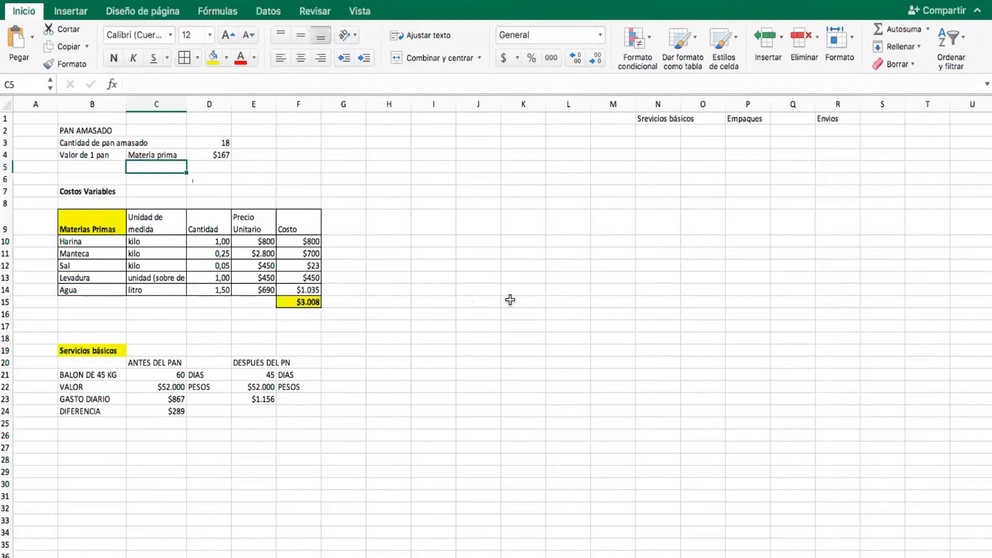
{"action": "type", "text": "Se"}
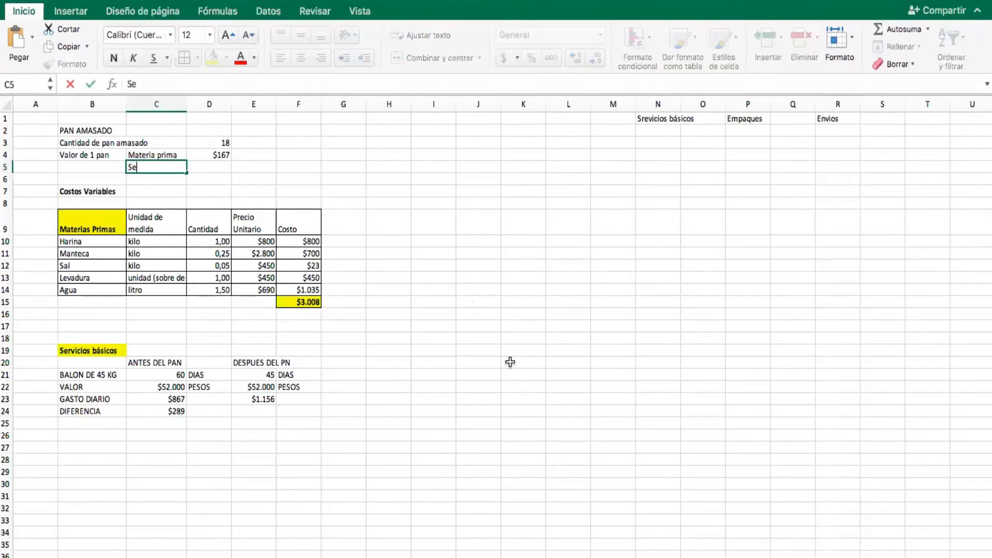
{"action": "type", "text": "rvicios basicos"}
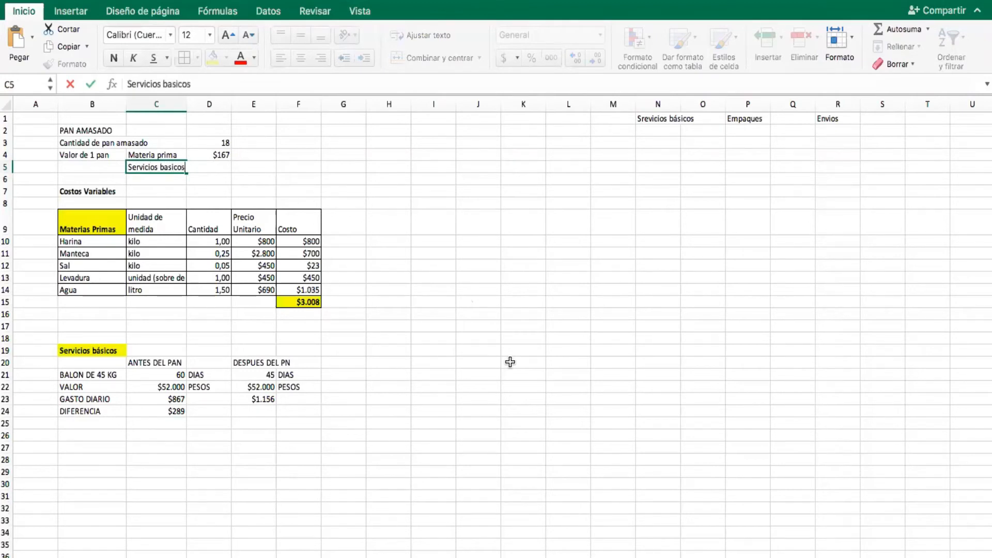
{"action": "key", "text": "Tab"}
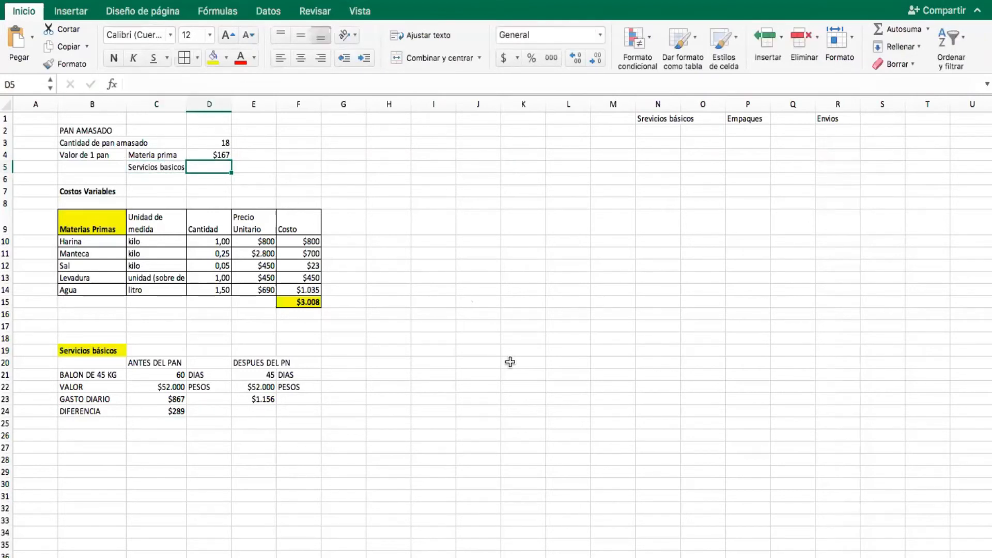
{"action": "type", "text": "="}
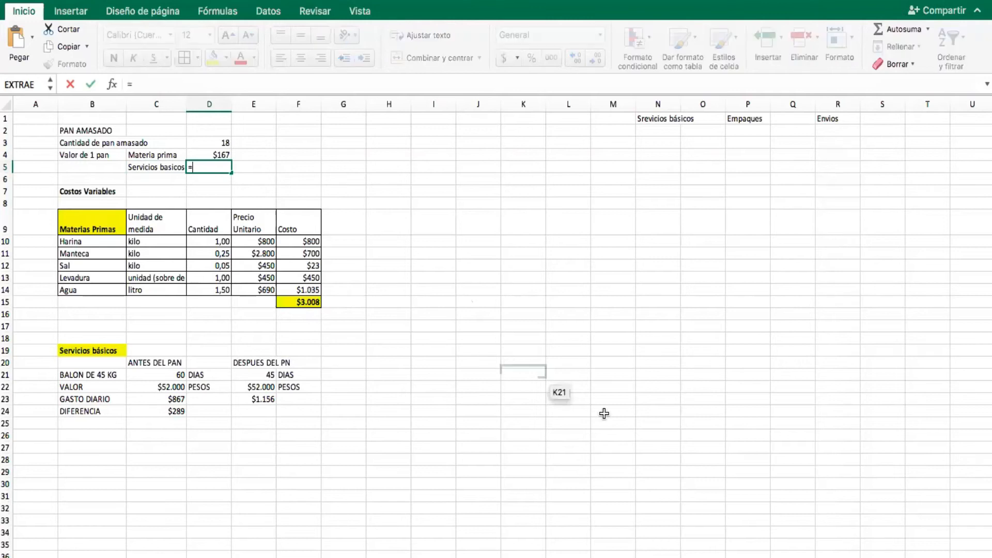
{"action": "left_click", "coordinate": [158, 410]}
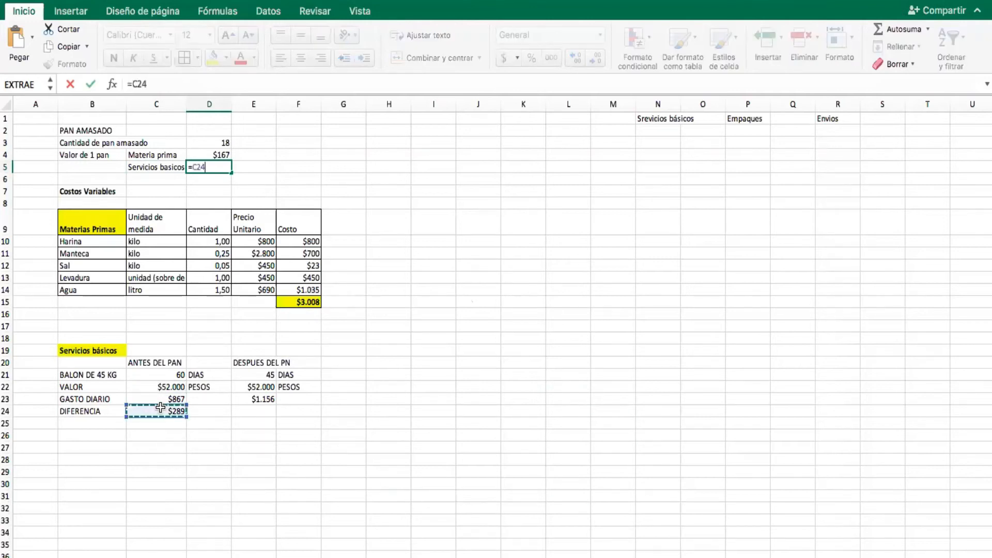
{"action": "key", "text": "Return"}
{"action": "left_click", "coordinate": [224, 471]}
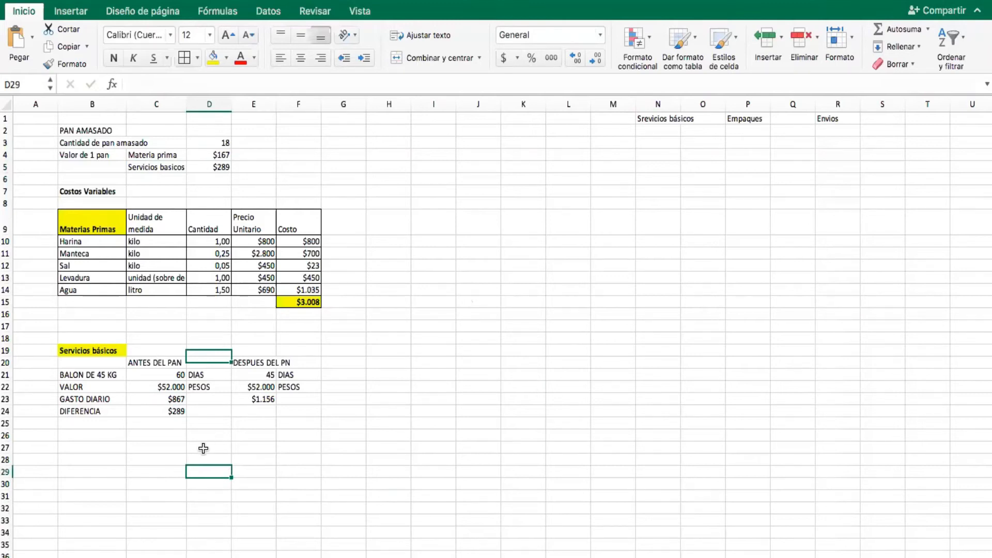
{"action": "left_click", "coordinate": [138, 480]}
{"action": "left_click", "coordinate": [82, 430]}
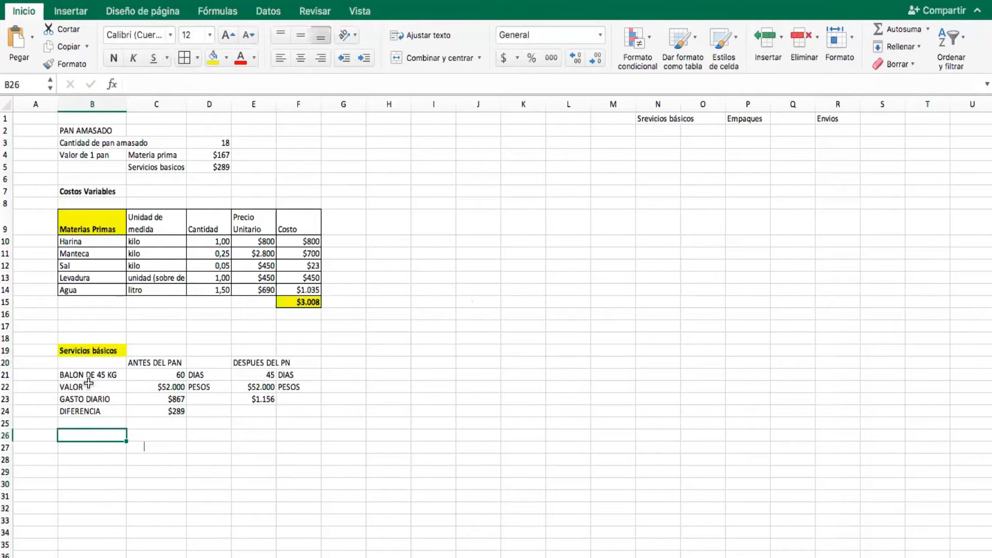
{"action": "left_click_drag", "start_coordinate": [69, 366], "coordinate": [311, 412]}
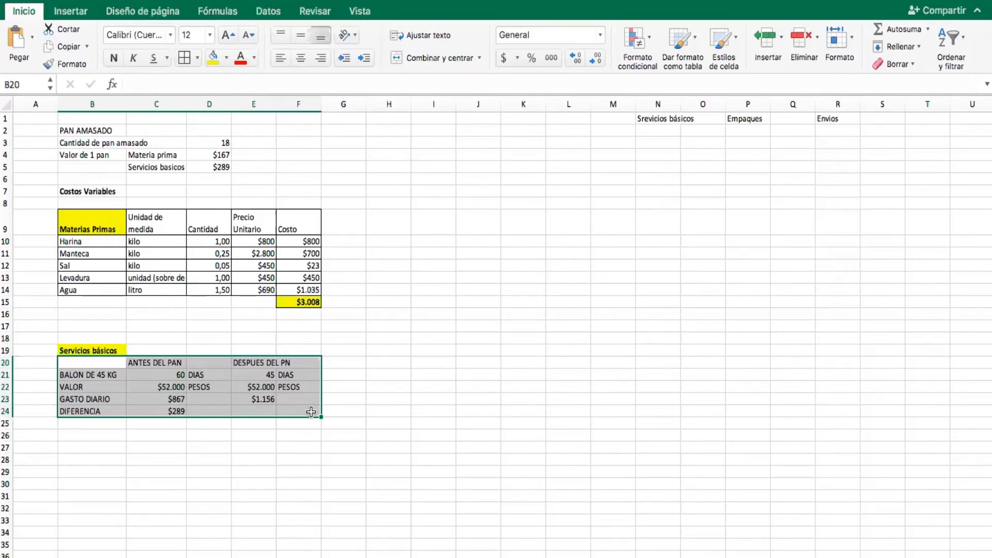
{"action": "left_click", "coordinate": [183, 481]}
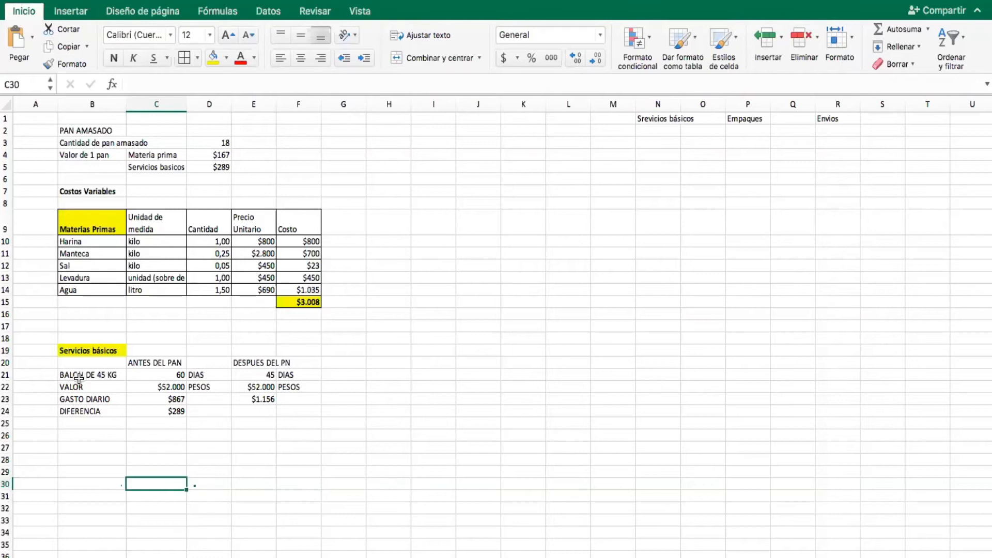
{"action": "left_click_drag", "start_coordinate": [70, 362], "coordinate": [293, 411]}
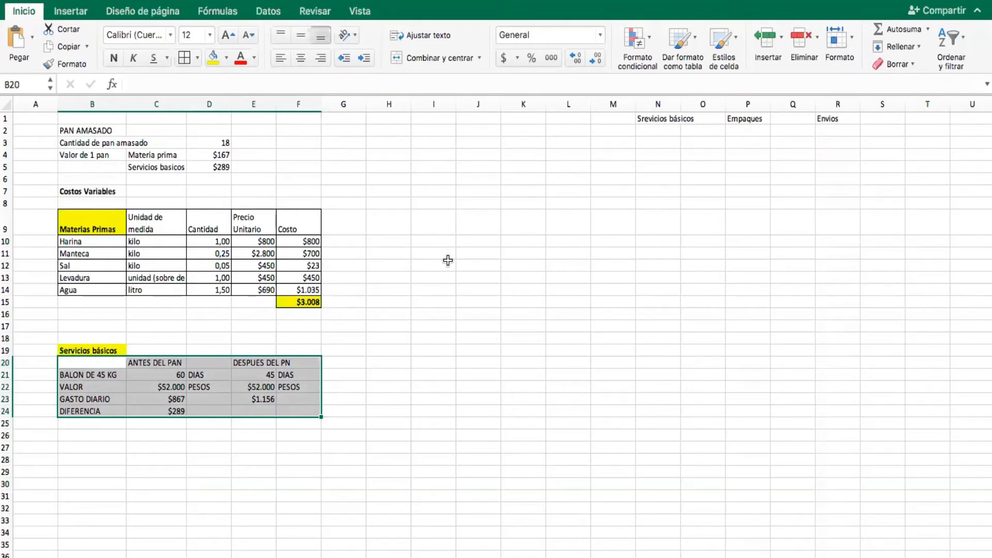
{"action": "left_click", "coordinate": [97, 449]}
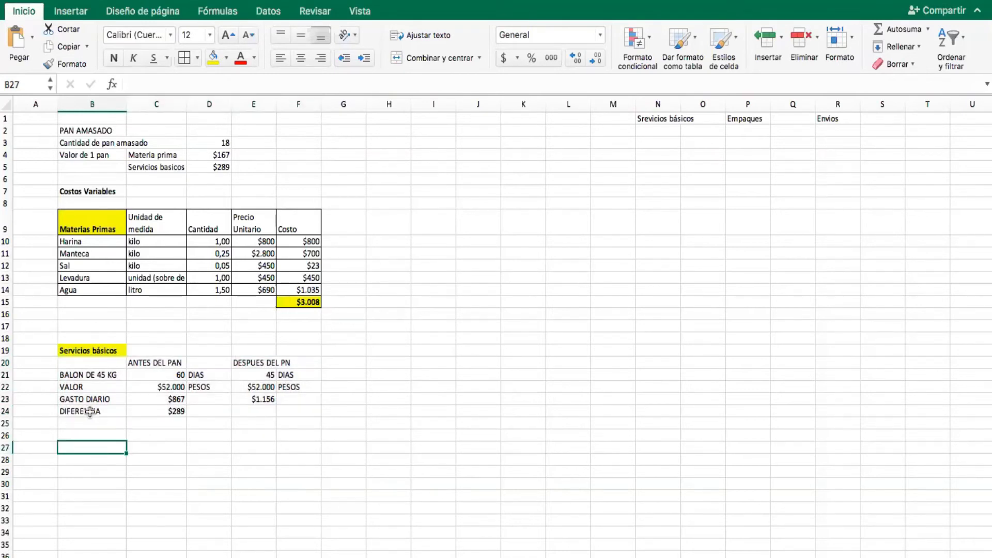
Highlight the DIFERENCIA label and its value in cells B24:C24 with yellow fill.
{"action": "left_click", "coordinate": [90, 412]}
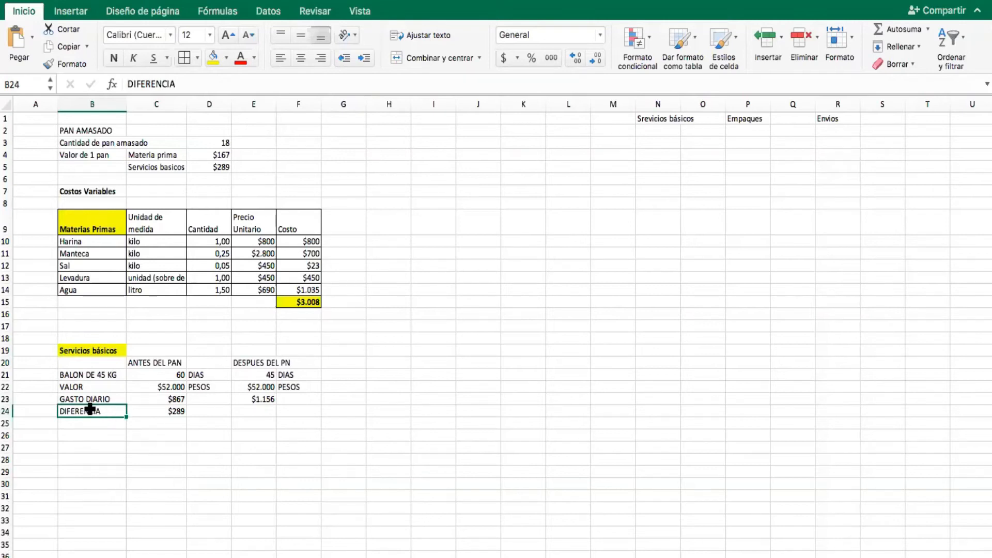
{"action": "left_click_drag", "start_coordinate": [90, 411], "coordinate": [168, 412]}
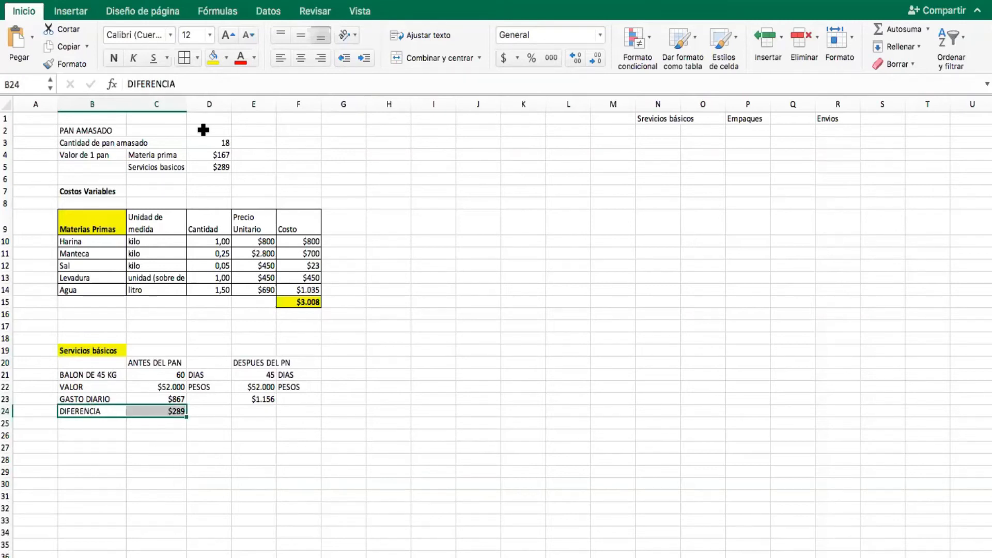
{"action": "left_click", "coordinate": [215, 56]}
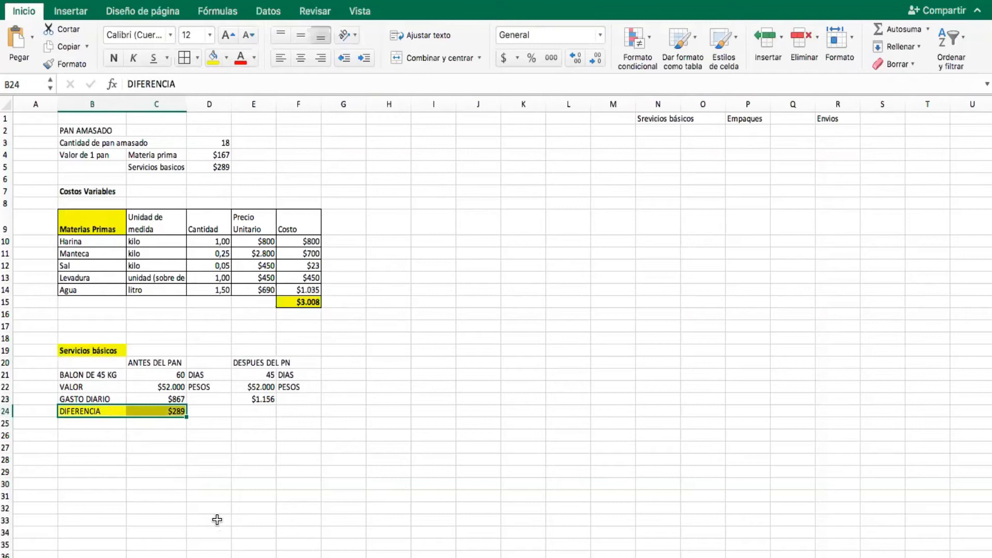
{"action": "left_click", "coordinate": [149, 445]}
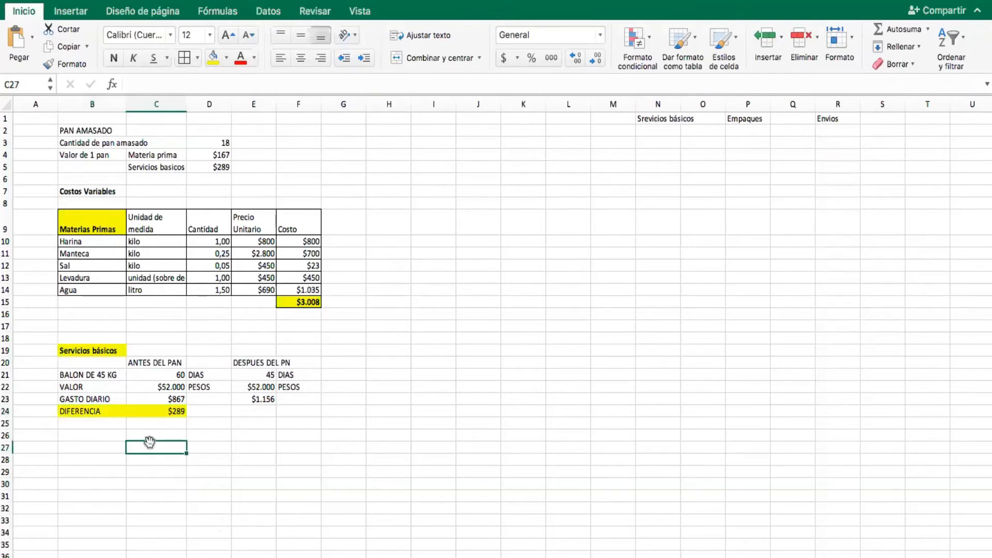
{"action": "left_click", "coordinate": [212, 163]}
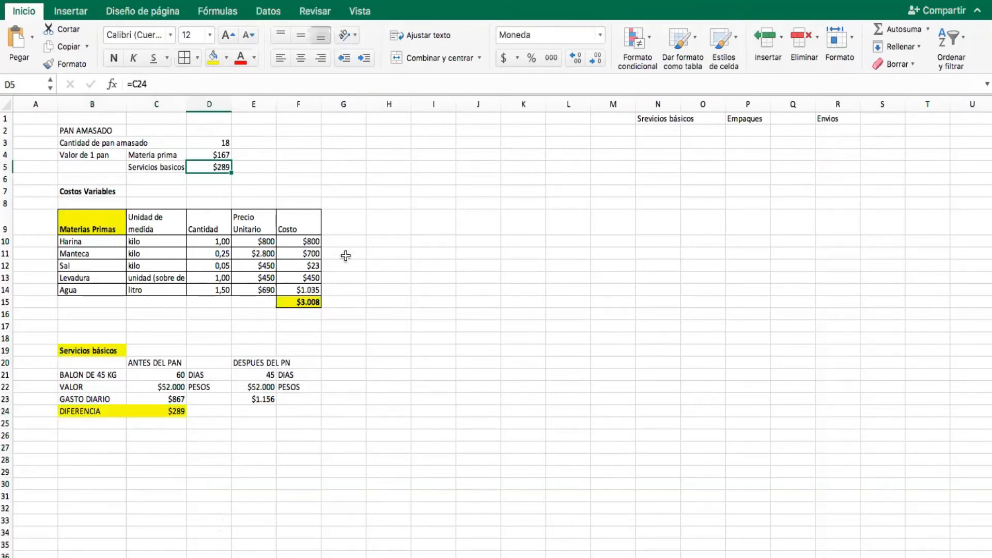
{"action": "left_click", "coordinate": [326, 300]}
{"action": "left_click", "coordinate": [88, 177]}
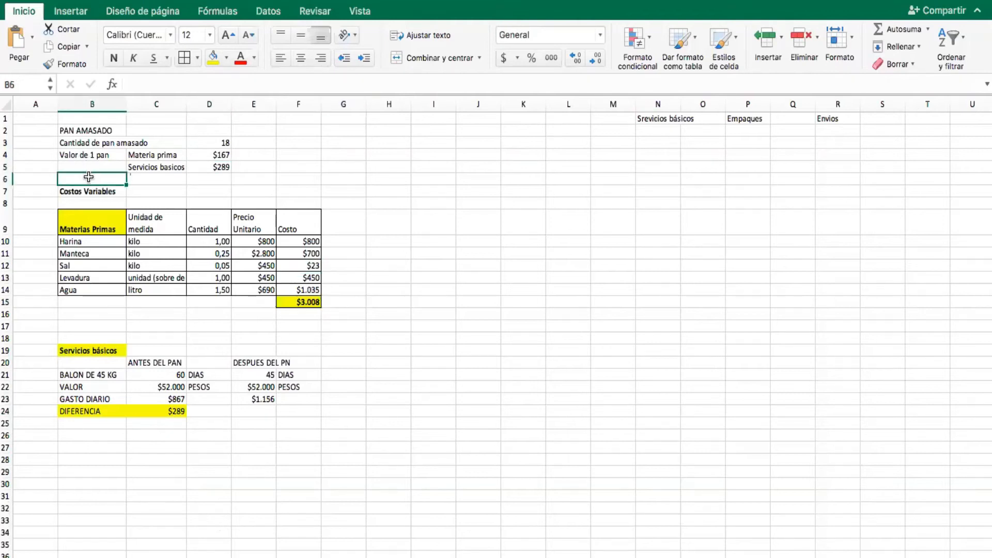
{"action": "left_click", "coordinate": [207, 165]}
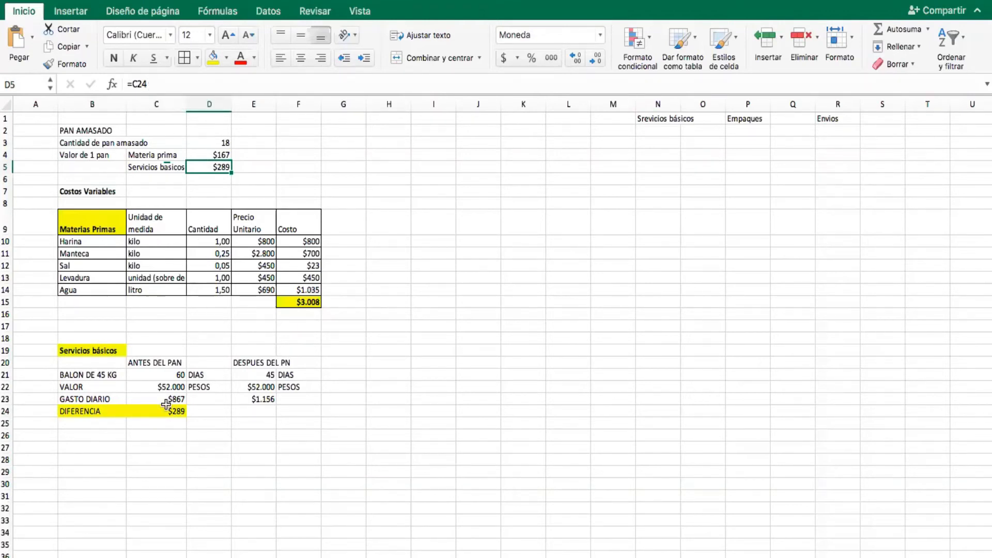
{"action": "left_click", "coordinate": [214, 505]}
Clear the Servicios basicos value in cell D5 and restart its formula with a reference to the gas difference, =C24.
{"action": "left_click", "coordinate": [208, 169]}
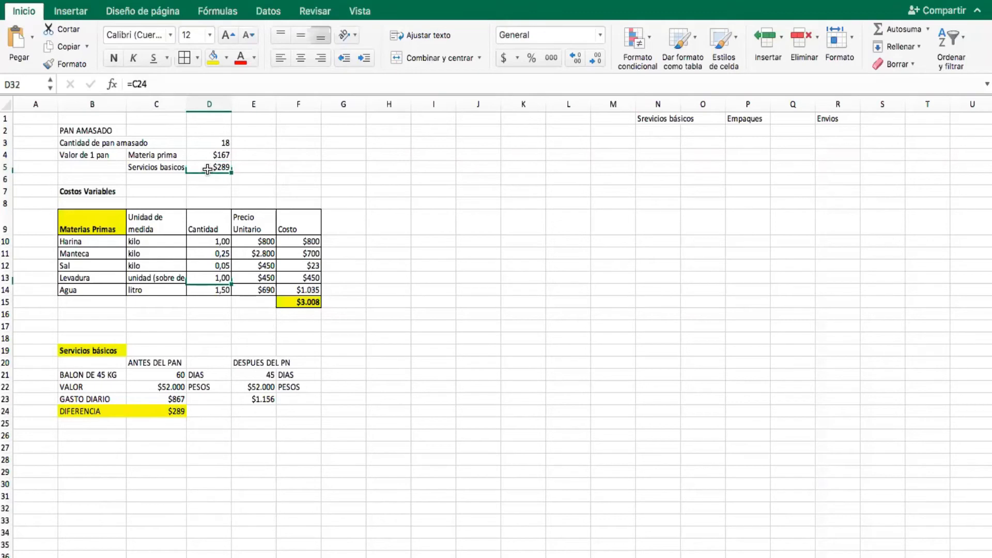
{"action": "key", "text": "Delete"}
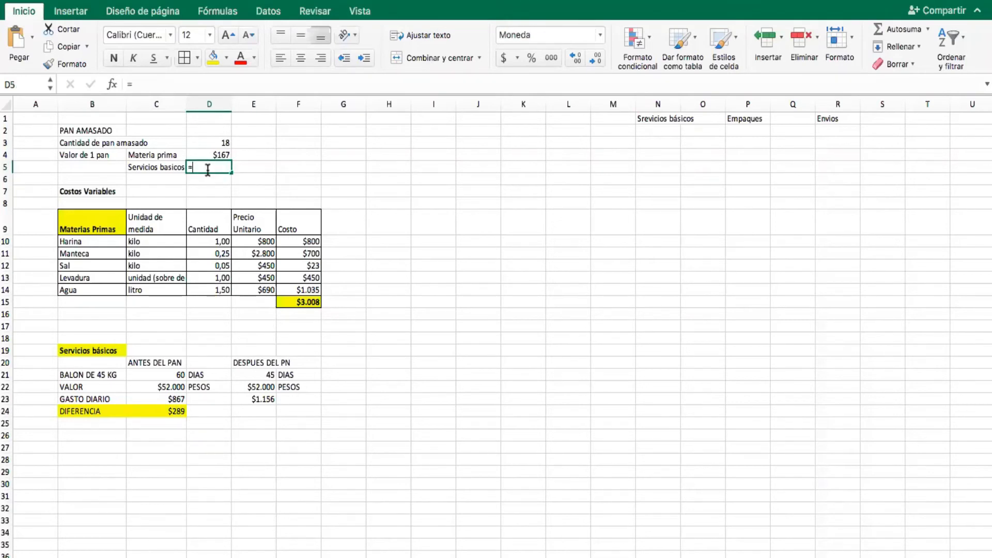
{"action": "type", "text": "="}
{"action": "left_click", "coordinate": [166, 413]}
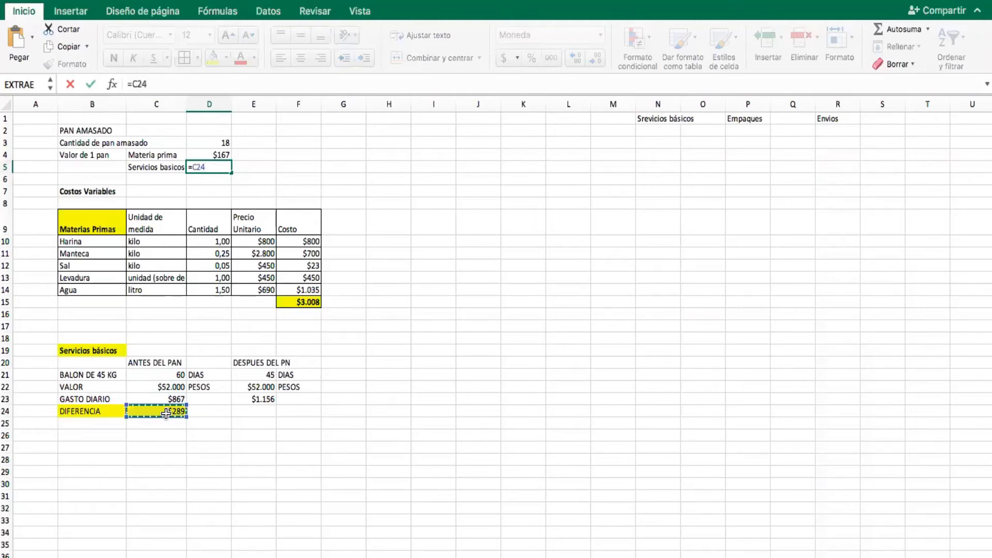
Complete the Servicios basicos value in D5 as a reference to the difference in C24.
{"action": "key", "text": "Return"}
{"action": "left_click", "coordinate": [189, 449]}
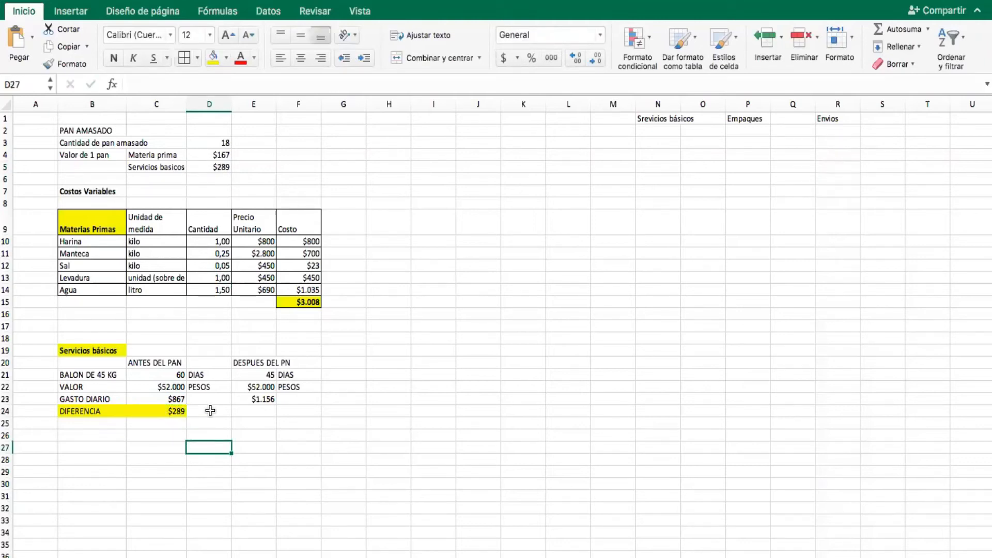
Make the DIFERENCIA label and value in B24:C24 bold and add borders around both cells.
{"action": "left_click_drag", "start_coordinate": [70, 410], "coordinate": [163, 416]}
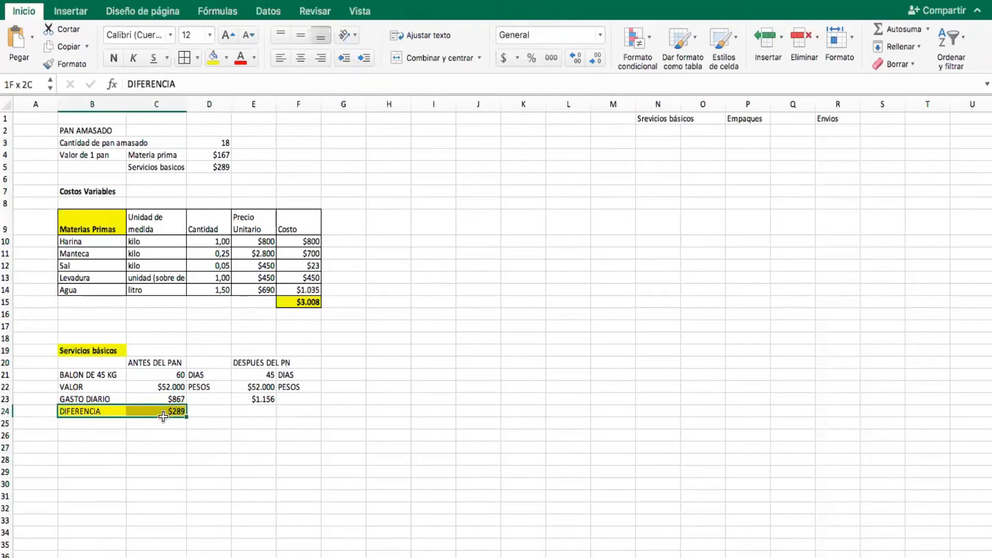
{"action": "left_click", "coordinate": [113, 58]}
{"action": "left_click", "coordinate": [206, 461]}
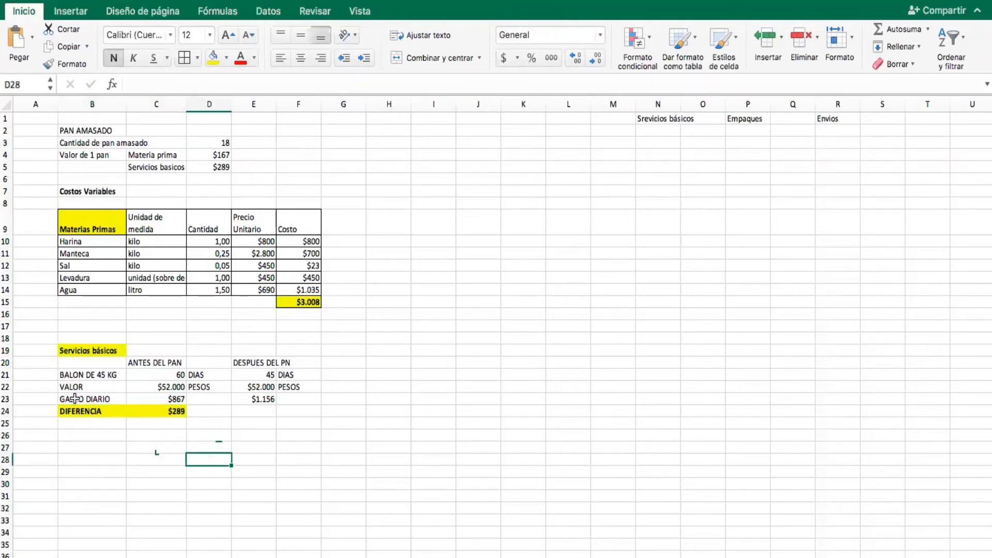
{"action": "left_click_drag", "start_coordinate": [67, 409], "coordinate": [166, 415]}
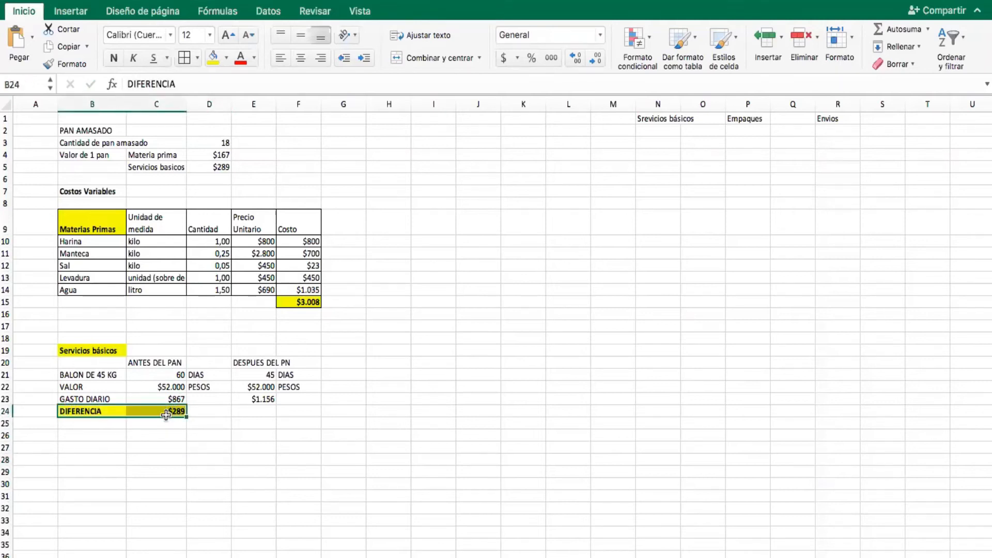
{"action": "left_click", "coordinate": [184, 58]}
{"action": "left_click", "coordinate": [133, 471]}
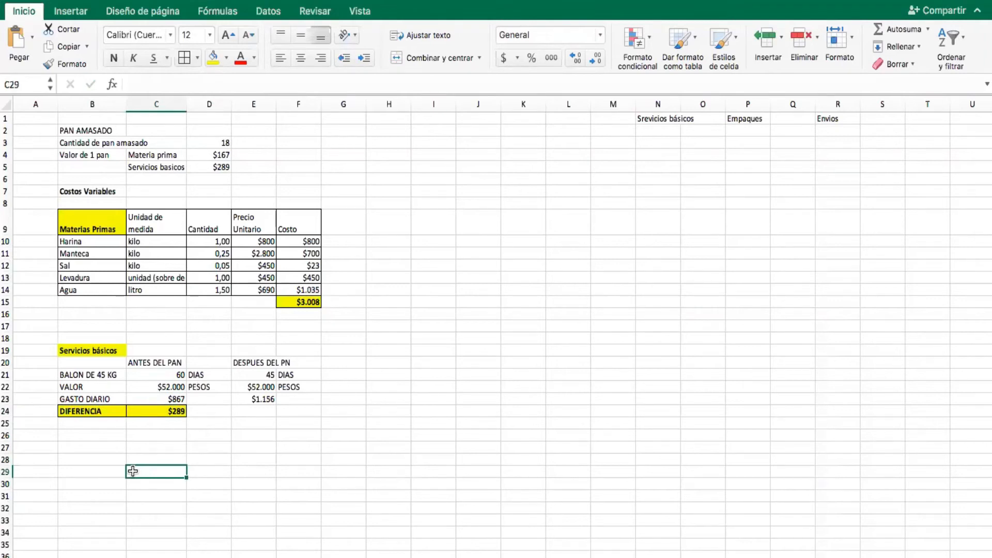
{"action": "left_click", "coordinate": [149, 411]}
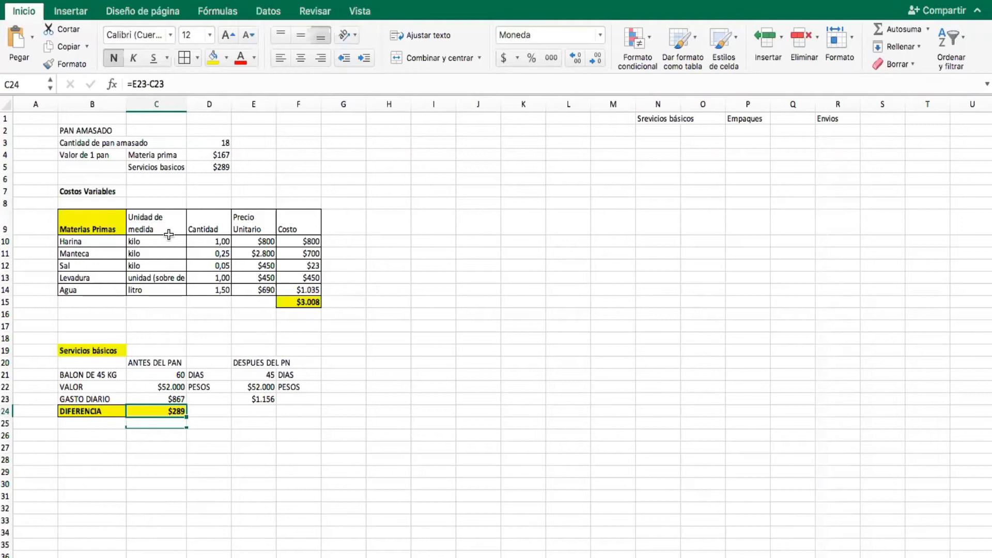
{"action": "left_click", "coordinate": [296, 299]}
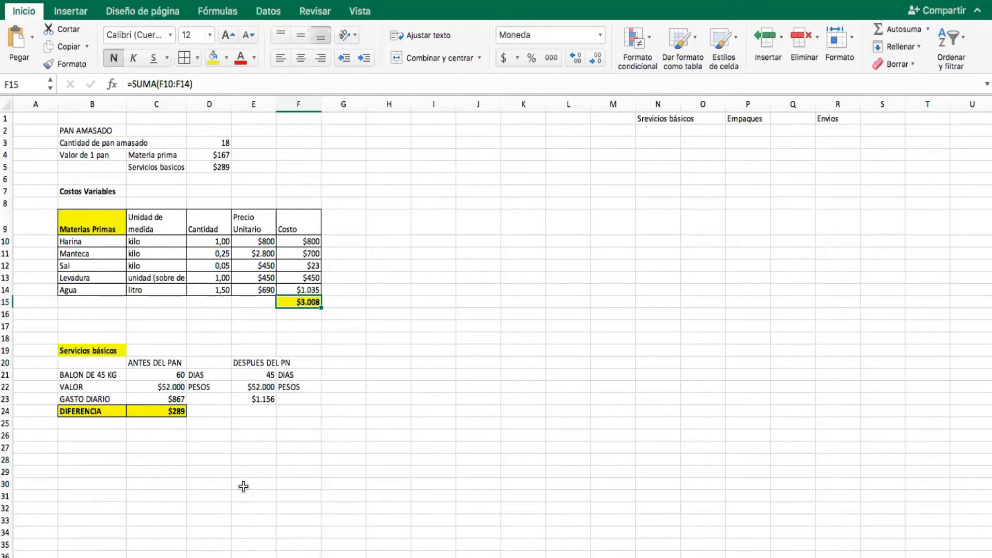
{"action": "left_click", "coordinate": [162, 481]}
Move the Servicios básicos heading down to B20 and apply cell borders to the range B20:F23.
{"action": "left_click", "coordinate": [91, 350]}
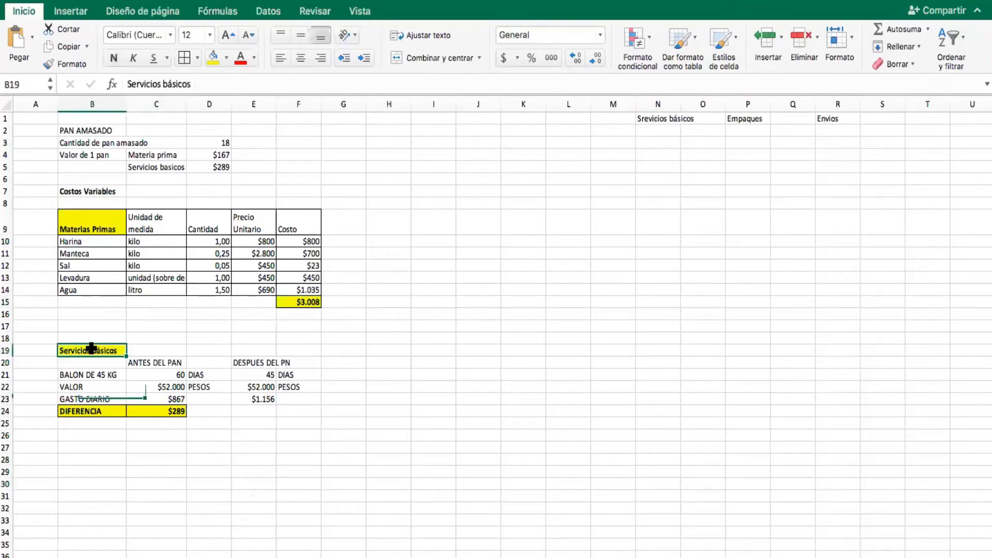
{"action": "mouse_move", "coordinate": [100, 357]}
{"action": "left_mouse_down"}
{"action": "mouse_move", "coordinate": [286, 388]}
{"action": "mouse_move", "coordinate": [88, 362]}
{"action": "mouse_move", "coordinate": [98, 365]}
{"action": "left_mouse_up"}
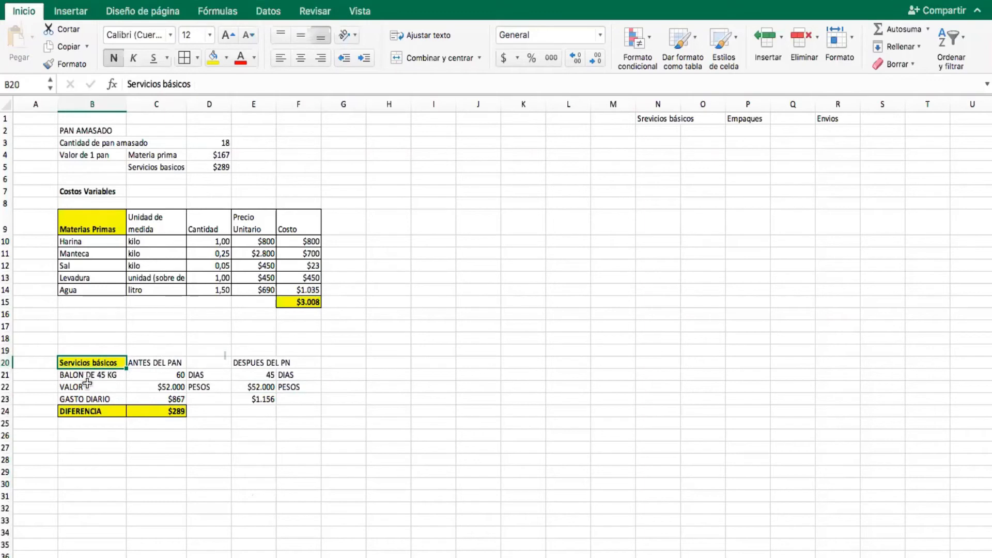
{"action": "key", "text": "shift+Down"}
{"action": "key", "text": "shift+Down"}
{"action": "key", "text": "shift+Down"}
{"action": "key", "text": "shift+Right"}
{"action": "key", "text": "shift+Right"}
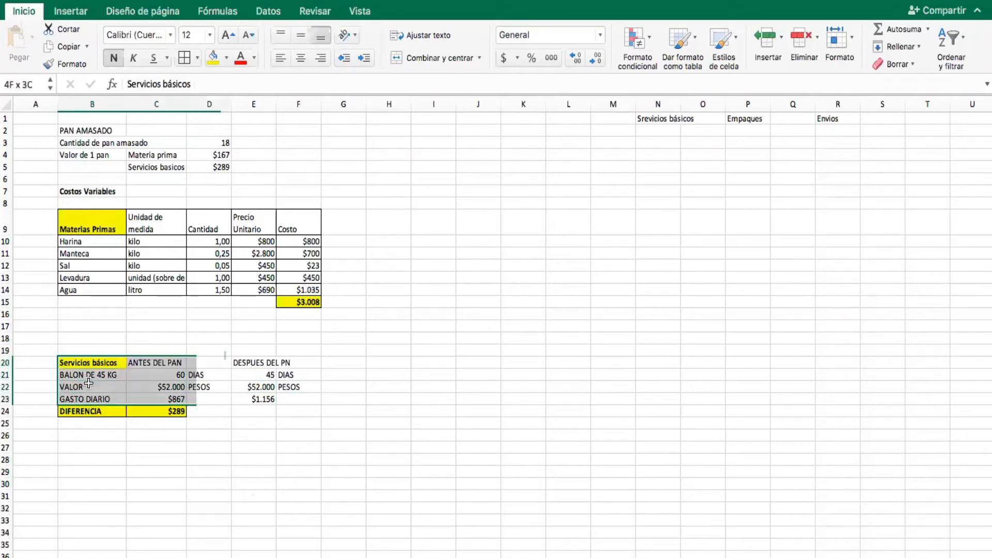
{"action": "key", "text": "shift+Right"}
{"action": "key", "text": "shift+Right"}
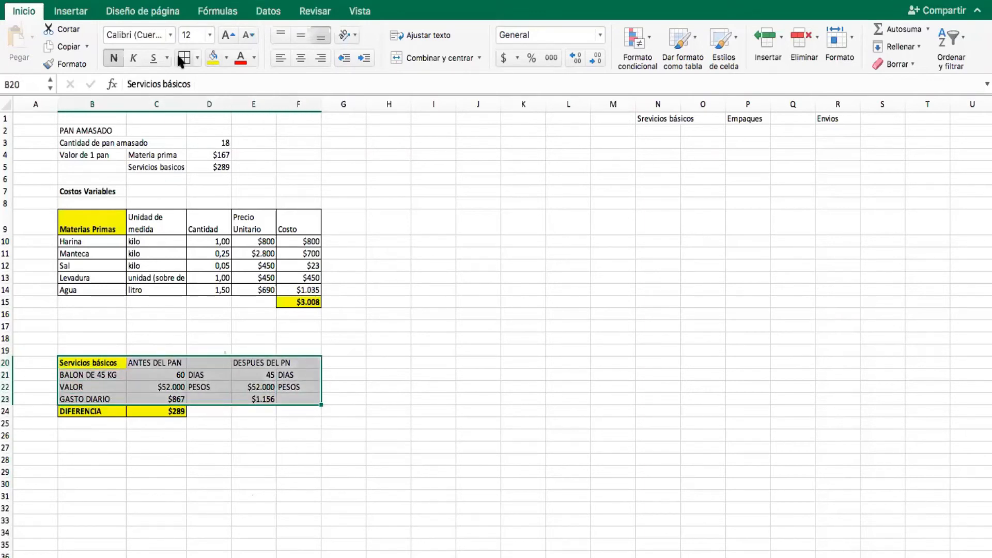
{"action": "left_click", "coordinate": [183, 57]}
{"action": "left_click", "coordinate": [183, 482]}
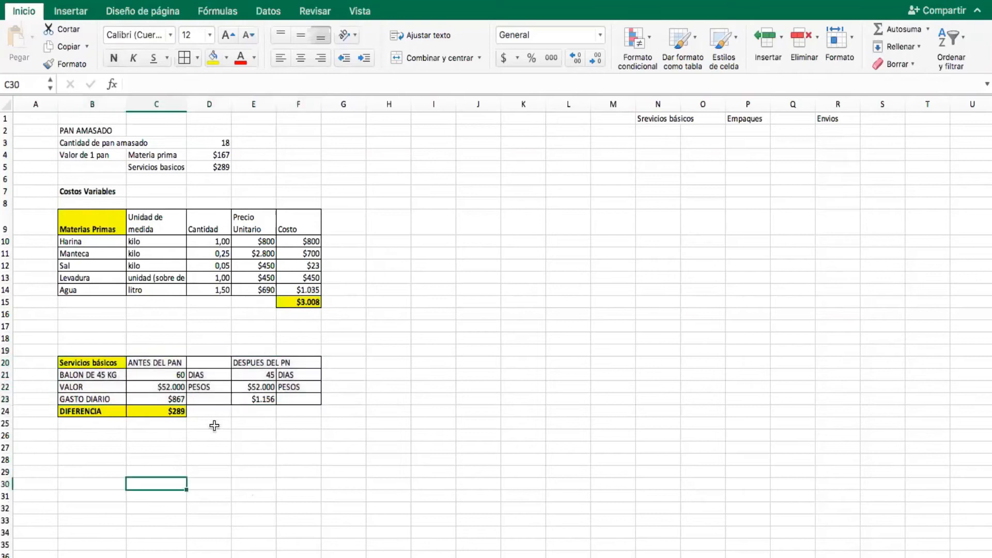
Correct the column heading in E20 to read "DESPUES DEL PAN".
{"action": "left_click", "coordinate": [246, 364]}
{"action": "left_click", "coordinate": [188, 83]}
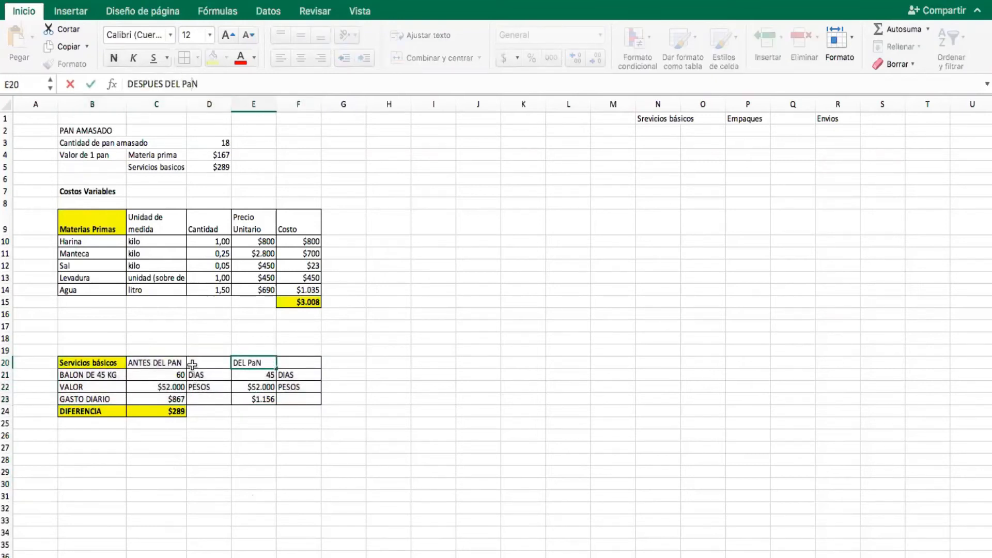
{"action": "type", "text": "A"}
{"action": "left_click", "coordinate": [163, 533]}
{"action": "left_click", "coordinate": [164, 497]}
{"action": "left_click", "coordinate": [92, 477]}
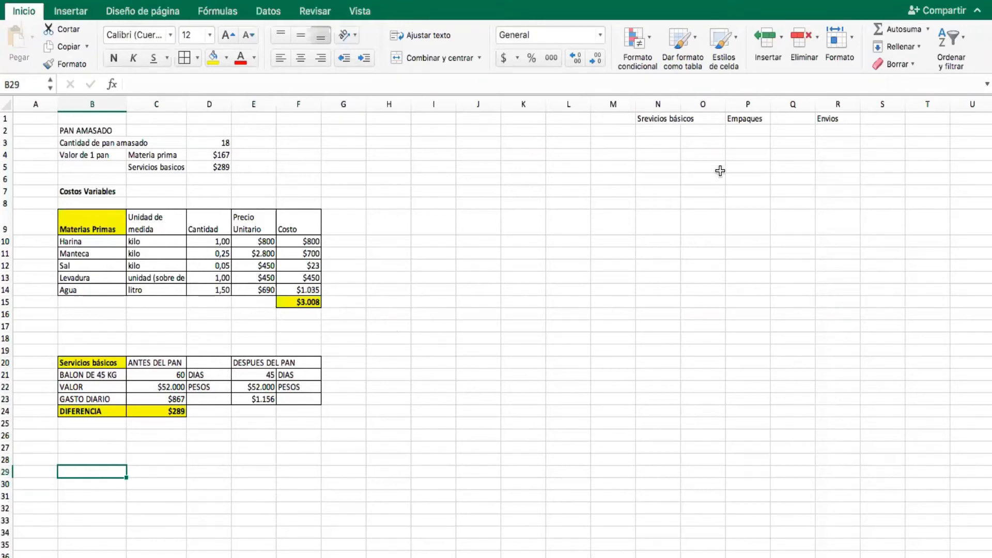
Clear the Empaques note in P1 and move the Servicios básicos table up so it starts at B18.
{"action": "left_click", "coordinate": [743, 118]}
{"action": "key", "text": "Delete"}
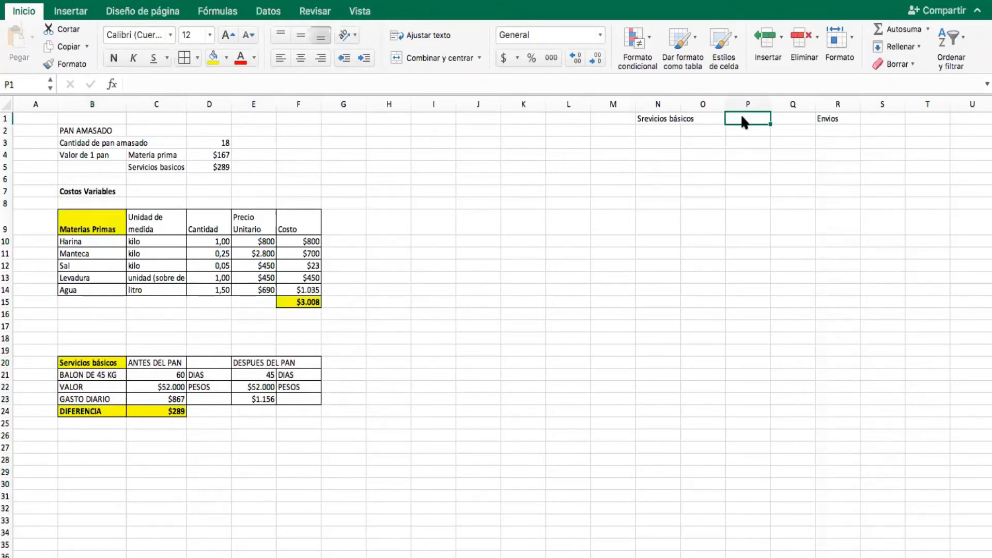
{"action": "left_click_drag", "start_coordinate": [75, 362], "coordinate": [271, 391]}
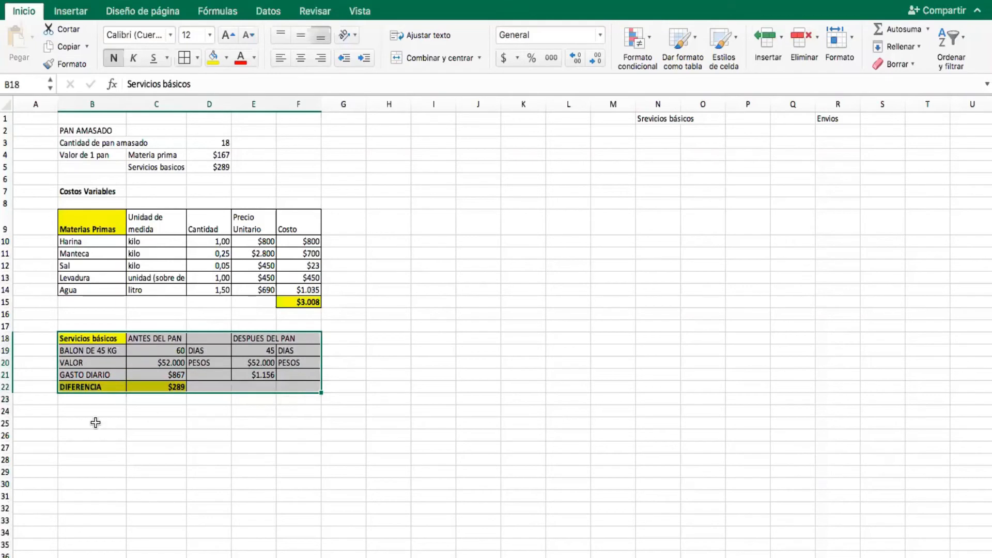
Start a packaging table with the heading "Empaque" in B25 and the item "Bolsas de papel" in B26.
{"action": "left_click", "coordinate": [96, 424]}
{"action": "type", "text": "Empaque"}
{"action": "key", "text": "Return"}
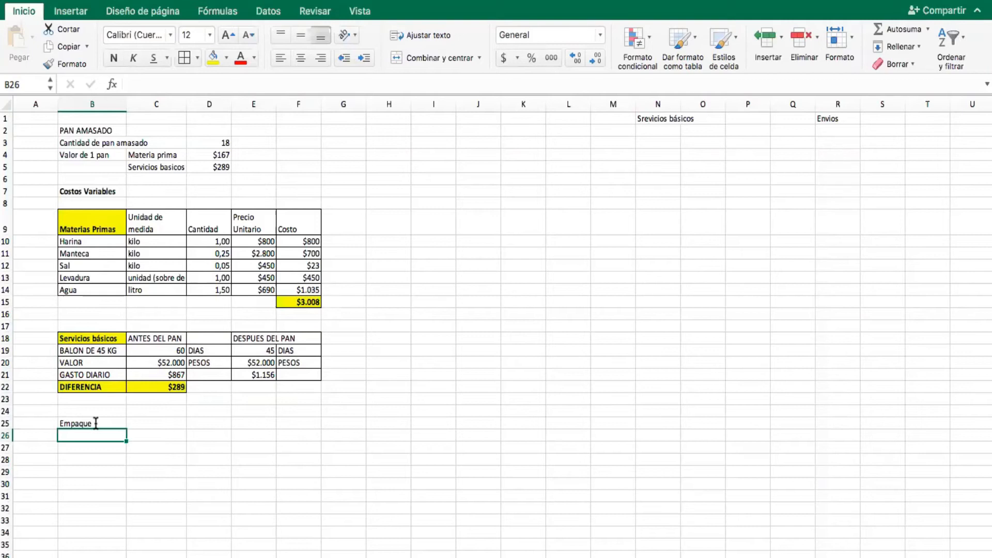
{"action": "type", "text": "Bolsa"}
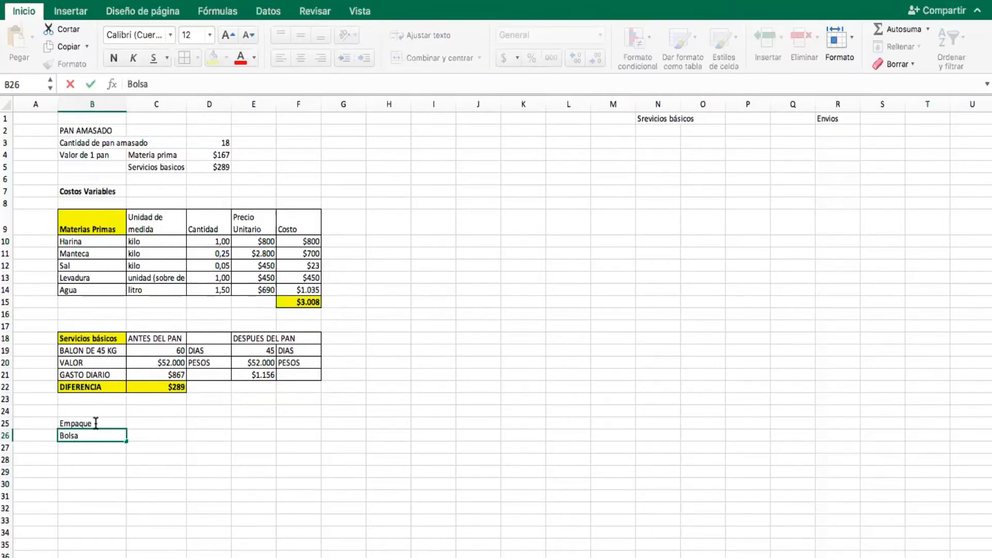
{"action": "type", "text": "s de papel"}
{"action": "key", "text": "Tab"}
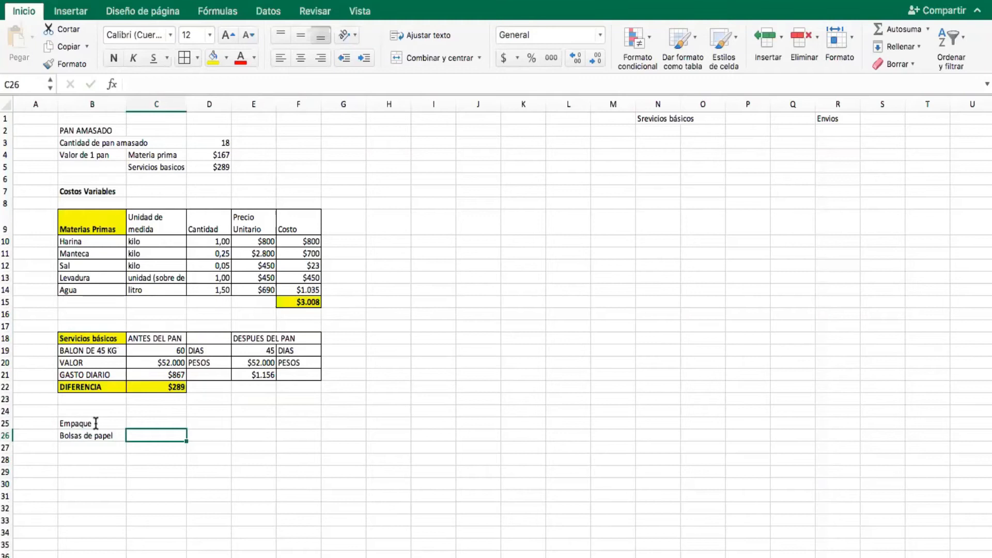
Add the heading "Unidad de medida" in C25 and enter "unidad" for the paper bags in C26.
{"action": "left_click", "coordinate": [152, 424]}
{"action": "type", "text": "Unidad"}
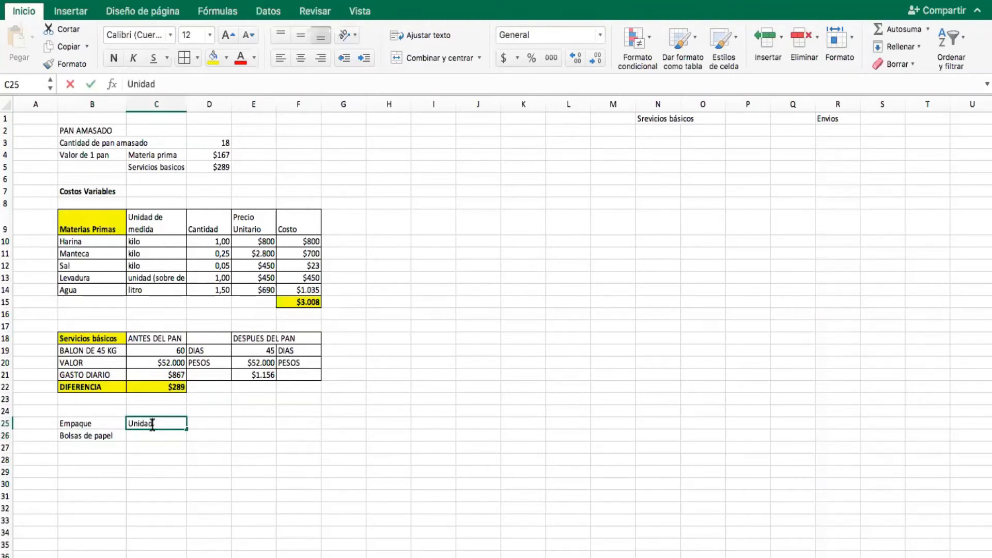
{"action": "type", "text": " de medida"}
{"action": "key", "text": "Return"}
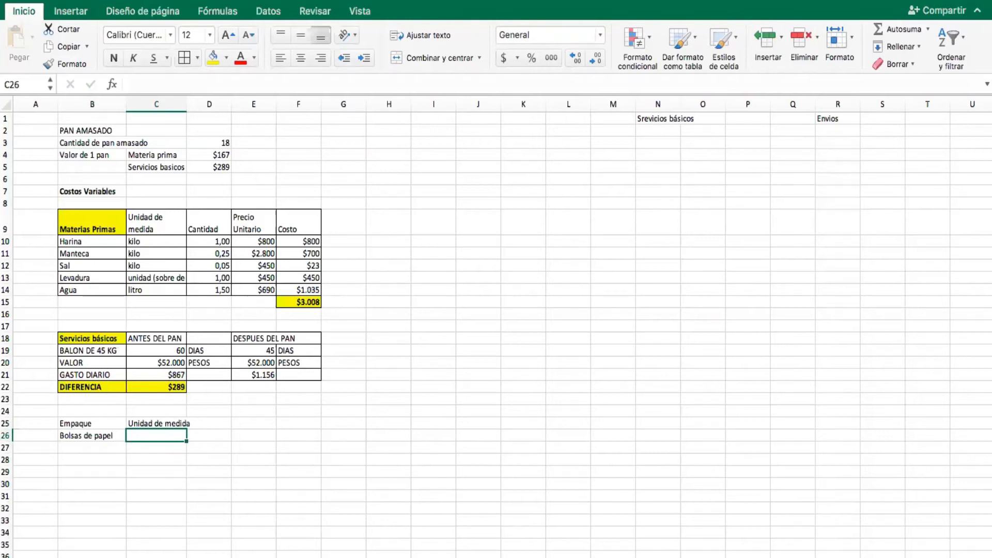
{"action": "type", "text": "u"}
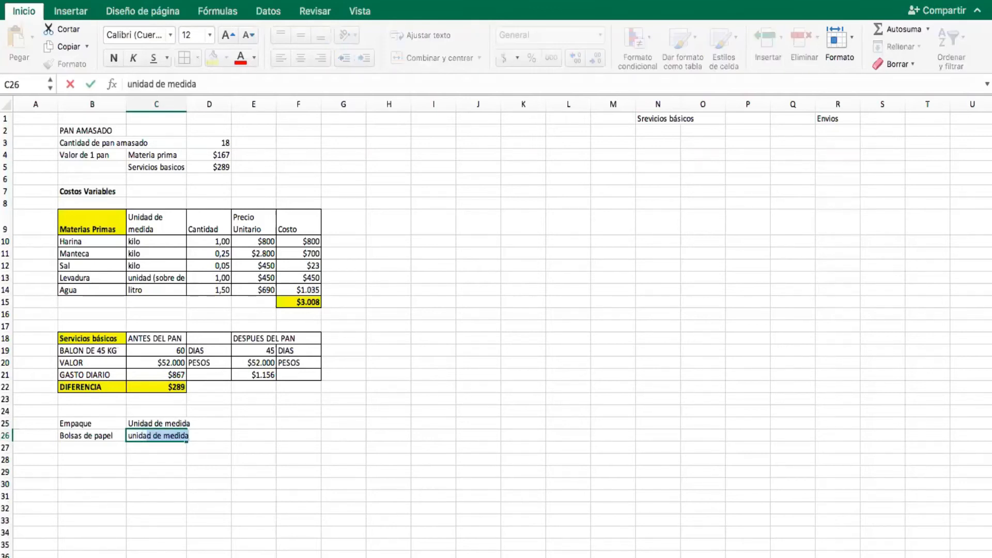
{"action": "type", "text": "nidad"}
{"action": "key", "text": "BackSpace"}
{"action": "key", "text": "Return"}
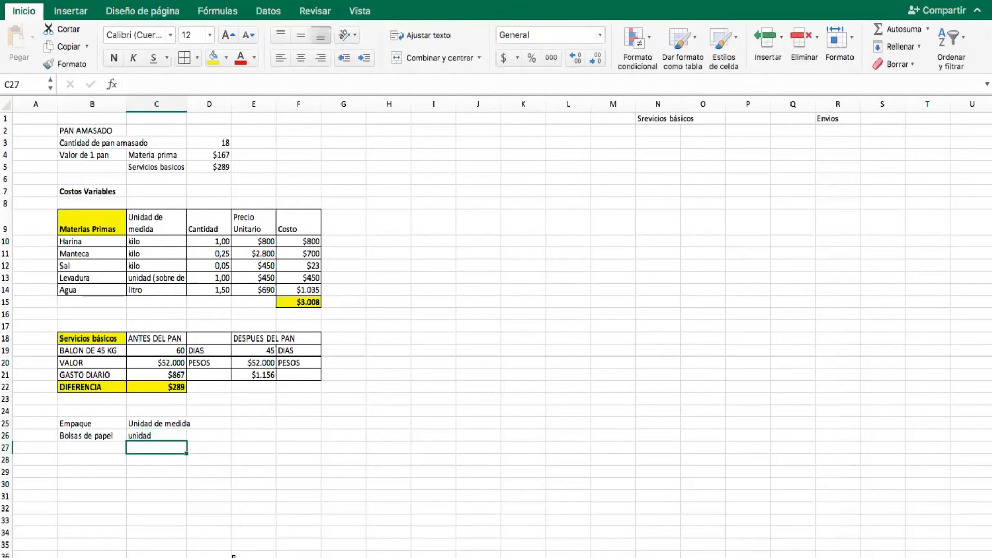
Add the heading "Cantidad" in D25 and enter a quantity of 4 for the paper bags in D26.
{"action": "left_click", "coordinate": [217, 433]}
{"action": "left_click", "coordinate": [220, 416]}
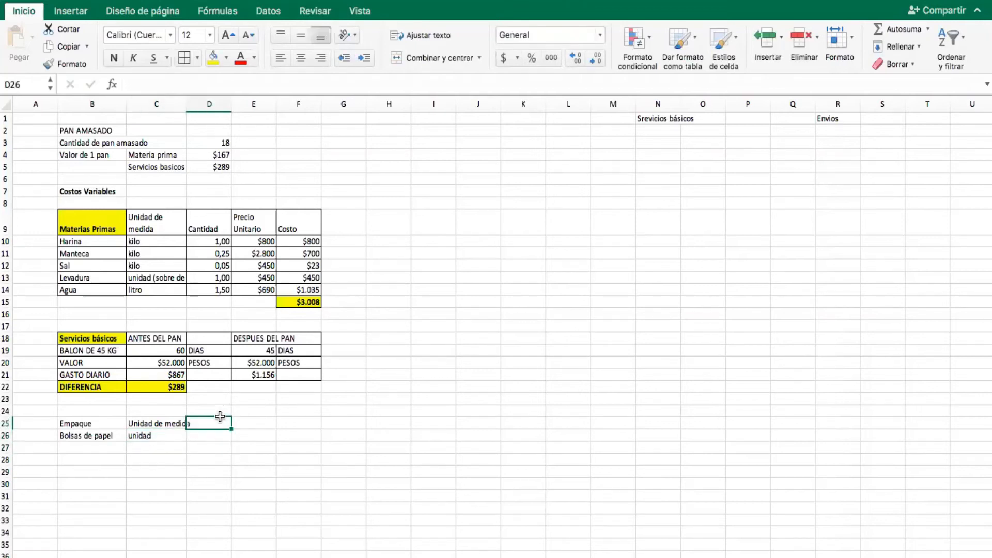
{"action": "type", "text": "Cantidad"}
{"action": "key", "text": "Return"}
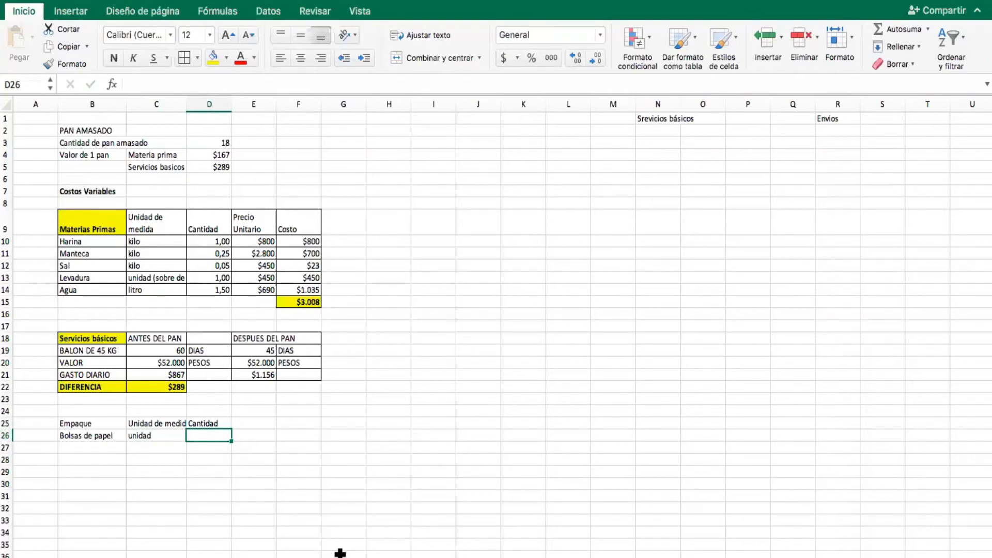
{"action": "type", "text": "4"}
{"action": "key", "text": "Tab"}
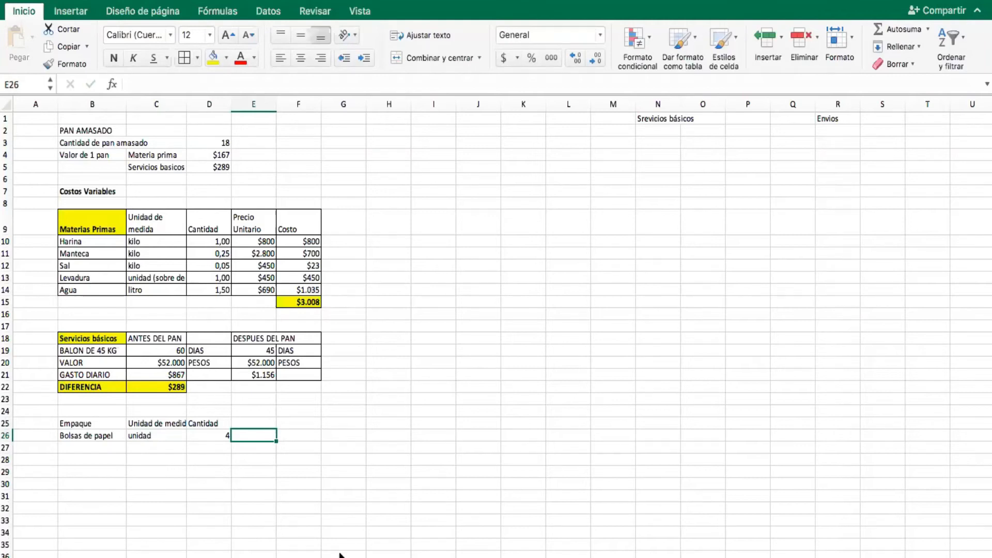
Add the heading "Precio Unitario" in E25 and enter a unit price of 10 in E26.
{"action": "left_click", "coordinate": [263, 423]}
{"action": "type", "text": "Precio"}
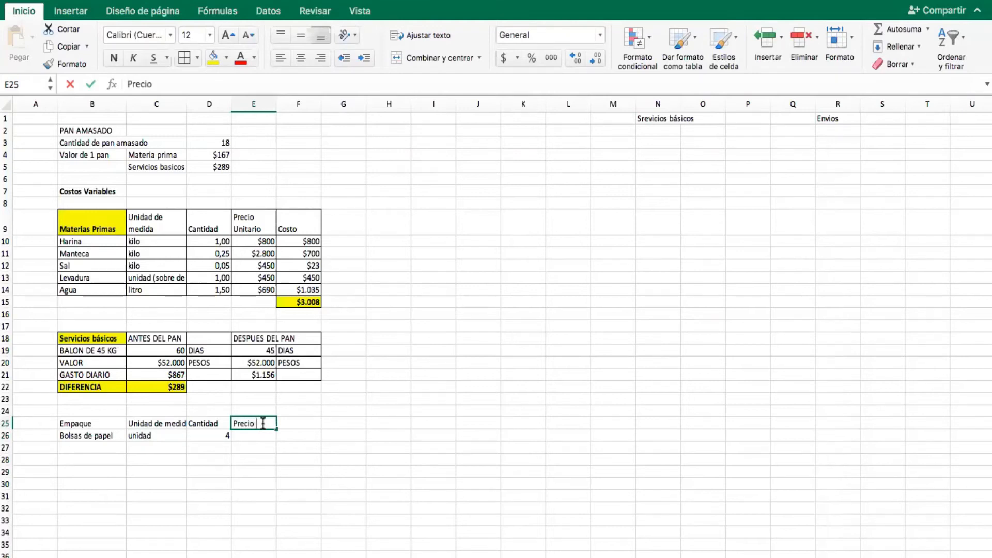
{"action": "type", "text": " Unitario"}
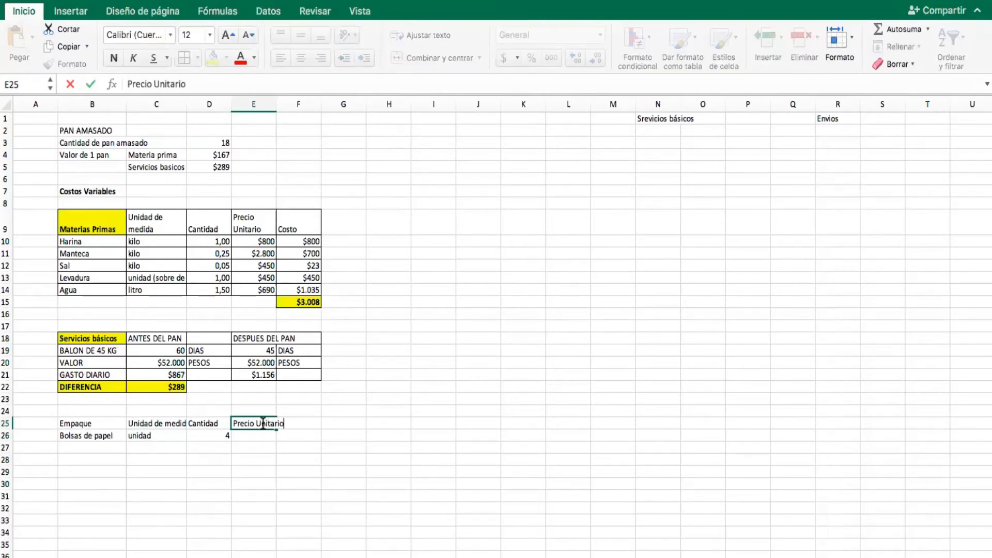
{"action": "key", "text": "Return"}
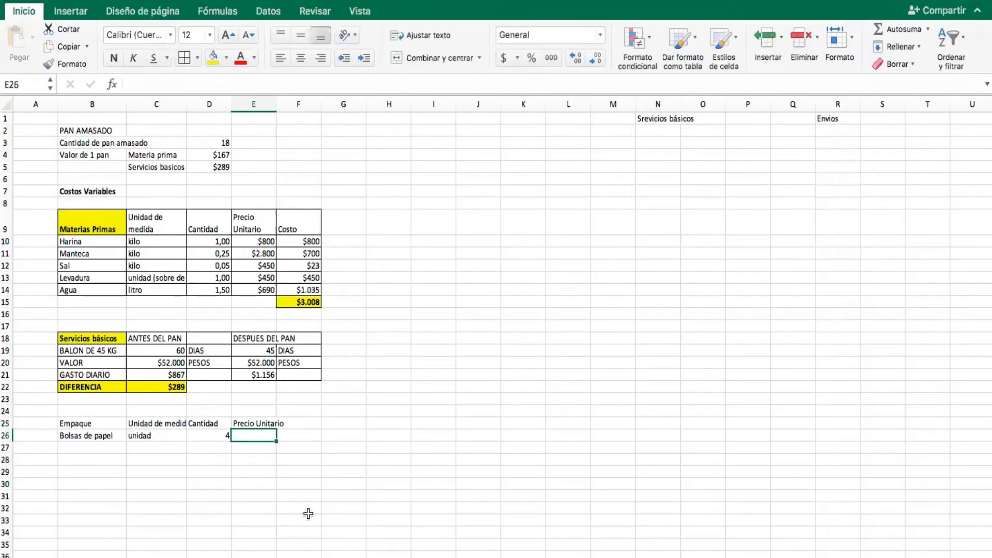
{"action": "type", "text": "1"}
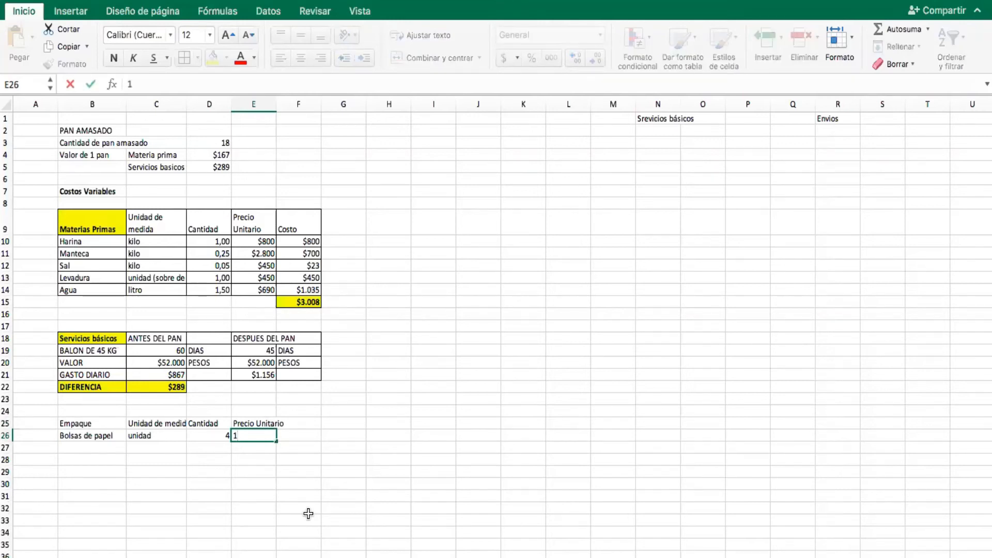
{"action": "type", "text": "0"}
{"action": "left_click", "coordinate": [329, 450]}
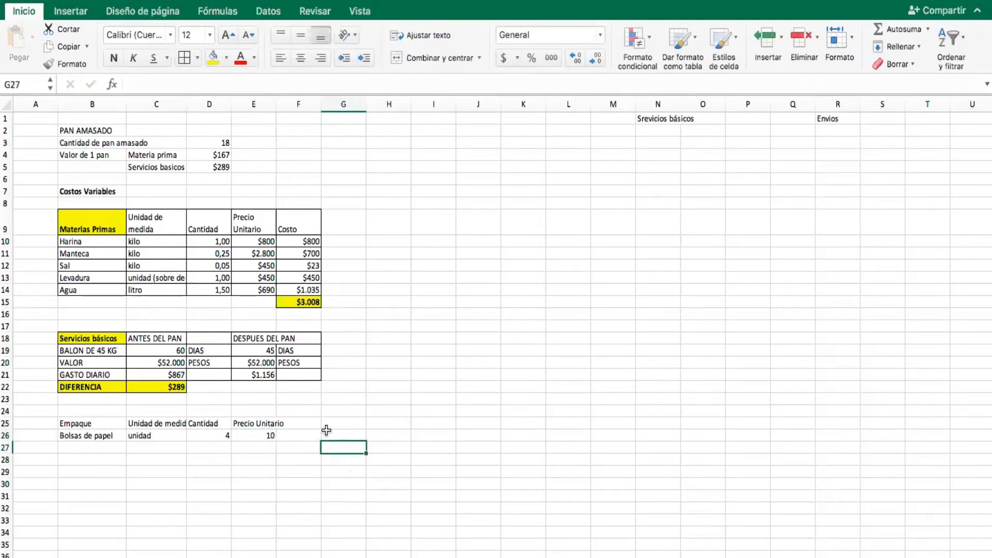
Add the heading "Costo" in F25 and calculate the paper bags' cost in F26 as E26 times D26.
{"action": "left_click", "coordinate": [309, 422]}
{"action": "type", "text": "Costo"}
{"action": "key", "text": "Return"}
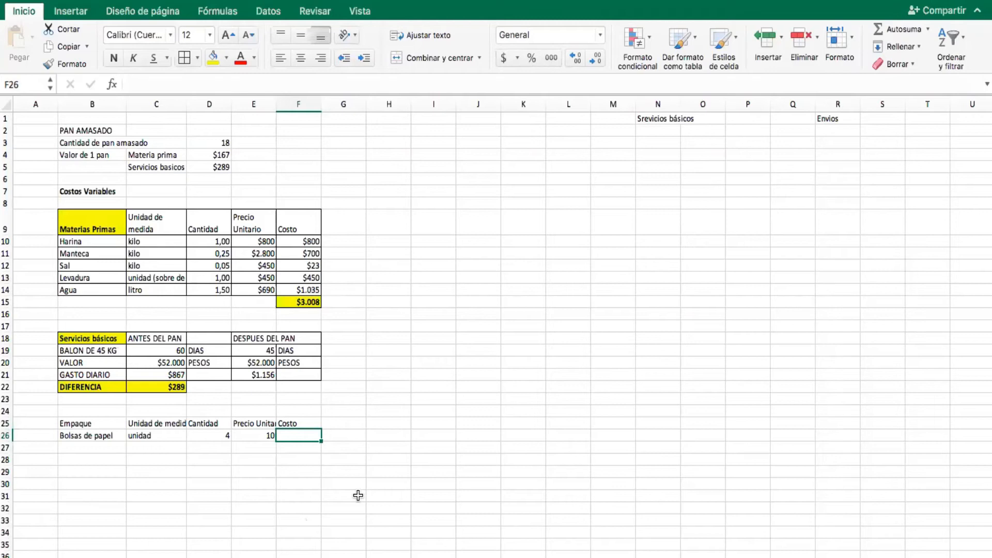
{"action": "type", "text": "="}
{"action": "key", "text": "Left"}
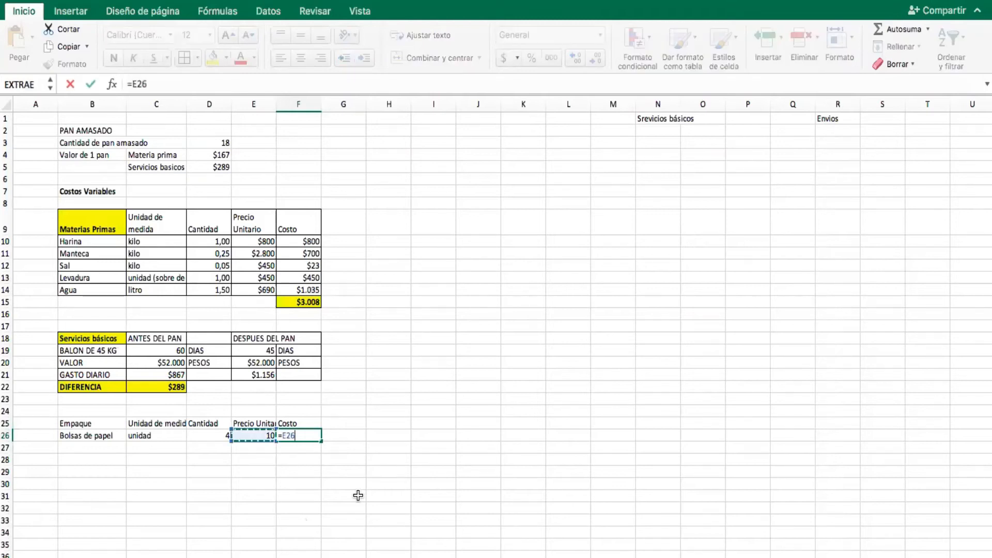
{"action": "type", "text": "*"}
{"action": "left_click", "coordinate": [199, 430]}
{"action": "key", "text": "Return"}
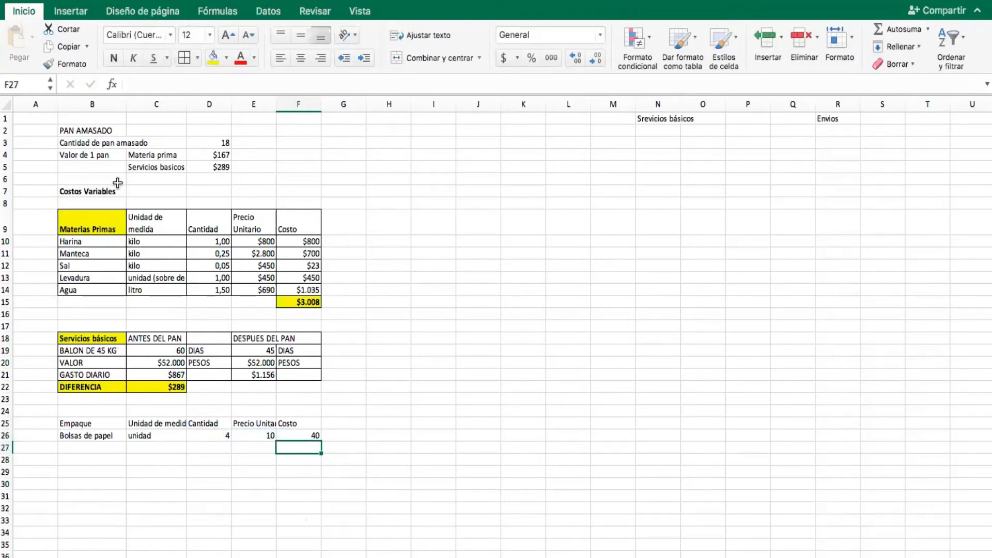
Insert a blank row at row 6, between the bread value summary and the "Costos Variables" heading.
{"action": "left_click", "coordinate": [8, 178]}
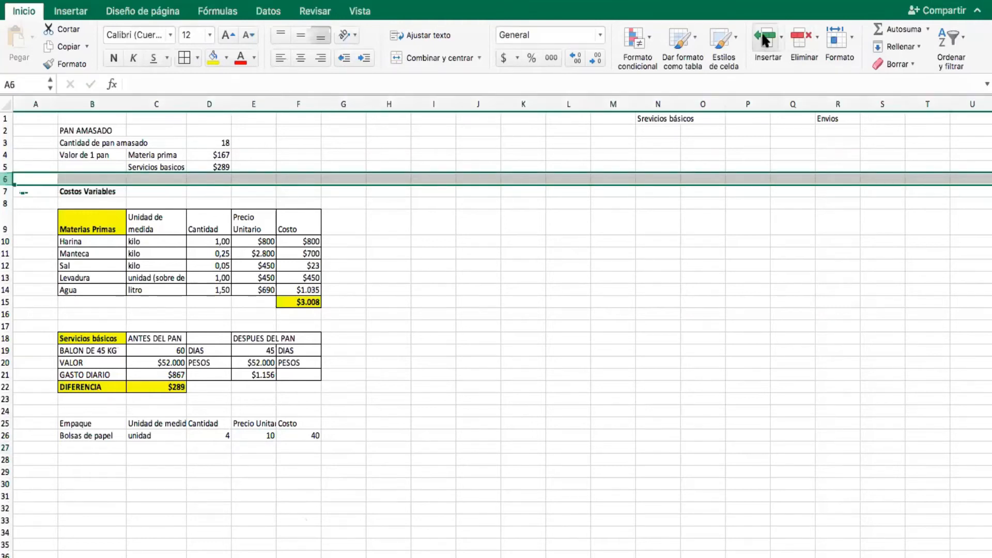
{"action": "left_click", "coordinate": [498, 284]}
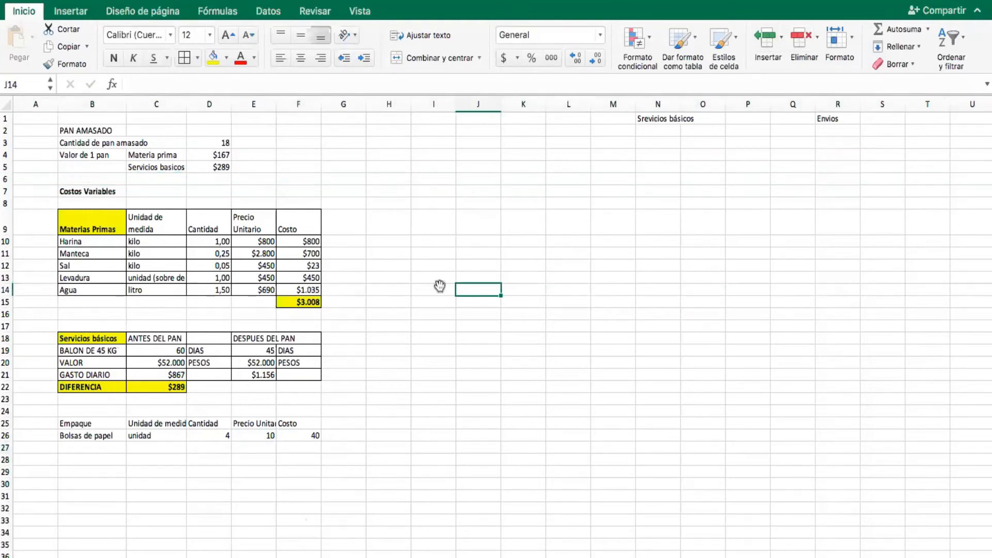
{"action": "left_click", "coordinate": [9, 179]}
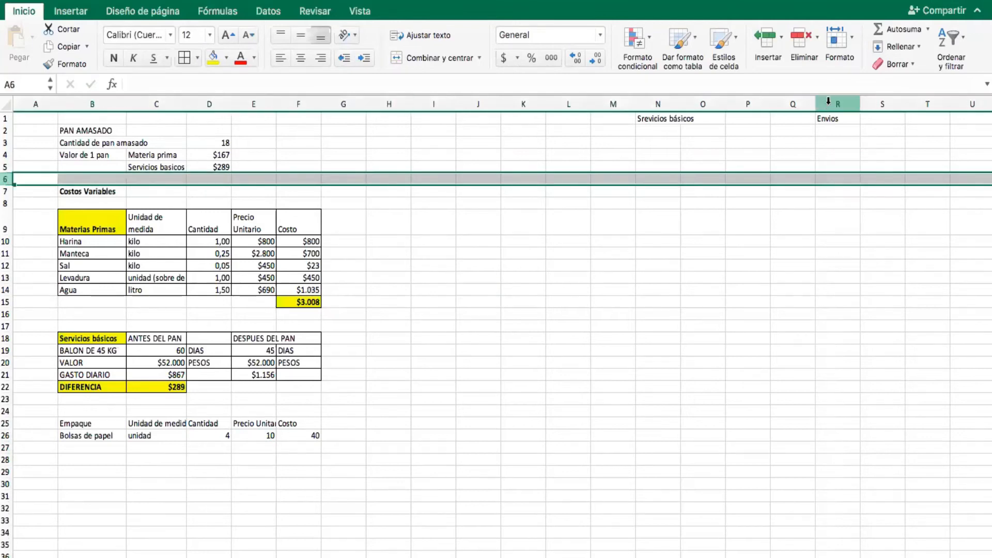
{"action": "left_click", "coordinate": [769, 44]}
{"action": "left_click", "coordinate": [518, 240]}
Add the label "Bolsas de papel" in C6 of the bread value summary.
{"action": "left_click", "coordinate": [149, 176]}
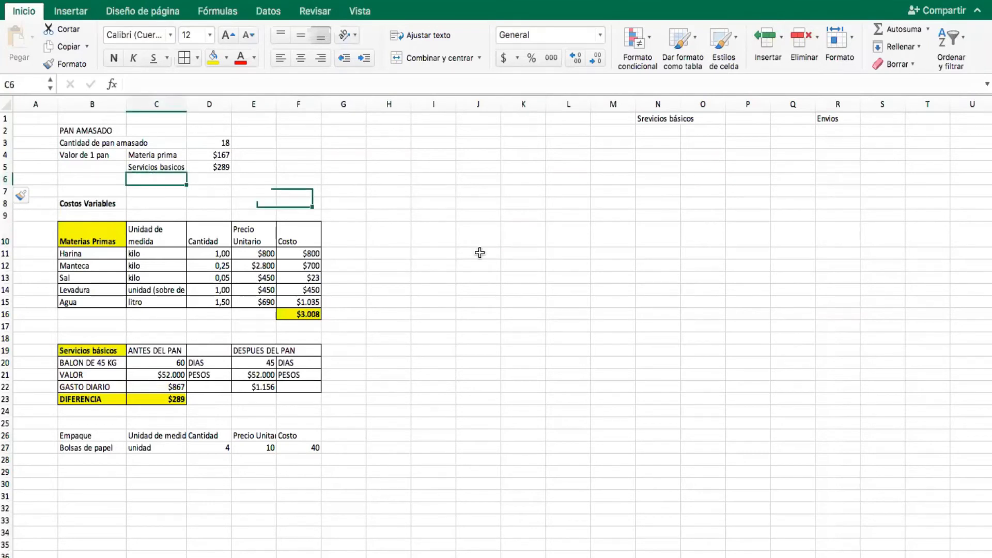
{"action": "type", "text": "Bolsas d"}
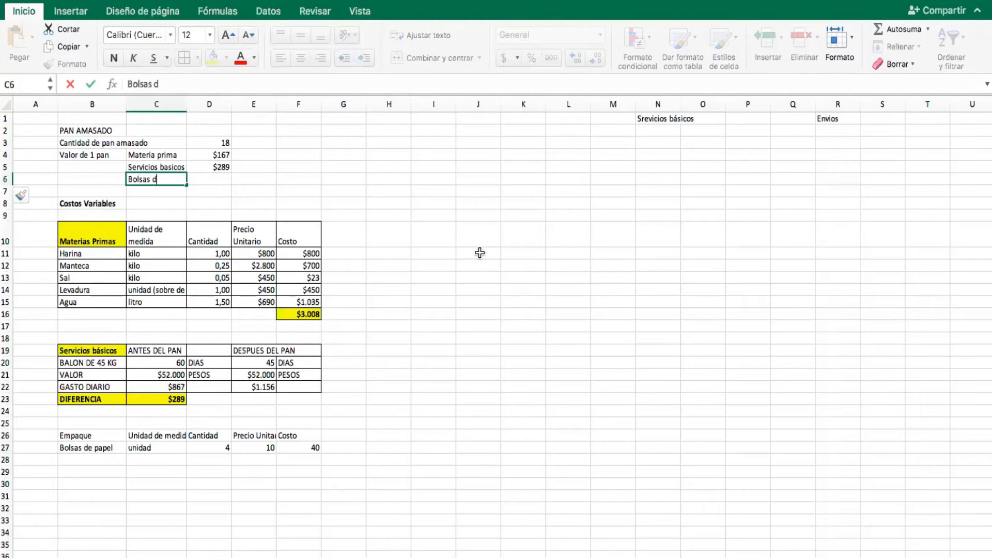
{"action": "type", "text": "e papel"}
{"action": "key", "text": "Tab"}
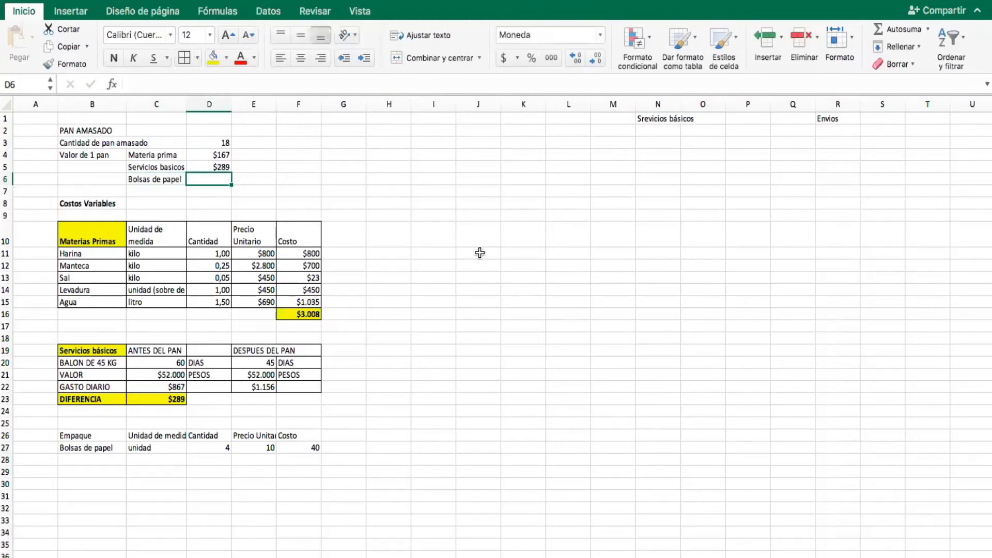
Fill the paper bags' cost cell F27 with yellow.
{"action": "left_click", "coordinate": [304, 445]}
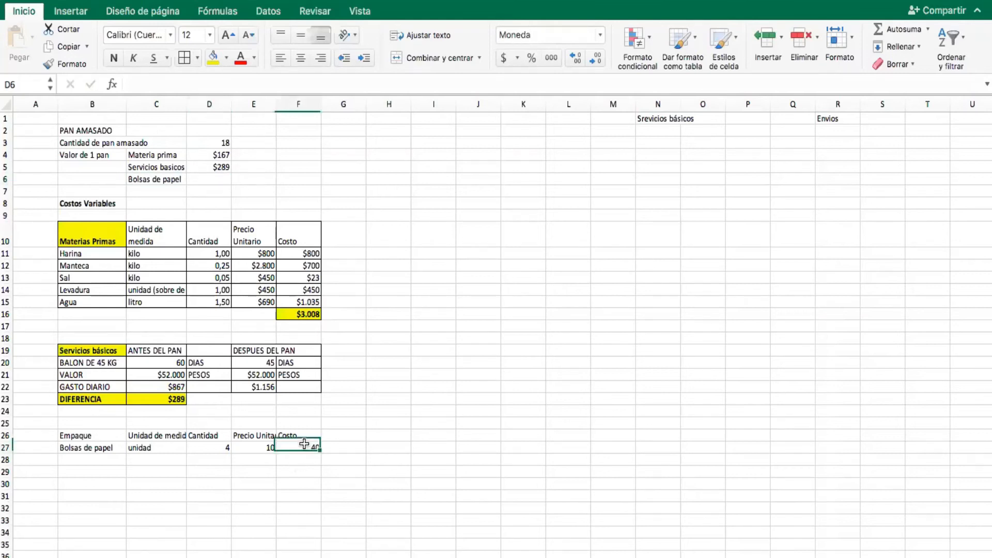
{"action": "left_click", "coordinate": [213, 58]}
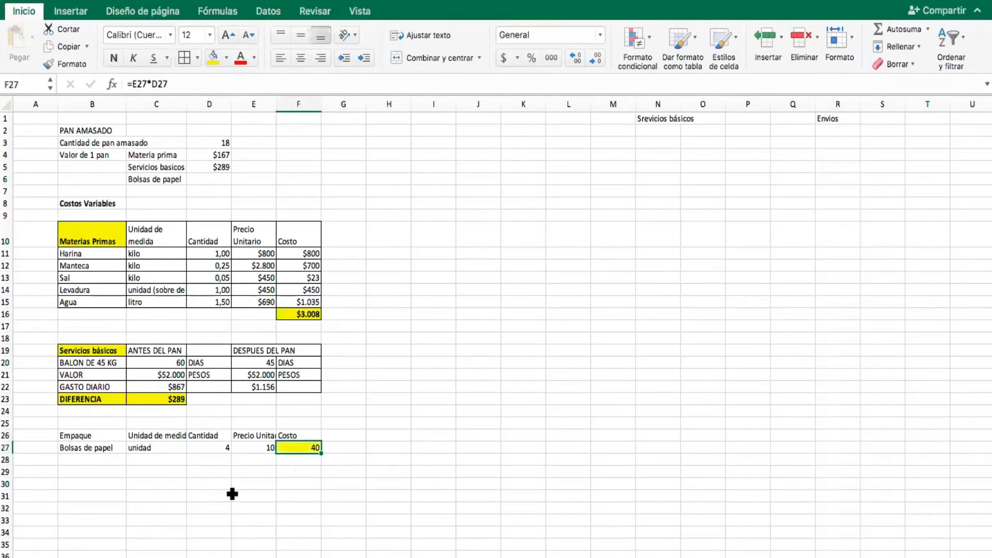
{"action": "left_click", "coordinate": [276, 488]}
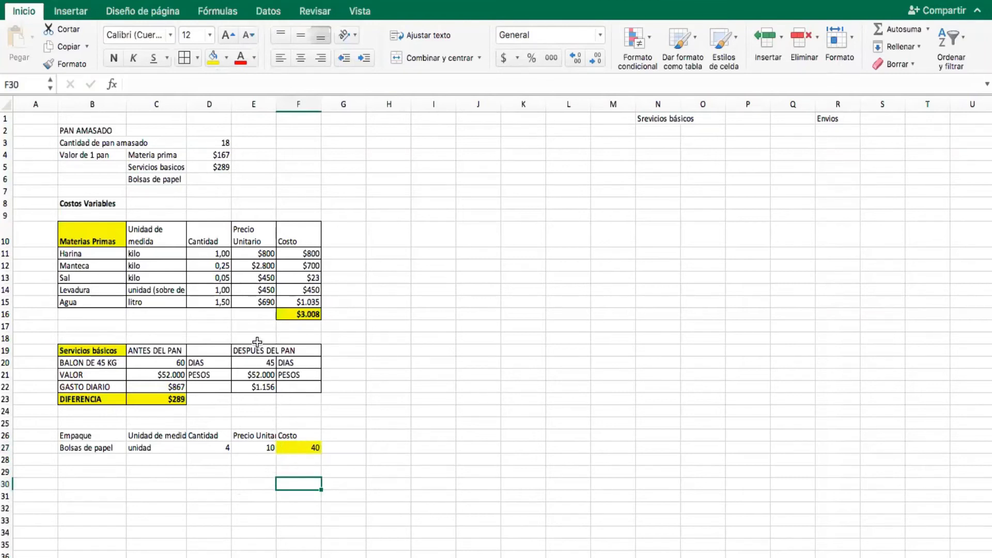
Copy the formatting of the raw materials total in F16 to the paper bags' cost in F27.
{"action": "left_click", "coordinate": [256, 374]}
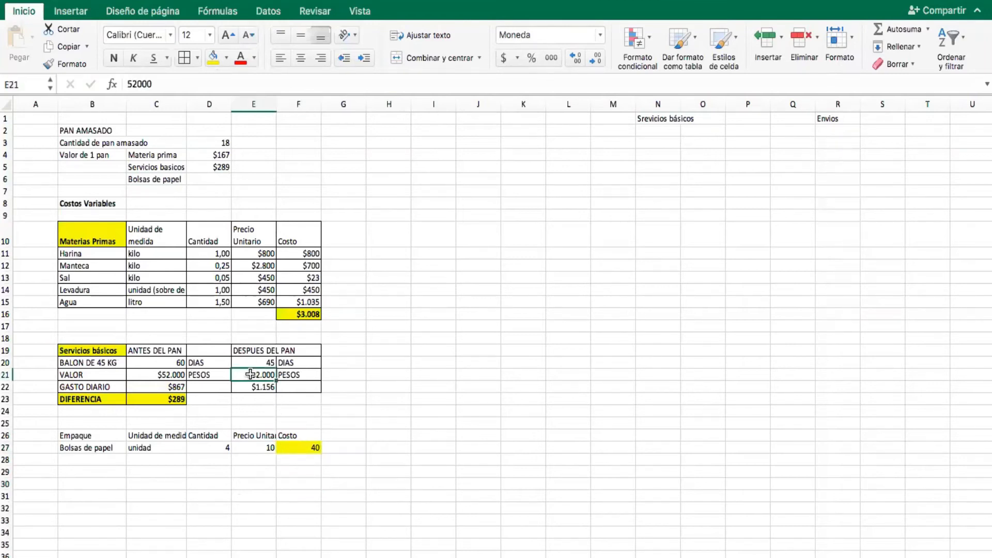
{"action": "left_click", "coordinate": [299, 312]}
{"action": "key", "text": "super+b"}
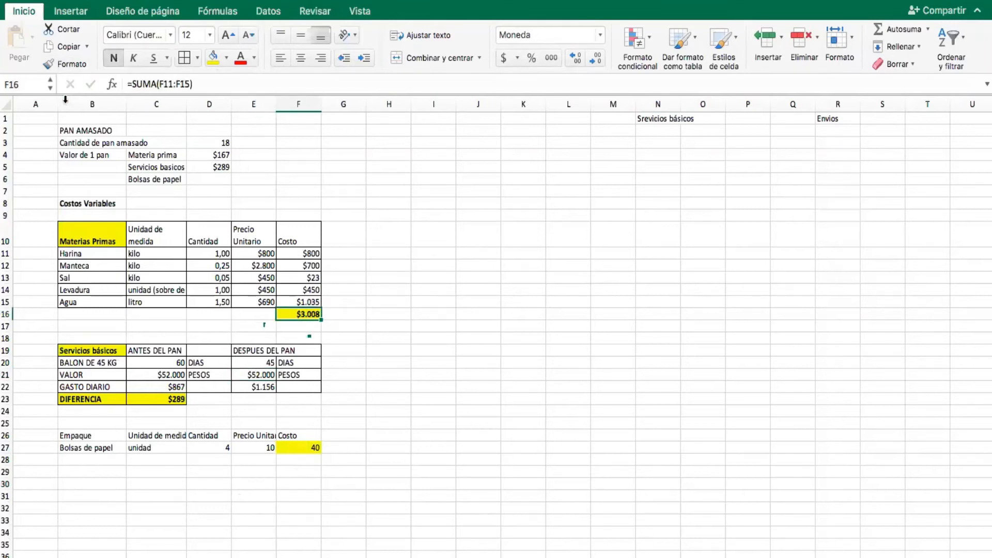
{"action": "left_click", "coordinate": [66, 64]}
{"action": "left_click", "coordinate": [301, 449]}
{"action": "left_click", "coordinate": [297, 530]}
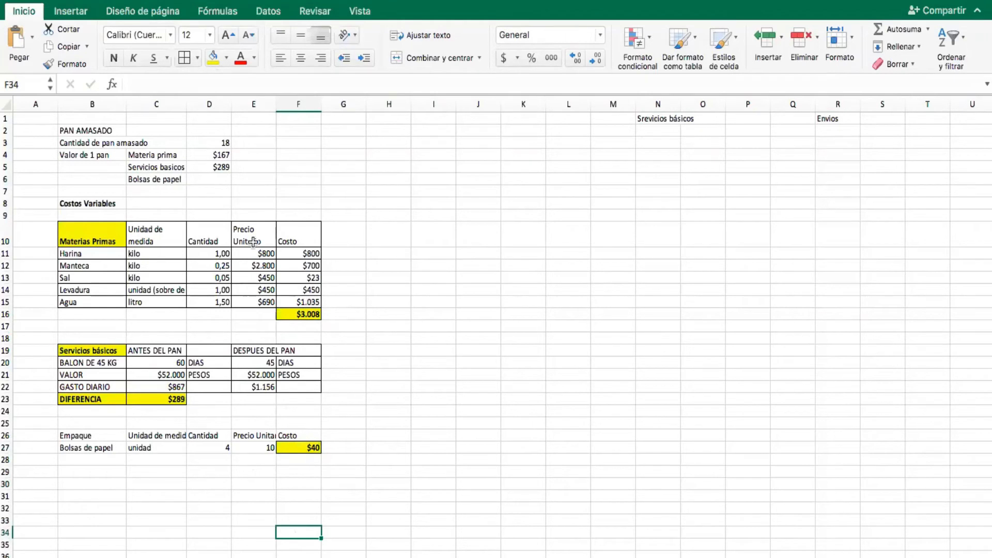
Link the "Bolsas de papel" value in D6 to the paper bags' cost with the formula =F27.
{"action": "left_click", "coordinate": [208, 178]}
{"action": "type", "text": "="}
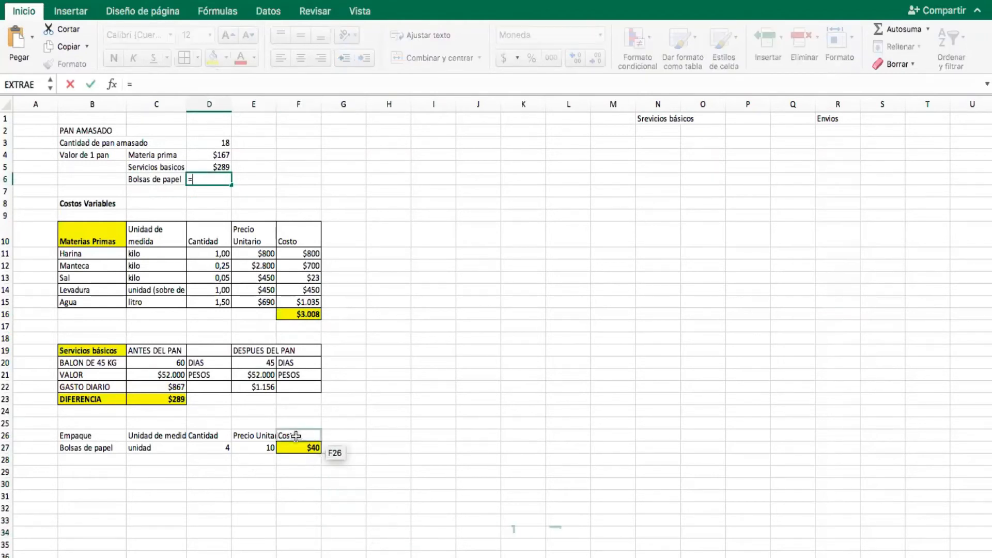
{"action": "left_click", "coordinate": [296, 447]}
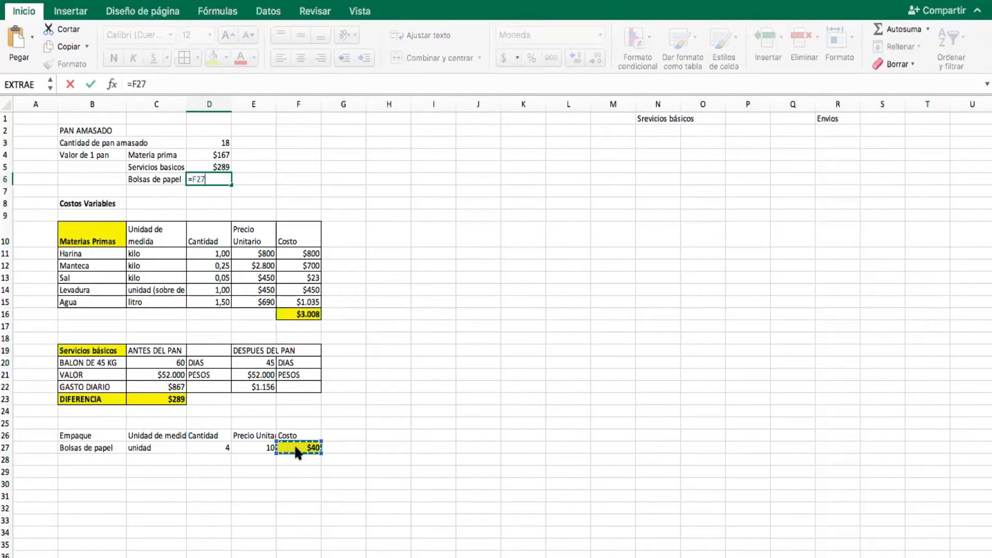
{"action": "key", "text": "Return"}
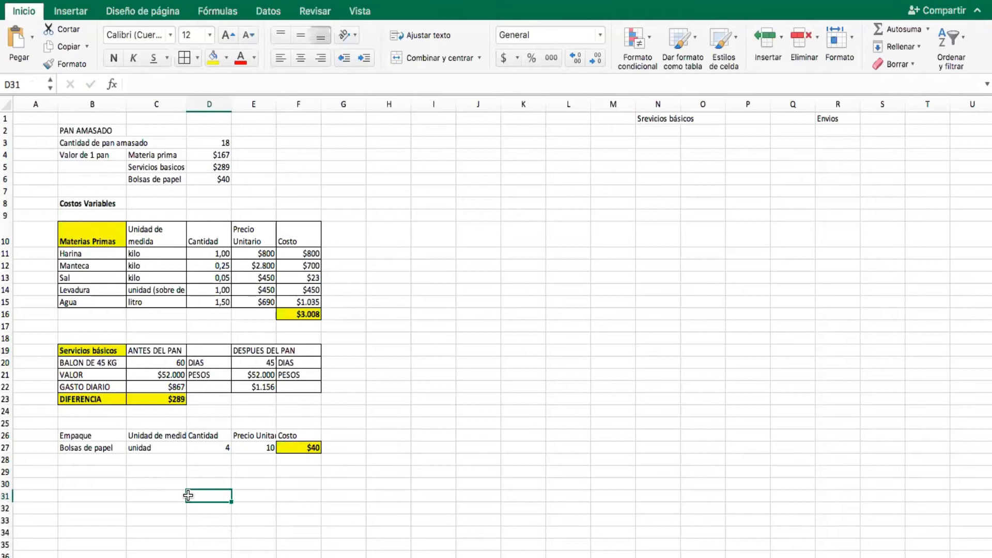
Fill the "Empaque" heading in B26 with yellow.
{"action": "left_click", "coordinate": [104, 468]}
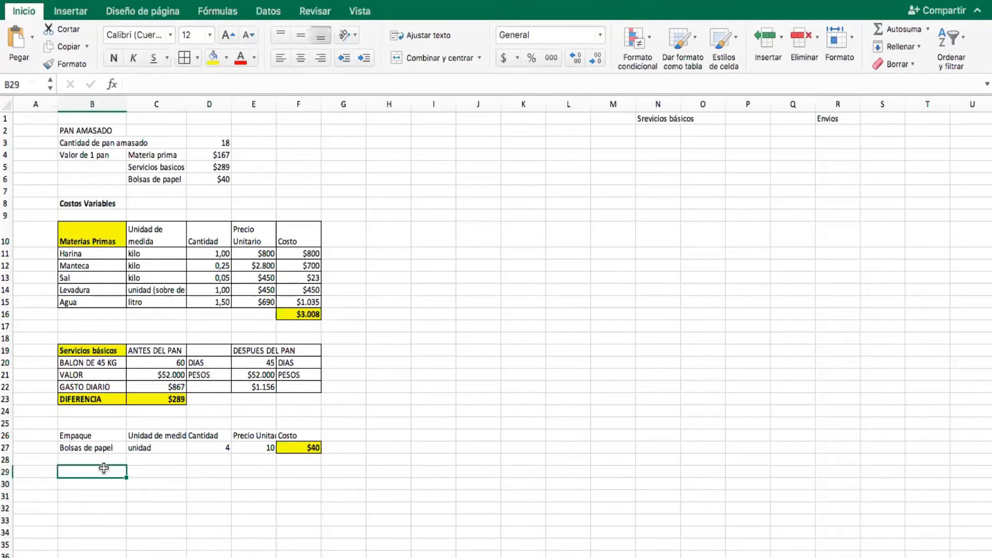
{"action": "left_click", "coordinate": [82, 439]}
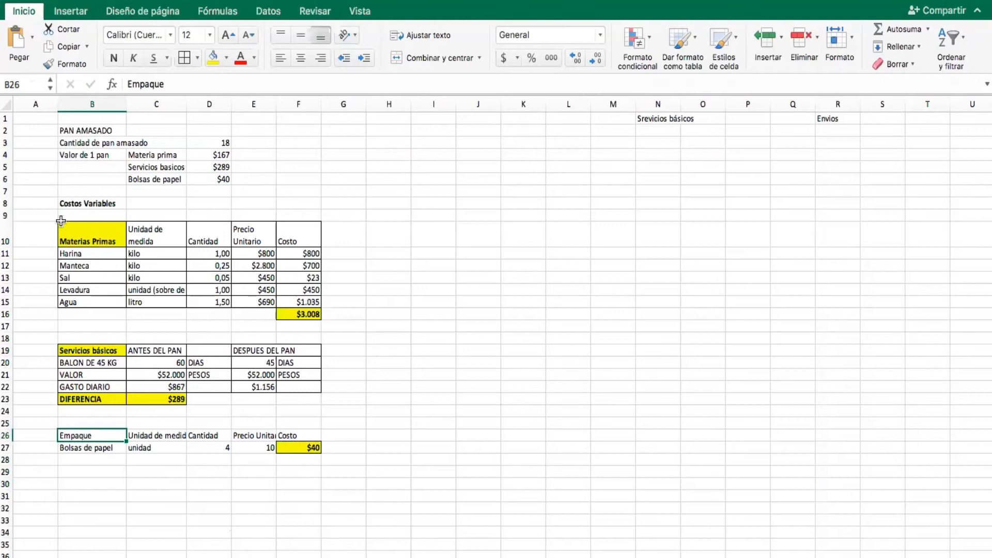
{"action": "left_click", "coordinate": [211, 58]}
{"action": "left_click", "coordinate": [89, 535]}
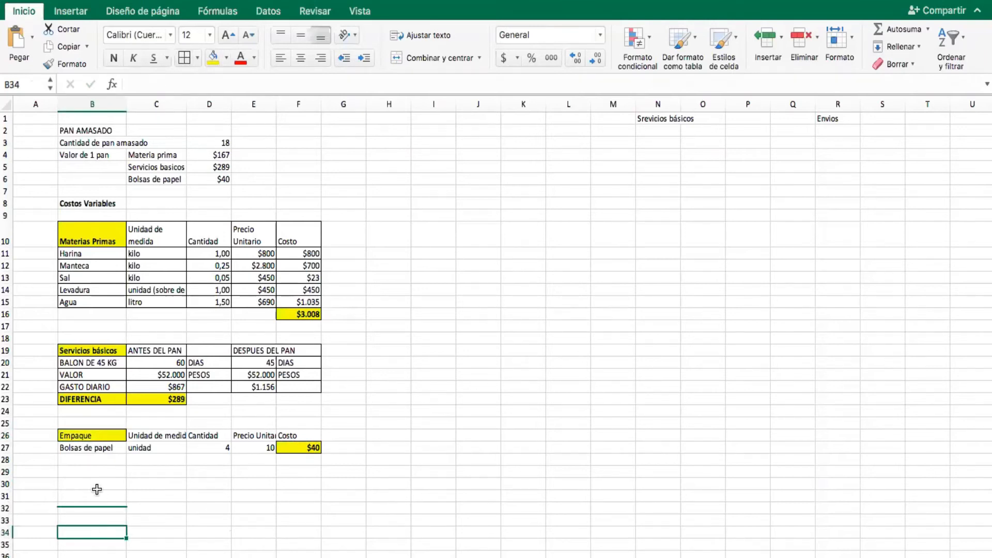
{"action": "left_click", "coordinate": [97, 472]}
Apply borders to all cells of the packaging table, B26:F27.
{"action": "left_click_drag", "start_coordinate": [90, 436], "coordinate": [295, 447]}
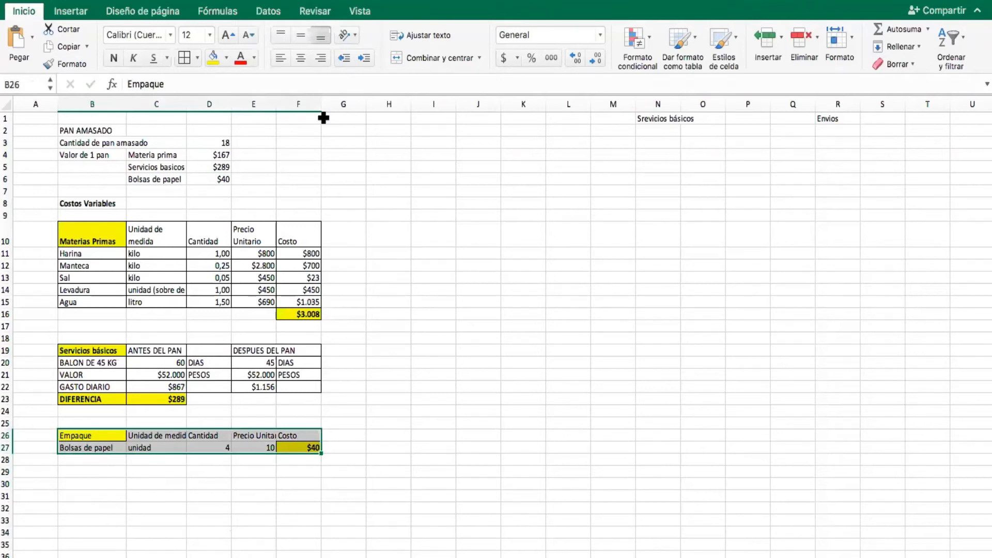
{"action": "left_click", "coordinate": [185, 58]}
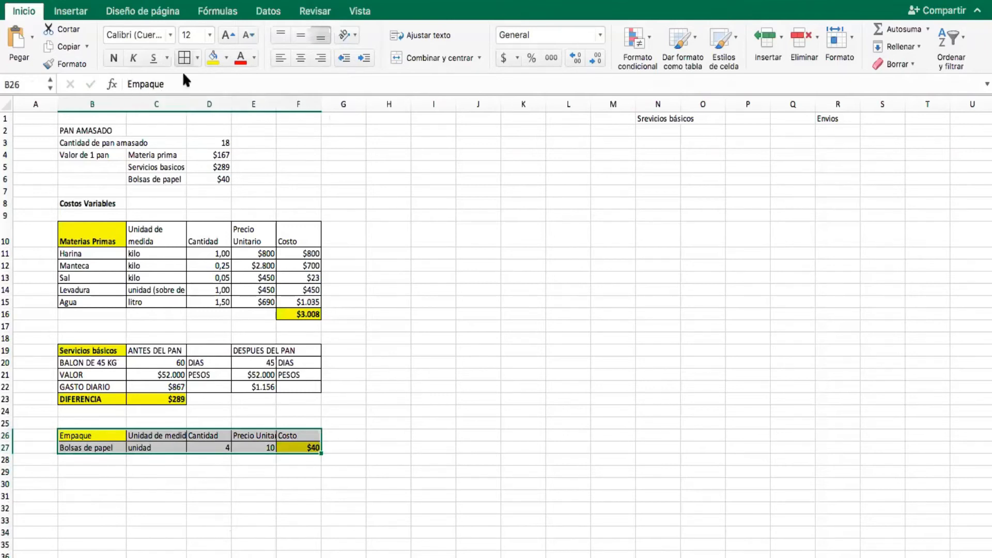
{"action": "left_click", "coordinate": [79, 488]}
Add the section heading "Envio, Despacho" in B29, below the packaging table.
{"action": "left_click", "coordinate": [81, 476]}
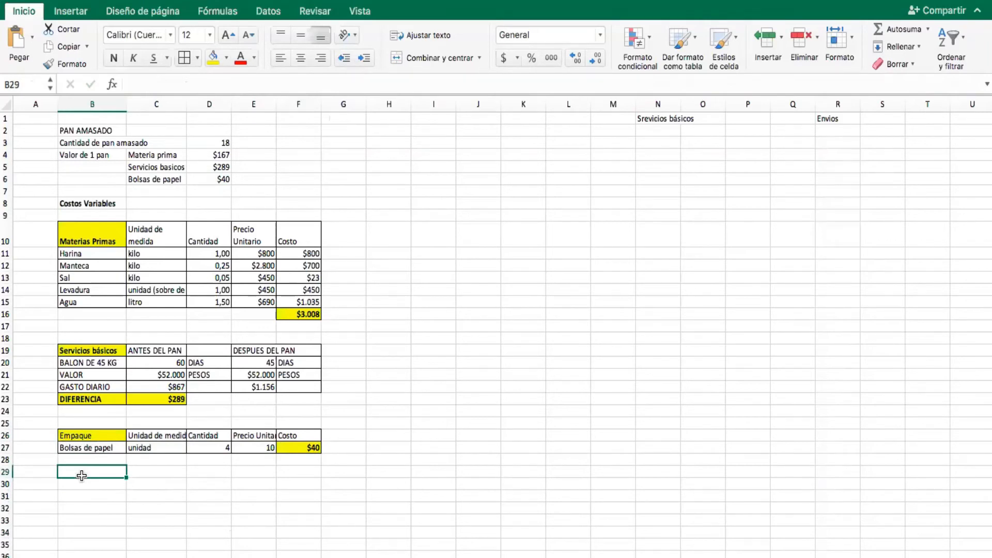
{"action": "type", "text": "En"}
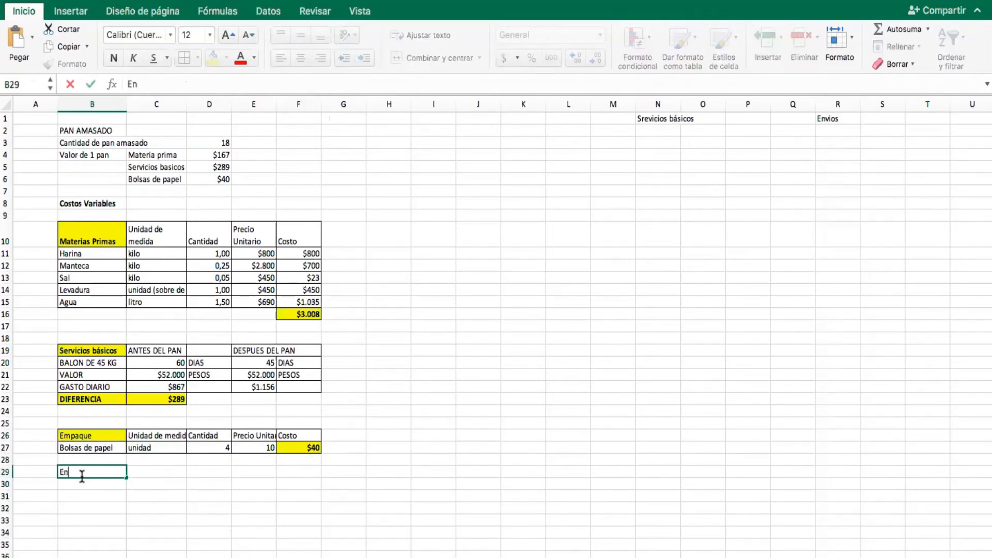
{"action": "type", "text": "vio, Despacho"}
{"action": "key", "text": "Return"}
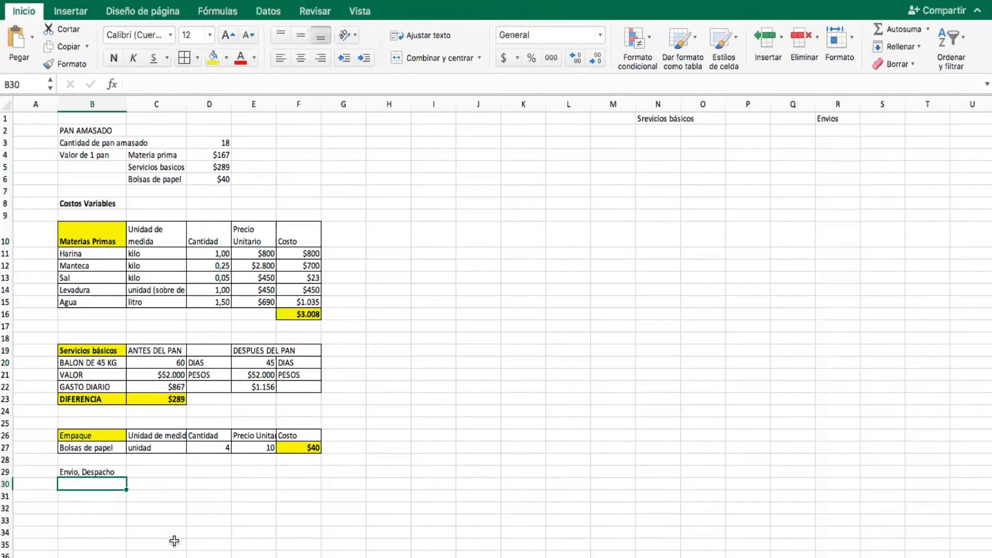
{"action": "left_click", "coordinate": [158, 473]}
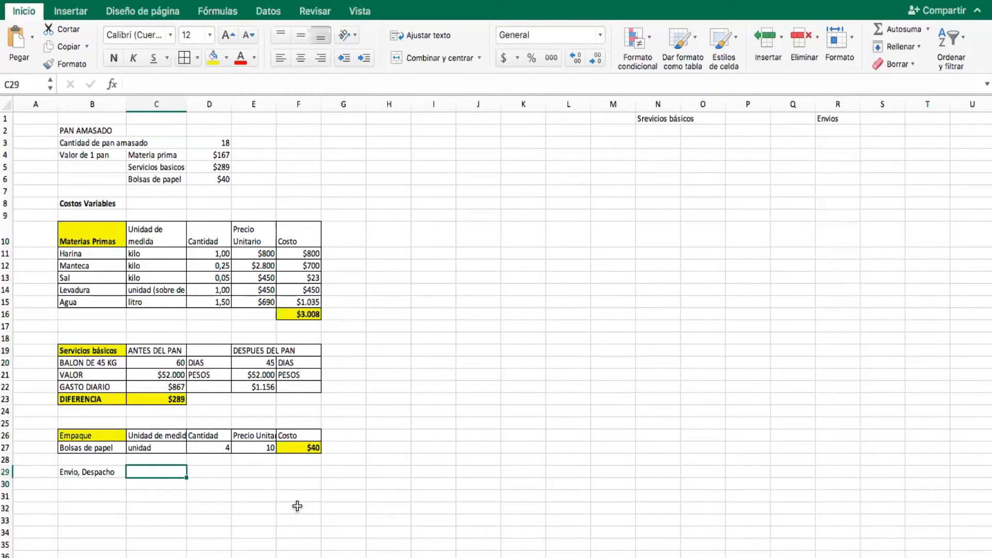
Enter "Combustible" in B31 as the first shipping cost item.
{"action": "left_click", "coordinate": [89, 495]}
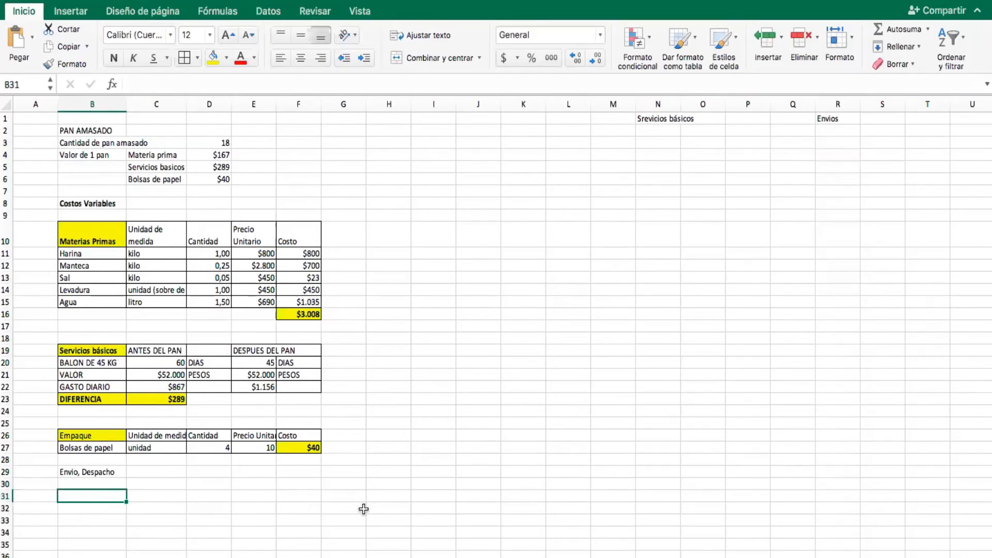
{"action": "type", "text": "Combus"}
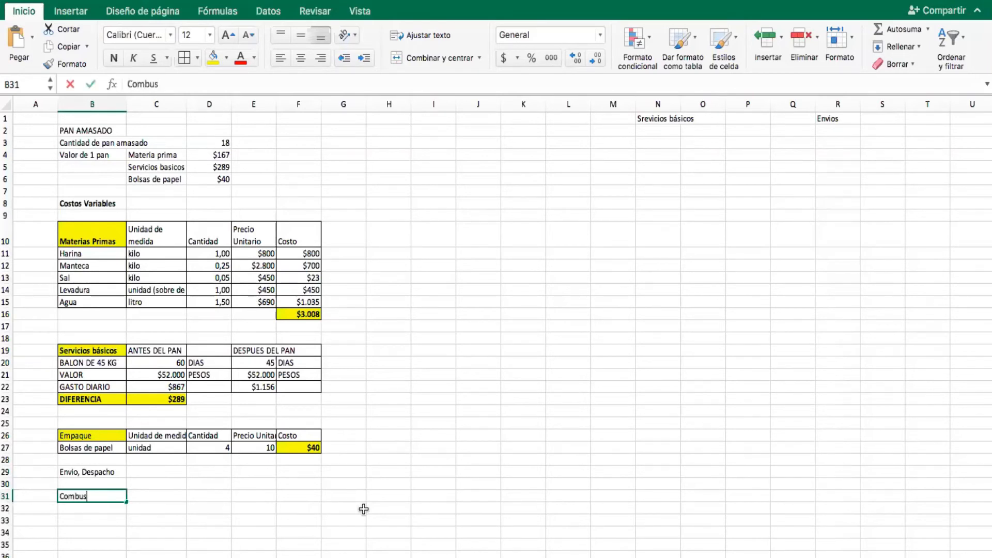
{"action": "type", "text": "tible"}
{"action": "key", "text": "Return"}
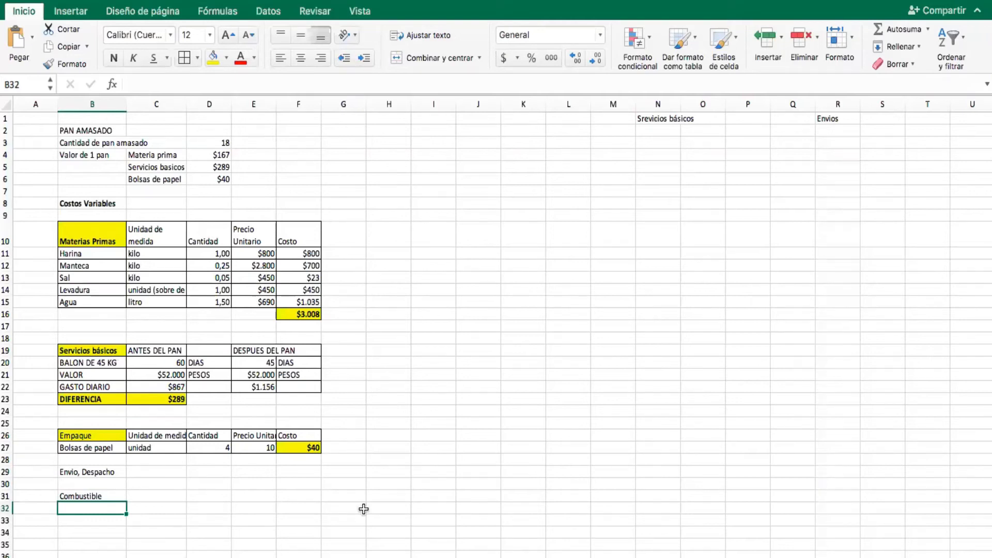
Enter "Mantencion del vehiculo" in B32 as a shipping cost item, correcting the spelling of "vehiculo".
{"action": "type", "text": "Mantencio"}
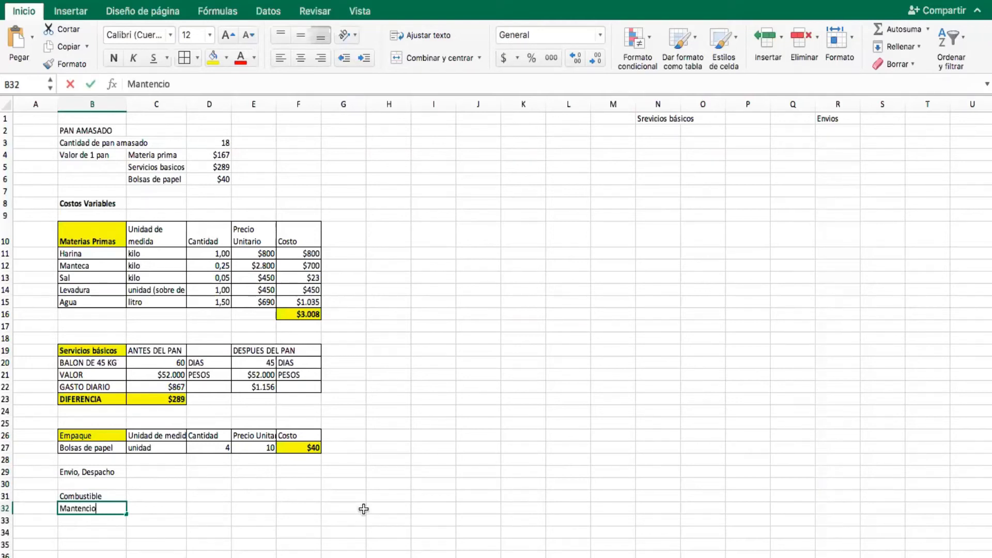
{"action": "type", "text": "n del ve"}
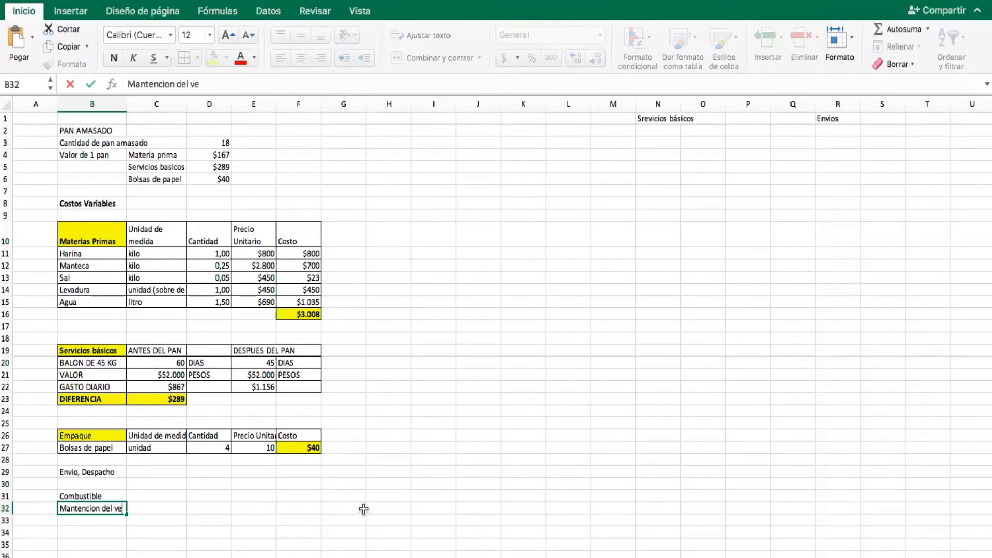
{"action": "type", "text": "iculo"}
{"action": "key", "text": "Return"}
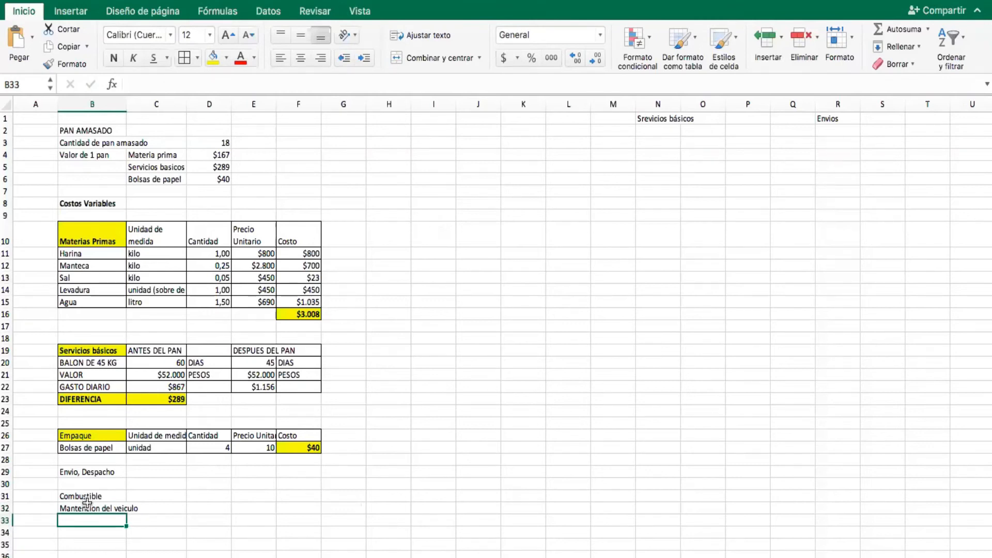
{"action": "left_click", "coordinate": [87, 504]}
{"action": "left_click", "coordinate": [196, 82]}
{"action": "type", "text": "h"}
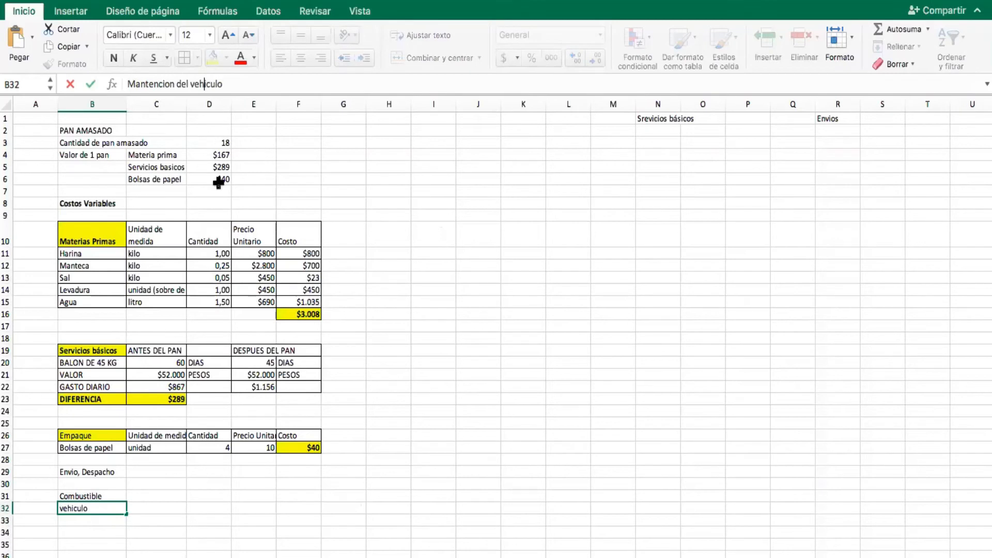
{"action": "left_click", "coordinate": [111, 530]}
Add the shipping cost items "Peajes" in B33 and "Estacionamiento" in B34.
{"action": "left_click", "coordinate": [102, 515]}
{"action": "type", "text": "Peajes"}
{"action": "key", "text": "Return"}
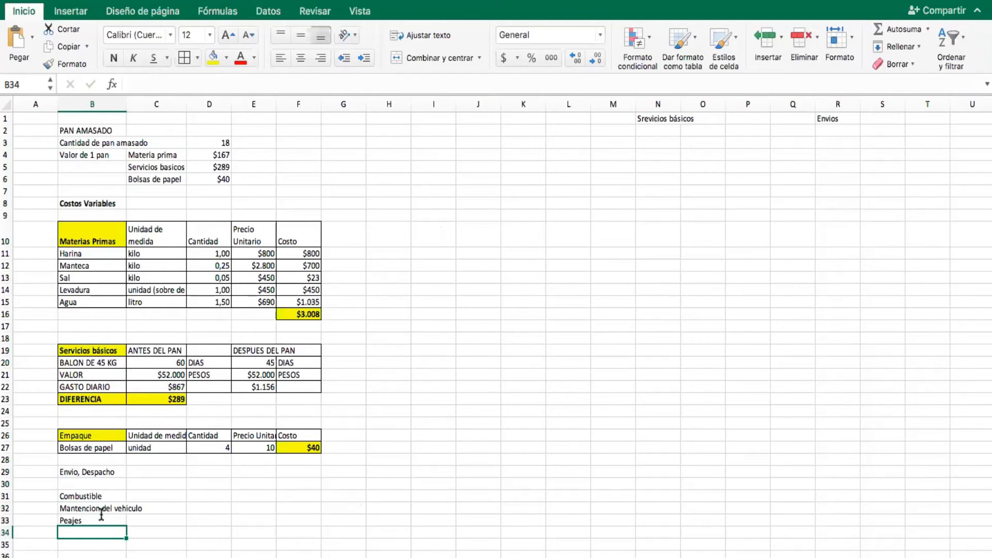
{"action": "type", "text": "Estaciona"}
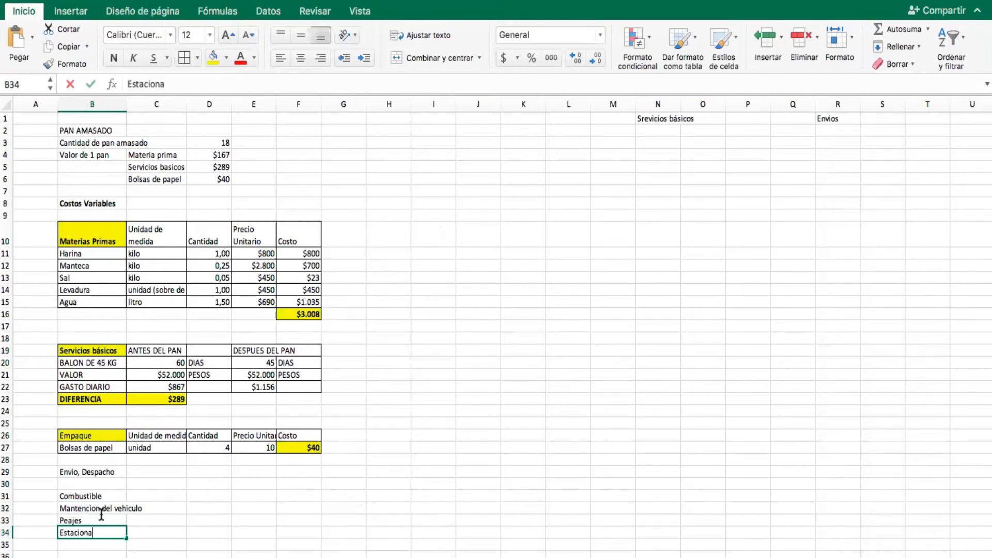
{"action": "type", "text": "miento"}
{"action": "key", "text": "Return"}
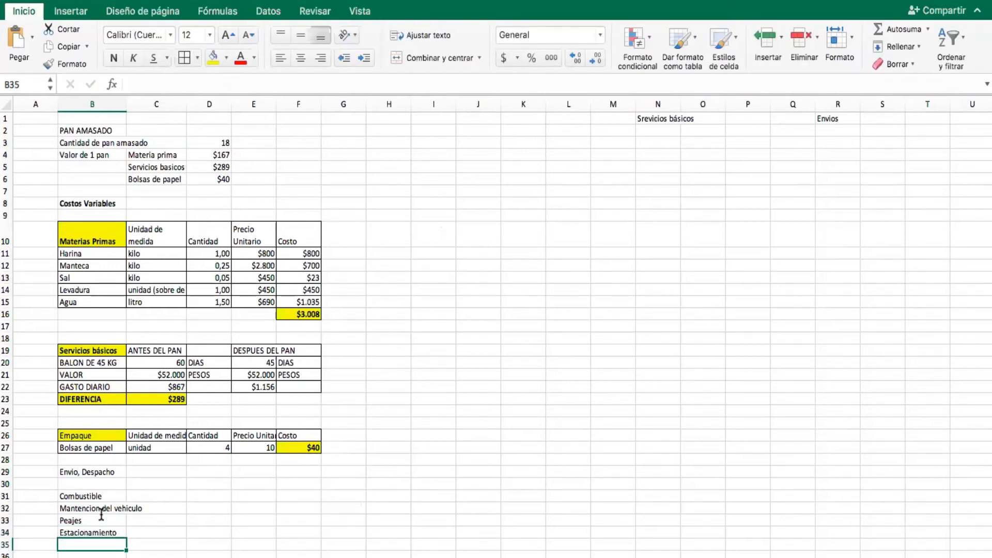
Enter "HH" in B35 as the last shipping cost item.
{"action": "type", "text": "HH"}
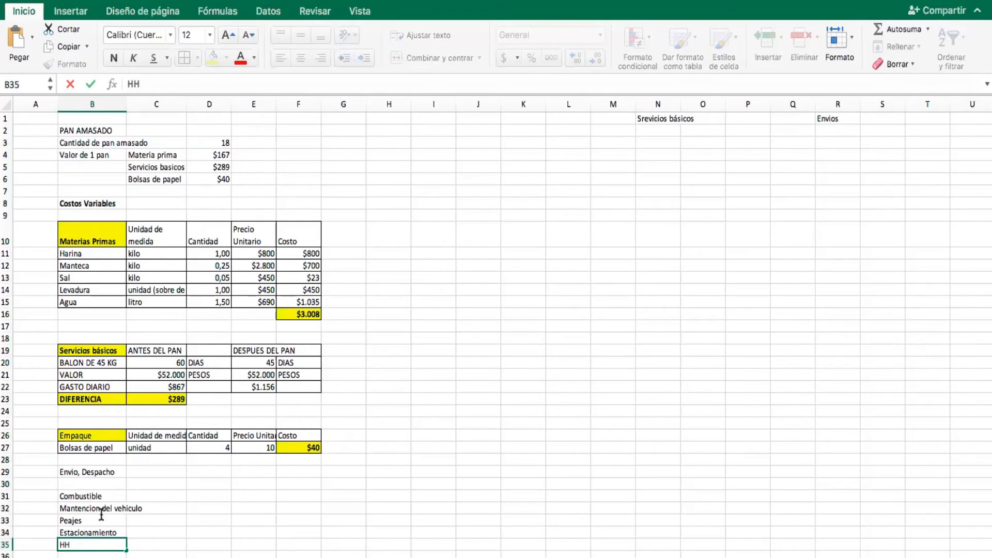
{"action": "left_click", "coordinate": [162, 539]}
Move the "Envio, Despacho" heading down to B30, directly above its items, and fill it with yellow.
{"action": "left_click", "coordinate": [75, 471]}
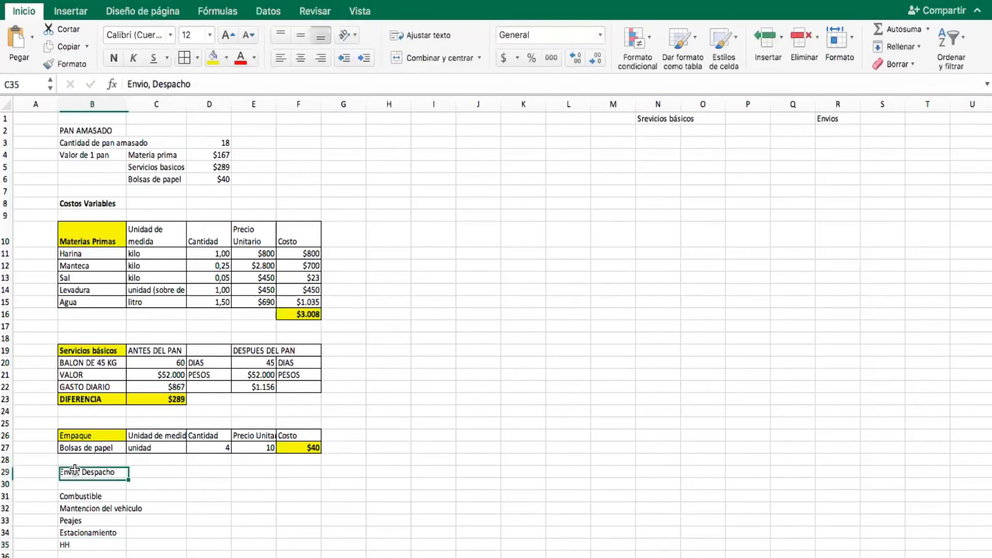
{"action": "left_click_drag", "start_coordinate": [109, 475], "coordinate": [108, 487]}
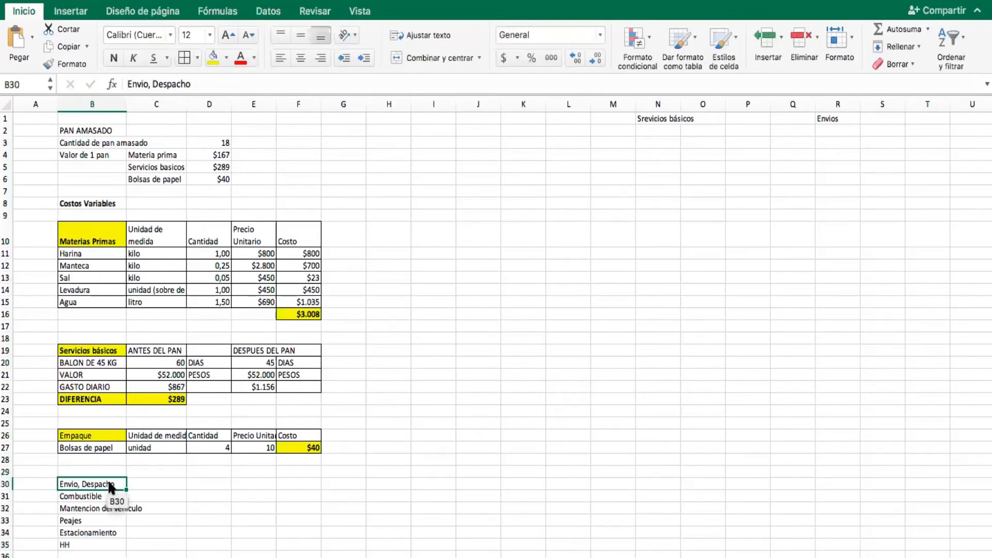
{"action": "left_click", "coordinate": [212, 53]}
{"action": "left_click", "coordinate": [169, 532]}
{"action": "left_click", "coordinate": [97, 553]}
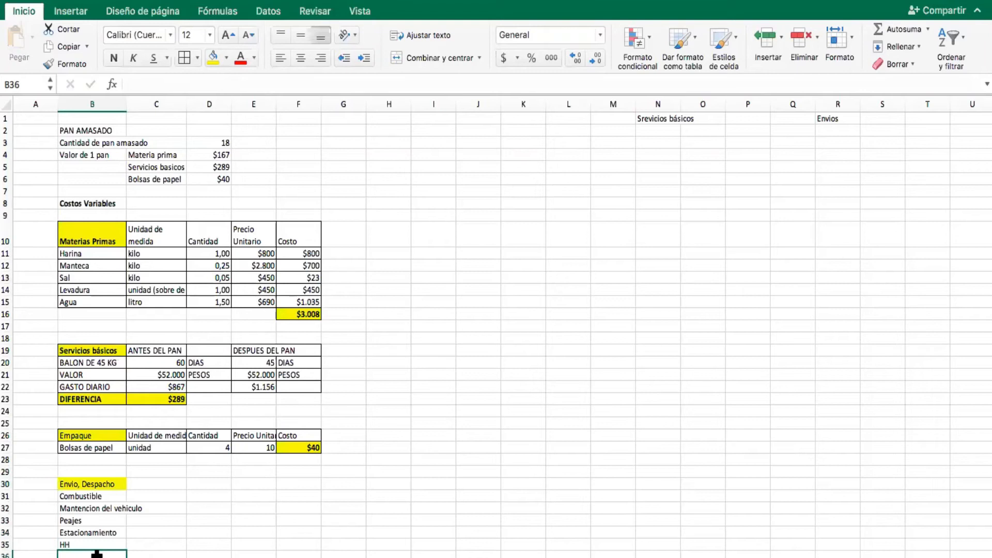
{"action": "key", "text": "Up"}
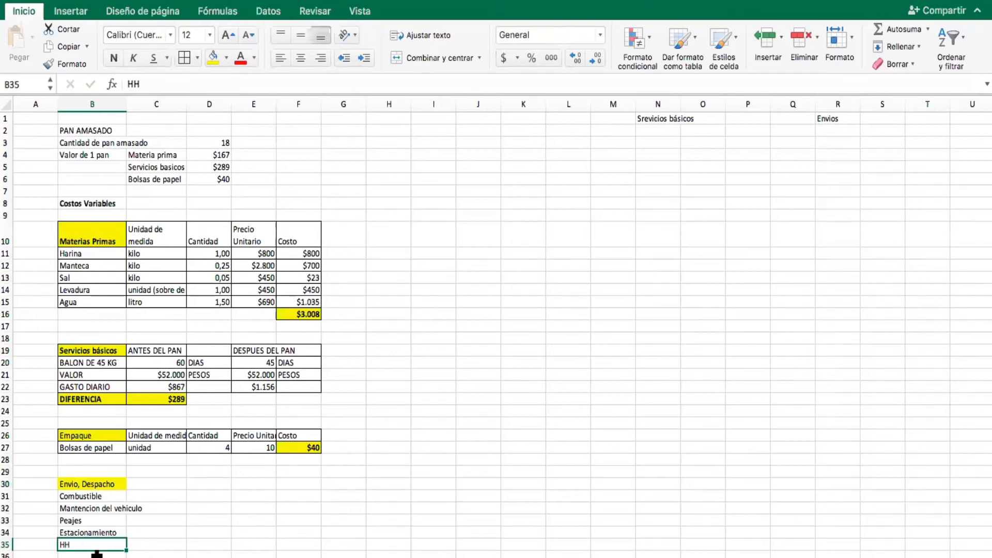
Move the items "Estacionamiento" and "HH" down one row, to B35 and B36.
{"action": "left_click", "coordinate": [161, 495]}
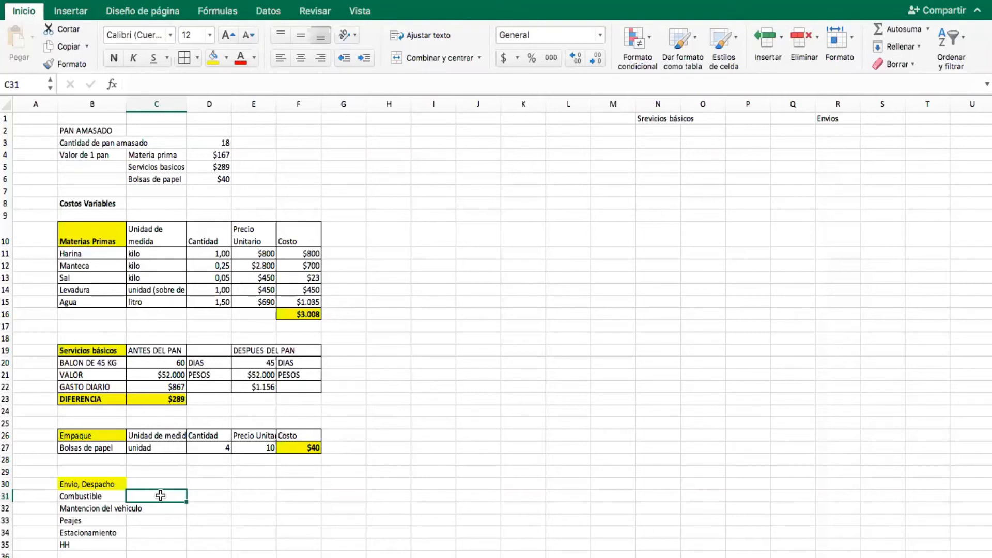
{"action": "left_click", "coordinate": [89, 497]}
{"action": "left_click_drag", "start_coordinate": [90, 506], "coordinate": [106, 549]}
{"action": "left_click", "coordinate": [200, 550]}
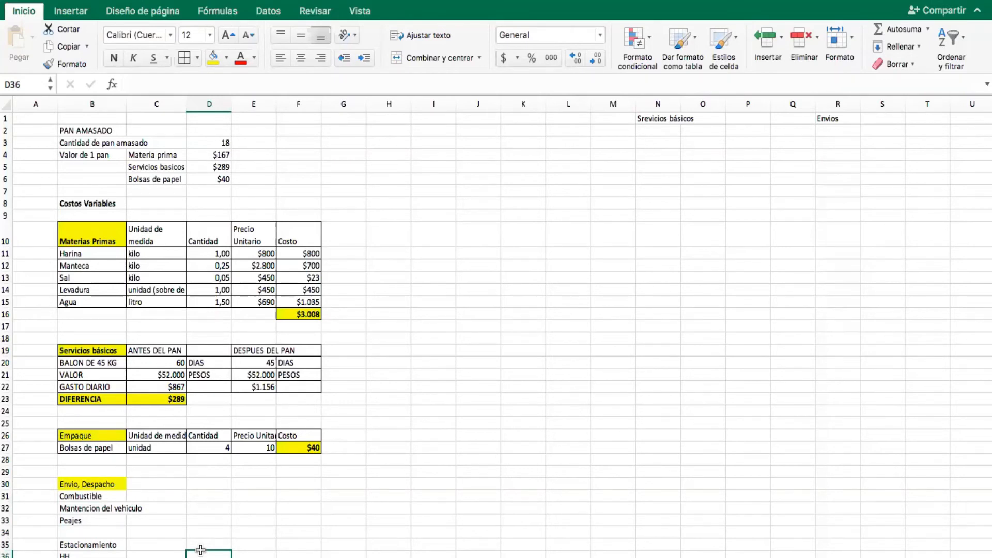
Insert a row above "Mantencion del vehiculo" and enter "km subida" in B32 under "Combustible".
{"action": "left_click", "coordinate": [158, 495]}
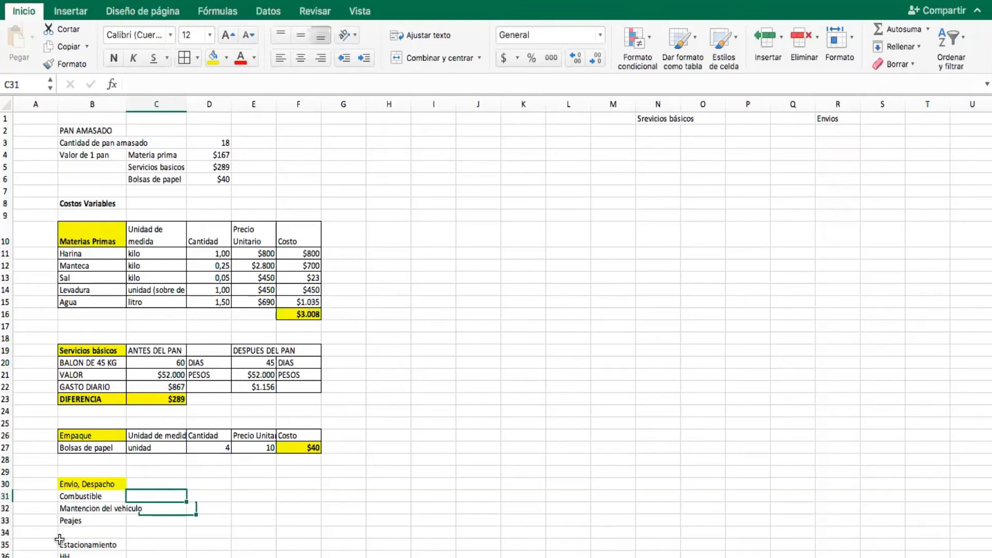
{"action": "left_click", "coordinate": [6, 508]}
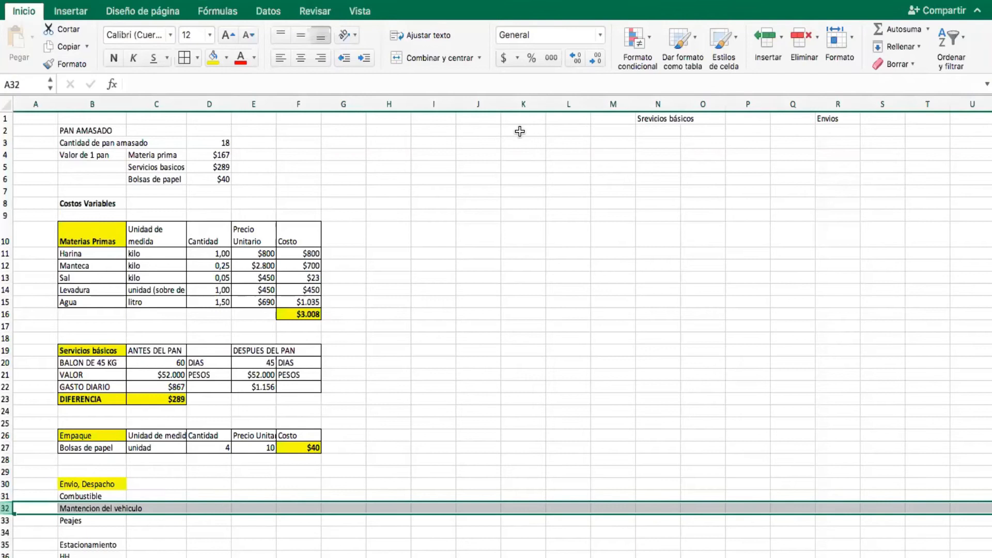
{"action": "left_click", "coordinate": [767, 37]}
{"action": "left_click", "coordinate": [303, 512]}
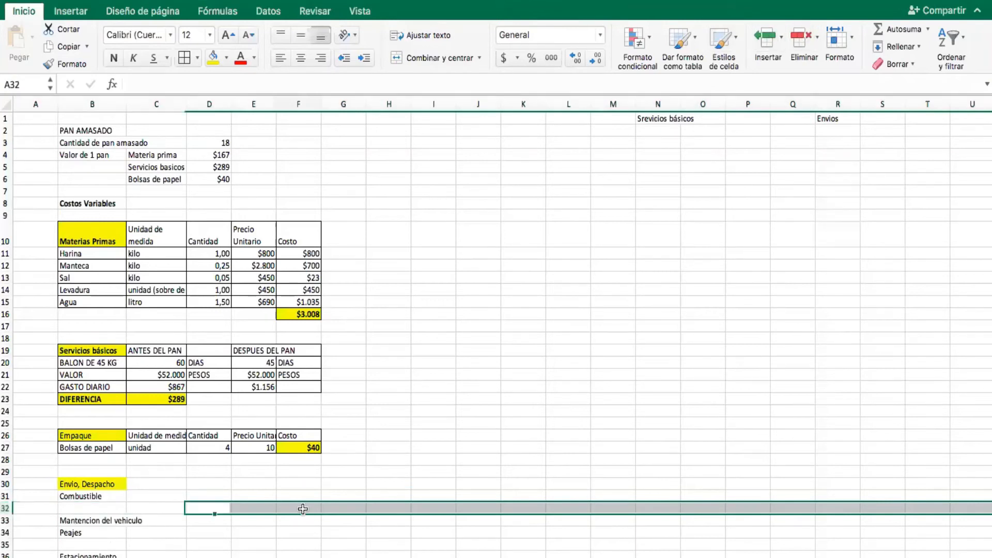
{"action": "left_click", "coordinate": [99, 509]}
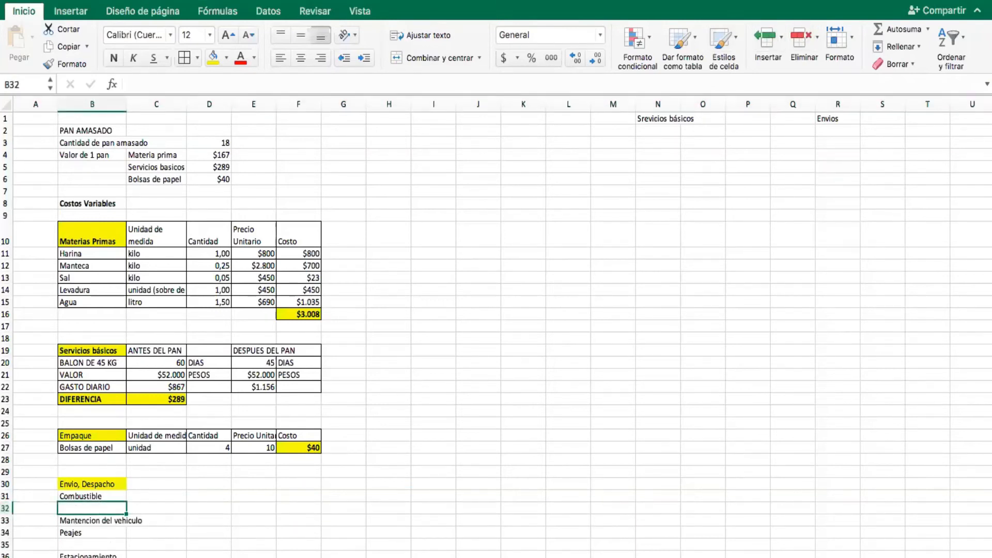
{"action": "type", "text": "km subida"}
{"action": "key", "text": "Return"}
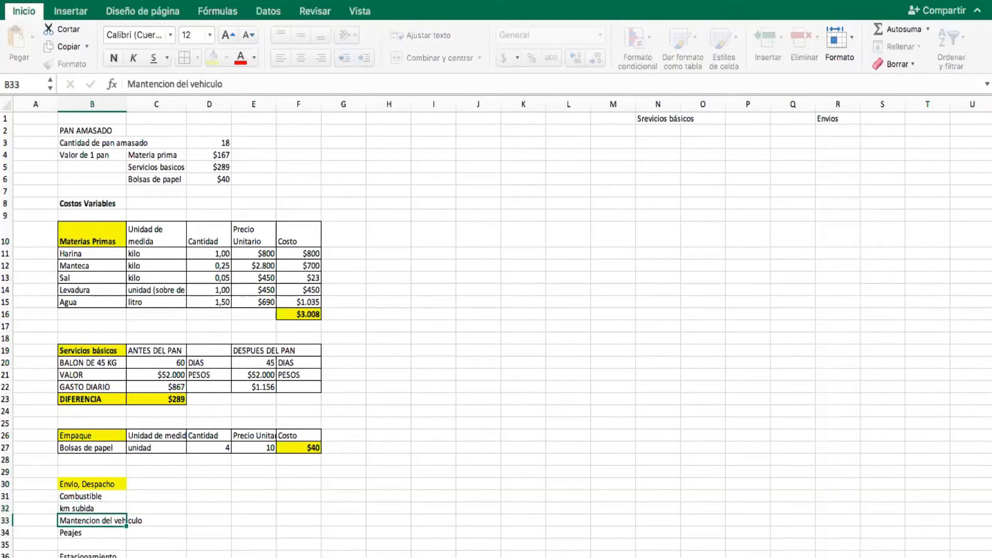
Insert another row above "Mantencion del vehiculo" and enter "km bajada" in B33.
{"action": "left_click", "coordinate": [7, 521]}
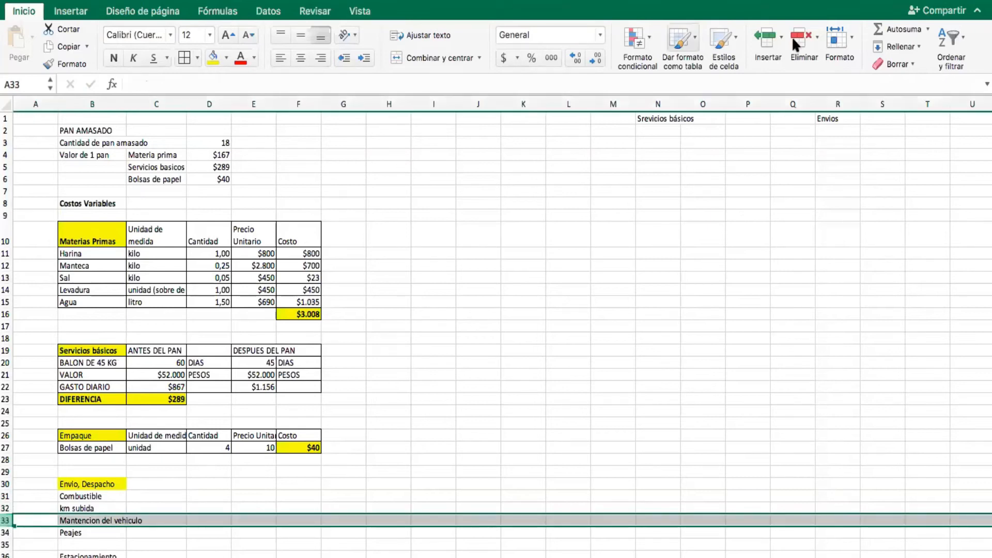
{"action": "left_click", "coordinate": [767, 39]}
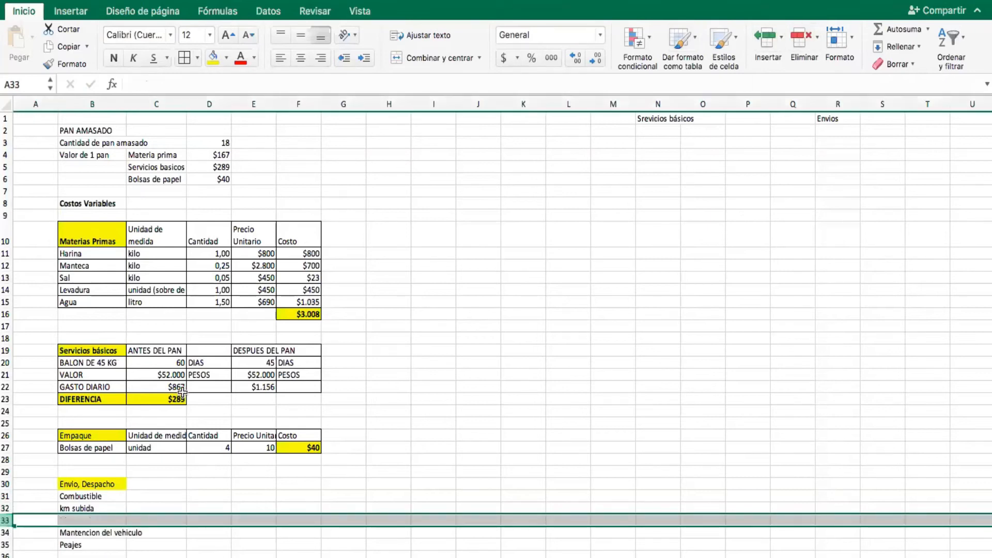
{"action": "left_click", "coordinate": [105, 519]}
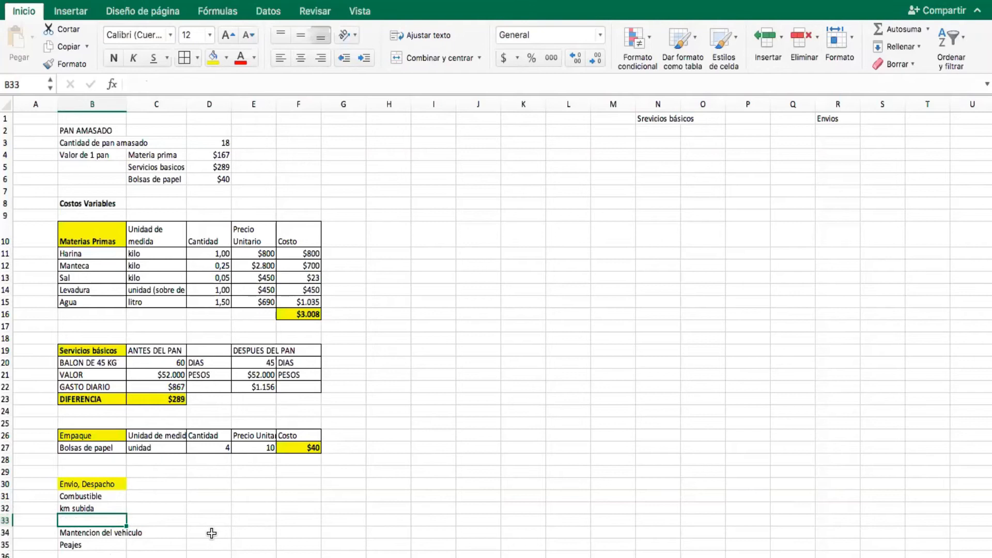
{"action": "type", "text": "km bajada"}
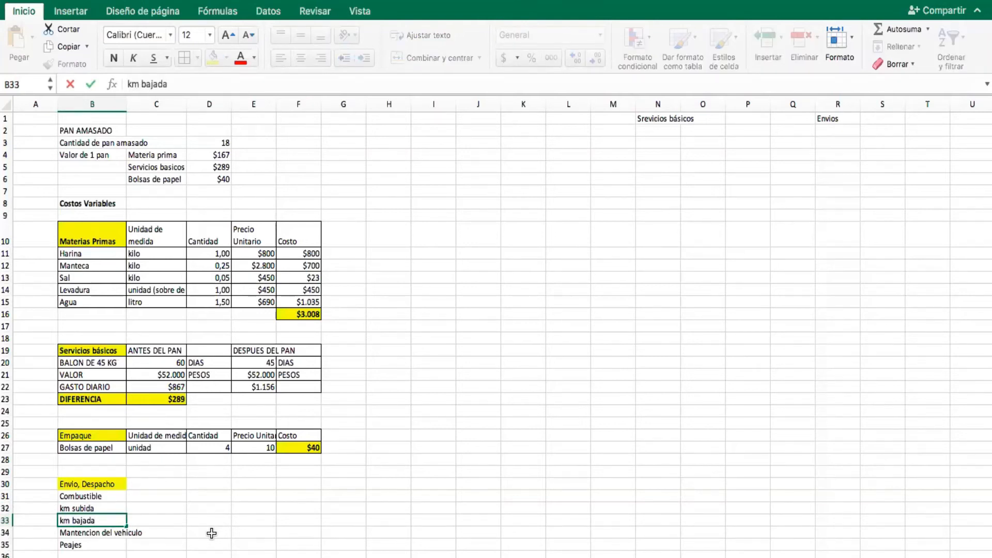
{"action": "key", "text": "Tab"}
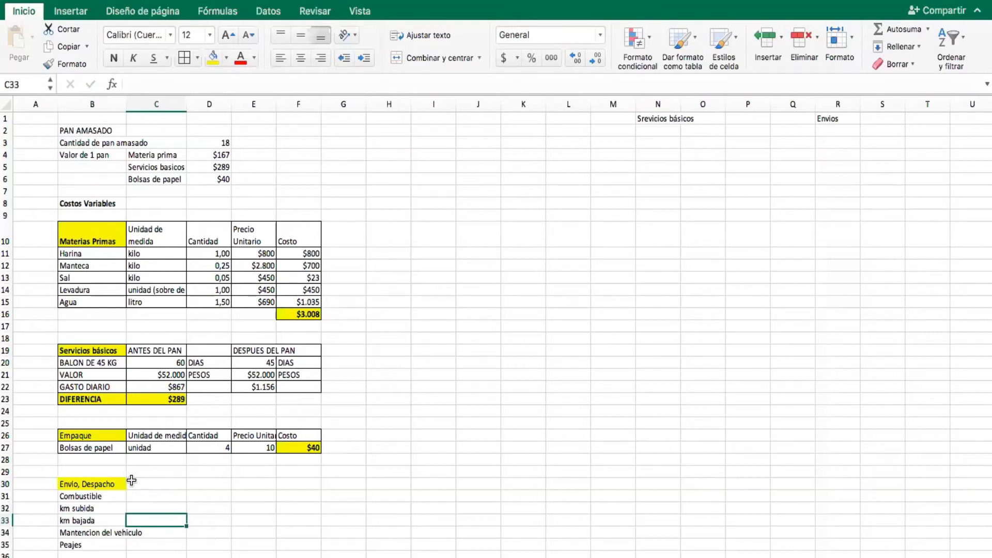
Insert two rows above "Mantencion del vehiculo" and enter "km/lt" in B34.
{"action": "left_click", "coordinate": [7, 533]}
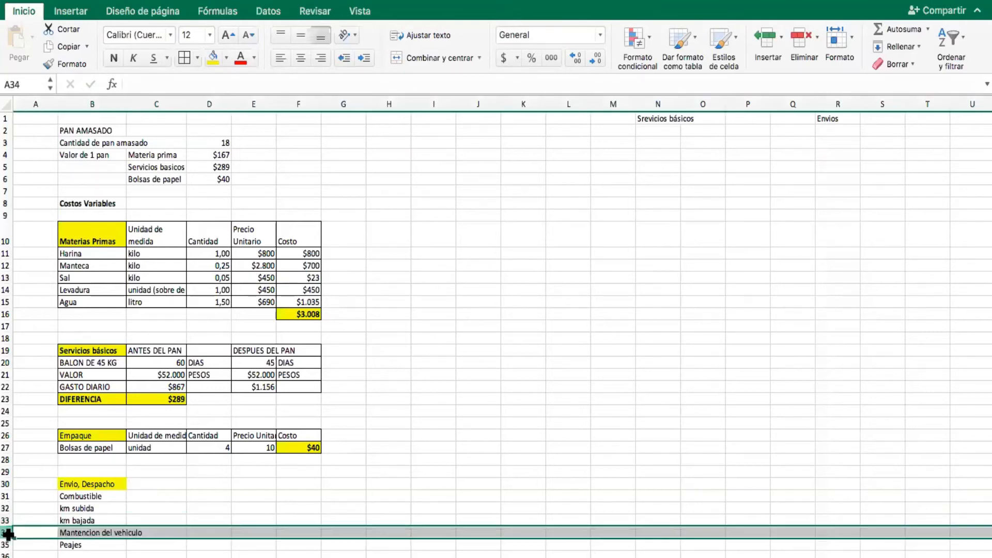
{"action": "left_click", "coordinate": [759, 36]}
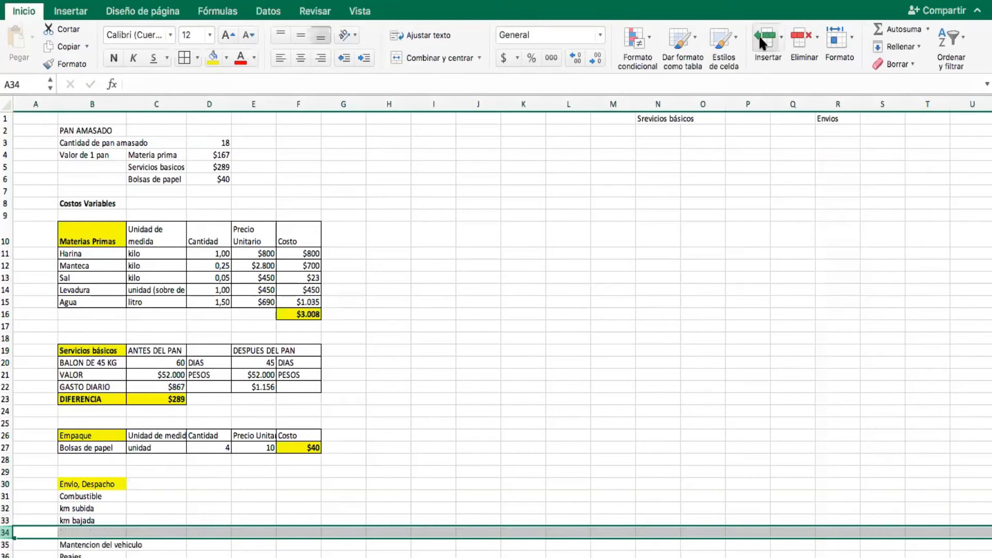
{"action": "left_click", "coordinate": [759, 35]}
{"action": "left_click", "coordinate": [155, 557]}
{"action": "left_click", "coordinate": [88, 532]}
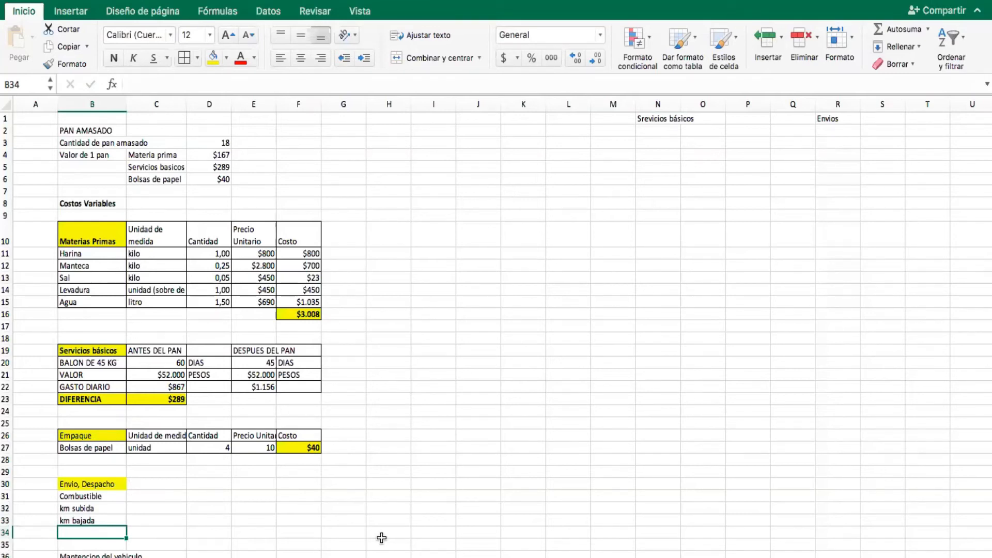
{"action": "type", "text": "km/l"}
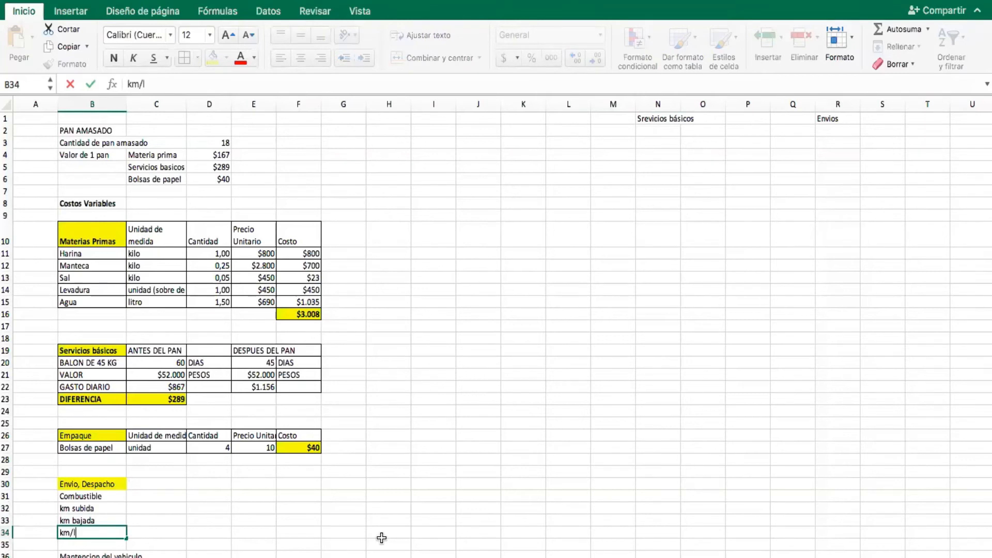
{"action": "type", "text": "t"}
{"action": "left_click", "coordinate": [131, 520]}
Enter 35000 as the "km subida" value in C32, with the unit "km" in D32.
{"action": "left_click", "coordinate": [142, 508]}
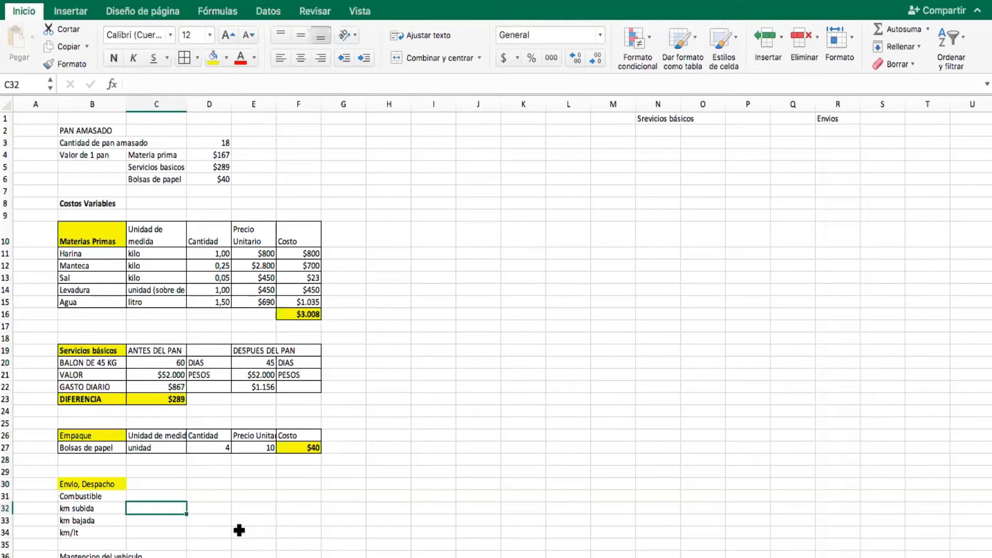
{"action": "type", "text": "35"}
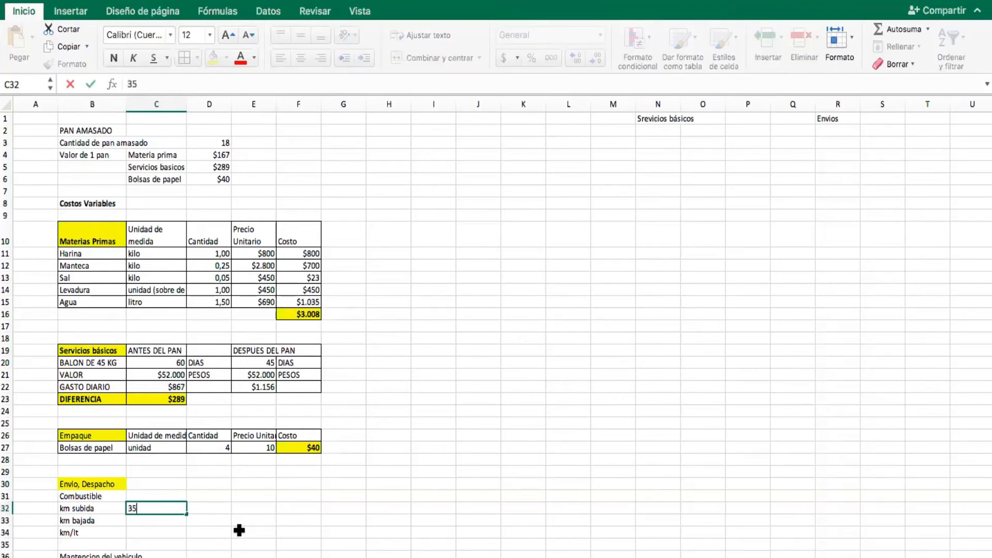
{"action": "type", "text": "000"}
{"action": "key", "text": "Return"}
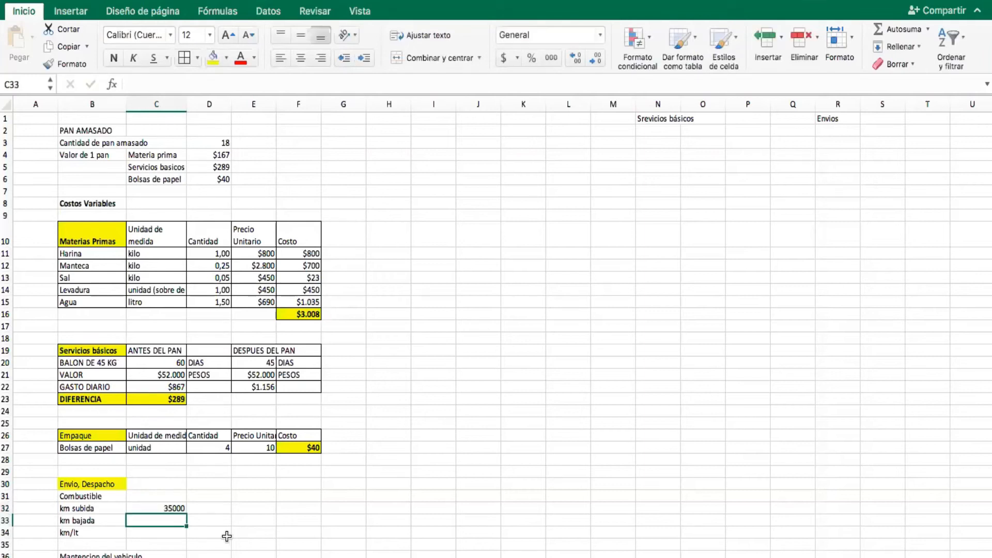
{"action": "left_click", "coordinate": [216, 508]}
{"action": "type", "text": "km"}
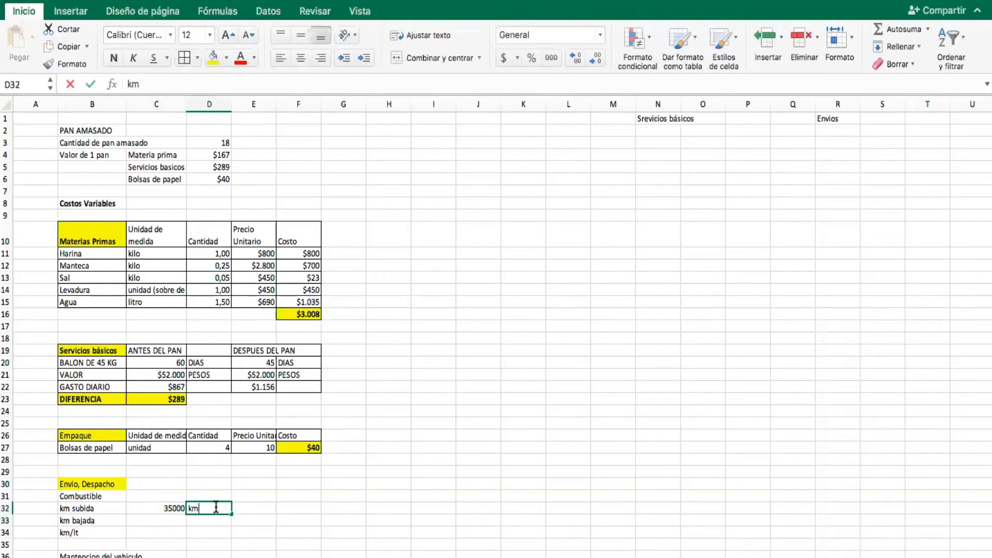
{"action": "key", "text": "Return"}
Enter 35012 as the "km bajada" value in C33.
{"action": "key", "text": "Left"}
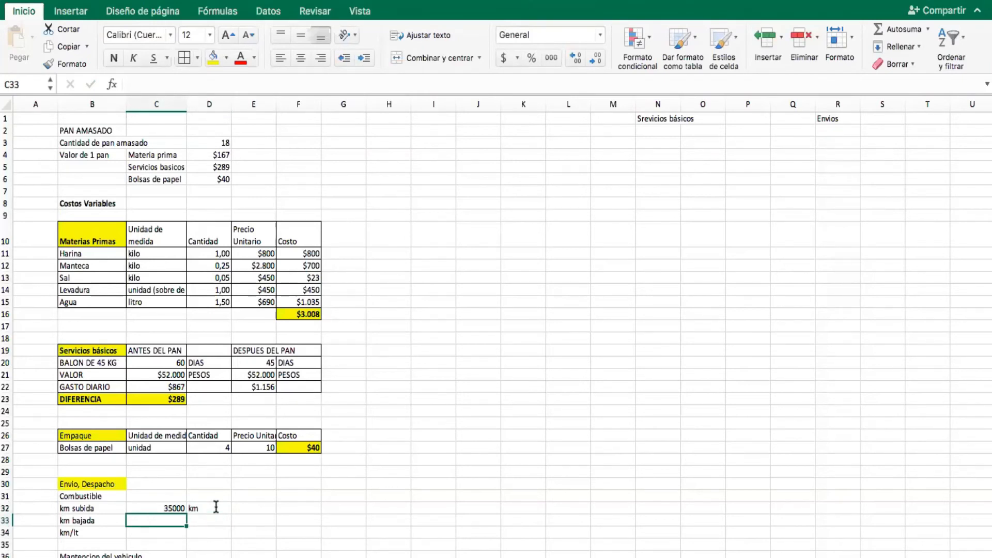
{"action": "type", "text": "35"}
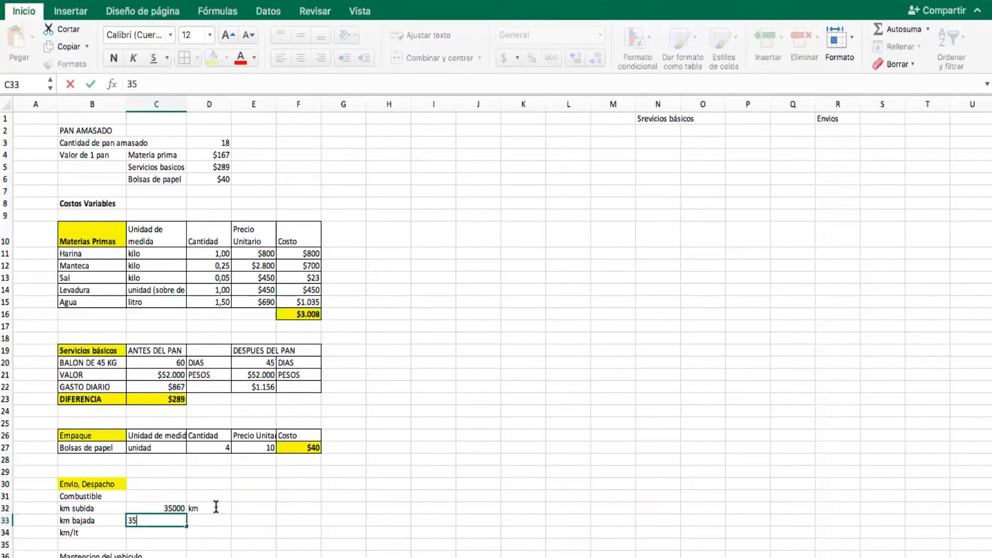
{"action": "type", "text": "012"}
{"action": "key", "text": "Return"}
Insert two rows above "km/lt" and enter the label "km" in B34.
{"action": "left_click", "coordinate": [75, 533]}
{"action": "left_click", "coordinate": [8, 533]}
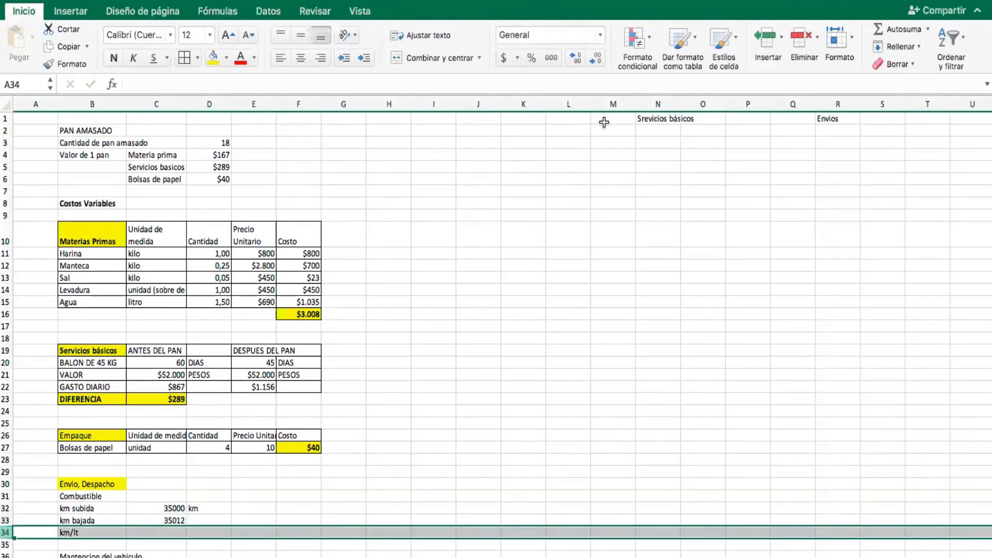
{"action": "left_click", "coordinate": [765, 39]}
{"action": "left_click", "coordinate": [766, 38]}
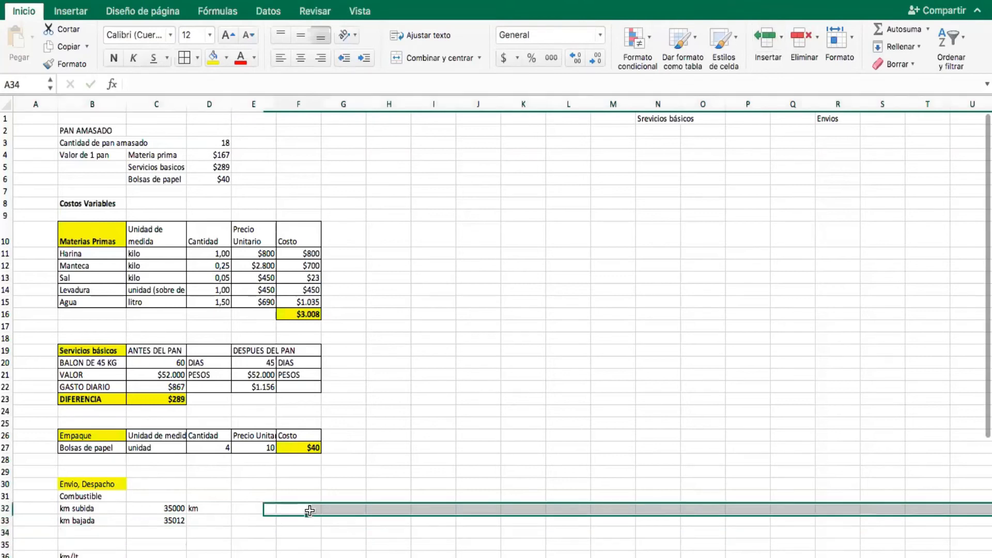
{"action": "left_click", "coordinate": [110, 533]}
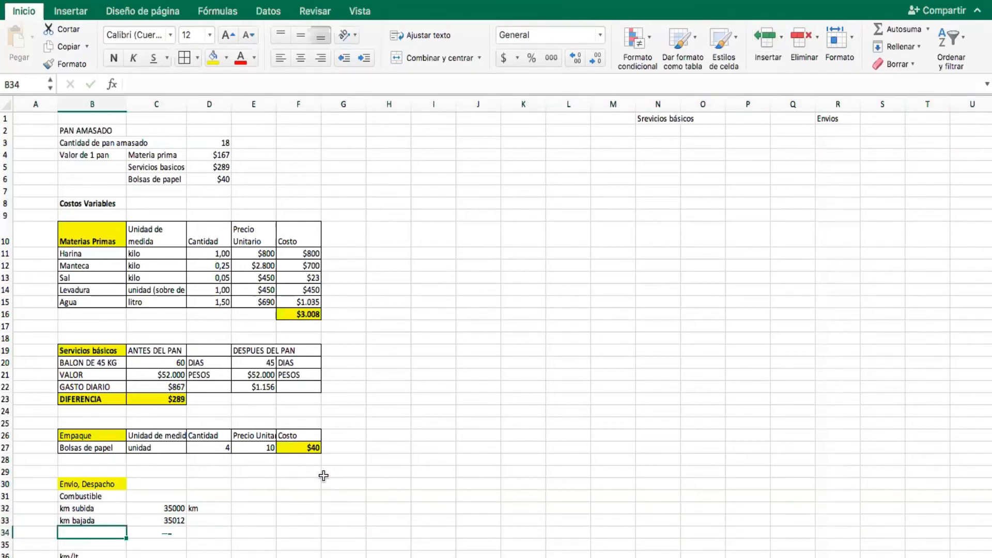
{"action": "type", "text": "km"}
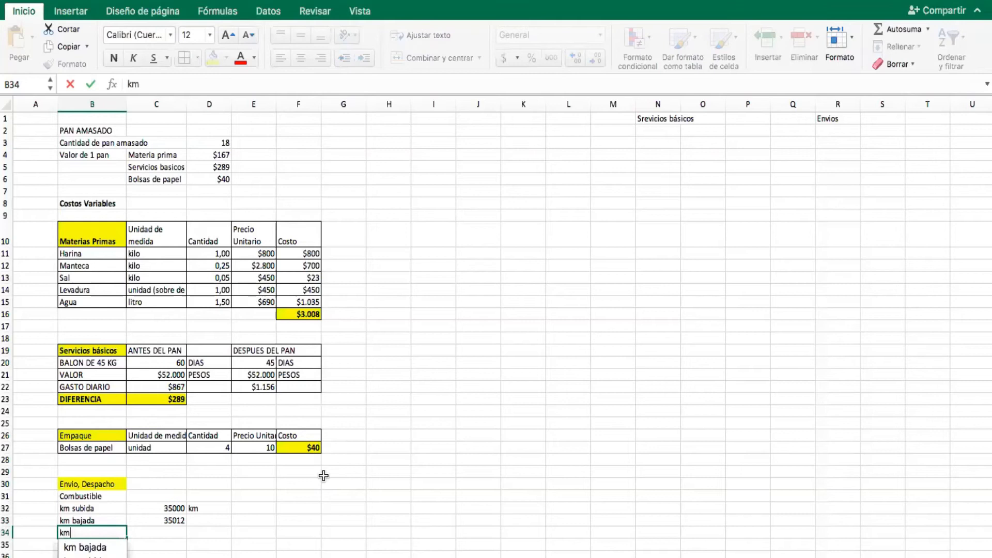
{"action": "key", "text": "Tab"}
Calculate the distance travelled in C34 with =C33-C32 and enter the unit "Km" in D34.
{"action": "type", "text": "="}
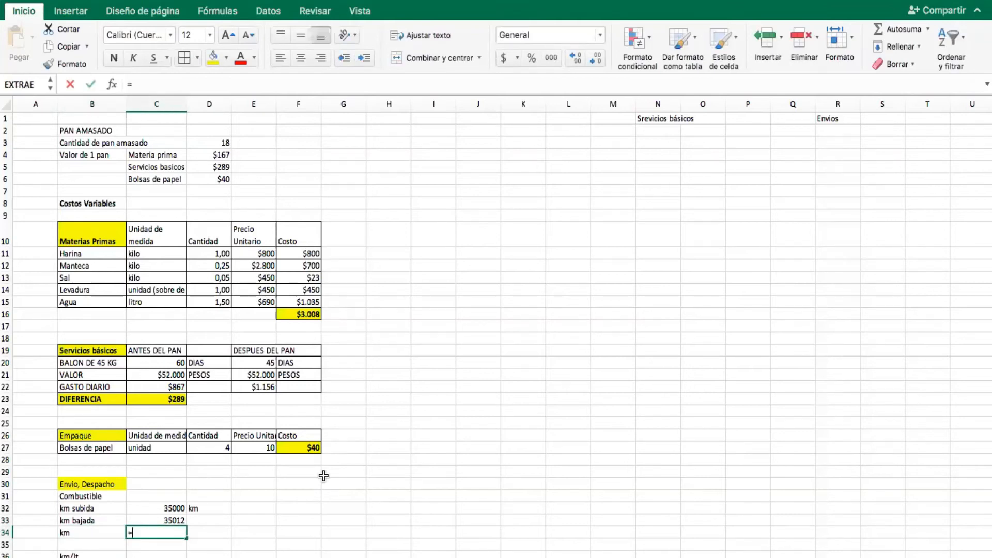
{"action": "key", "text": "Up"}
{"action": "type", "text": "-"}
{"action": "left_click", "coordinate": [169, 508]}
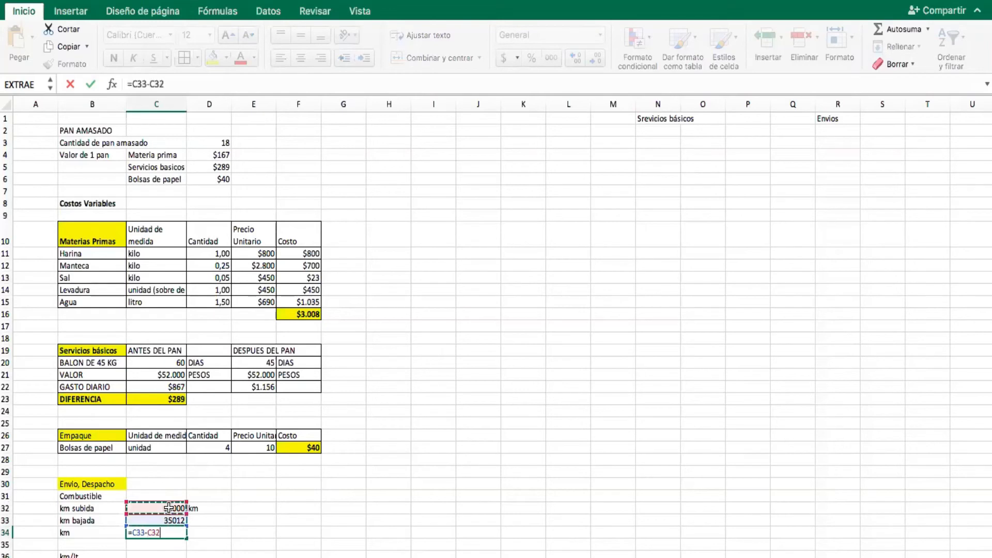
{"action": "key", "text": "Return"}
{"action": "left_click", "coordinate": [208, 528]}
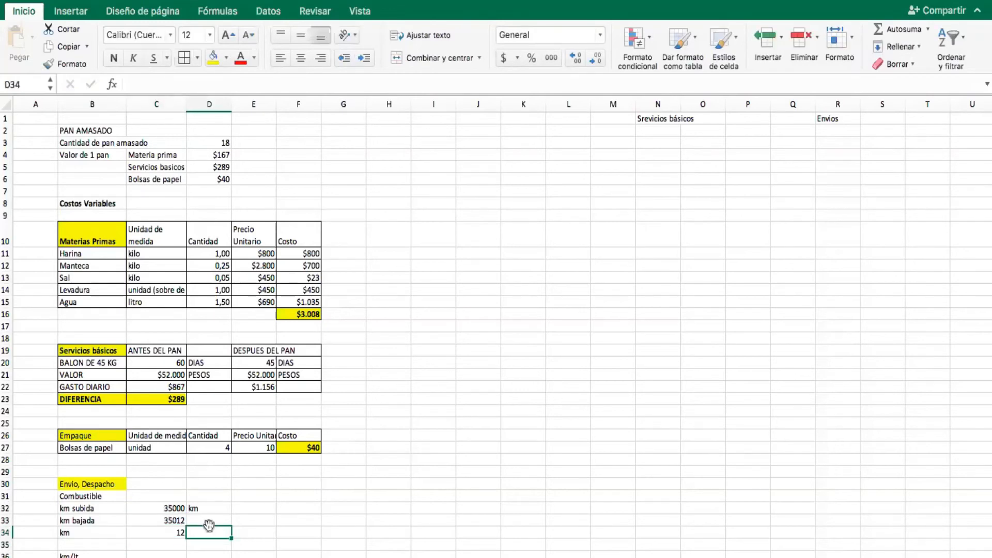
{"action": "type", "text": "K"}
{"action": "key", "text": "Return"}
{"action": "left_click", "coordinate": [96, 533]}
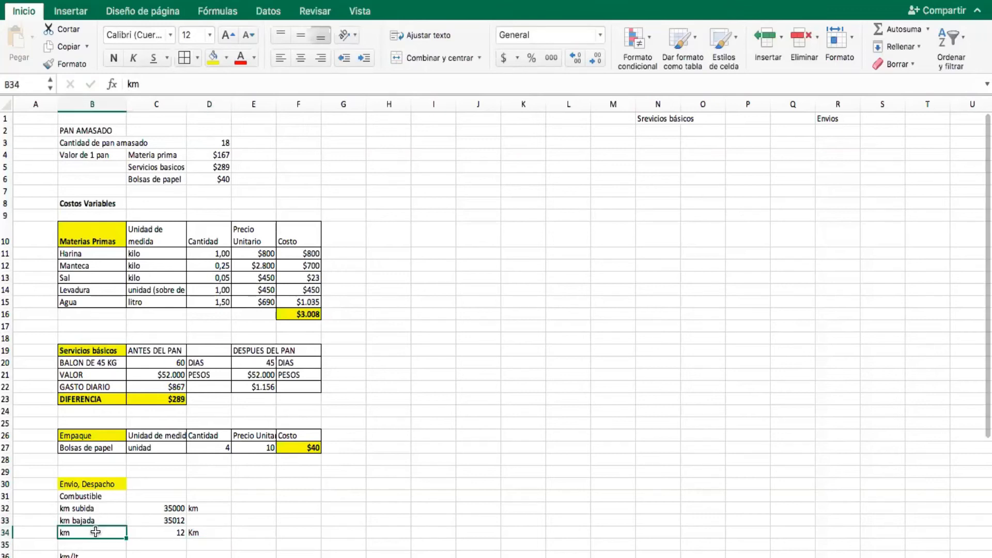
Rename the label in B34 to "Despacho" and fill B34:D34 with yellow.
{"action": "type", "text": "Despacho"}
{"action": "key", "text": "Return"}
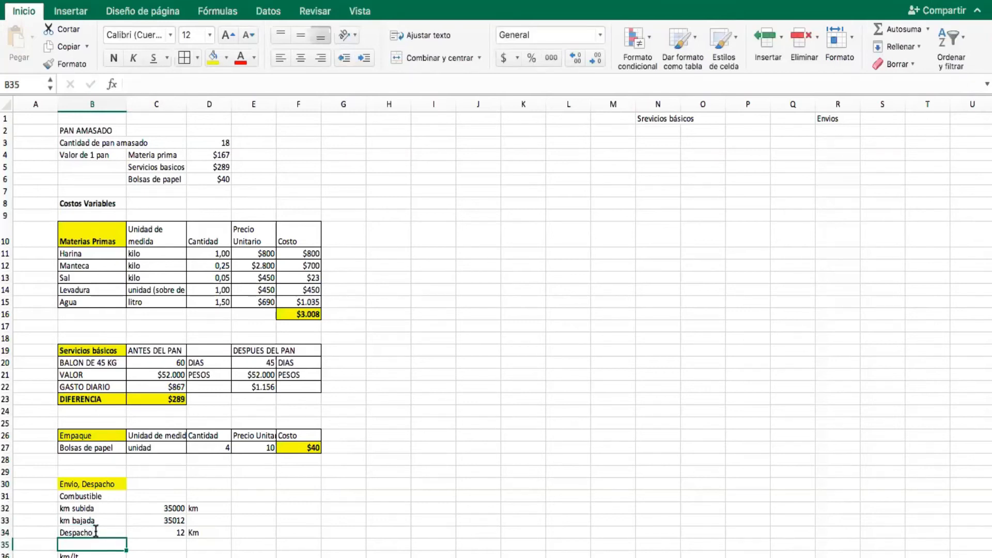
{"action": "left_click", "coordinate": [209, 557]}
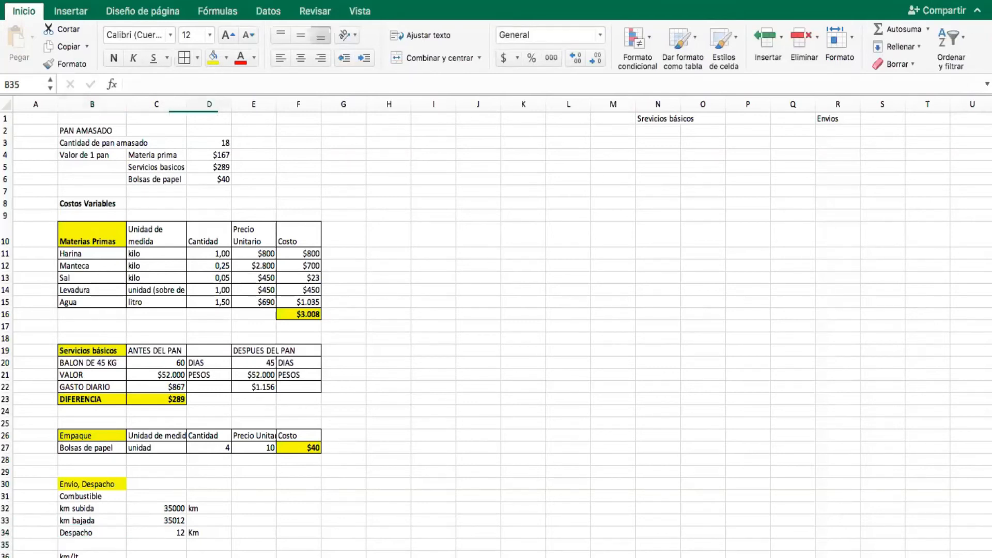
{"action": "left_click_drag", "start_coordinate": [76, 535], "coordinate": [192, 532]}
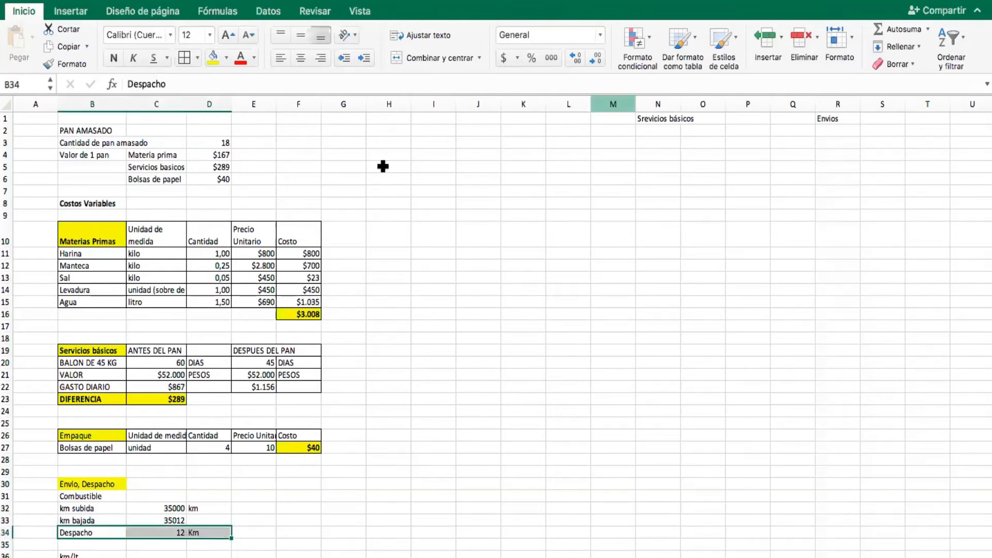
{"action": "left_click", "coordinate": [212, 56]}
{"action": "left_click", "coordinate": [208, 557]}
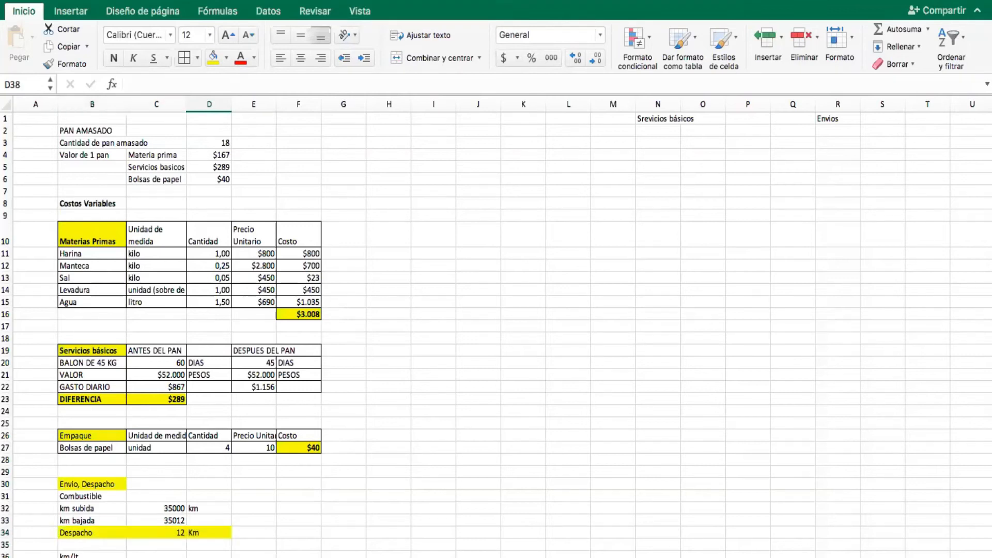
Enter 15 as the "km/lt" value in C36, with the unit "Km/l" in D36.
{"action": "left_click", "coordinate": [144, 554]}
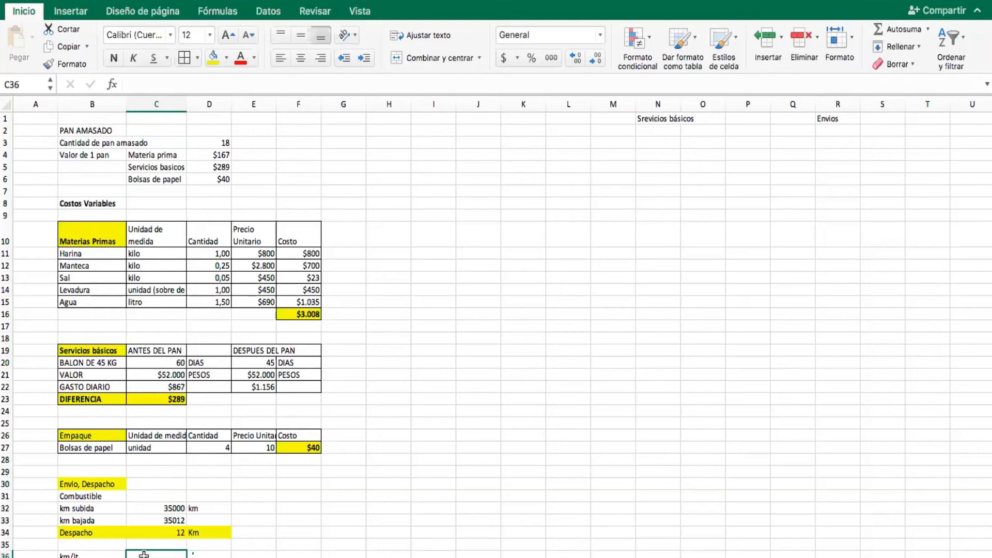
{"action": "type", "text": "15"}
{"action": "key", "text": "Tab"}
{"action": "type", "text": "Km/l"}
{"action": "left_click", "coordinate": [254, 557]}
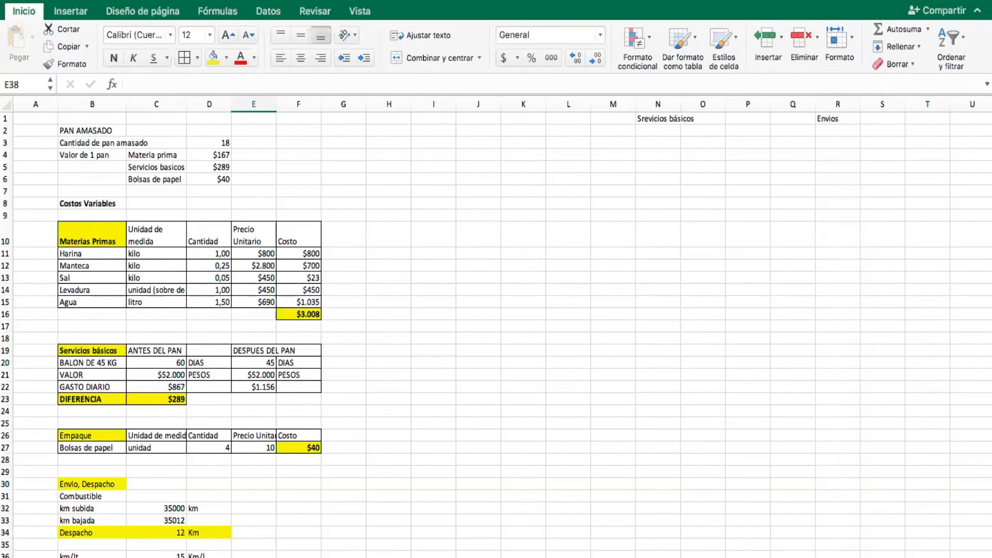
{"action": "left_click", "coordinate": [120, 555]}
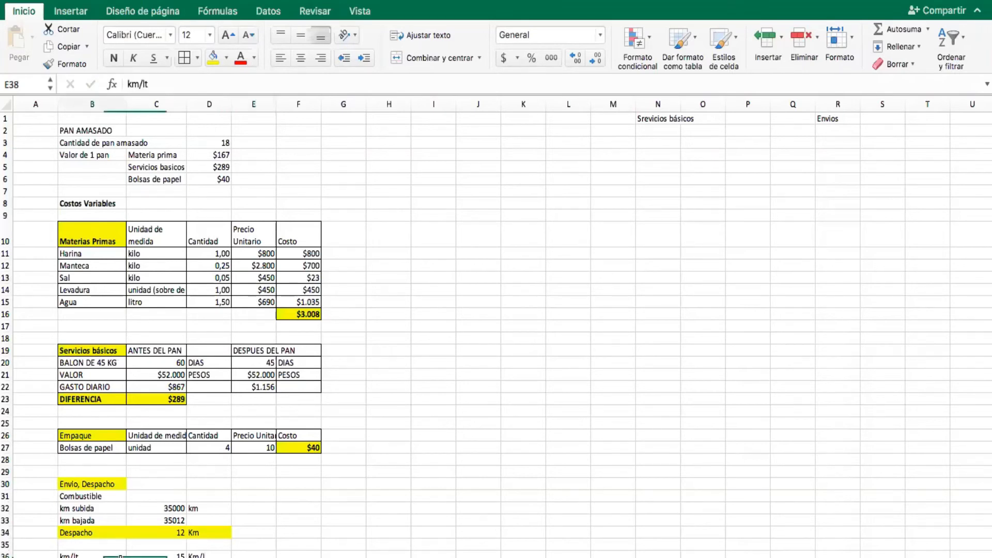
{"action": "left_click", "coordinate": [192, 554]}
{"action": "left_click", "coordinate": [168, 554]}
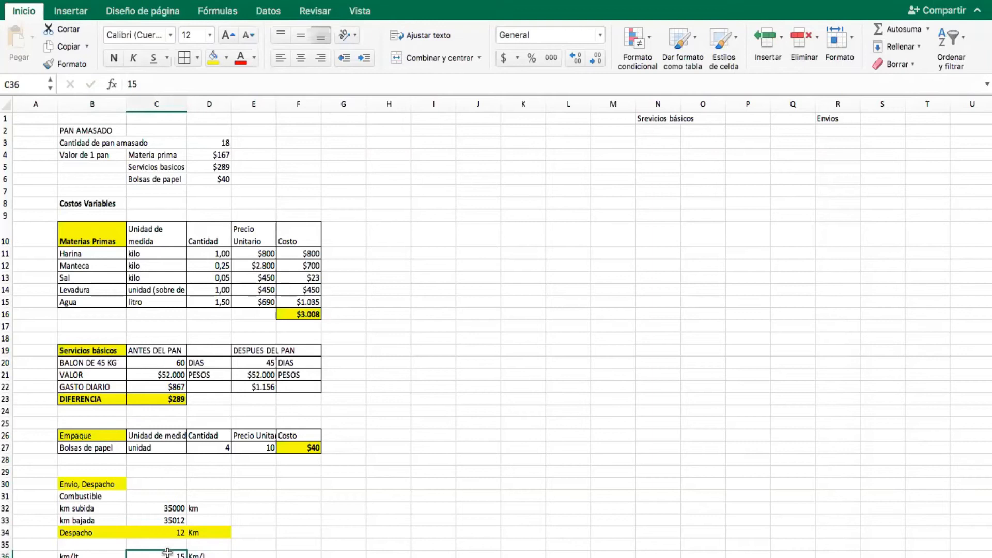
{"action": "left_click", "coordinate": [304, 501]}
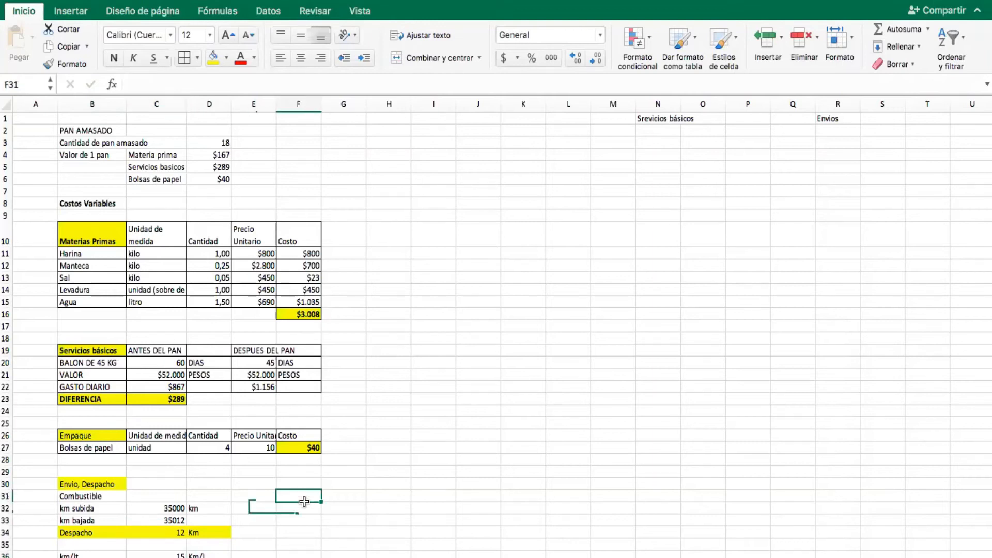
{"action": "left_click", "coordinate": [156, 534]}
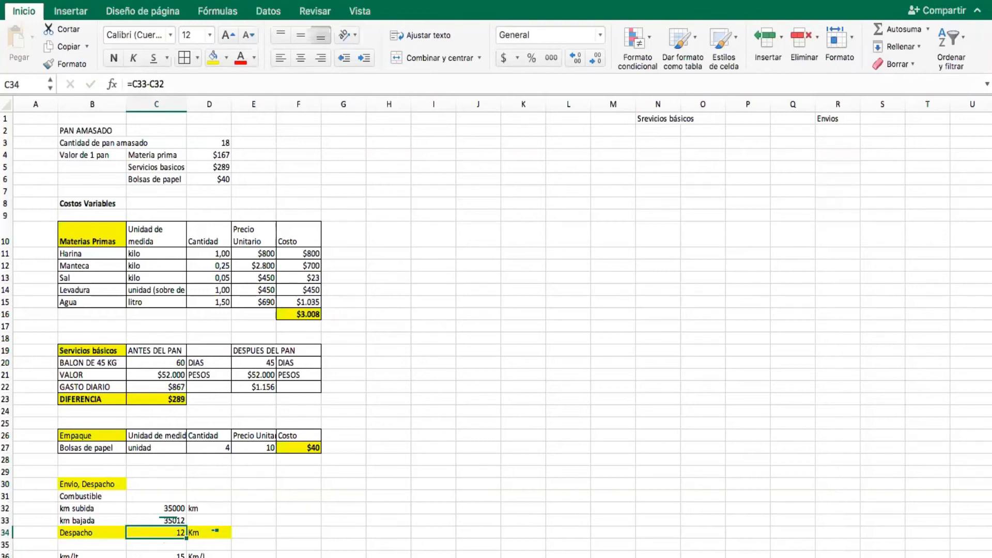
{"action": "left_click", "coordinate": [160, 557]}
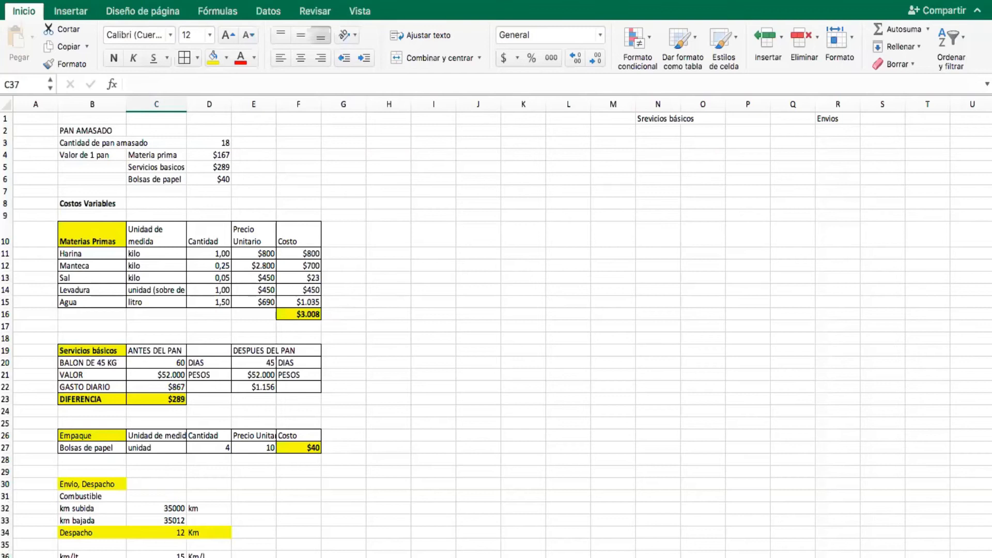
Insert a blank row at row 38, below the fuel efficiency figures.
{"action": "left_click", "coordinate": [95, 557]}
{"action": "left_click", "coordinate": [5, 557]}
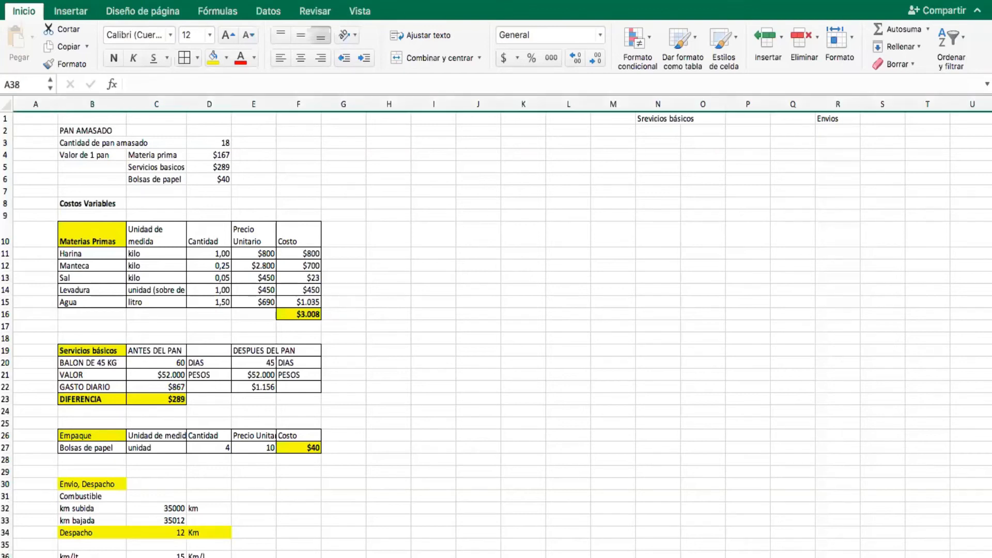
{"action": "left_click", "coordinate": [766, 41]}
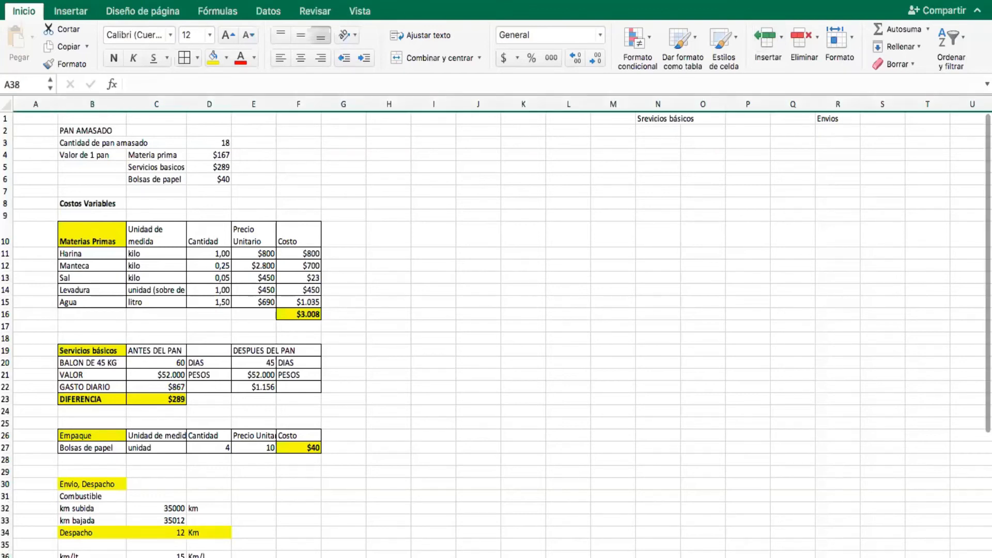
Add a fuel label in B37 and enter 850 as the price per litre in C37.
{"action": "left_click", "coordinate": [91, 557]}
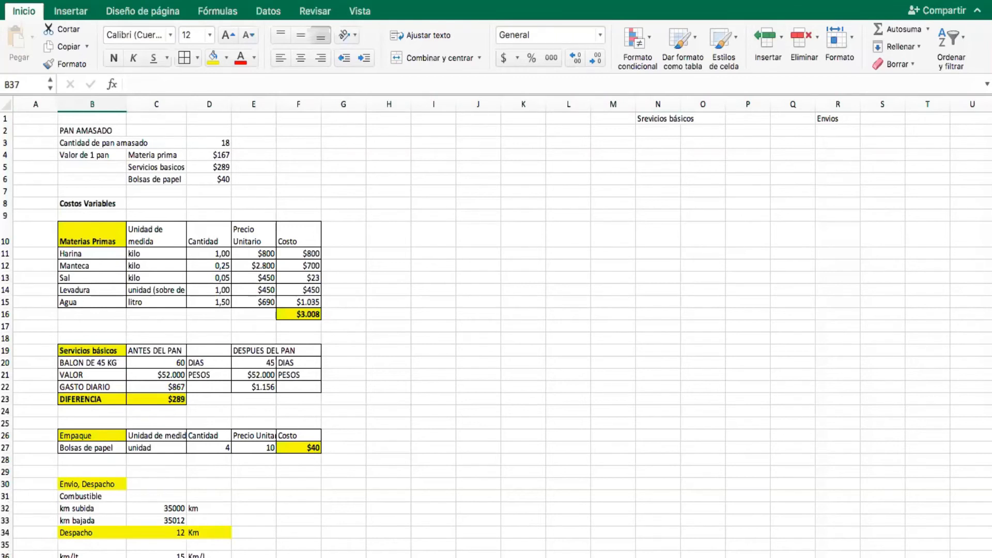
{"action": "type", "text": "c"}
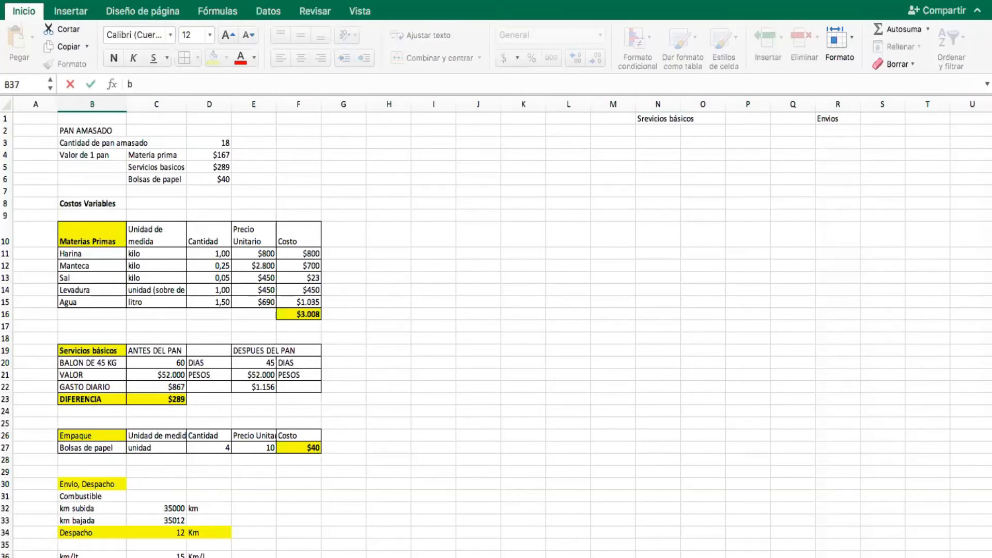
{"action": "type", "text": "ombustible"}
{"action": "key", "text": "Tab"}
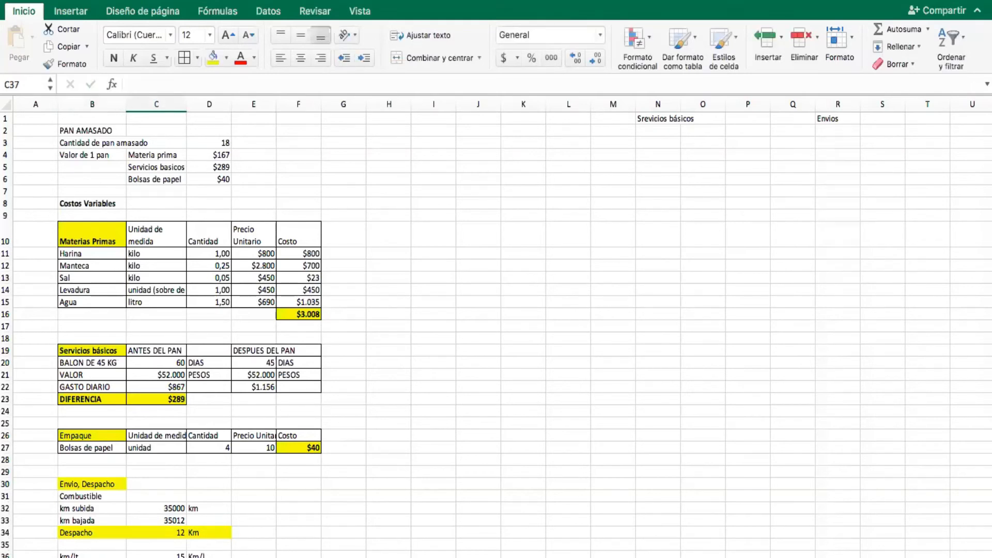
{"action": "type", "text": "80"}
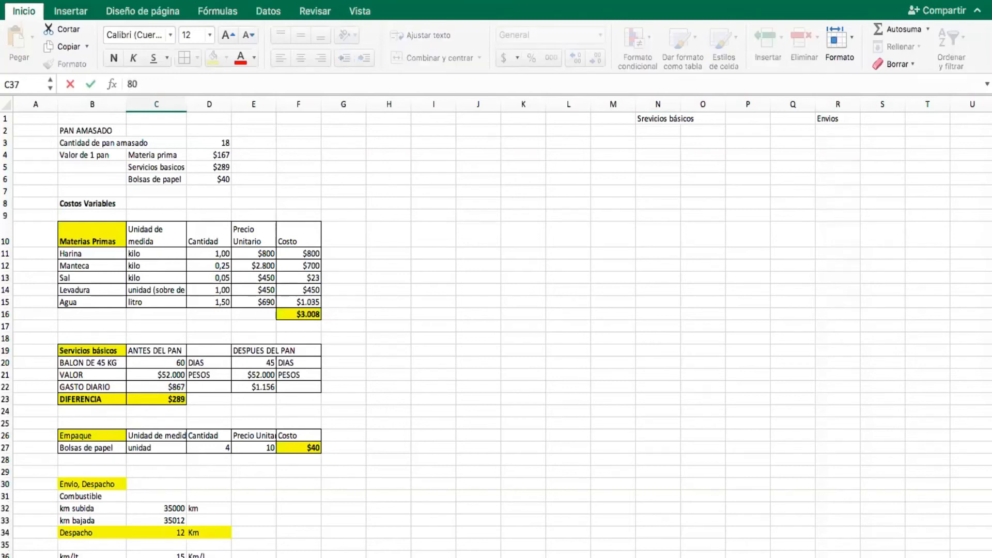
{"action": "type", "text": "0"}
{"action": "key", "text": "Tab"}
{"action": "key", "text": "Left"}
{"action": "type", "text": "850"}
{"action": "key", "text": "Tab"}
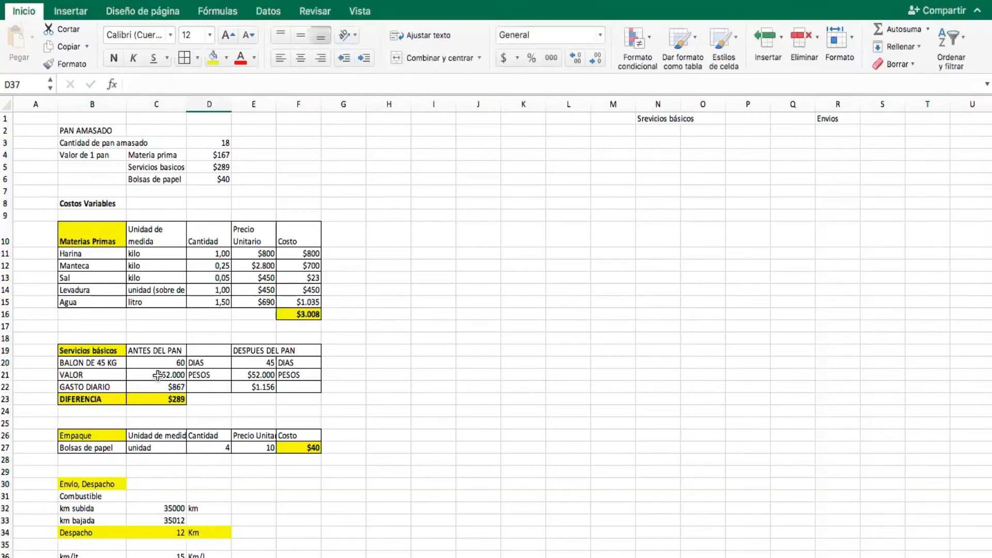
Copy the currency format of the daily gas expense in C22 to the fuel price in C37.
{"action": "left_click", "coordinate": [156, 387]}
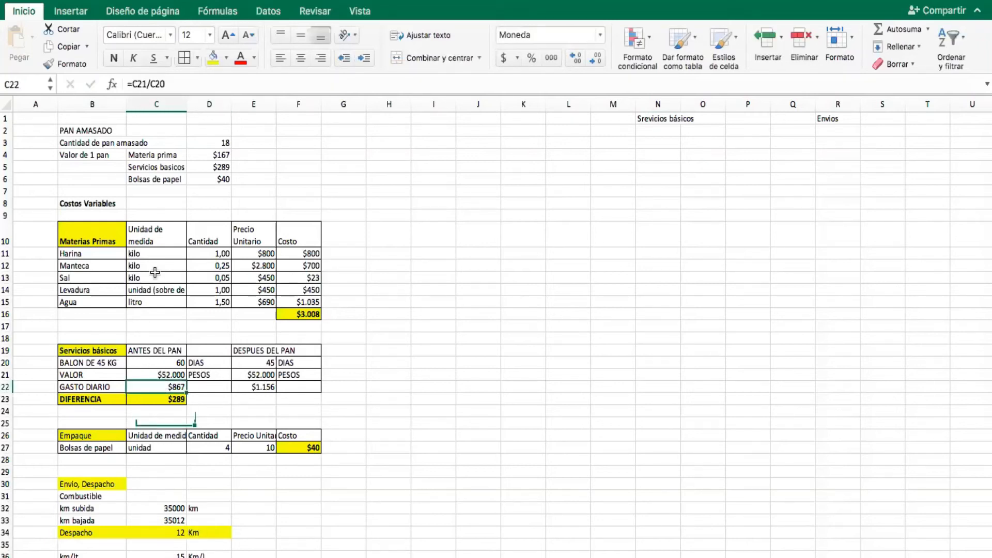
{"action": "left_click", "coordinate": [51, 59]}
{"action": "left_click", "coordinate": [157, 557]}
{"action": "left_click", "coordinate": [254, 557]}
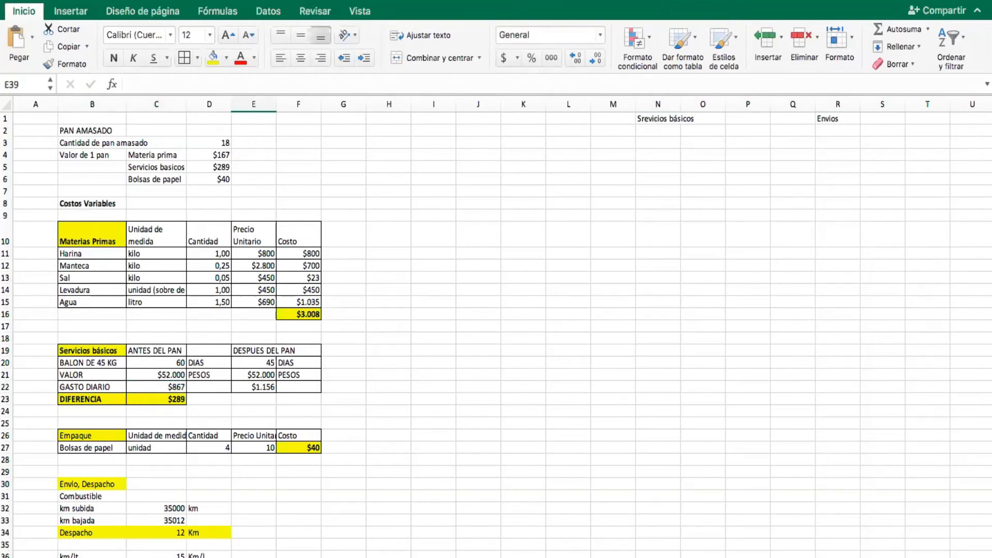
{"action": "left_click", "coordinate": [208, 557]}
{"action": "left_click", "coordinate": [211, 557]}
{"action": "left_click", "coordinate": [209, 557]}
{"action": "double_click", "coordinate": [209, 557]}
{"action": "key", "text": "Escape"}
{"action": "left_click", "coordinate": [164, 557]}
{"action": "left_click", "coordinate": [165, 555]}
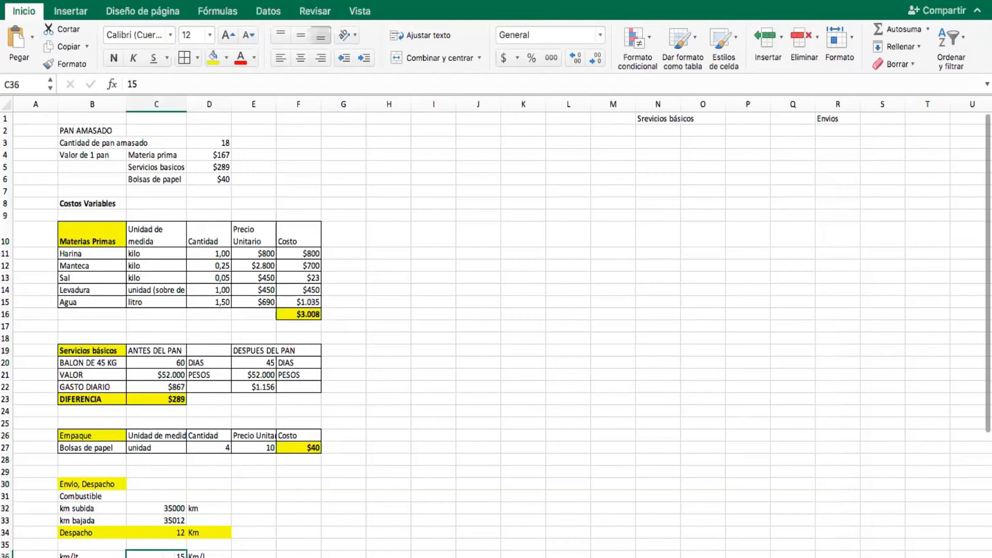
Calculate the fuel cost per kilometre in C38 with =C37/C36.
{"action": "left_click", "coordinate": [7, 557]}
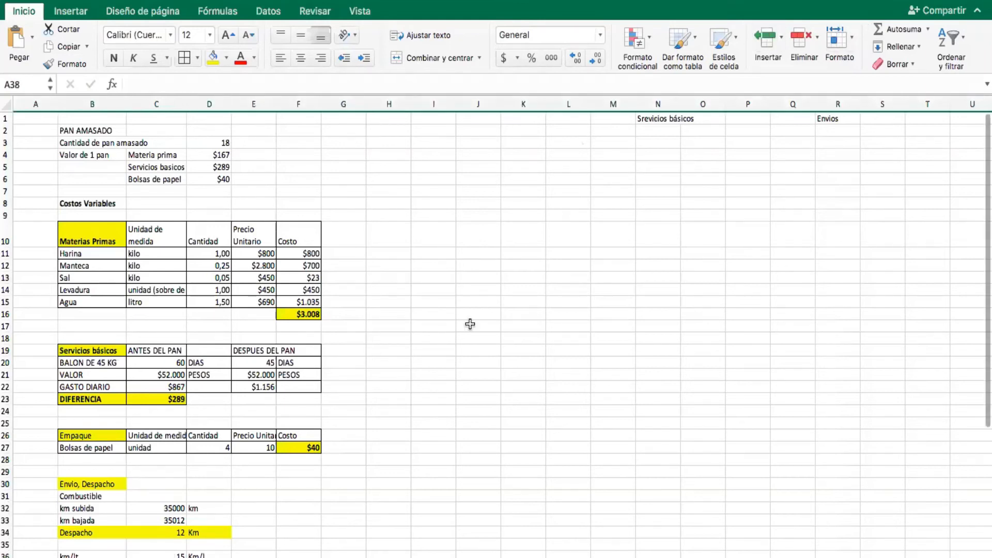
{"action": "left_click", "coordinate": [348, 545]}
{"action": "left_click", "coordinate": [156, 557]}
{"action": "type", "text": "="}
{"action": "left_click", "coordinate": [156, 557]}
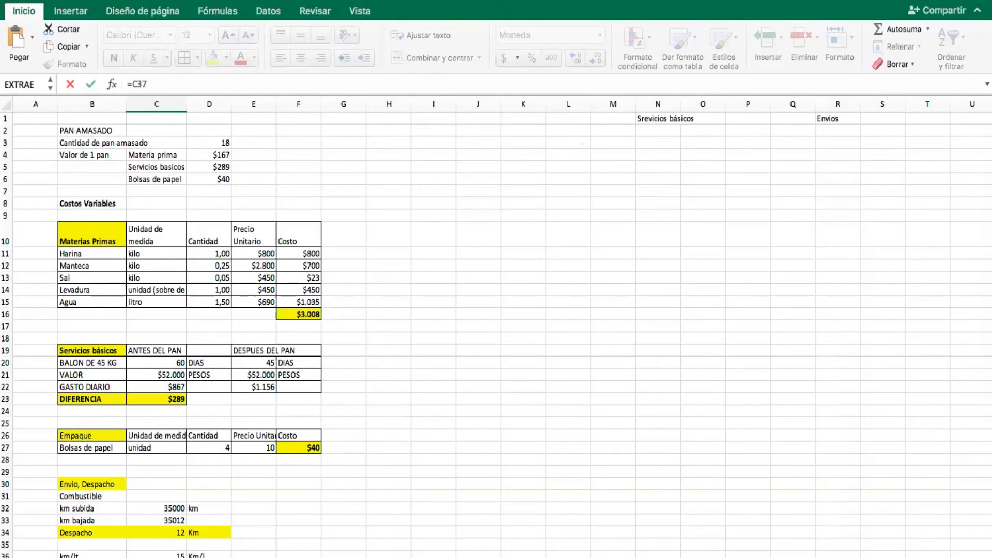
{"action": "type", "text": "/"}
{"action": "left_click", "coordinate": [156, 555]}
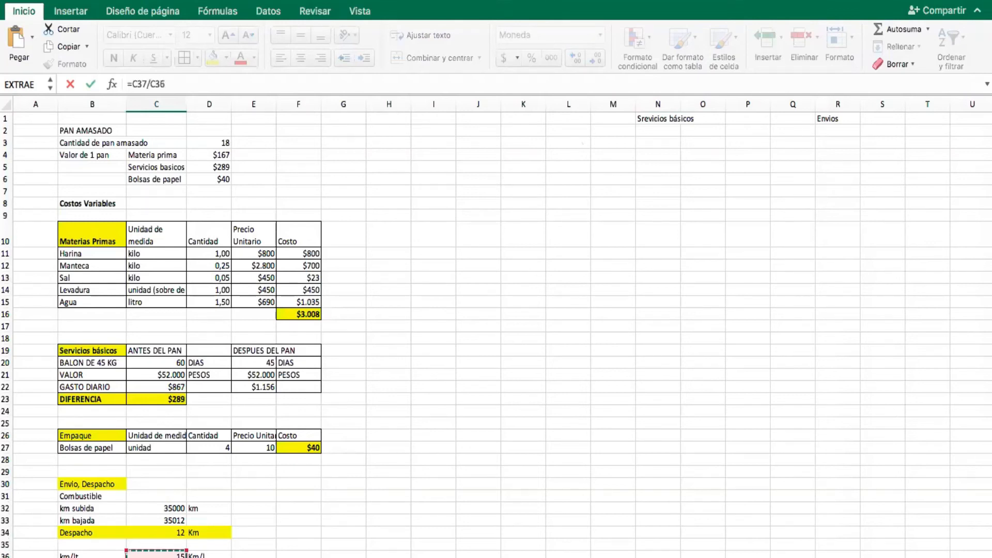
{"action": "key", "text": "Return"}
Enter the label "Valor del km" in B38 beside the cost per kilometre.
{"action": "left_click", "coordinate": [209, 557]}
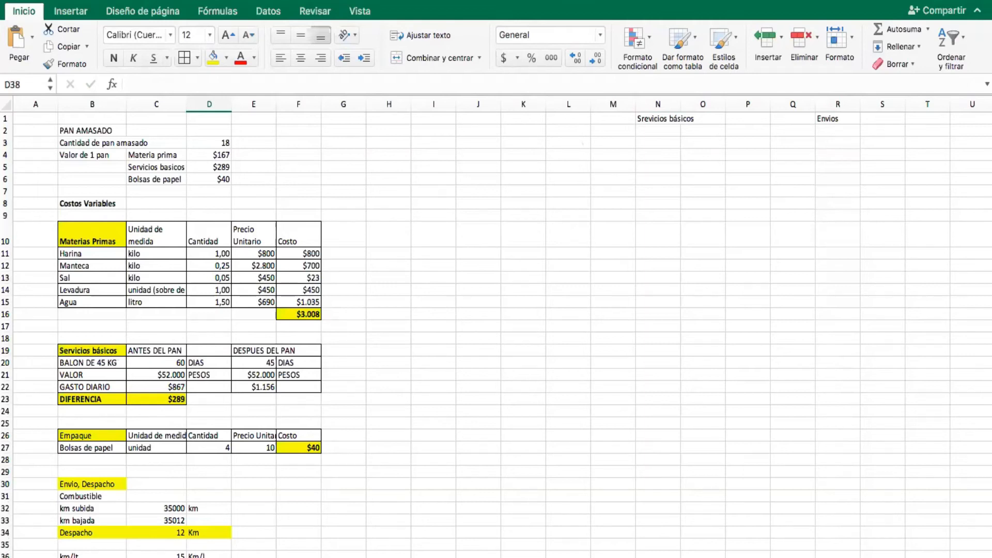
{"action": "key", "text": "Left"}
{"action": "key", "text": "Left"}
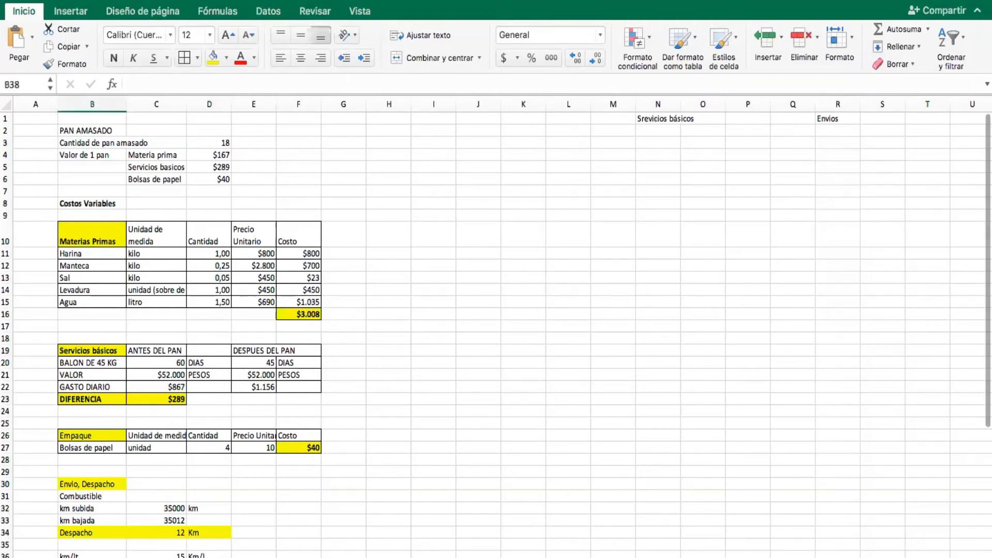
{"action": "type", "text": "Valor d"}
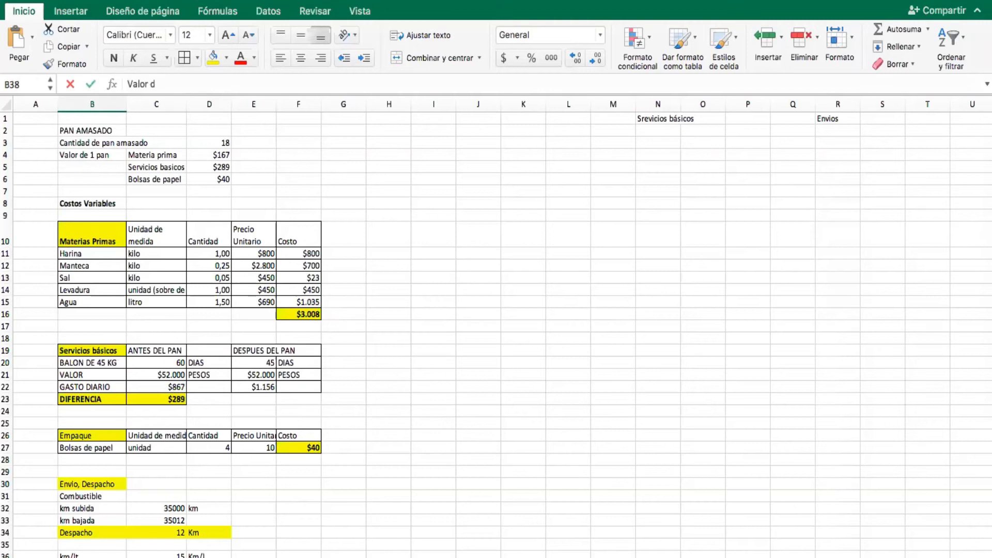
{"action": "type", "text": "el km"}
{"action": "key", "text": "Return"}
{"action": "key", "text": "Right"}
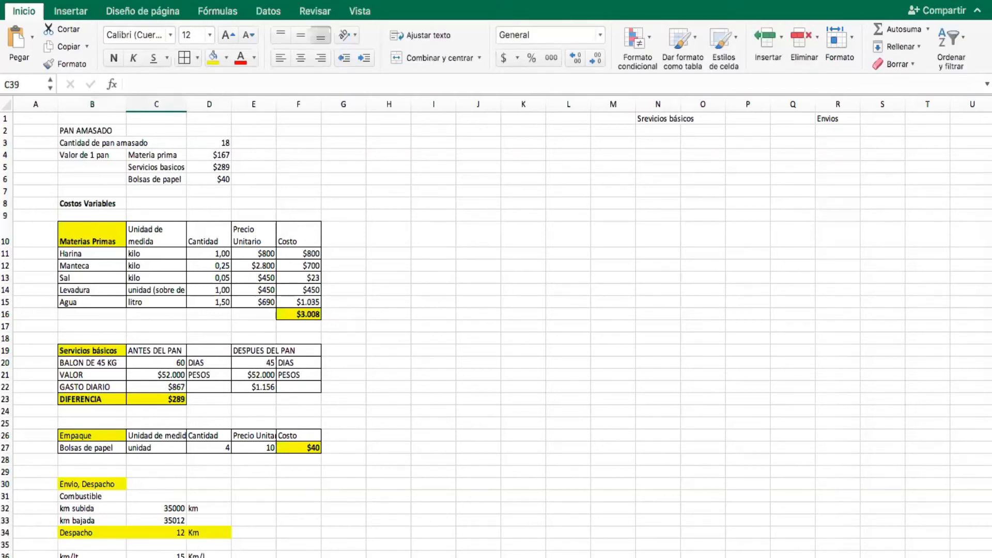
Insert a blank row above the "km/lt" row to separate it from the "Despacho" rows.
{"action": "left_click", "coordinate": [93, 535]}
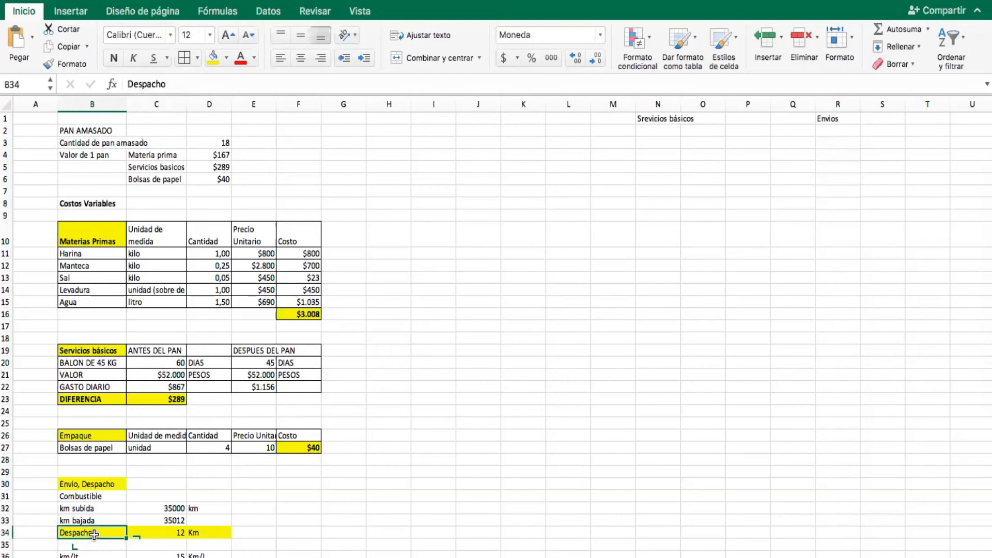
{"action": "left_click", "coordinate": [7, 552]}
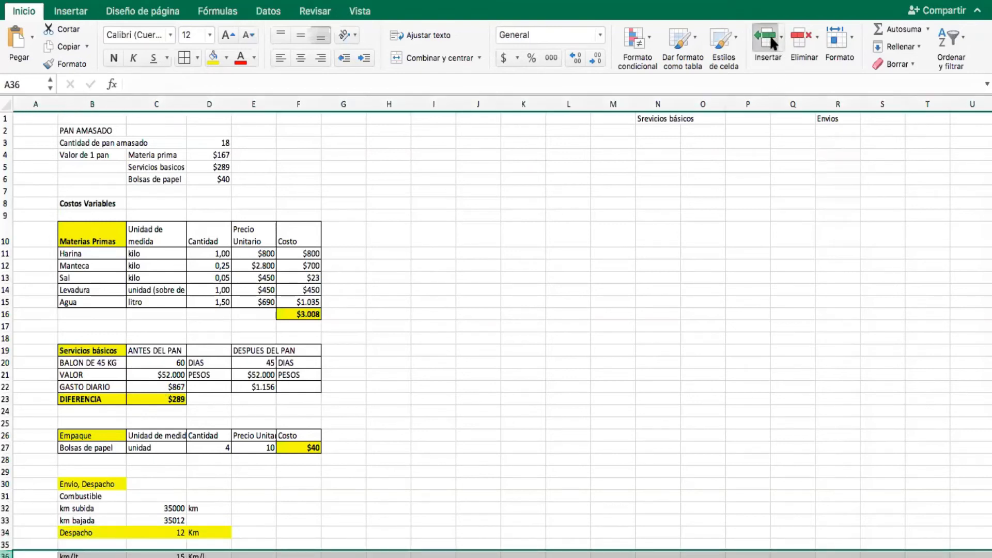
{"action": "left_click", "coordinate": [770, 35]}
{"action": "left_click", "coordinate": [329, 521]}
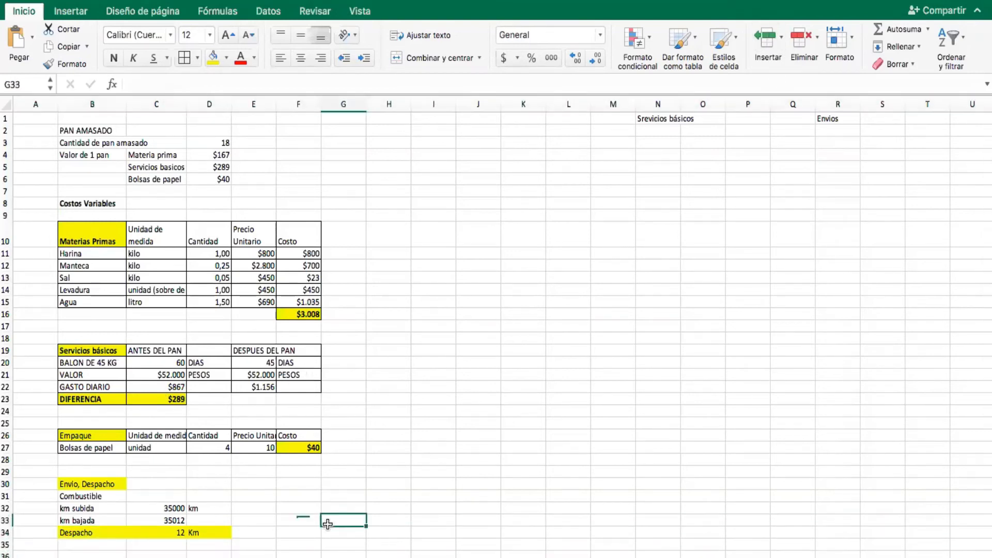
Calculate the fuel cost of the delivery in C35 with =C34*C39.
{"action": "left_click", "coordinate": [155, 532]}
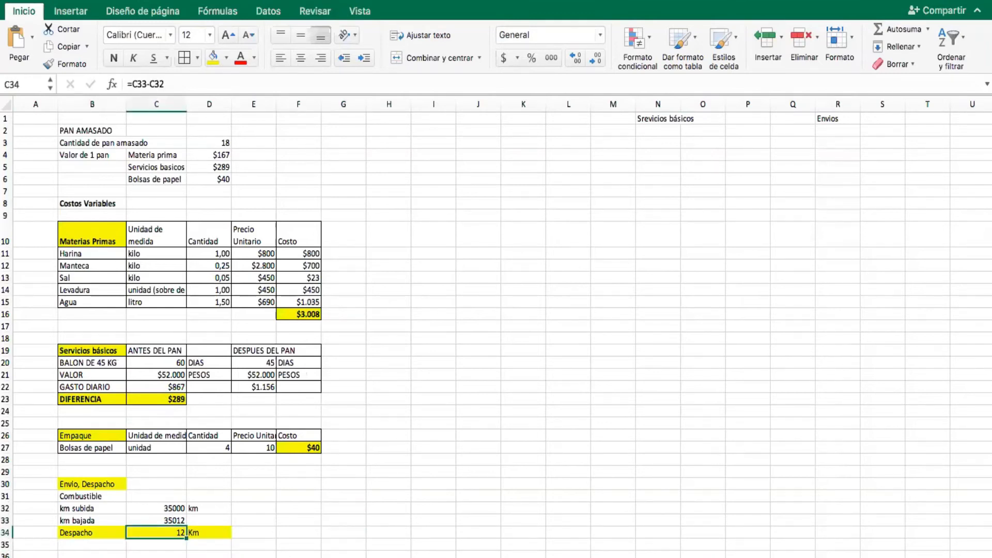
{"action": "left_click", "coordinate": [156, 544]}
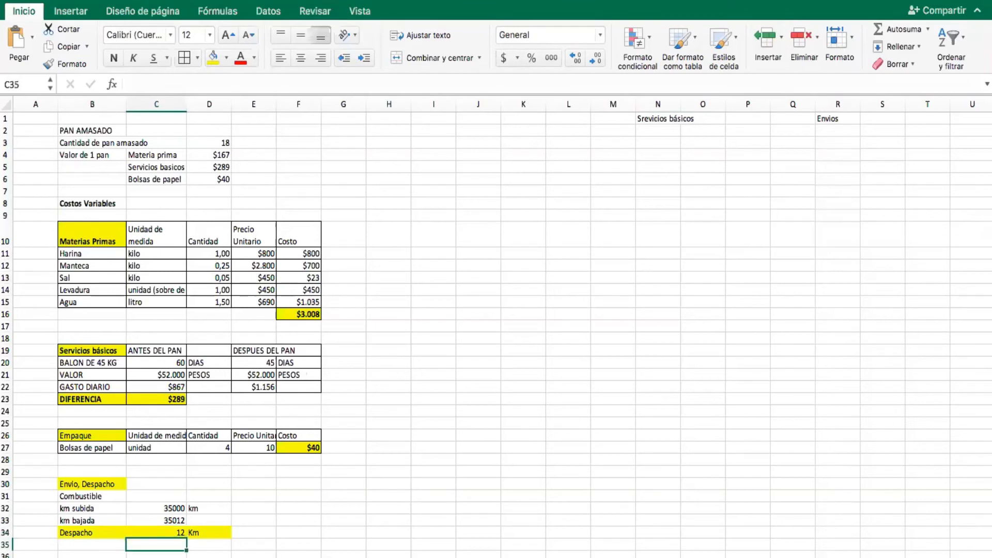
{"action": "type", "text": "="}
{"action": "left_click", "coordinate": [171, 532]}
{"action": "type", "text": "*C39"}
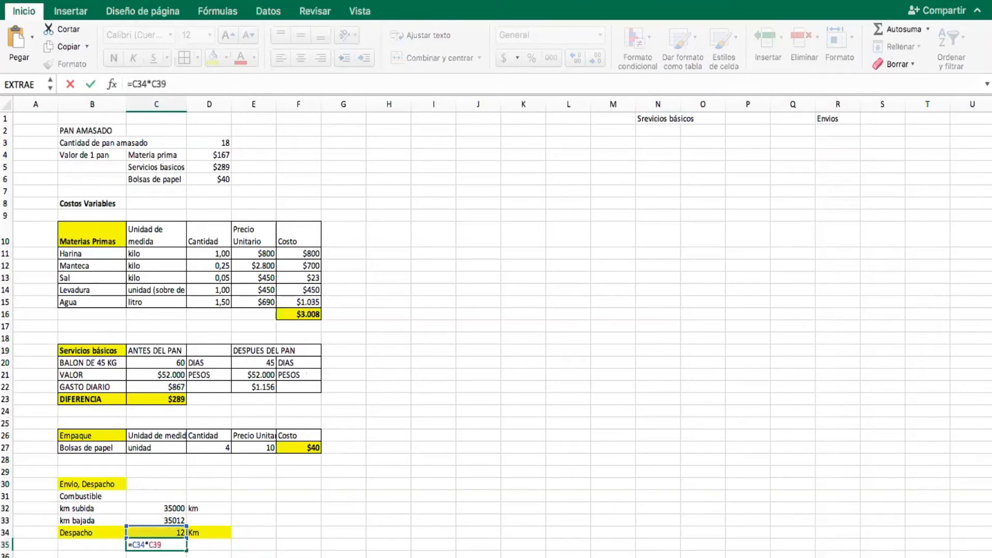
{"action": "key", "text": "Tab"}
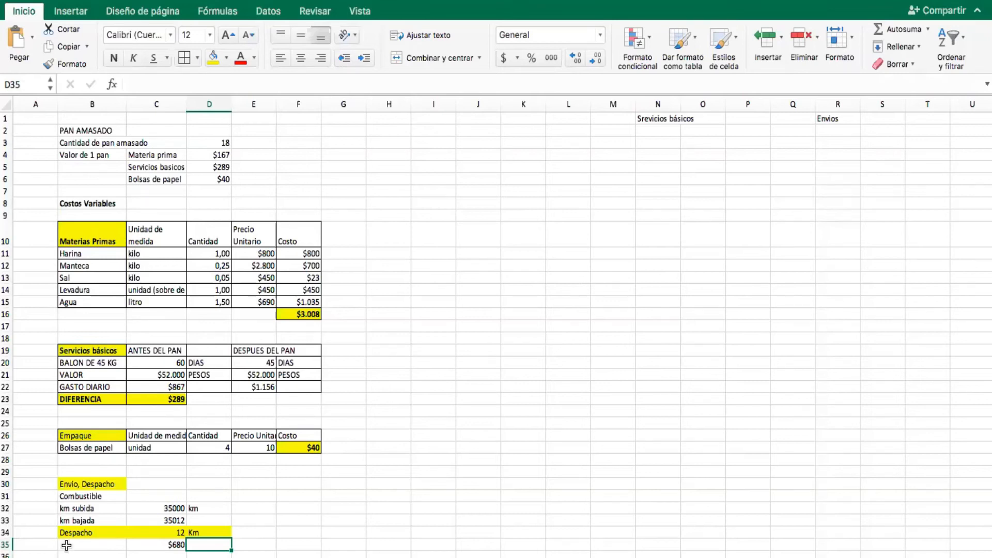
Remove the yellow fill from the "Despacho" row cells B34:D34.
{"action": "left_click", "coordinate": [96, 538]}
{"action": "left_click_drag", "start_coordinate": [88, 532], "coordinate": [207, 533]}
{"action": "left_click", "coordinate": [226, 57]}
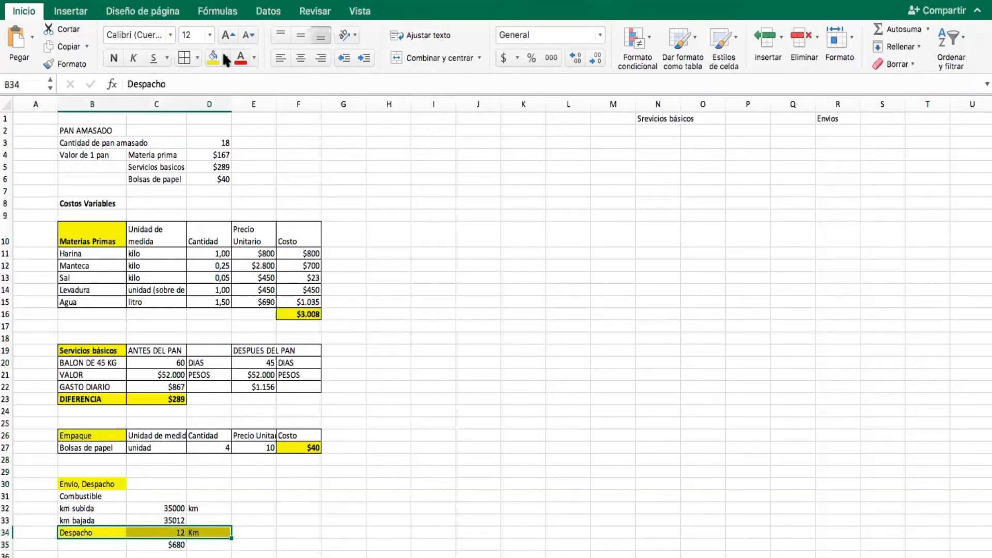
{"action": "left_click", "coordinate": [245, 87]}
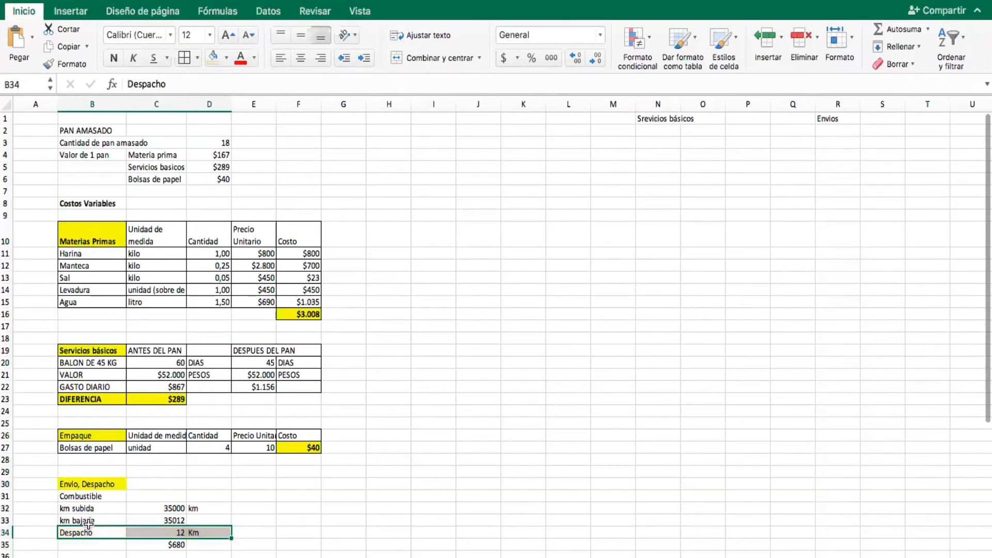
{"action": "mouse_move", "coordinate": [114, 539]}
{"action": "left_mouse_down"}
{"action": "mouse_move", "coordinate": [154, 538]}
{"action": "mouse_move", "coordinate": [97, 540]}
{"action": "left_mouse_up"}
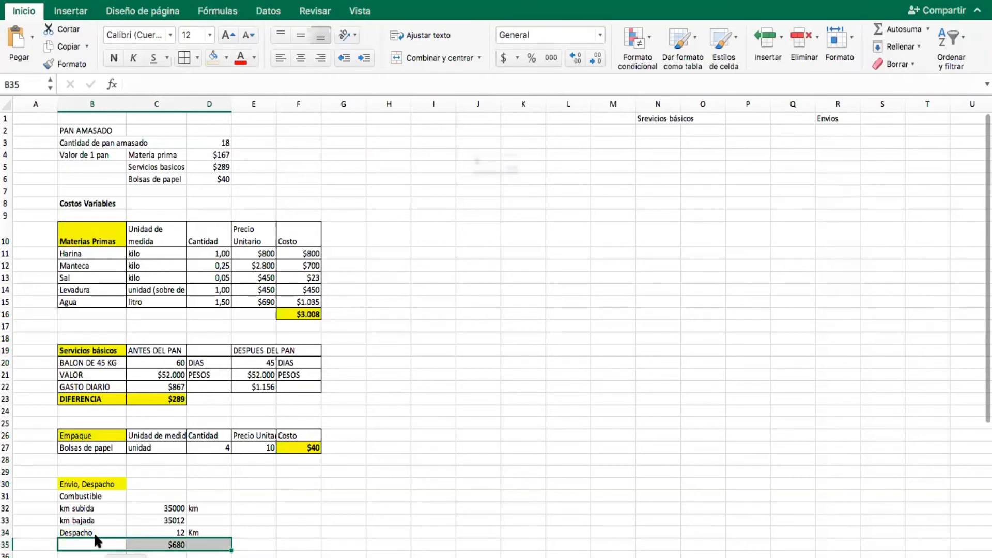
{"action": "left_click", "coordinate": [548, 198]}
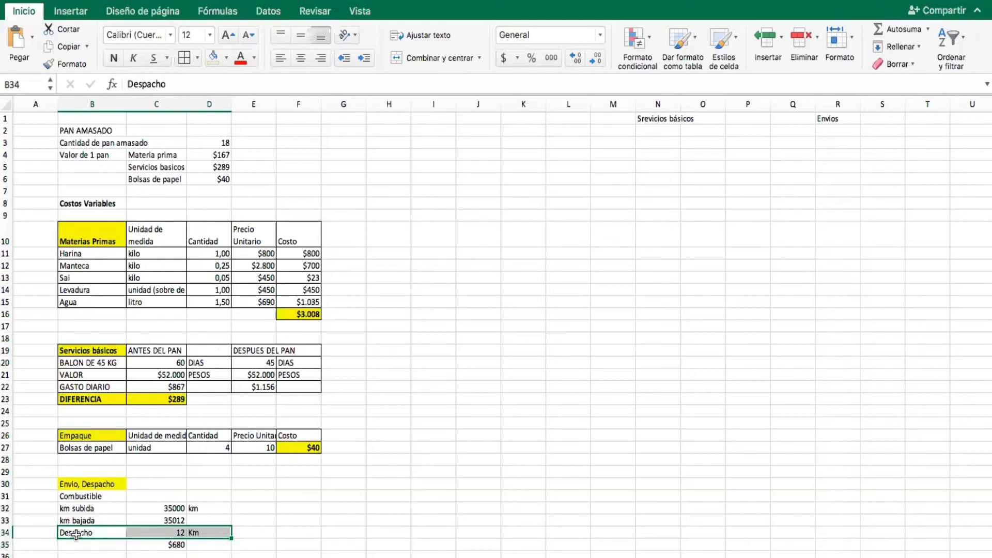
Label the delivery fuel cost "Valor" in B35 and format B35:C35 in bold with a yellow fill.
{"action": "left_click", "coordinate": [96, 547]}
{"action": "type", "text": "Valor"}
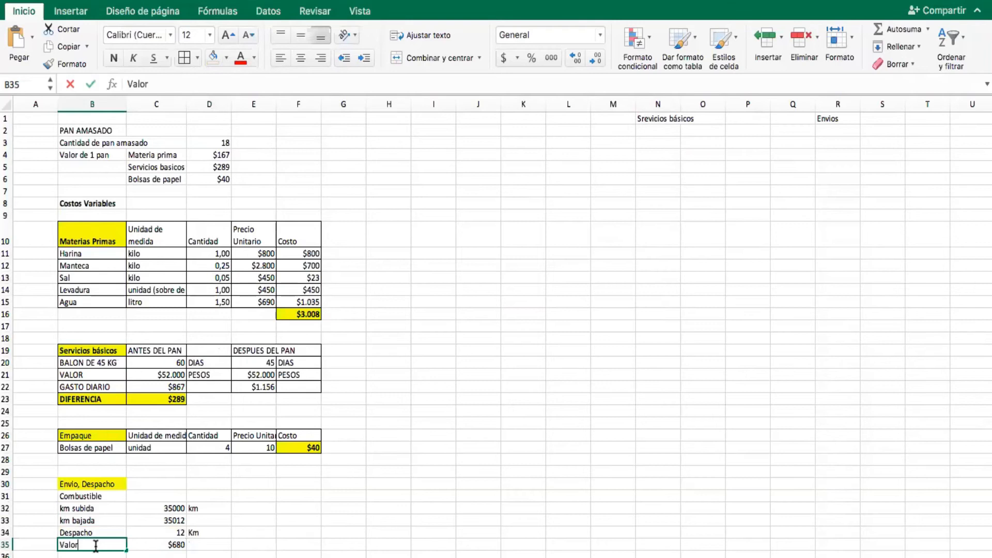
{"action": "key", "text": "Tab"}
{"action": "left_click_drag", "start_coordinate": [77, 545], "coordinate": [160, 546]}
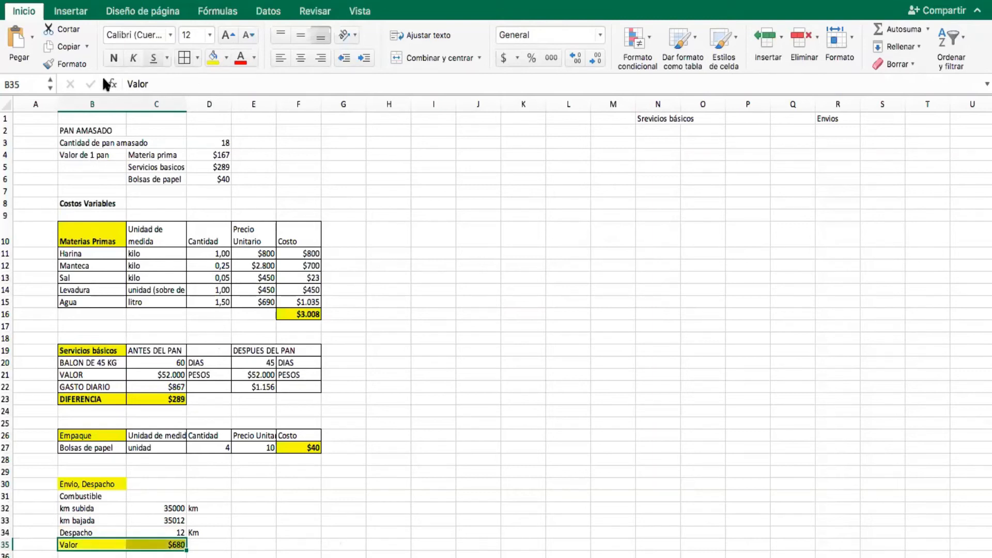
{"action": "left_click", "coordinate": [113, 56]}
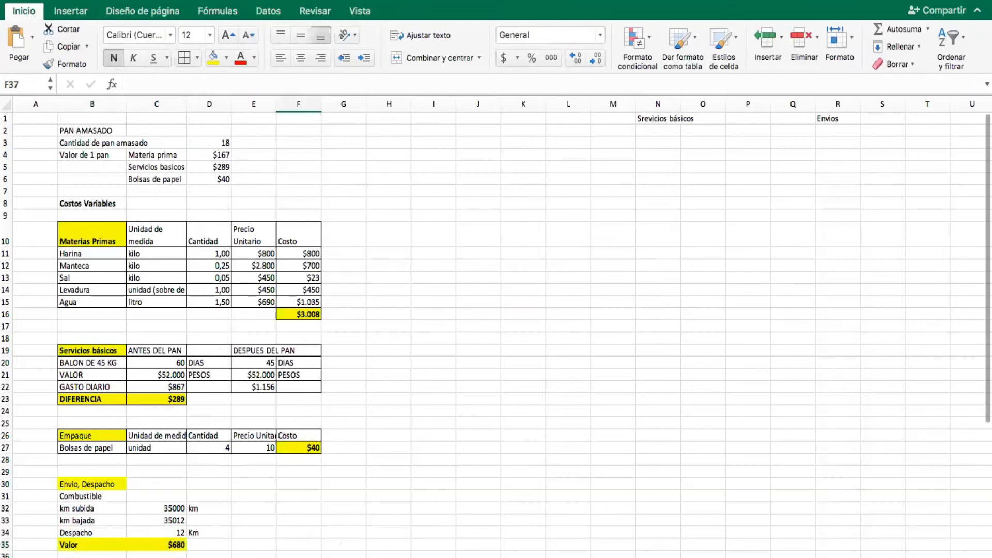
Apply all borders to the fuel distance table in B31:D34.
{"action": "left_click_drag", "start_coordinate": [78, 495], "coordinate": [199, 536]}
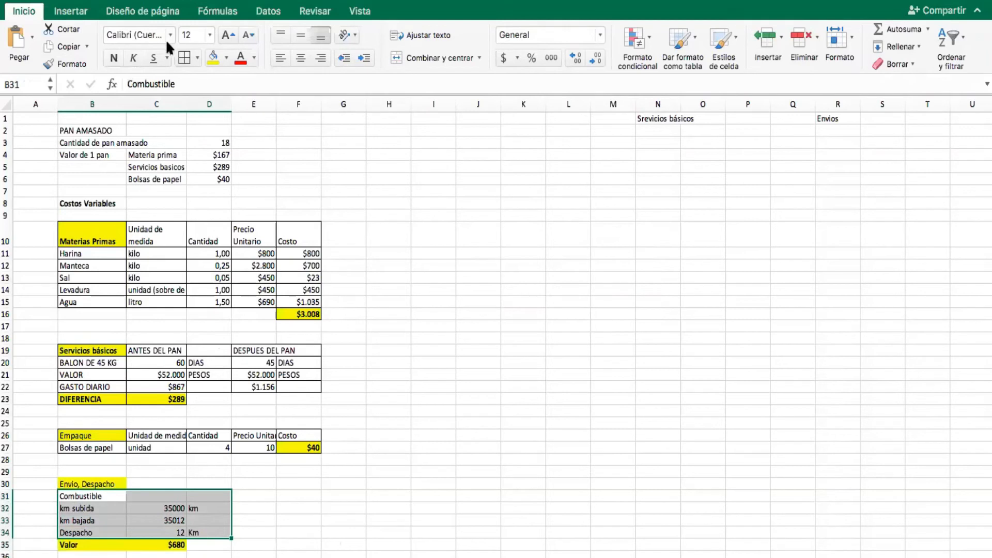
{"action": "left_click", "coordinate": [162, 190]}
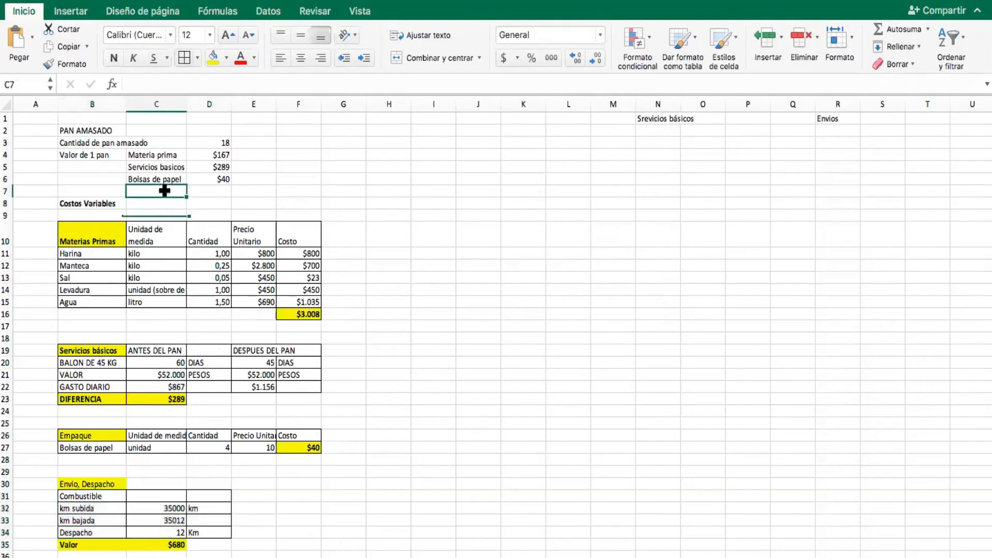
{"action": "left_click", "coordinate": [8, 191]}
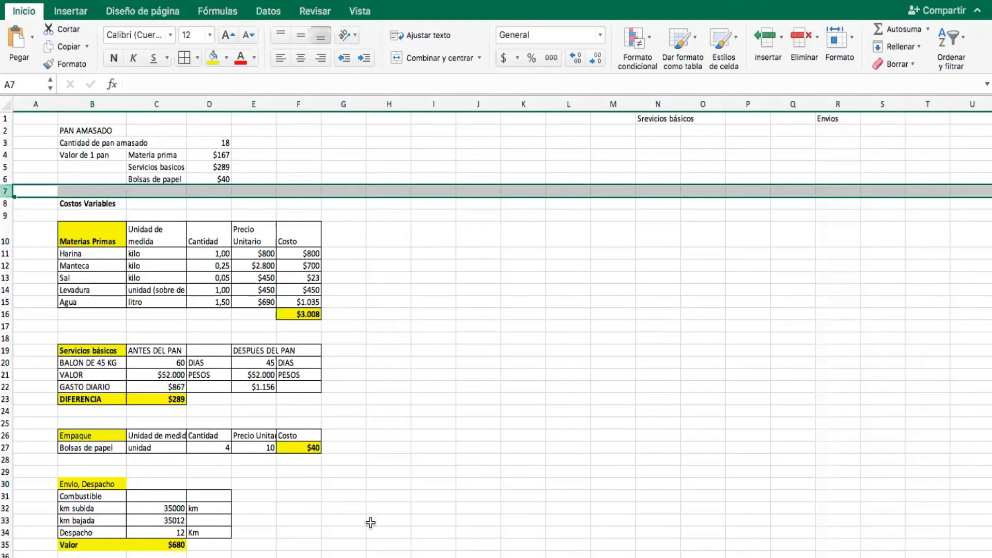
Change the label in B39 to "Valor combustible del Km".
{"action": "scroll", "coordinate": [371, 523], "scroll_direction": "down", "scroll_amount": 5}
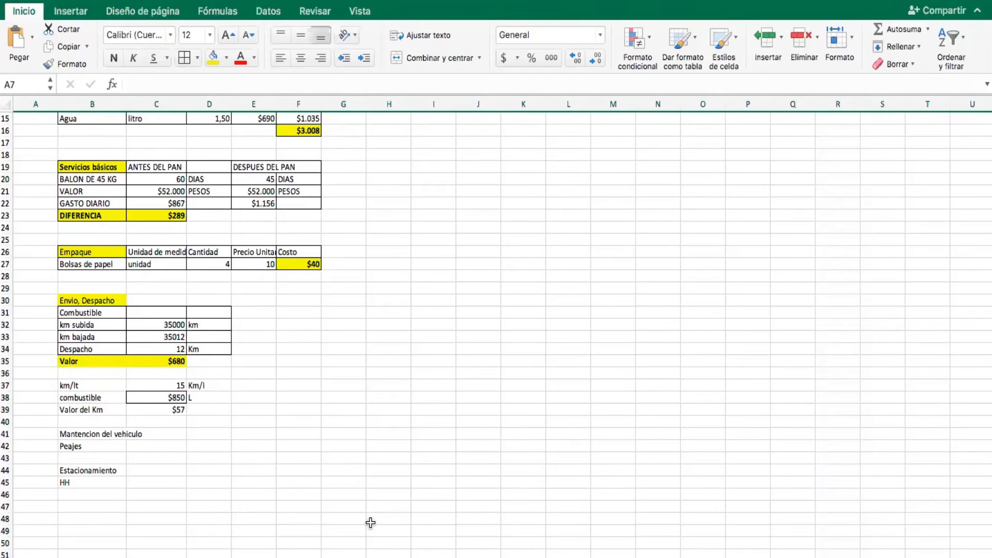
{"action": "left_click", "coordinate": [78, 409]}
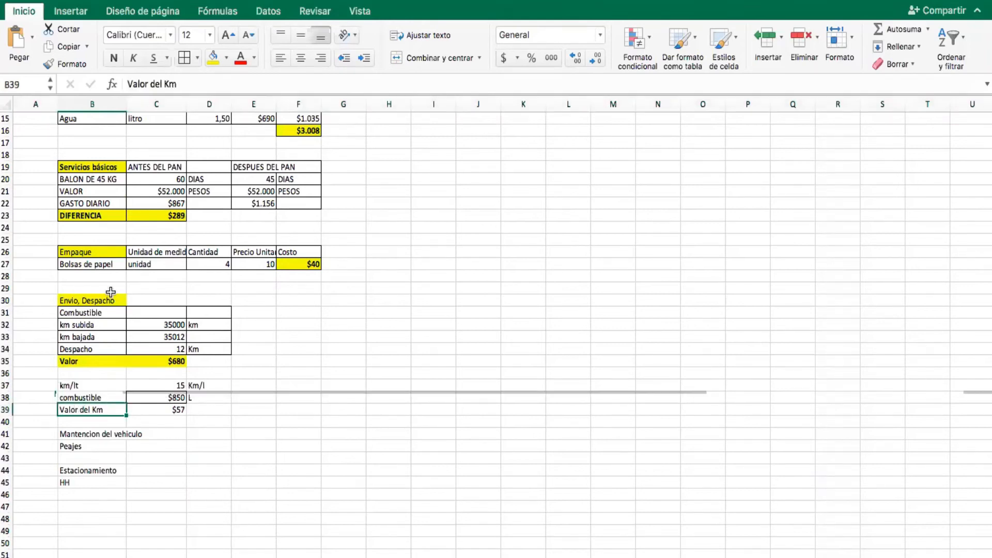
{"action": "left_click", "coordinate": [150, 83]}
{"action": "type", "text": "combustible"}
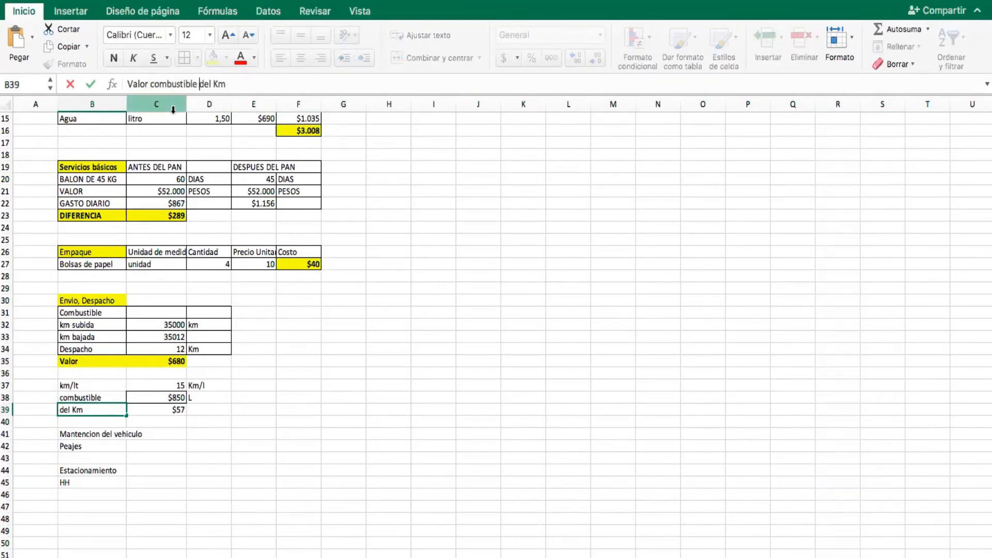
{"action": "key", "text": "Return"}
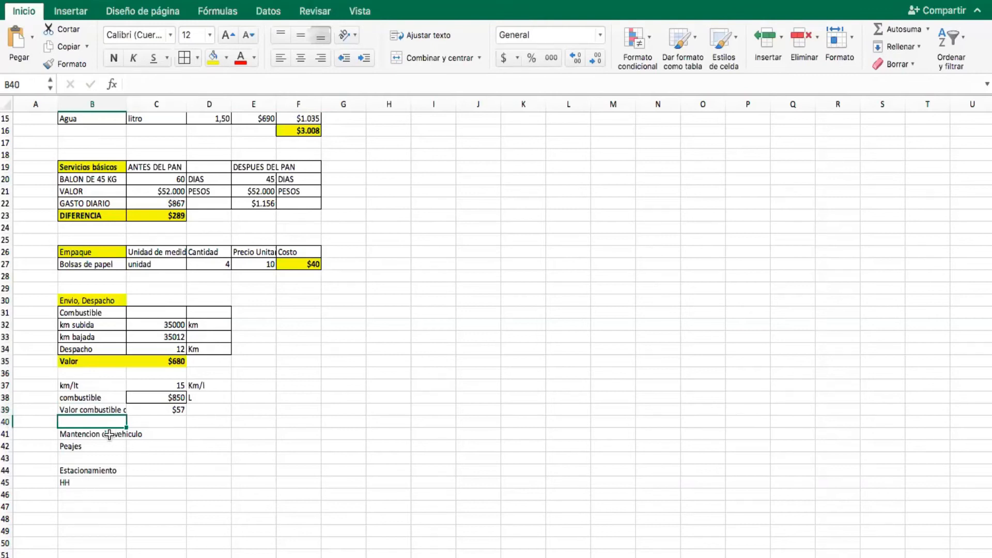
Insert two blank rows above the "Peajes" row, under "Mantencion del vehiculo".
{"action": "left_click", "coordinate": [85, 441]}
{"action": "left_click", "coordinate": [7, 445]}
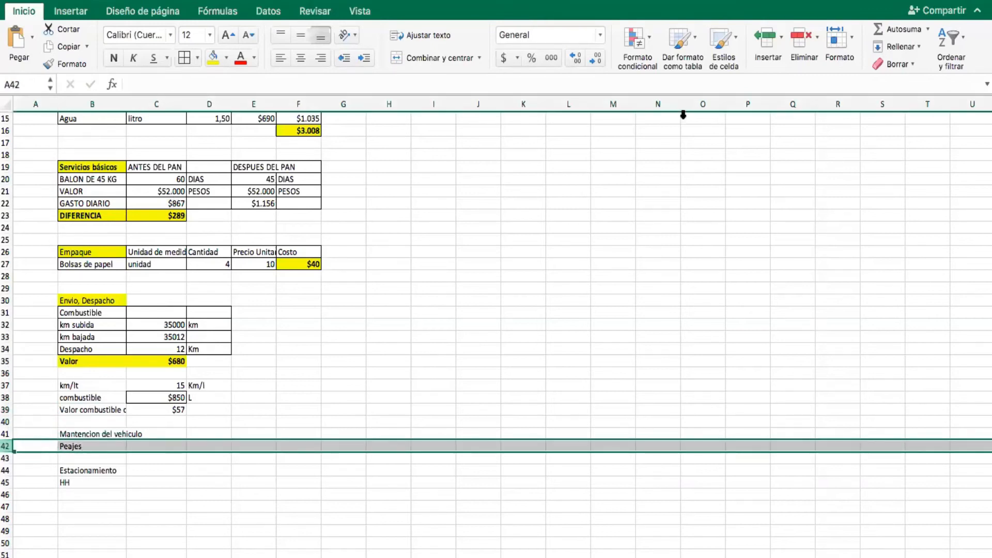
{"action": "left_click", "coordinate": [764, 37]}
{"action": "left_click", "coordinate": [764, 37]}
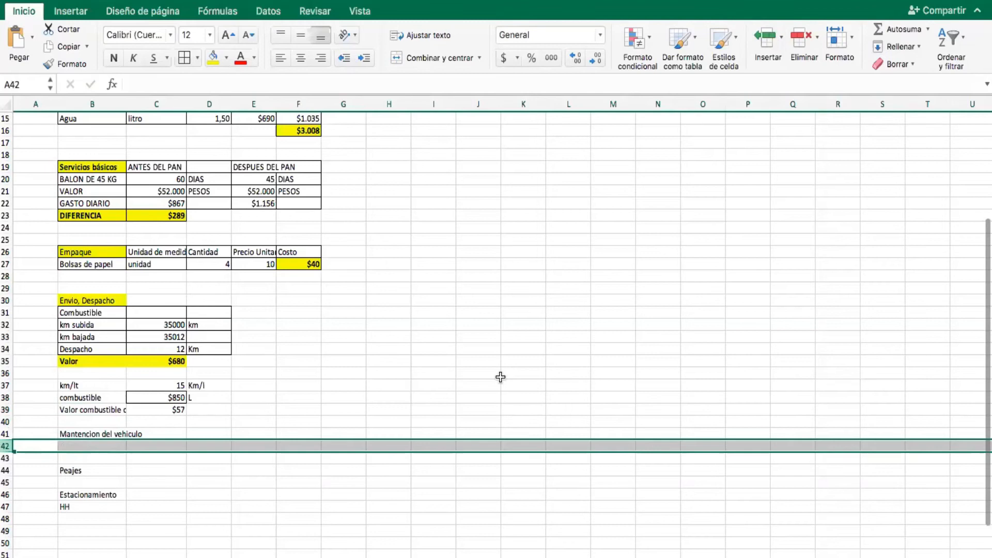
{"action": "left_click", "coordinate": [267, 490]}
Enter the label "Mantencion" in B42 under the vehicle maintenance heading.
{"action": "left_click", "coordinate": [80, 444]}
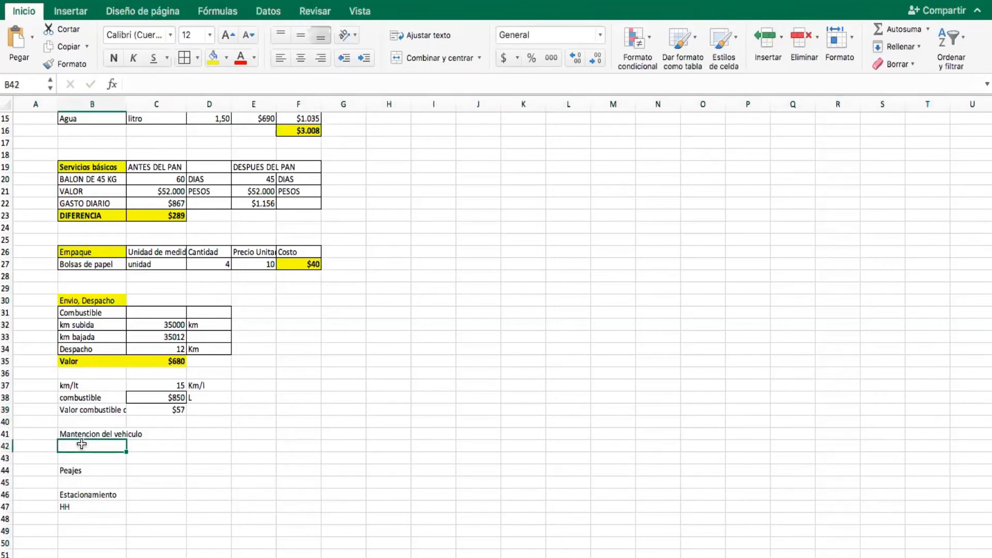
{"action": "type", "text": "m"}
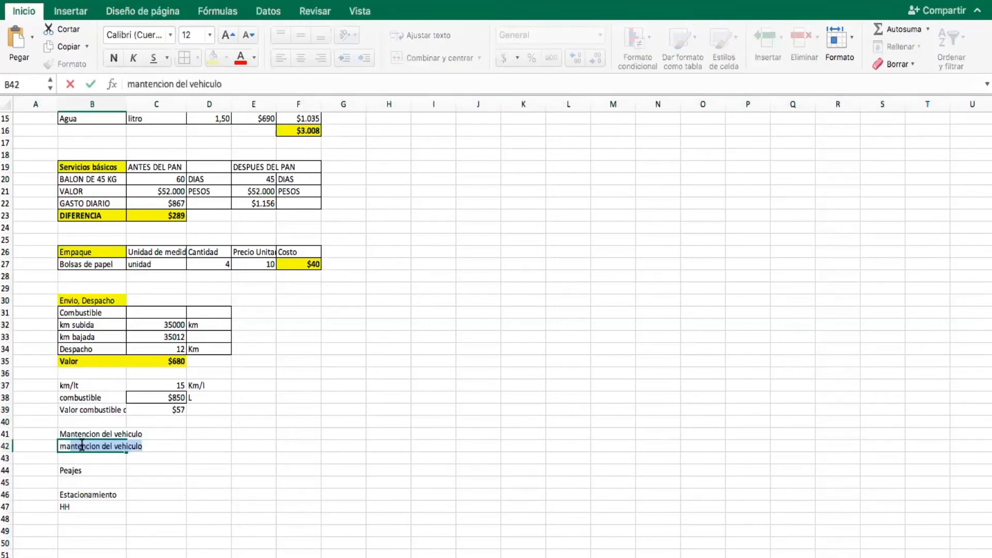
{"action": "key", "text": "BackSpace"}
{"action": "key", "text": "BackSpace"}
{"action": "type", "text": "Mantencion"}
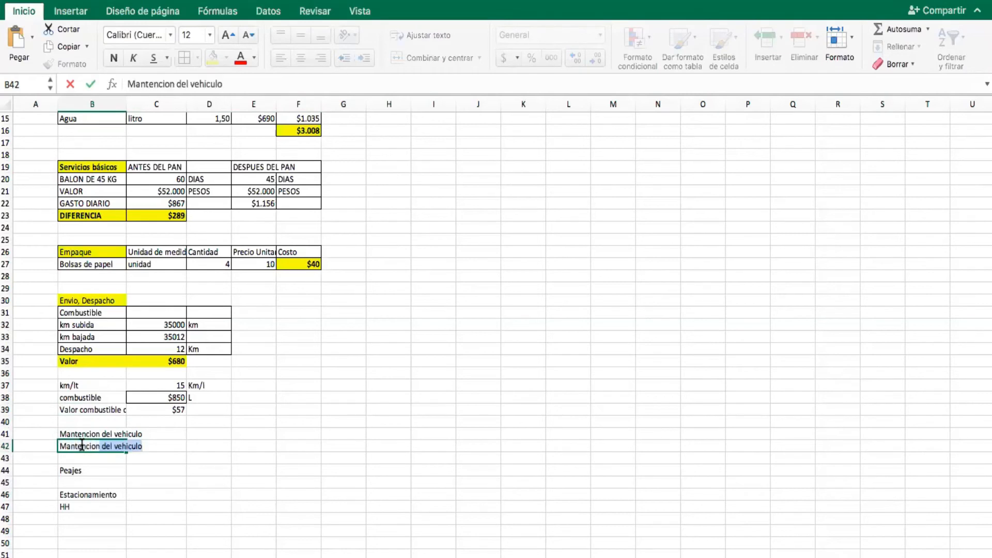
{"action": "key", "text": "BackSpace"}
{"action": "key", "text": "Tab"}
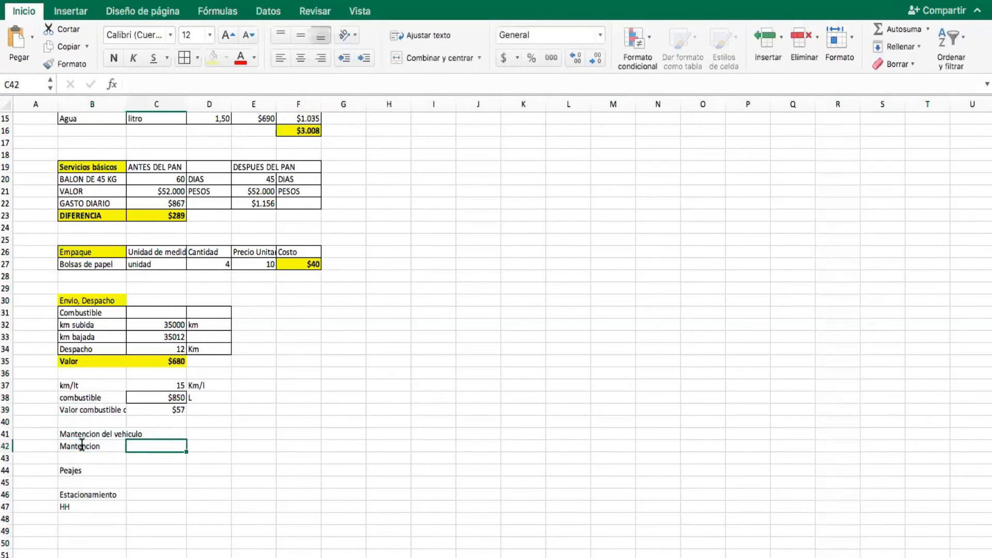
Enter the maintenance interval 15000 in C42 and its unit "km" in D42.
{"action": "type", "text": "1"}
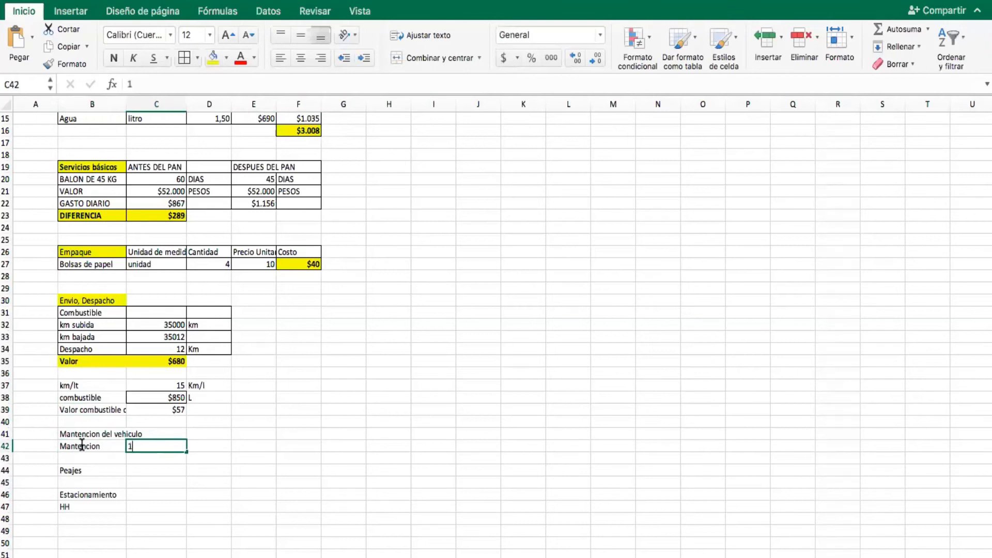
{"action": "type", "text": "5000"}
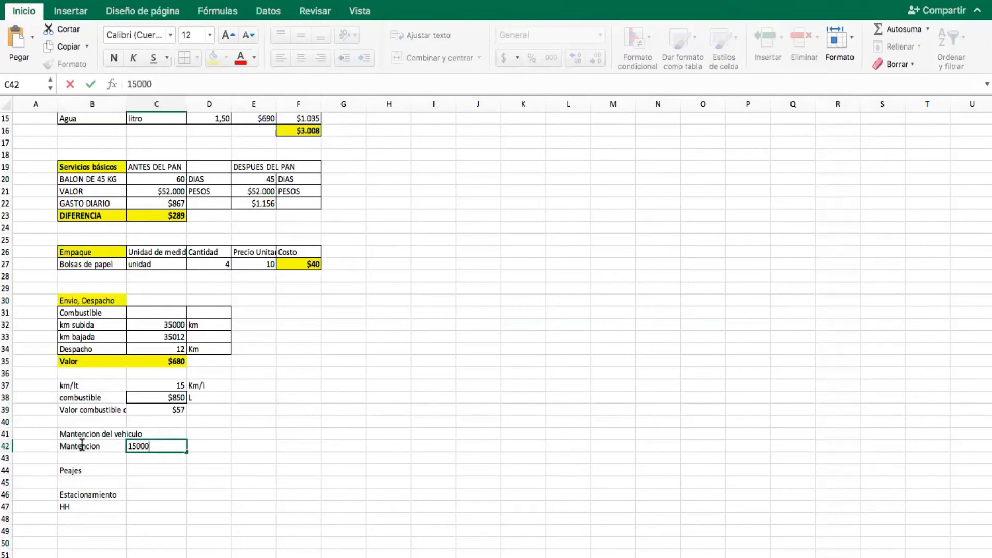
{"action": "key", "text": "Tab"}
{"action": "type", "text": "km"}
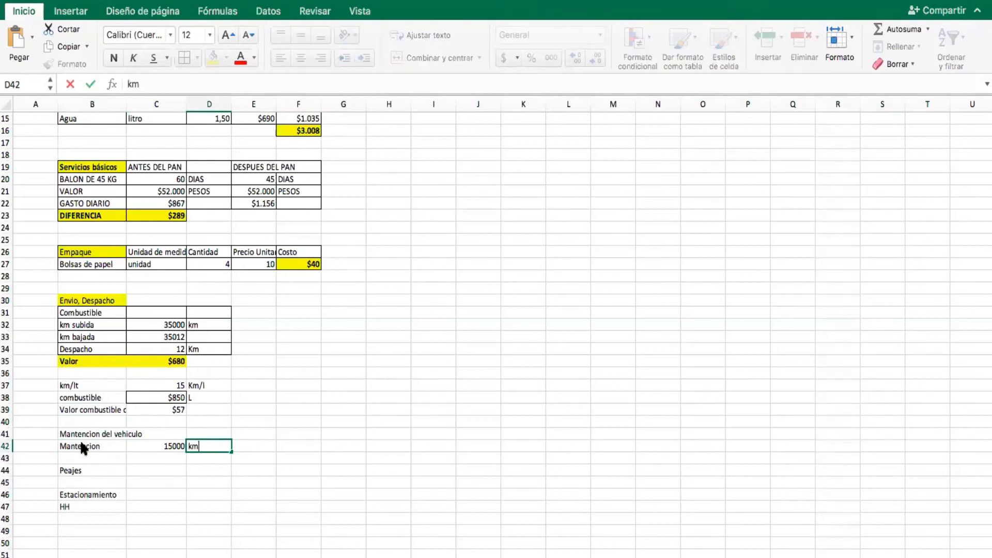
{"action": "key", "text": "Return"}
Enter the label "Costo" in B43 and a maintenance cost of 35000 in C43.
{"action": "key", "text": "Left"}
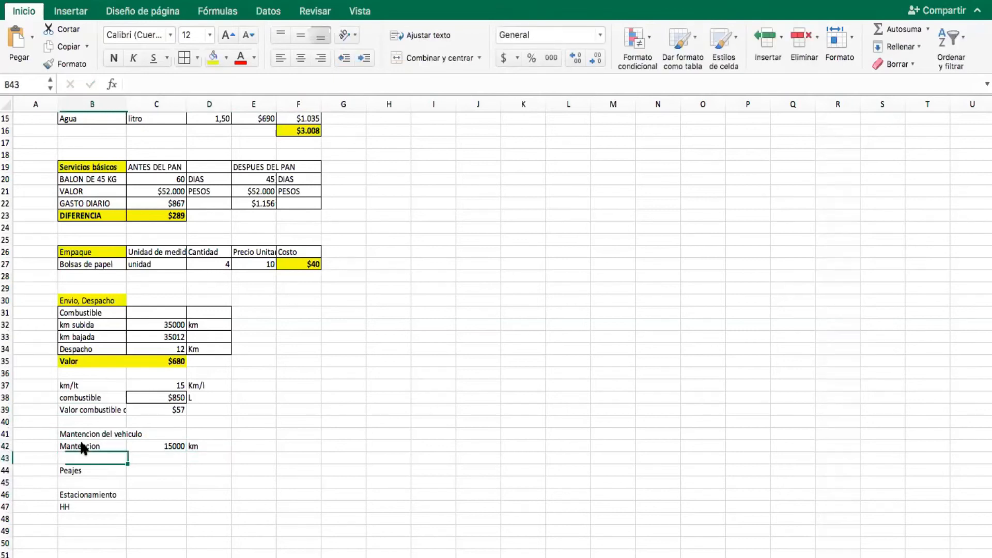
{"action": "type", "text": "Costo"}
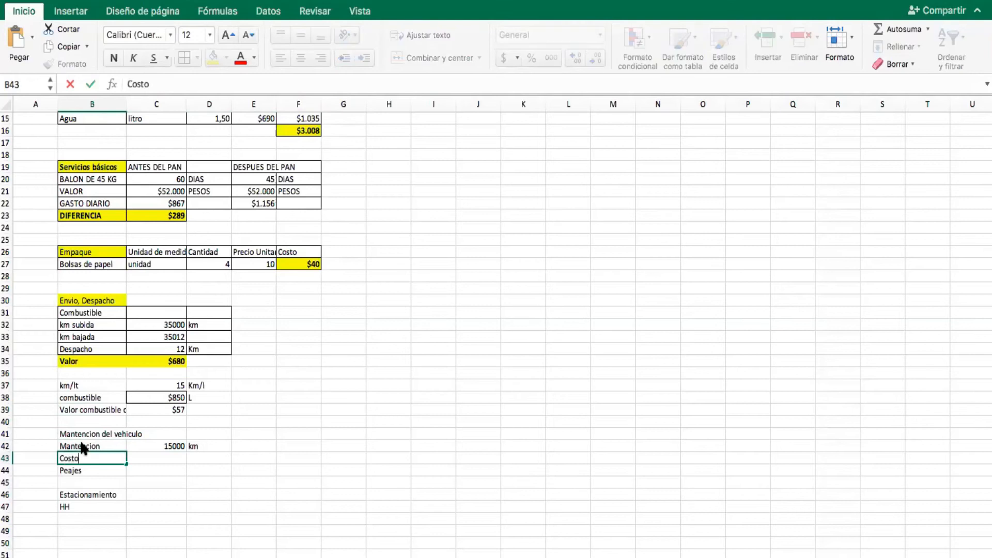
{"action": "key", "text": "Tab"}
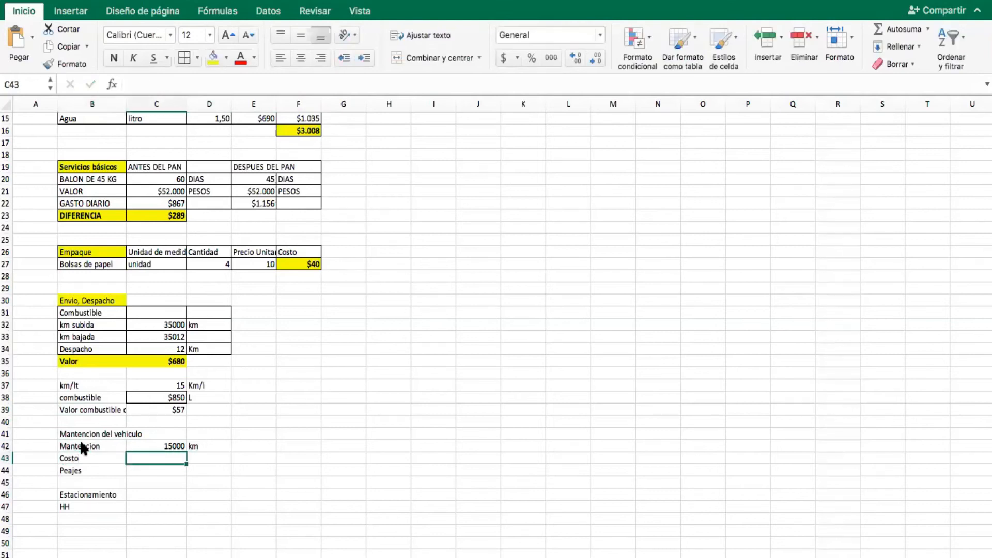
{"action": "type", "text": "350"}
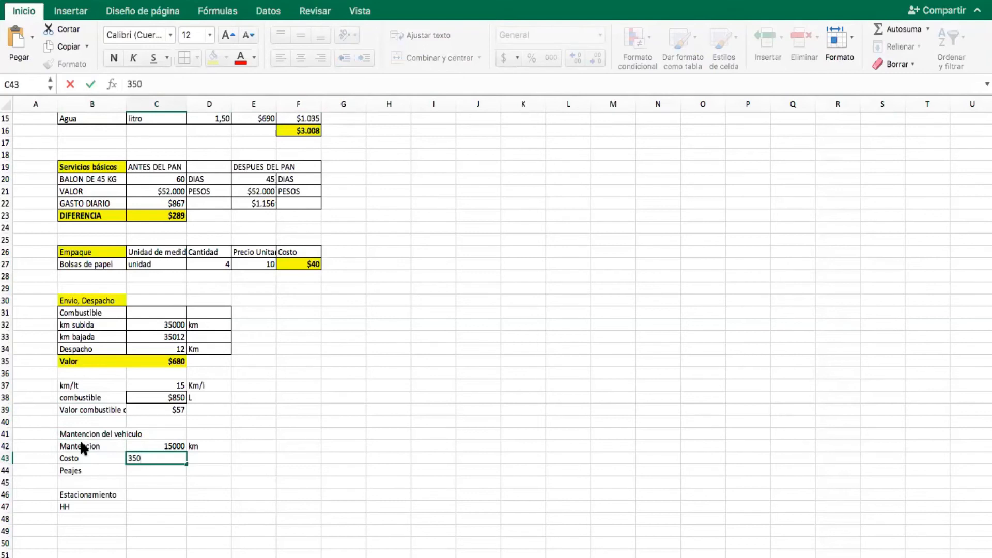
{"action": "type", "text": "00"}
{"action": "key", "text": "Tab"}
Insert two more blank rows above the "Peajes" row, below the maintenance cost.
{"action": "left_click", "coordinate": [8, 469]}
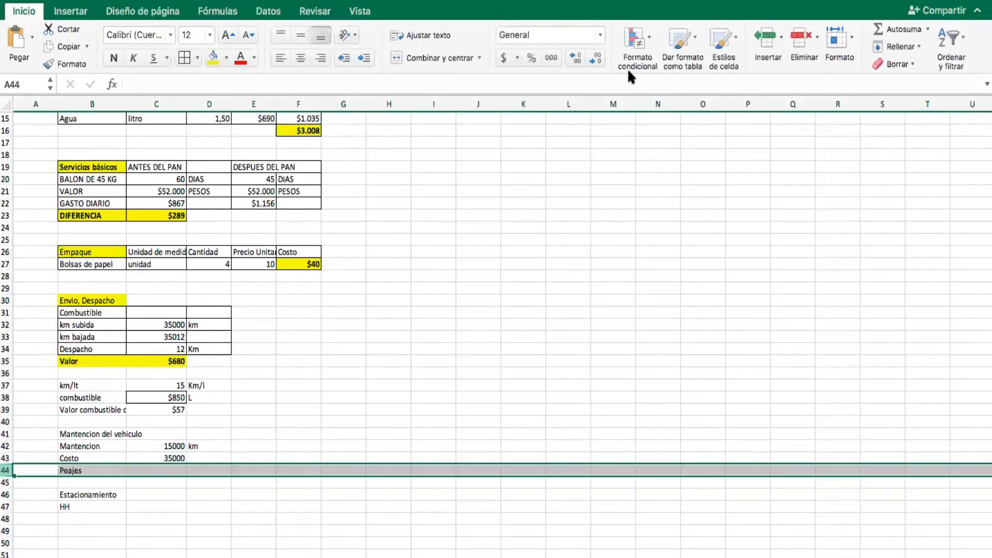
{"action": "left_click", "coordinate": [759, 43]}
{"action": "left_click", "coordinate": [760, 44]}
{"action": "left_click", "coordinate": [366, 422]}
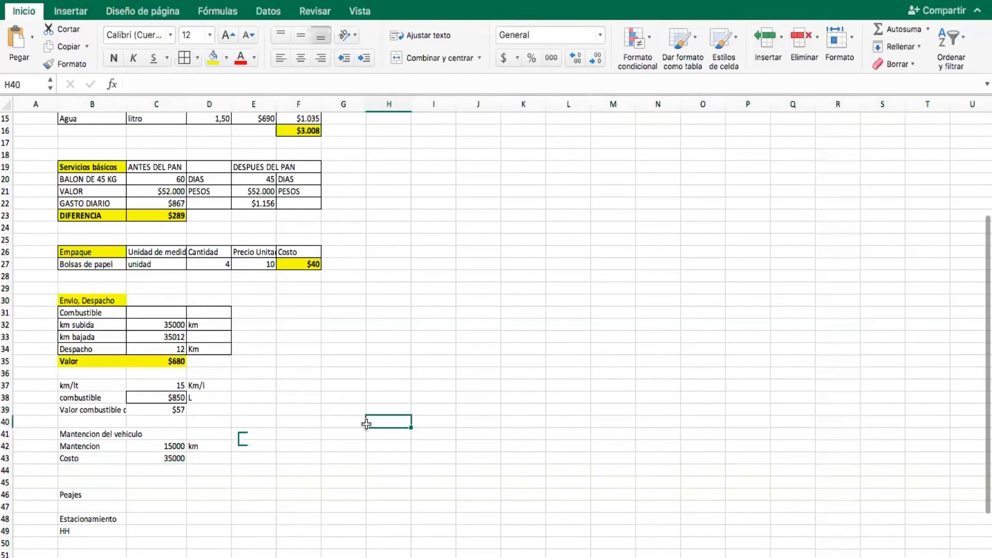
Set the maintenance cost in C43 to 30000.
{"action": "left_click", "coordinate": [210, 459]}
{"action": "left_click", "coordinate": [162, 459]}
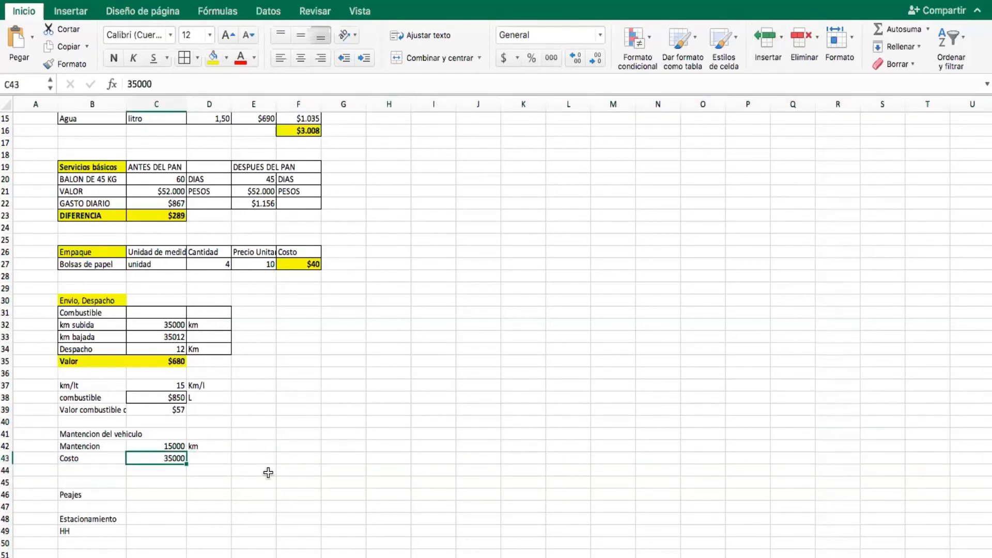
{"action": "left_click", "coordinate": [166, 446]}
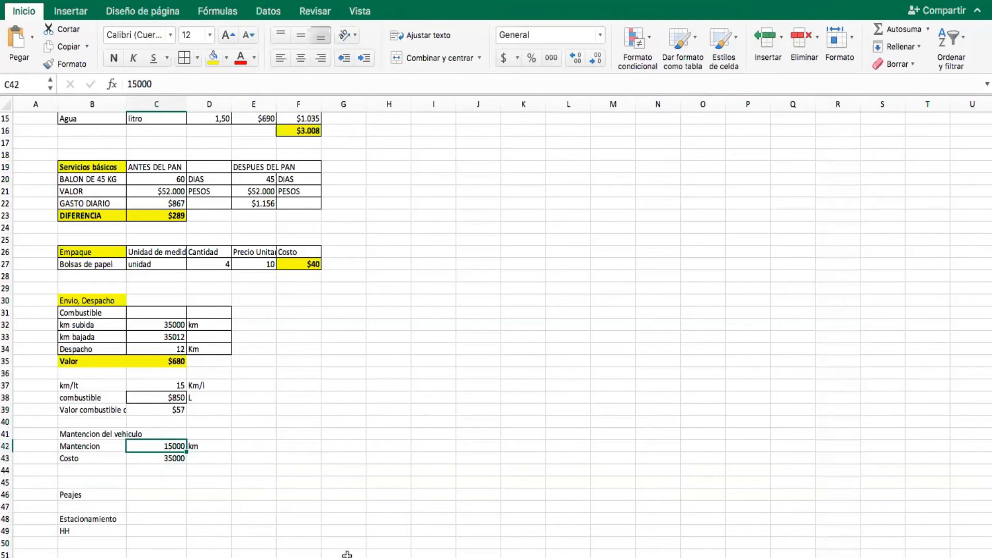
{"action": "left_click", "coordinate": [234, 469]}
{"action": "left_click", "coordinate": [149, 459]}
{"action": "type", "text": "25"}
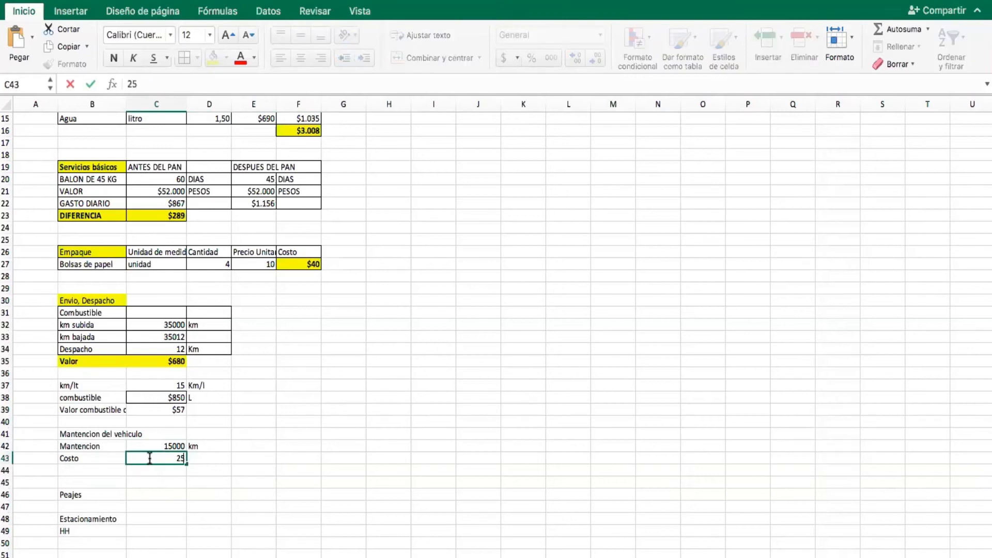
{"action": "key", "text": "BackSpace"}
{"action": "key", "text": "BackSpace"}
{"action": "type", "text": "30000"}
{"action": "key", "text": "Return"}
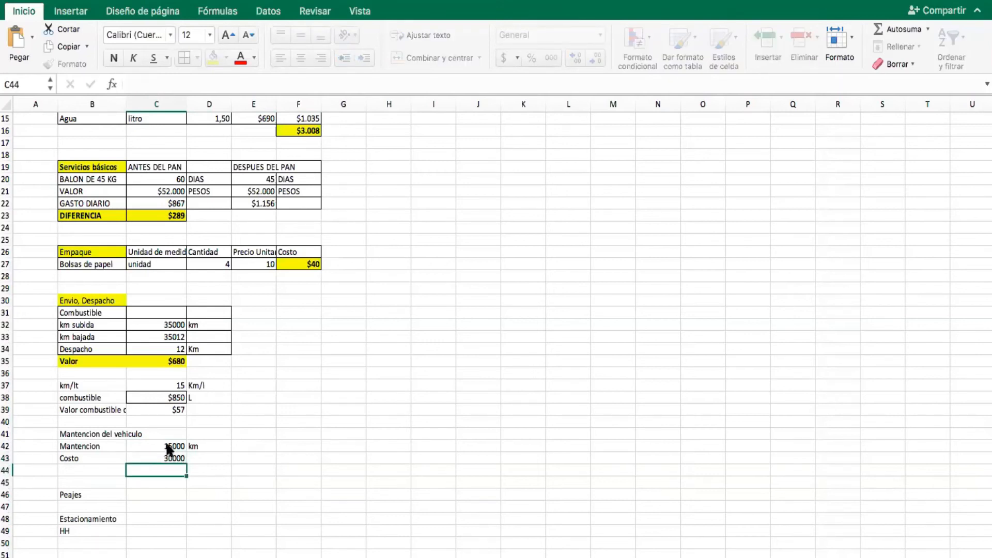
Set the maintenance interval in C42 to 10000 km and select C44 below the cost.
{"action": "left_click", "coordinate": [157, 446]}
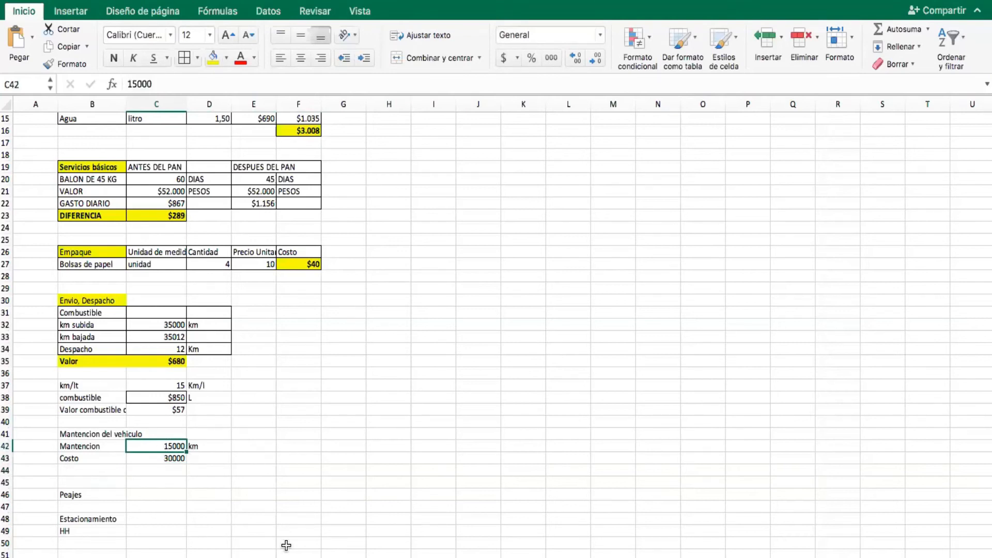
{"action": "type", "text": "10000"}
{"action": "key", "text": "Return"}
{"action": "left_click", "coordinate": [197, 472]}
{"action": "left_click", "coordinate": [158, 468]}
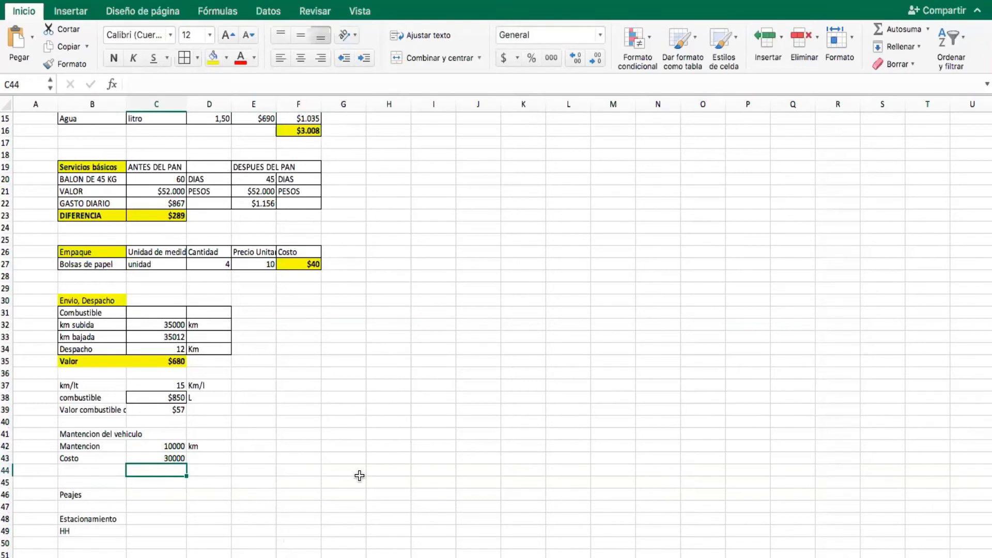
Calculate the maintenance cost per km in C44 by dividing the cost by the interval with =C43/C42.
{"action": "type", "text": "="}
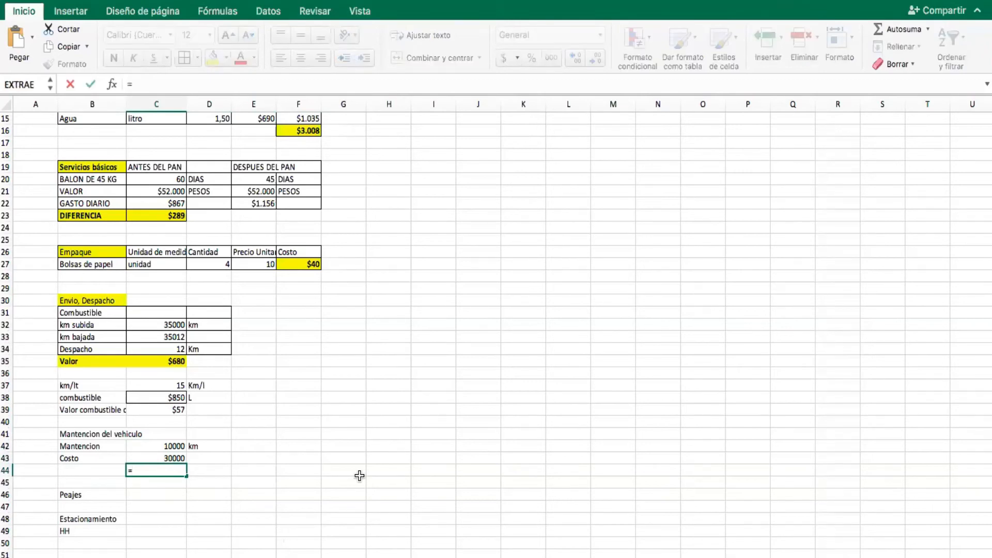
{"action": "key", "text": "Up"}
{"action": "type", "text": "/"}
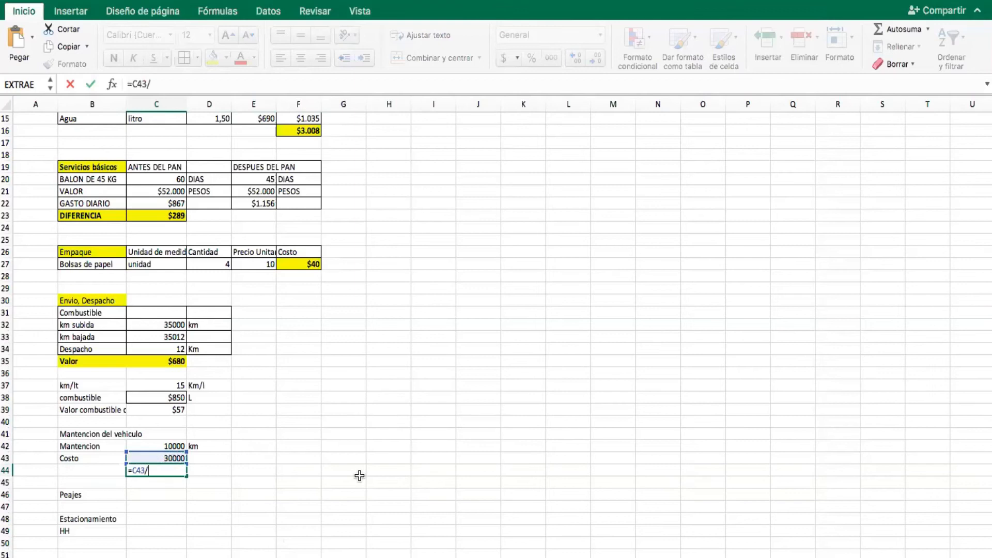
{"action": "left_click", "coordinate": [154, 446]}
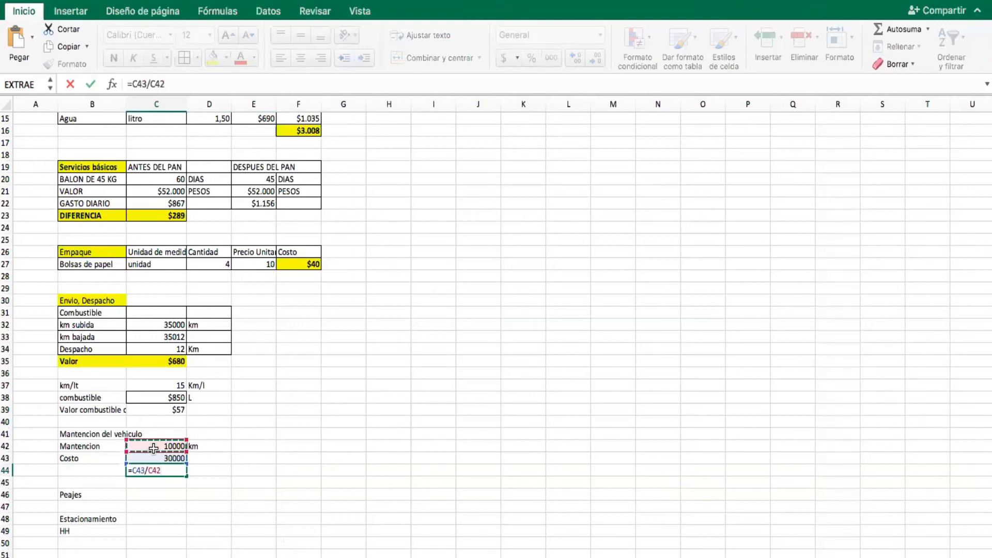
{"action": "key", "text": "Return"}
{"action": "left_click", "coordinate": [156, 471]}
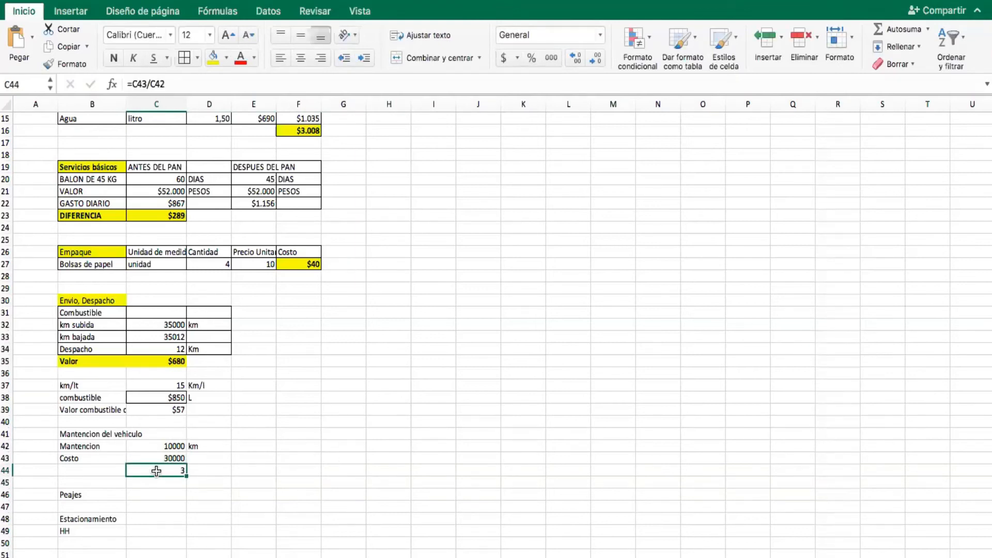
Label the maintenance cost per km "Valor de mat. Km" in B44.
{"action": "left_click", "coordinate": [92, 469]}
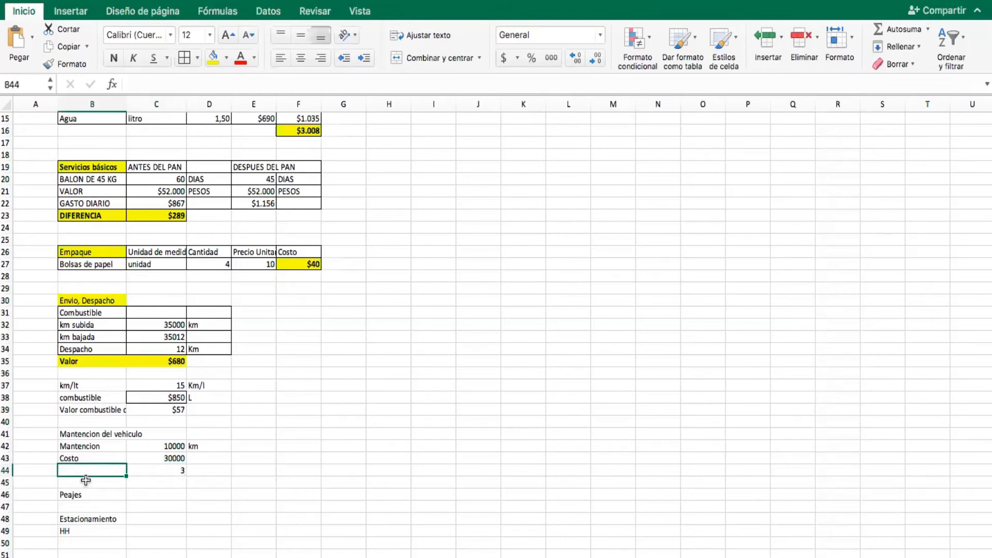
{"action": "type", "text": "Valor de"}
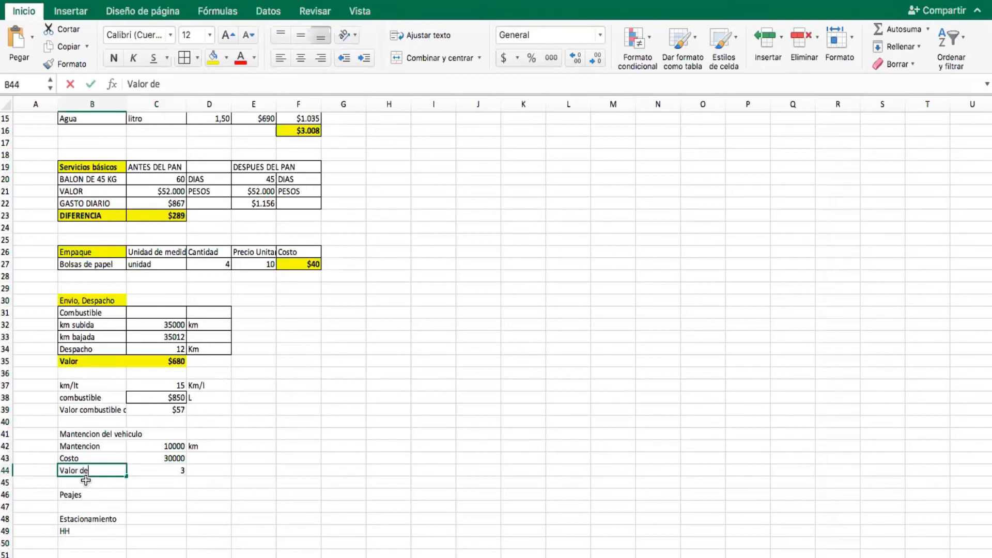
{"action": "type", "text": " mat. km"}
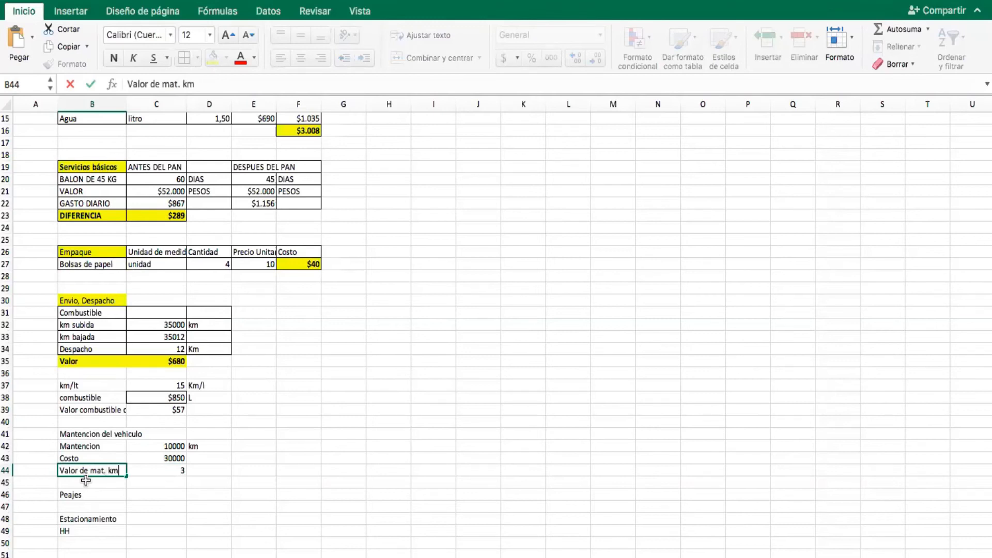
{"action": "key", "text": "Tab"}
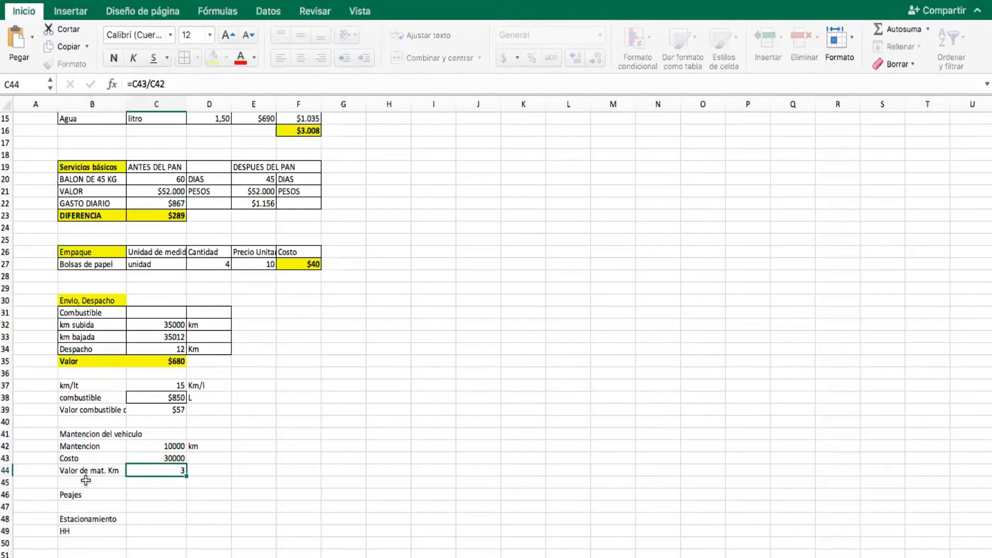
Format the maintenance cost and its per-km value in C43:C44 with the Moneda number category.
{"action": "left_click_drag", "start_coordinate": [169, 444], "coordinate": [182, 470]}
{"action": "left_click", "coordinate": [166, 463]}
{"action": "mouse_move", "coordinate": [312, 5]}
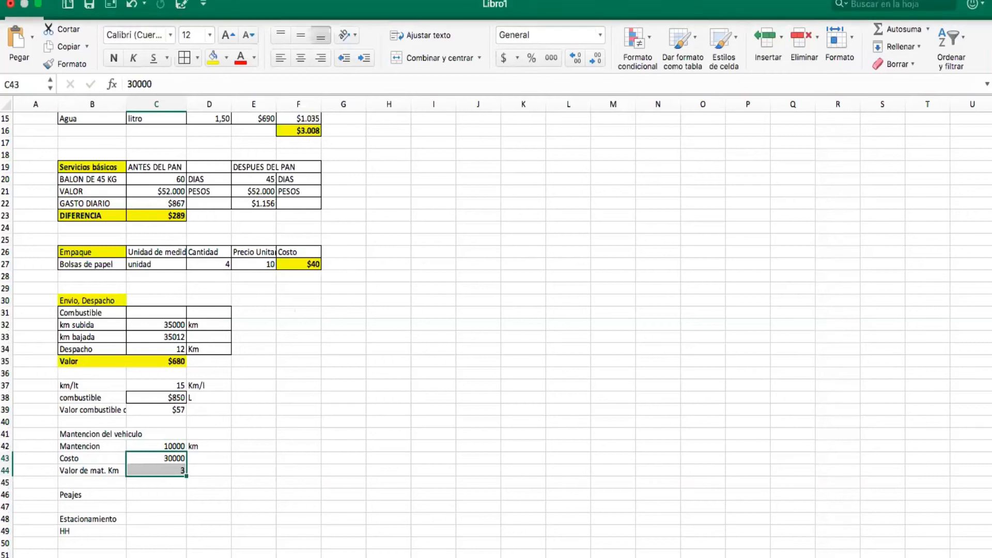
{"action": "left_click", "coordinate": [252, 1]}
{"action": "left_click", "coordinate": [265, 1]}
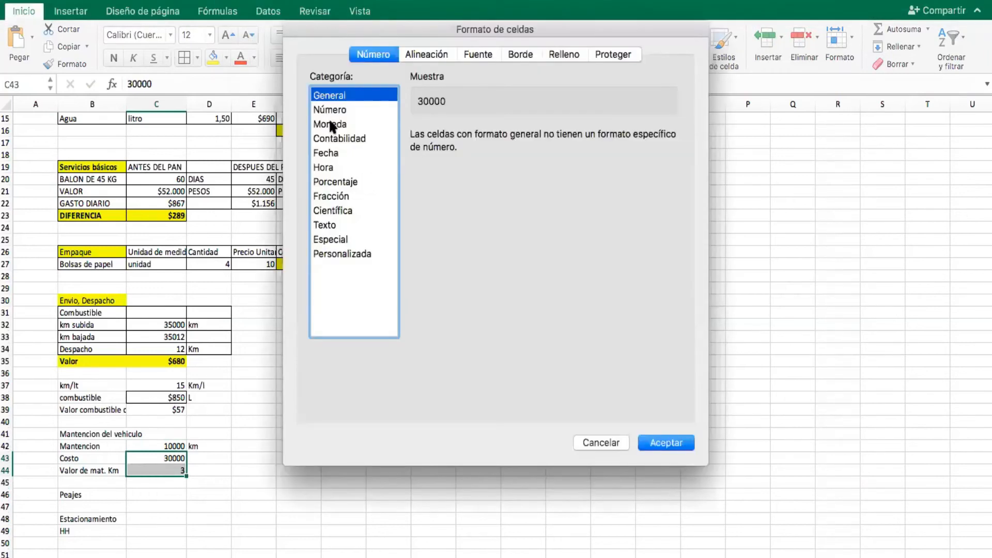
{"action": "left_click", "coordinate": [331, 124]}
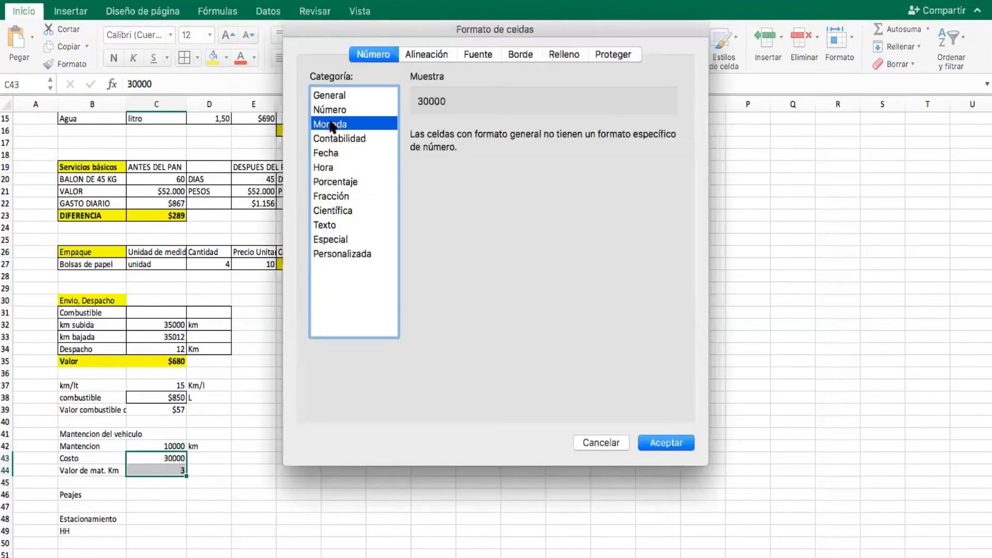
{"action": "left_click", "coordinate": [666, 443]}
{"action": "left_click", "coordinate": [406, 457]}
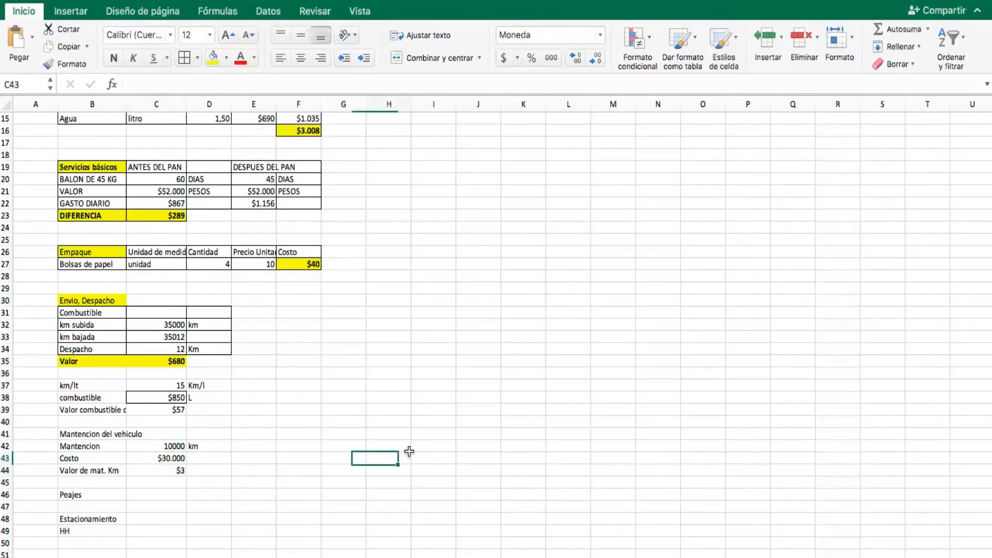
{"action": "left_click", "coordinate": [159, 469]}
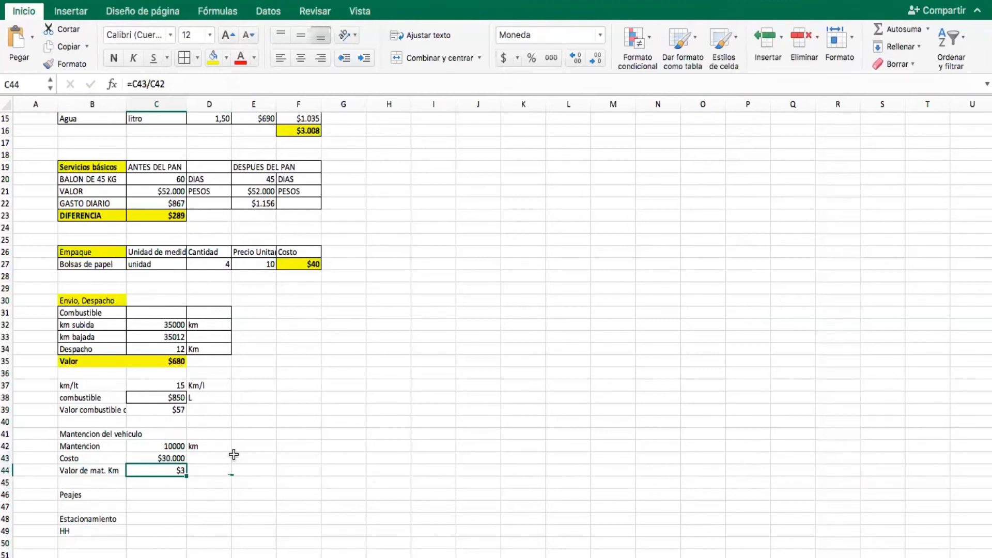
{"action": "left_click", "coordinate": [157, 495]}
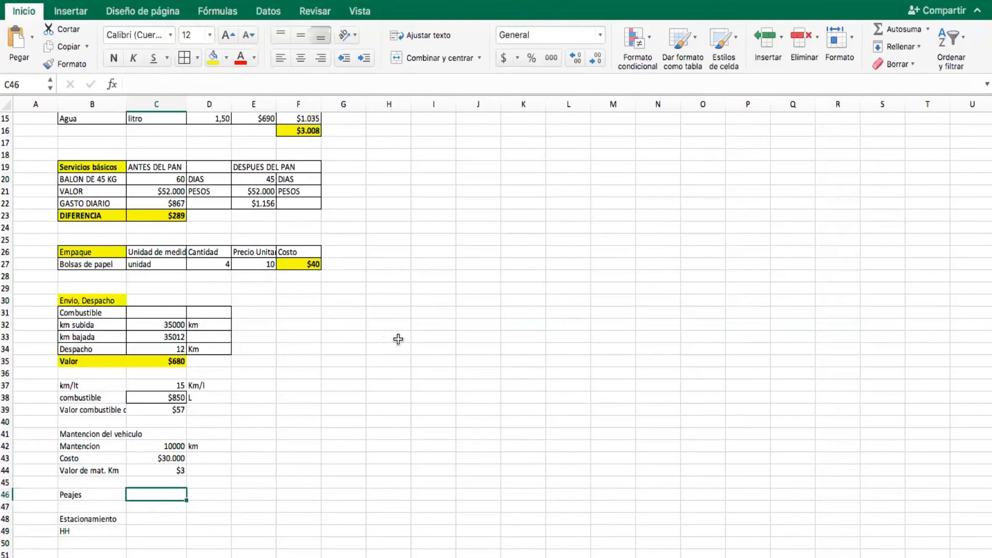
{"action": "left_click", "coordinate": [152, 447]}
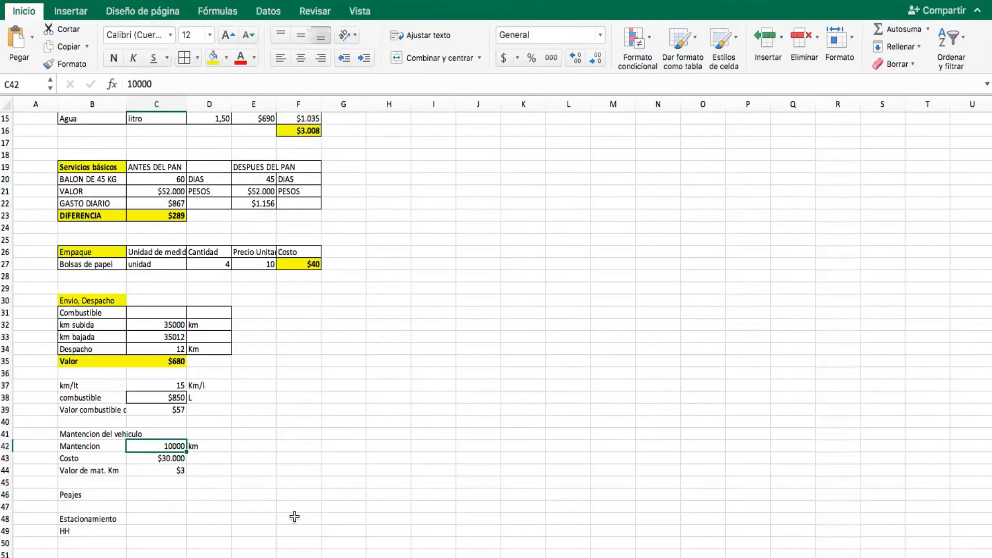
{"action": "left_click", "coordinate": [153, 491]}
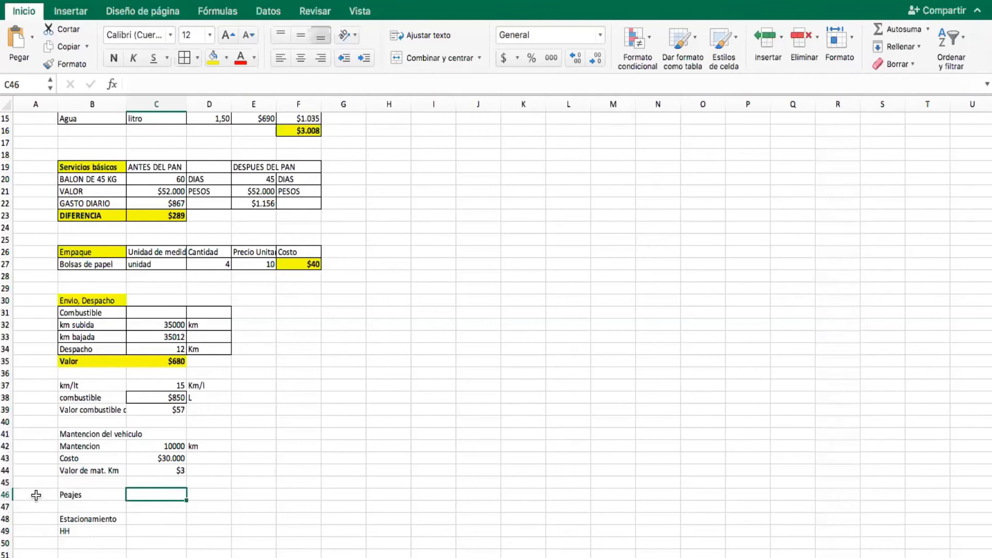
Delete rows 46 to 48, which hold the "Peajes" and "Estacionamiento" entries.
{"action": "left_click", "coordinate": [8, 494]}
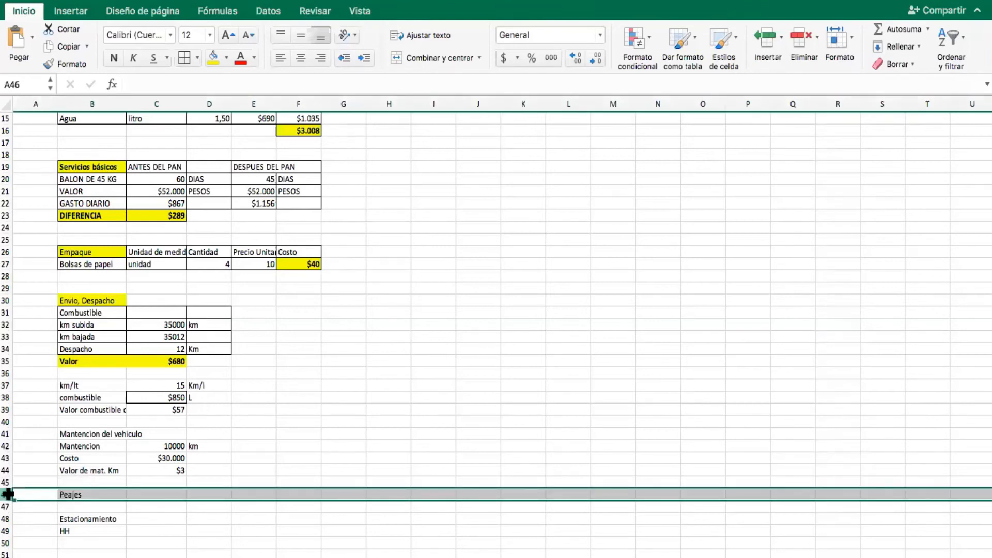
{"action": "left_click_drag", "start_coordinate": [7, 494], "coordinate": [8, 519]}
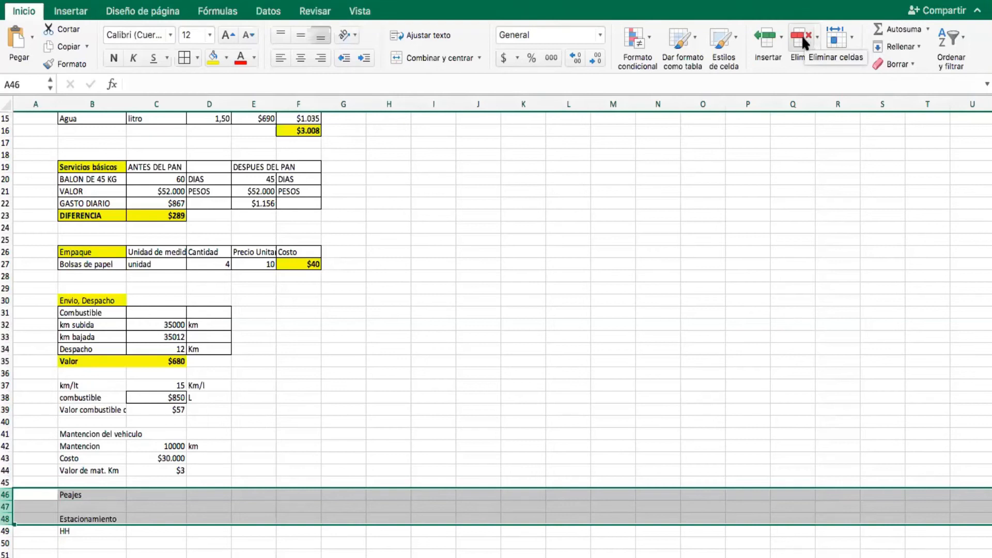
{"action": "left_click", "coordinate": [801, 35]}
{"action": "left_click", "coordinate": [317, 453]}
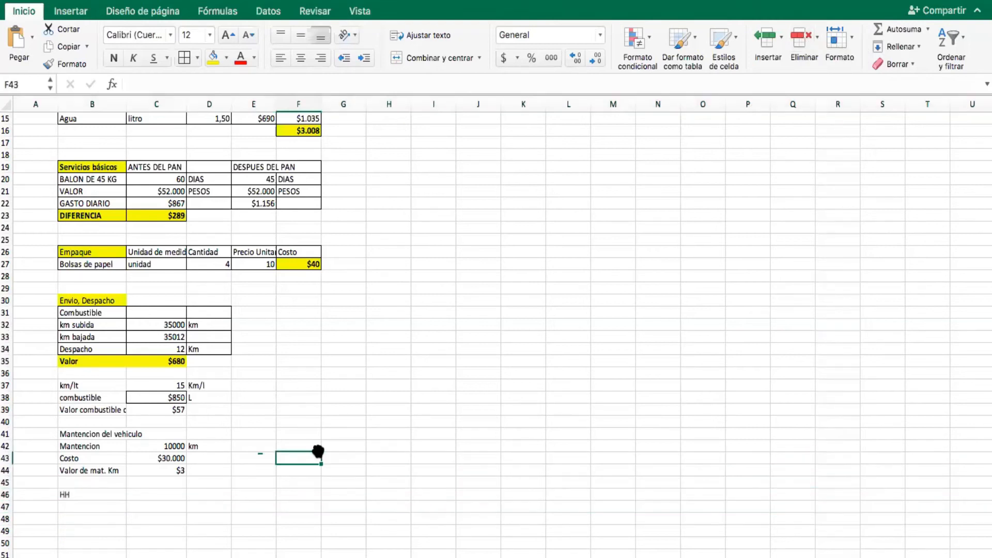
Enter 2 in C46 and the unit "horas" in D46 for the HH row.
{"action": "left_click", "coordinate": [164, 495]}
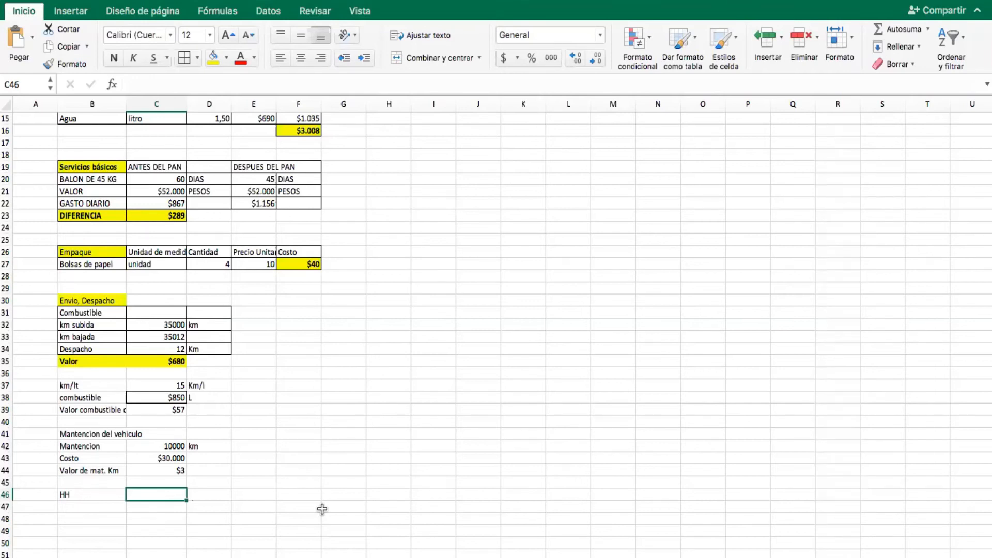
{"action": "left_click", "coordinate": [160, 348]}
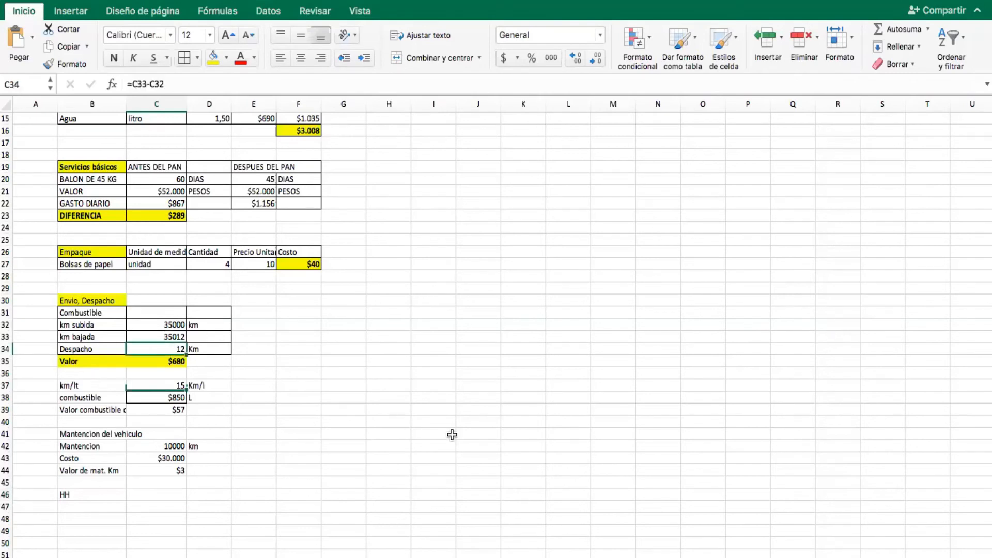
{"action": "left_click", "coordinate": [162, 493]}
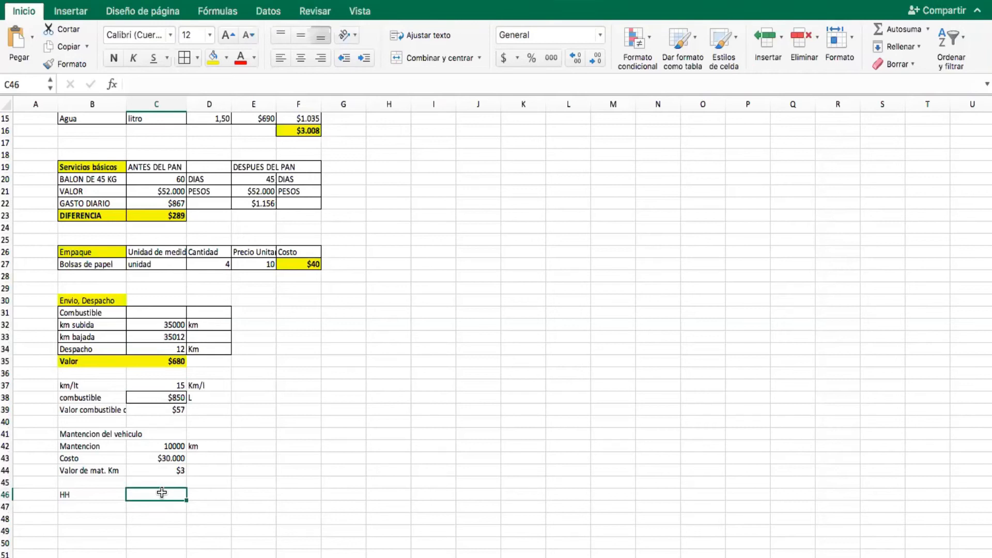
{"action": "type", "text": "2"}
{"action": "key", "text": "Tab"}
{"action": "type", "text": "horas"}
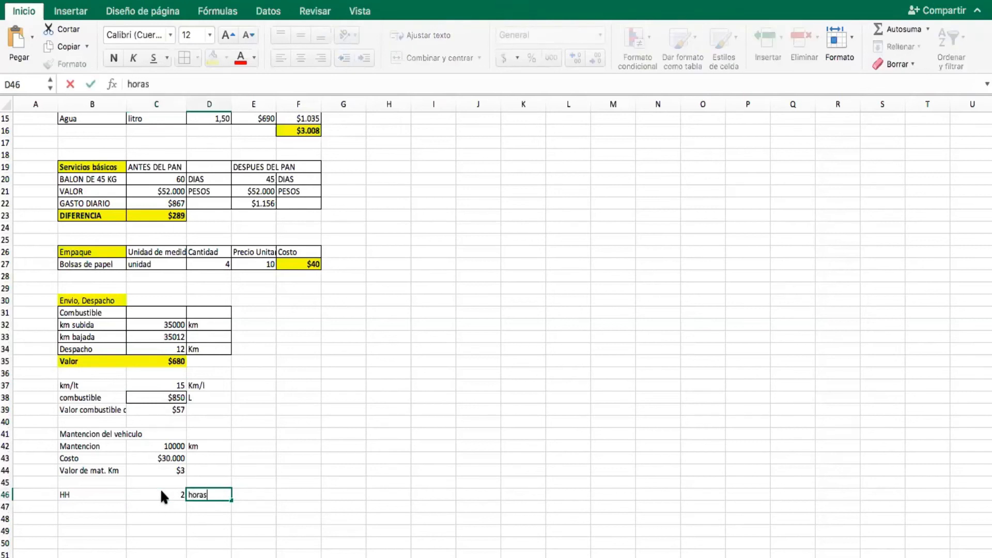
{"action": "key", "text": "Return"}
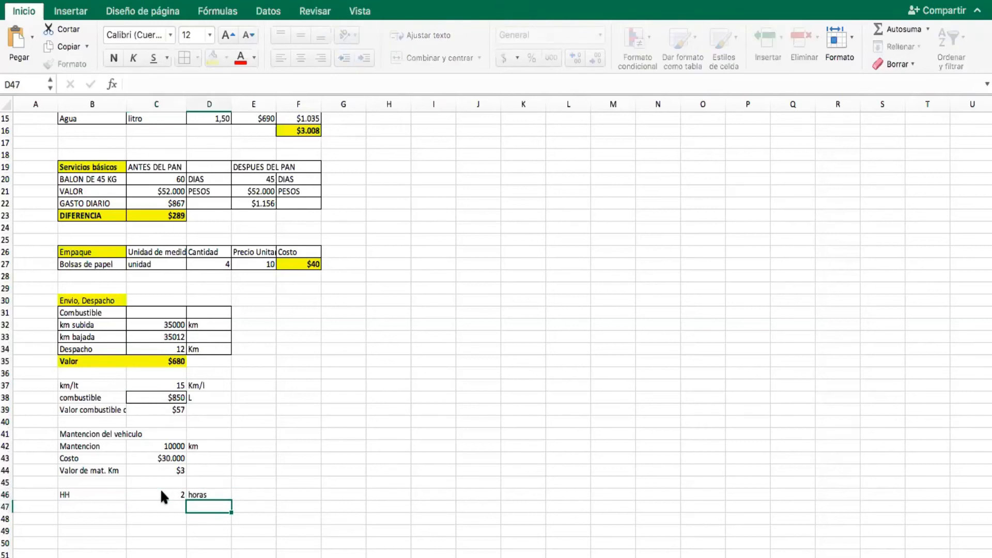
Fill the HH row cells B46:D46 with light green.
{"action": "left_click", "coordinate": [116, 494]}
{"action": "left_click_drag", "start_coordinate": [116, 495], "coordinate": [212, 494]}
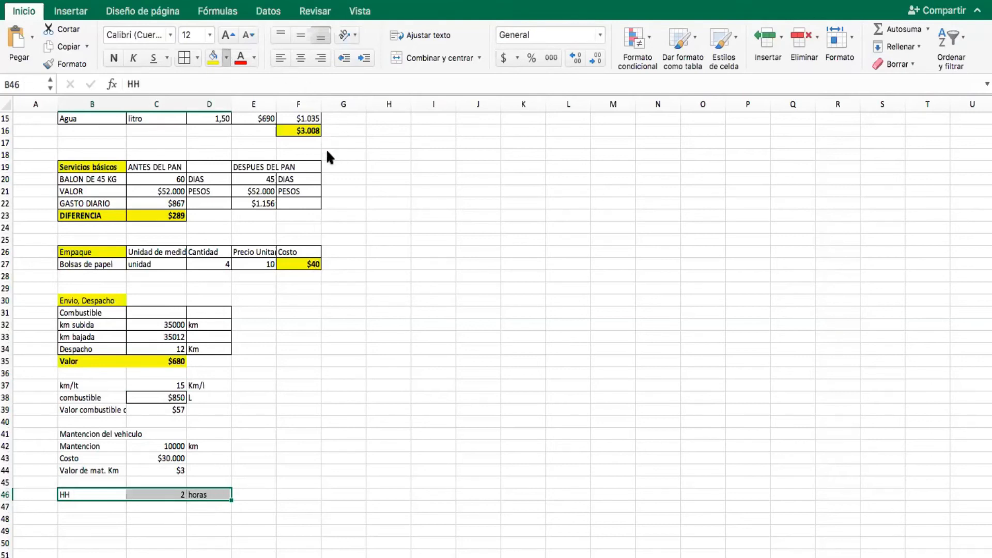
{"action": "left_click", "coordinate": [318, 357]}
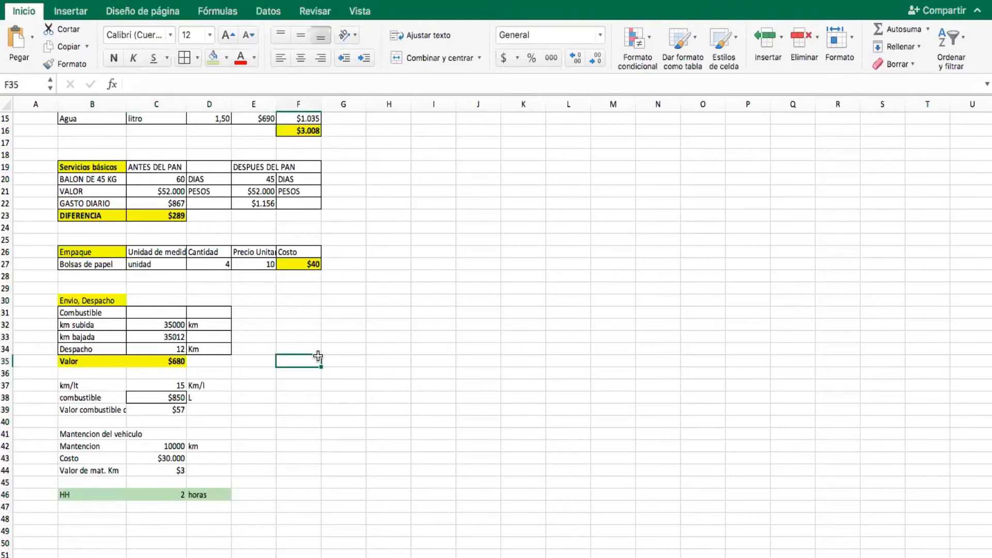
{"action": "left_click", "coordinate": [320, 507]}
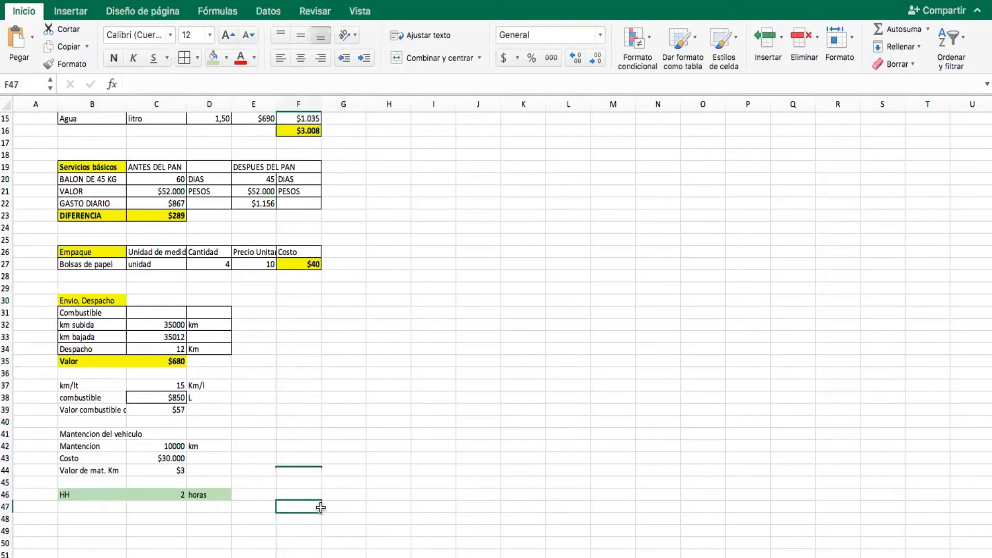
Insert a blank row at row 7, below "Bolsas de papel" in the per-bread summary.
{"action": "scroll", "coordinate": [320, 508], "scroll_direction": "up", "scroll_amount": 1}
{"action": "scroll", "coordinate": [320, 507], "scroll_direction": "up", "scroll_amount": 4}
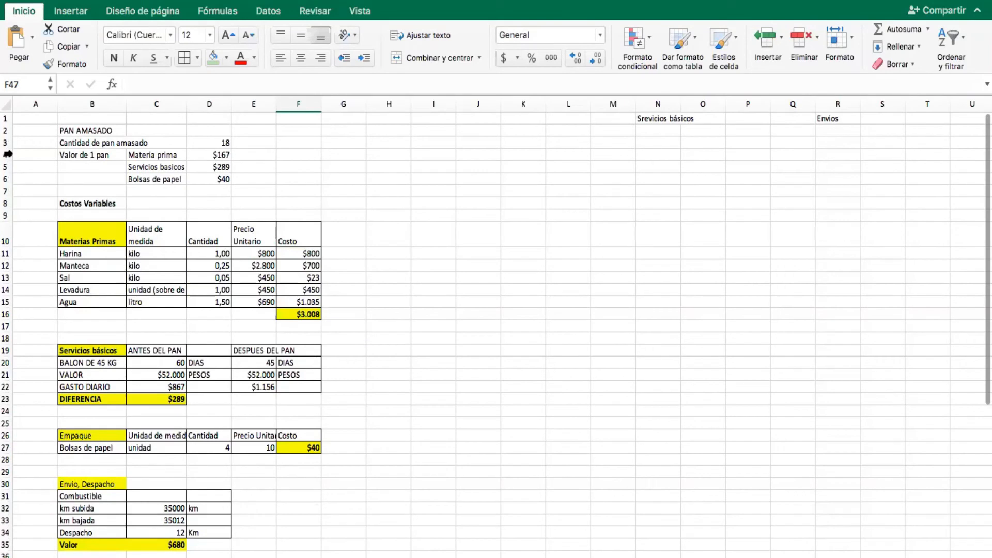
{"action": "left_click", "coordinate": [8, 191]}
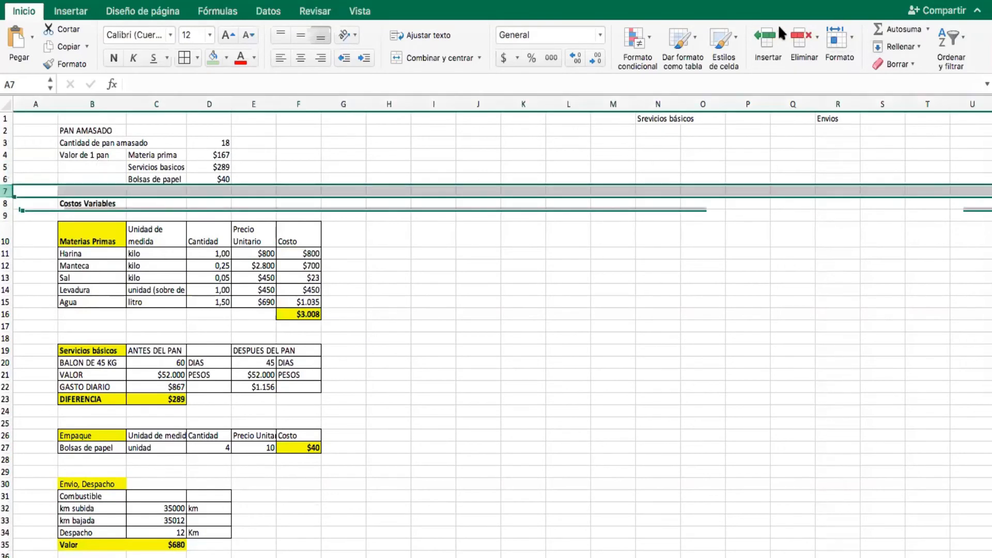
{"action": "left_click", "coordinate": [769, 39]}
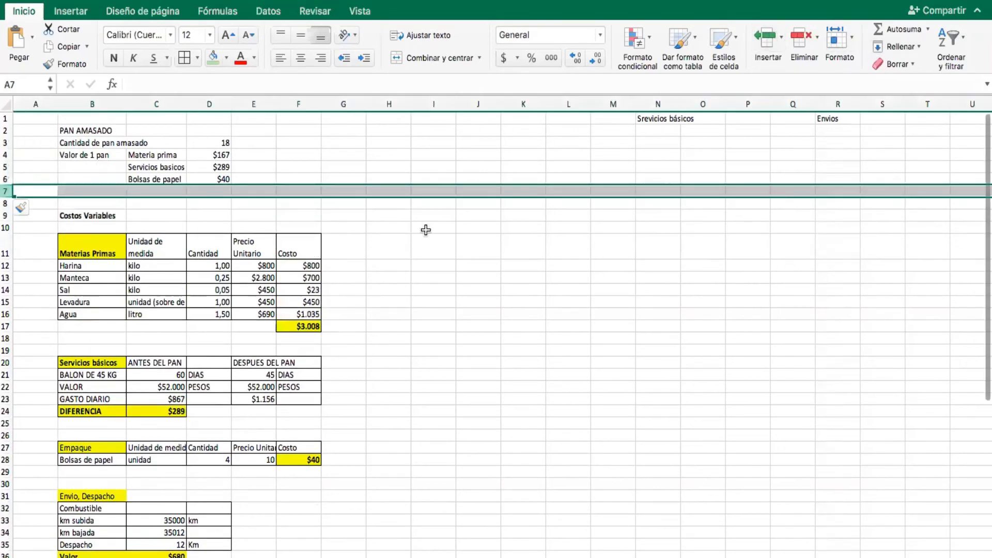
Enter the label "Vehiculo" in C7 of the per-bread summary.
{"action": "left_click", "coordinate": [158, 182]}
{"action": "left_click", "coordinate": [153, 191]}
{"action": "type", "text": "Vehicuo"}
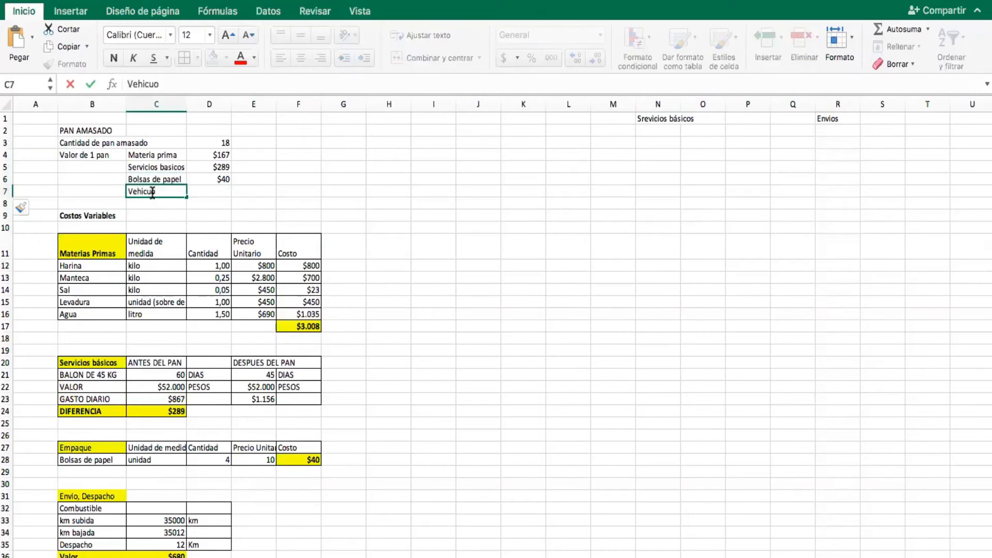
{"action": "key", "text": "BackSpace"}
{"action": "type", "text": "lo"}
{"action": "key", "text": "Tab"}
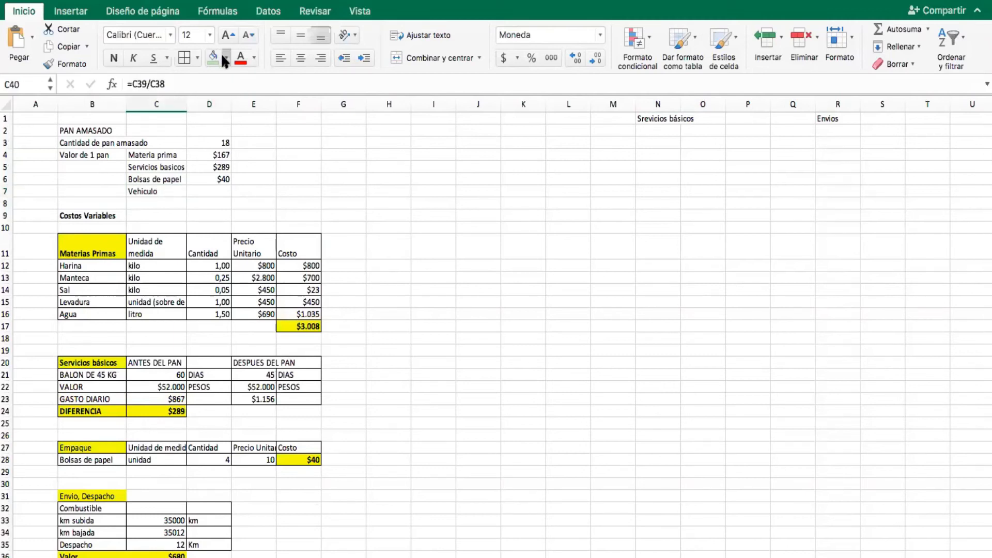
Fill the fuel value per km in C40 and the maintenance value per km in C45 with yellow.
{"action": "scroll", "coordinate": [252, 225], "scroll_direction": "down", "scroll_amount": 5}
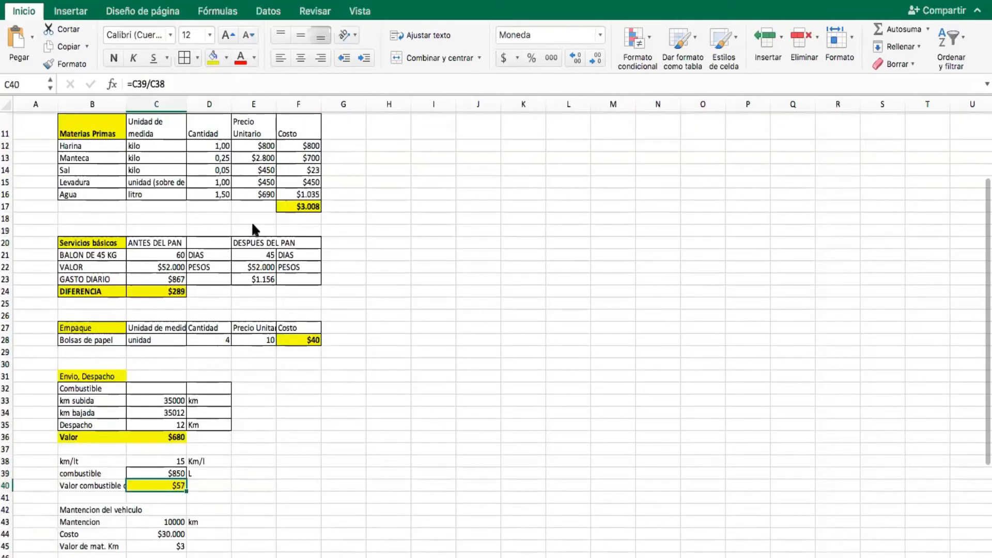
{"action": "scroll", "coordinate": [251, 221], "scroll_direction": "down", "scroll_amount": 3}
{"action": "left_click", "coordinate": [162, 497]}
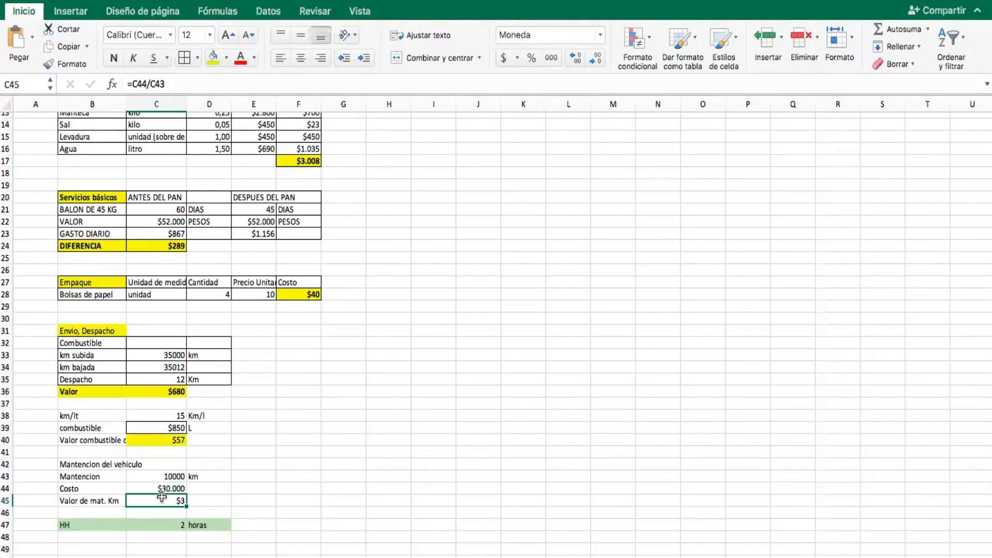
{"action": "left_click", "coordinate": [213, 57]}
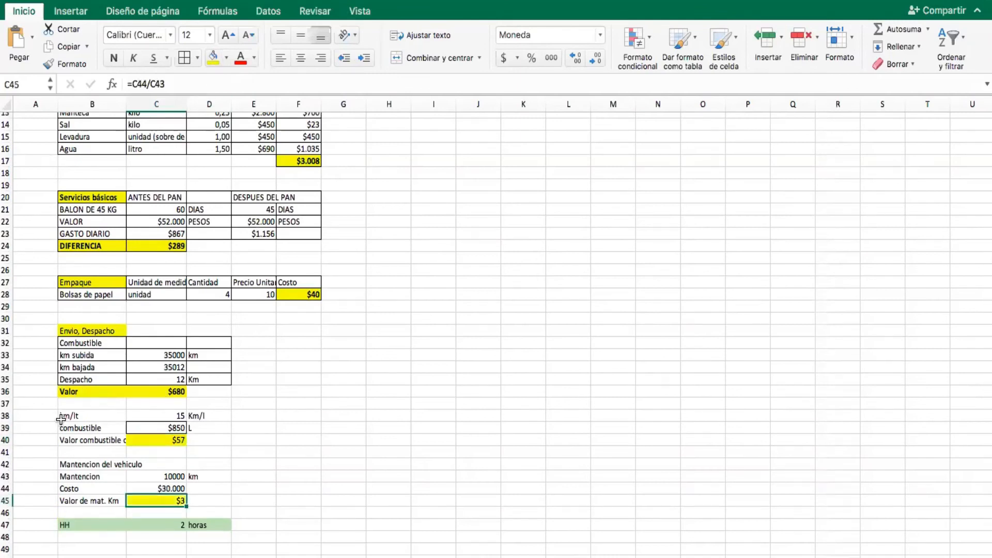
Extend the yellow fill to the fuel-per-km label in B40 and the "Valor de mat. Km" label in B45.
{"action": "left_click_drag", "start_coordinate": [84, 440], "coordinate": [142, 439]}
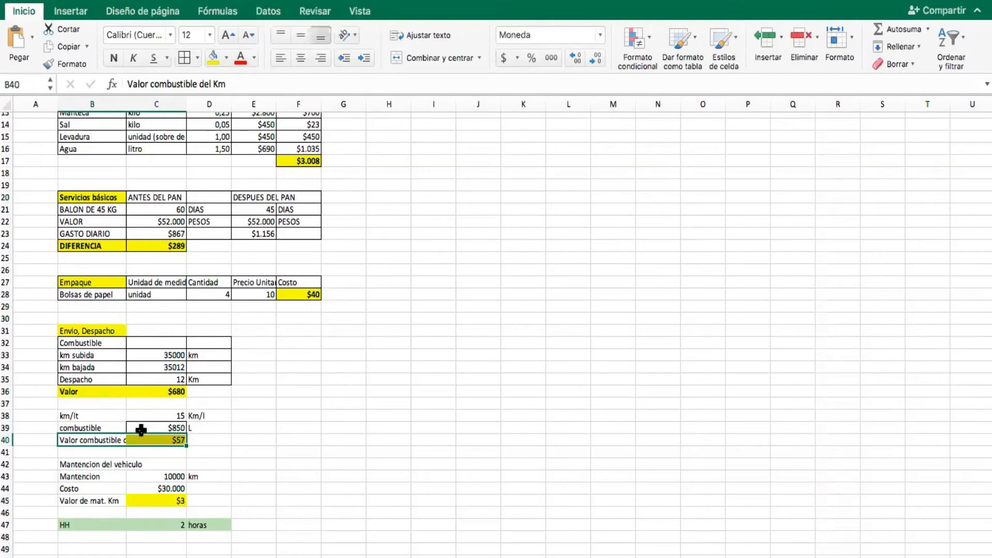
{"action": "left_click", "coordinate": [213, 57]}
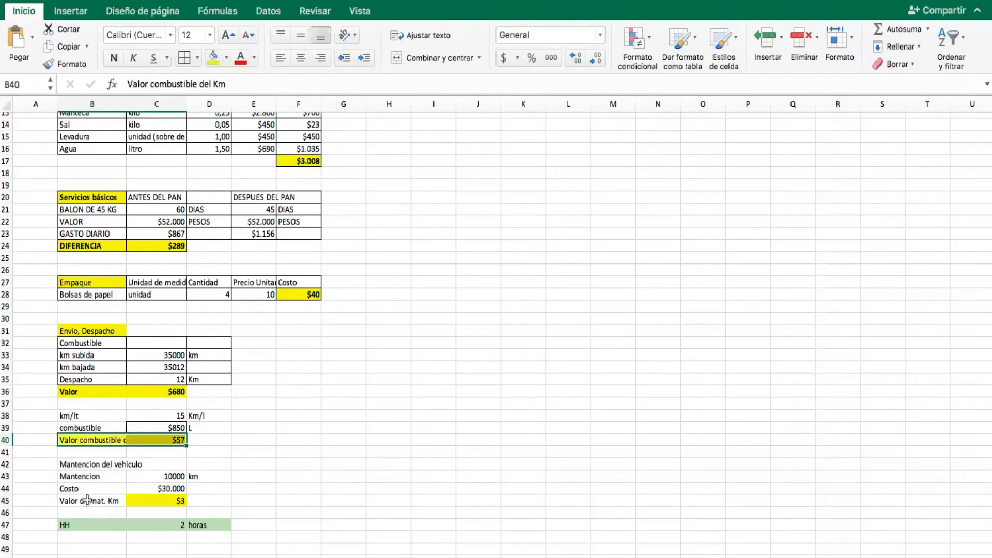
{"action": "left_click_drag", "start_coordinate": [86, 500], "coordinate": [155, 501]}
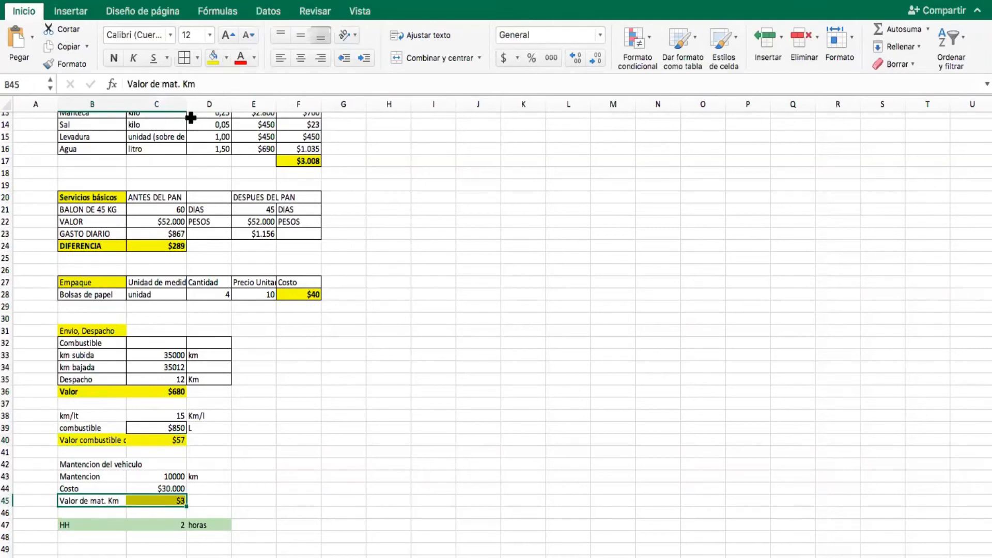
{"action": "left_click", "coordinate": [211, 57]}
{"action": "left_click", "coordinate": [372, 476]}
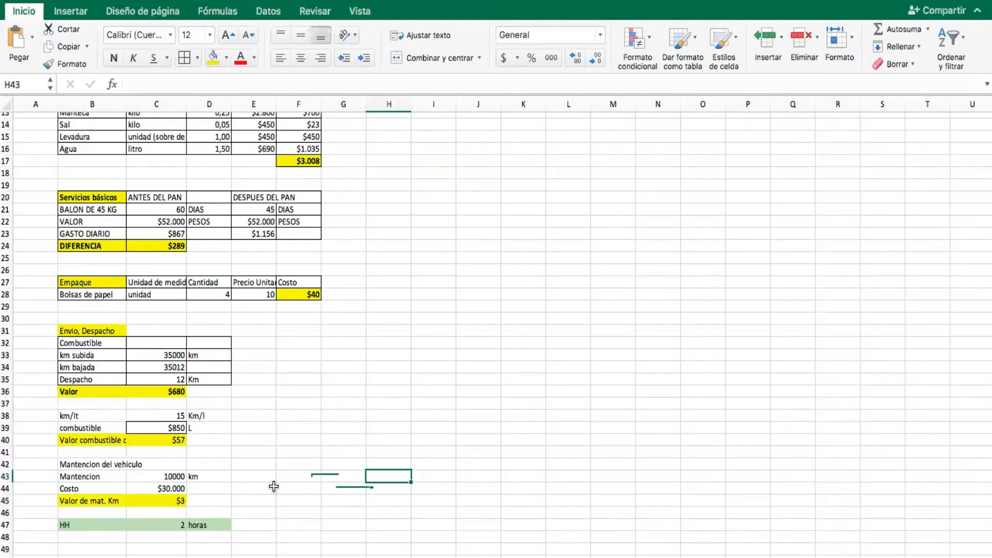
Start the Vehiculo cost formula in D7 with the dispatch value in C36 followed by a multiplication, =C36*.
{"action": "scroll", "coordinate": [274, 485], "scroll_direction": "up", "scroll_amount": 3}
{"action": "scroll", "coordinate": [273, 481], "scroll_direction": "up", "scroll_amount": 3}
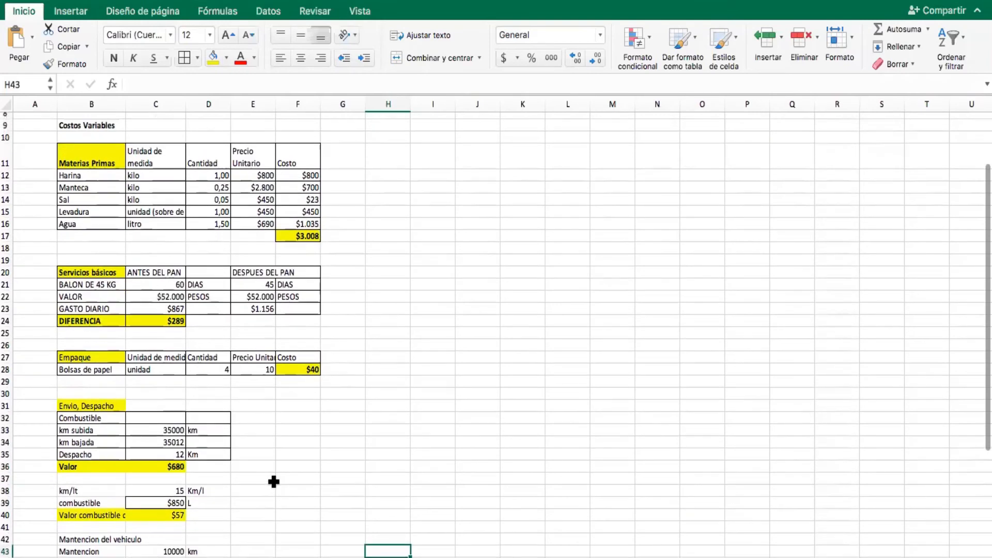
{"action": "scroll", "coordinate": [273, 482], "scroll_direction": "up", "scroll_amount": 1}
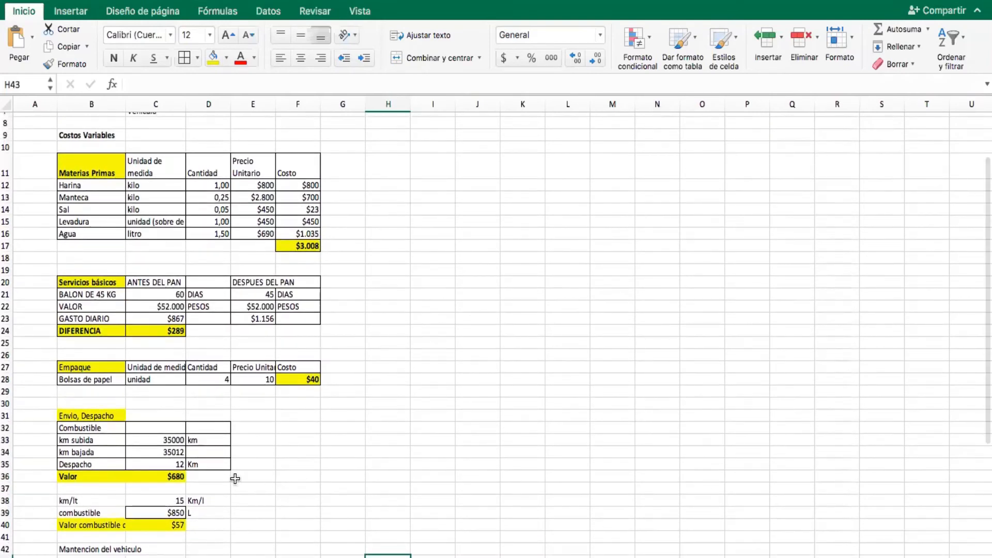
{"action": "left_click", "coordinate": [167, 472]}
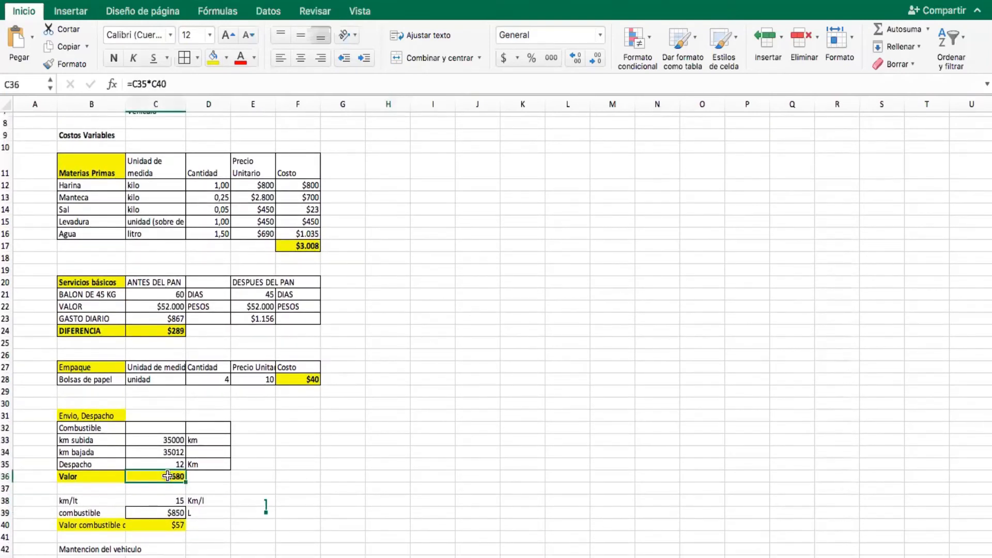
{"action": "left_click", "coordinate": [62, 478]}
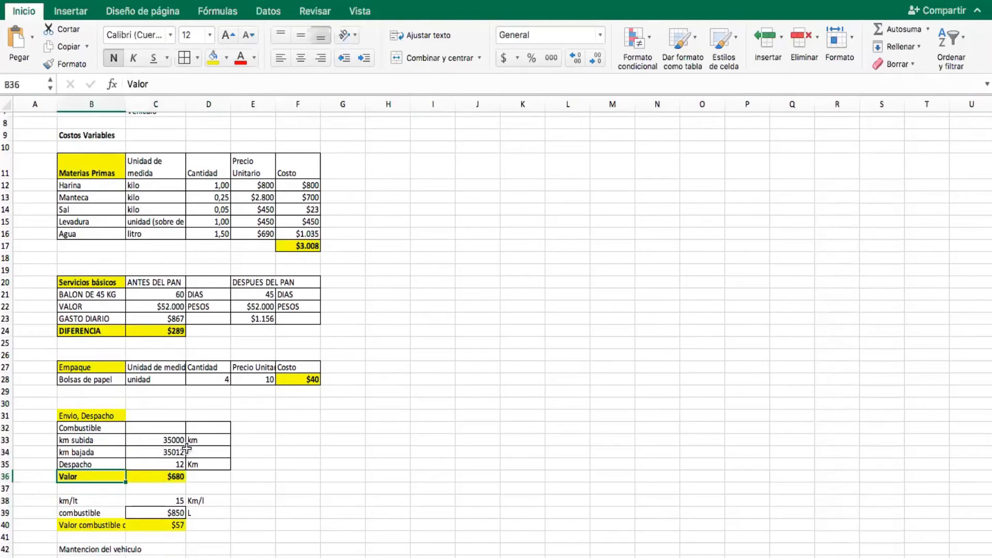
{"action": "scroll", "coordinate": [187, 448], "scroll_direction": "up", "scroll_amount": 3}
{"action": "left_click", "coordinate": [215, 183]}
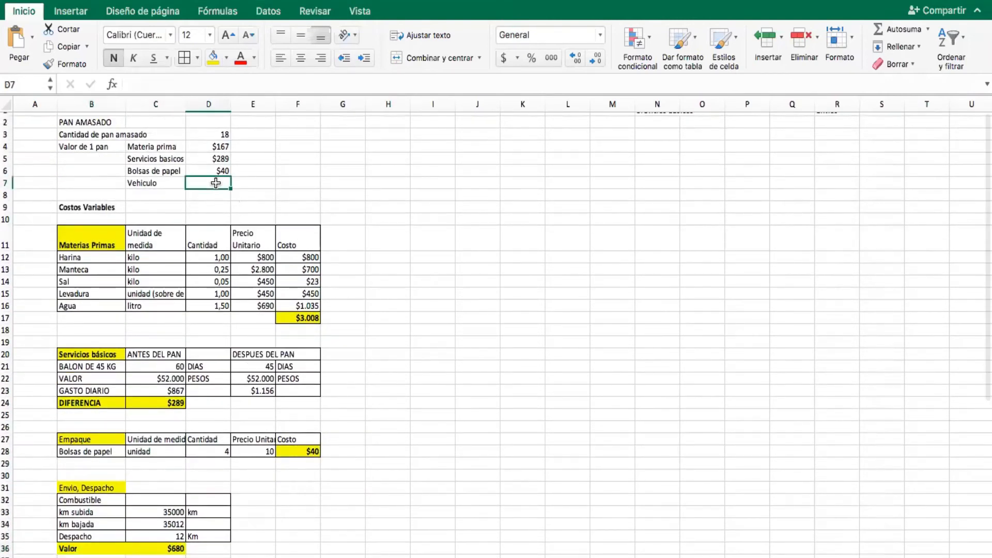
{"action": "type", "text": "="}
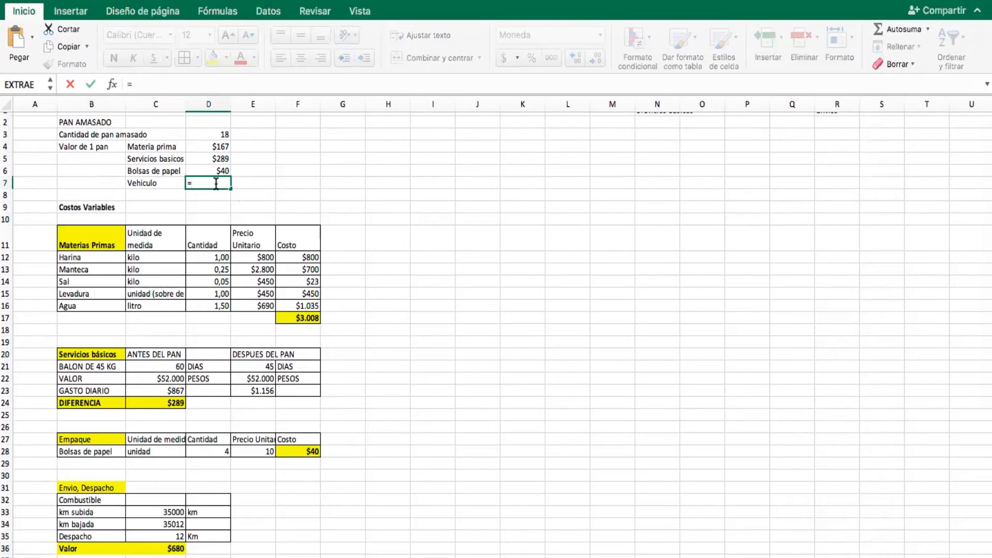
{"action": "left_click", "coordinate": [166, 545]}
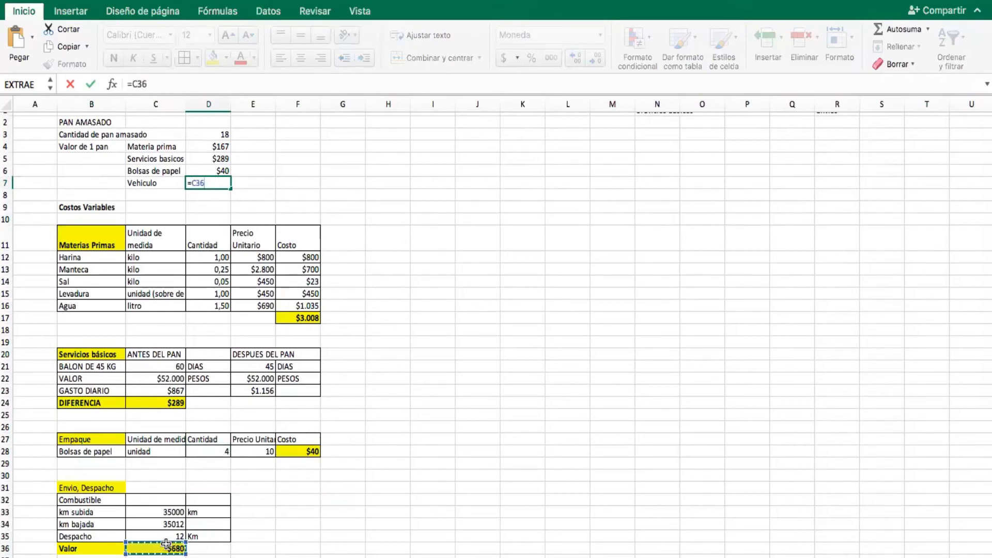
{"action": "type", "text": "*"}
{"action": "scroll", "coordinate": [166, 544], "scroll_direction": "down", "scroll_amount": 2}
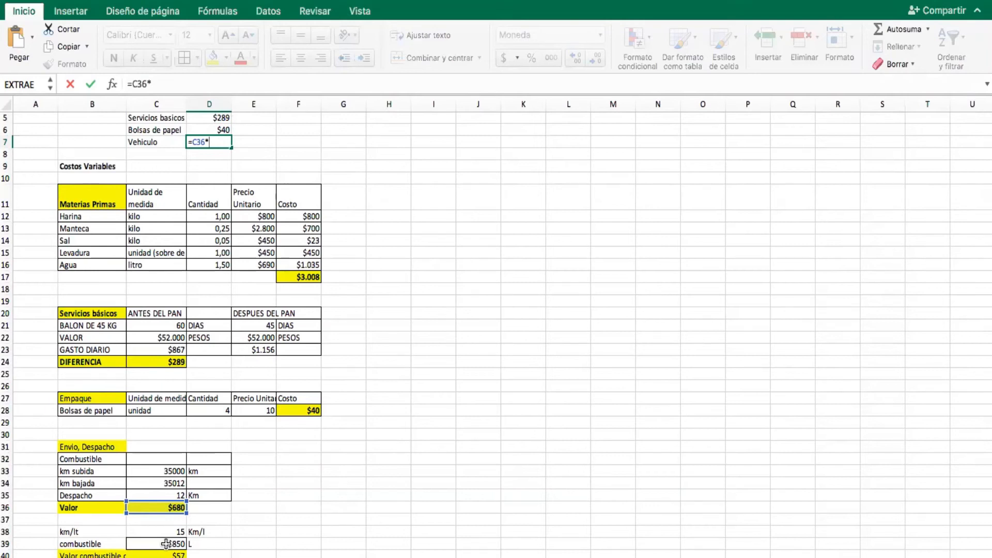
{"action": "scroll", "coordinate": [166, 544], "scroll_direction": "down", "scroll_amount": 3}
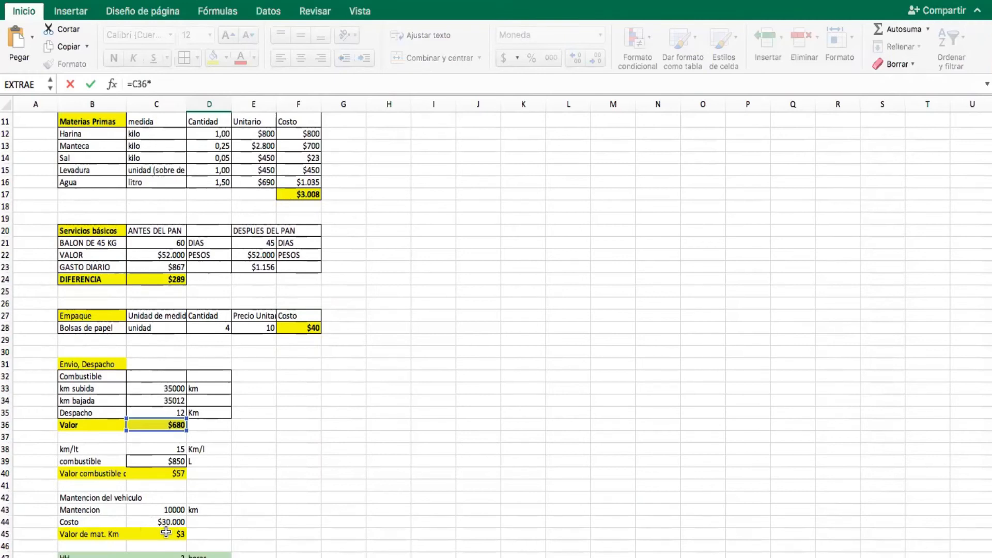
{"action": "scroll", "coordinate": [166, 532], "scroll_direction": "up", "scroll_amount": 5}
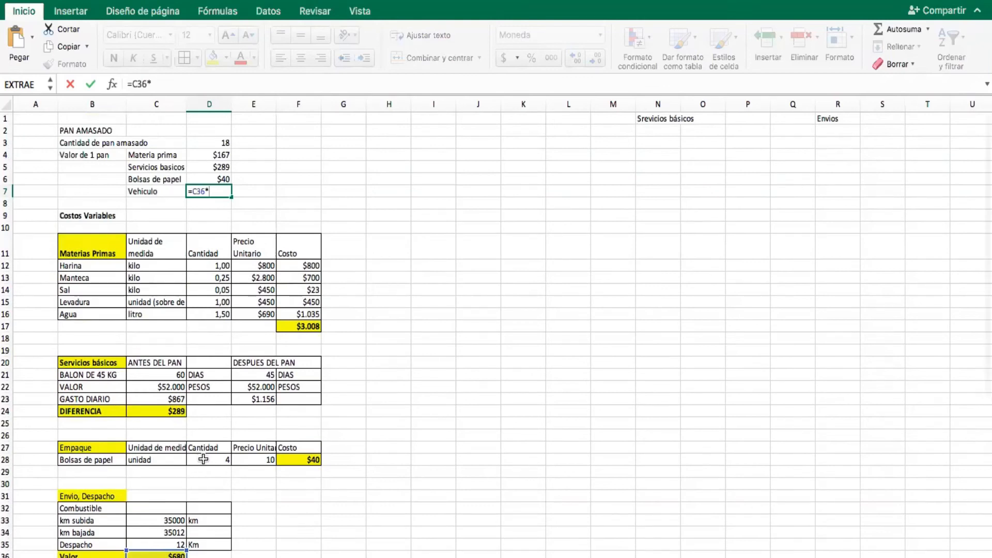
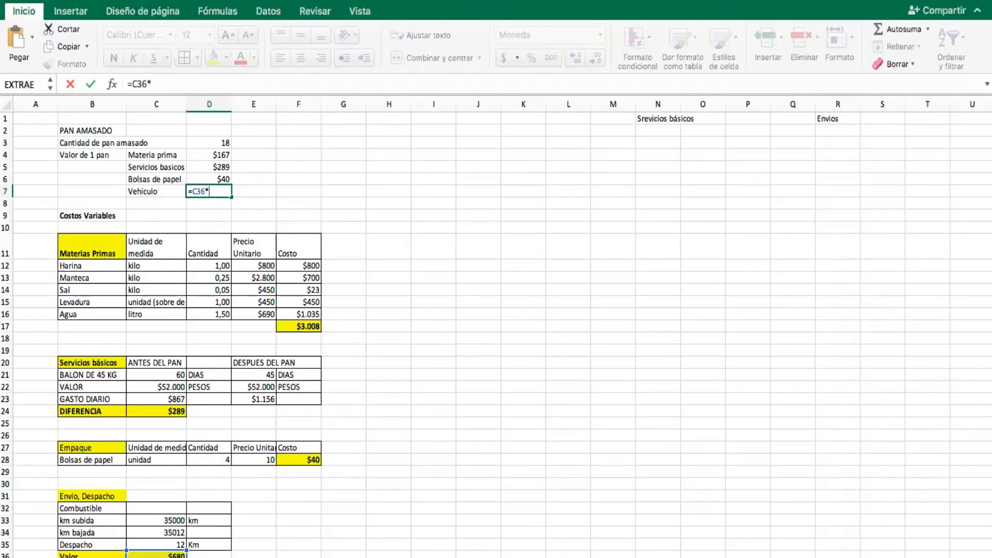
Complete the Vehiculo formula in D7 as =C36*(C45*C35), using maintenance per km and the dispatch kilometres.
{"action": "type", "text": "("}
{"action": "scroll", "coordinate": [497, 331], "scroll_direction": "down", "scroll_amount": 3}
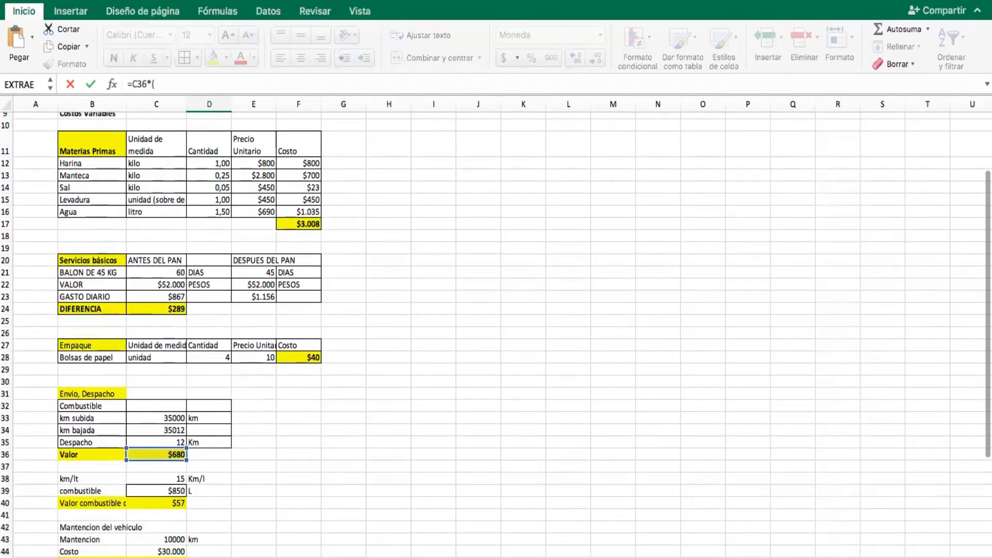
{"action": "left_click", "coordinate": [166, 555]}
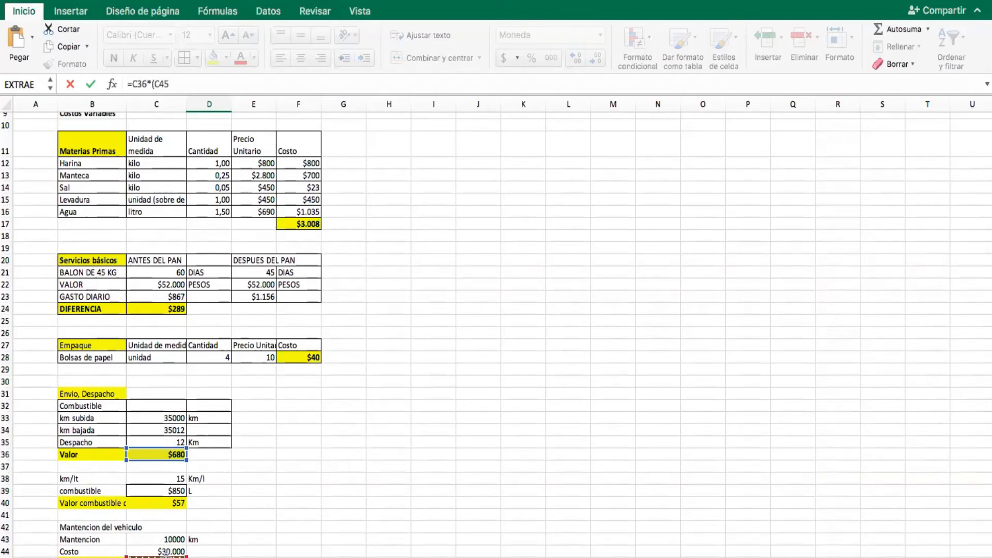
{"action": "scroll", "coordinate": [165, 554], "scroll_direction": "up", "scroll_amount": 3}
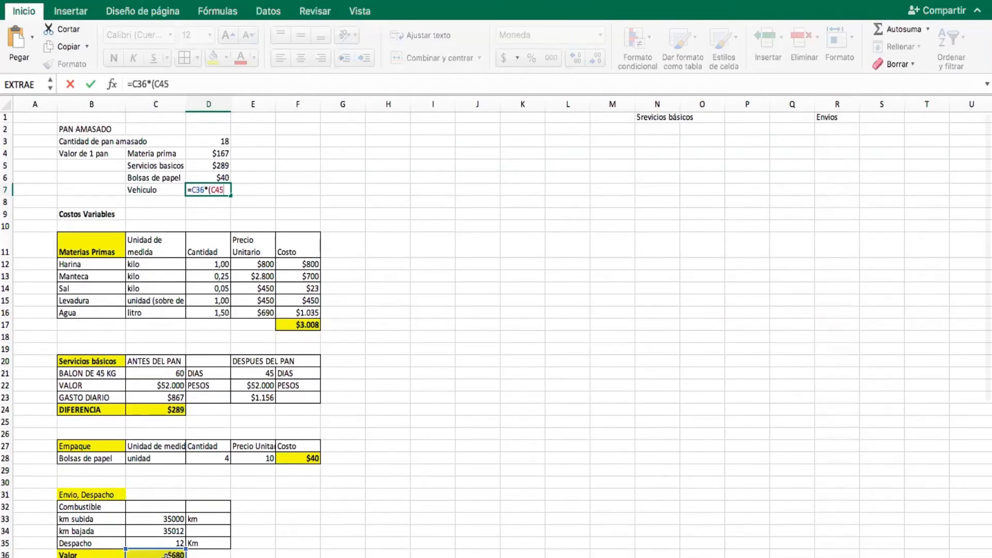
{"action": "left_click", "coordinate": [179, 80]}
{"action": "type", "text": "+"}
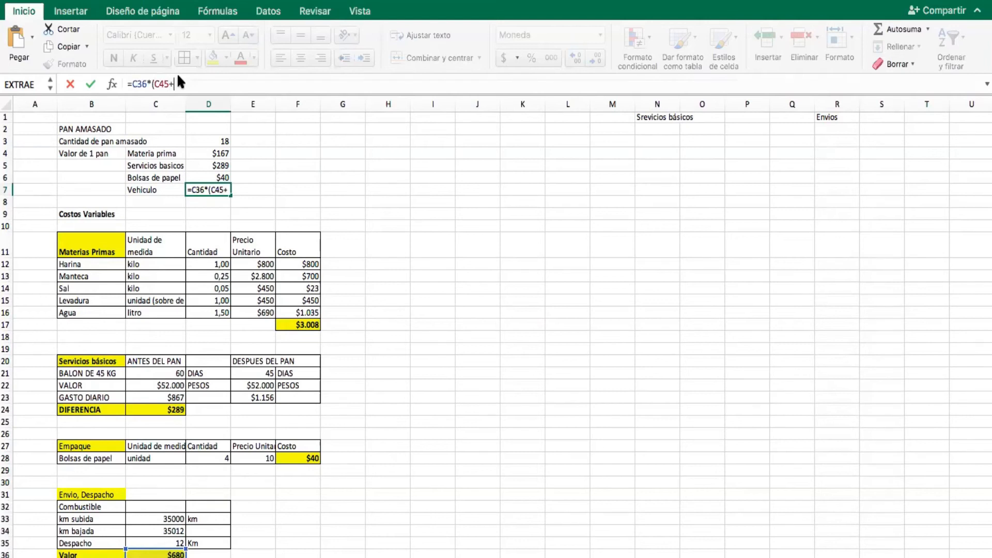
{"action": "scroll", "coordinate": [290, 509], "scroll_direction": "down", "scroll_amount": 5}
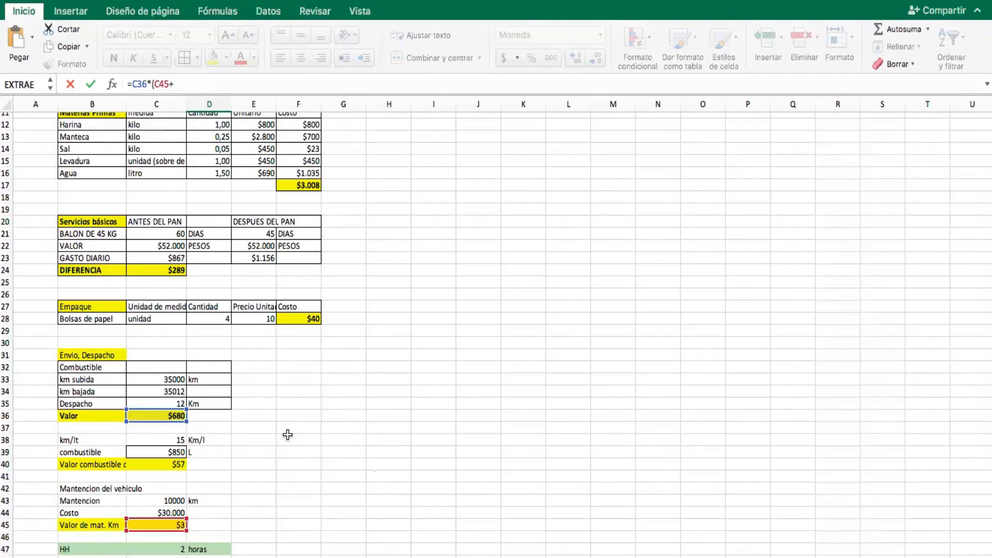
{"action": "scroll", "coordinate": [287, 435], "scroll_direction": "up", "scroll_amount": 5}
{"action": "key", "text": "BackSpace"}
{"action": "type", "text": "*"}
{"action": "left_click", "coordinate": [155, 542]}
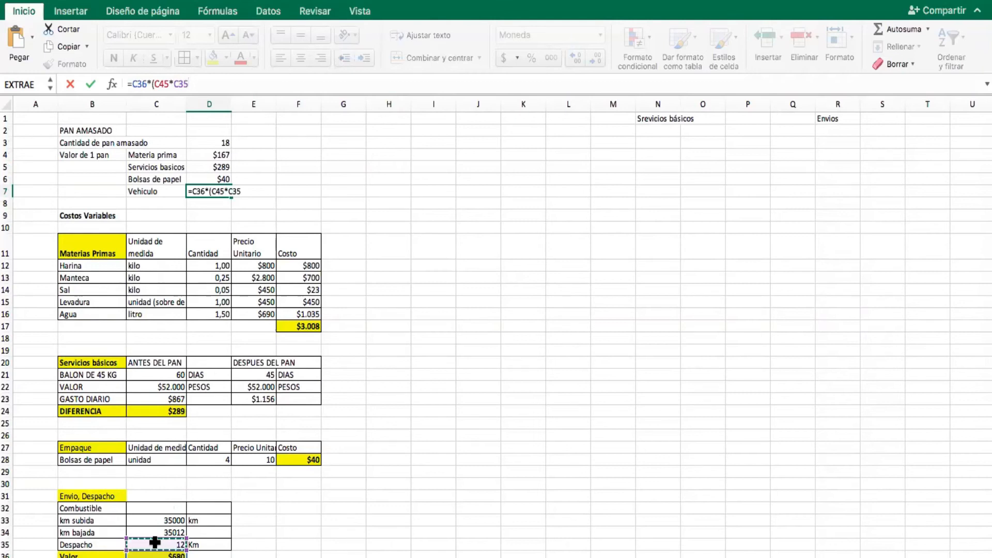
{"action": "type", "text": ")"}
{"action": "key", "text": "Return"}
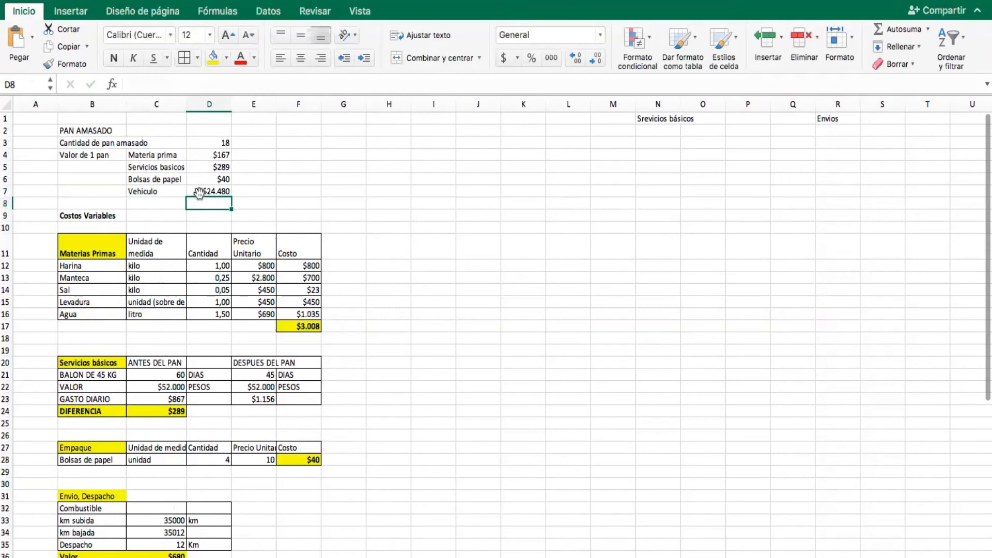
Correct the Vehiculo formula in D7 to =C36+(C45*C35) so maintenance is added to the fuel cost.
{"action": "left_click", "coordinate": [199, 193]}
{"action": "left_click", "coordinate": [152, 83]}
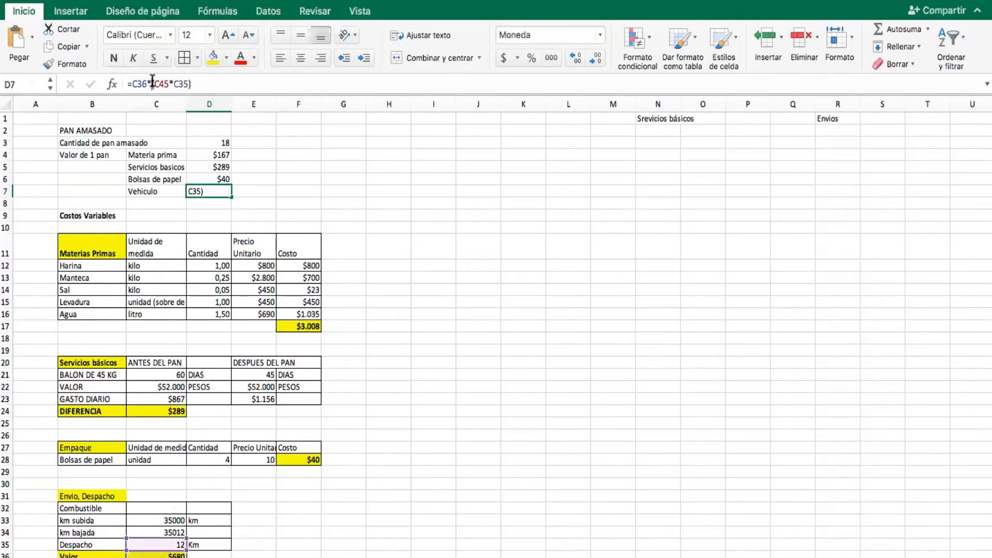
{"action": "key", "text": "BackSpace"}
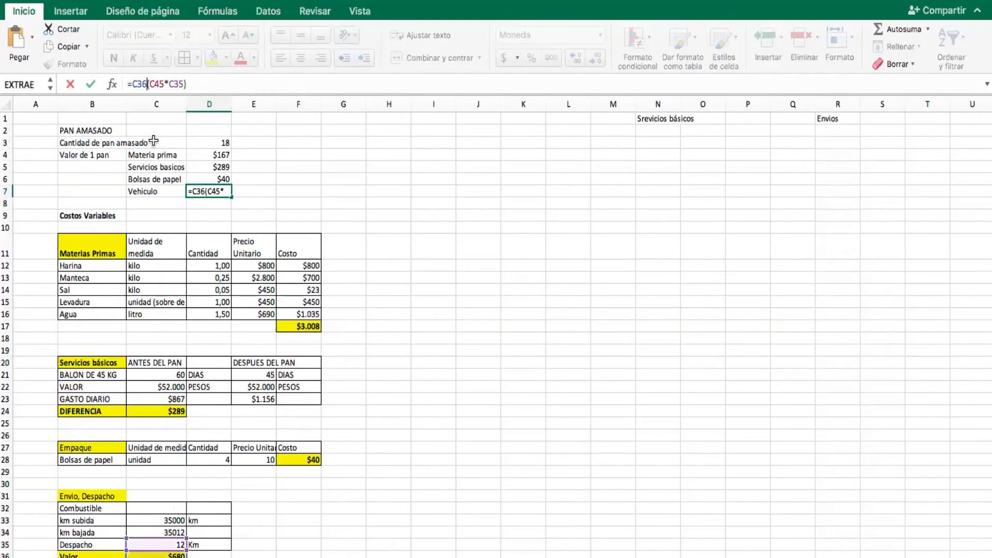
{"action": "type", "text": "+"}
{"action": "key", "text": "Return"}
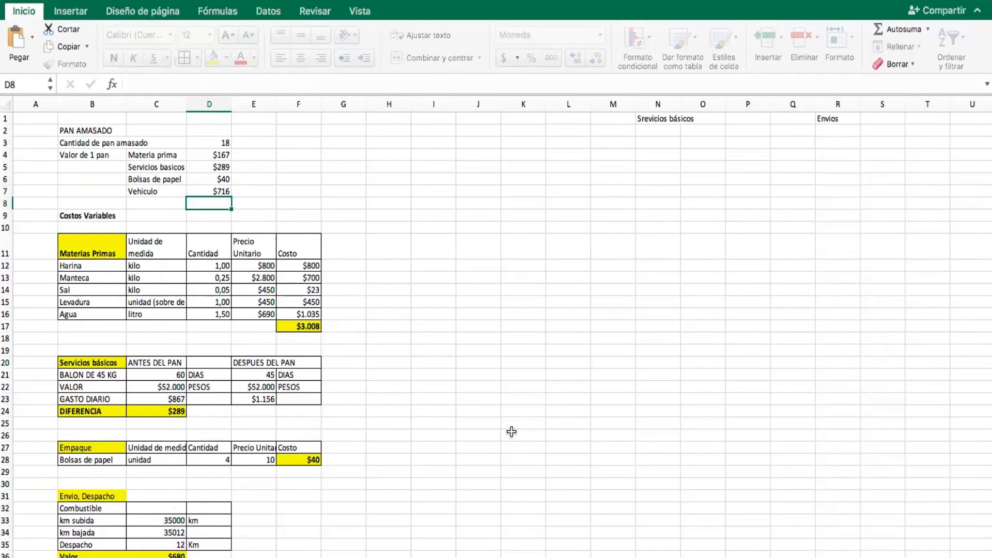
Add borders around the dispatch Valor cells B36:C36.
{"action": "left_click", "coordinate": [416, 516]}
{"action": "scroll", "coordinate": [416, 516], "scroll_direction": "down", "scroll_amount": 3}
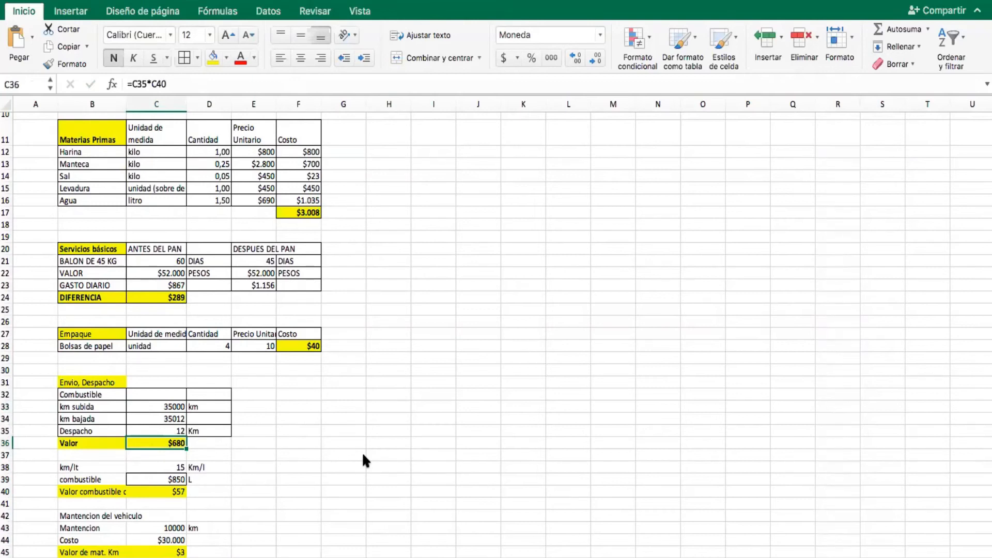
{"action": "left_click_drag", "start_coordinate": [68, 445], "coordinate": [157, 439]}
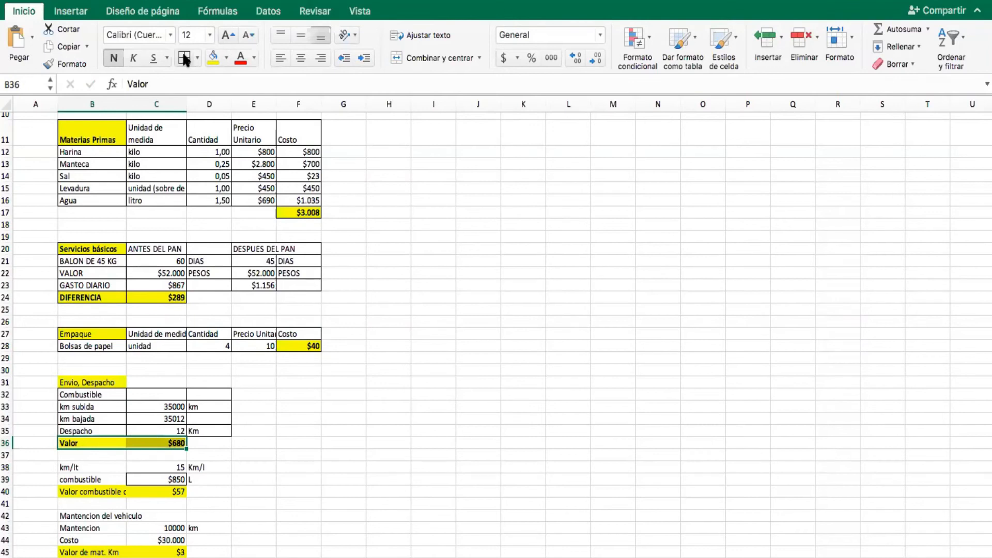
{"action": "left_click", "coordinate": [324, 421]}
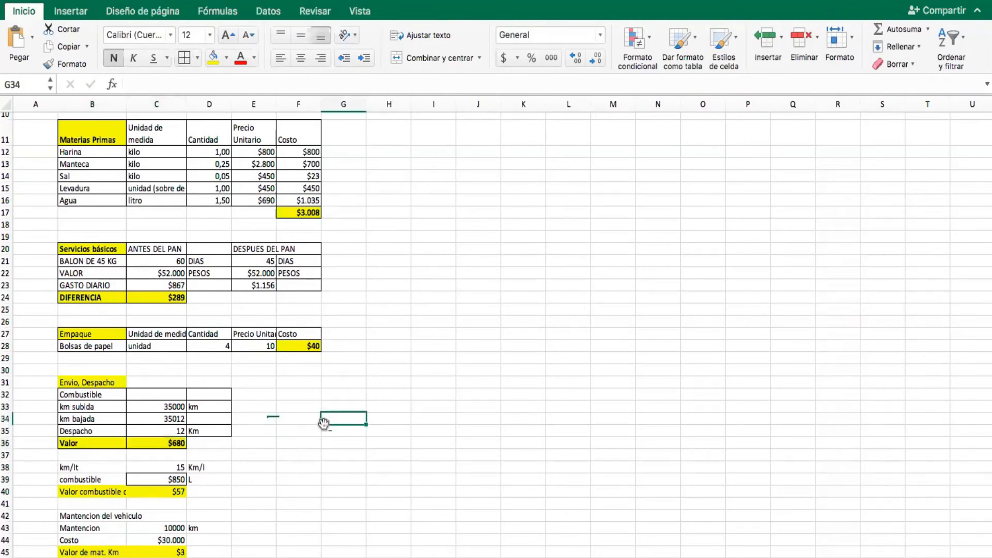
Review the formulas behind the dispatch kilometres in C35, the Valor in C36 and the fuel cost per km in C40.
{"action": "left_click", "coordinate": [92, 443]}
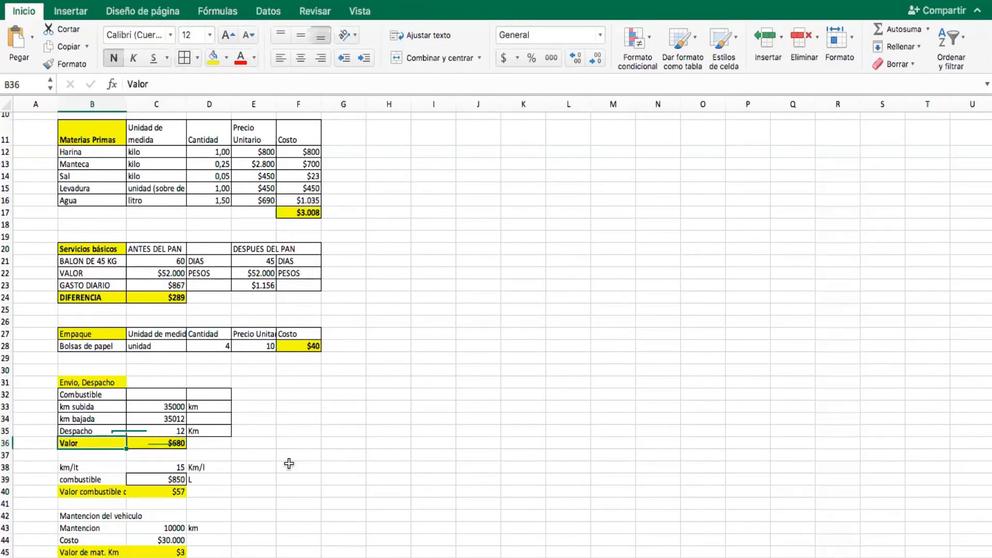
{"action": "left_click", "coordinate": [155, 429]}
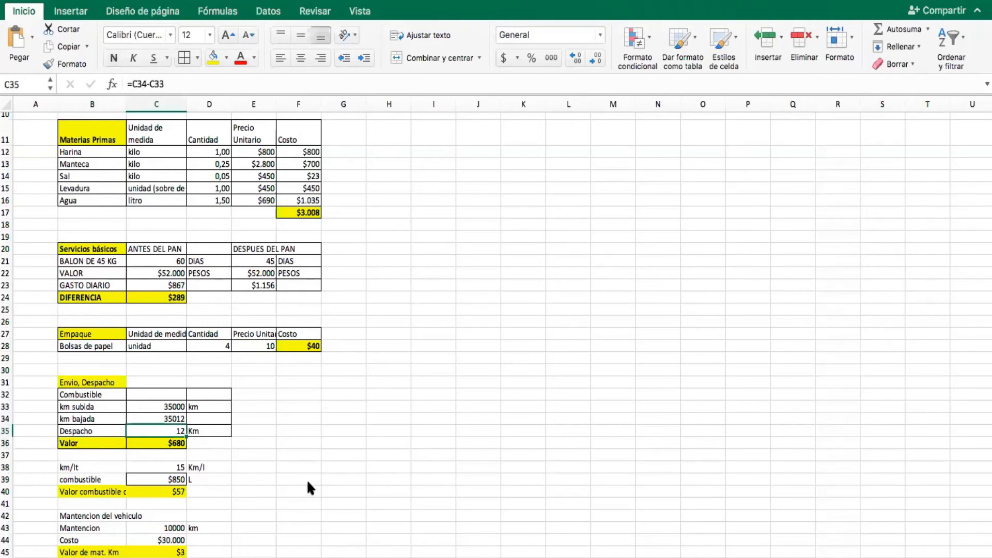
{"action": "left_click", "coordinate": [164, 444]}
{"action": "left_click", "coordinate": [184, 515]}
{"action": "left_click", "coordinate": [158, 479]}
{"action": "left_click", "coordinate": [212, 483]}
{"action": "left_click", "coordinate": [172, 491]}
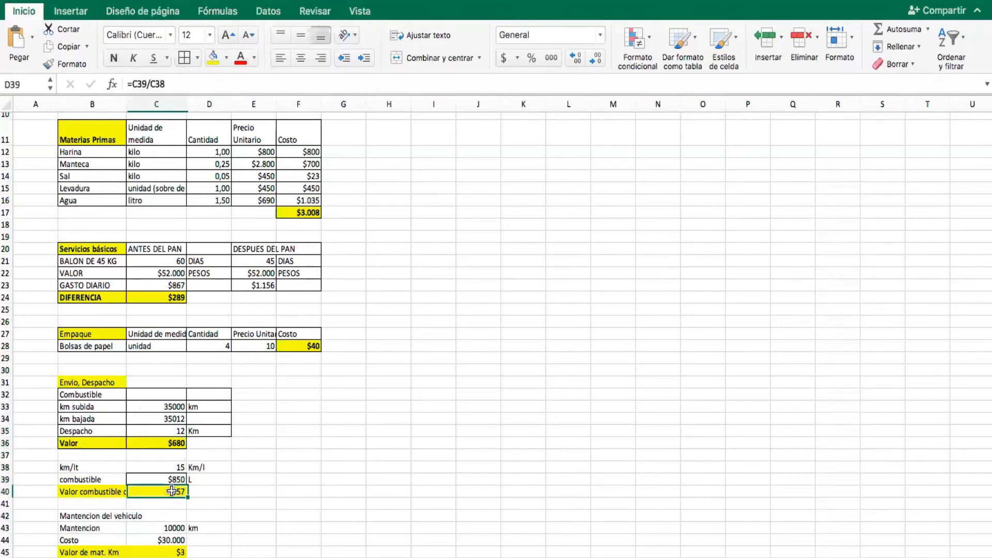
Wrap the text of the fuel cost label in B40 and reword it as "Valor combustible por Km".
{"action": "left_click", "coordinate": [103, 492]}
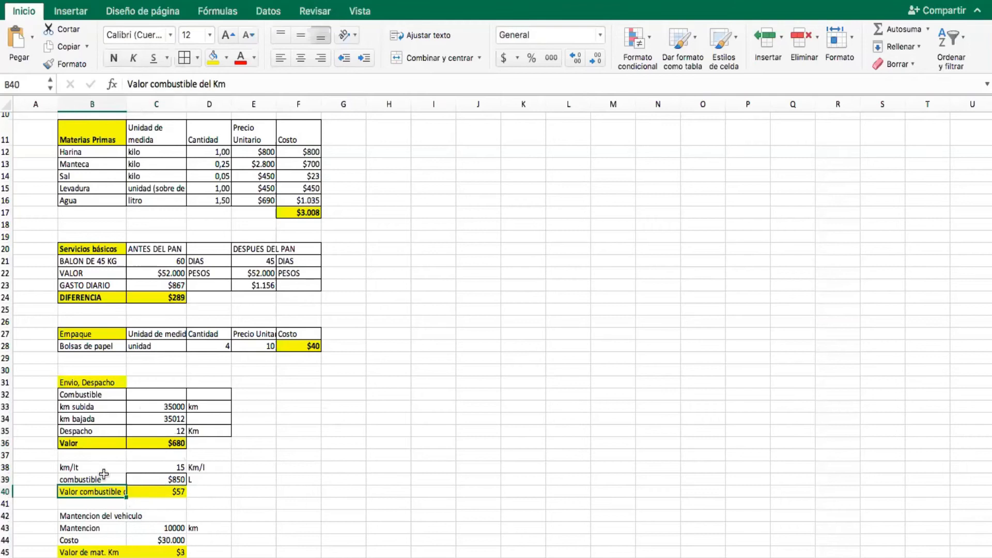
{"action": "left_click", "coordinate": [430, 36]}
{"action": "left_click", "coordinate": [389, 501]}
{"action": "left_click", "coordinate": [106, 502]}
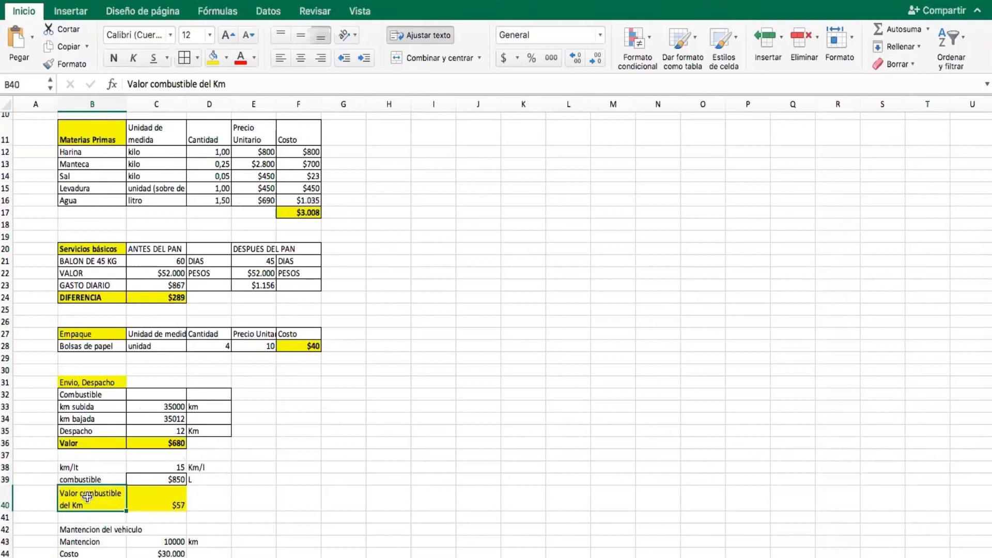
{"action": "double_click", "coordinate": [211, 83]}
{"action": "type", "text": "por"}
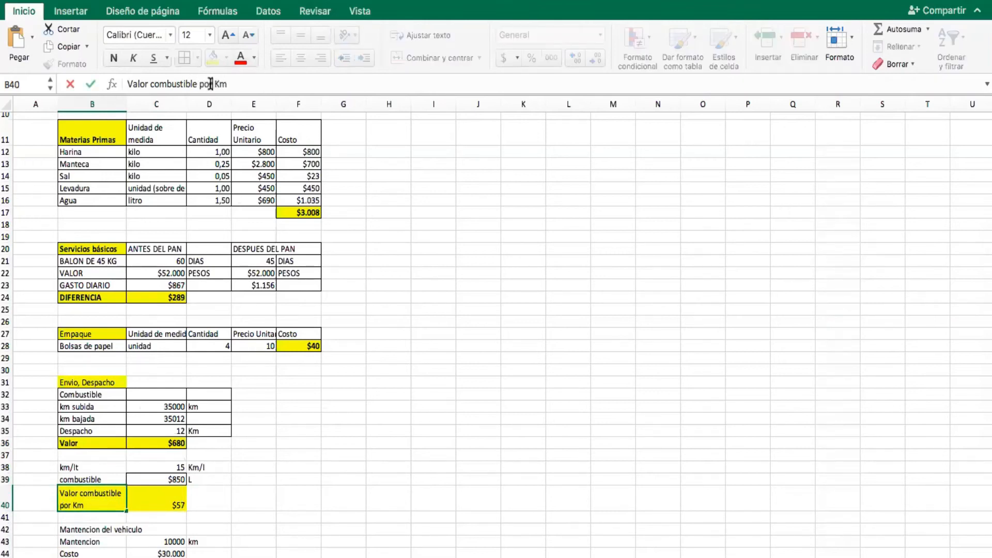
{"action": "left_click", "coordinate": [428, 516]}
{"action": "left_click", "coordinate": [94, 505]}
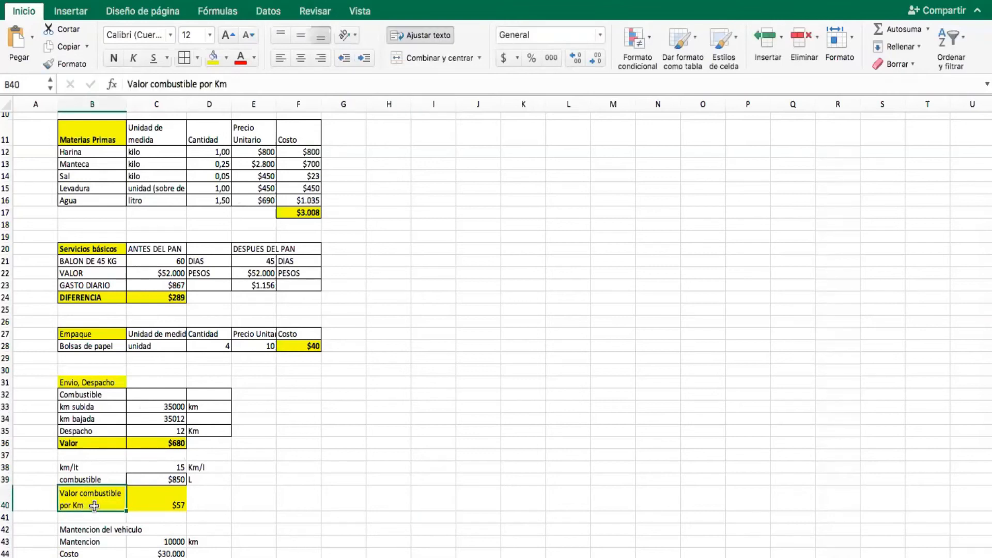
Examine the fuel cost per km formula in C40 and the km/lt and combustible inputs in C38 and C39.
{"action": "left_click", "coordinate": [173, 504]}
{"action": "left_click", "coordinate": [158, 480]}
{"action": "left_click", "coordinate": [258, 514]}
{"action": "left_click", "coordinate": [158, 468]}
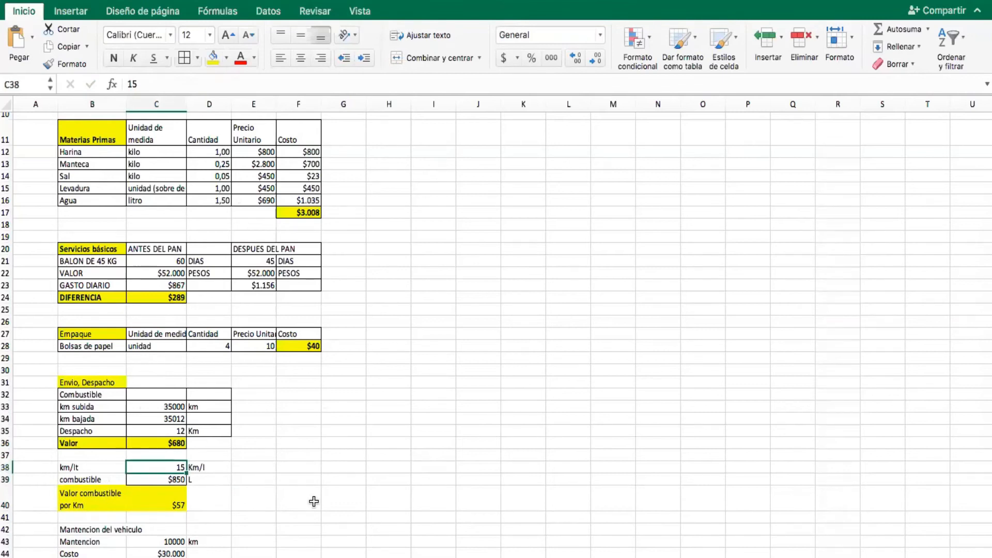
{"action": "key", "text": "Down"}
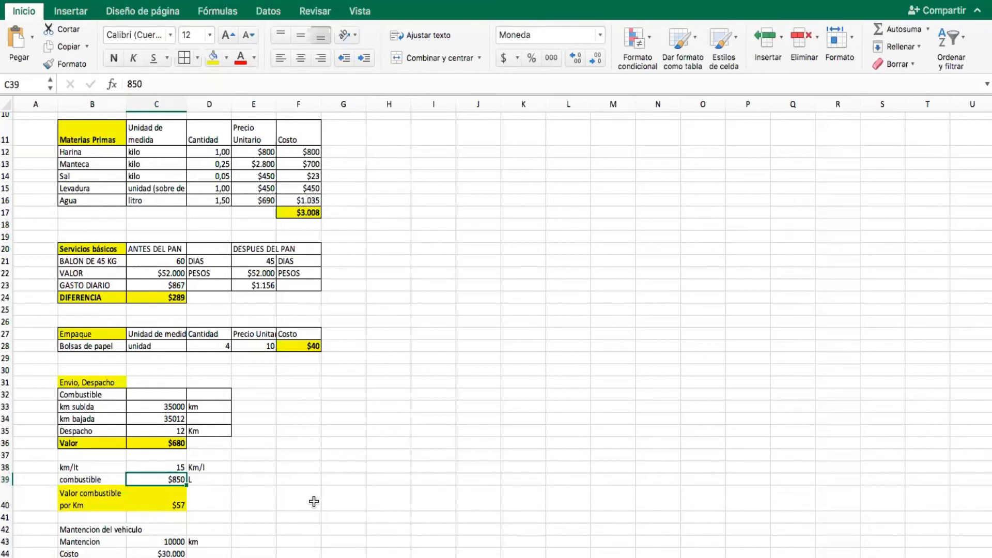
{"action": "key", "text": "Right"}
{"action": "key", "text": "Left"}
{"action": "key", "text": "Down"}
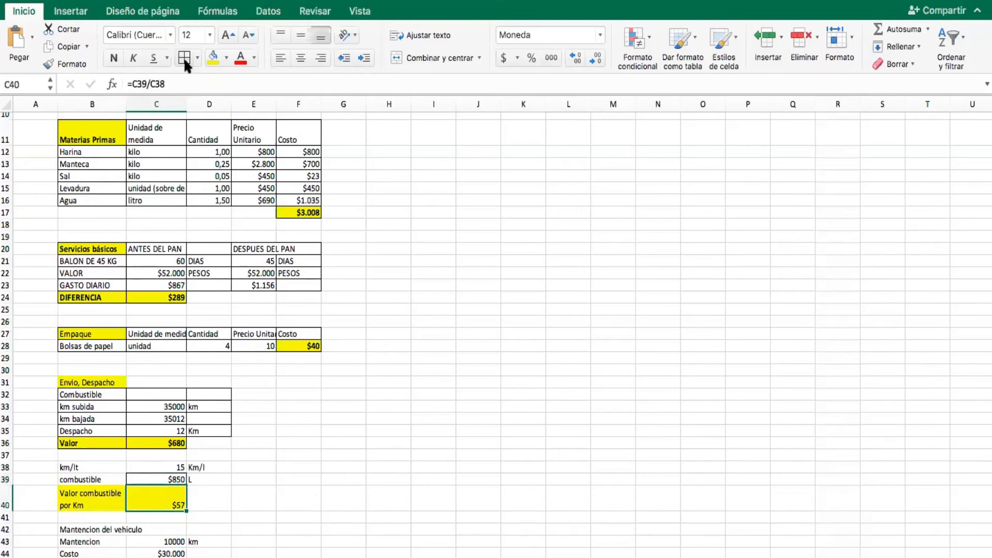
{"action": "left_click", "coordinate": [141, 84]}
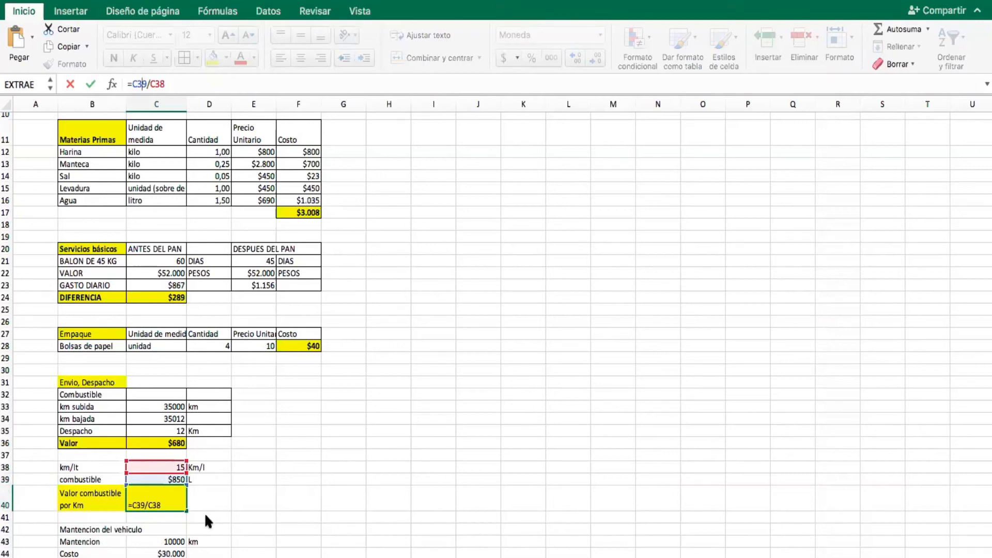
{"action": "key", "text": "Return"}
{"action": "left_click", "coordinate": [172, 498]}
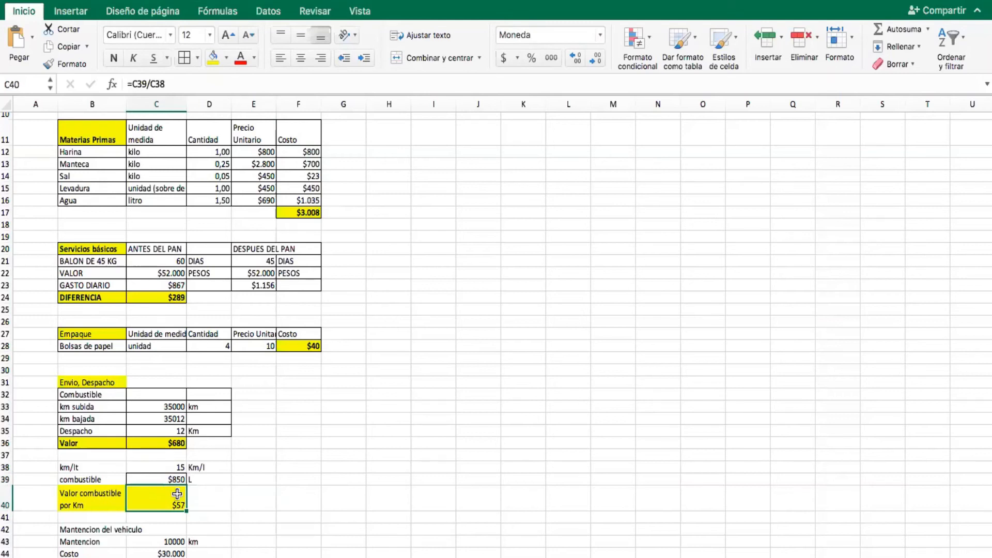
Check which cells the dispatch Valor formula in C36 multiplies.
{"action": "left_click", "coordinate": [151, 443]}
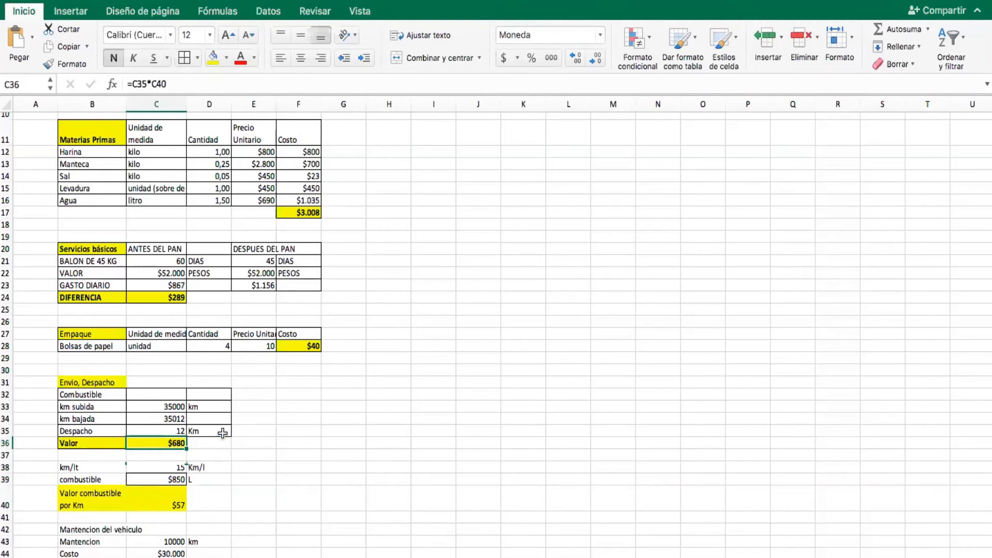
{"action": "double_click", "coordinate": [158, 442]}
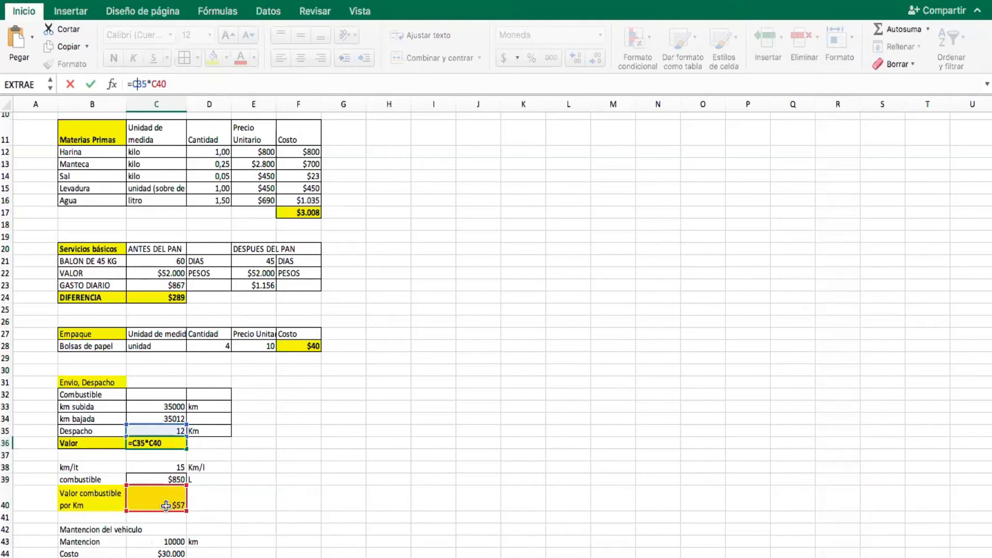
{"action": "key", "text": "Return"}
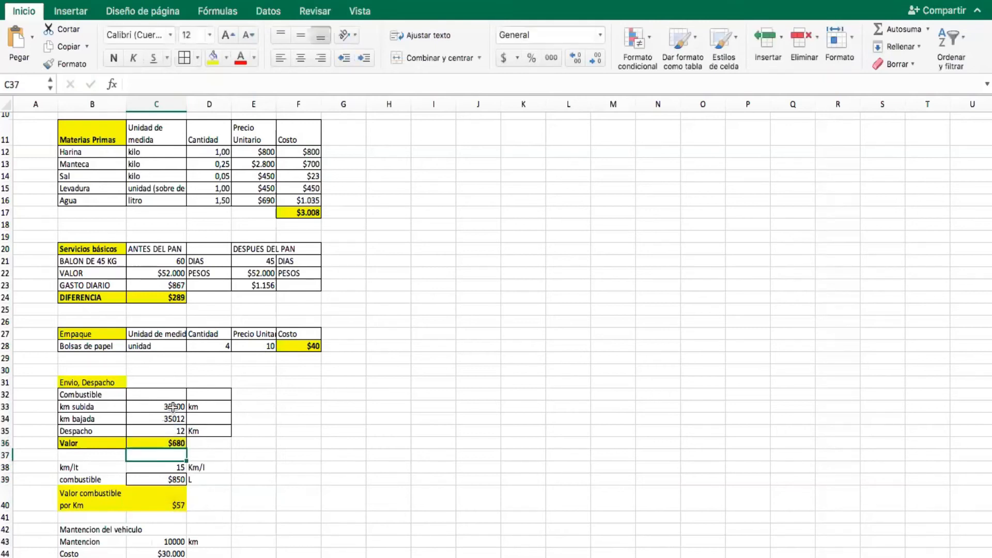
{"action": "left_click", "coordinate": [151, 443]}
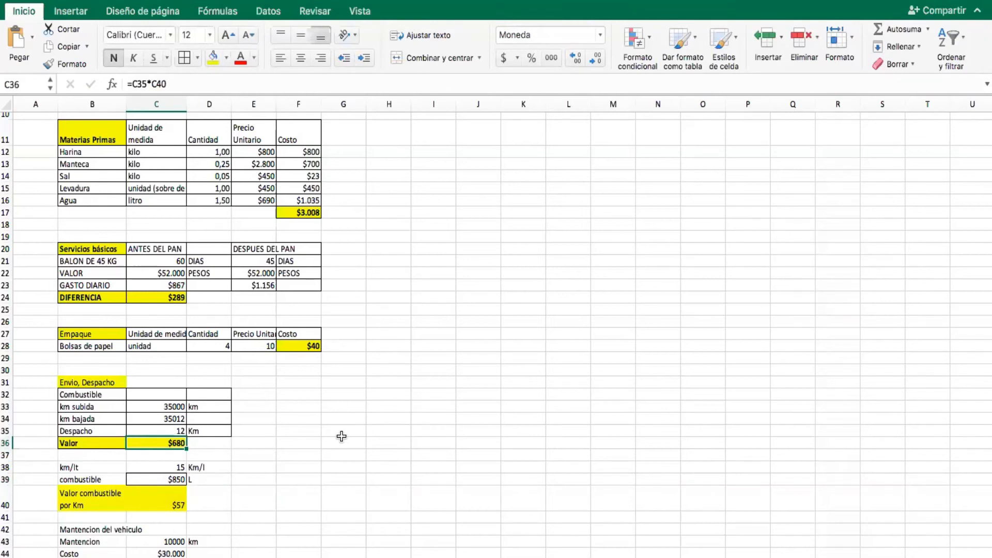
Review the maintenance cost per km formula in C45 together with its kilometre and Costo inputs in C43 and C44.
{"action": "scroll", "coordinate": [341, 436], "scroll_direction": "up", "scroll_amount": 1}
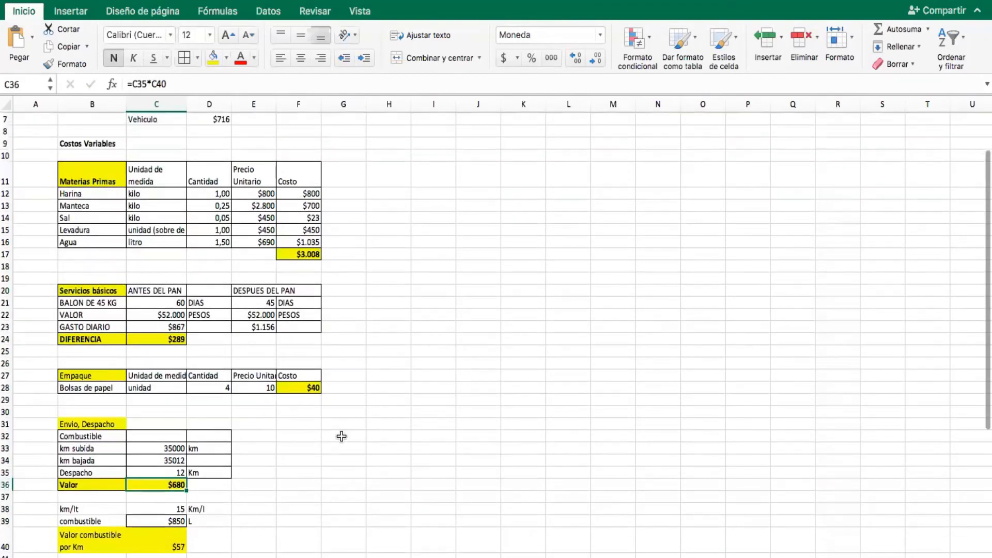
{"action": "scroll", "coordinate": [341, 436], "scroll_direction": "down", "scroll_amount": 3}
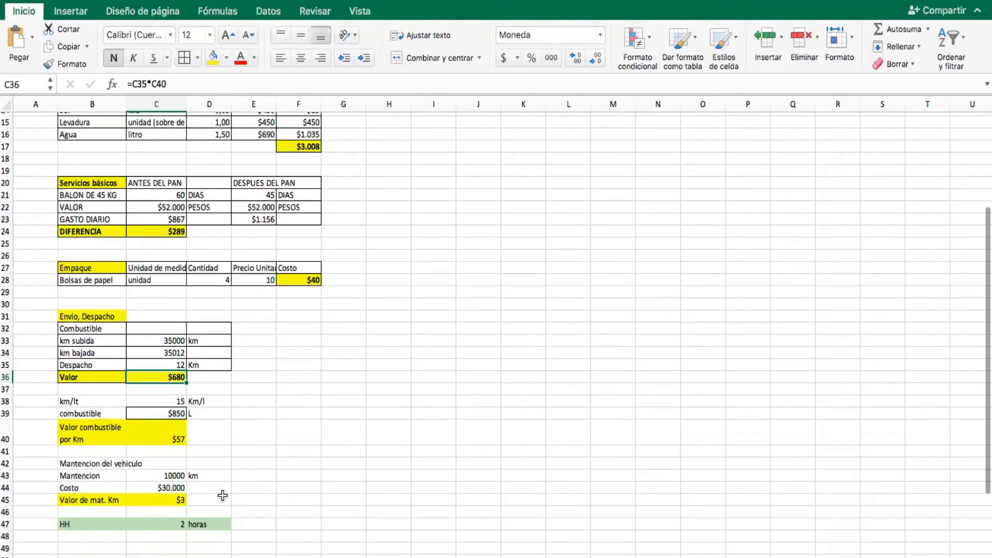
{"action": "left_click", "coordinate": [163, 499]}
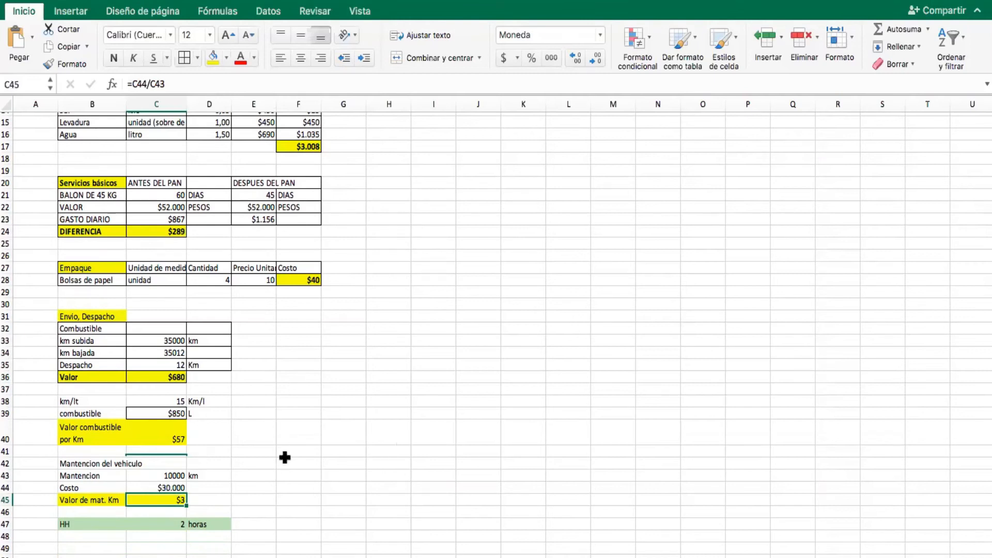
{"action": "left_click", "coordinate": [139, 478]}
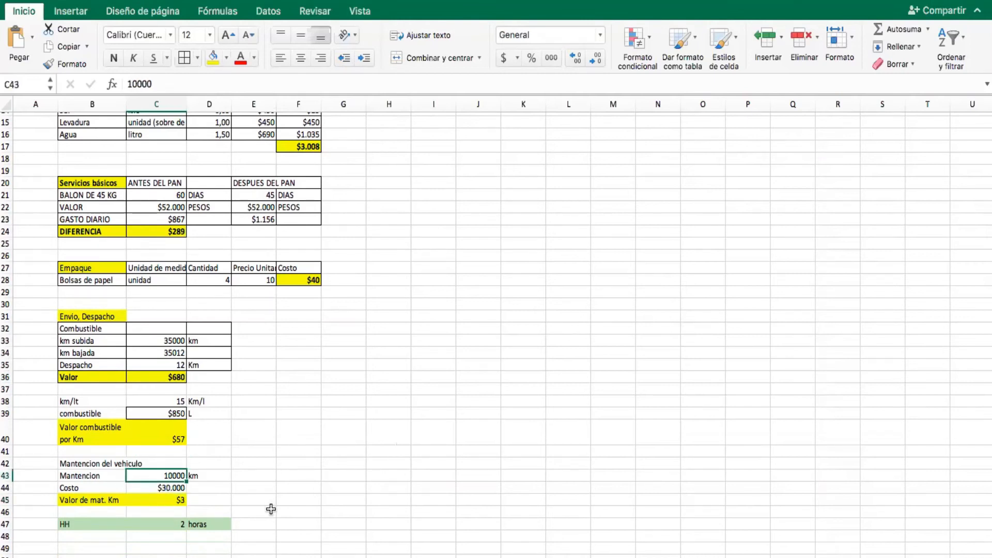
{"action": "left_click", "coordinate": [153, 489]}
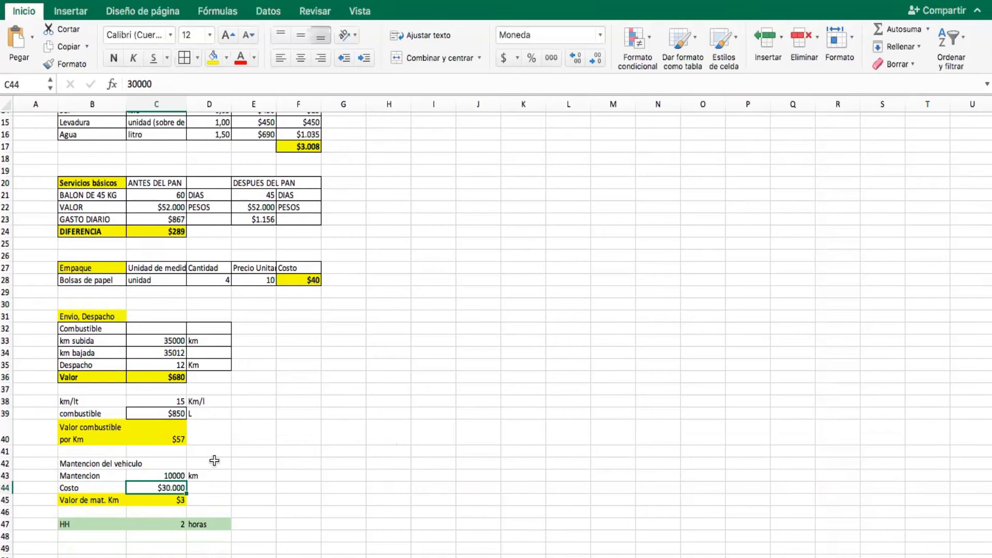
{"action": "left_click", "coordinate": [144, 498]}
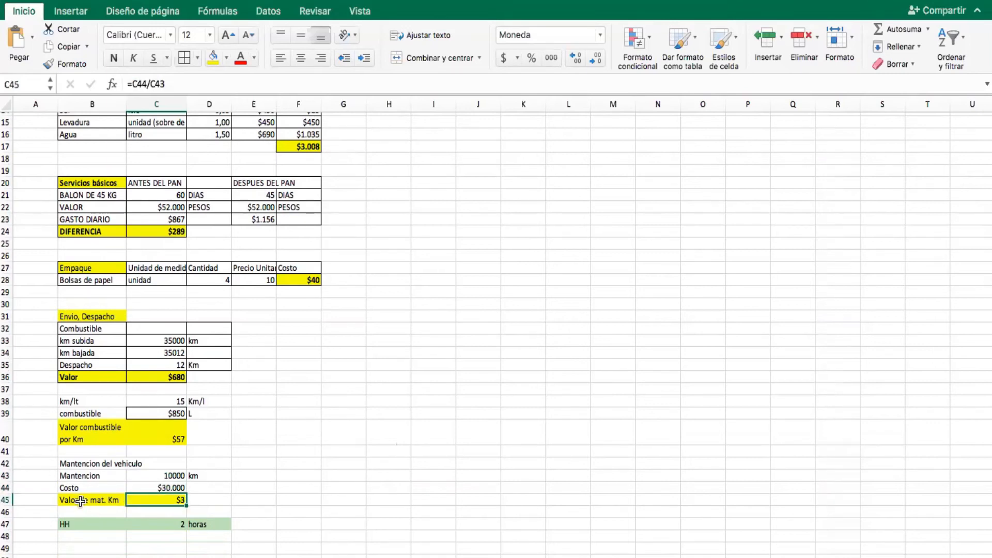
{"action": "left_click", "coordinate": [144, 489]}
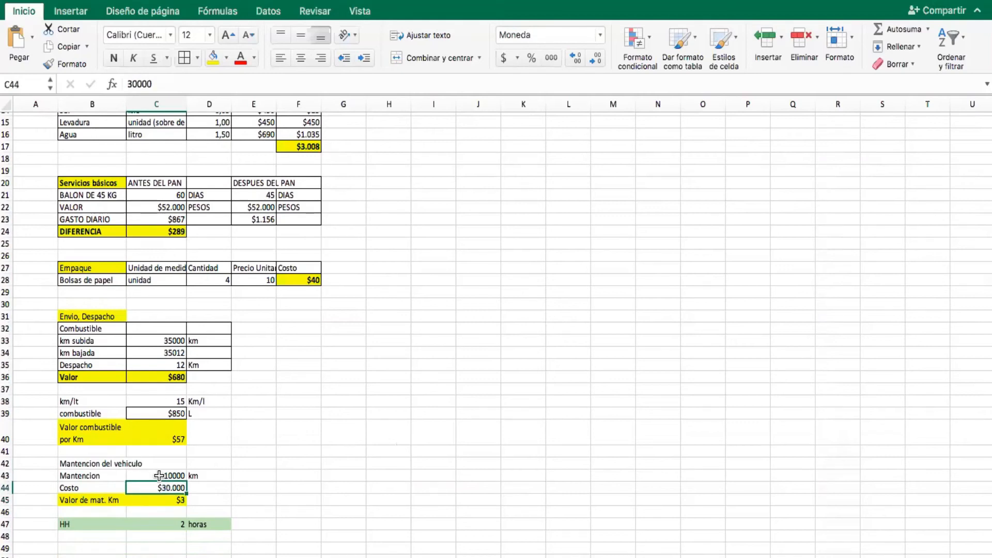
{"action": "left_click", "coordinate": [148, 500]}
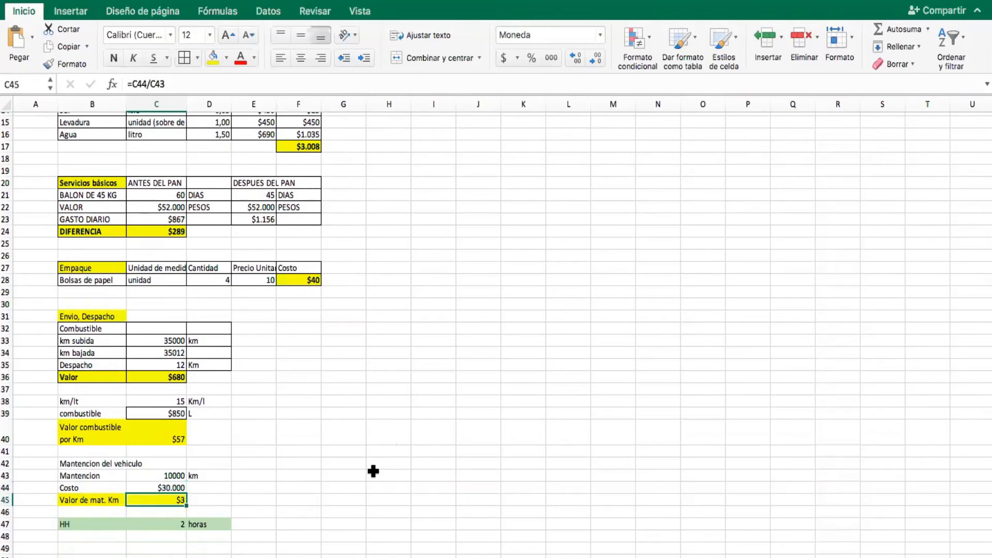
Trace the cells referenced by the Vehiculo formula in D7 through the dispatch and maintenance sections.
{"action": "scroll", "coordinate": [373, 471], "scroll_direction": "up", "scroll_amount": 5}
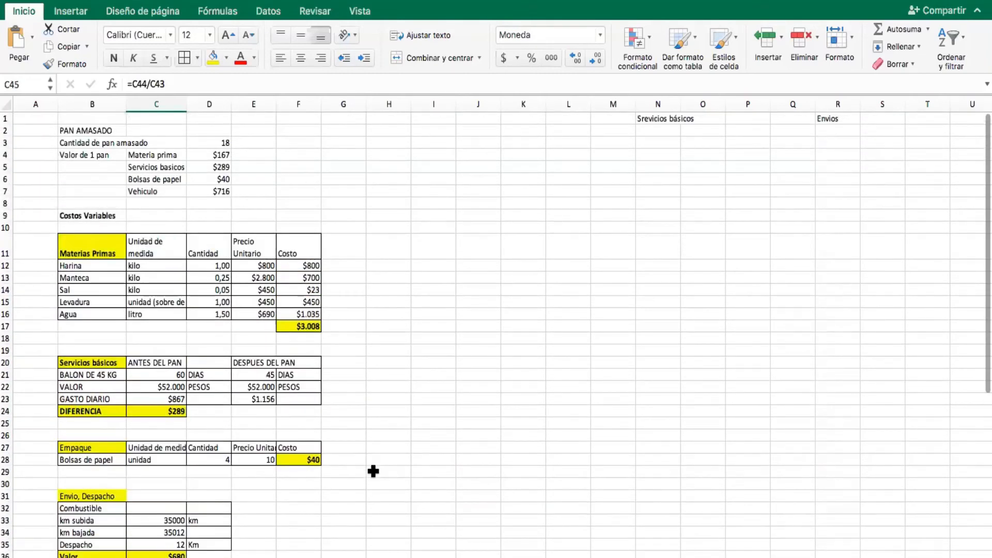
{"action": "left_click", "coordinate": [198, 187]}
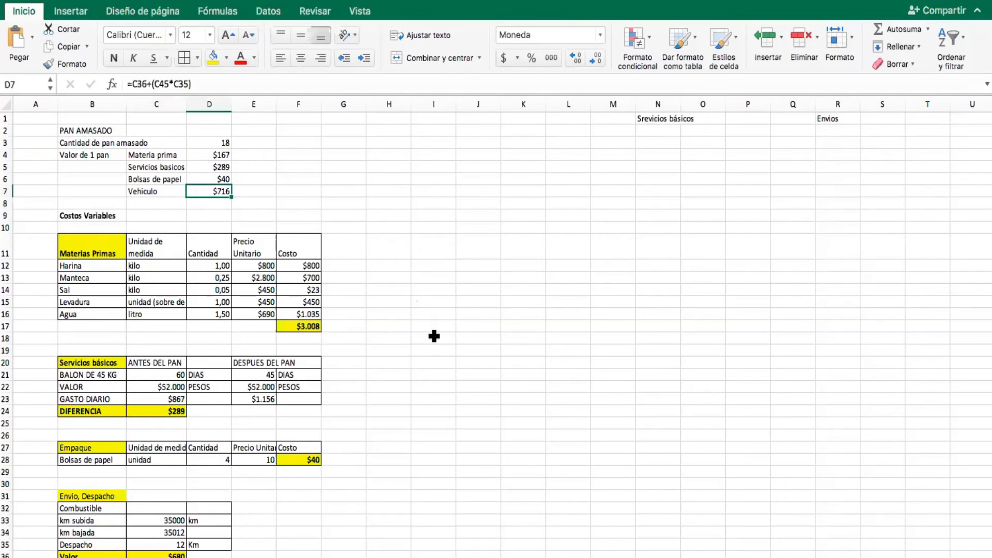
{"action": "left_click", "coordinate": [143, 84]}
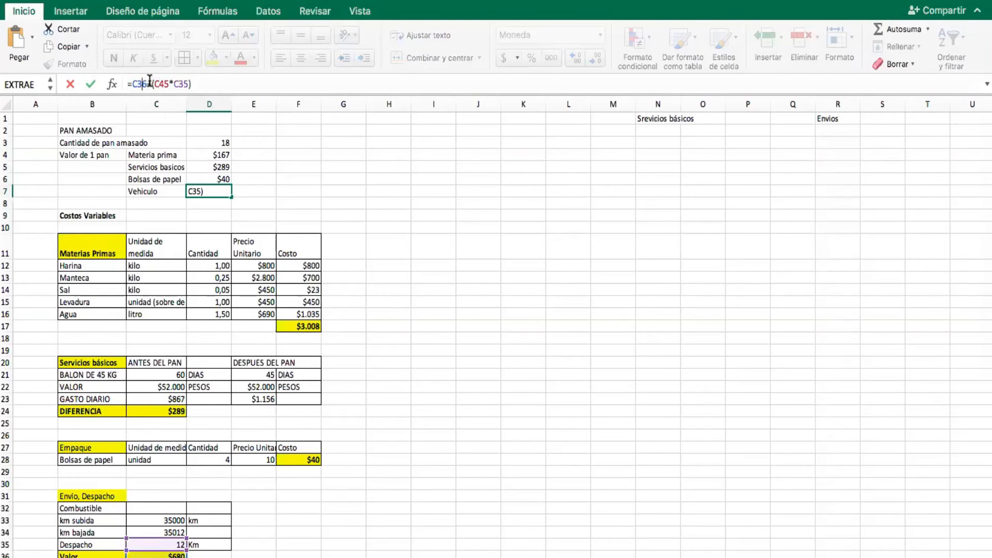
{"action": "scroll", "coordinate": [235, 457], "scroll_direction": "down", "scroll_amount": 5}
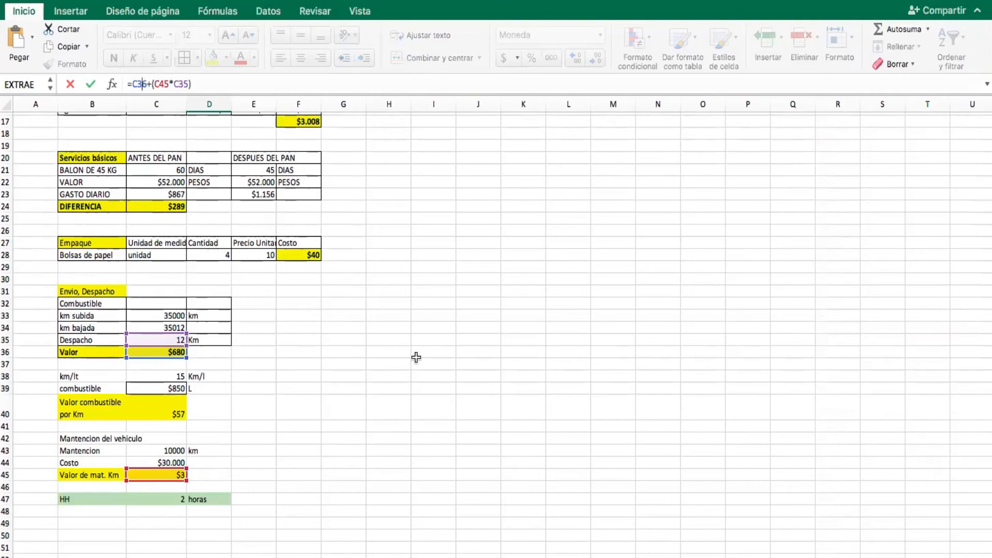
{"action": "scroll", "coordinate": [416, 356], "scroll_direction": "up", "scroll_amount": 8}
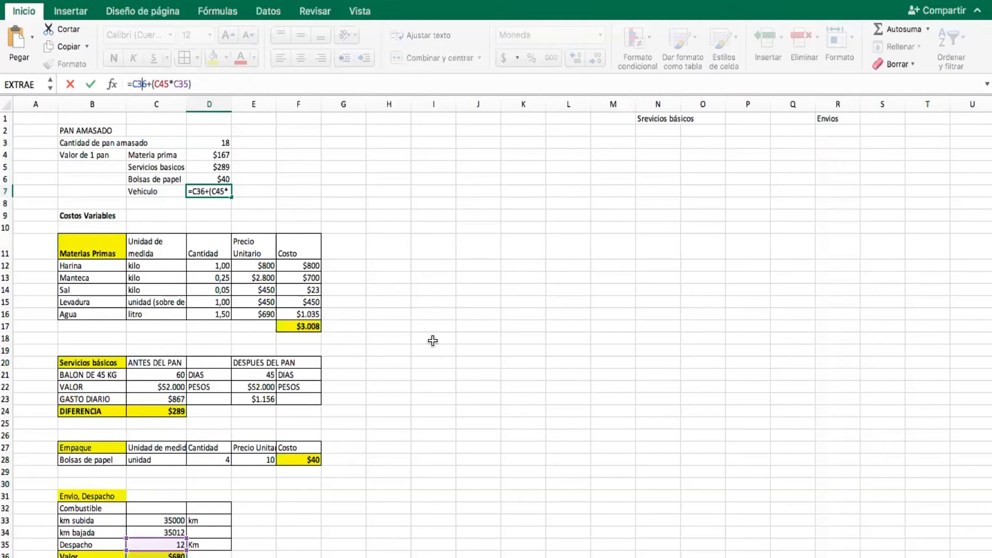
{"action": "key", "text": "Return"}
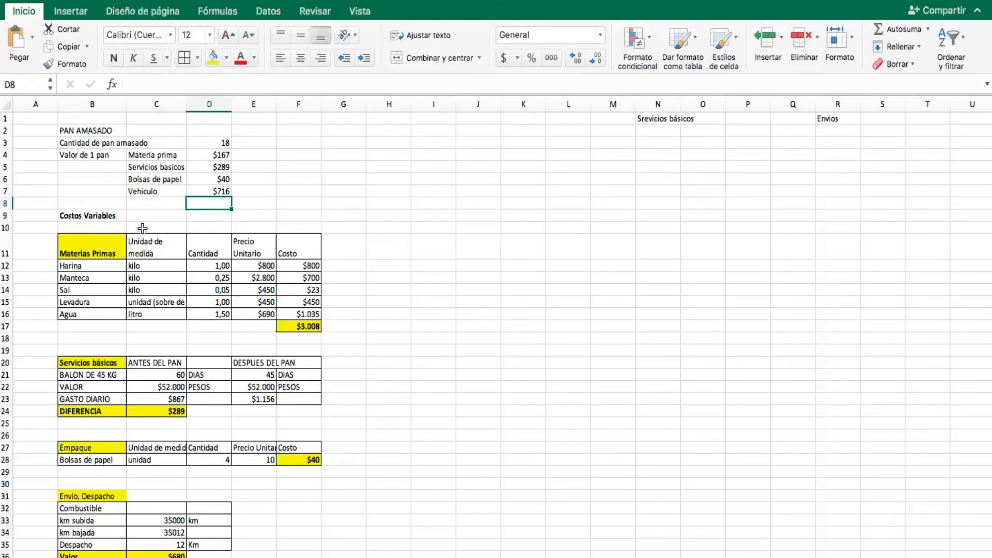
{"action": "left_click", "coordinate": [150, 190]}
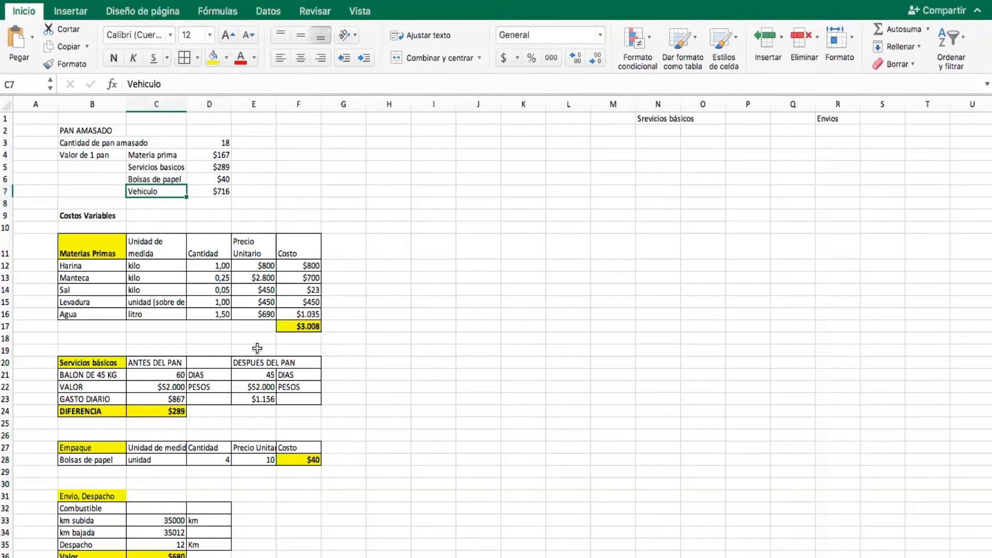
Rename the label in C7 of the bread cost summary to "Despacho".
{"action": "type", "text": "Desp"}
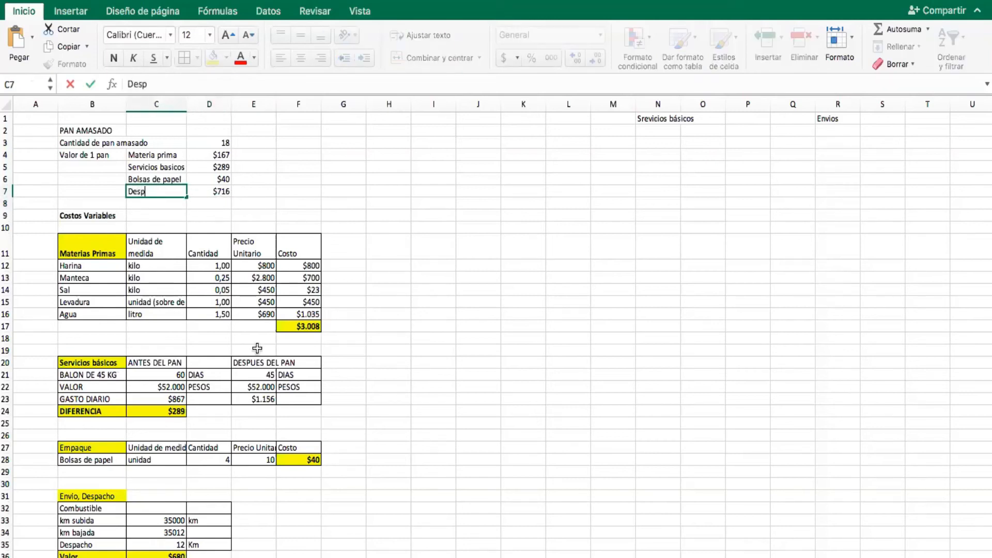
{"action": "type", "text": "acho"}
{"action": "key", "text": "Return"}
Make the "Envio, Despacho" heading in B31 bold and give the cell borders.
{"action": "left_click", "coordinate": [469, 483]}
{"action": "scroll", "coordinate": [468, 482], "scroll_direction": "down", "scroll_amount": 5}
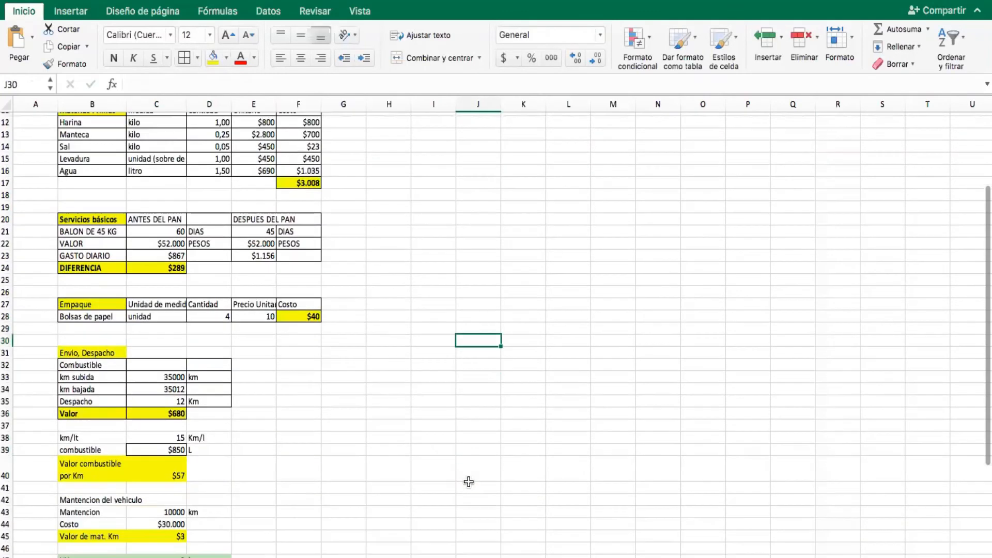
{"action": "left_click", "coordinate": [70, 351]}
{"action": "left_click", "coordinate": [114, 58]}
{"action": "left_click", "coordinate": [184, 58]}
{"action": "left_click", "coordinate": [406, 439]}
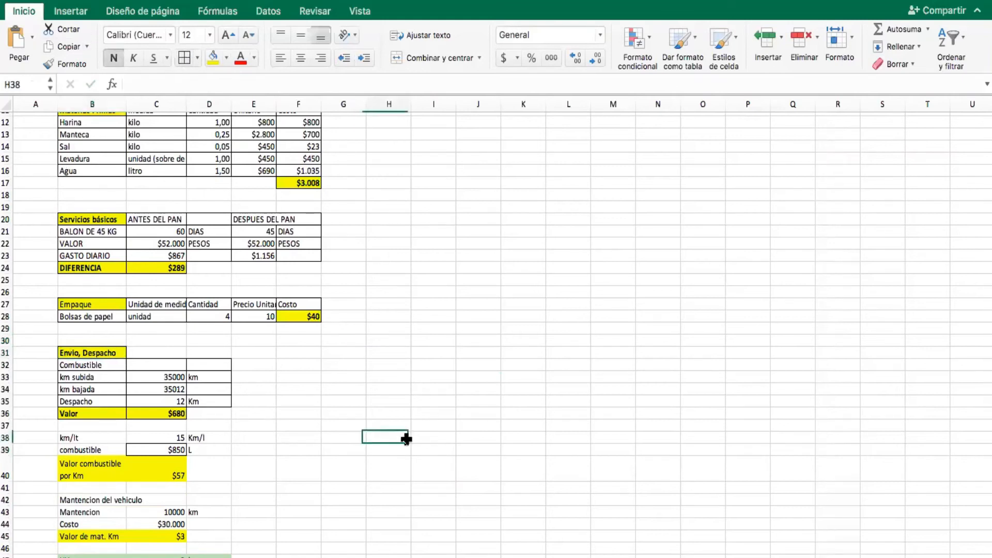
Change the label in B36 to "Valor de combustible por despacho" and wrap its text within the cell.
{"action": "left_click", "coordinate": [273, 448]}
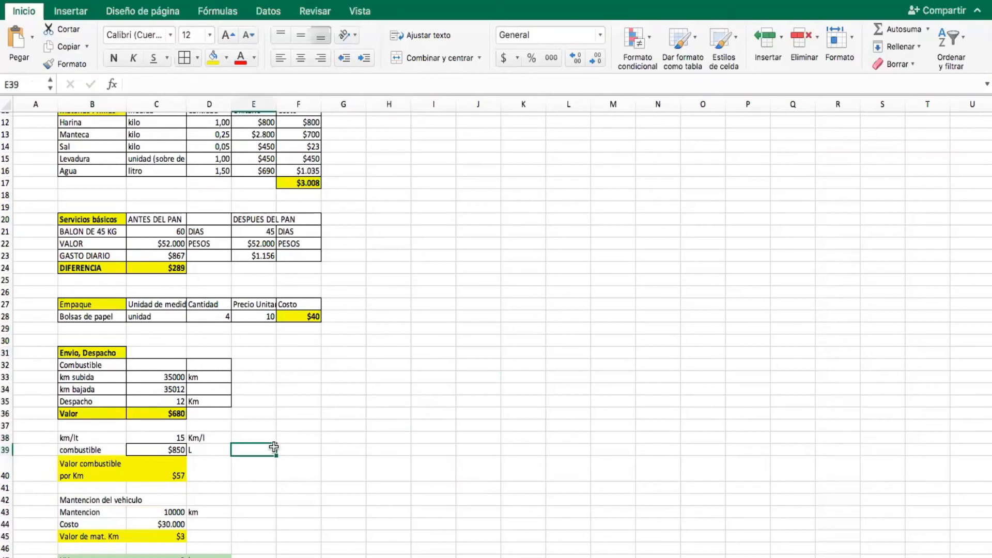
{"action": "left_click", "coordinate": [94, 418]}
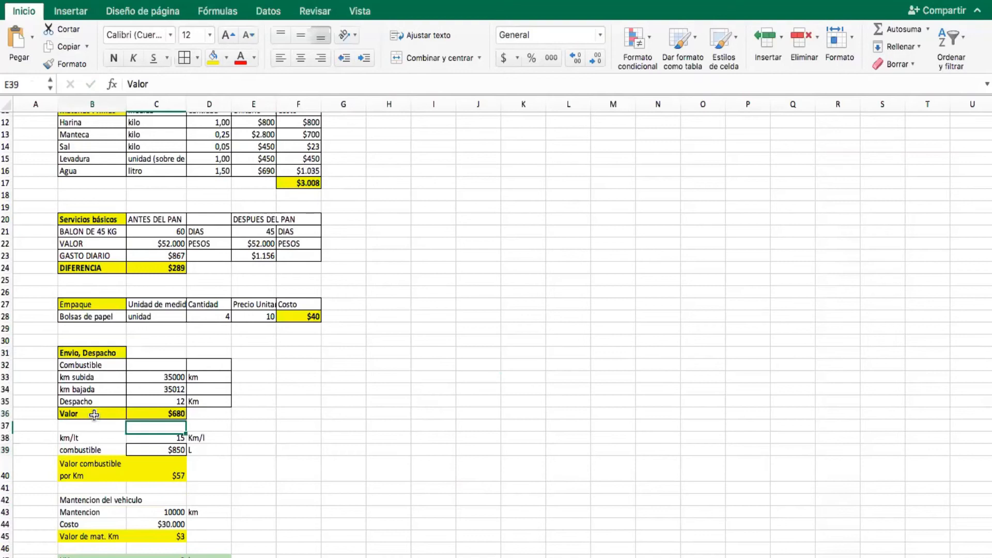
{"action": "left_click", "coordinate": [155, 84]}
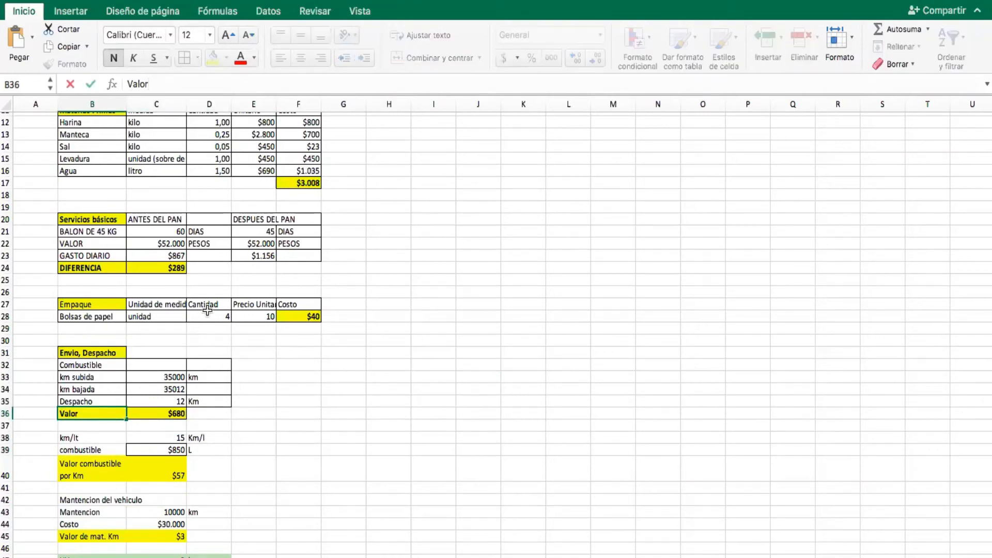
{"action": "type", "text": "de combustible"}
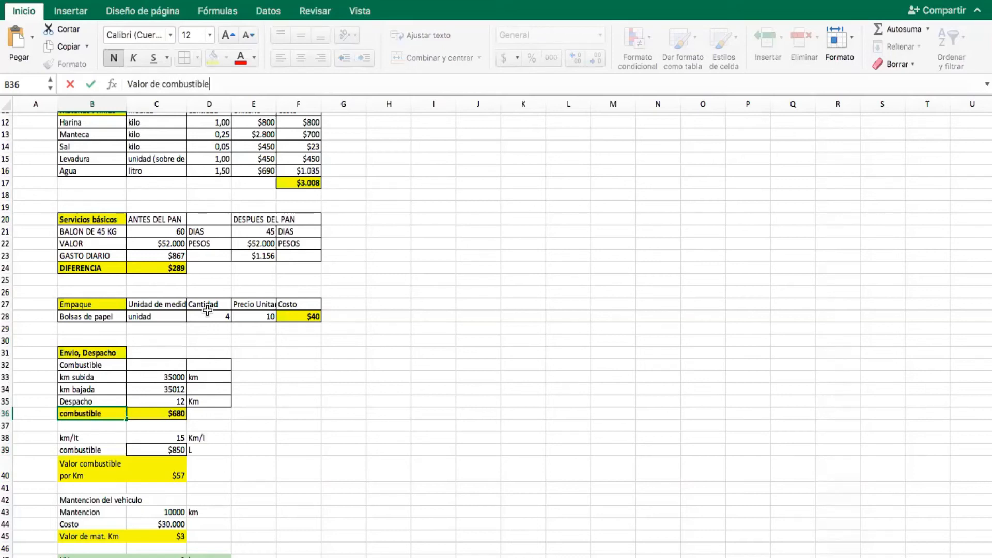
{"action": "type", "text": " por despach"}
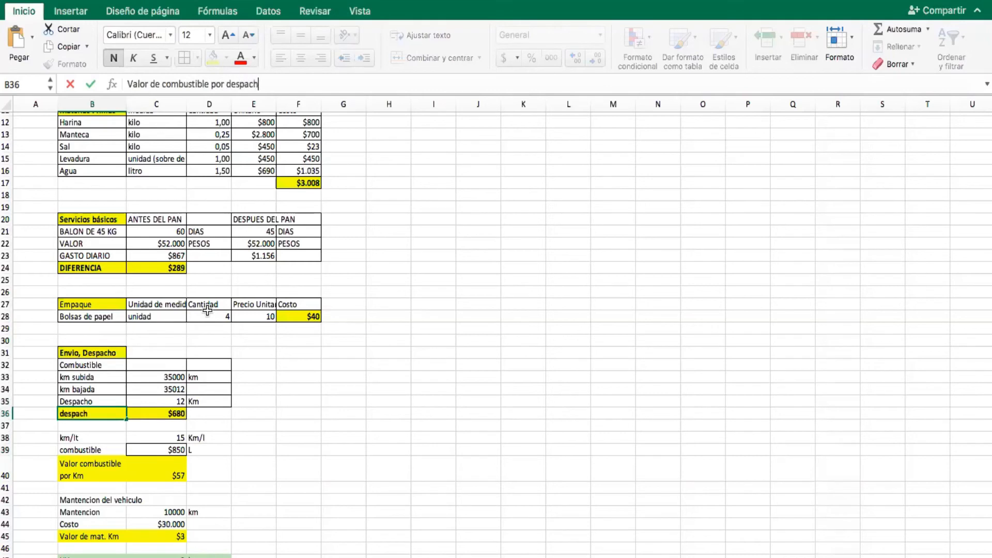
{"action": "type", "text": "o"}
{"action": "key", "text": "Return"}
{"action": "left_click", "coordinate": [333, 509]}
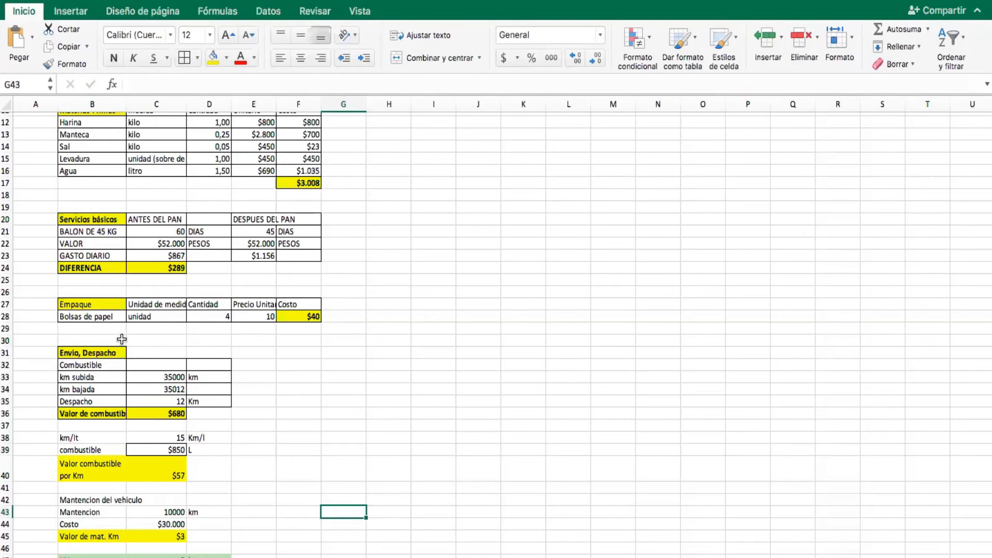
{"action": "left_click", "coordinate": [80, 414]}
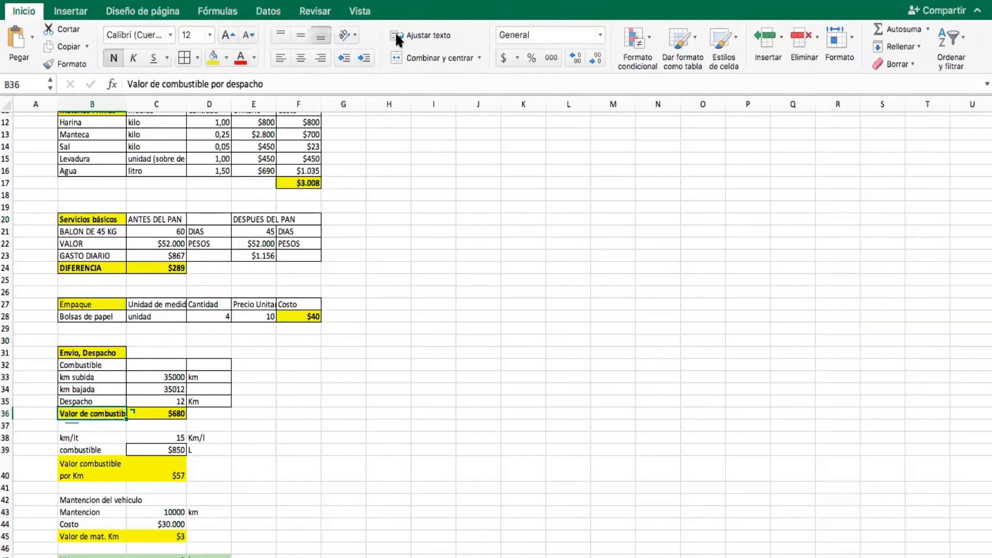
{"action": "left_click", "coordinate": [419, 36]}
{"action": "left_click", "coordinate": [376, 427]}
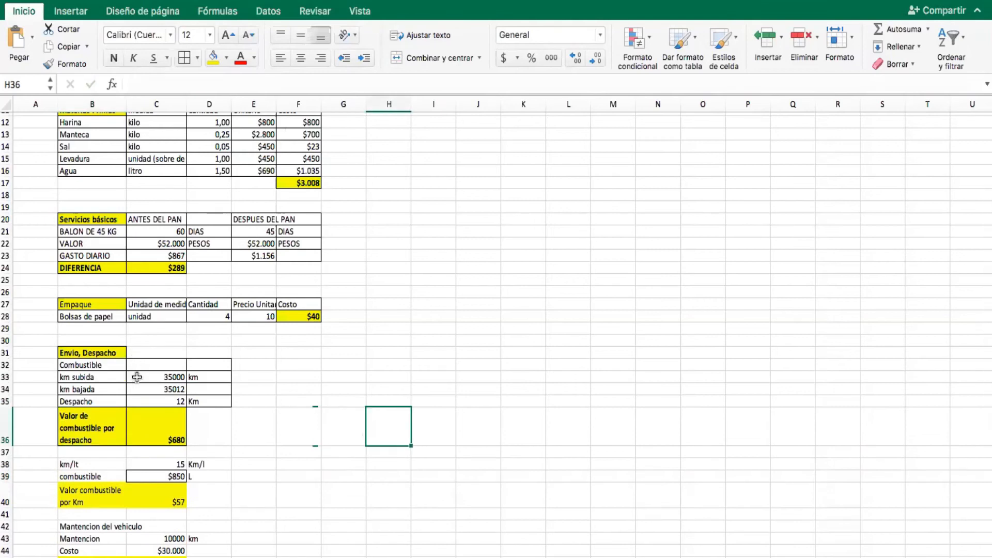
Right-align the "km subida" and "km bajada" labels in B33:B34.
{"action": "left_click", "coordinate": [138, 376]}
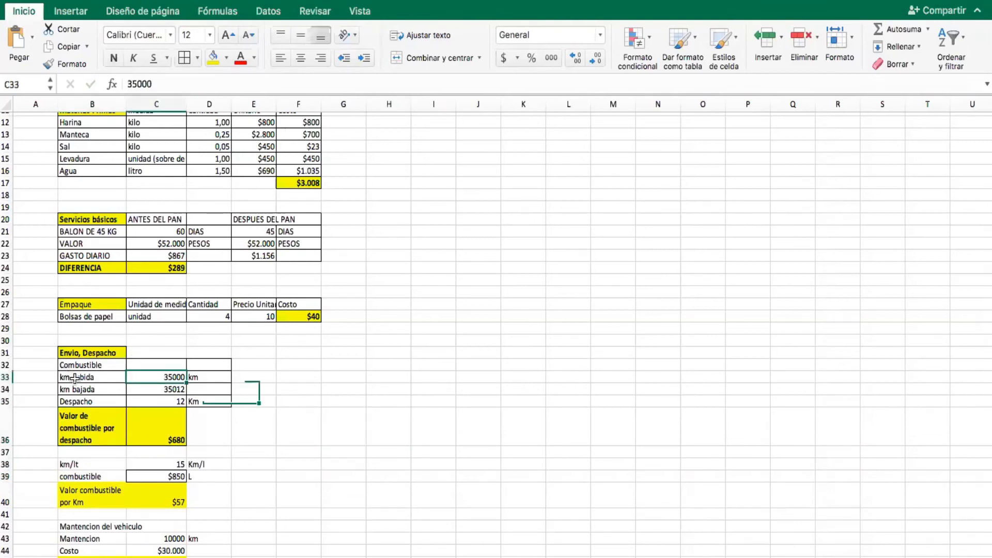
{"action": "left_click_drag", "start_coordinate": [73, 377], "coordinate": [76, 390]}
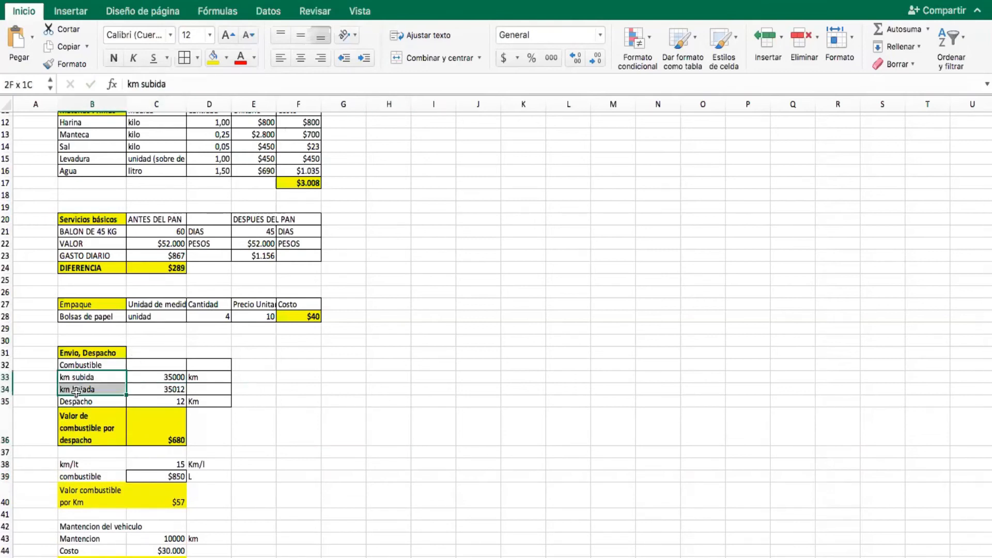
{"action": "left_click", "coordinate": [321, 58]}
{"action": "left_click", "coordinate": [349, 416]}
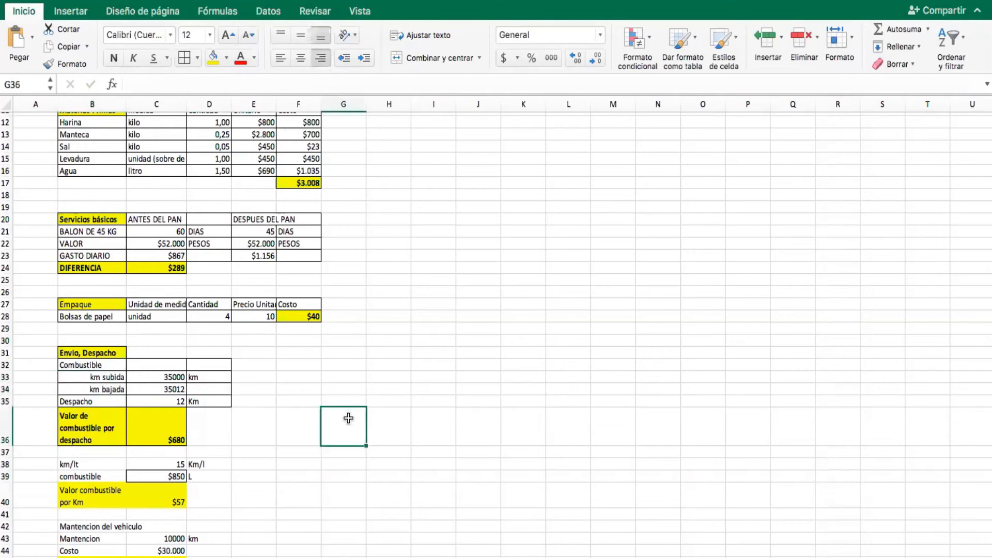
Review the km subida and km bajada entries and the Despacho distance formula in C35.
{"action": "left_click", "coordinate": [113, 378]}
{"action": "key", "text": "Right"}
{"action": "key", "text": "Down"}
{"action": "key", "text": "Left"}
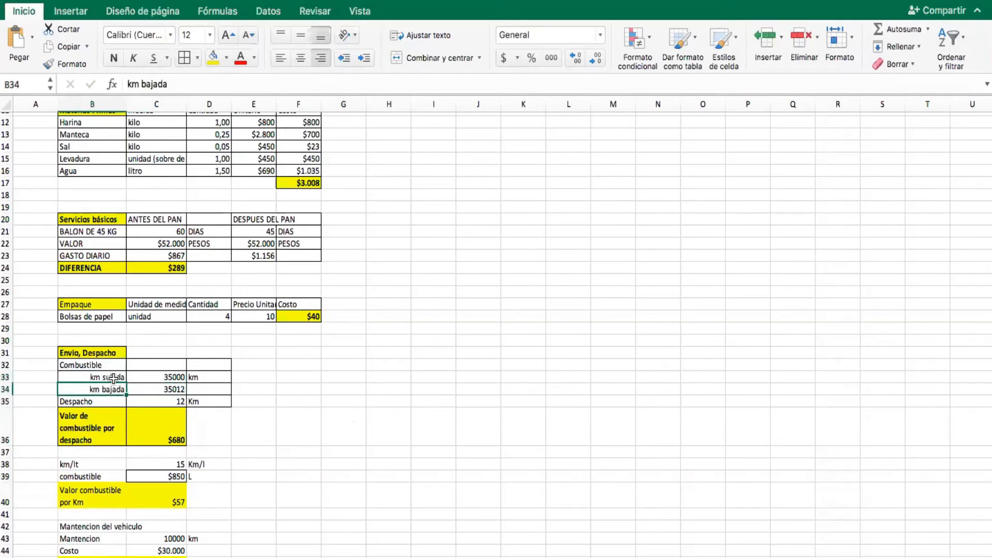
{"action": "key", "text": "Right"}
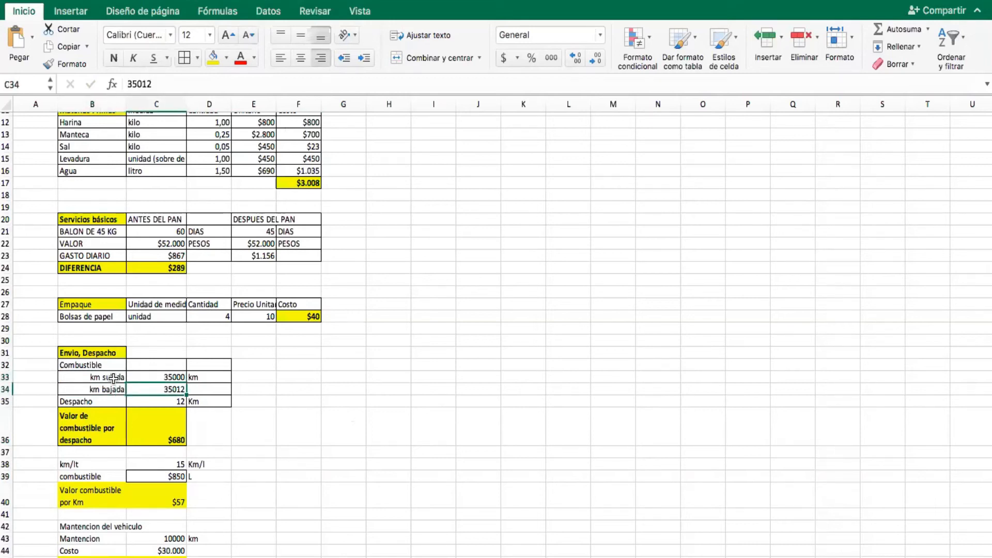
{"action": "left_click", "coordinate": [158, 401]}
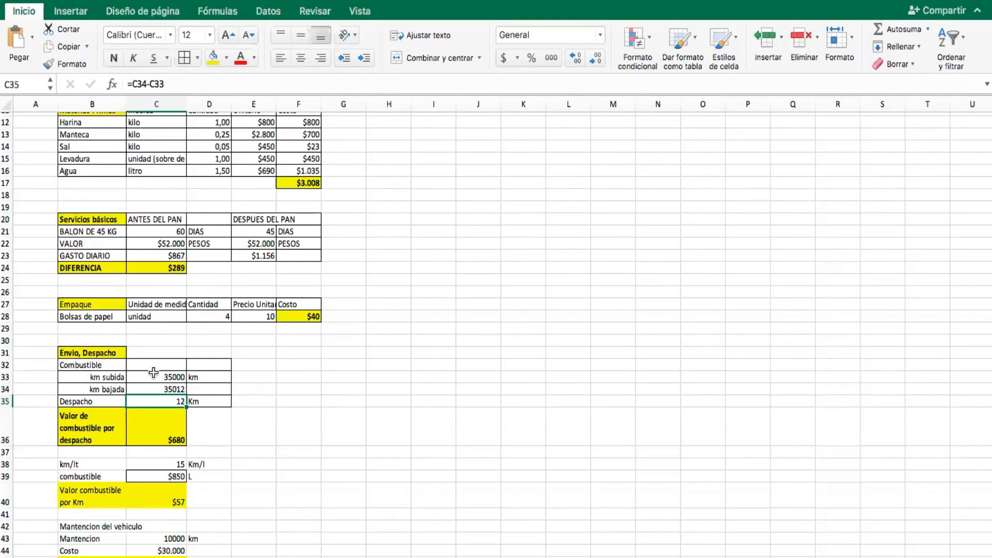
Fill the Despacho row, B35:D35, with light grey.
{"action": "left_click", "coordinate": [272, 472]}
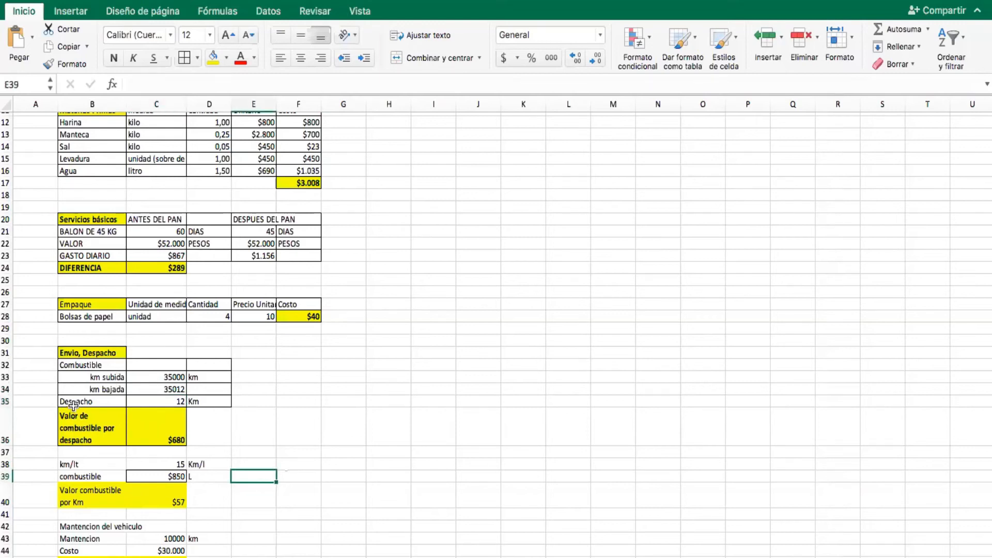
{"action": "left_click_drag", "start_coordinate": [75, 400], "coordinate": [207, 402]}
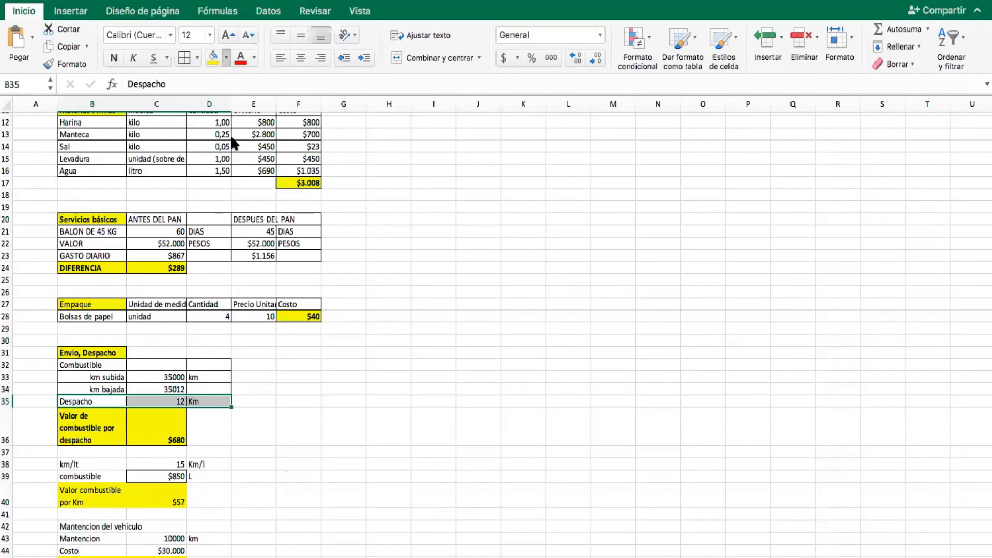
{"action": "left_click", "coordinate": [370, 443]}
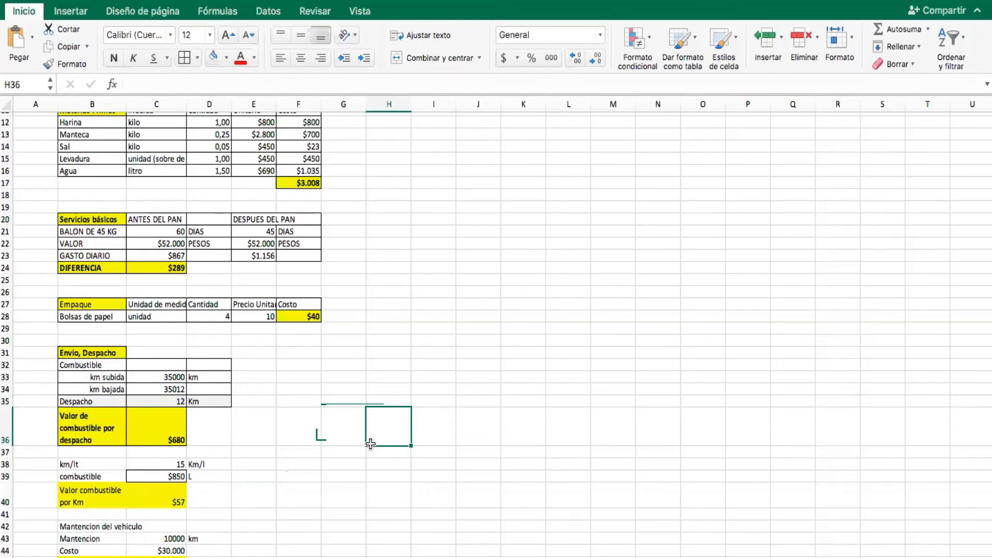
Add cell borders to the km/lt row, B38:D38.
{"action": "left_click", "coordinate": [86, 462]}
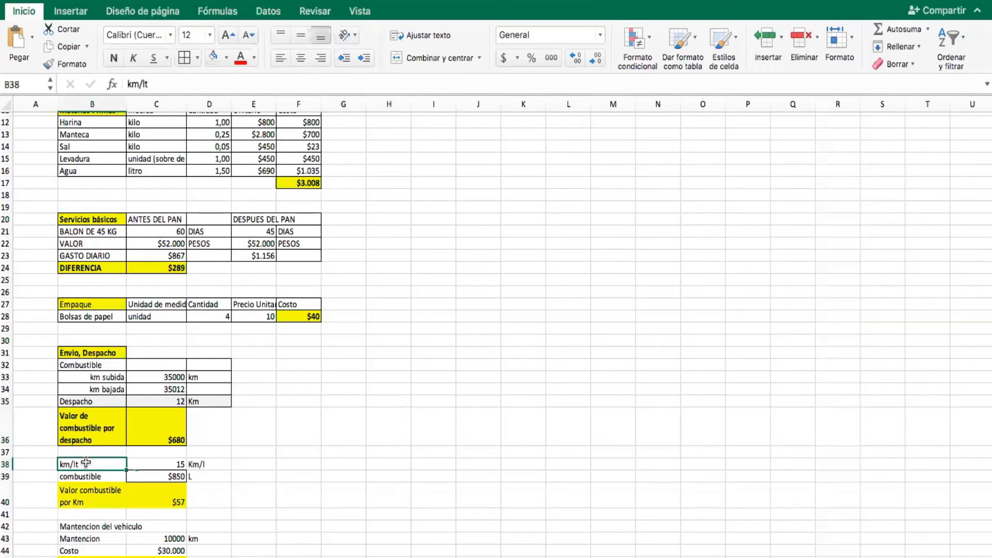
{"action": "left_click_drag", "start_coordinate": [85, 463], "coordinate": [210, 461]}
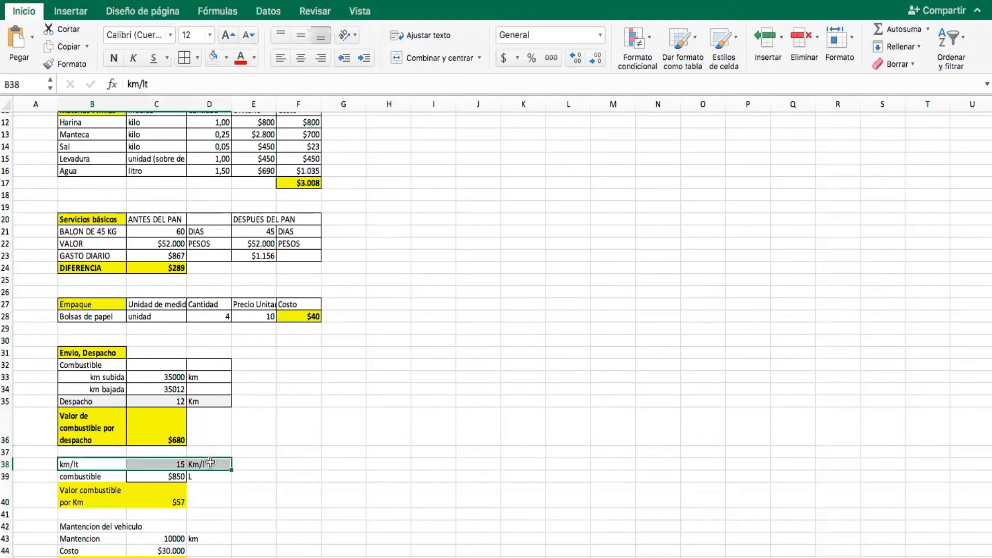
{"action": "left_click", "coordinate": [183, 57]}
{"action": "left_click", "coordinate": [295, 480]}
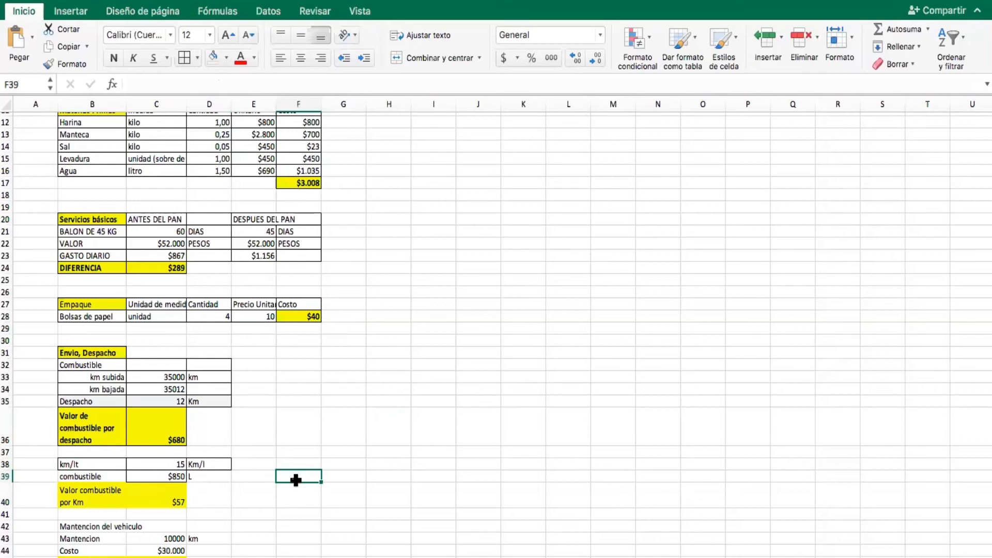
{"action": "left_click", "coordinate": [244, 490]}
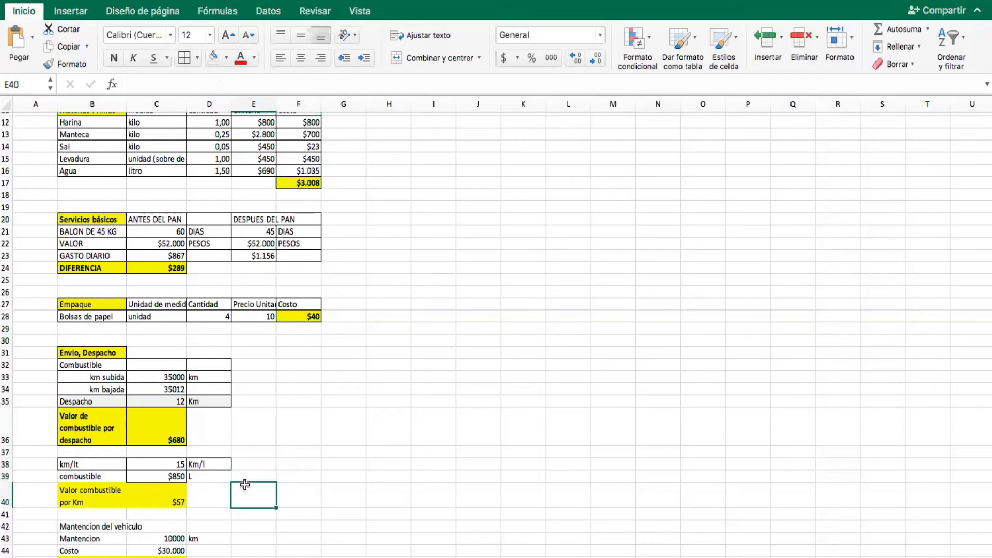
{"action": "left_click", "coordinate": [148, 476]}
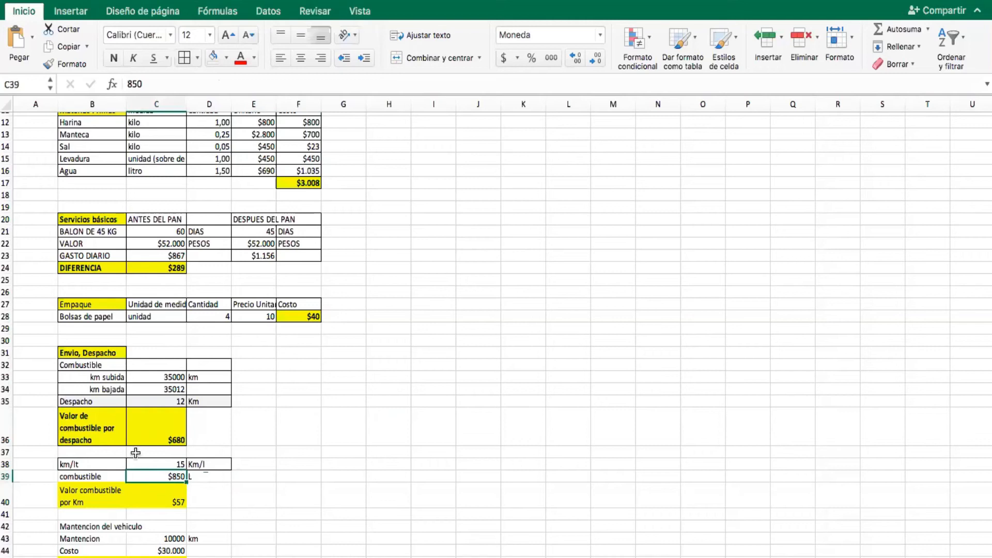
{"action": "left_click_drag", "start_coordinate": [142, 467], "coordinate": [142, 457]}
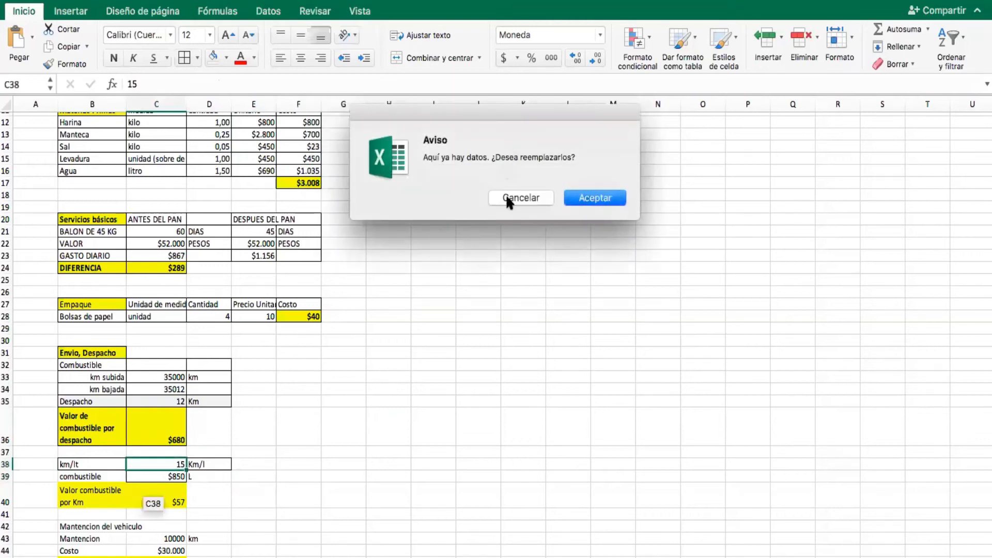
{"action": "left_click", "coordinate": [536, 197]}
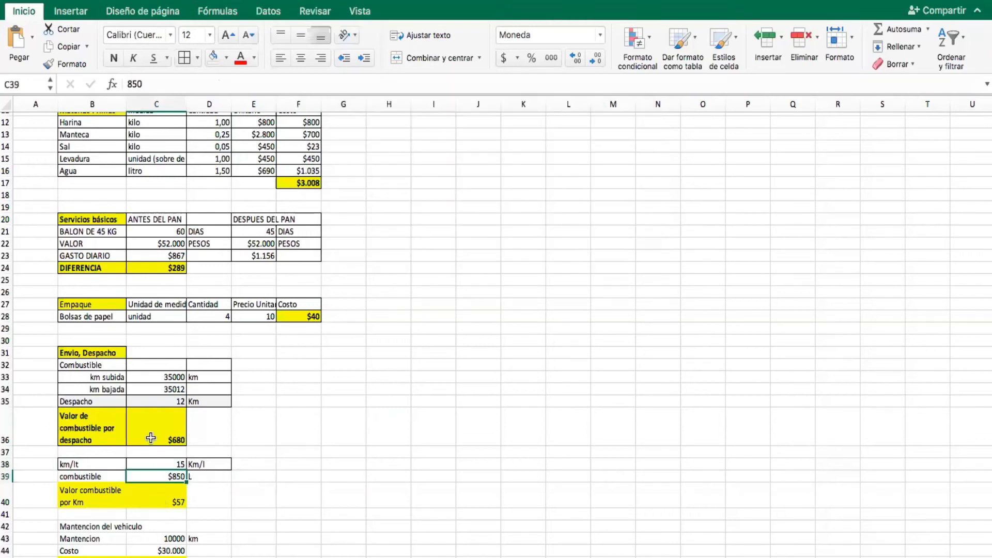
Review the fuel price entry in row 39 and the fuel cost per km formula in C40.
{"action": "key", "text": "Right"}
{"action": "key", "text": "Down"}
{"action": "key", "text": "Left"}
{"action": "key", "text": "Right"}
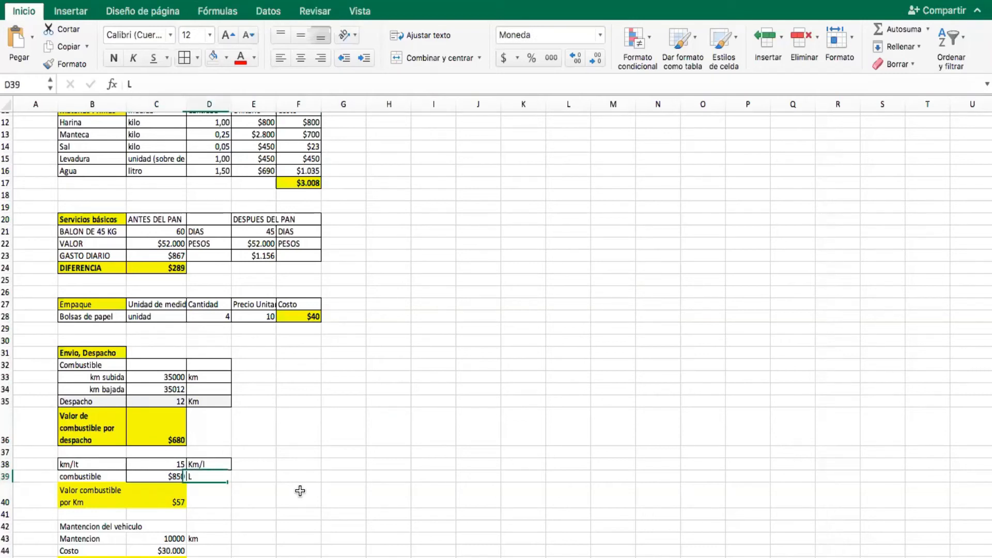
{"action": "left_click", "coordinate": [167, 498]}
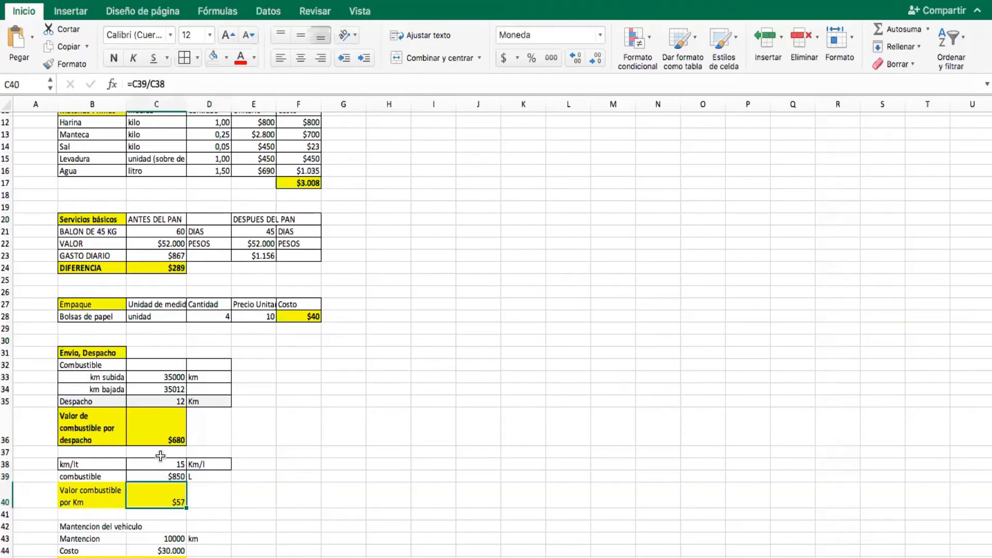
Add cell borders to the "Valor combustible por Km" row, B40:C40.
{"action": "left_click", "coordinate": [93, 504]}
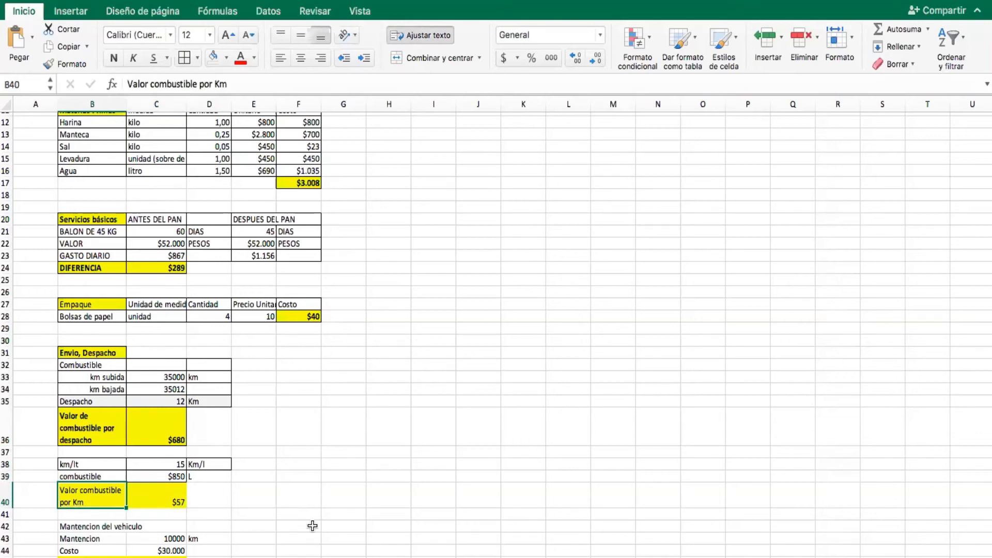
{"action": "key", "text": "shift+Right"}
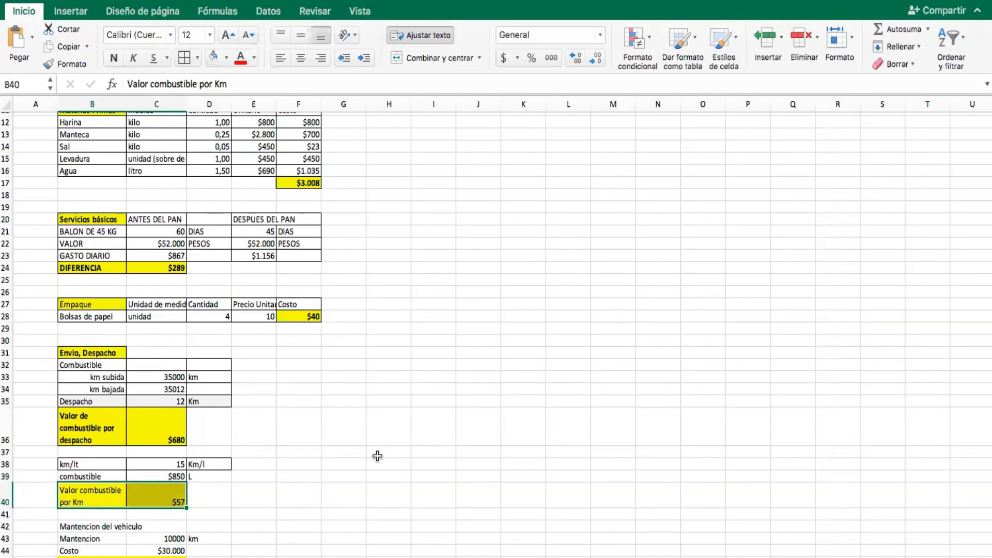
{"action": "left_click", "coordinate": [373, 522]}
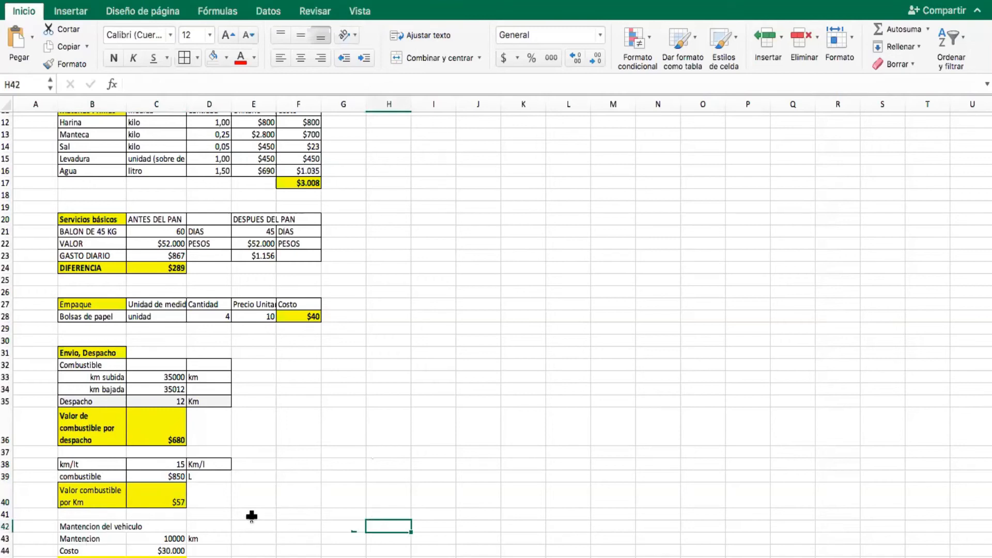
Change the fill of the "Valor combustible por Km" cells, B40:C40, to light grey and check the formula in C36.
{"action": "left_click", "coordinate": [163, 439]}
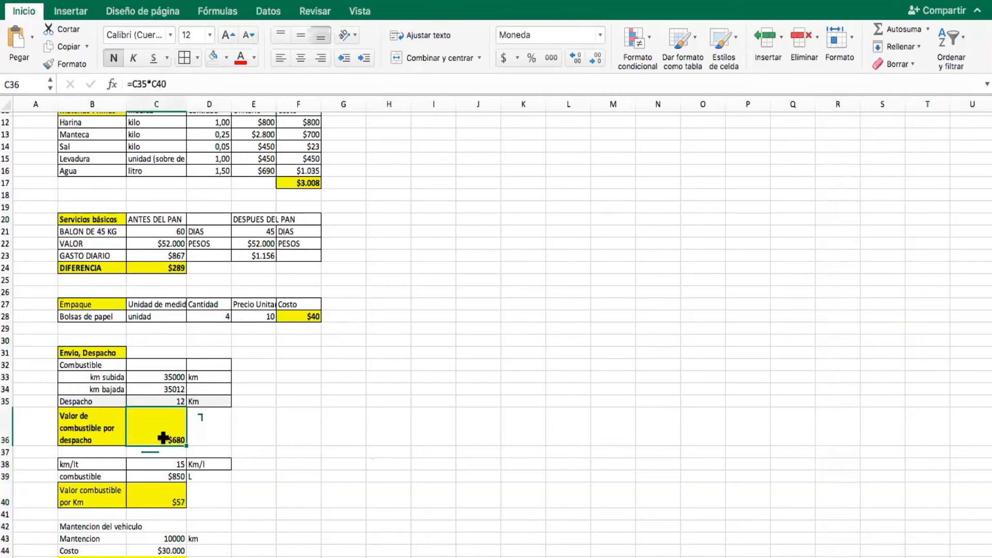
{"action": "left_click", "coordinate": [90, 497]}
{"action": "left_click_drag", "start_coordinate": [90, 497], "coordinate": [162, 500]}
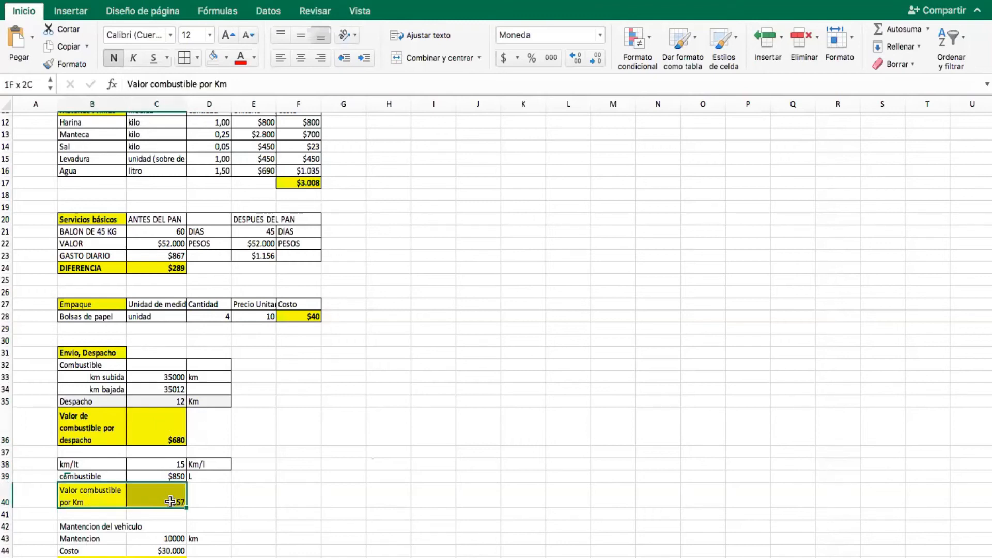
{"action": "left_click", "coordinate": [212, 58]}
{"action": "left_click", "coordinate": [260, 502]}
{"action": "left_click", "coordinate": [152, 428]}
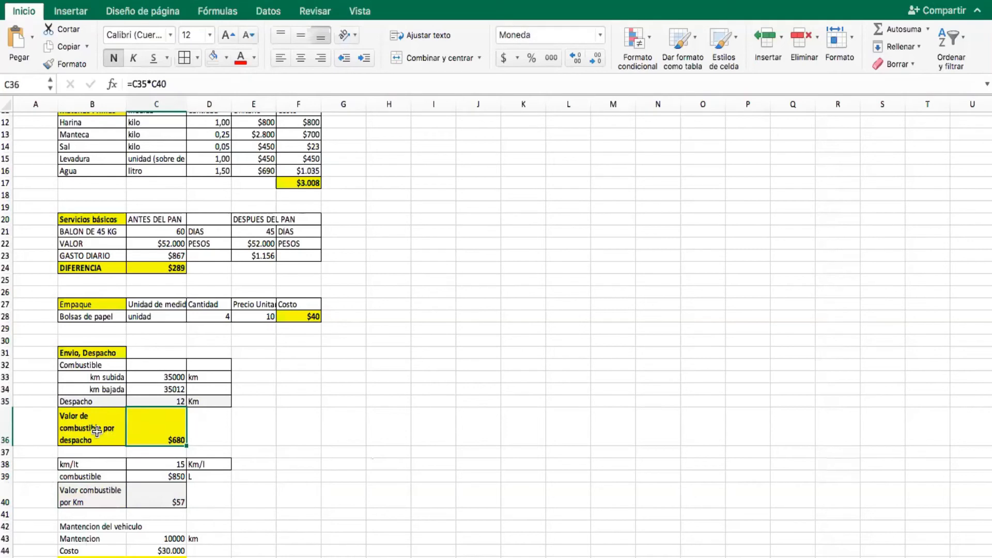
Compare the fuel value per dispatch formula in C36 with the fuel value per km formula in C40.
{"action": "left_click", "coordinate": [258, 500]}
{"action": "left_click", "coordinate": [168, 429]}
{"action": "left_click", "coordinate": [150, 497]}
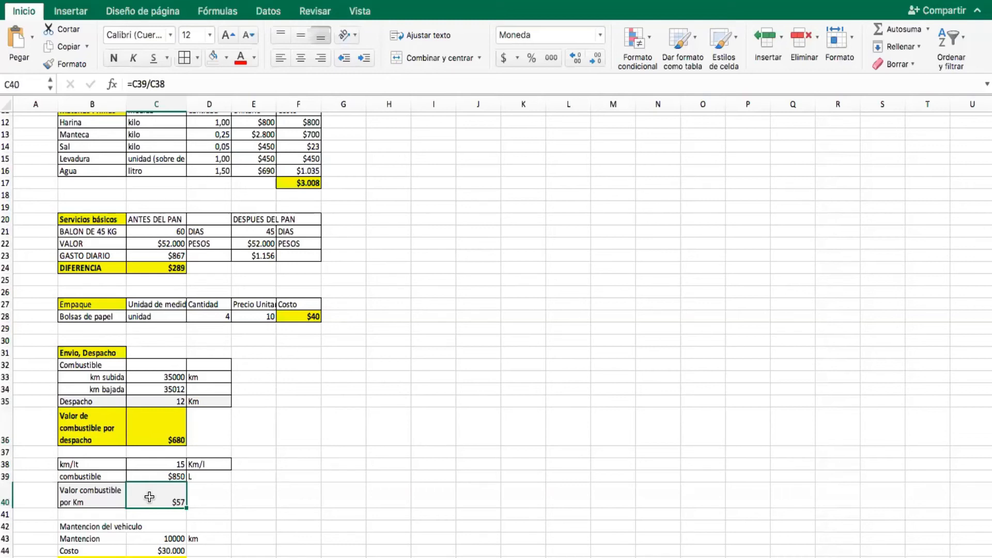
{"action": "left_click", "coordinate": [172, 416]}
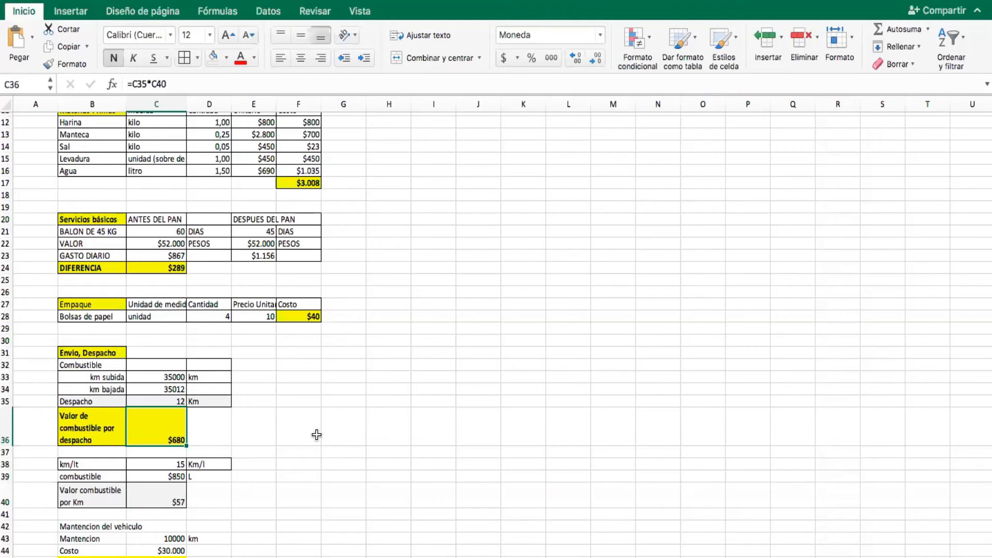
Make the "Mantencion del vehiculo" heading in B42 bold.
{"action": "left_click", "coordinate": [71, 526]}
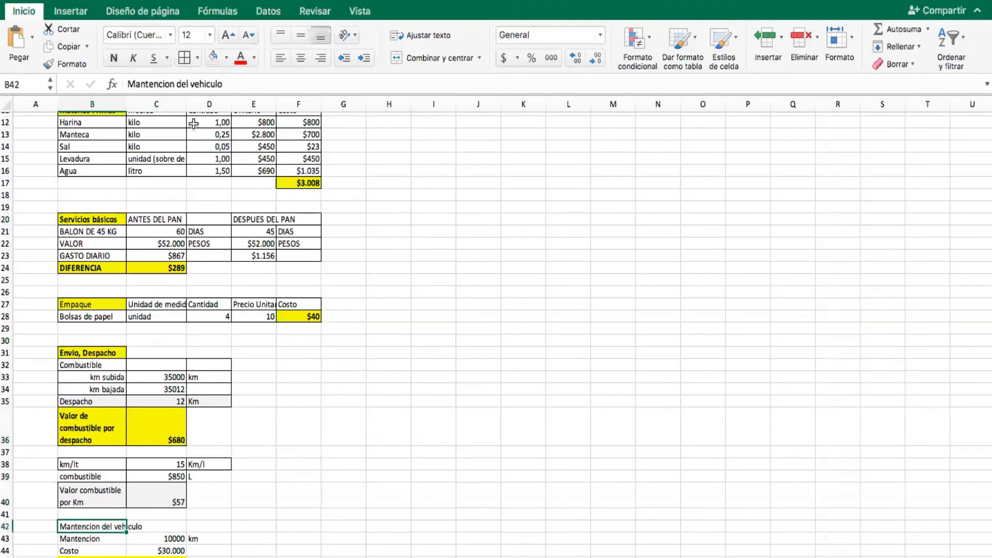
{"action": "left_click", "coordinate": [114, 60]}
{"action": "left_click", "coordinate": [303, 514]}
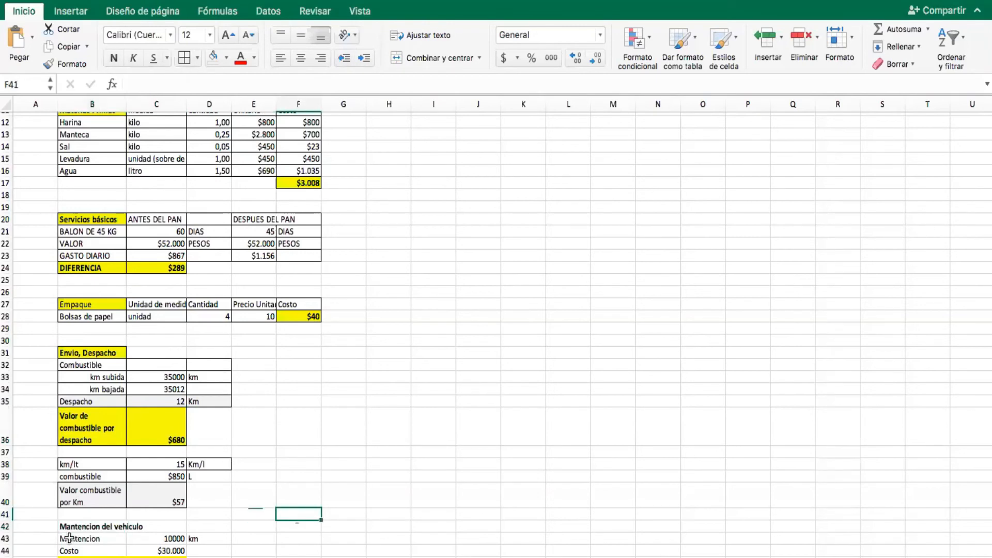
Check the maintenance entries in C43 and C44 and change the fill of the "Valor de mat. Km" cells, B45:C45, to light grey.
{"action": "left_click", "coordinate": [155, 537]}
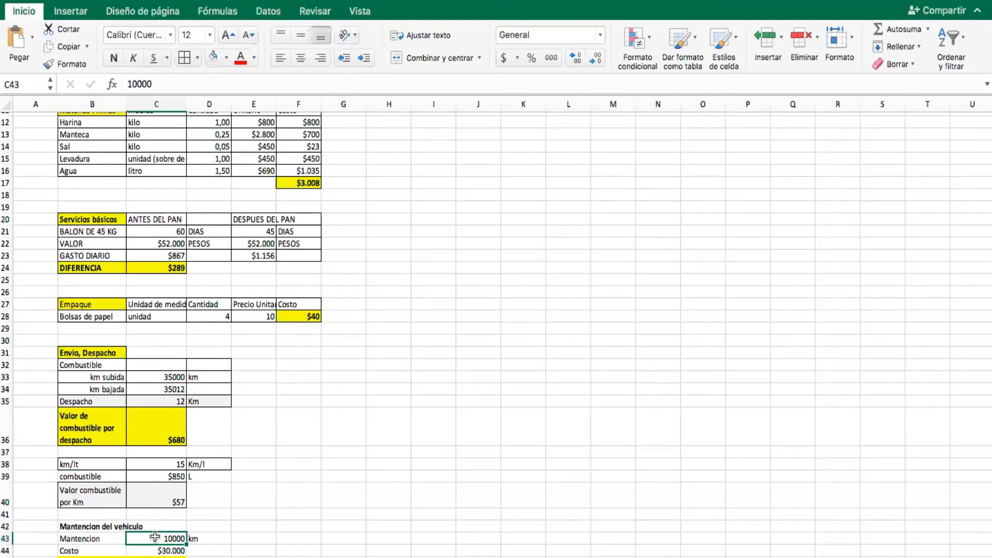
{"action": "left_click", "coordinate": [158, 549]}
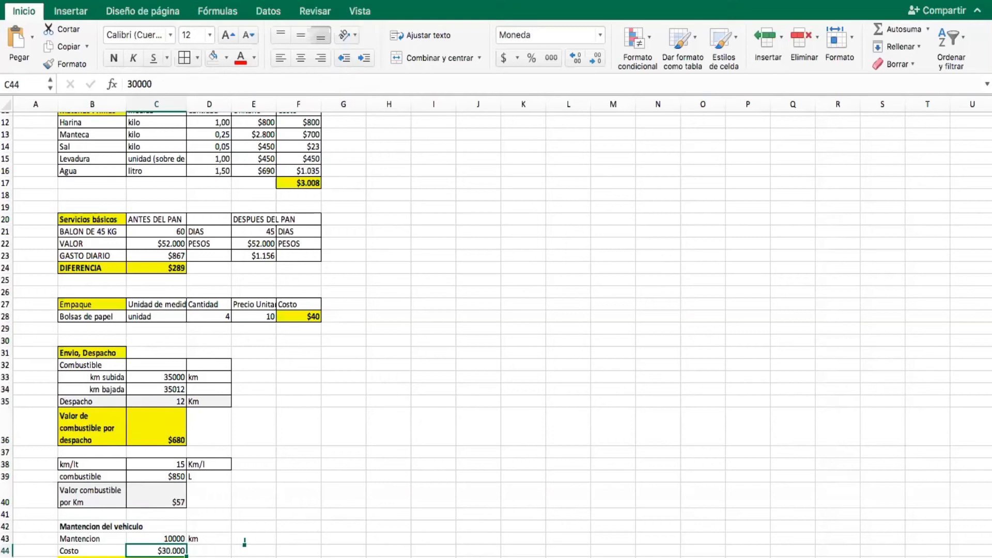
{"action": "left_click_drag", "start_coordinate": [98, 557], "coordinate": [155, 557]}
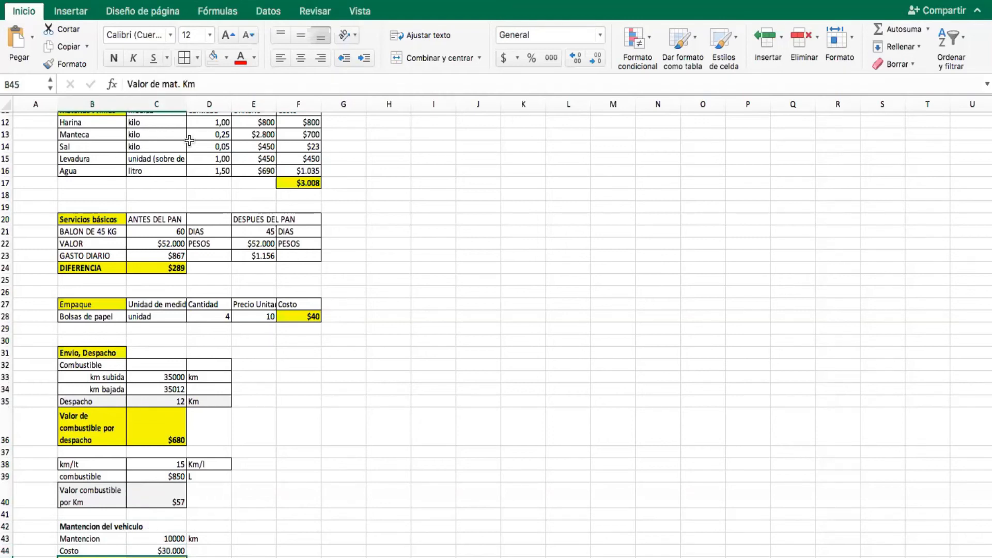
Review the maintenance cost in C44, the kilometre interval in C43 and the value per km formula in C45.
{"action": "left_click", "coordinate": [168, 550]}
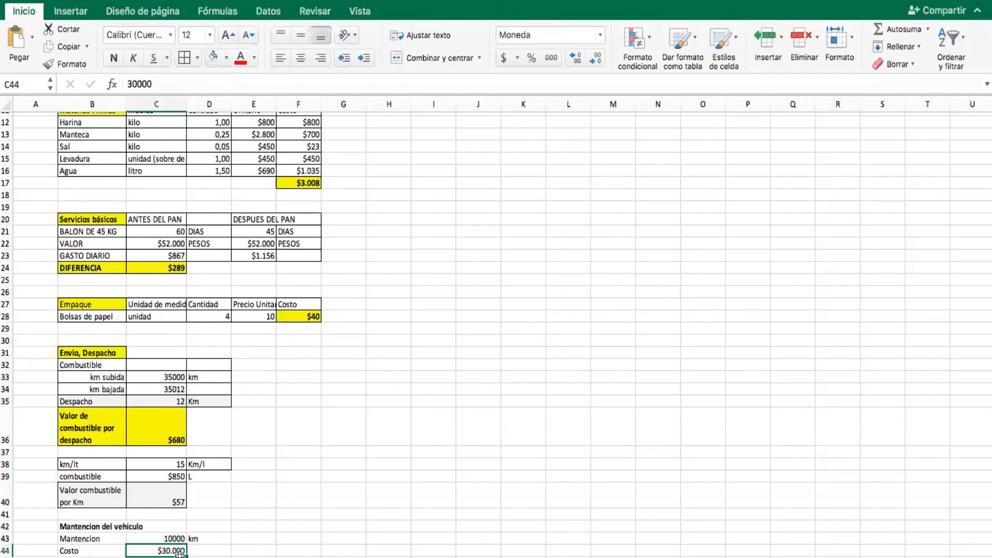
{"action": "left_click", "coordinate": [157, 540]}
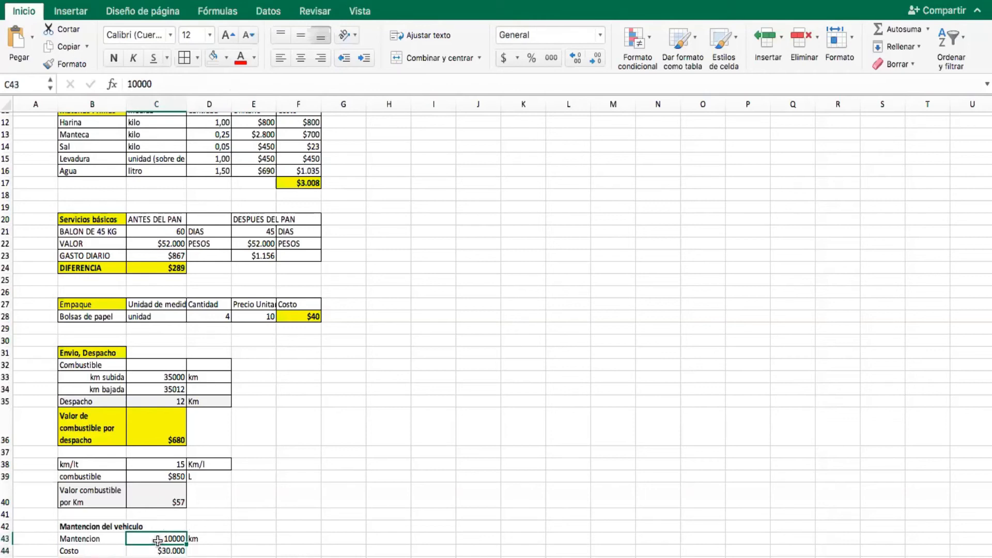
{"action": "left_click", "coordinate": [158, 557]}
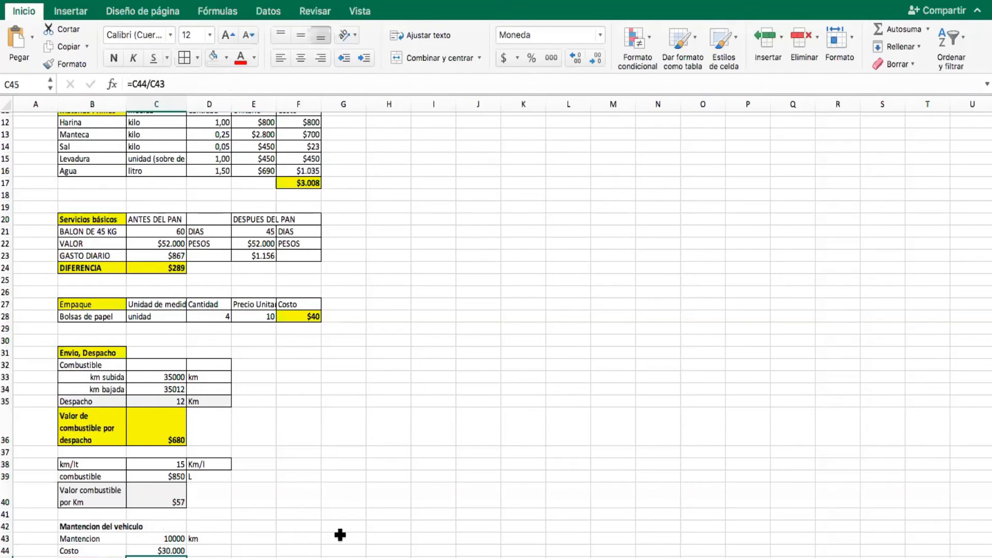
Trace the "Despacho" formula in D7 to the fuel value in C36 and the maintenance value per km in C45.
{"action": "scroll", "coordinate": [340, 535], "scroll_direction": "up", "scroll_amount": 4}
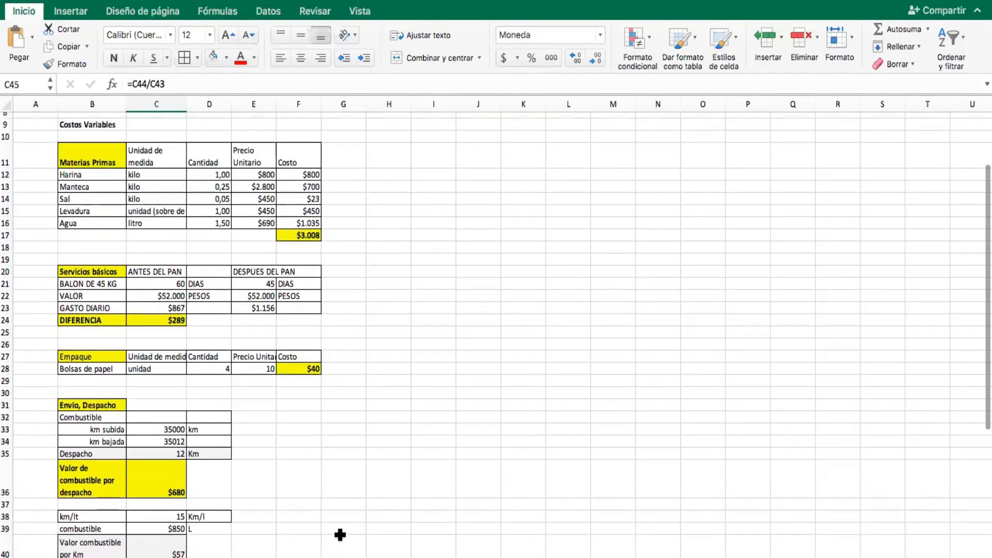
{"action": "scroll", "coordinate": [340, 535], "scroll_direction": "up", "scroll_amount": 4}
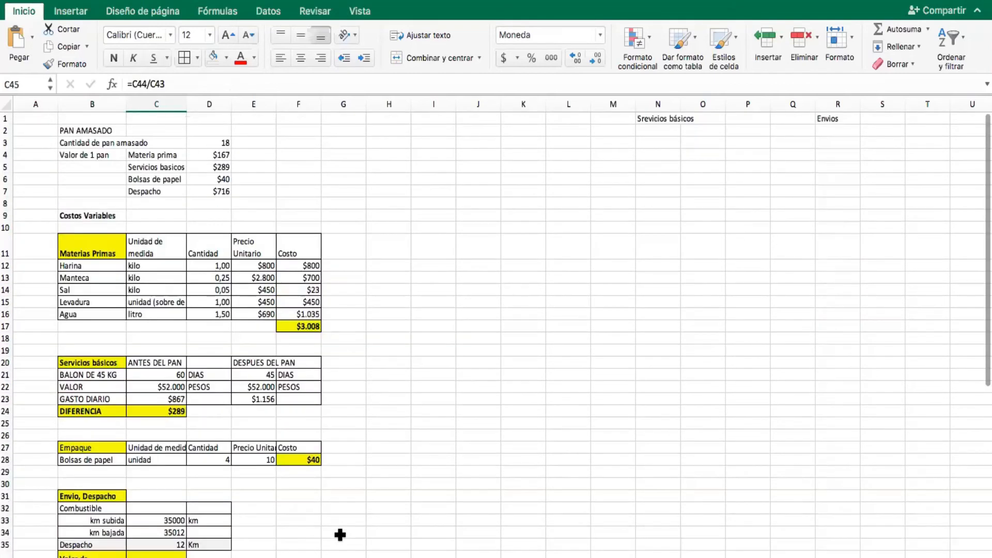
{"action": "left_click", "coordinate": [201, 191]}
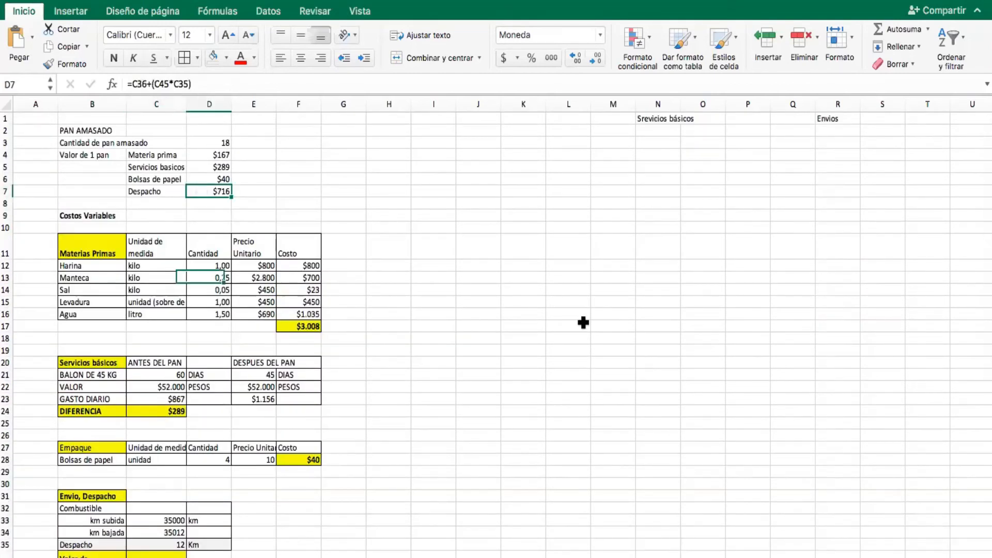
{"action": "left_click", "coordinate": [156, 555]}
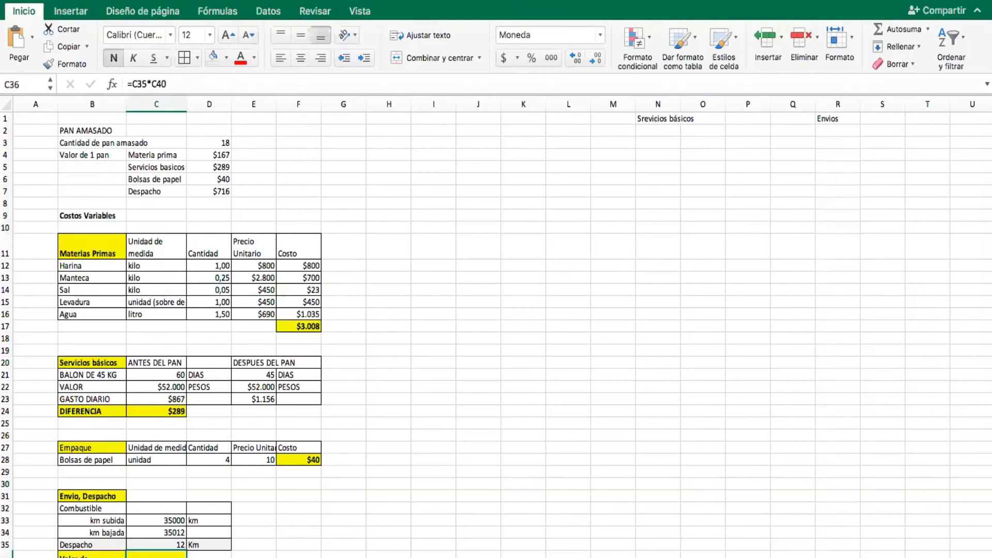
{"action": "scroll", "coordinate": [155, 496], "scroll_direction": "down", "scroll_amount": 5}
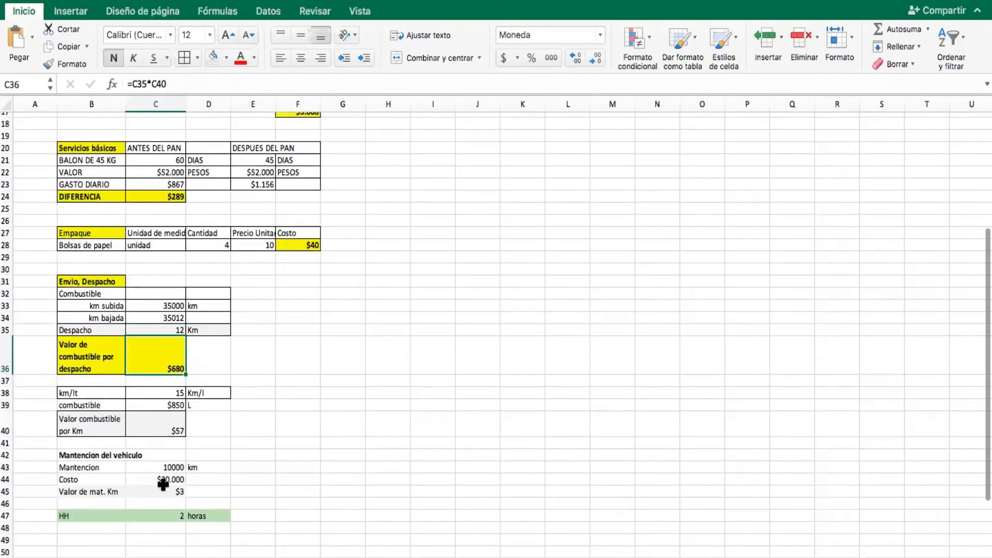
{"action": "left_click", "coordinate": [163, 489]}
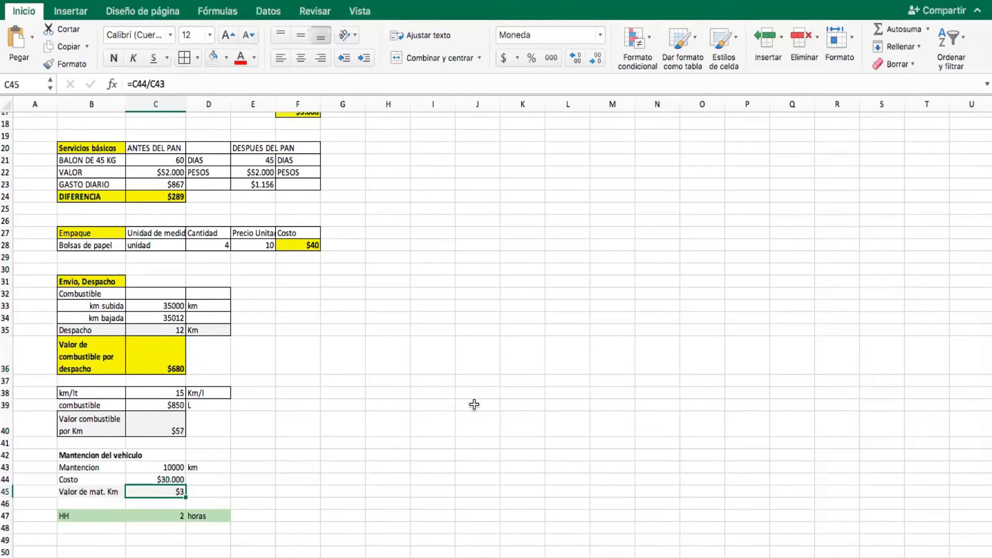
{"action": "scroll", "coordinate": [475, 404], "scroll_direction": "up", "scroll_amount": 6}
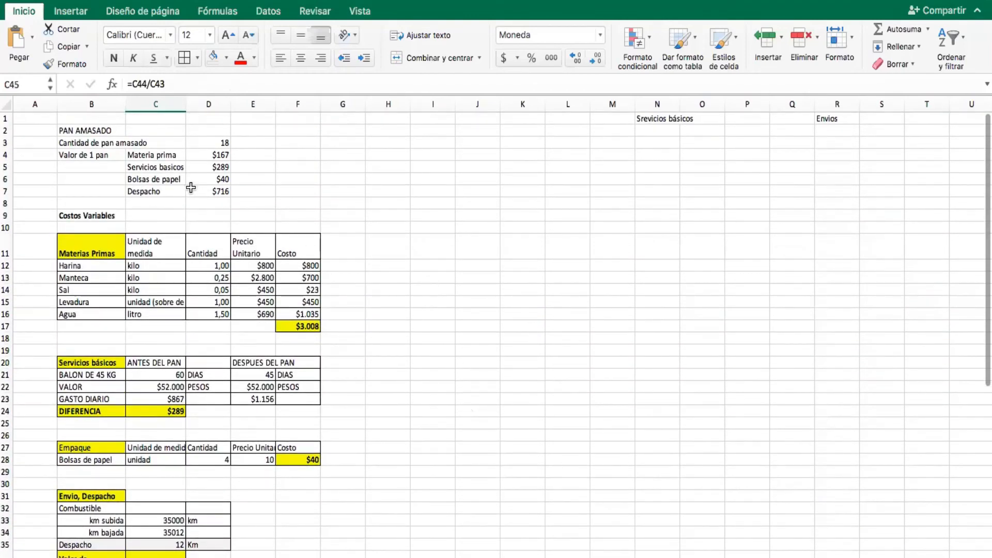
{"action": "left_click", "coordinate": [190, 188]}
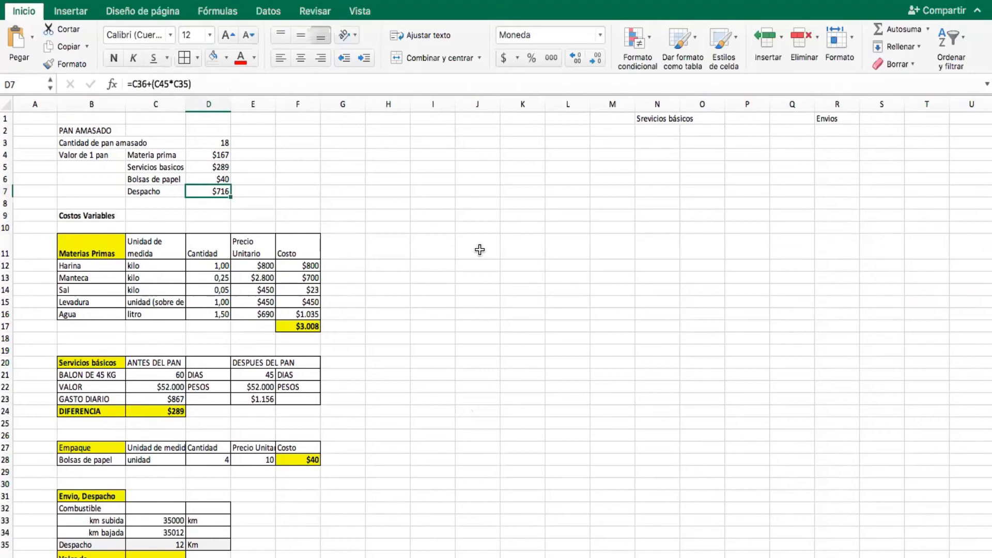
Open the D7 "Despacho" formula to examine its highlighted source cells C36, C45 and C35, and keep it as it is.
{"action": "scroll", "coordinate": [480, 250], "scroll_direction": "down", "scroll_amount": 5}
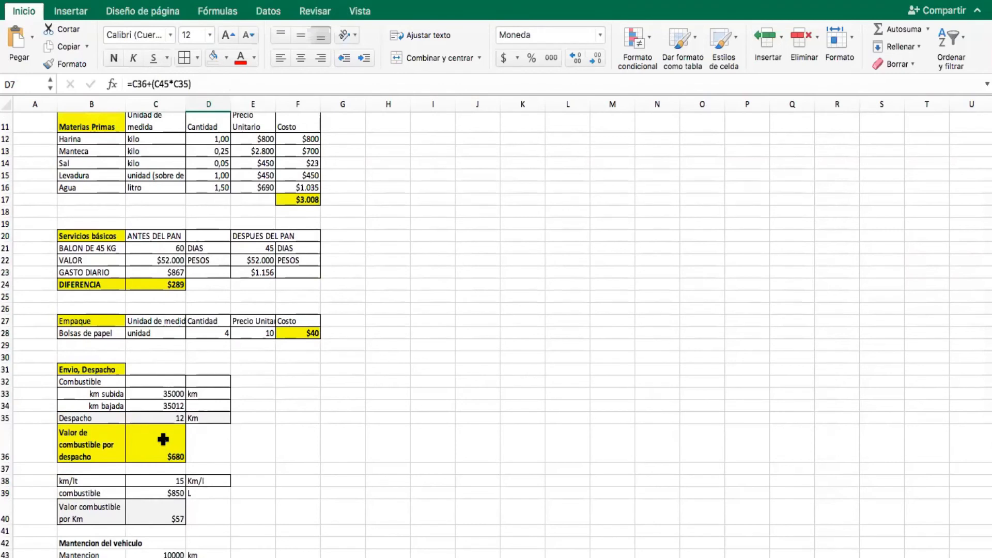
{"action": "scroll", "coordinate": [162, 439], "scroll_direction": "up", "scroll_amount": 5}
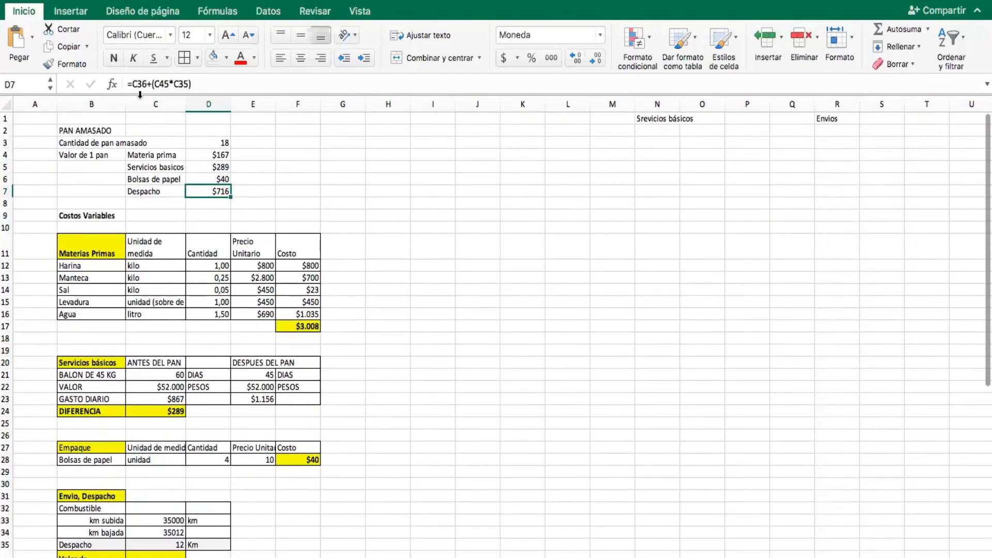
{"action": "left_click", "coordinate": [139, 83]}
{"action": "scroll", "coordinate": [321, 416], "scroll_direction": "down", "scroll_amount": 4}
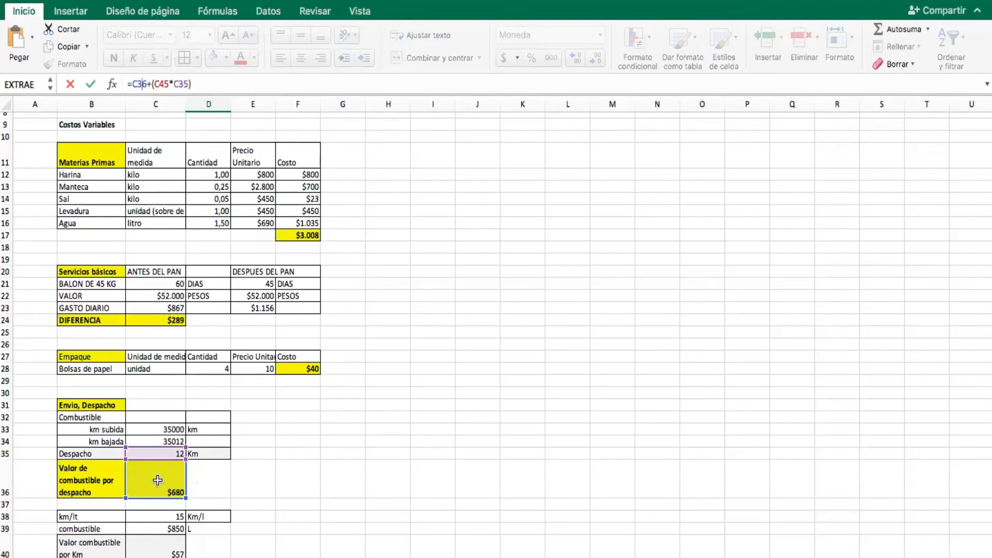
{"action": "scroll", "coordinate": [158, 481], "scroll_direction": "down", "scroll_amount": 5}
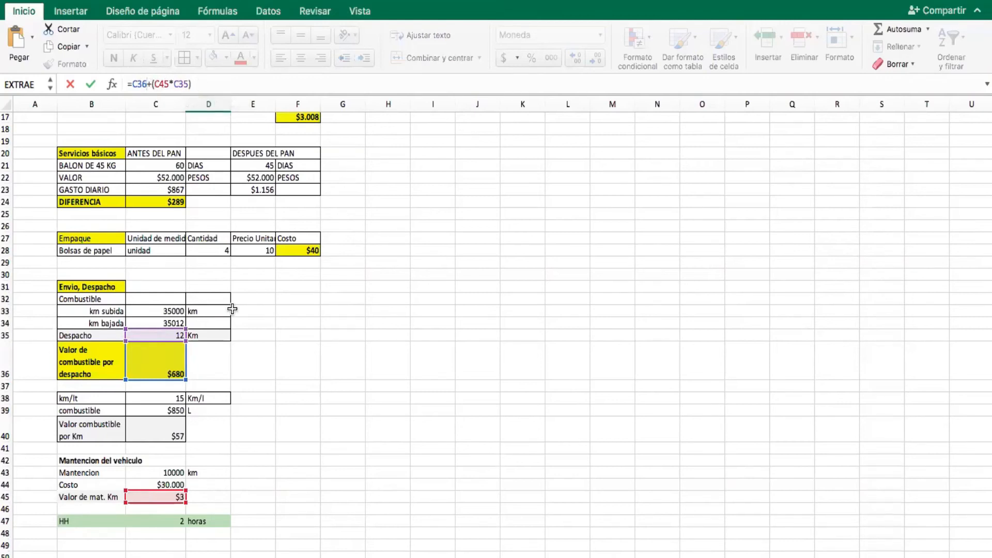
{"action": "scroll", "coordinate": [232, 309], "scroll_direction": "up", "scroll_amount": 5}
{"action": "key", "text": "Return"}
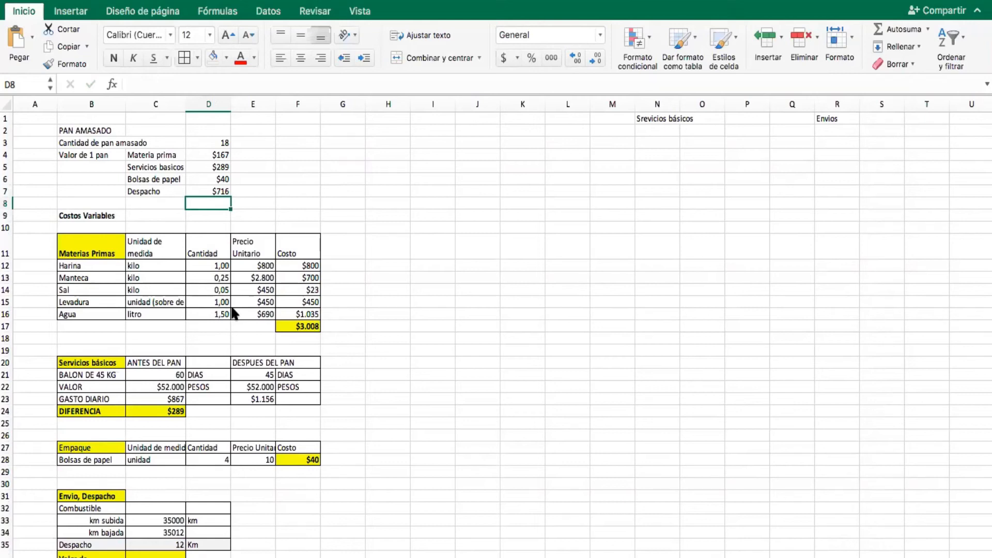
Add cell borders to the fuel price's unit cell D39 and to the vehicle maintenance block, B42:D45.
{"action": "scroll", "coordinate": [232, 313], "scroll_direction": "down", "scroll_amount": 7}
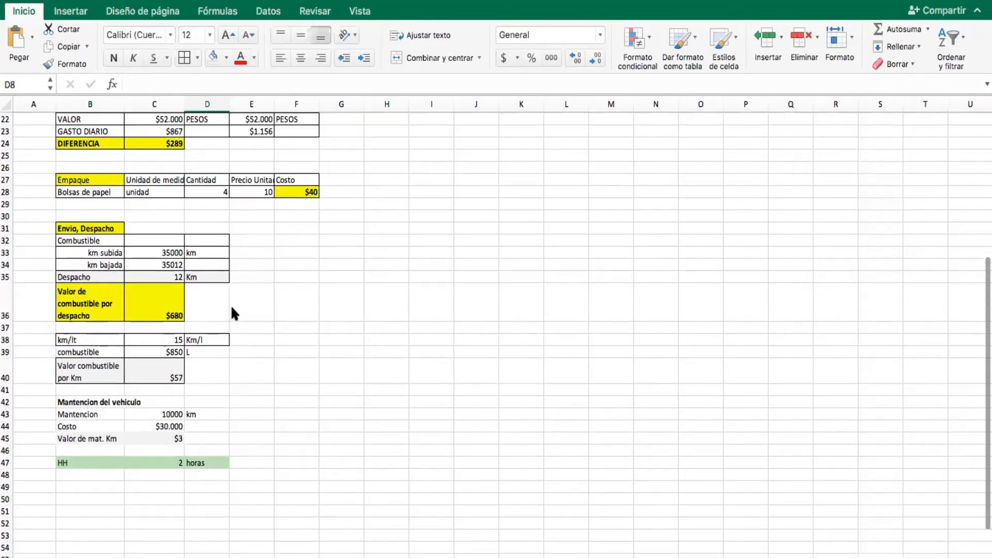
{"action": "left_click", "coordinate": [210, 352]}
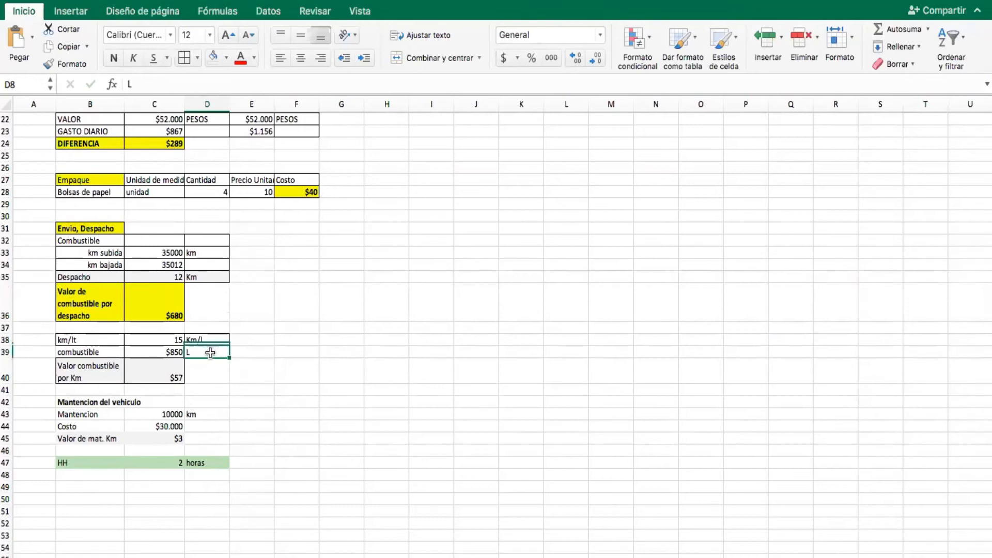
{"action": "left_click_drag", "start_coordinate": [72, 405], "coordinate": [201, 437]}
{"action": "left_click", "coordinate": [184, 57]}
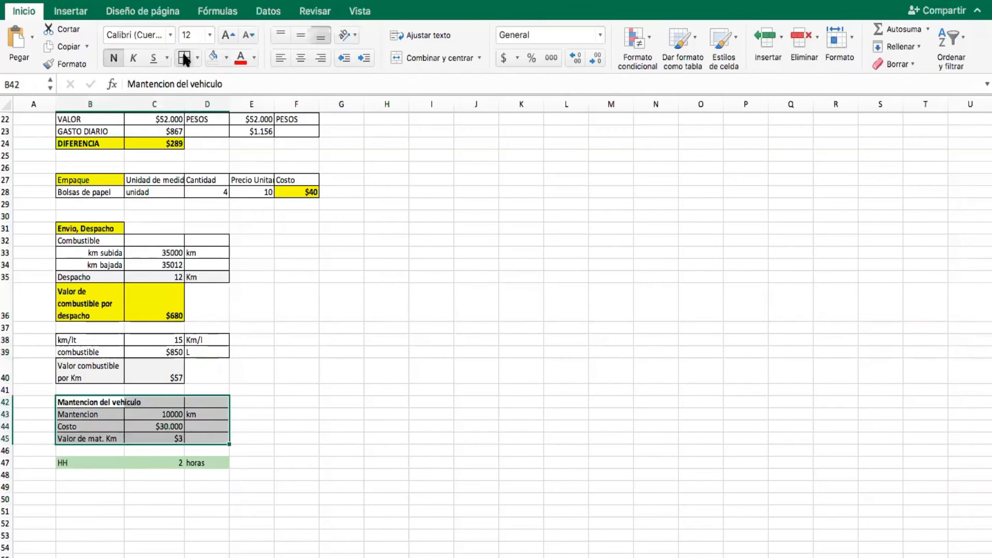
{"action": "left_click", "coordinate": [445, 240]}
Clear the stray "Srevicios básicos" and "Envios" headings from N1:R1.
{"action": "scroll", "coordinate": [445, 239], "scroll_direction": "up", "scroll_amount": 7}
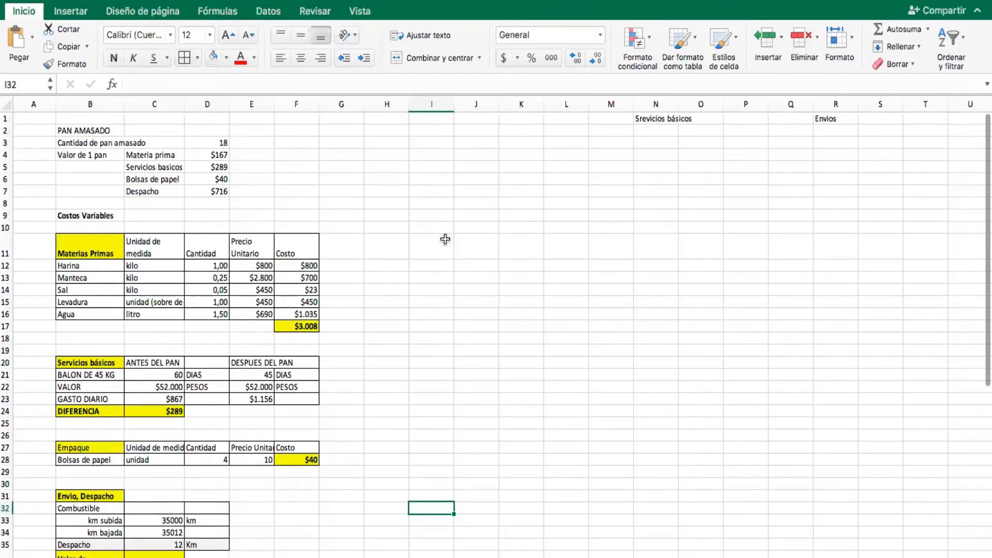
{"action": "left_click_drag", "start_coordinate": [672, 119], "coordinate": [837, 118]}
{"action": "key", "text": "Delete"}
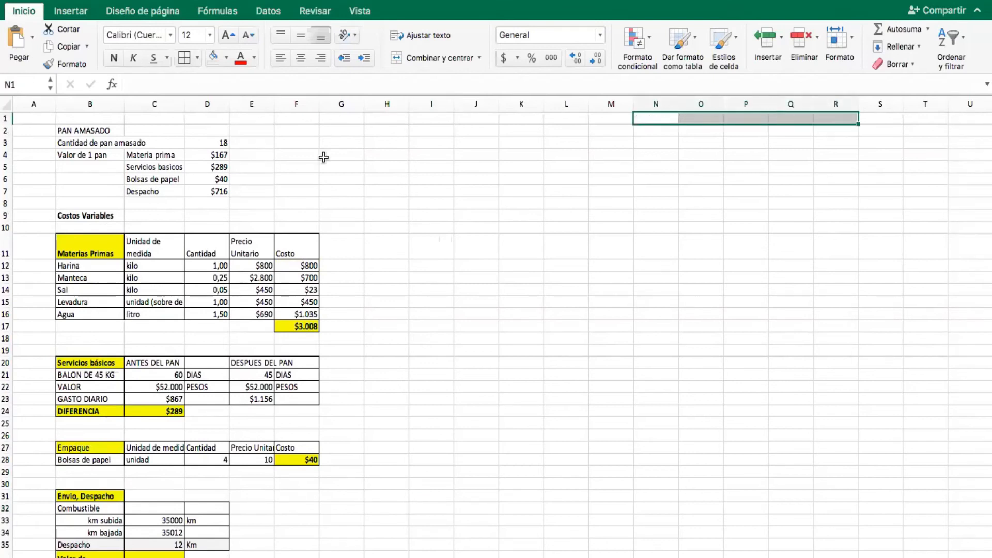
Make the "PAN AMASADO" title in B2 bold and increase its font size by one step.
{"action": "left_click", "coordinate": [72, 129]}
{"action": "left_click", "coordinate": [113, 57]}
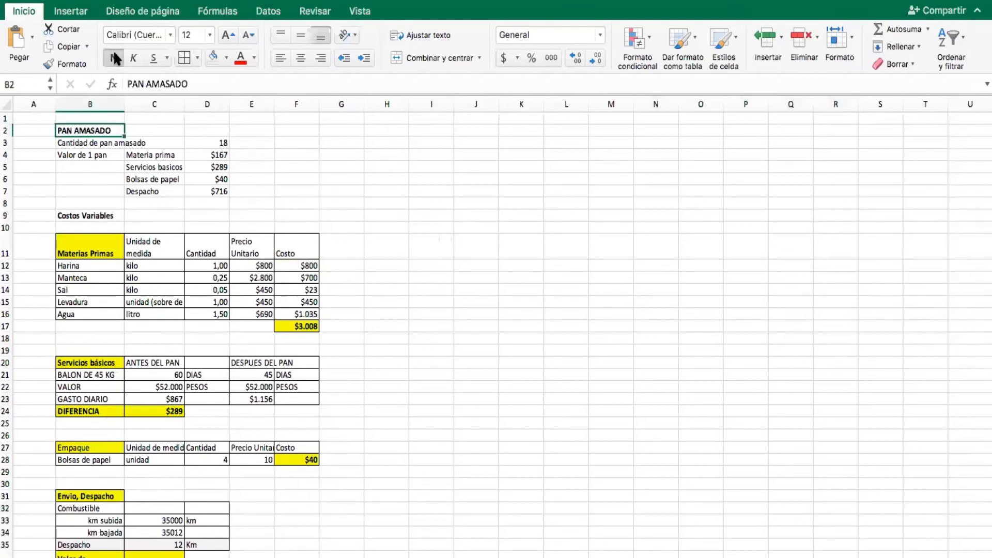
{"action": "left_click", "coordinate": [227, 34]}
{"action": "left_click", "coordinate": [341, 170]}
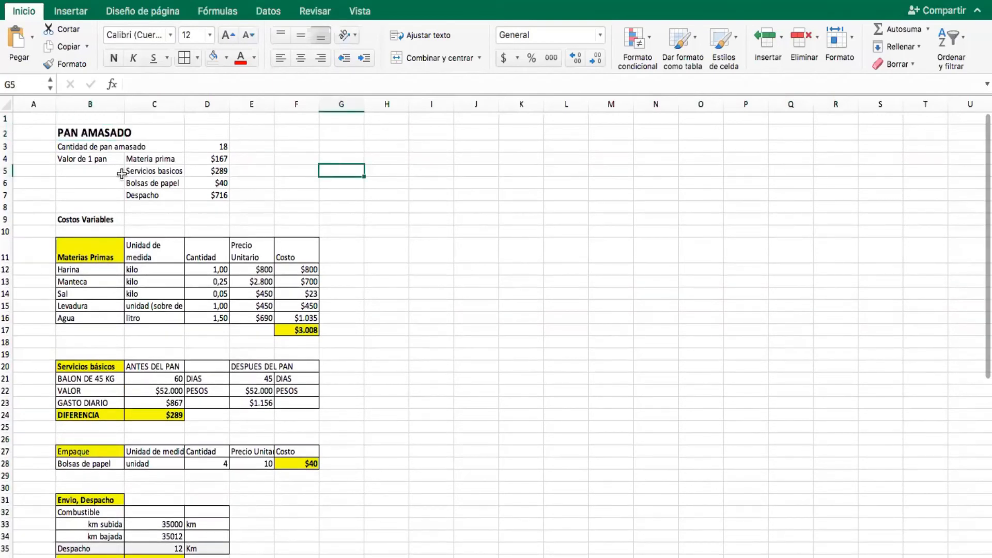
Check the raw material cost per bread formula in D4.
{"action": "left_click", "coordinate": [220, 162]}
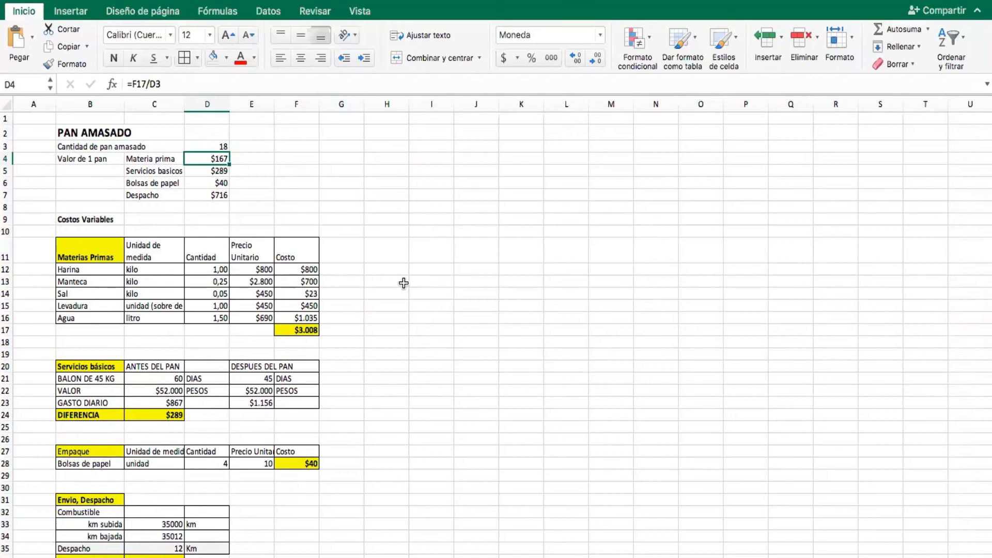
{"action": "left_click", "coordinate": [264, 195]}
{"action": "left_click", "coordinate": [339, 193]}
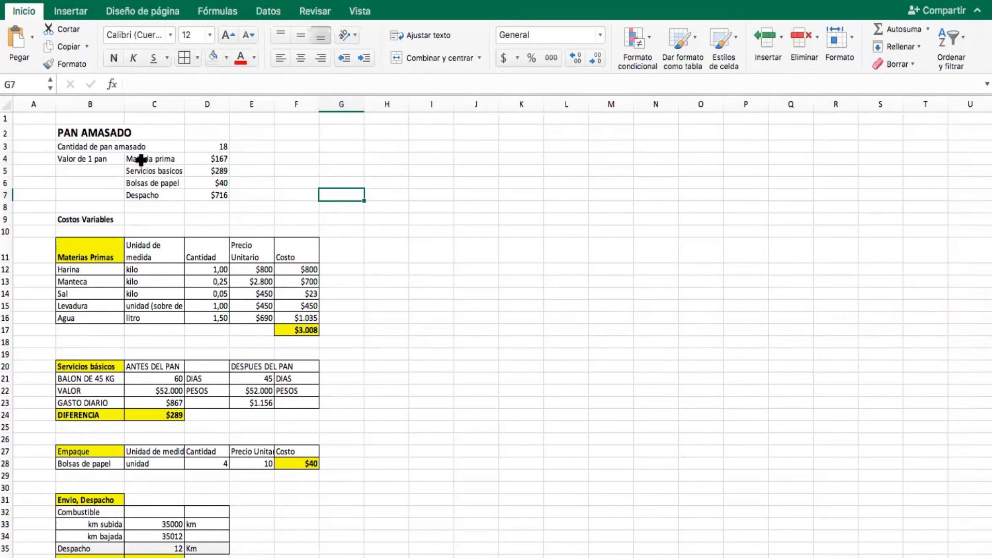
Insert an empty row at row 5, between "Materia prima" and "Servicios basicos", and select C4.
{"action": "left_click", "coordinate": [8, 171]}
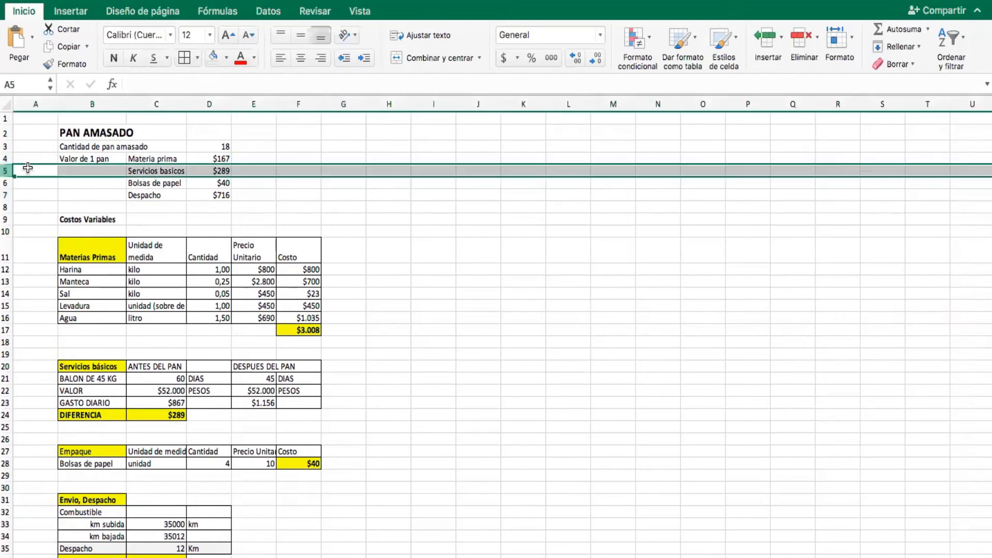
{"action": "left_click", "coordinate": [764, 36]}
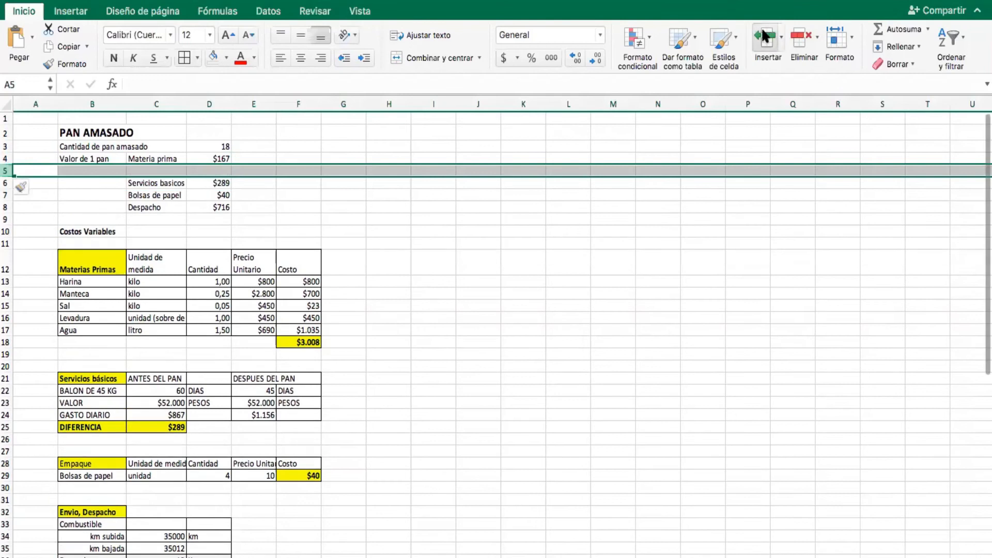
{"action": "left_click", "coordinate": [306, 223]}
{"action": "left_click", "coordinate": [164, 160]}
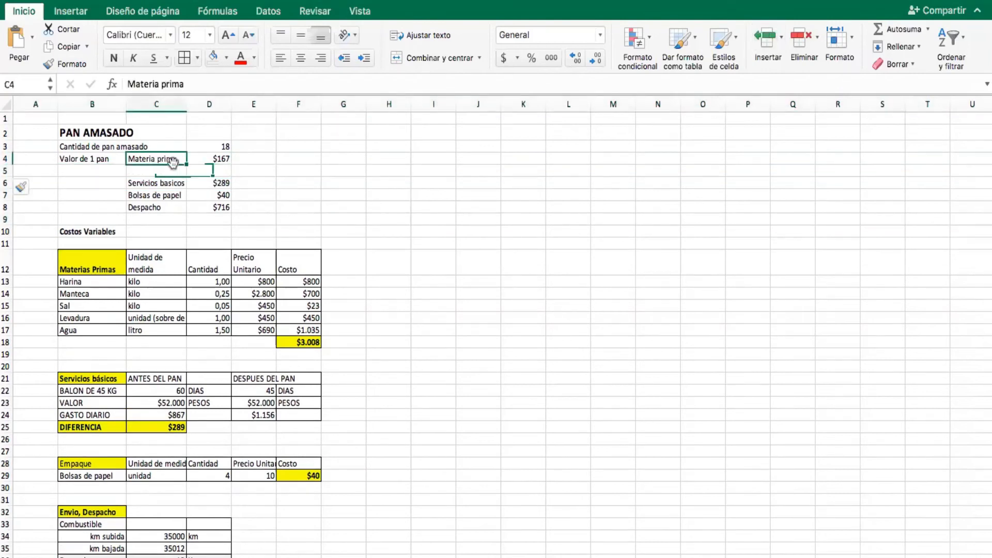
Move the "Materia prima" label from C4 to C5 and link D5 to the raw materials total in F18.
{"action": "left_click_drag", "start_coordinate": [173, 162], "coordinate": [172, 171]}
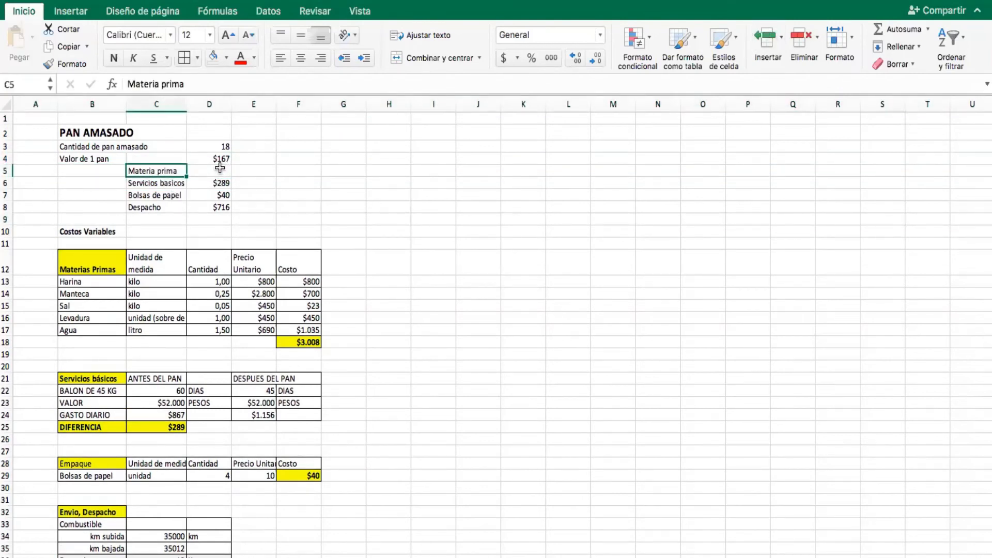
{"action": "left_click", "coordinate": [220, 168]}
{"action": "type", "text": "="}
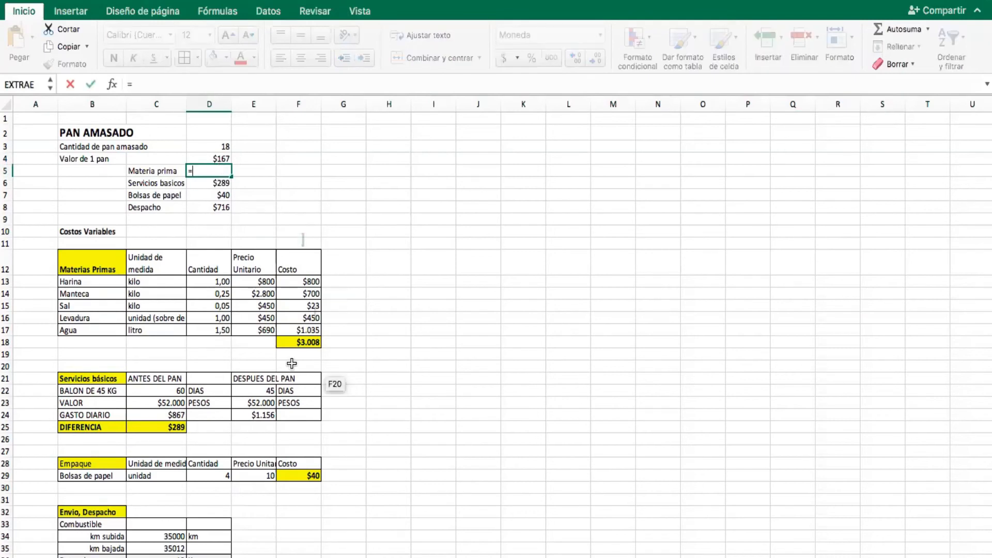
{"action": "left_click", "coordinate": [301, 343]}
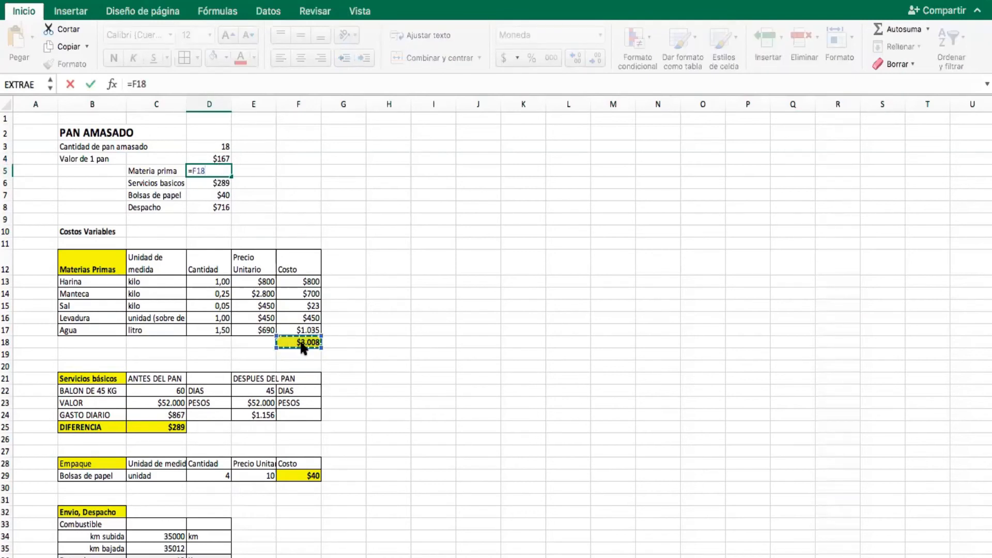
{"action": "key", "text": "Return"}
{"action": "left_click", "coordinate": [346, 181]}
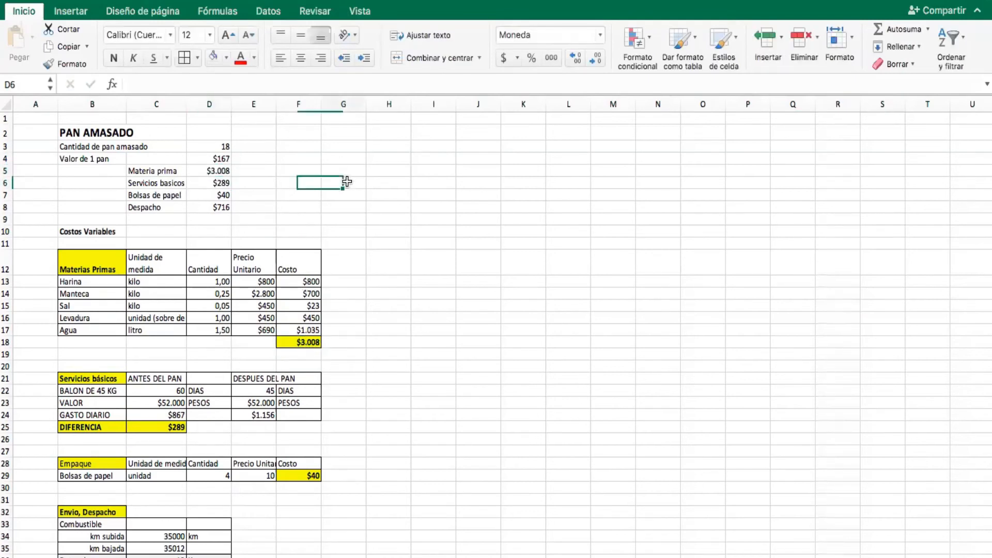
Insert an empty row at row 5, above the "Materia prima" line.
{"action": "left_click", "coordinate": [99, 478]}
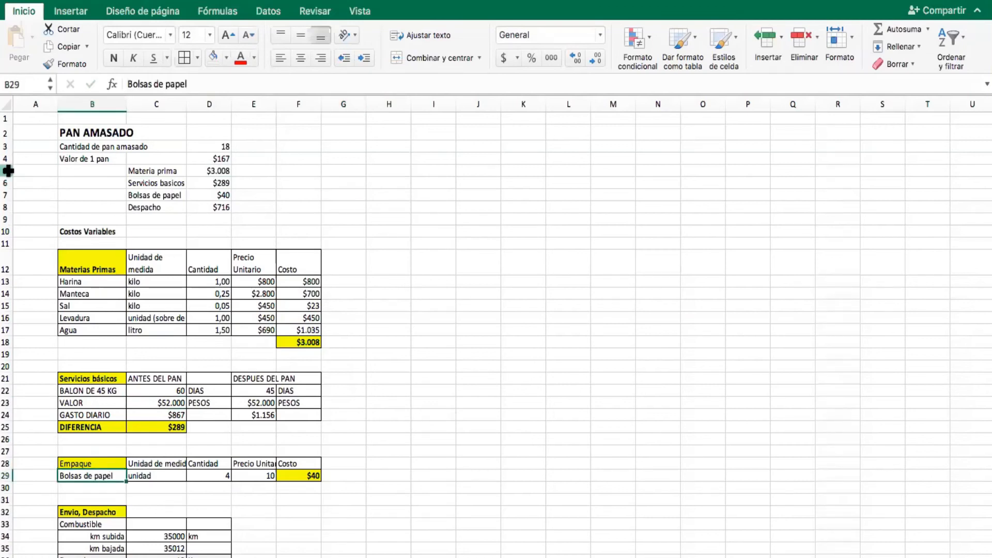
{"action": "left_click", "coordinate": [6, 170]}
{"action": "left_click", "coordinate": [768, 36]}
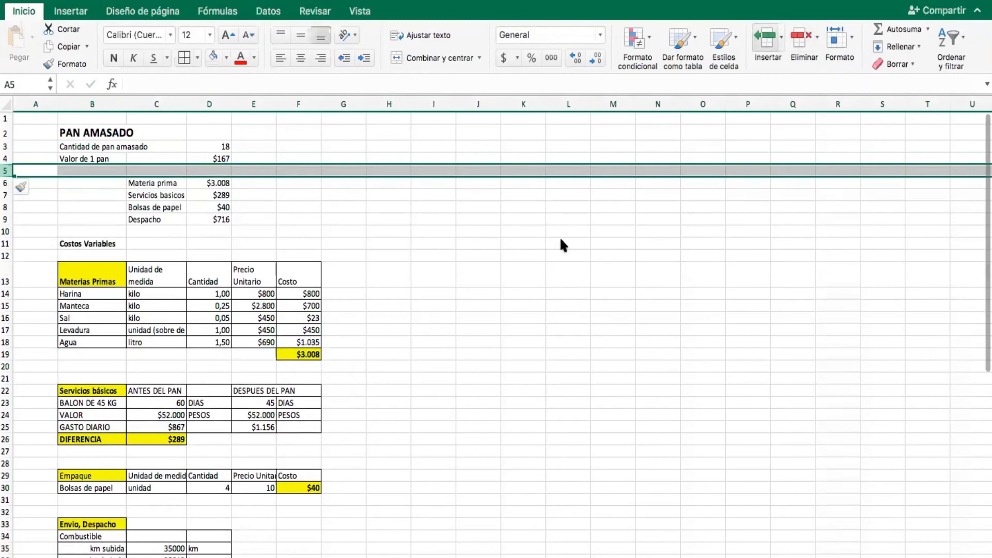
{"action": "left_click", "coordinate": [406, 316]}
Review the "Bolsas de papel" and "Envio, Despacho" entries in column B.
{"action": "left_click", "coordinate": [76, 484]}
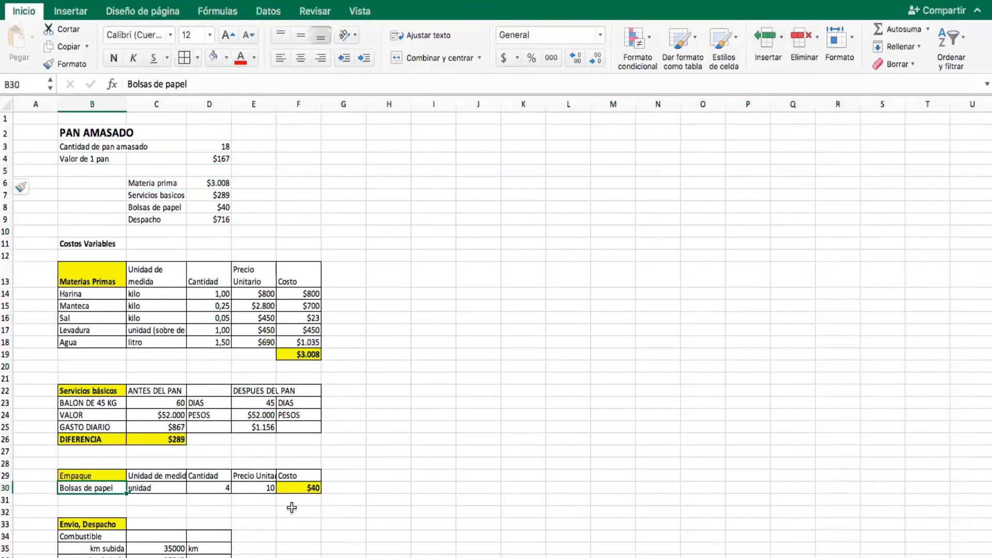
{"action": "key", "text": "Down"}
{"action": "key", "text": "Down"}
{"action": "key", "text": "Down"}
{"action": "key", "text": "Down"}
{"action": "key", "text": "Down"}
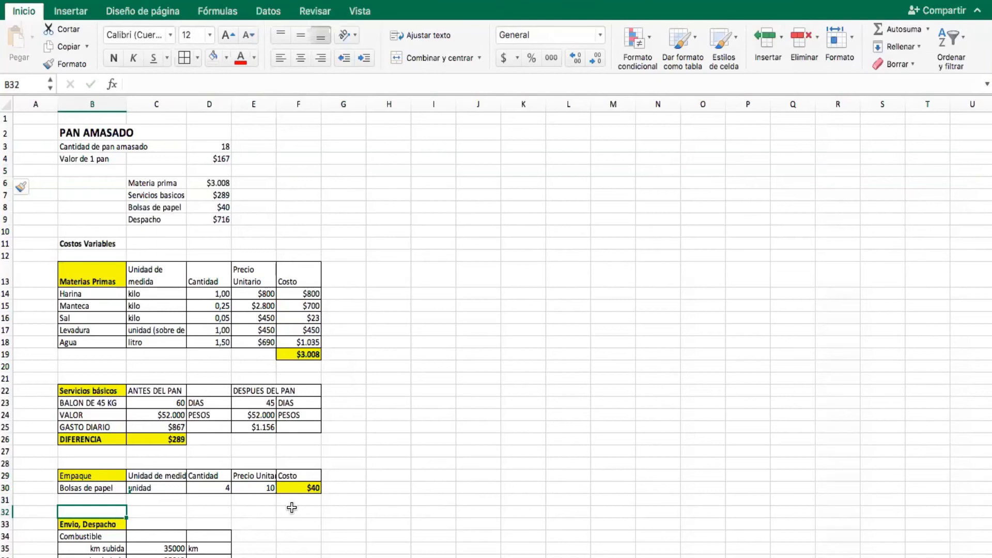
{"action": "left_click", "coordinate": [86, 500]}
{"action": "key", "text": "Down"}
{"action": "key", "text": "Down"}
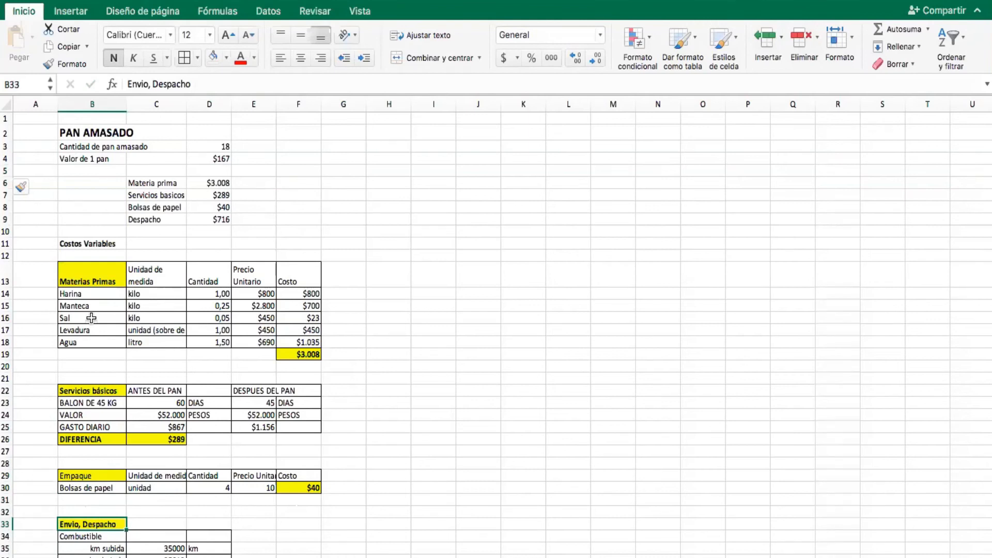
{"action": "left_click", "coordinate": [408, 247]}
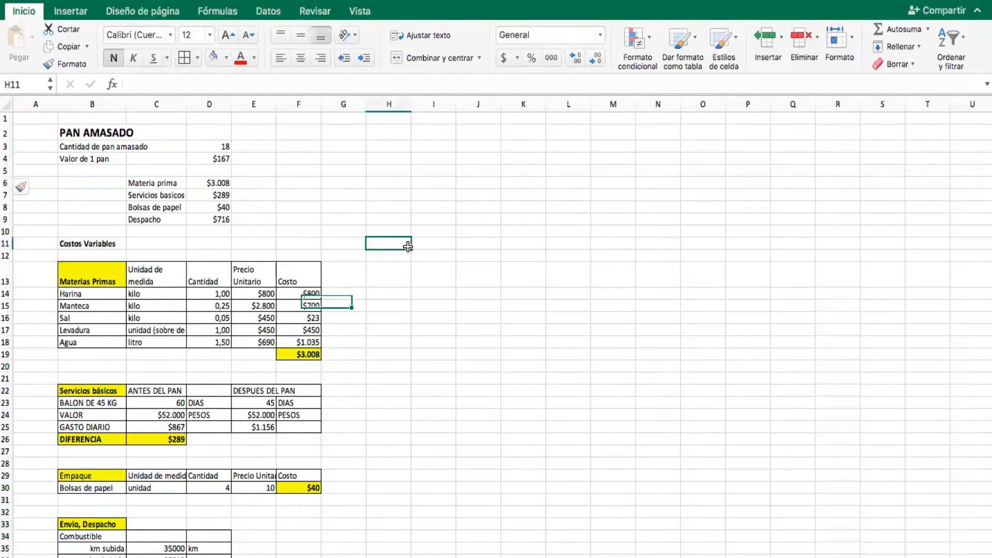
Insert an empty row at row 10, between the "Despacho" line and the "Costos Variables" heading.
{"action": "left_click", "coordinate": [5, 231]}
{"action": "left_click", "coordinate": [765, 37]}
{"action": "left_click", "coordinate": [217, 232]}
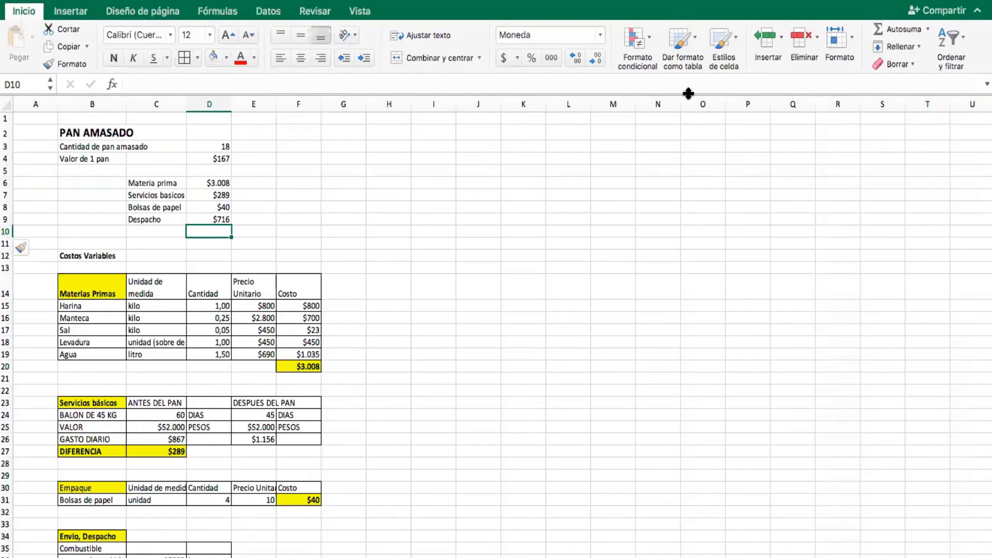
Total the raw material, utilities, paper bag and shipping costs (D6:D9) in D10 with AutoSum.
{"action": "left_click", "coordinate": [138, 183]}
{"action": "key", "text": "Down"}
{"action": "key", "text": "Down"}
{"action": "key", "text": "Down"}
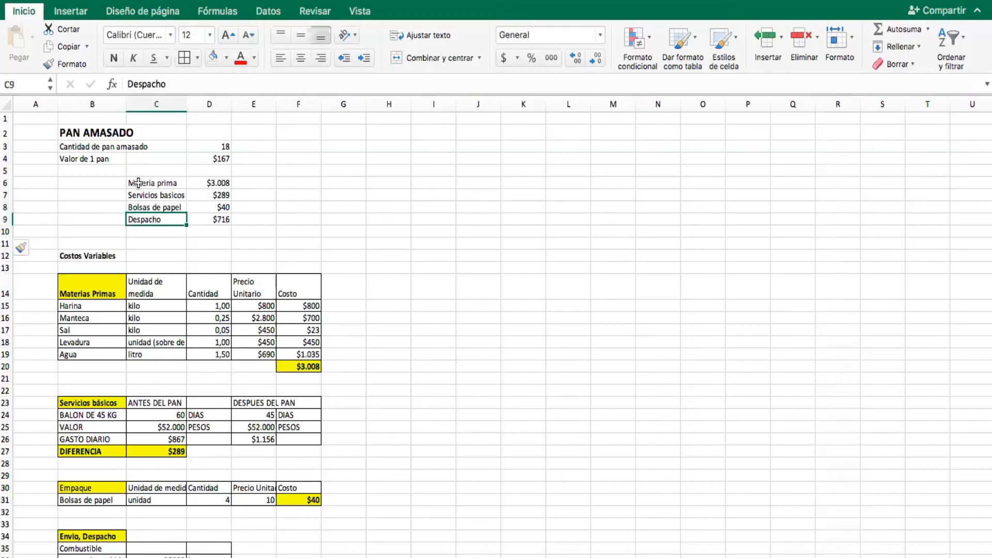
{"action": "left_click", "coordinate": [209, 232]}
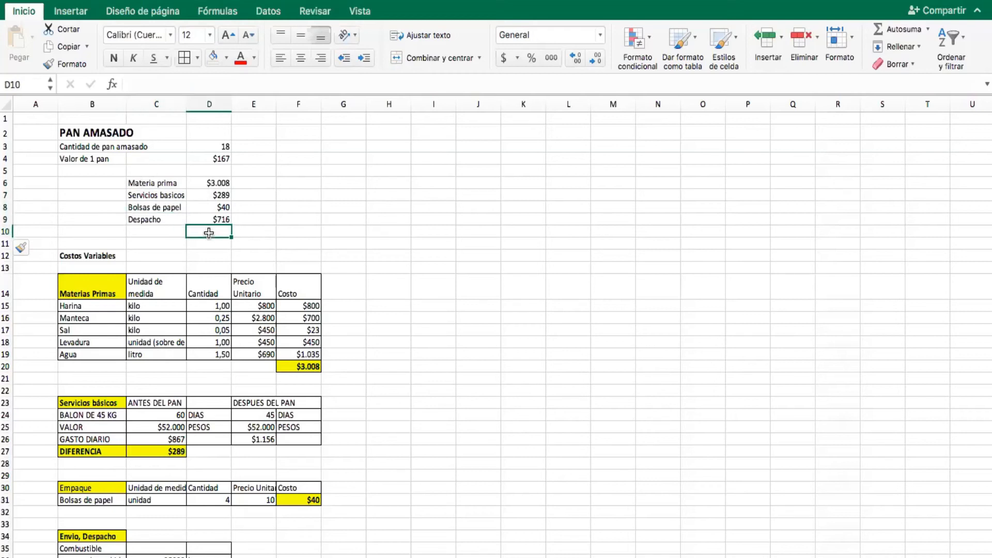
{"action": "left_click", "coordinate": [884, 26]}
{"action": "key", "text": "Return"}
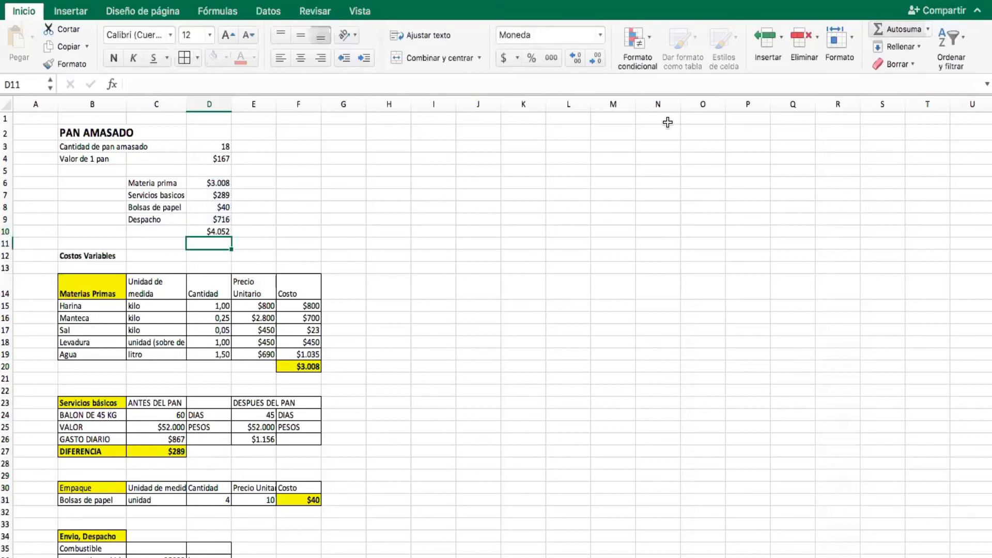
Fill the total cost cell D10 with yellow.
{"action": "left_click", "coordinate": [203, 232]}
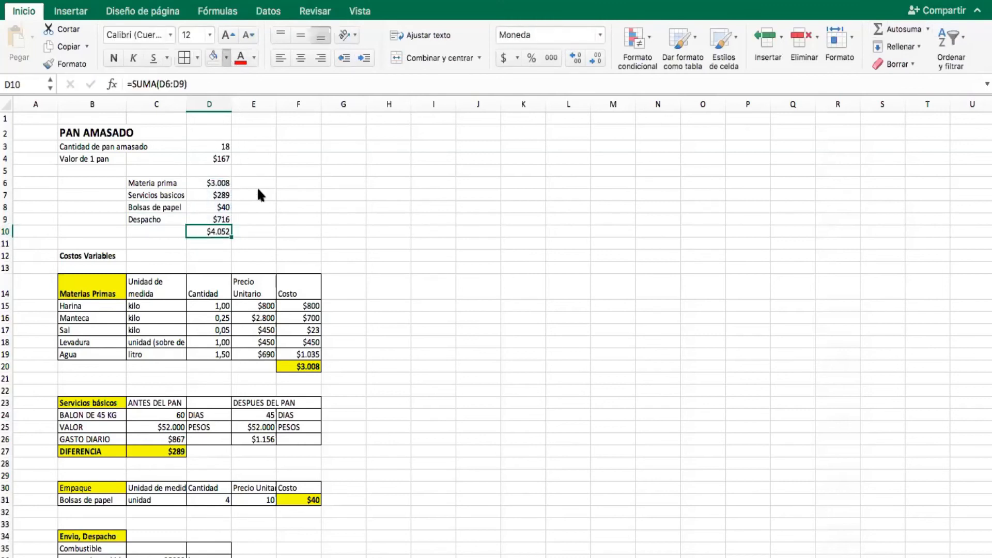
{"action": "left_click", "coordinate": [256, 224]}
{"action": "left_click", "coordinate": [415, 218]}
Calculate the total cost per bread in E10 with the formula =D10/D3.
{"action": "left_click", "coordinate": [250, 231]}
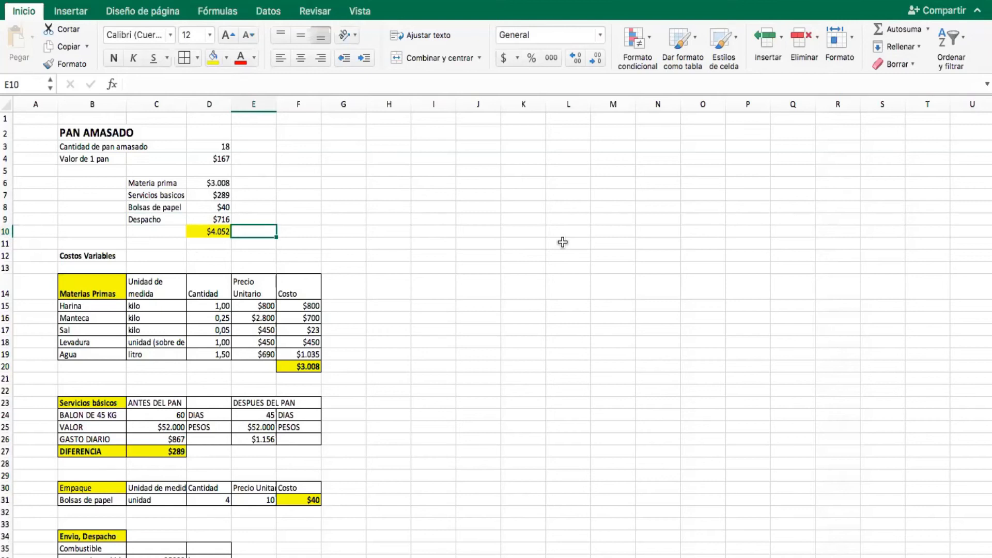
{"action": "type", "text": "="}
{"action": "key", "text": "Left"}
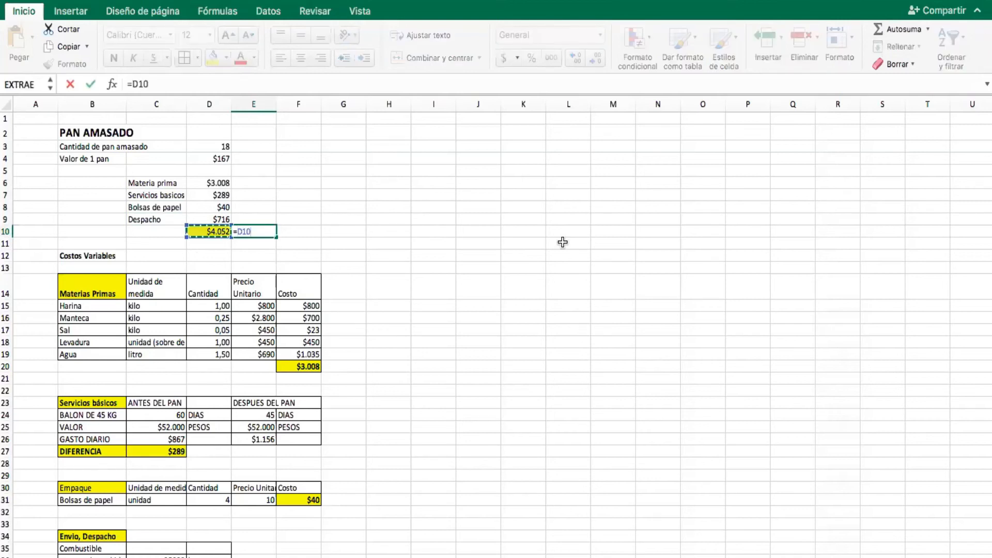
{"action": "type", "text": "/"}
{"action": "left_click", "coordinate": [215, 146]}
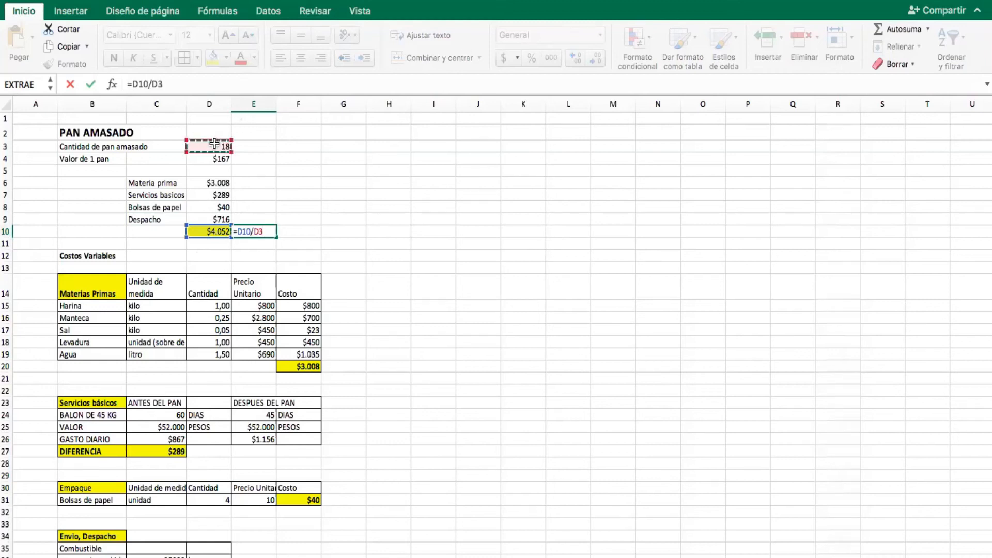
{"action": "key", "text": "Return"}
{"action": "left_click", "coordinate": [411, 231]}
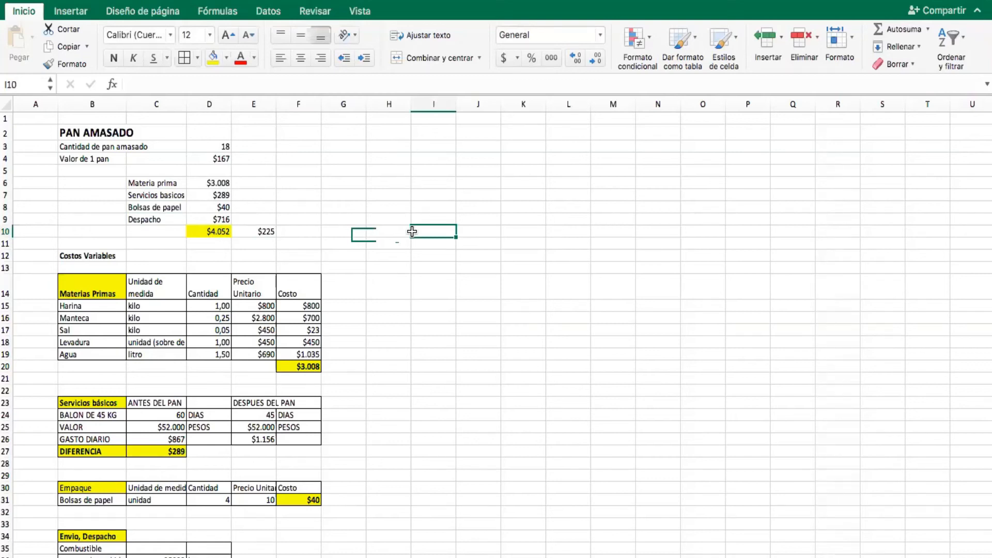
Compare the full cost per bread in E10 with the raw-material-only value in D4 and its source total in F20.
{"action": "left_click", "coordinate": [270, 228]}
{"action": "left_click", "coordinate": [207, 156]}
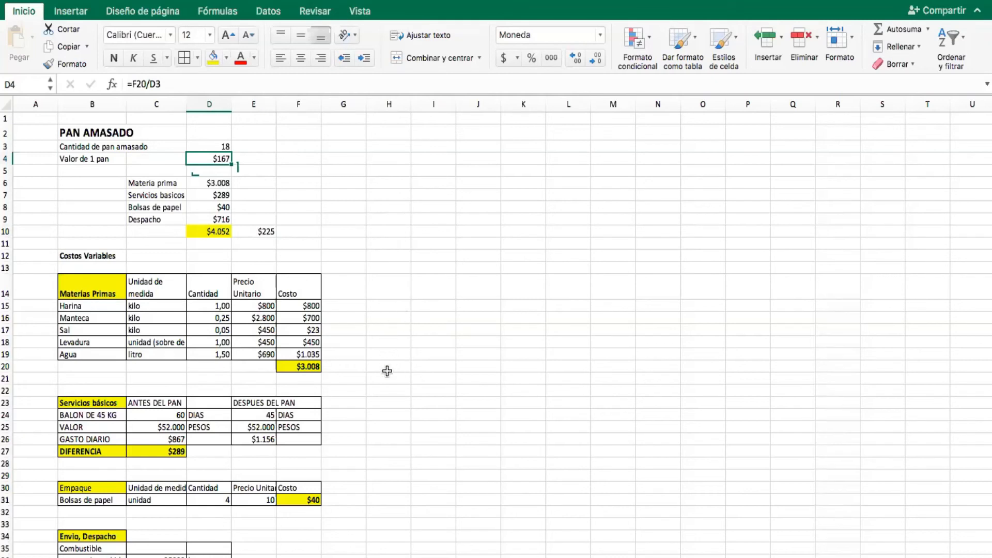
{"action": "left_click", "coordinate": [288, 364]}
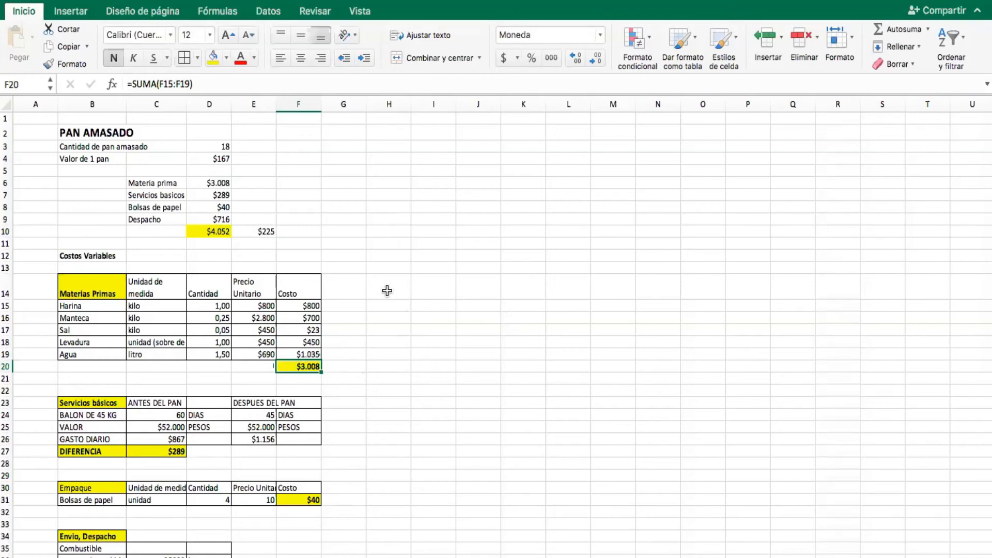
{"action": "left_click", "coordinate": [210, 157]}
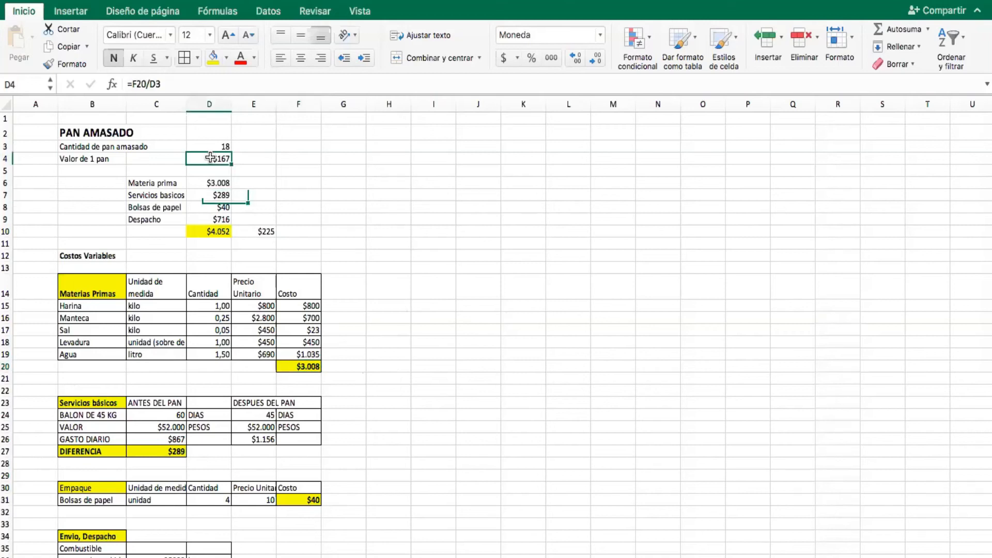
{"action": "left_click", "coordinate": [306, 366]}
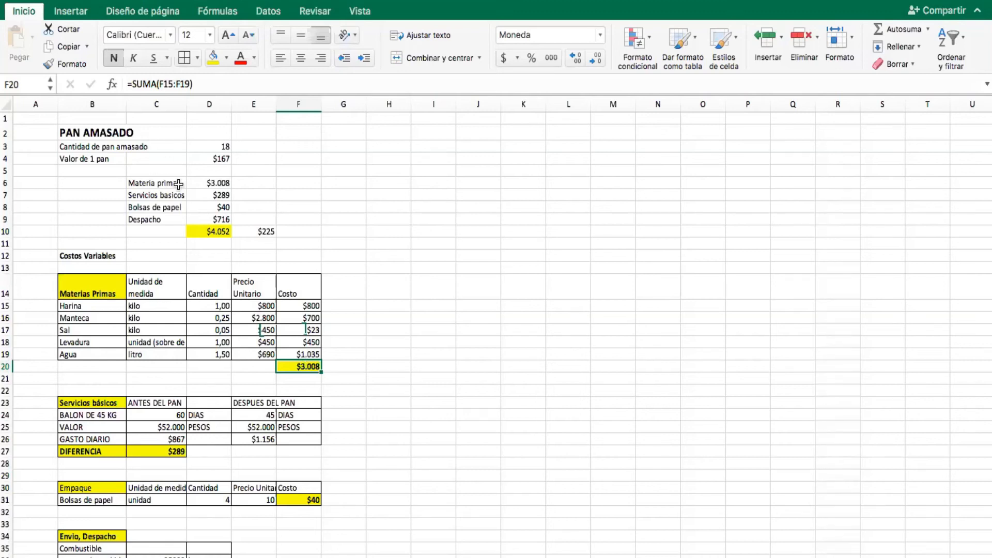
{"action": "left_click", "coordinate": [535, 190]}
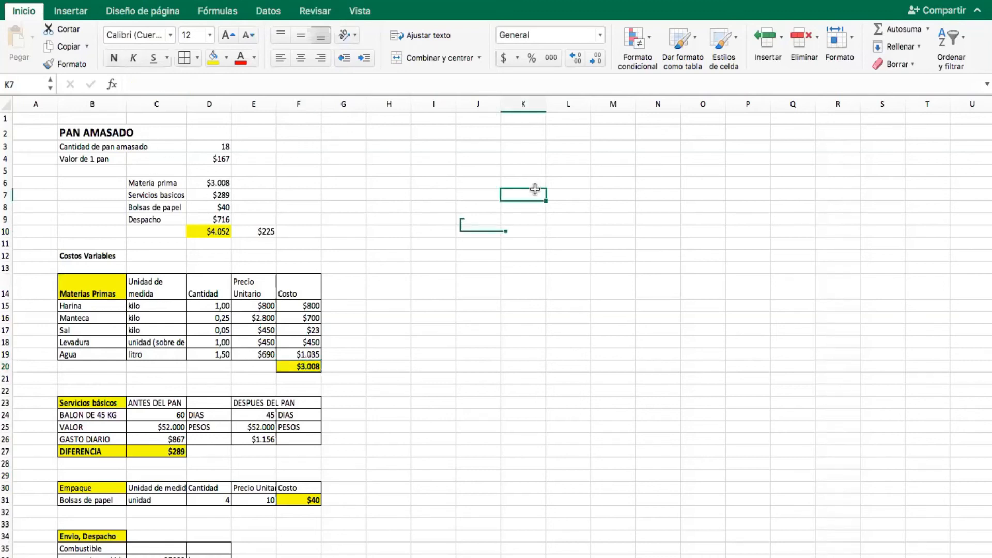
Increase the font size of the "Costos Variables" heading in B12 to 18.
{"action": "left_click", "coordinate": [77, 256]}
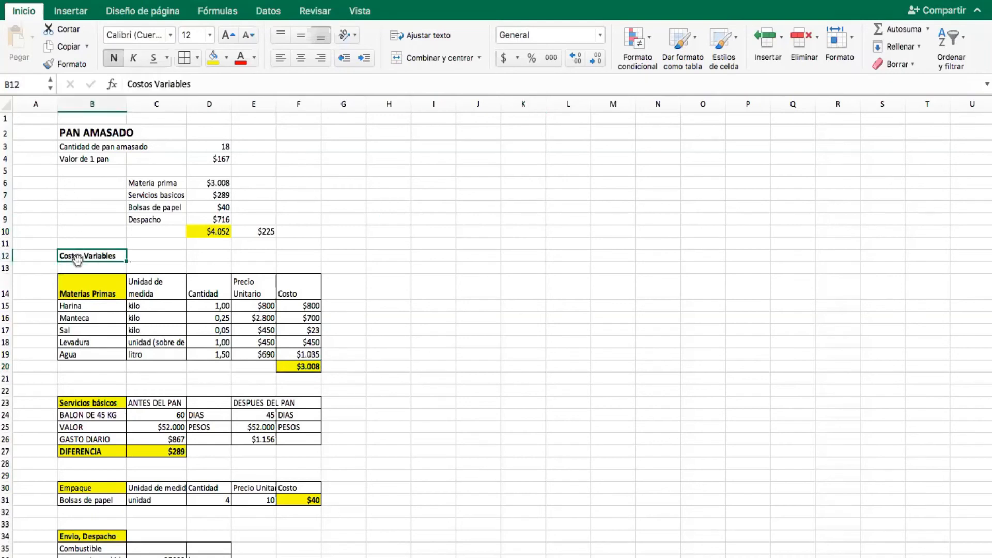
{"action": "left_click", "coordinate": [232, 33]}
{"action": "left_click", "coordinate": [232, 33]}
{"action": "left_click", "coordinate": [232, 34]}
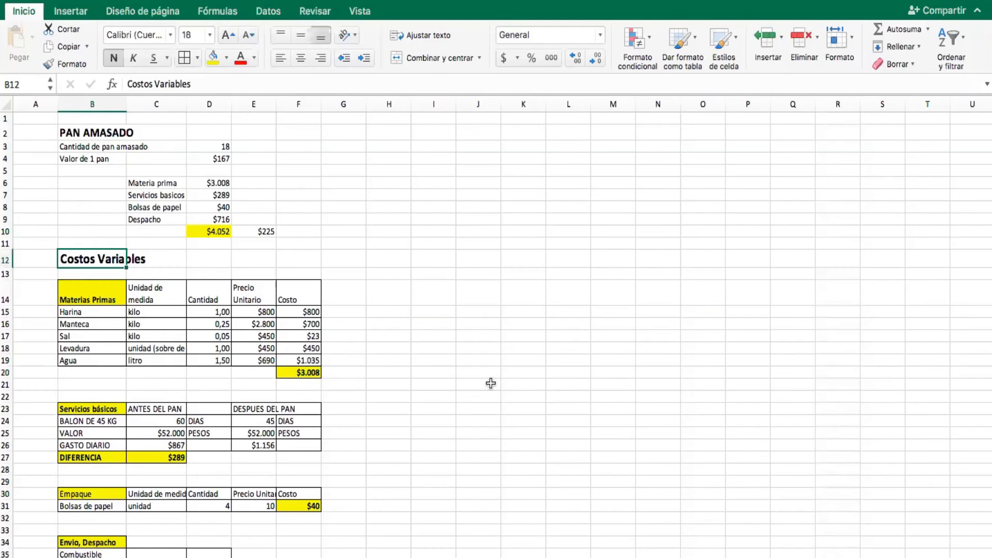
{"action": "left_click", "coordinate": [446, 358]}
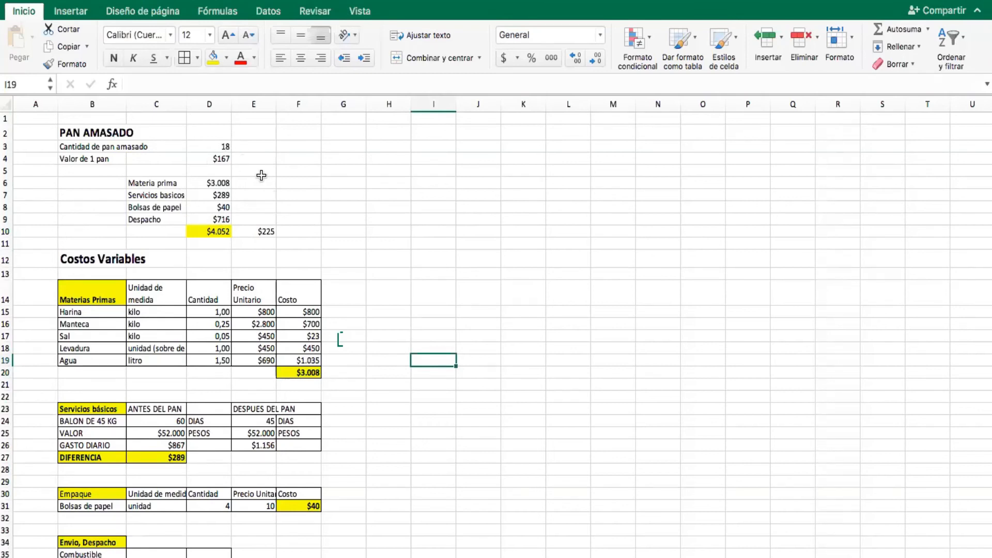
Review the shipping distance formula in C38 alongside the cost summary and the other cost tables.
{"action": "left_click", "coordinate": [380, 231]}
{"action": "scroll", "coordinate": [380, 231], "scroll_direction": "down", "scroll_amount": 5}
{"action": "scroll", "coordinate": [380, 231], "scroll_direction": "down", "scroll_amount": 5}
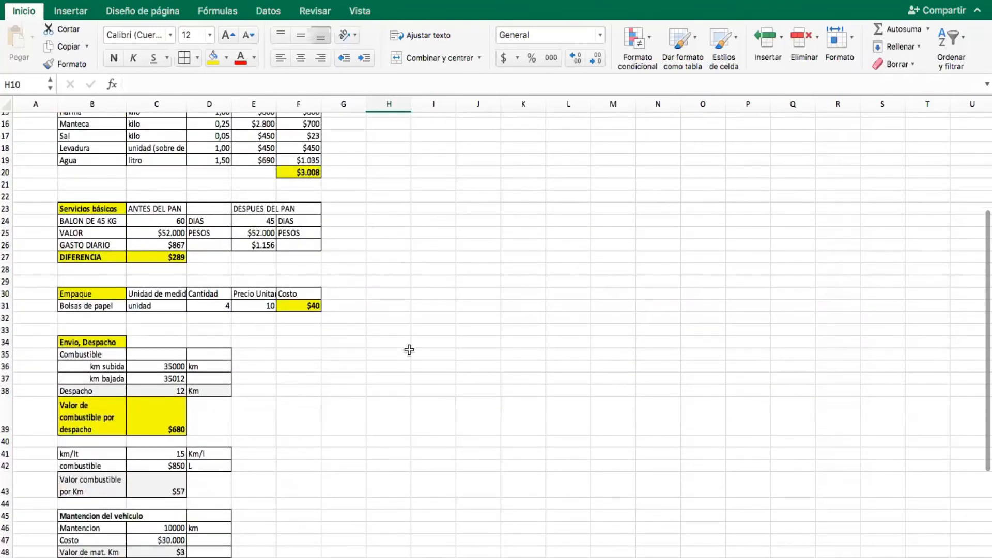
{"action": "left_click", "coordinate": [152, 391]}
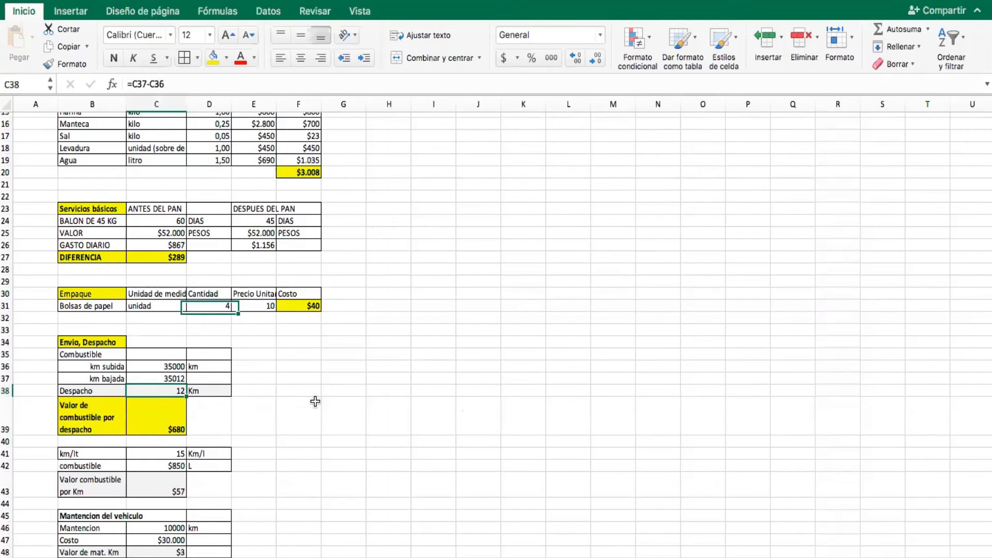
{"action": "scroll", "coordinate": [315, 401], "scroll_direction": "up", "scroll_amount": 5}
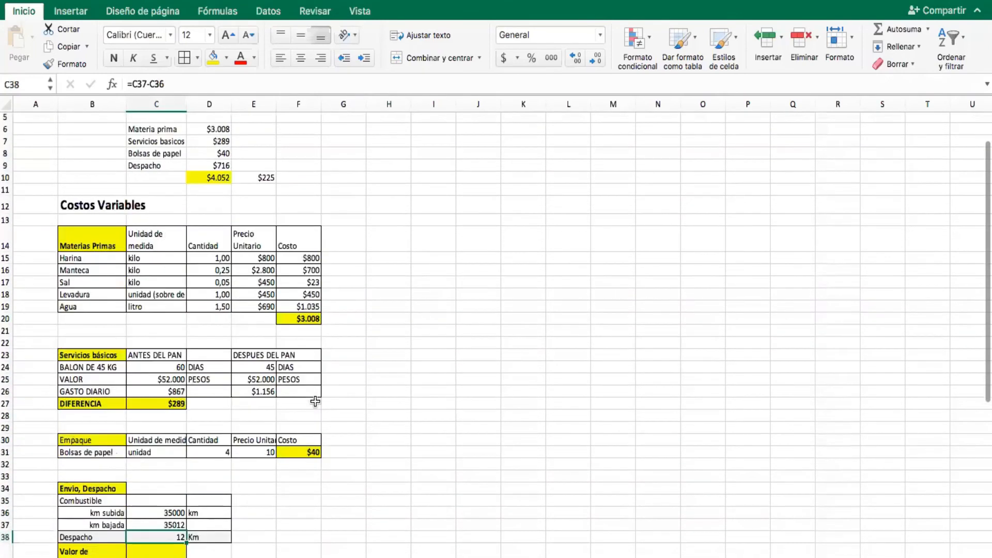
{"action": "scroll", "coordinate": [315, 401], "scroll_direction": "down", "scroll_amount": 5}
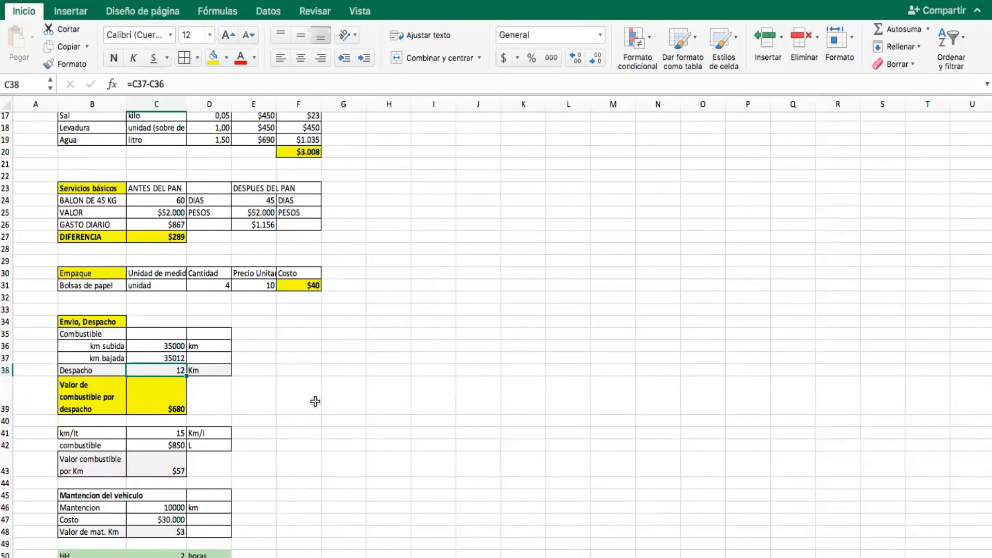
{"action": "scroll", "coordinate": [315, 402], "scroll_direction": "up", "scroll_amount": 5}
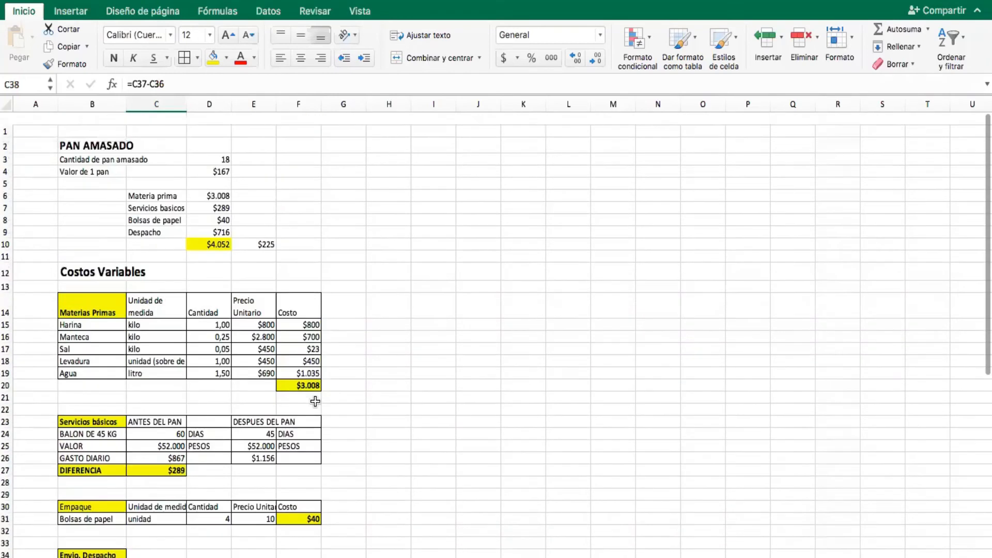
{"action": "scroll", "coordinate": [315, 402], "scroll_direction": "down", "scroll_amount": 5}
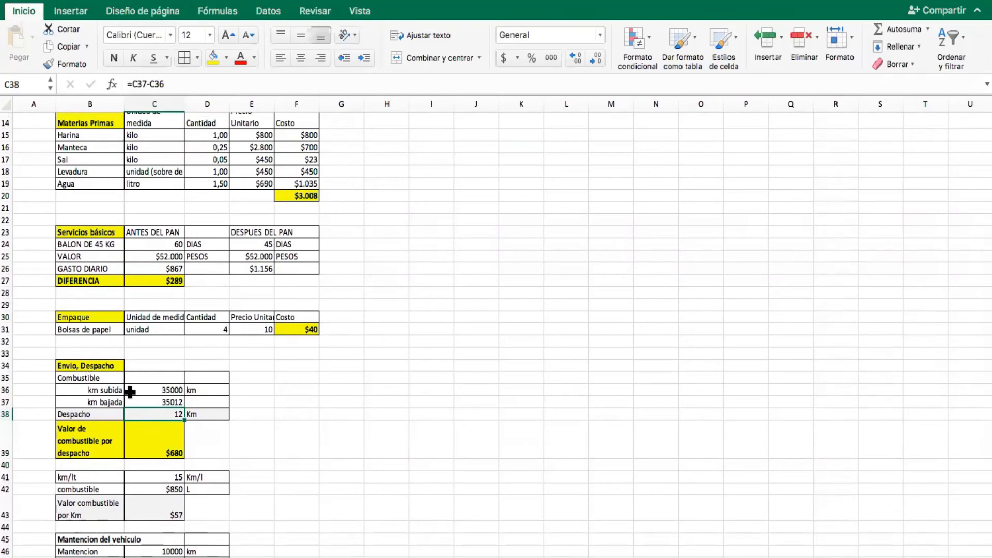
Set the "km bajada" reading in C37 to 35005.
{"action": "left_click", "coordinate": [142, 402]}
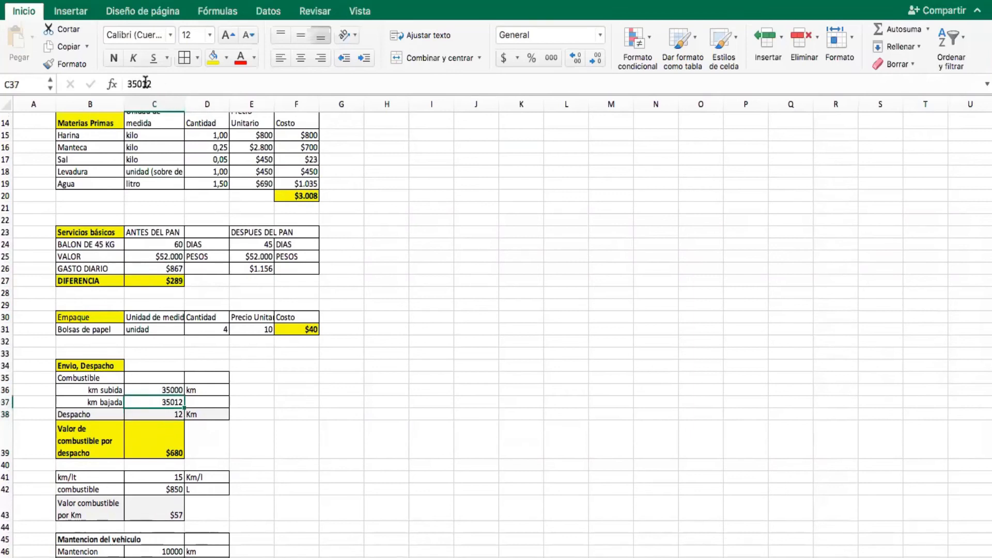
{"action": "left_click_drag", "start_coordinate": [141, 84], "coordinate": [152, 83]}
{"action": "type", "text": "05"}
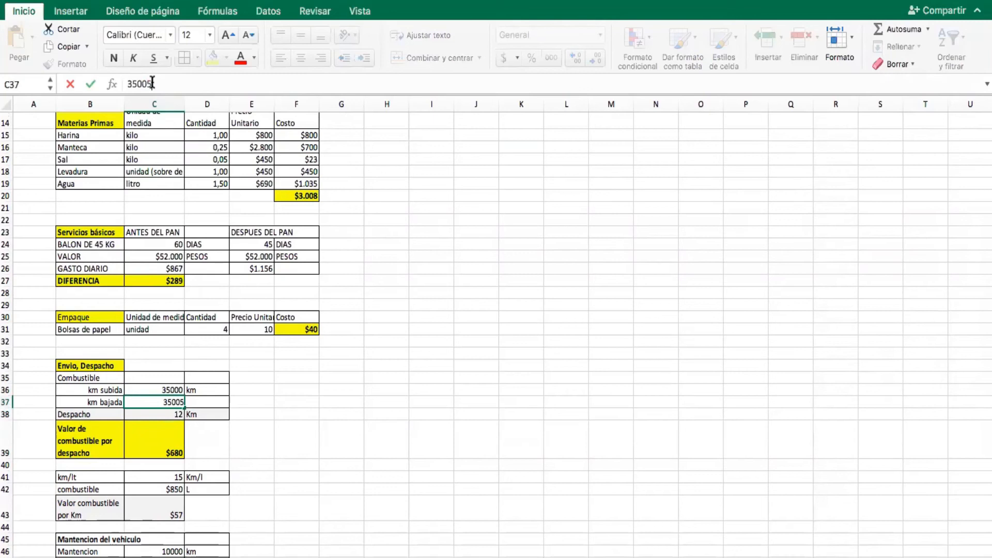
{"action": "key", "text": "Return"}
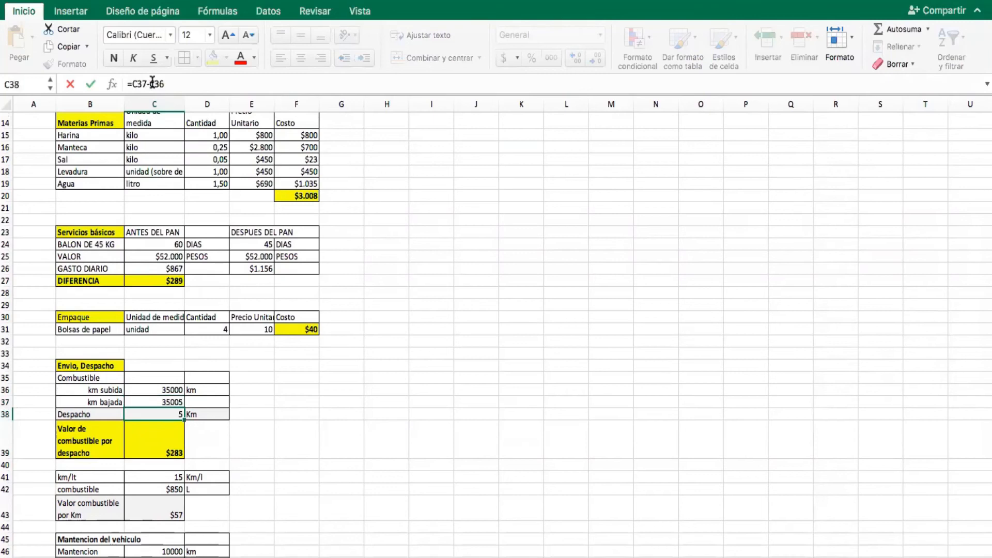
Review the cost summary in D6:D10, the cost per bread in E10 and the shipping table with the new distance.
{"action": "scroll", "coordinate": [437, 371], "scroll_direction": "up", "scroll_amount": 5}
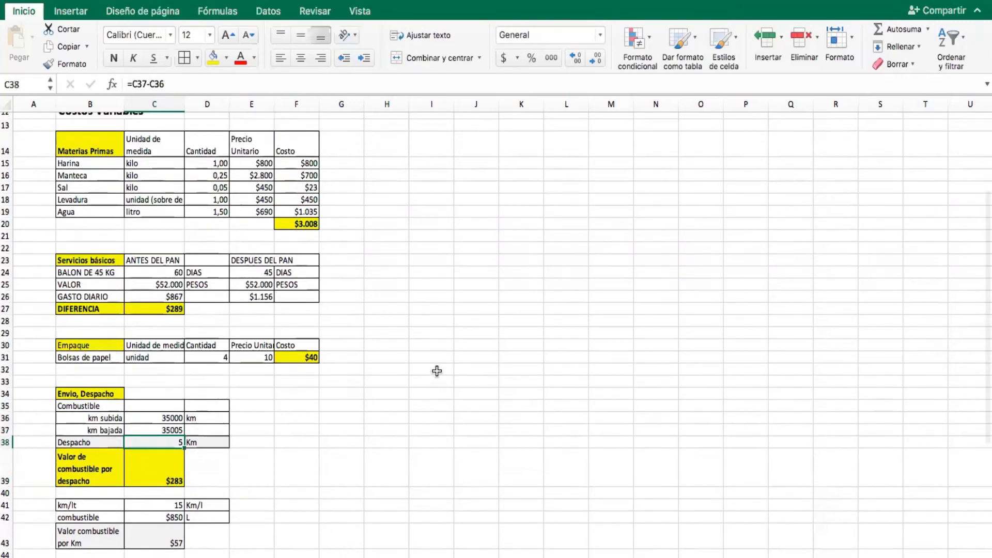
{"action": "left_click", "coordinate": [374, 258]}
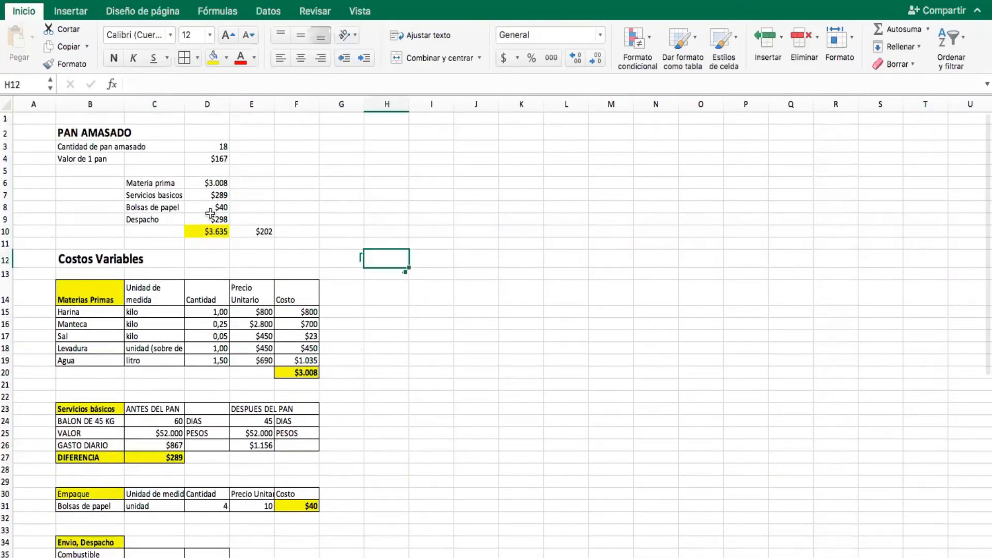
{"action": "left_click", "coordinate": [207, 184]}
{"action": "key", "text": "Down"}
{"action": "key", "text": "Down"}
{"action": "key", "text": "Down"}
{"action": "key", "text": "Down"}
{"action": "key", "text": "Down"}
{"action": "key", "text": "Up"}
{"action": "left_click", "coordinate": [261, 230]}
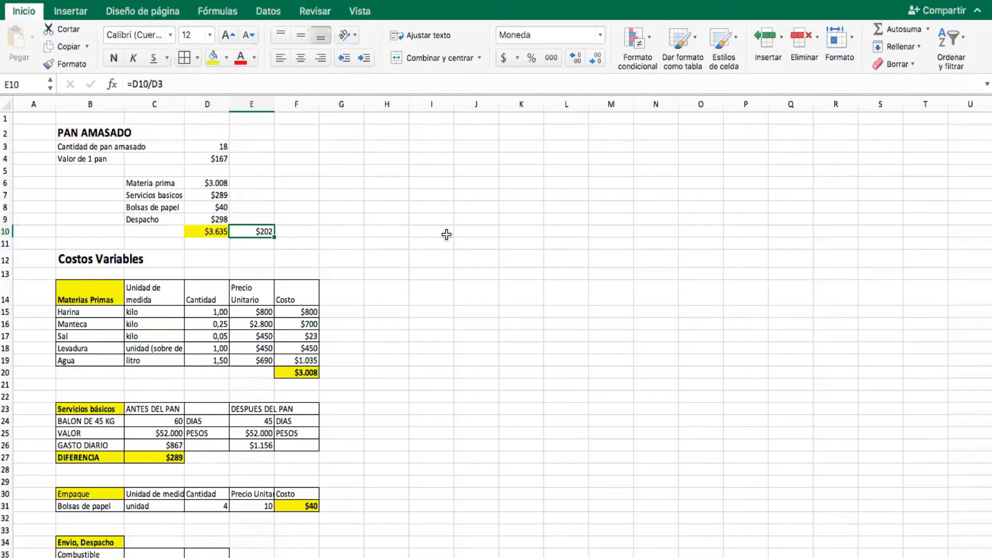
{"action": "scroll", "coordinate": [446, 235], "scroll_direction": "down", "scroll_amount": 6}
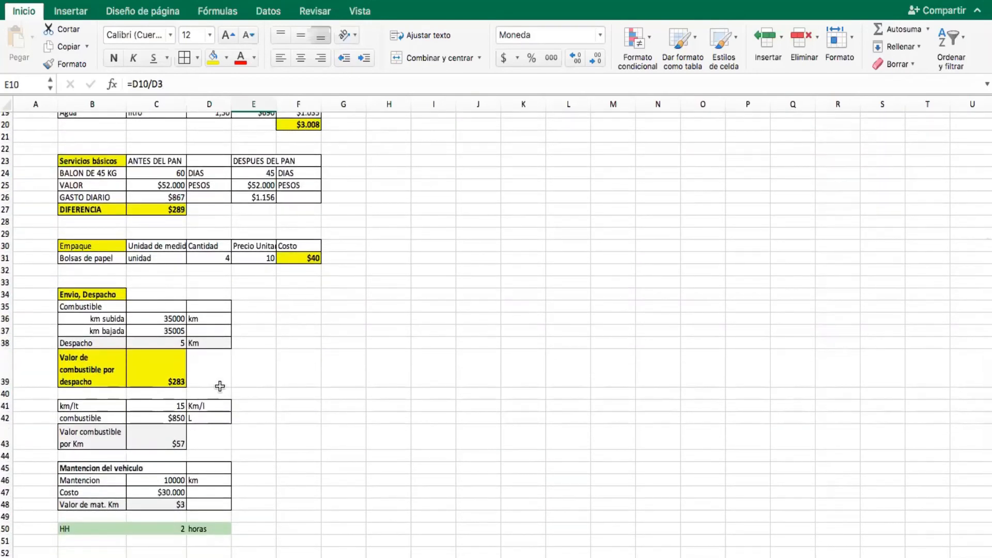
{"action": "scroll", "coordinate": [219, 386], "scroll_direction": "up", "scroll_amount": 6}
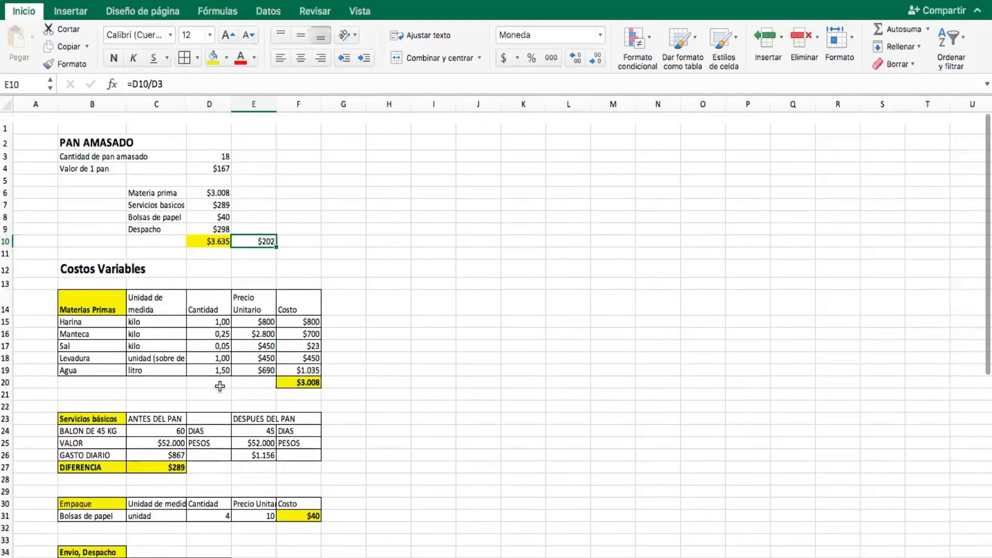
Enter the section heading "Costos fijos" in I12, beside the variable costs section.
{"action": "left_click", "coordinate": [431, 208]}
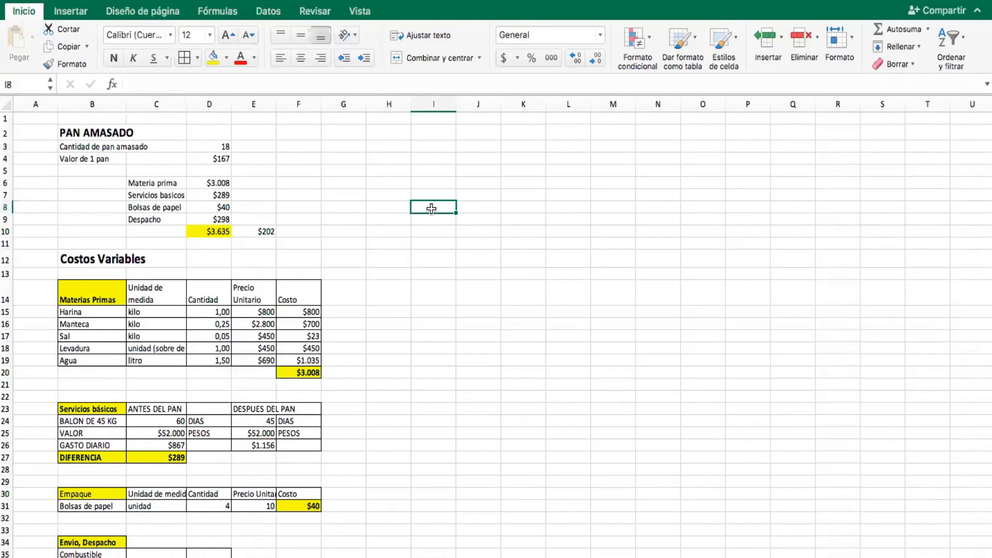
{"action": "left_click", "coordinate": [442, 258]}
{"action": "type", "text": "Costo "}
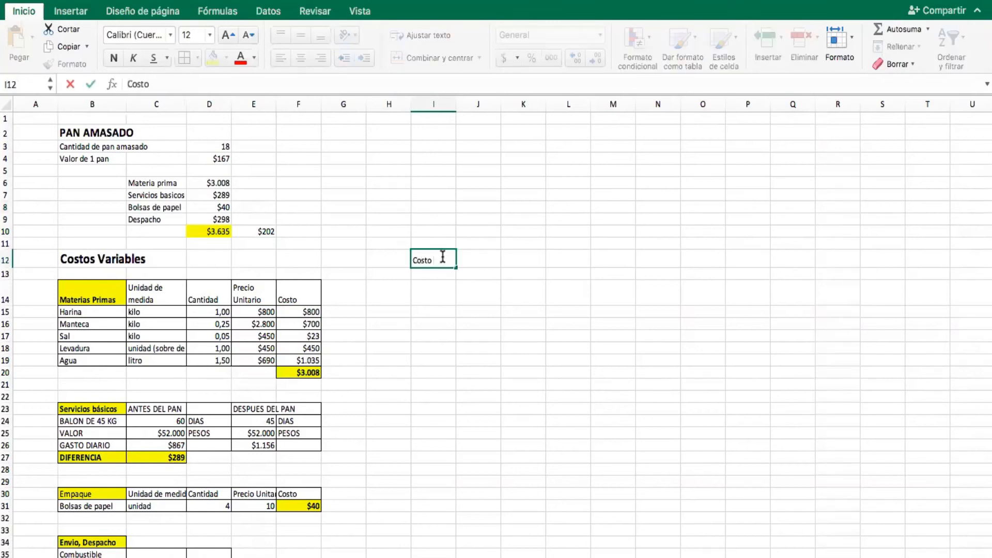
{"action": "type", "text": "s fijos"}
{"action": "key", "text": "Return"}
Enter the table heading "PERSONAS" in I14 and centre it vertically in the cell.
{"action": "key", "text": "Down"}
{"action": "type", "text": "RR"}
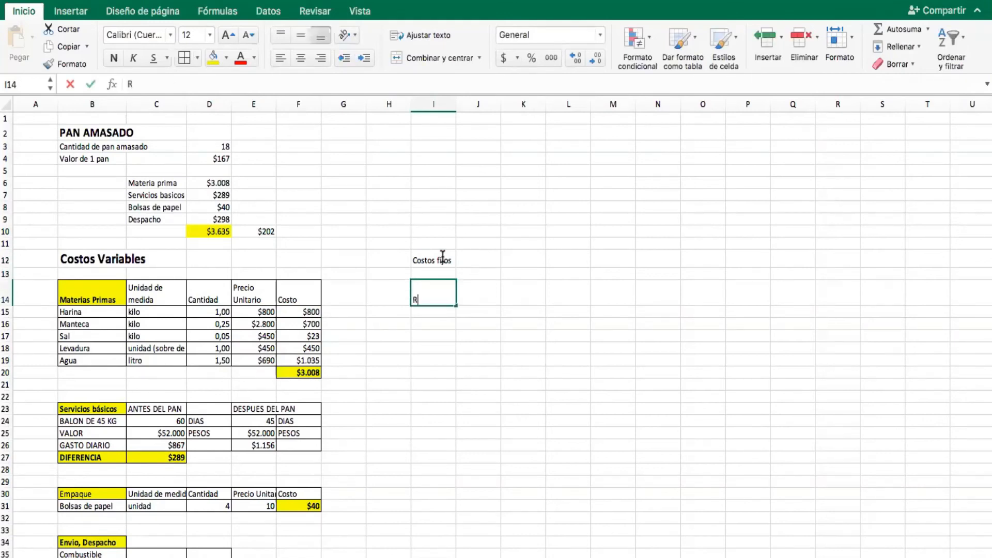
{"action": "key", "text": "BackSpace"}
{"action": "key", "text": "BackSpace"}
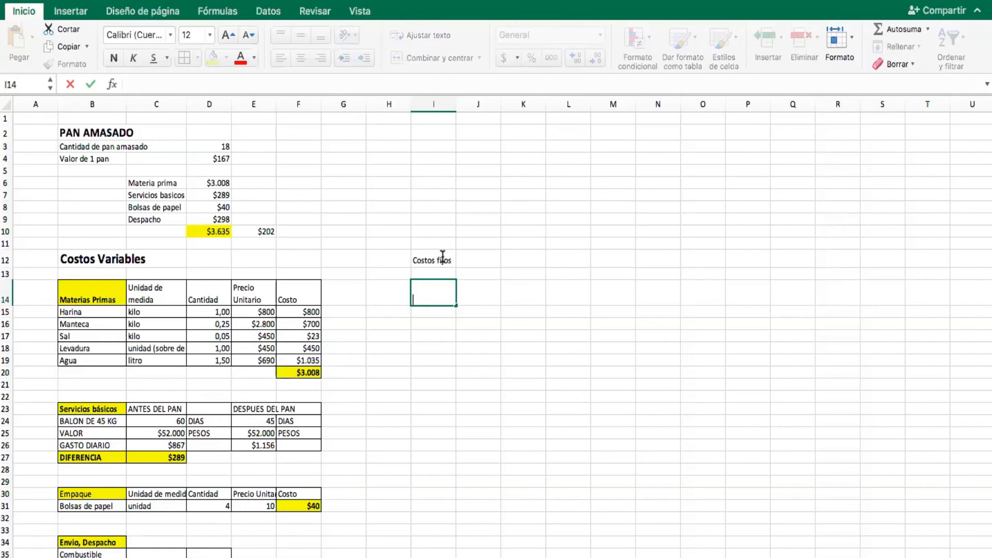
{"action": "type", "text": "PERSONA"}
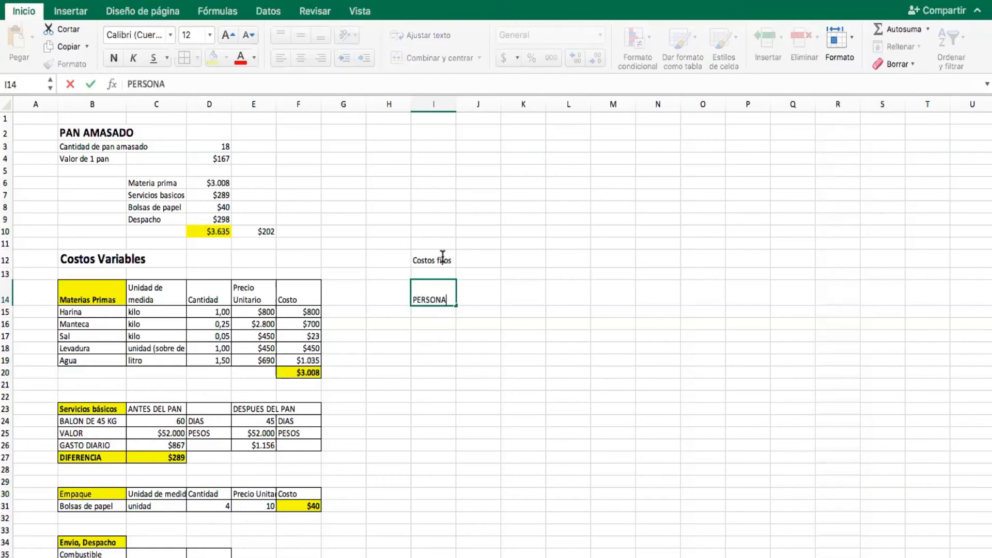
{"action": "type", "text": "s"}
{"action": "key", "text": "BackSpace"}
{"action": "type", "text": "S"}
{"action": "key", "text": "Return"}
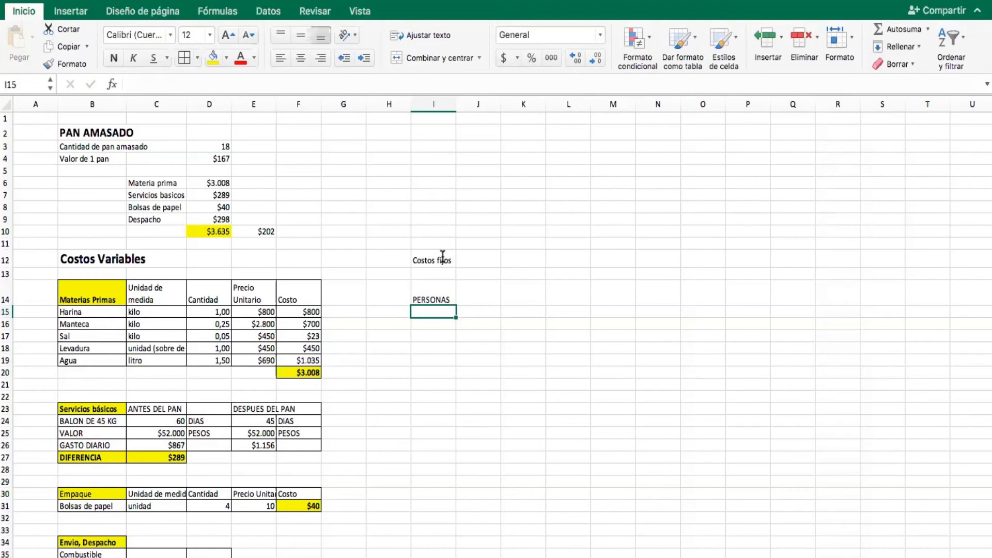
{"action": "left_click", "coordinate": [435, 292]}
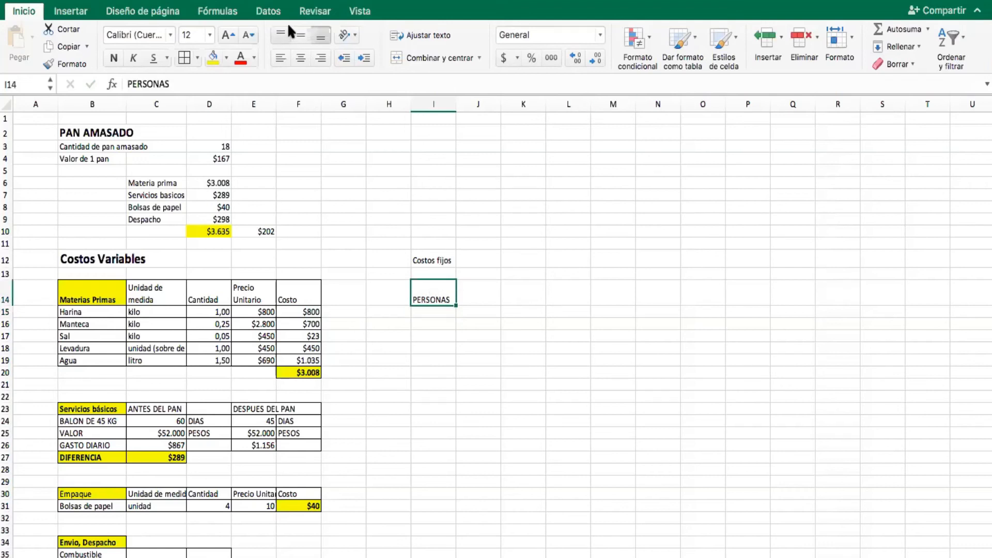
{"action": "left_click", "coordinate": [298, 32]}
Enter the row label "Sueldo" in I15 under the PERSONAS heading.
{"action": "left_click", "coordinate": [440, 313]}
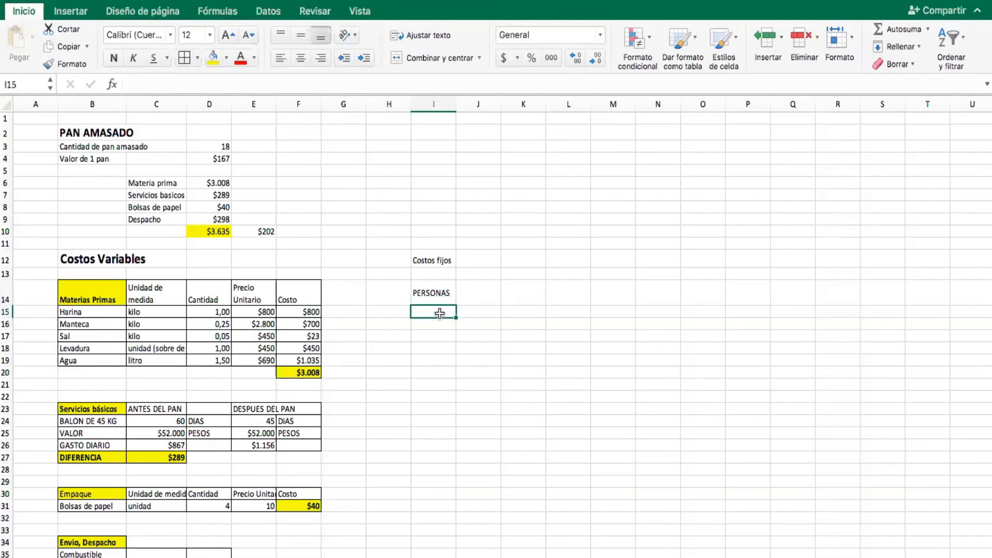
{"action": "type", "text": "Suel"}
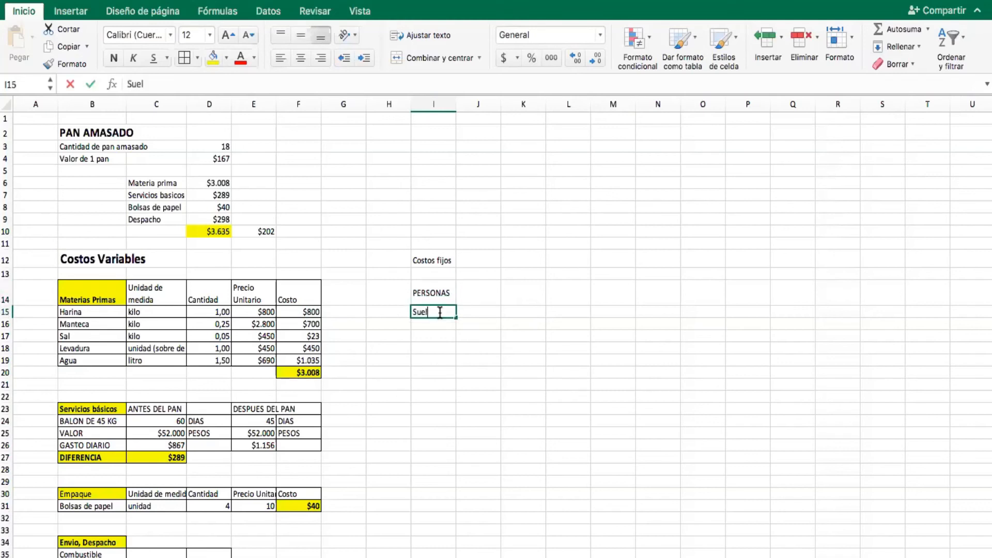
{"action": "type", "text": "do"}
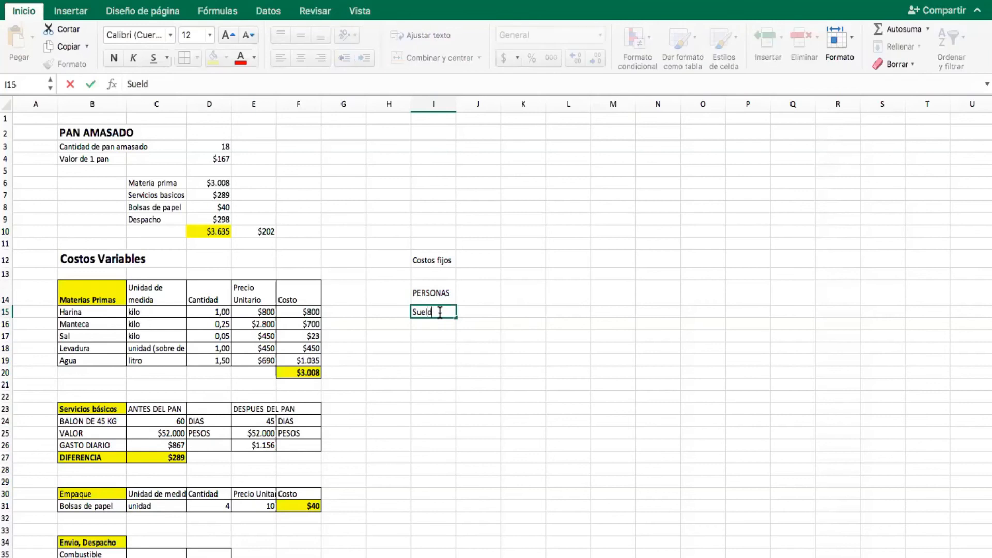
{"action": "key", "text": "Return"}
{"action": "left_click", "coordinate": [440, 313]}
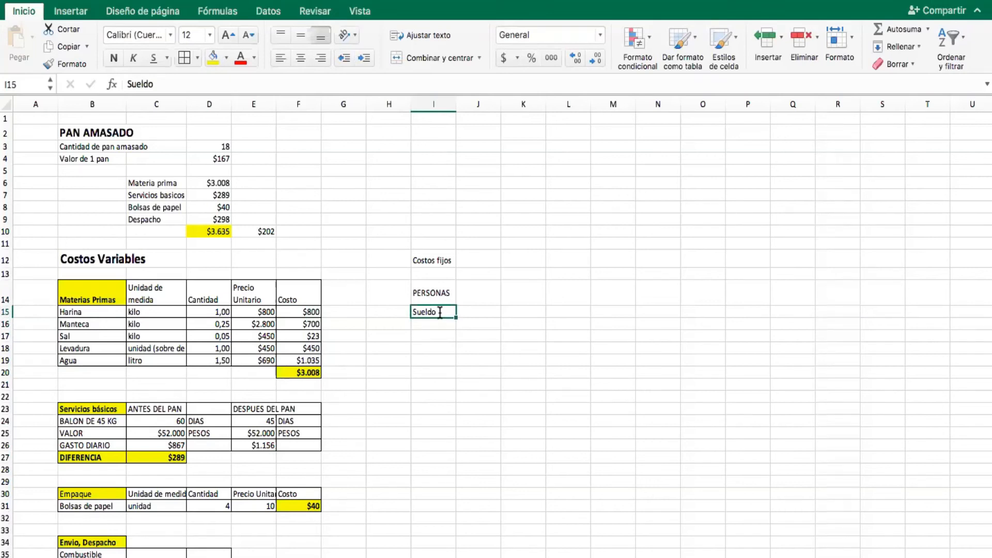
Add the column header "Unidad de medida" in J14 and wrap its text within the cell.
{"action": "left_click", "coordinate": [485, 289]}
{"action": "type", "text": "Uni"}
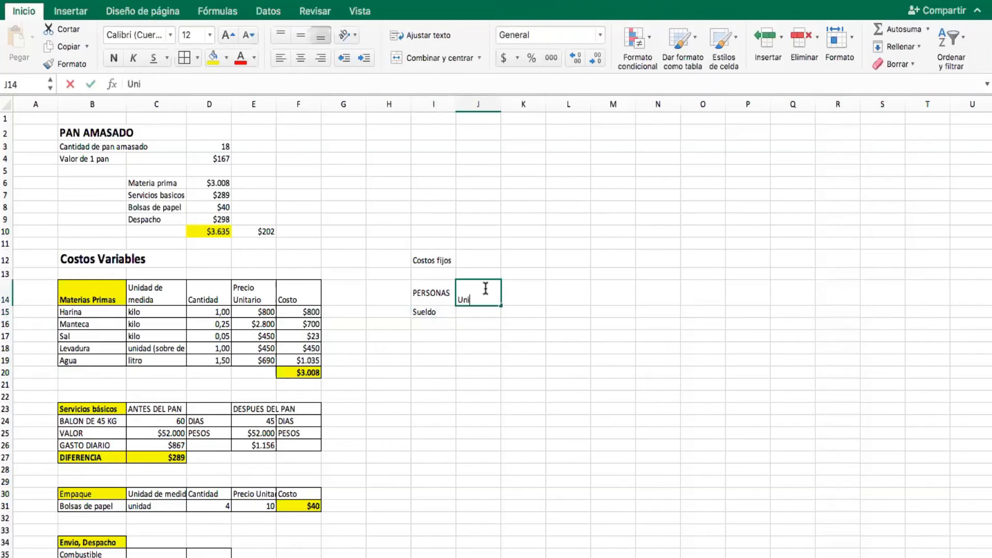
{"action": "type", "text": "dad de medida"}
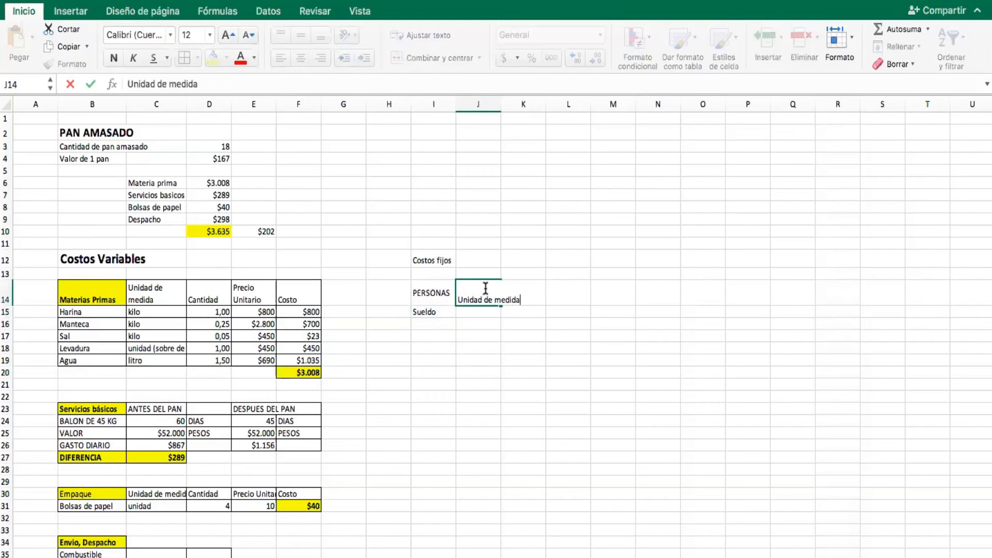
{"action": "key", "text": "Return"}
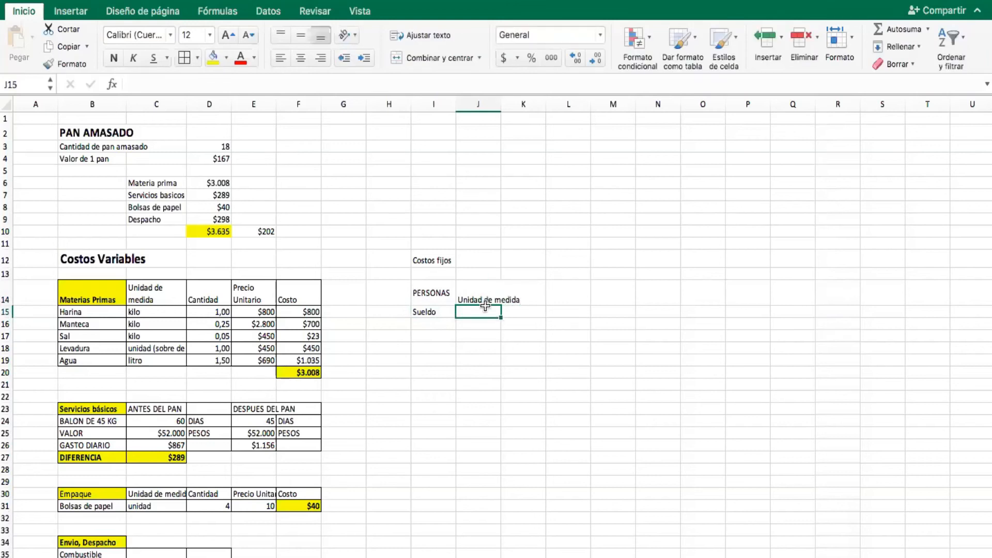
{"action": "left_click", "coordinate": [485, 289]}
{"action": "left_click", "coordinate": [438, 35]}
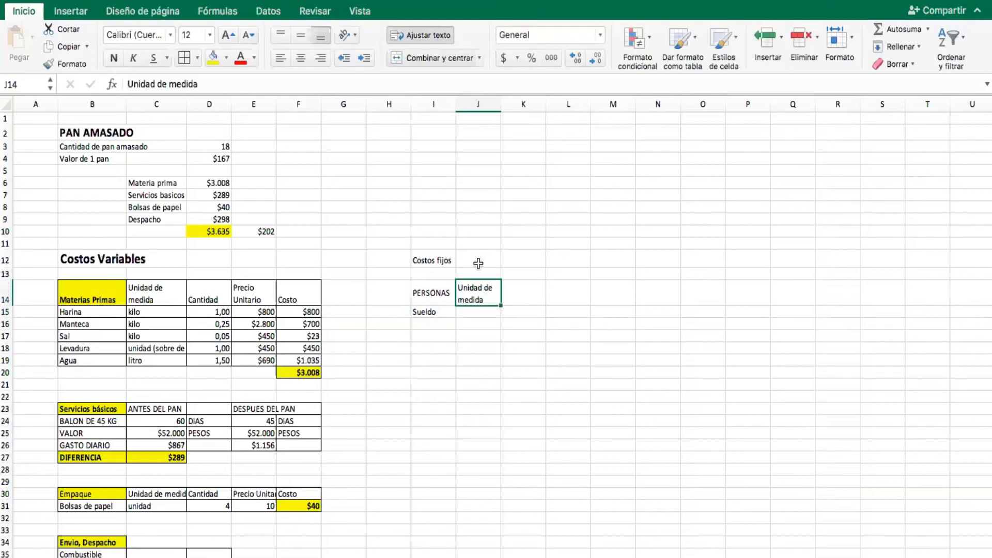
Enter "Horas" in J15 as the unit of measure for the Sueldo row.
{"action": "left_click", "coordinate": [472, 313]}
{"action": "type", "text": "Horas"}
{"action": "key", "text": "Tab"}
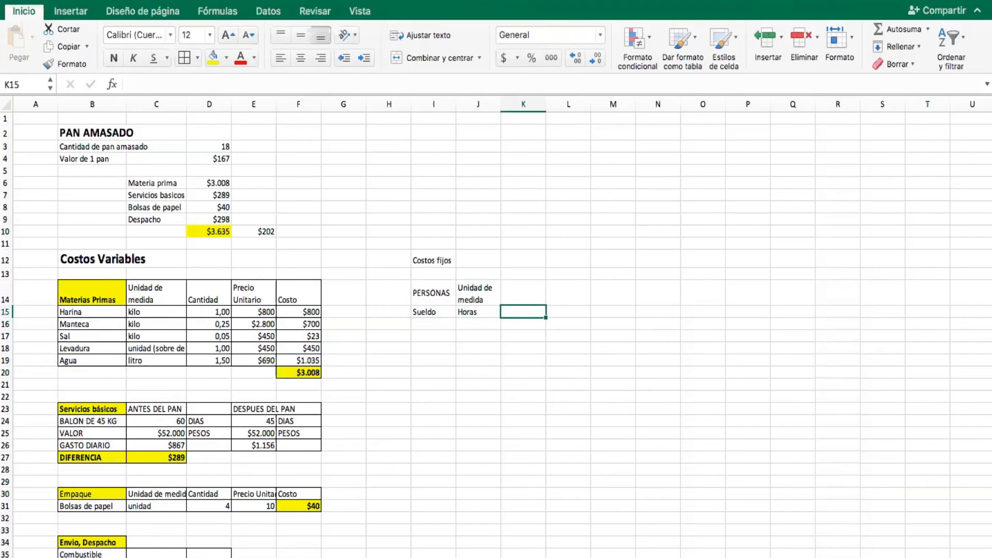
Add the column header "Cantidad" in K14 and enter 3 in K15 as the Sueldo row's quantity.
{"action": "left_click", "coordinate": [489, 434]}
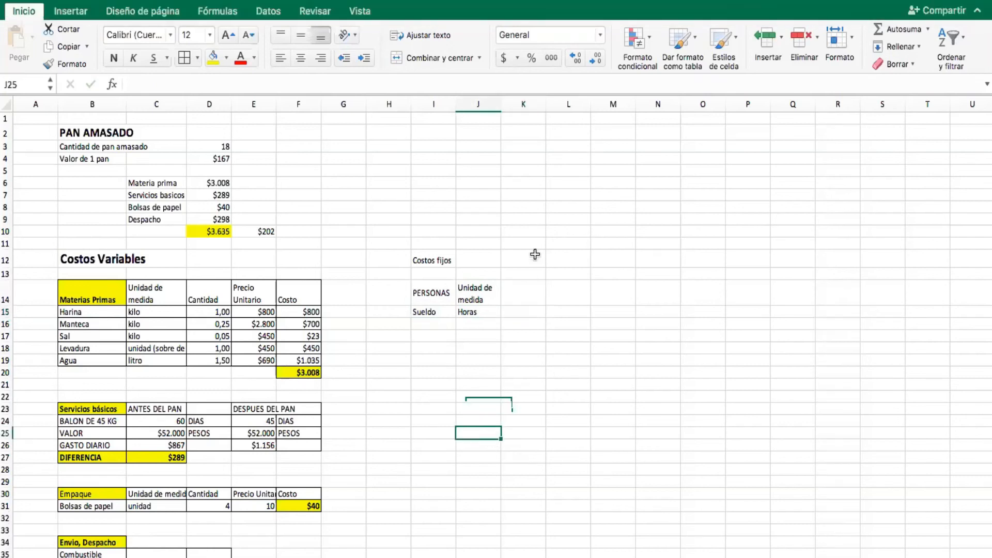
{"action": "left_click", "coordinate": [521, 292]}
{"action": "left_click", "coordinate": [518, 311]}
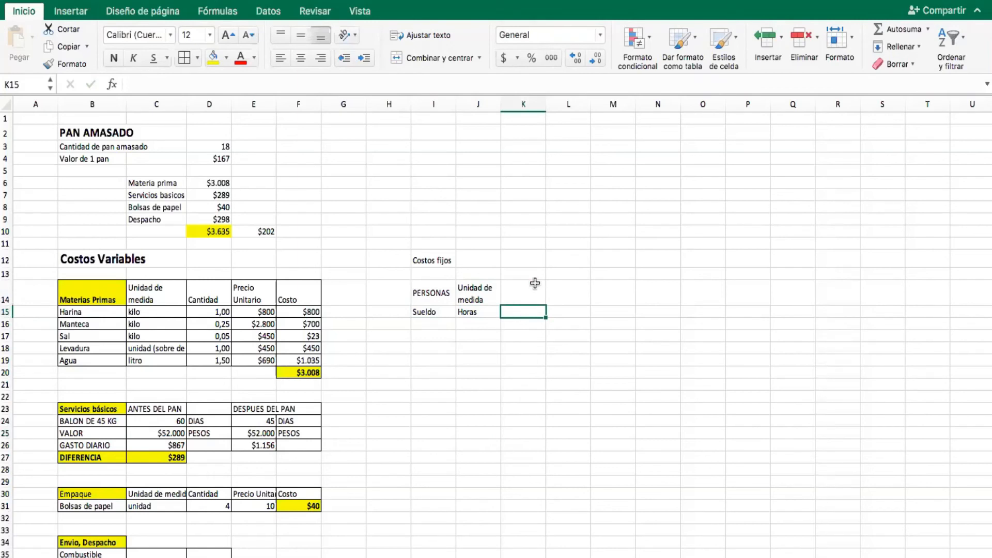
{"action": "left_click", "coordinate": [520, 293]}
{"action": "type", "text": "Cantidad"}
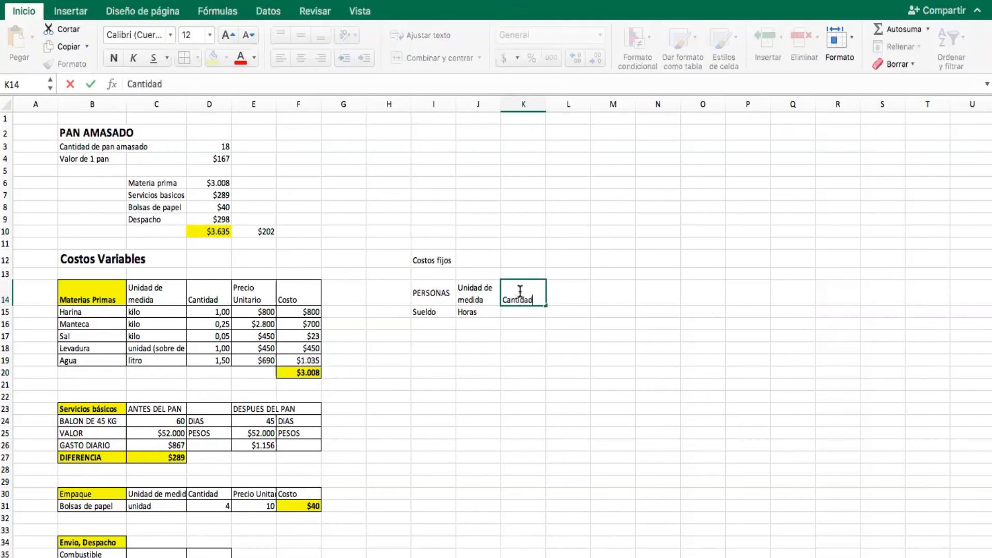
{"action": "key", "text": "Return"}
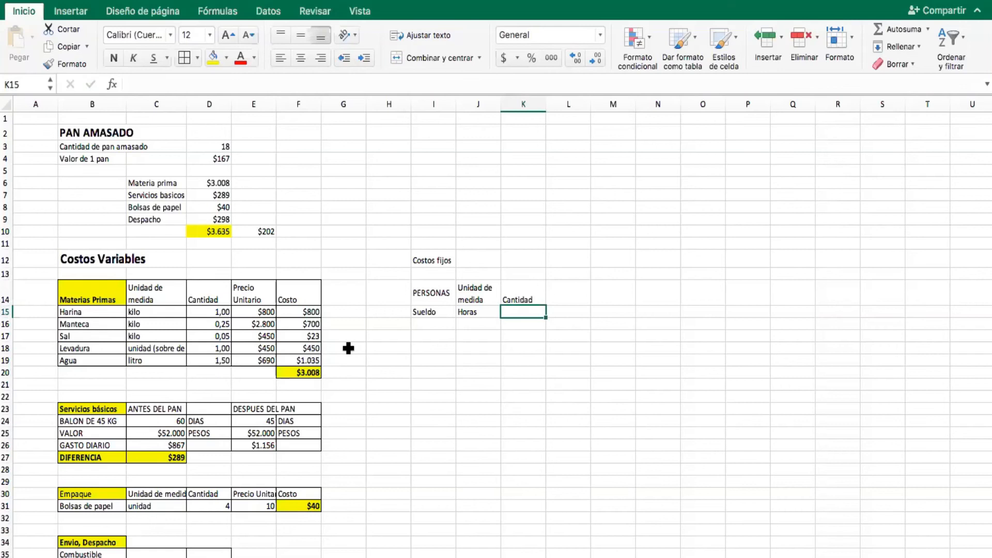
{"action": "type", "text": "3"}
{"action": "key", "text": "Return"}
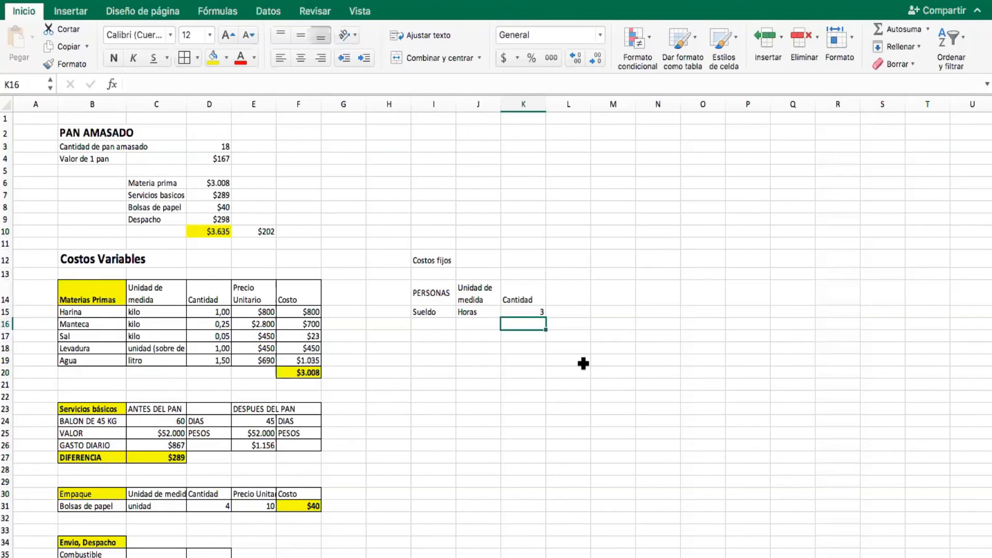
Enter the label "Sueldo minimo" in I18 with 325000 beside it in J18.
{"action": "left_click", "coordinate": [571, 285]}
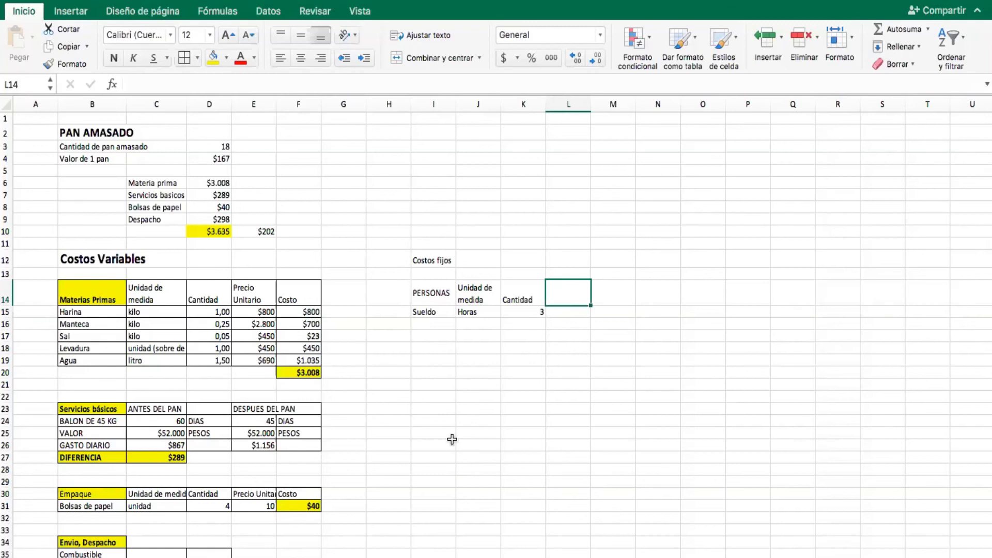
{"action": "left_click", "coordinate": [442, 172]}
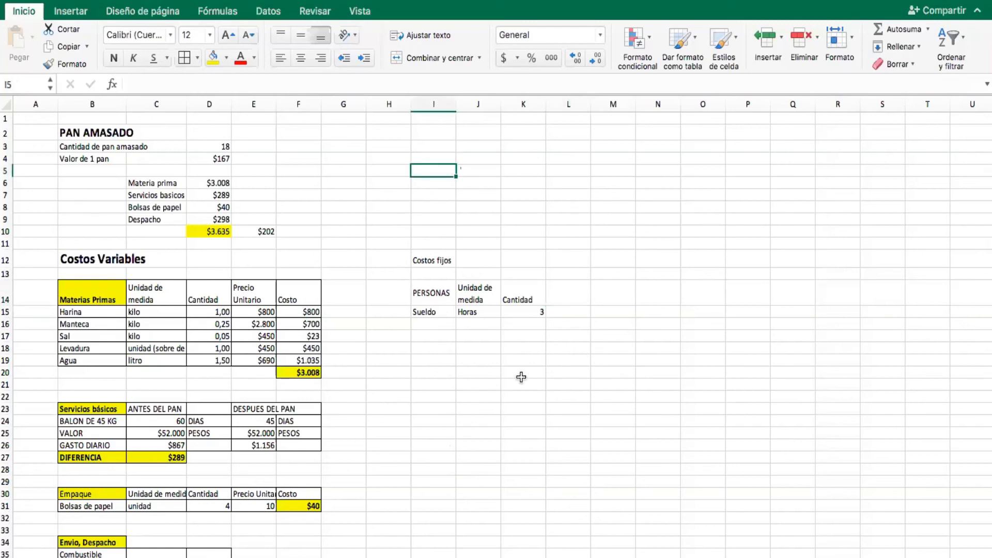
{"action": "left_click", "coordinate": [435, 346]}
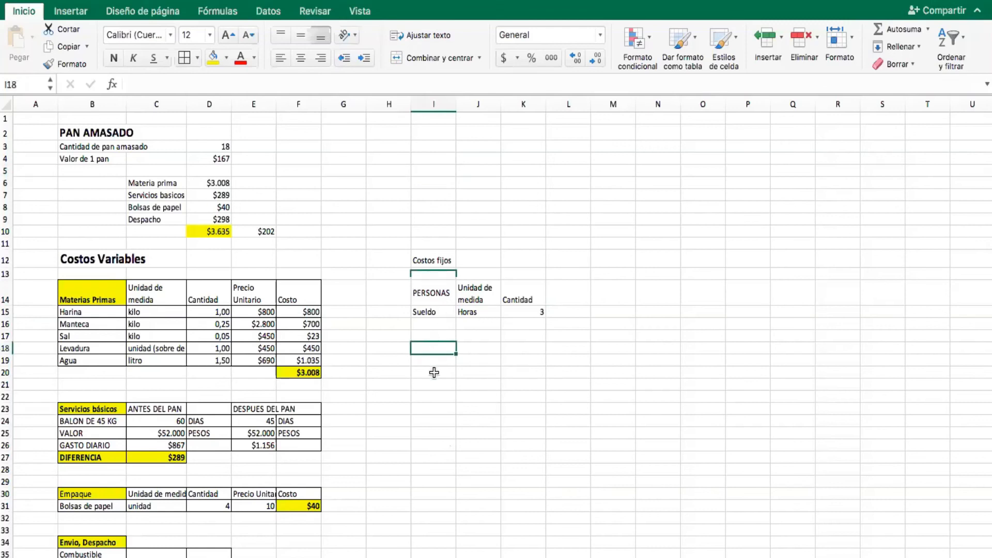
{"action": "type", "text": "Sueld"}
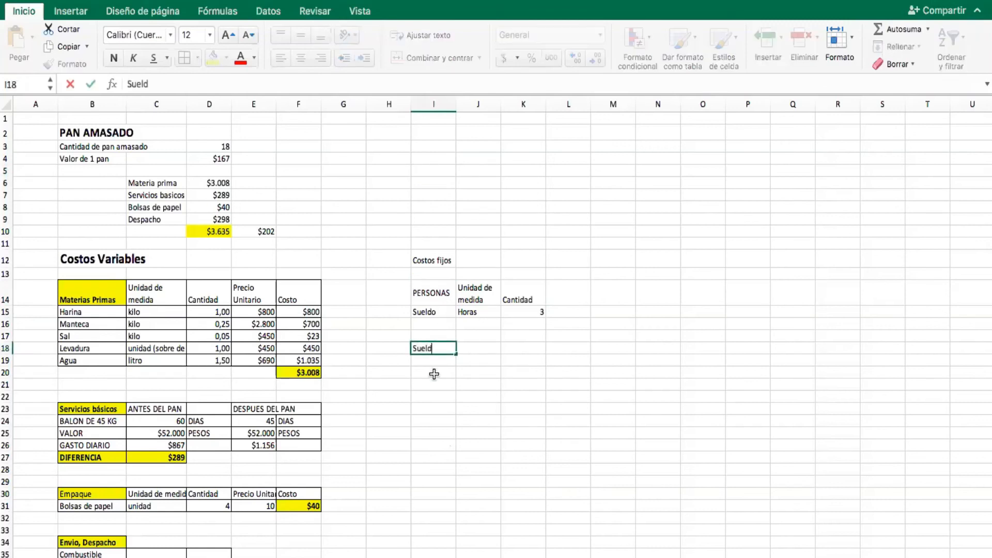
{"action": "type", "text": "o minimo"}
{"action": "key", "text": "Tab"}
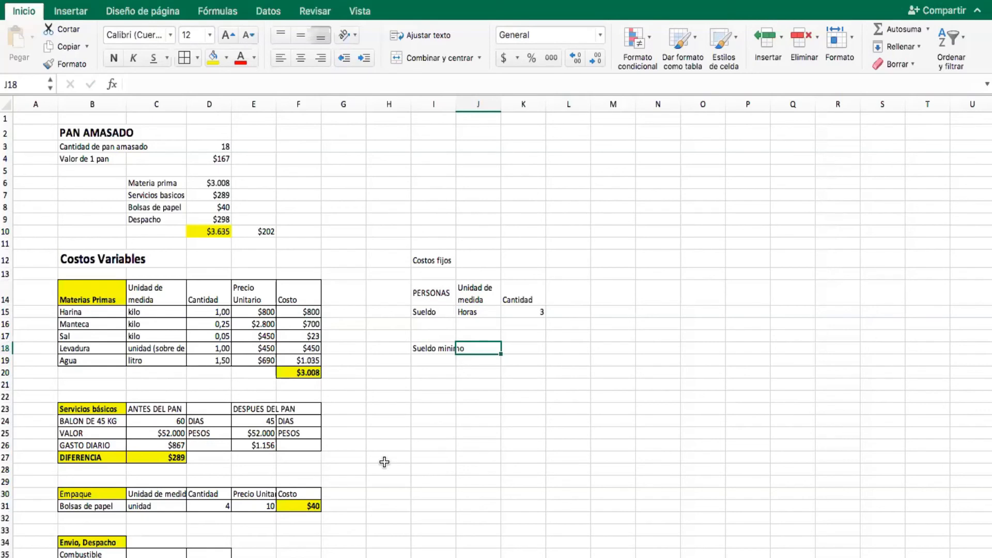
{"action": "type", "text": "325000"}
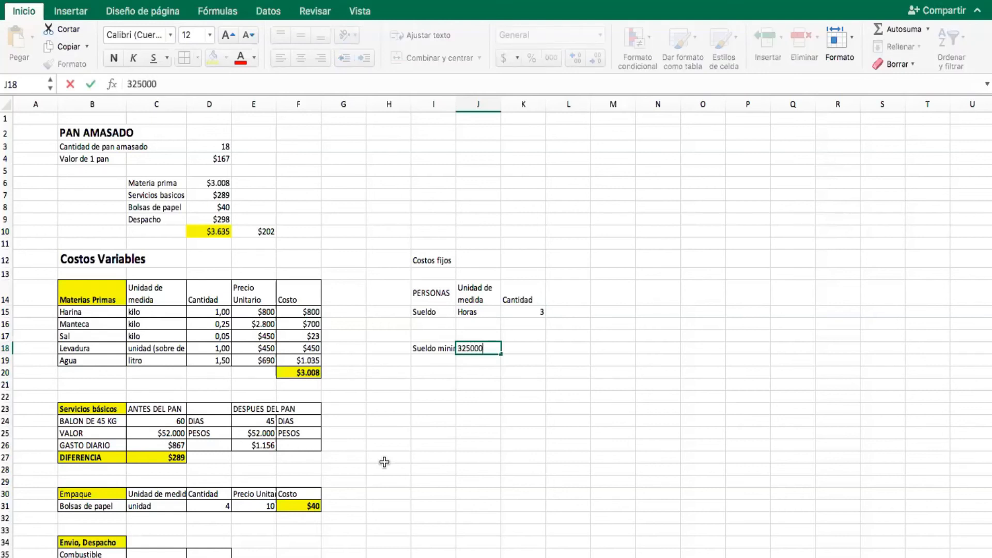
{"action": "key", "text": "Return"}
Copy the currency and border formatting from Manteca's unit price in E16 to the minimum wage amount in J18.
{"action": "left_click", "coordinate": [474, 348]}
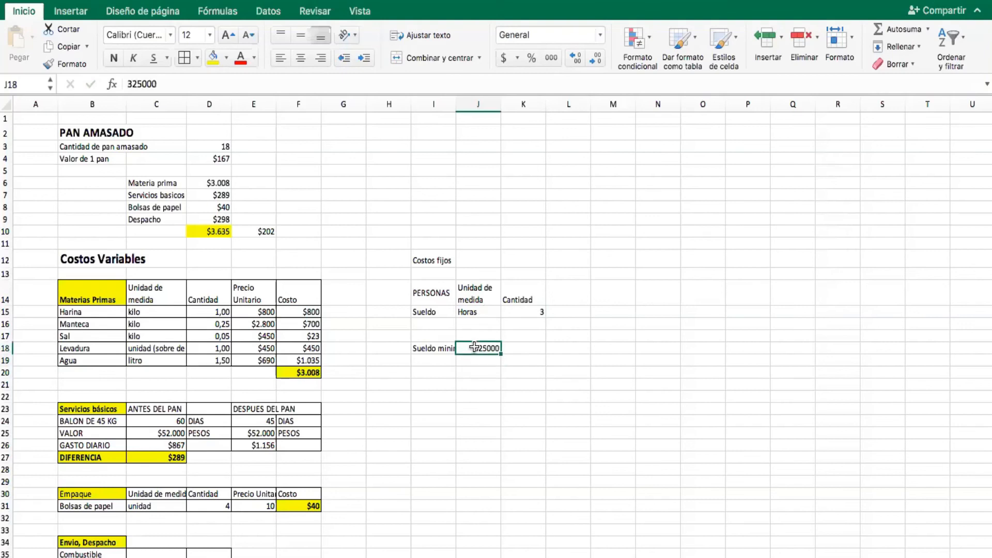
{"action": "left_click", "coordinate": [250, 322]}
{"action": "left_click", "coordinate": [65, 64]}
{"action": "left_click", "coordinate": [484, 347]}
{"action": "left_click", "coordinate": [478, 397]}
Enter the label "horas semana" in I19 with 45 beside it in J19.
{"action": "left_click", "coordinate": [433, 355]}
{"action": "left_click", "coordinate": [444, 345]}
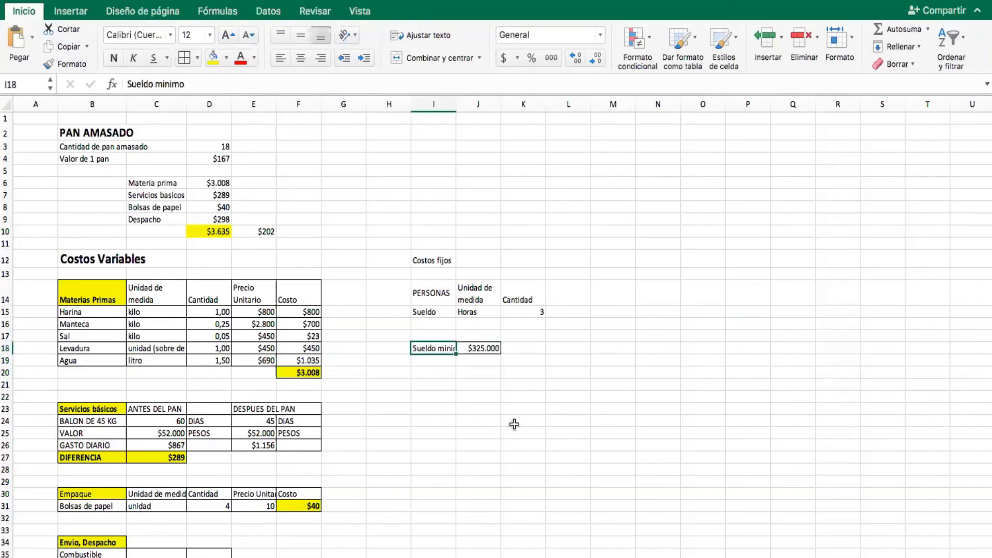
{"action": "key", "text": "Down"}
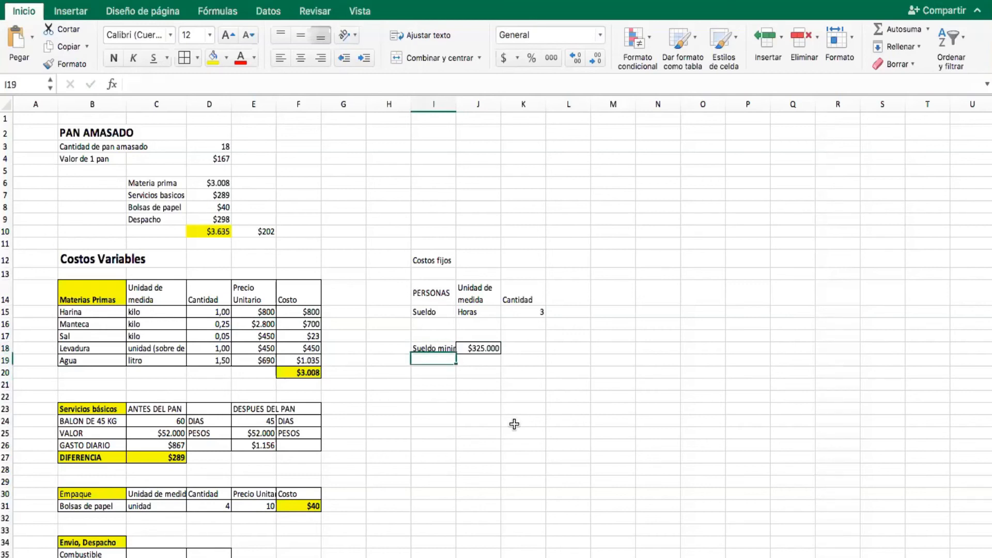
{"action": "type", "text": "45"}
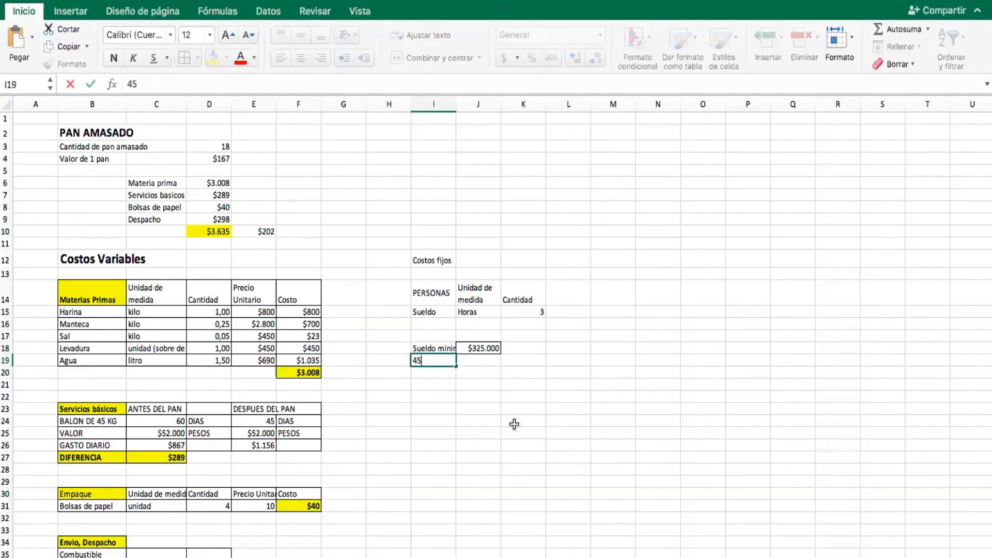
{"action": "key", "text": "BackSpace"}
{"action": "key", "text": "BackSpace"}
{"action": "type", "text": "horas semana"}
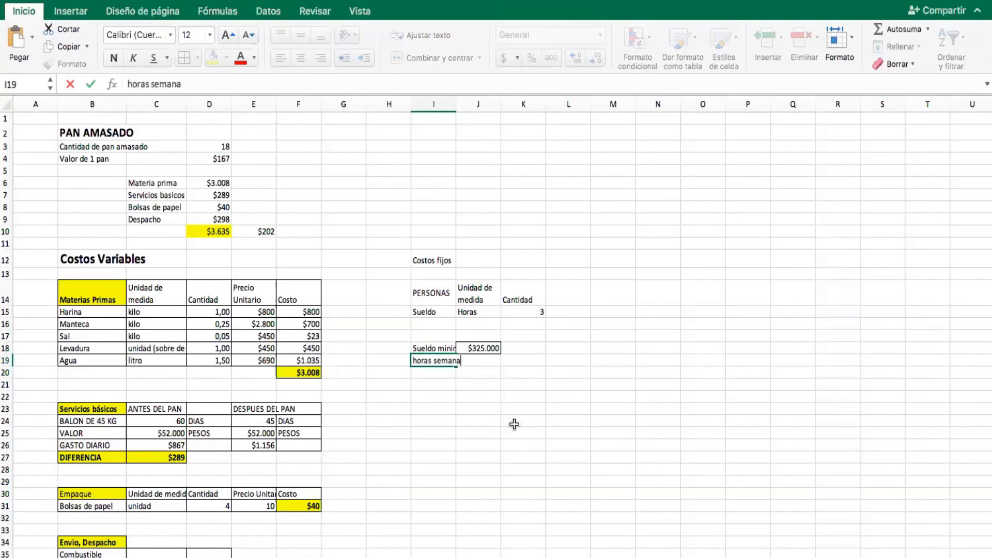
{"action": "key", "text": "Tab"}
{"action": "type", "text": "45"}
{"action": "key", "text": "Return"}
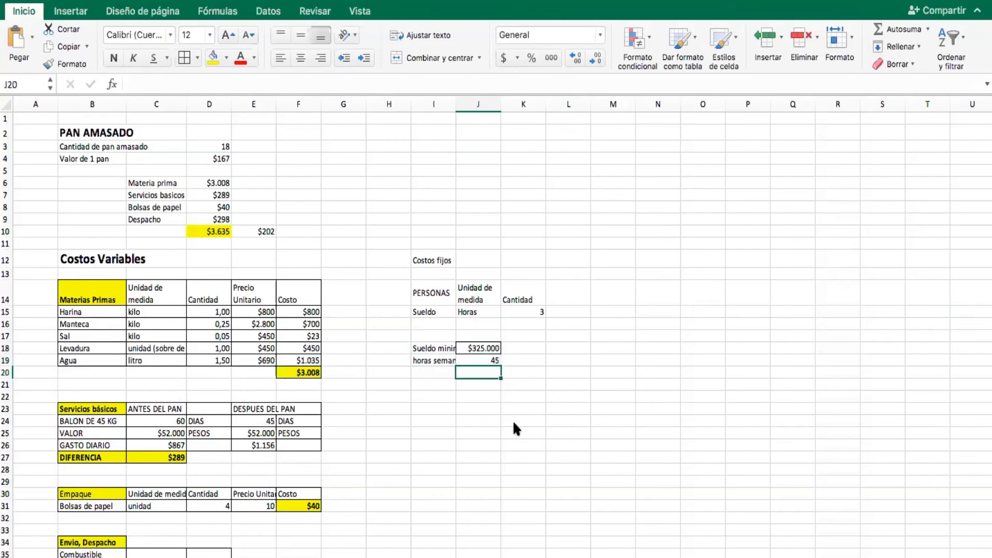
Label I20 "horas mes" and calculate the monthly hours in J20 as the weekly hours in J19 times 4.
{"action": "key", "text": "Left"}
{"action": "type", "text": "horas me"}
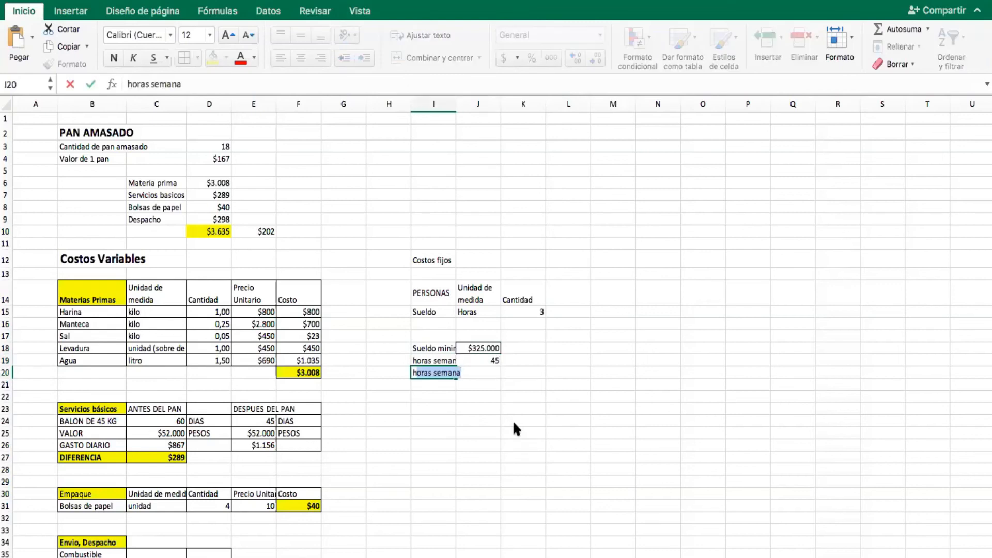
{"action": "type", "text": "s"}
{"action": "key", "text": "Tab"}
{"action": "type", "text": "="}
{"action": "key", "text": "Up"}
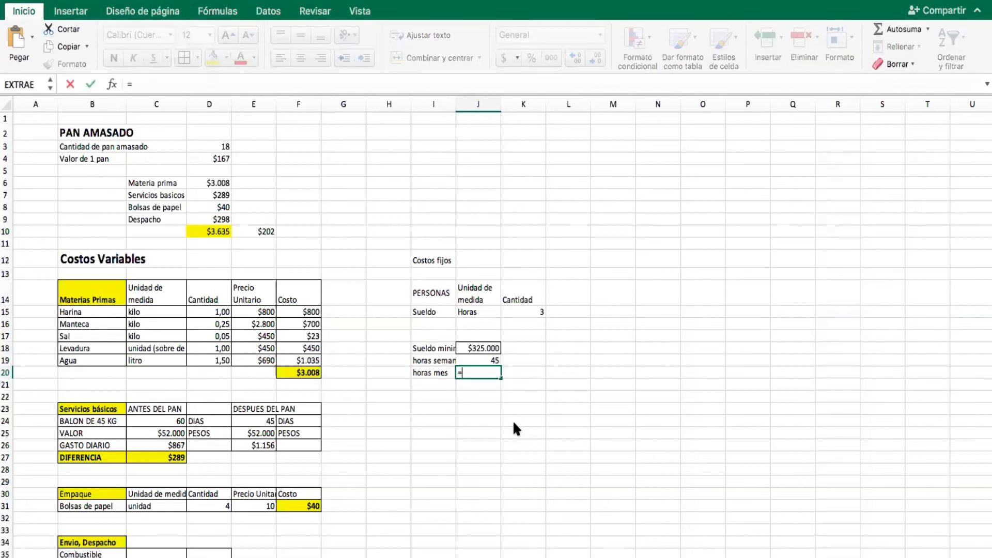
{"action": "type", "text": "*4"}
{"action": "key", "text": "Return"}
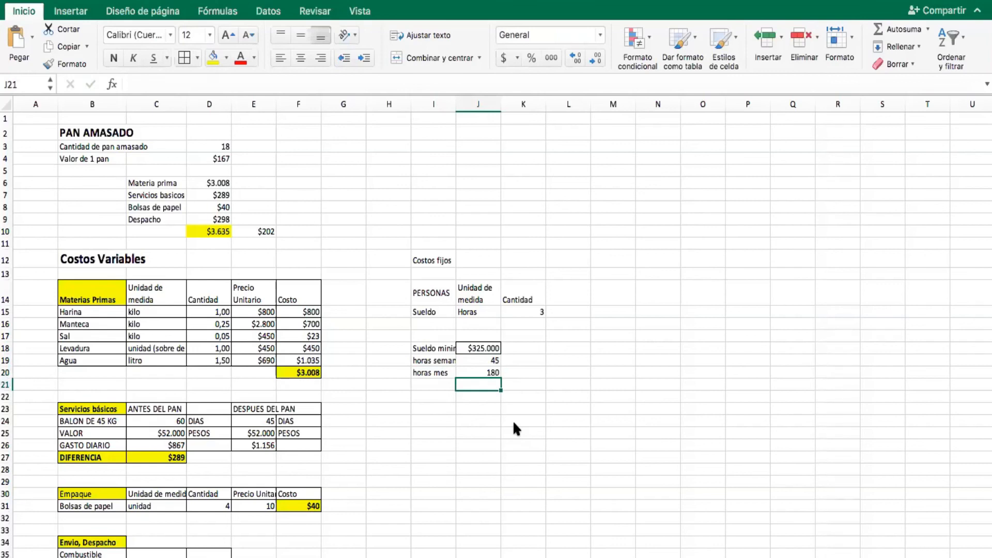
Label I21 "Valor hora" and calculate the hourly wage in J21 with the formula =J18/J20.
{"action": "key", "text": "Left"}
{"action": "type", "text": "Valor "}
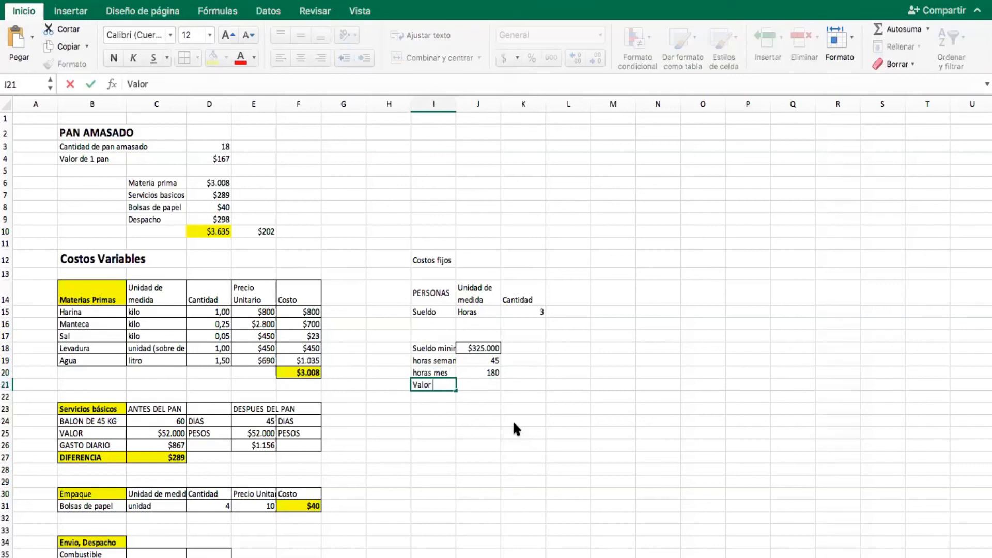
{"action": "type", "text": "hora"}
{"action": "key", "text": "Right"}
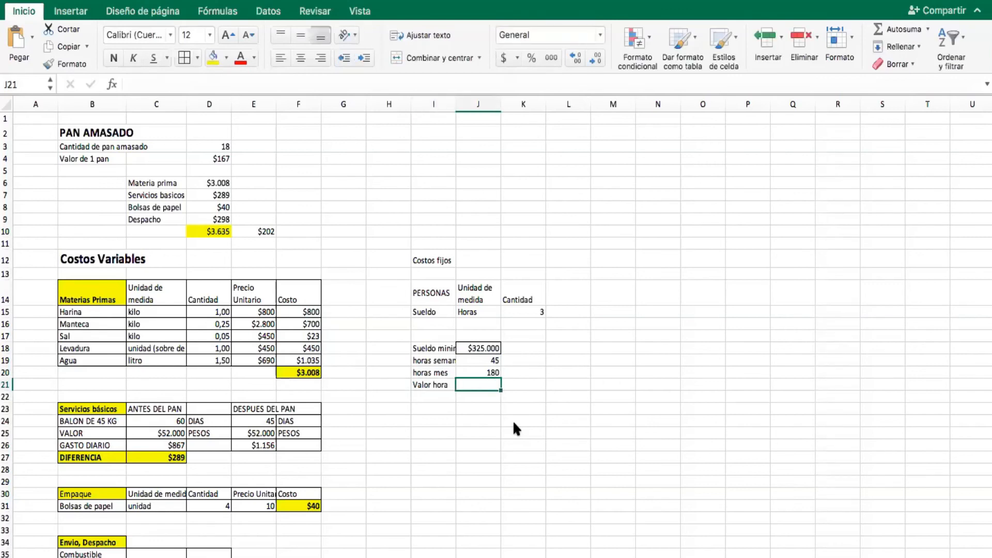
{"action": "type", "text": "="}
{"action": "left_click", "coordinate": [469, 347]}
{"action": "type", "text": "/"}
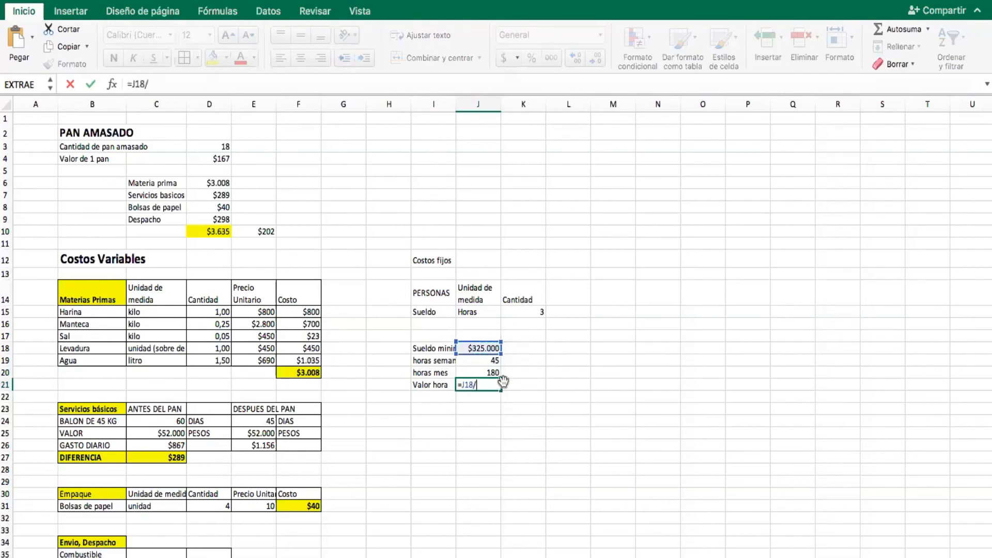
{"action": "left_click", "coordinate": [476, 370]}
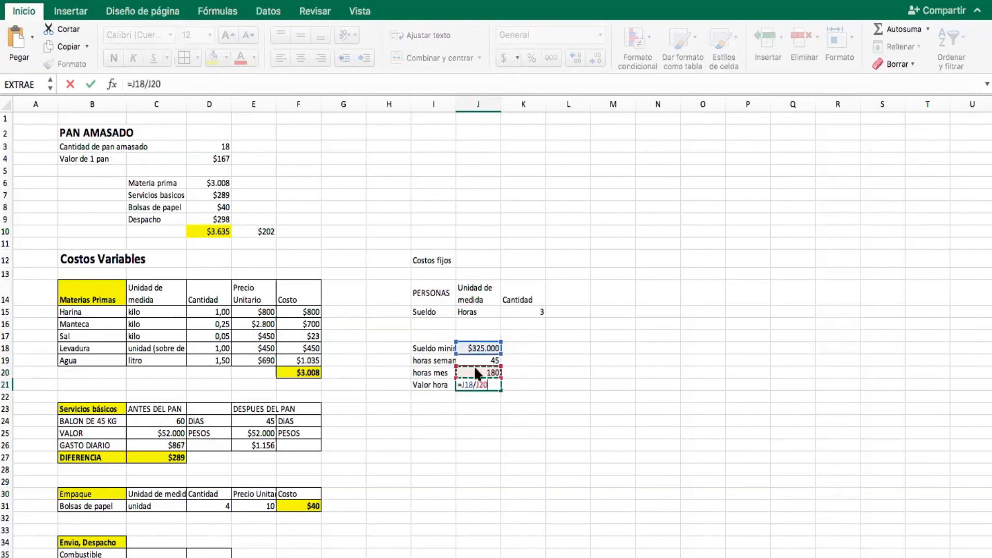
{"action": "key", "text": "Return"}
{"action": "left_click", "coordinate": [478, 444]}
{"action": "left_click", "coordinate": [470, 380]}
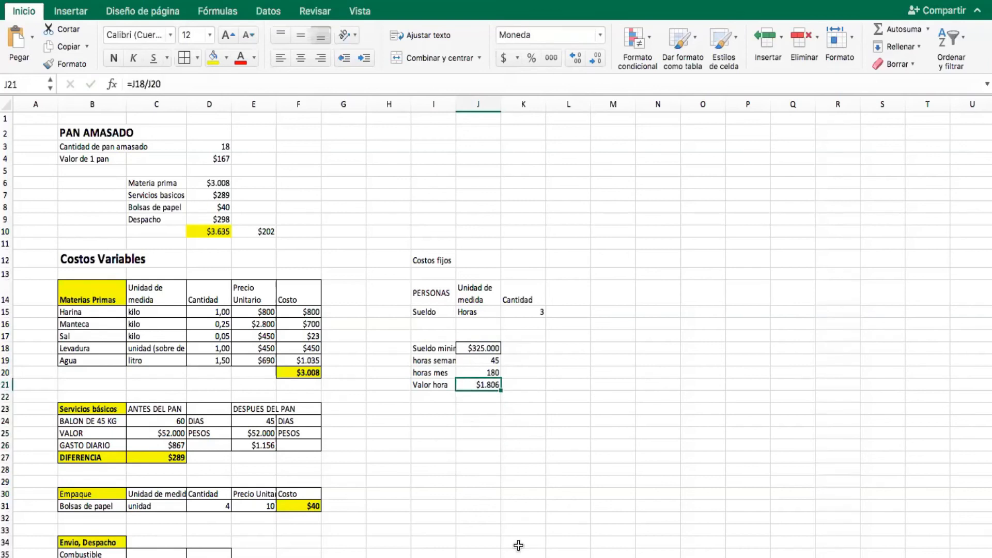
Add the column header "Valor unitario" in L14 and link L15 to the hourly wage with =J21.
{"action": "left_click", "coordinate": [575, 293]}
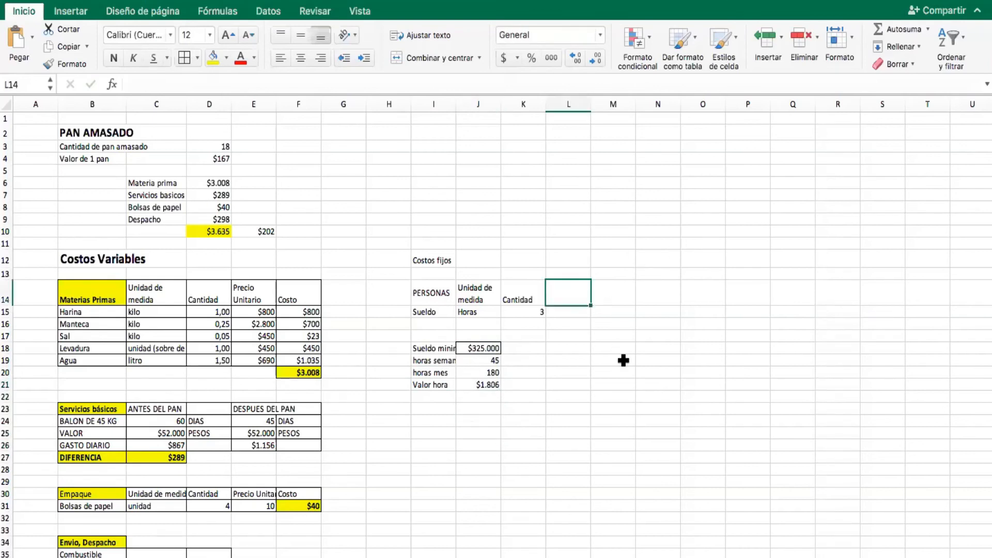
{"action": "type", "text": "Valo"}
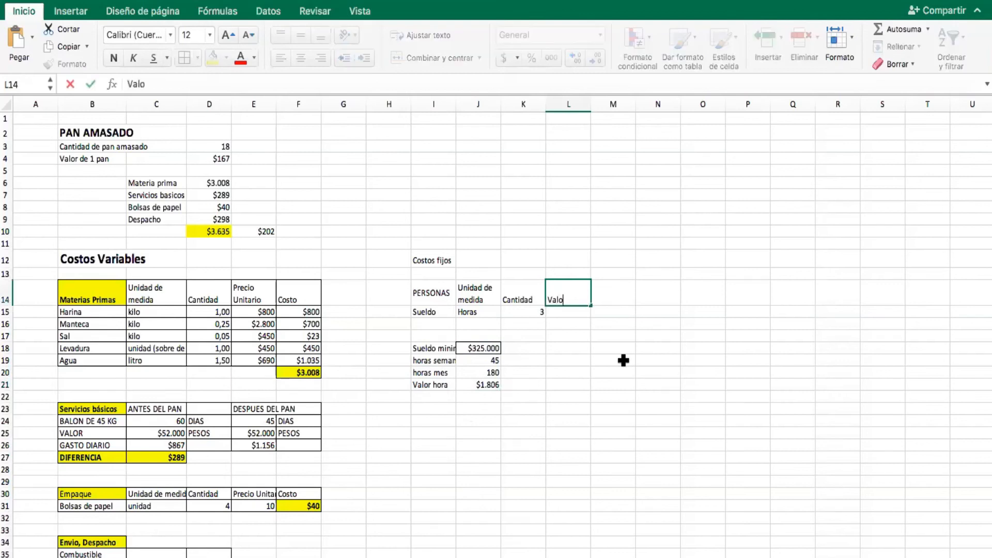
{"action": "type", "text": "r unitario"}
{"action": "key", "text": "Return"}
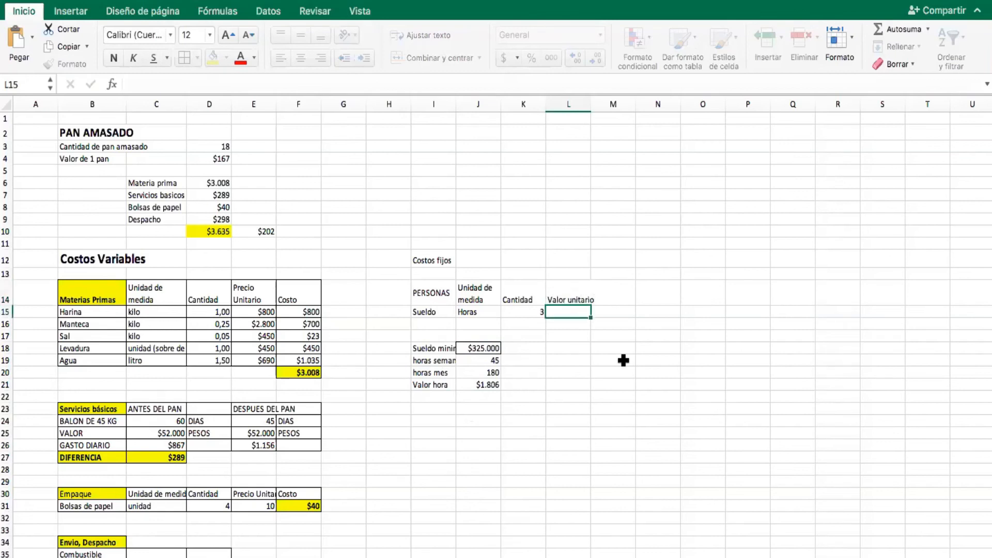
{"action": "type", "text": "="}
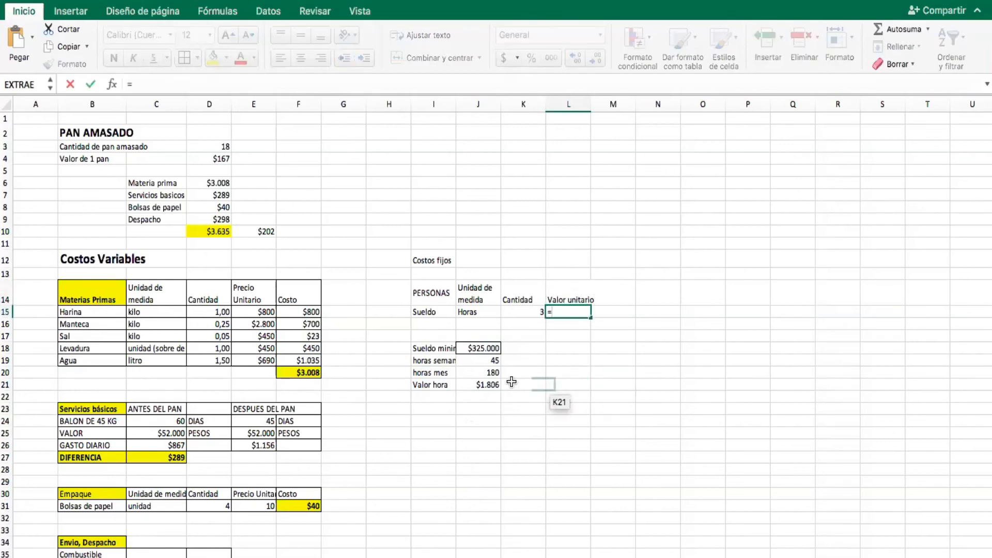
{"action": "left_click", "coordinate": [487, 385]}
{"action": "key", "text": "Return"}
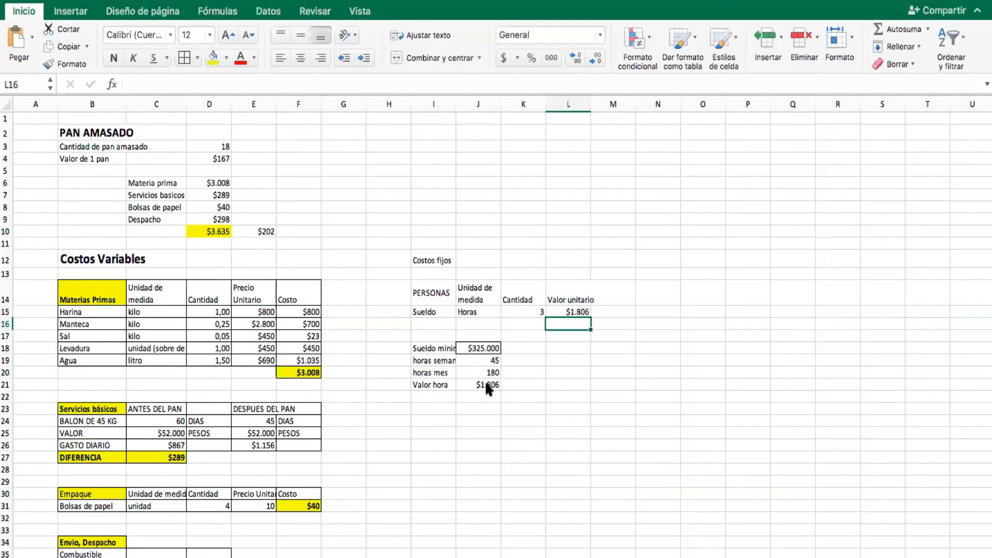
{"action": "left_click", "coordinate": [615, 292]}
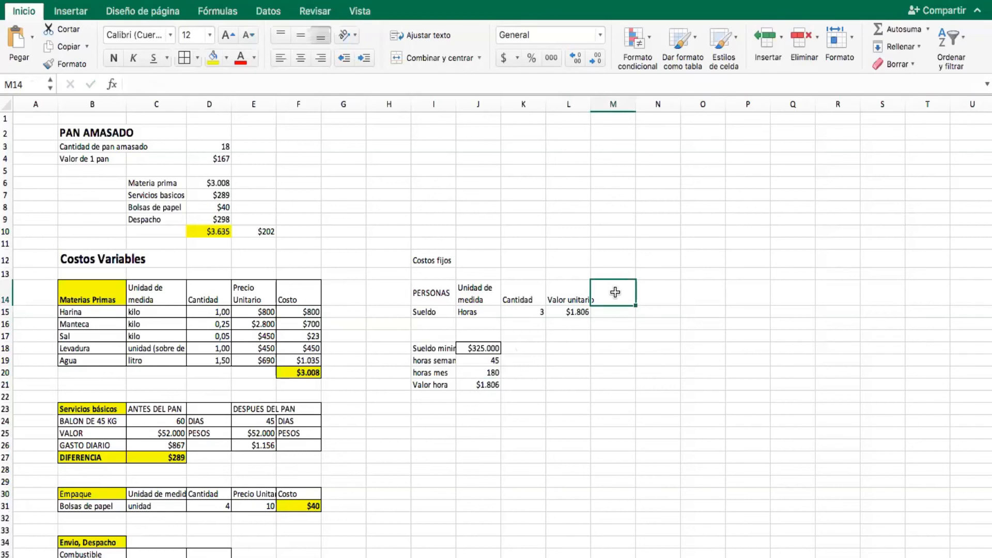
{"action": "double_click", "coordinate": [615, 293]}
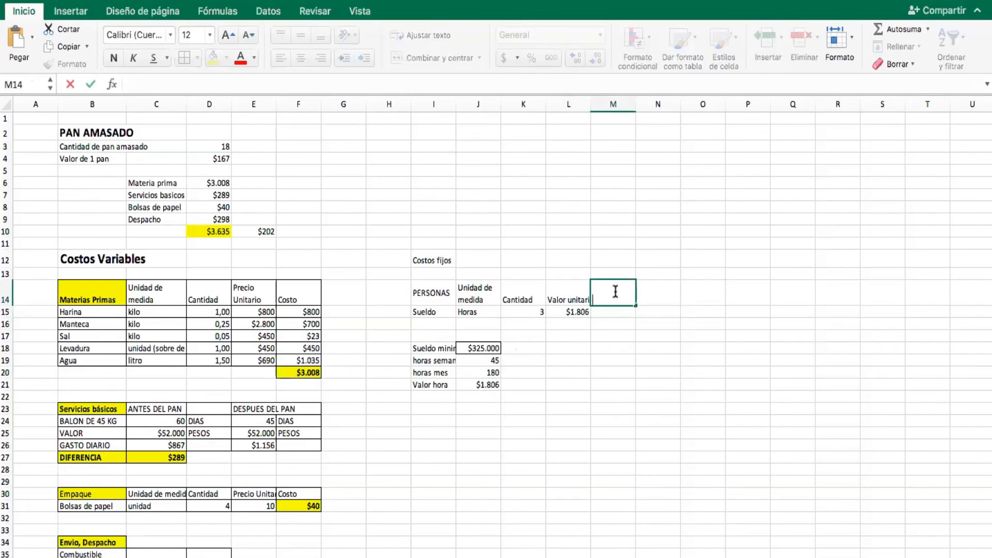
{"action": "left_click", "coordinate": [498, 489]}
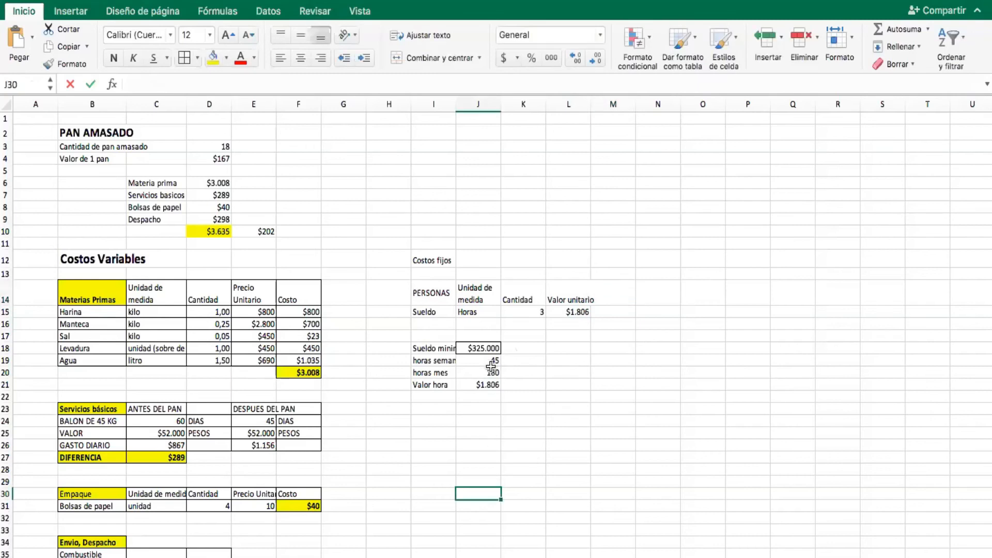
Change the minimum wage amount in J18 to 320500.
{"action": "left_click", "coordinate": [481, 342]}
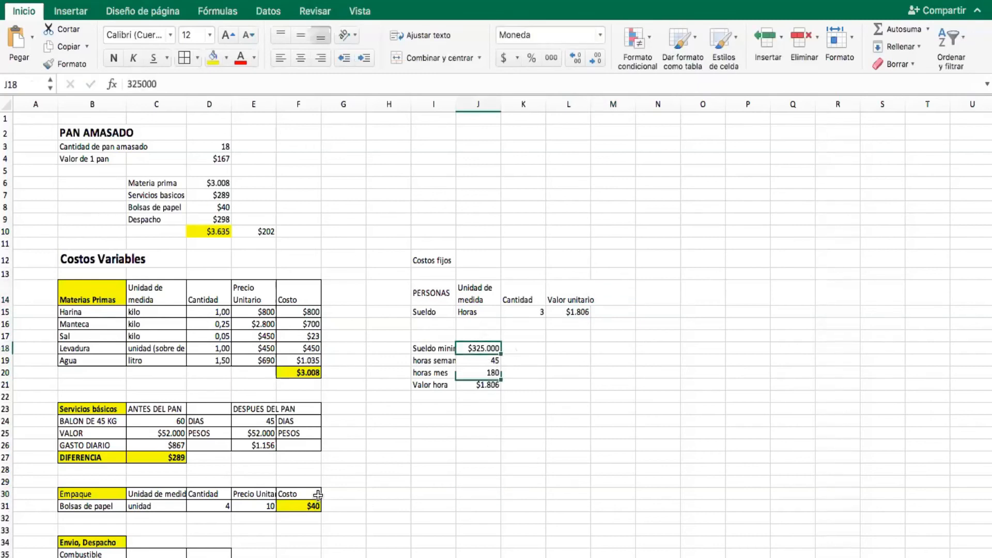
{"action": "type", "text": "320500"}
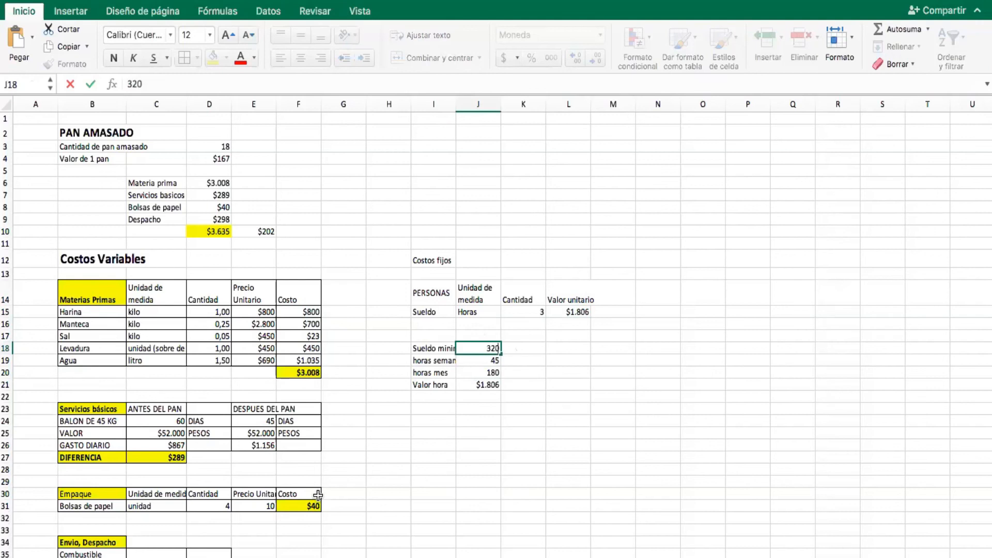
{"action": "key", "text": "Return"}
Wrap the text of the "Valor unitario" header in L14.
{"action": "left_click", "coordinate": [599, 369]}
{"action": "left_click", "coordinate": [587, 331]}
{"action": "left_click", "coordinate": [576, 309]}
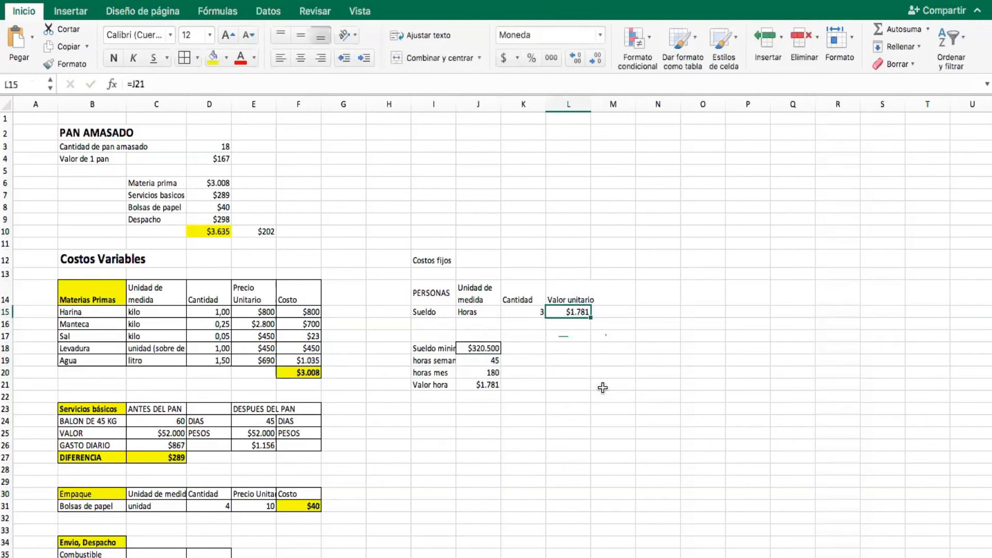
{"action": "left_click", "coordinate": [570, 290]}
{"action": "left_click", "coordinate": [420, 32]}
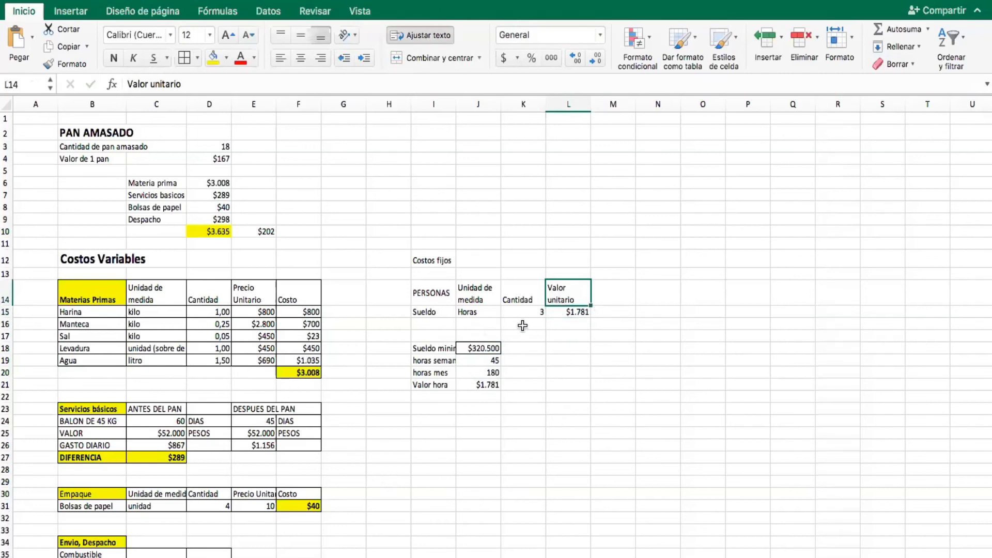
Calculate the labour cost in M15 by multiplying the unit value by the number of hours with =L15*K15.
{"action": "left_click", "coordinate": [565, 312]}
{"action": "left_click", "coordinate": [615, 314]}
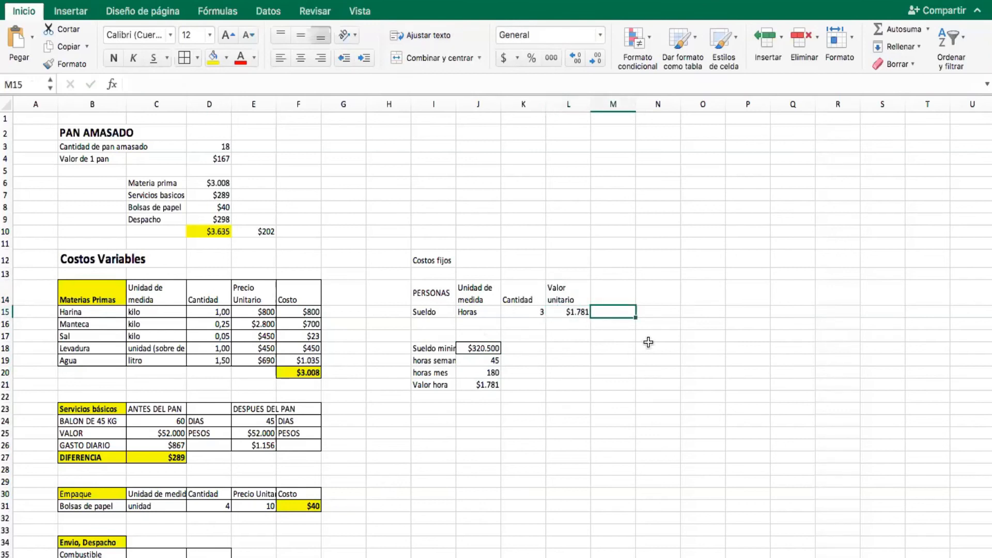
{"action": "type", "text": "="}
{"action": "left_click", "coordinate": [567, 313]}
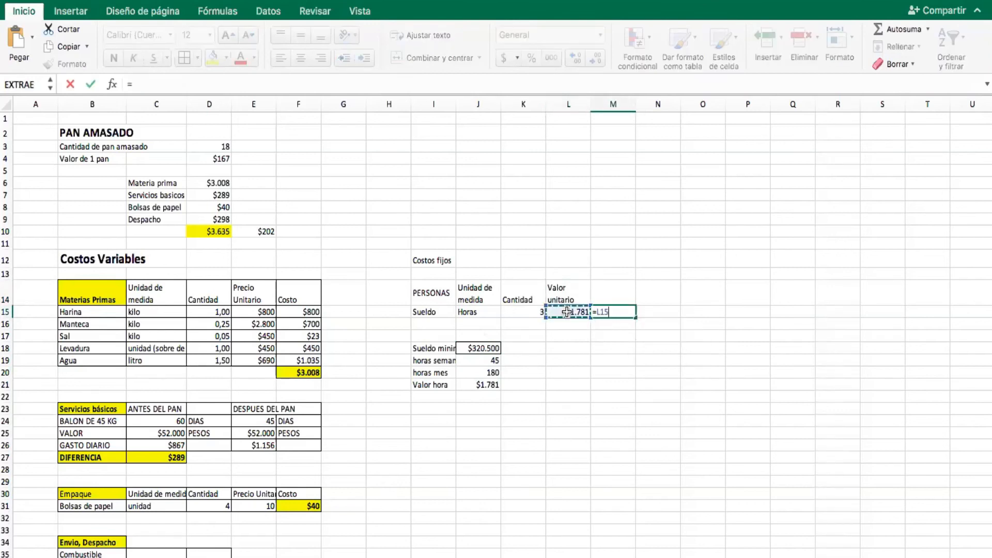
{"action": "type", "text": "*"}
{"action": "left_click", "coordinate": [521, 312]}
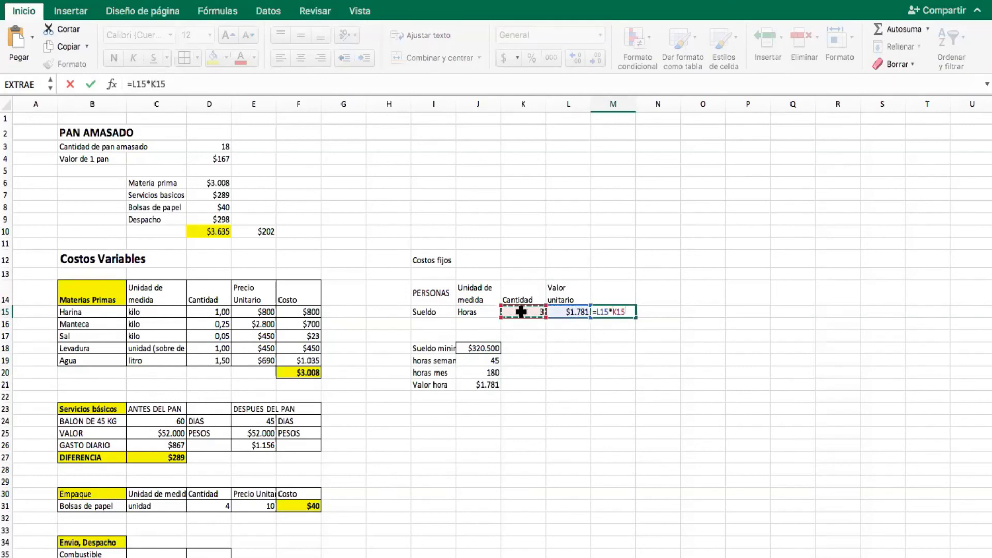
{"action": "key", "text": "BackSpace"}
{"action": "key", "text": "BackSpace"}
{"action": "key", "text": "BackSpace"}
{"action": "key", "text": "BackSpace"}
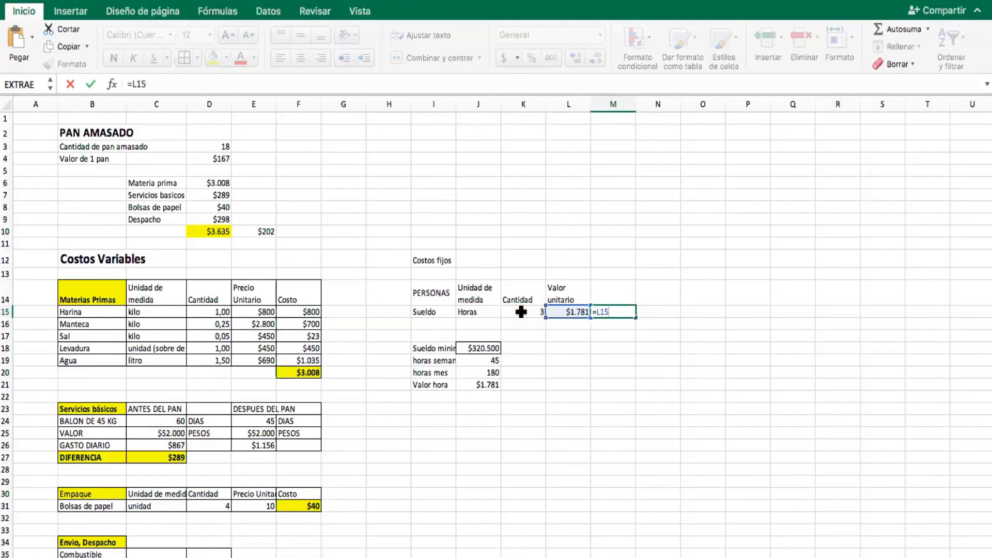
{"action": "type", "text": "*"}
{"action": "left_click", "coordinate": [523, 308]}
{"action": "key", "text": "Return"}
{"action": "left_click", "coordinate": [603, 357]}
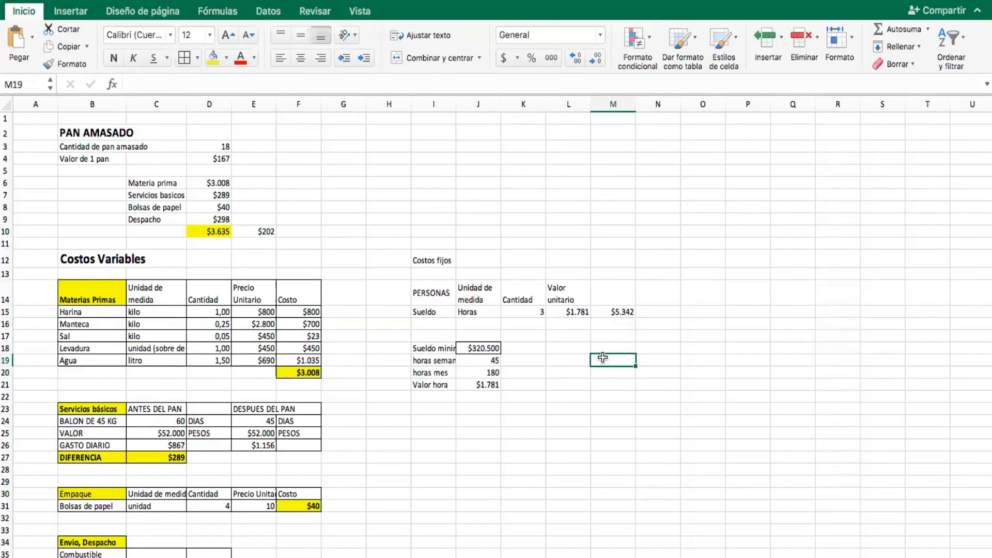
Insert two blank rows above the Costos Variables title in row 12.
{"action": "left_click", "coordinate": [385, 243]}
{"action": "left_click", "coordinate": [8, 253]}
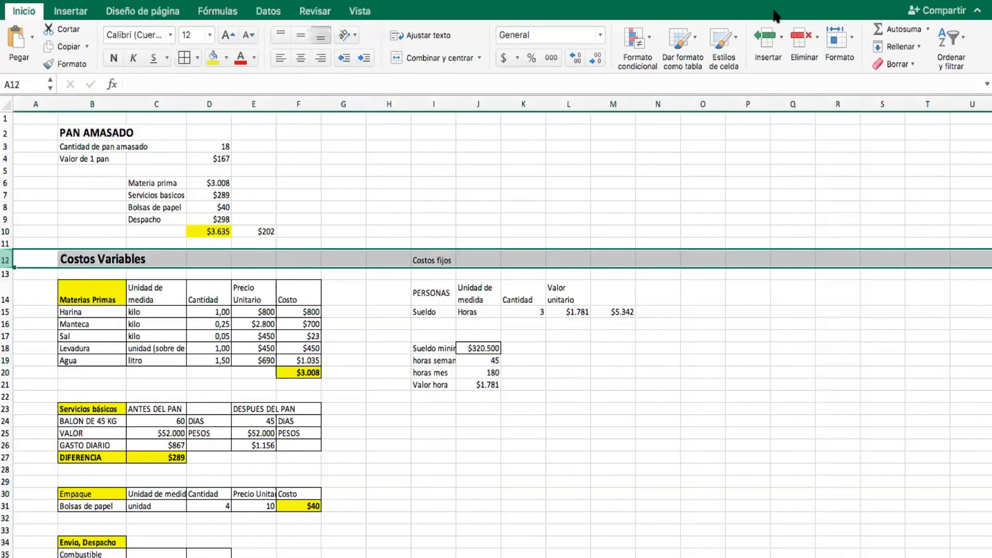
{"action": "left_click", "coordinate": [769, 39]}
{"action": "left_click", "coordinate": [768, 39]}
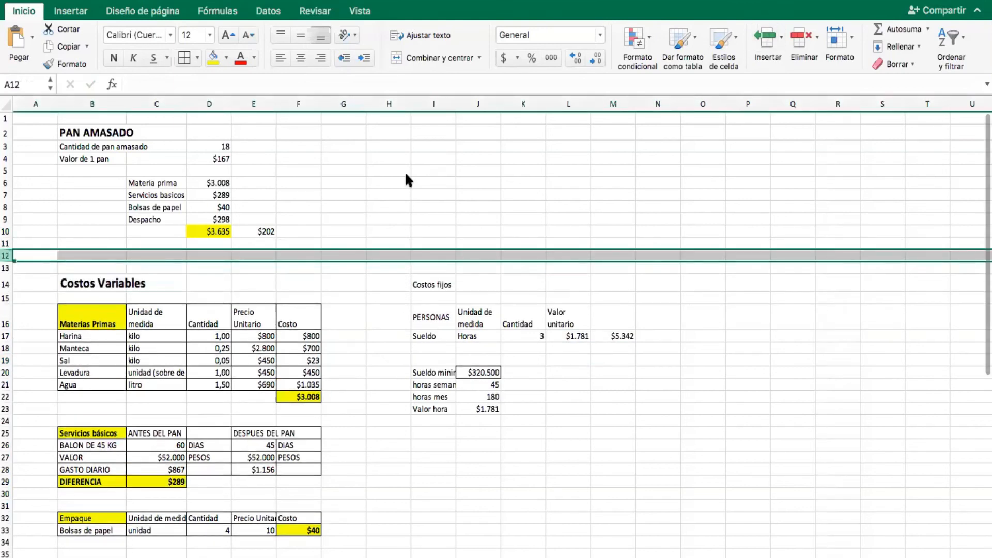
Enter the heading "COSTOS VARIABLES" in C5 above the cost summary list and make it bold.
{"action": "left_click", "coordinate": [208, 231]}
{"action": "left_click", "coordinate": [209, 244]}
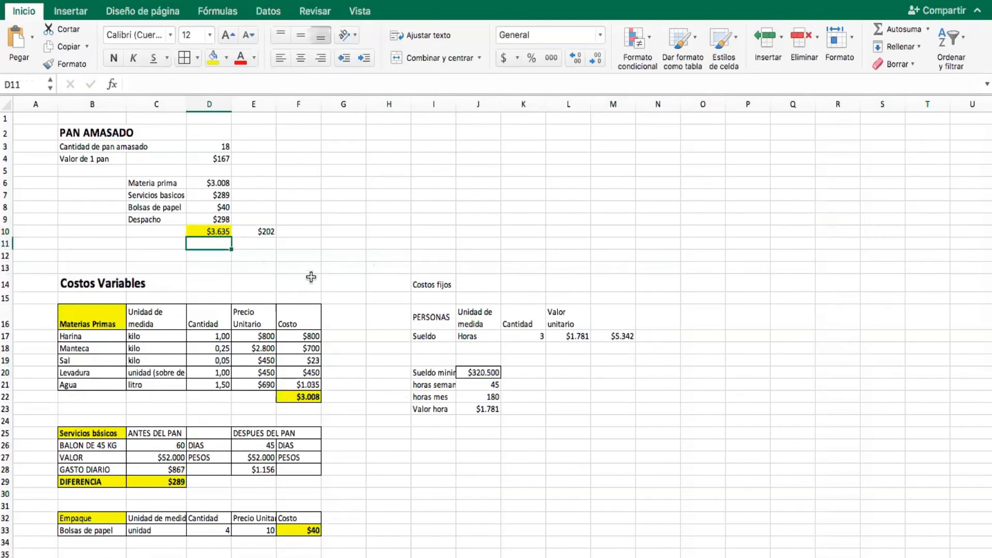
{"action": "left_click", "coordinate": [156, 254]}
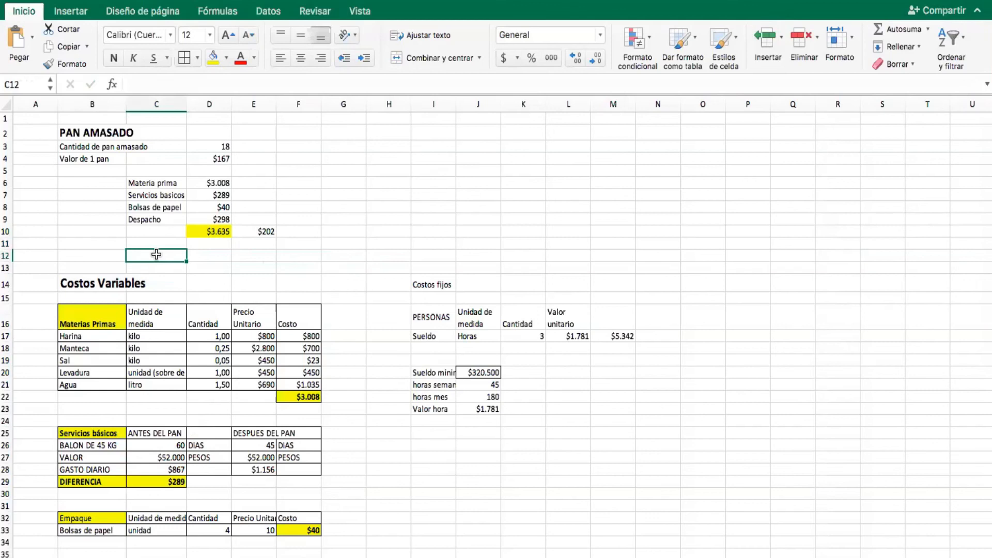
{"action": "left_click", "coordinate": [333, 173]}
{"action": "left_click", "coordinate": [171, 164]}
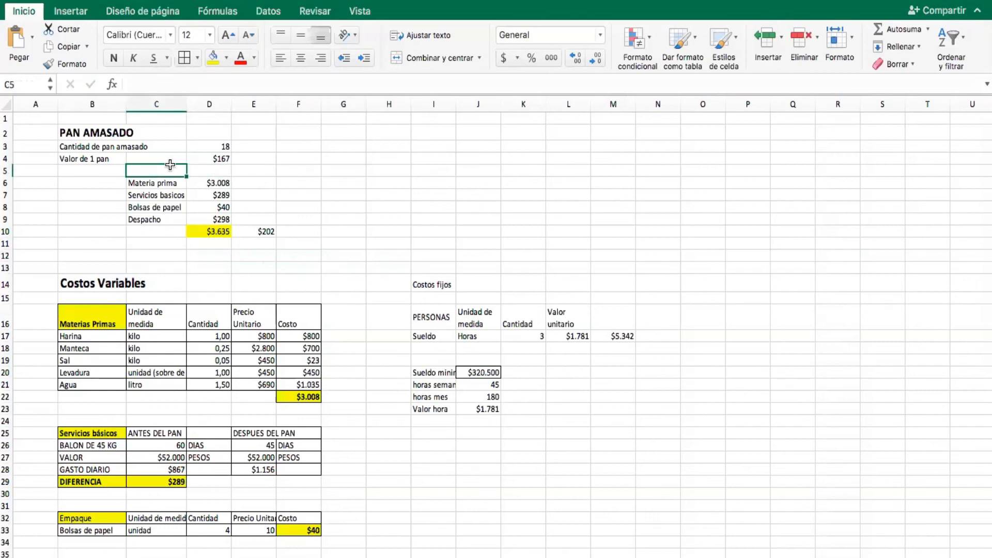
{"action": "type", "text": "costo"}
{"action": "key", "text": "BackSpace"}
{"action": "key", "text": "BackSpace"}
{"action": "key", "text": "BackSpace"}
{"action": "key", "text": "BackSpace"}
{"action": "key", "text": "BackSpace"}
{"action": "type", "text": "C"}
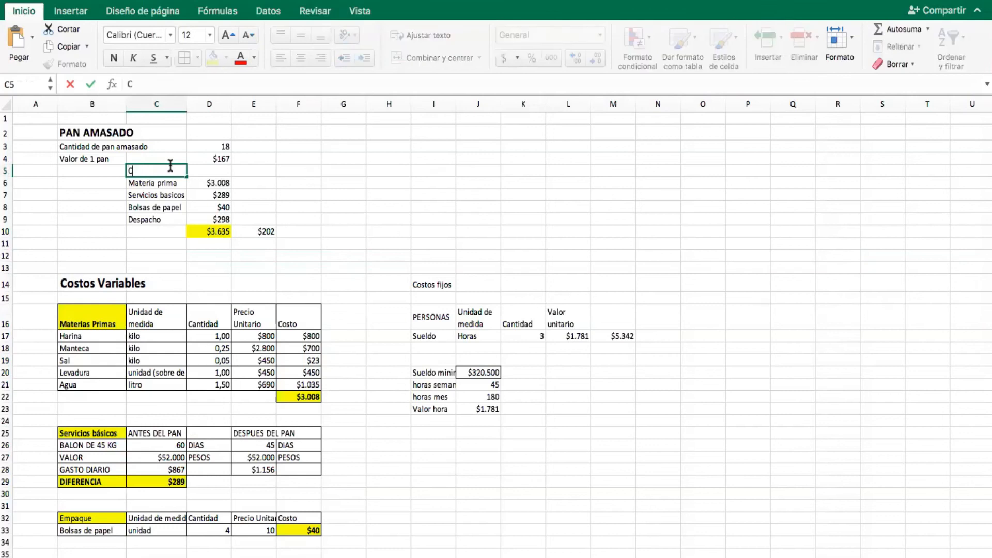
{"action": "type", "text": "OSTOS VARIABLES"}
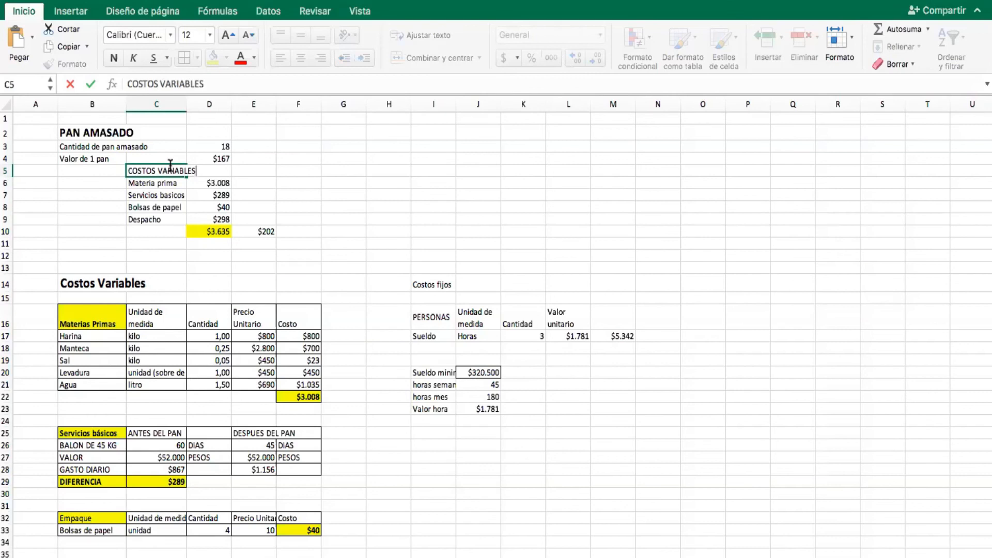
{"action": "key", "text": "Return"}
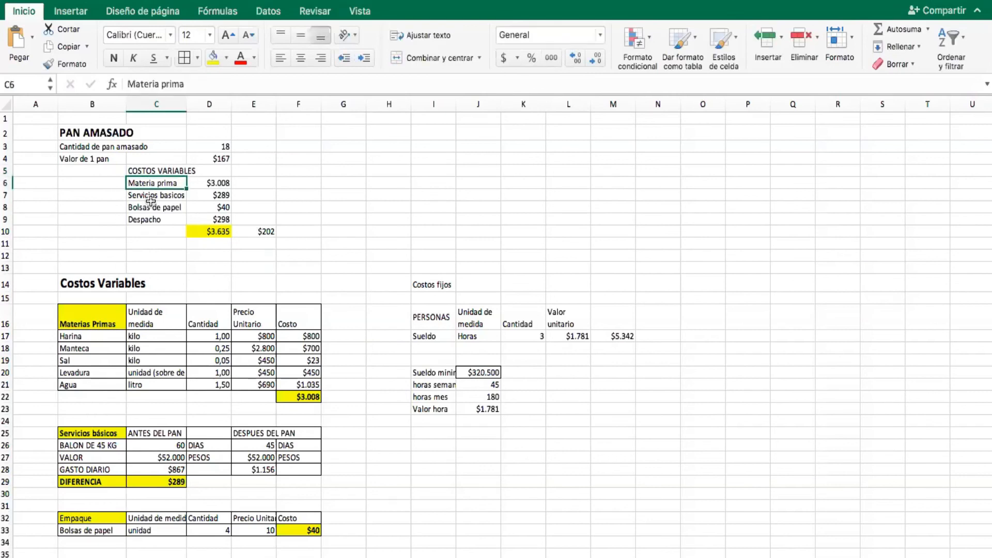
{"action": "left_click", "coordinate": [137, 170]}
{"action": "left_click", "coordinate": [119, 59]}
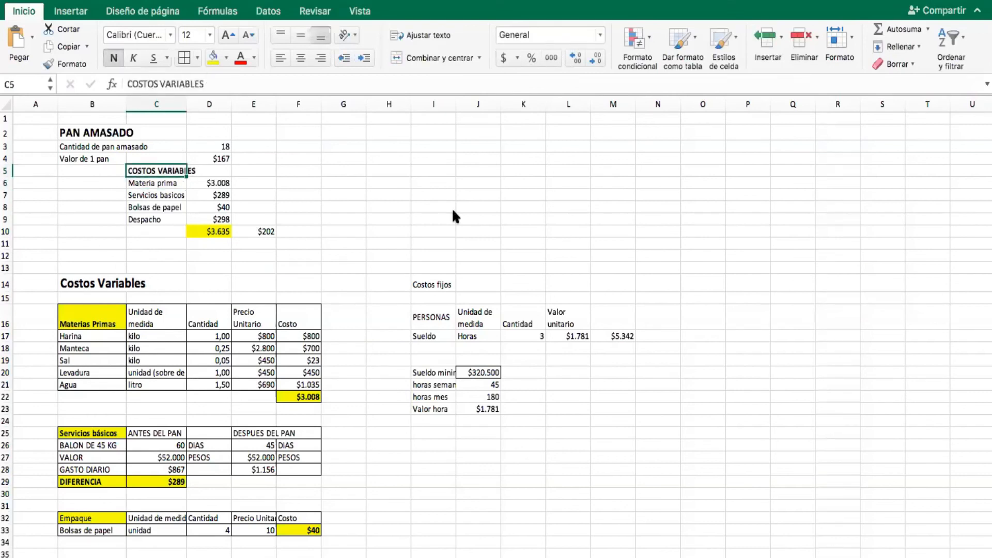
Review the minimum wage, monthly hours, hourly value and labour cost cells in the fixed costs section.
{"action": "left_click", "coordinate": [537, 217]}
{"action": "left_click", "coordinate": [527, 427]}
{"action": "left_click", "coordinate": [622, 344]}
{"action": "left_click", "coordinate": [600, 453]}
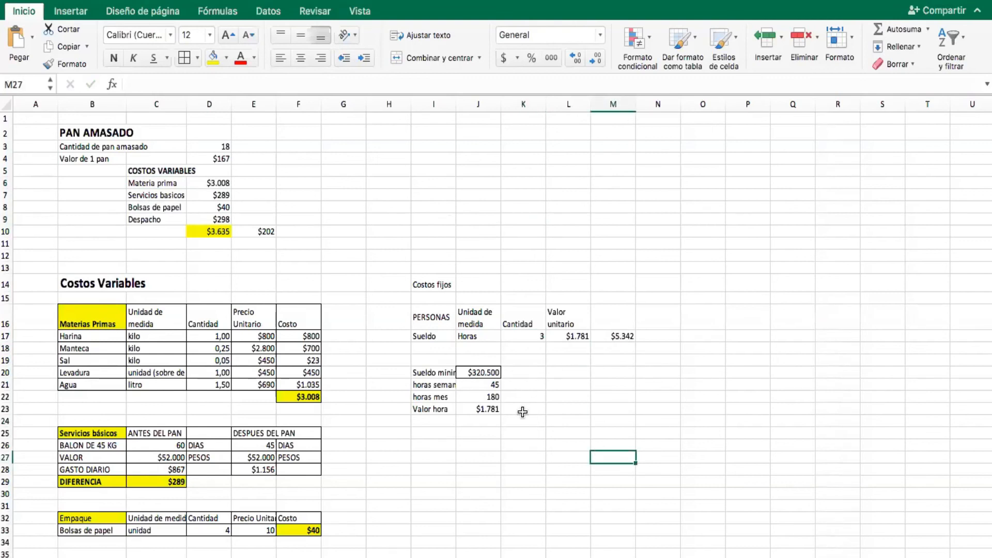
{"action": "left_click", "coordinate": [424, 372]}
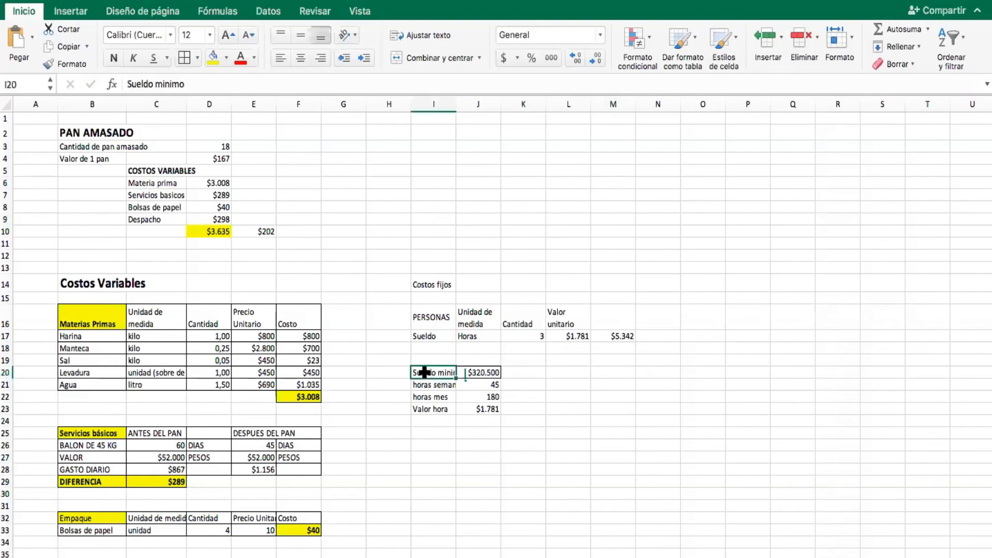
{"action": "key", "text": "Right"}
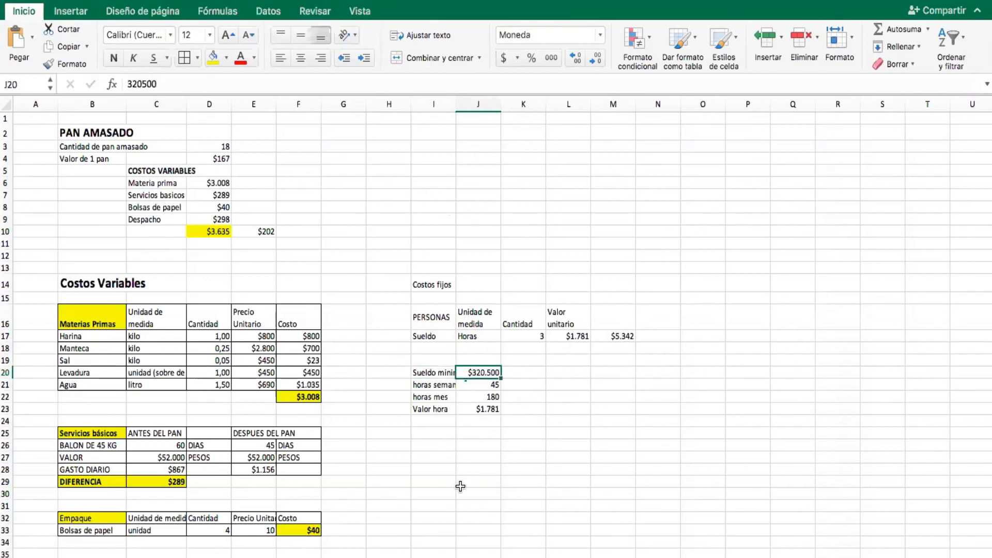
{"action": "key", "text": "Down"}
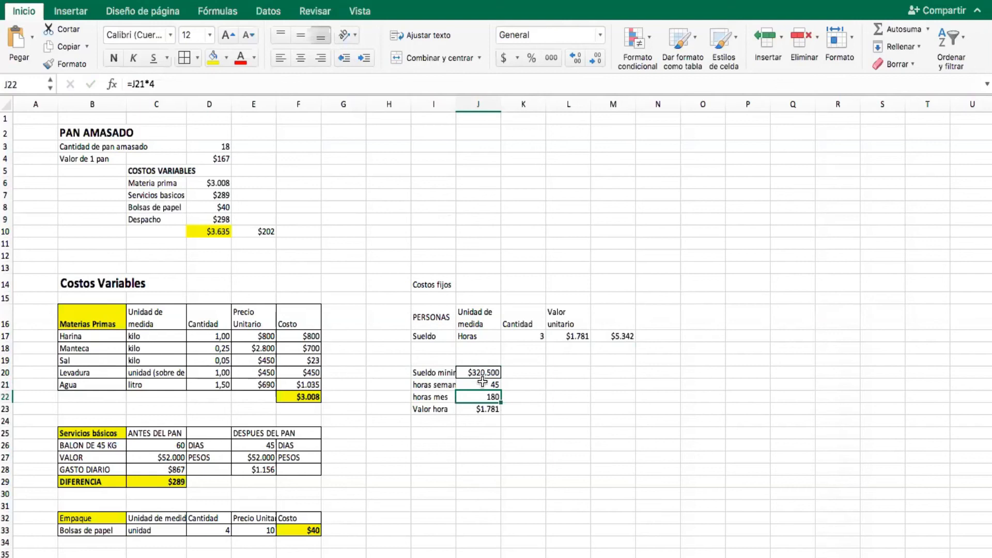
{"action": "left_click", "coordinate": [518, 460]}
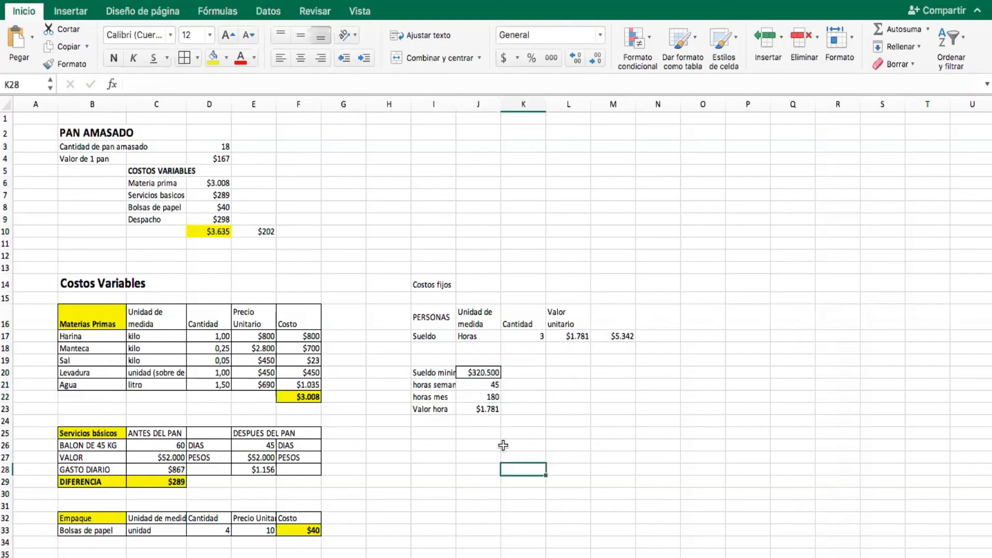
{"action": "left_click", "coordinate": [486, 410]}
{"action": "left_click", "coordinate": [439, 409]}
{"action": "left_click", "coordinate": [486, 371]}
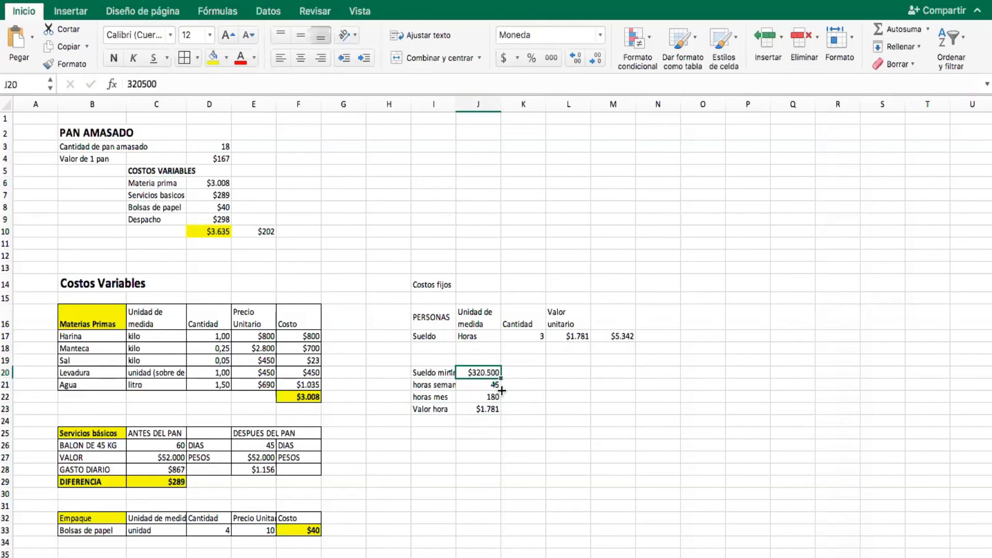
{"action": "left_click", "coordinate": [481, 396]}
{"action": "left_click", "coordinate": [478, 411]}
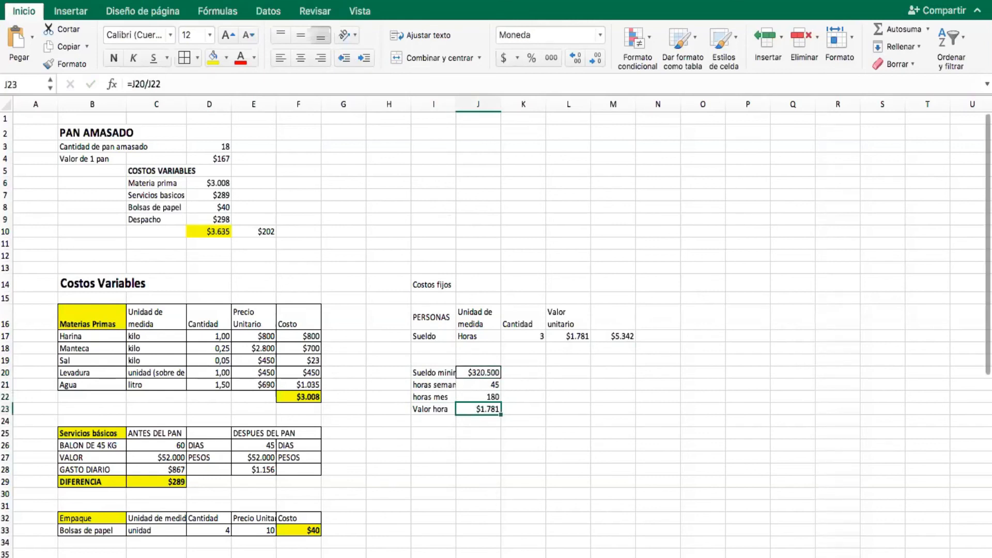
{"action": "left_click", "coordinate": [573, 336]}
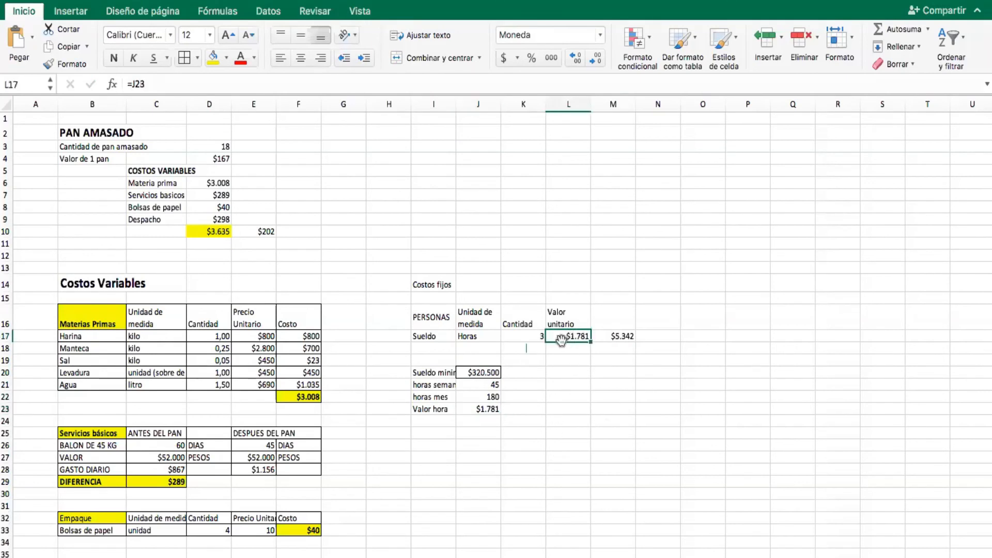
{"action": "left_click", "coordinate": [523, 337]}
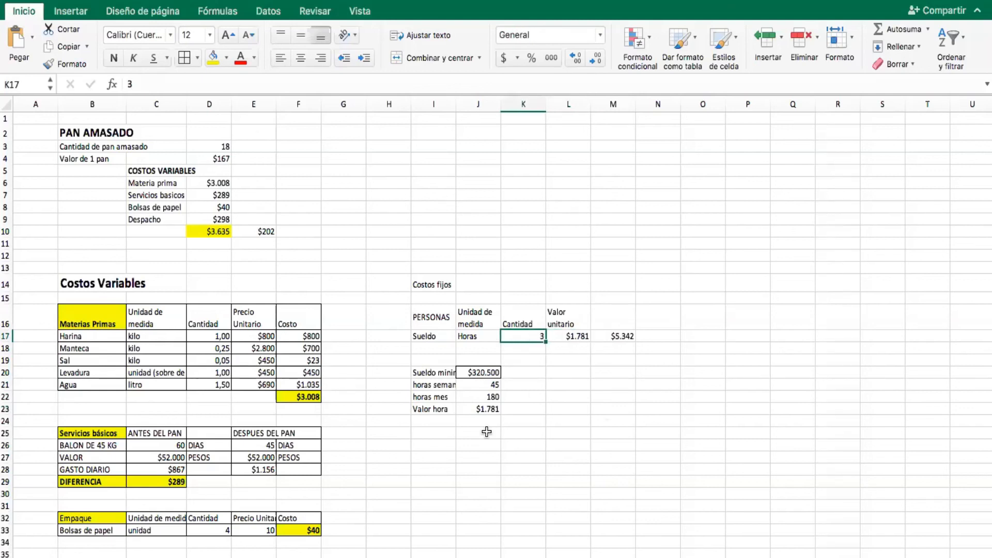
{"action": "left_click", "coordinate": [558, 407]}
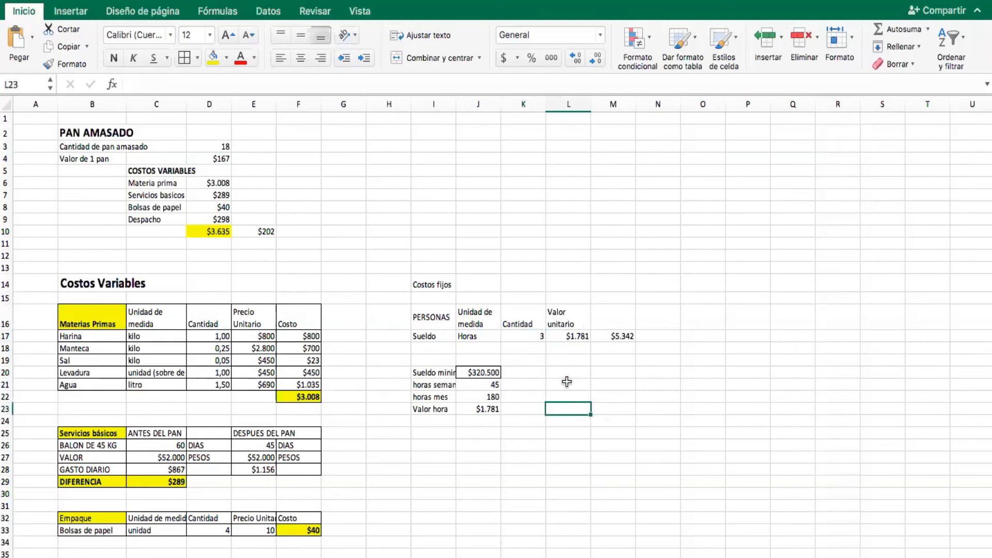
{"action": "left_click", "coordinate": [616, 351]}
{"action": "left_click", "coordinate": [619, 333]}
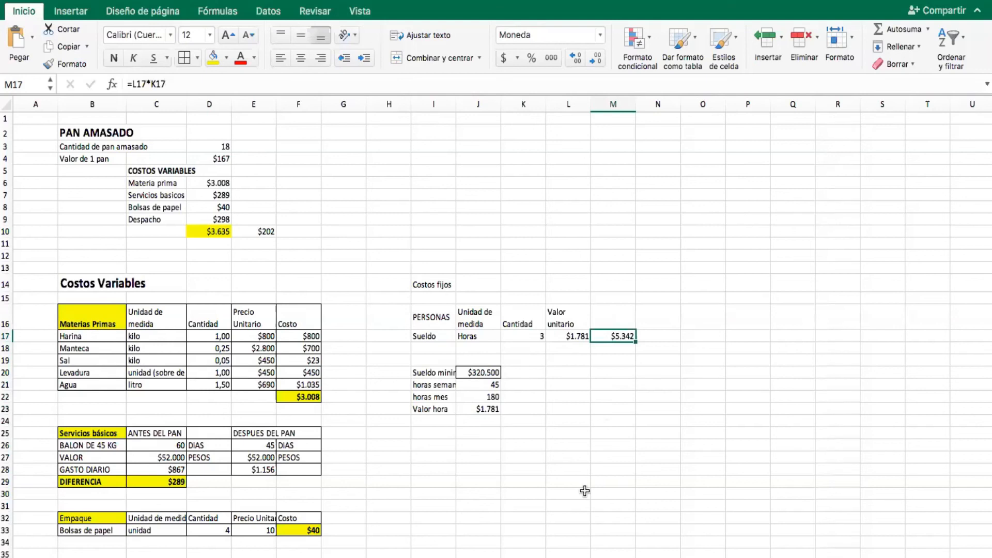
Enter the heading "COSTOS VARIABLES" in G5 and the label "Sueldo" beneath it in G6.
{"action": "left_click", "coordinate": [333, 172]}
{"action": "type", "text": "C"}
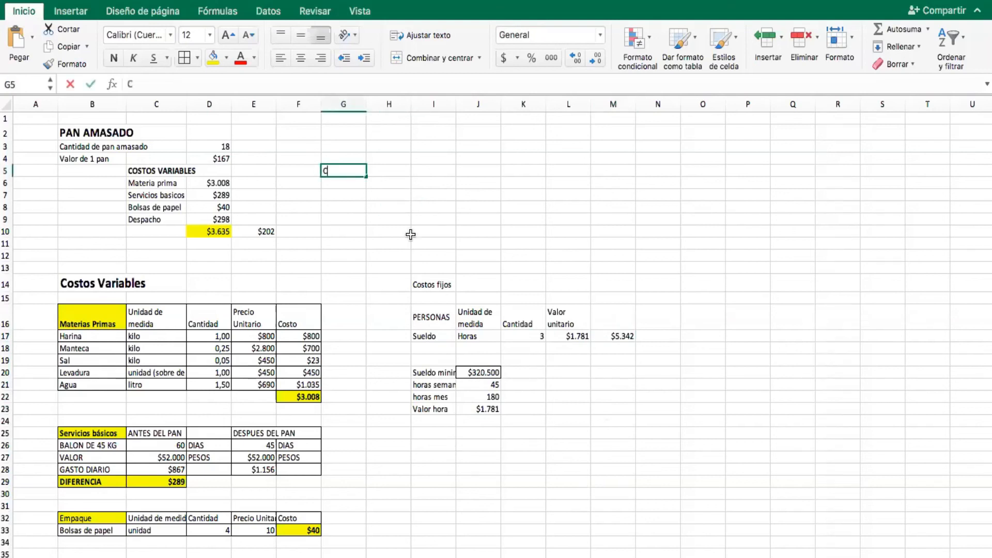
{"action": "type", "text": "OSTOS VARIABLES"}
{"action": "key", "text": "Return"}
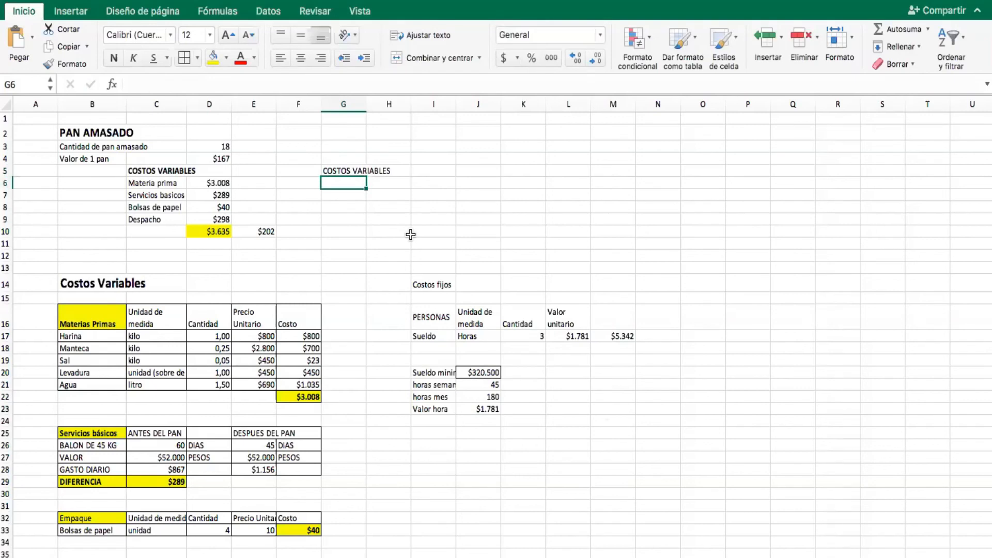
{"action": "type", "text": "Sueldo"}
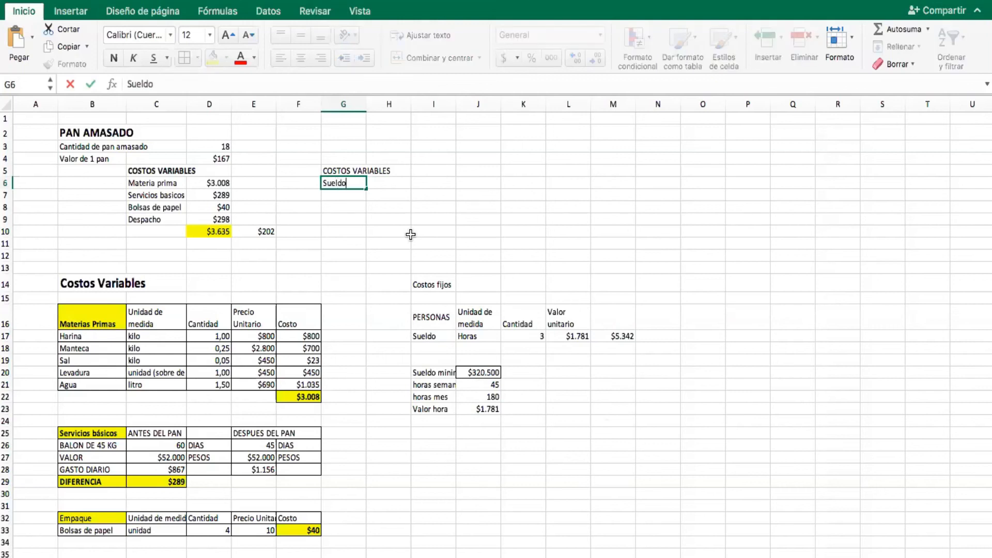
Correct the heading in G5 to "COSTOS FIJOS".
{"action": "left_click", "coordinate": [336, 170]}
{"action": "left_click_drag", "start_coordinate": [161, 83], "coordinate": [251, 89]}
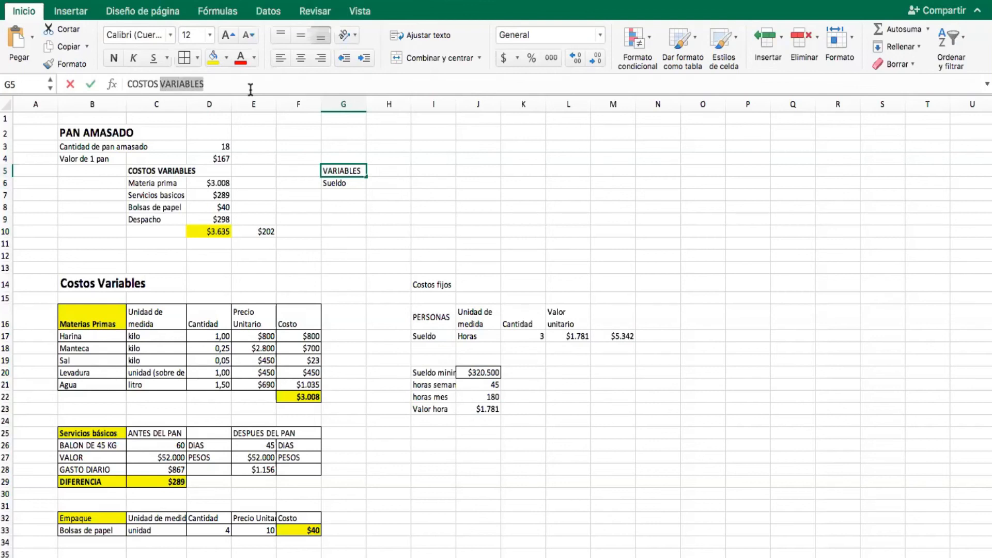
{"action": "type", "text": "FIJOS"}
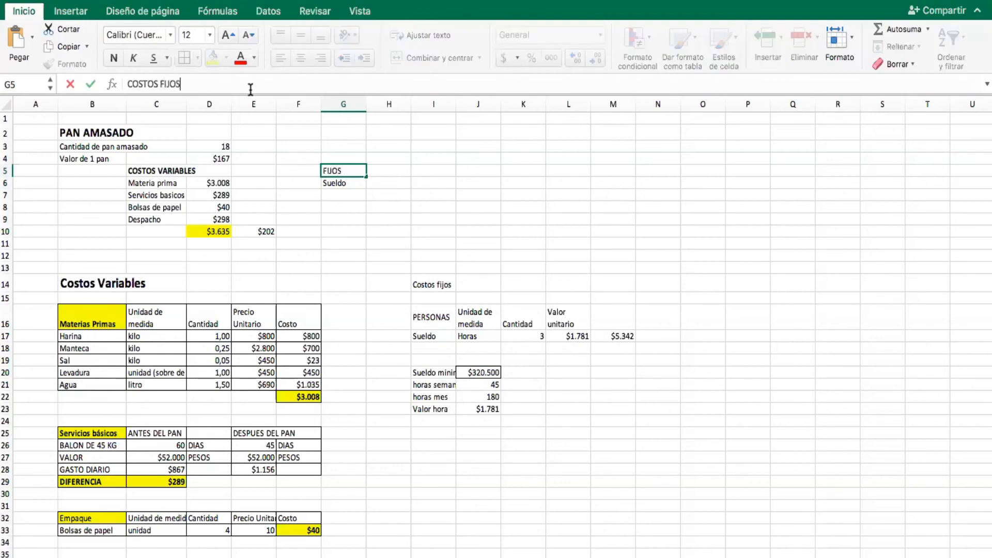
{"action": "key", "text": "Return"}
Link H6, beside the Sueldo label in the summary, to the labour cost with =M17.
{"action": "key", "text": "Right"}
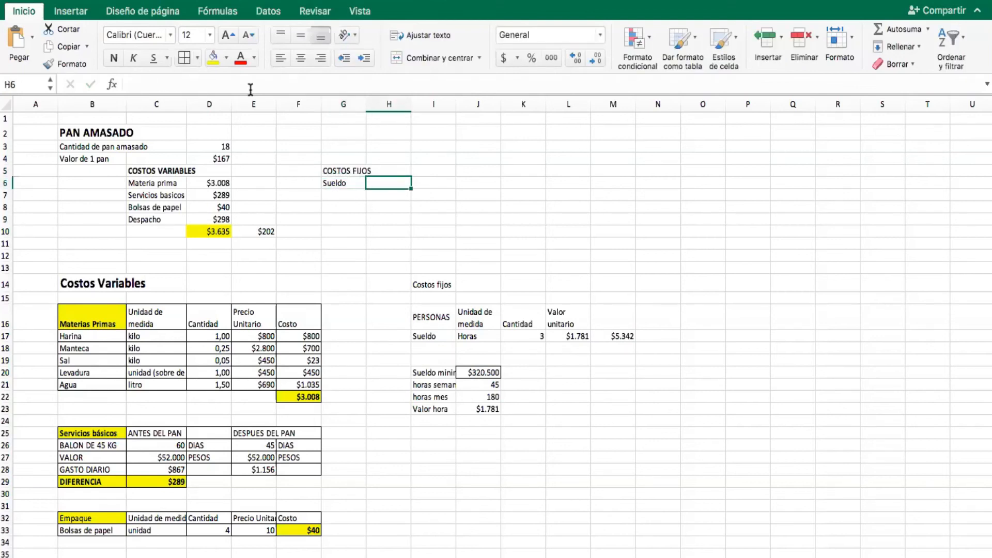
{"action": "type", "text": "="}
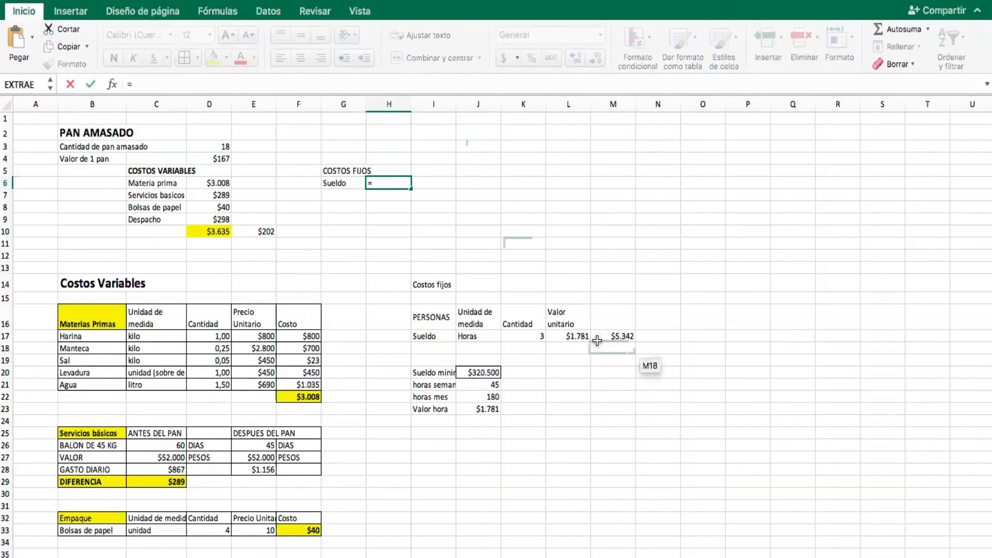
{"action": "left_click", "coordinate": [600, 334]}
{"action": "key", "text": "Return"}
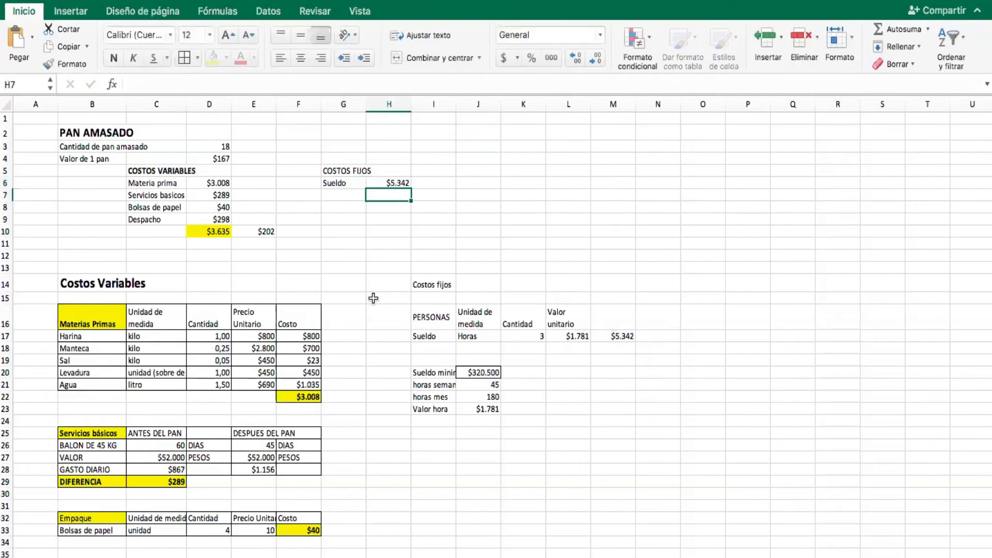
{"action": "left_click", "coordinate": [343, 201]}
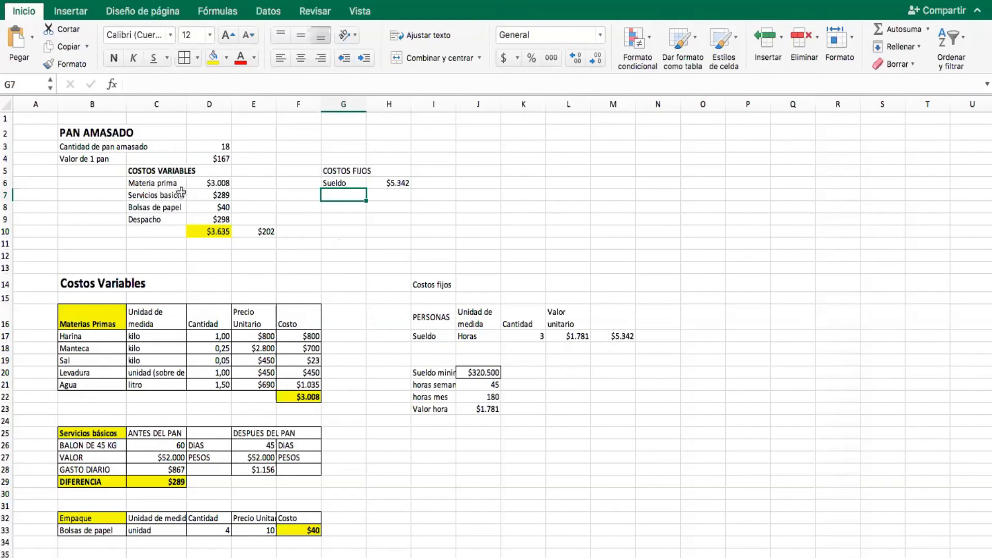
{"action": "left_click", "coordinate": [326, 223]}
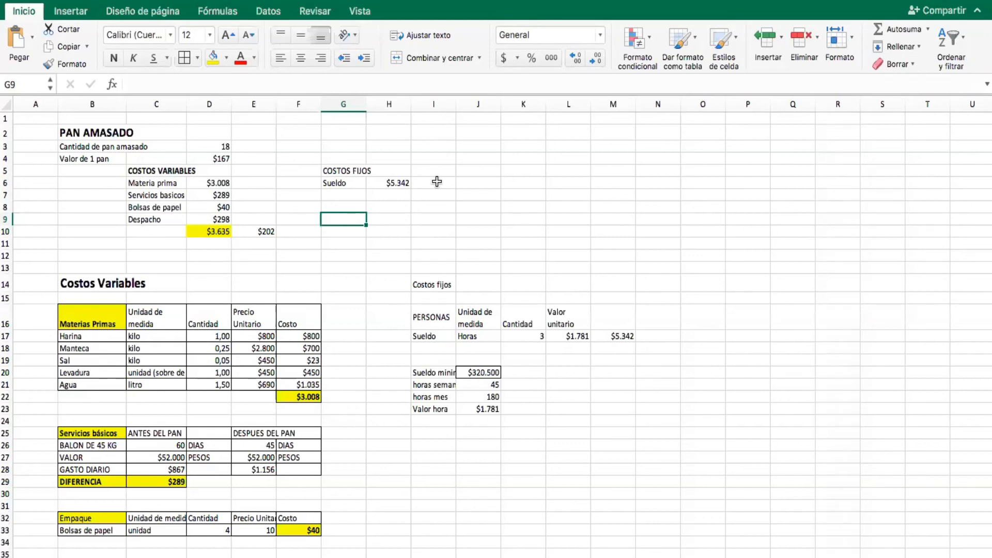
Highlight the Sueldo amount in H6 of the fixed costs summary with a yellow fill.
{"action": "left_click", "coordinate": [423, 228]}
{"action": "left_click", "coordinate": [382, 191]}
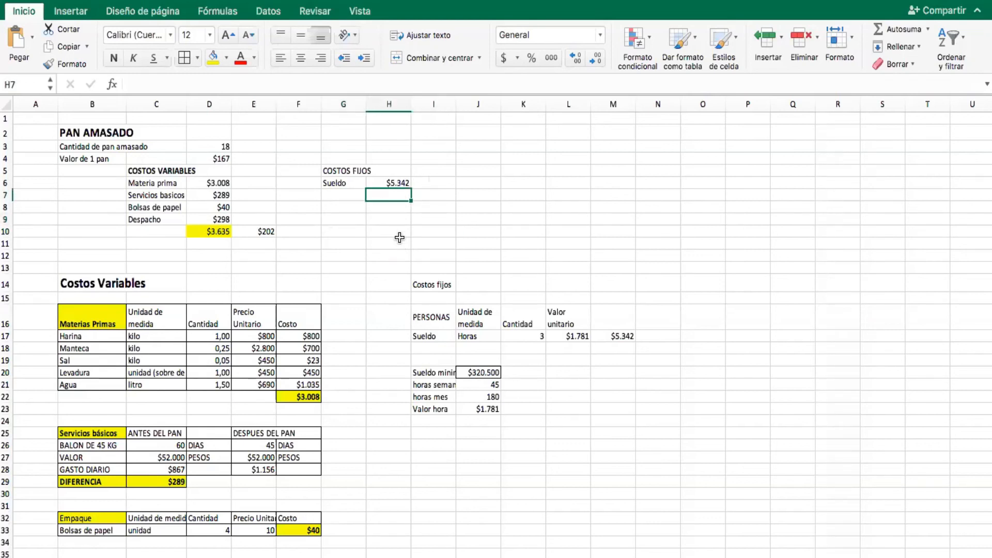
{"action": "left_click", "coordinate": [387, 183]}
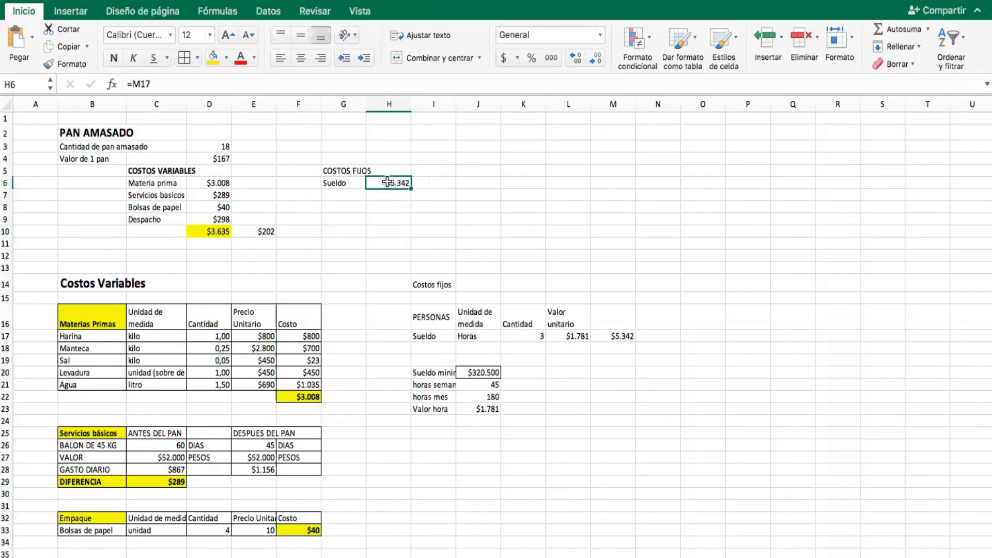
{"action": "left_click", "coordinate": [214, 57]}
{"action": "left_click", "coordinate": [388, 232]}
{"action": "left_click", "coordinate": [217, 231]}
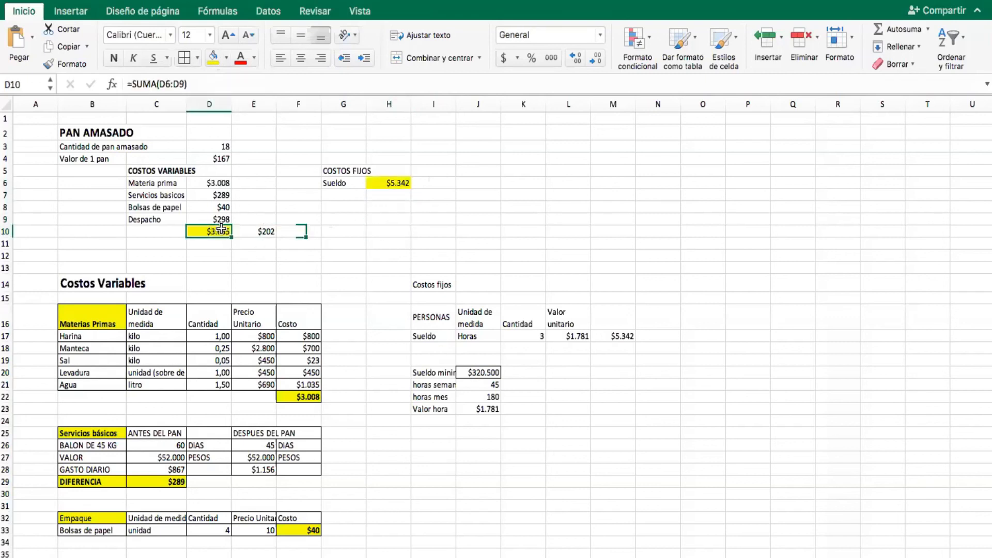
{"action": "left_click", "coordinate": [387, 183]}
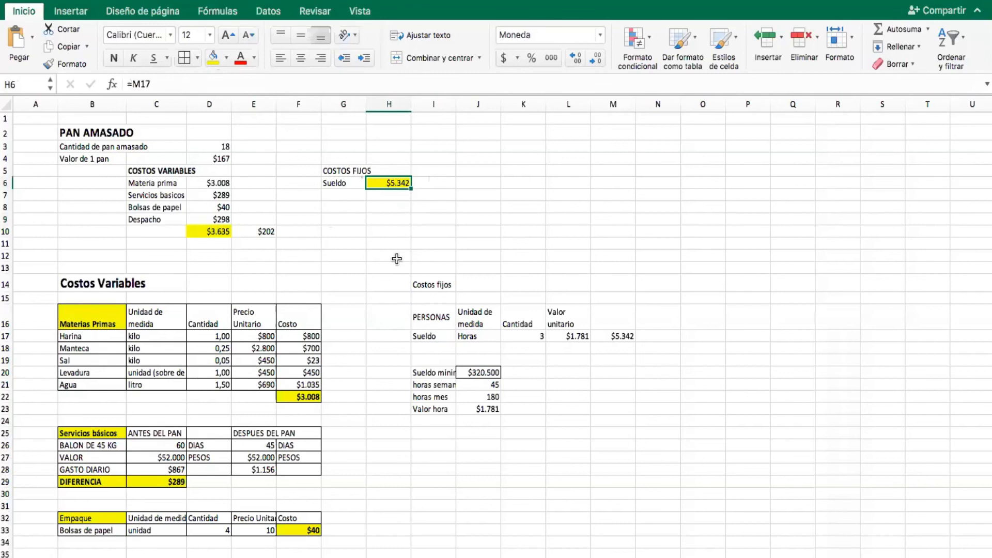
Add the variable cost total and the Sueldo amount in H10 with the formula =D10+H6.
{"action": "left_click", "coordinate": [387, 233]}
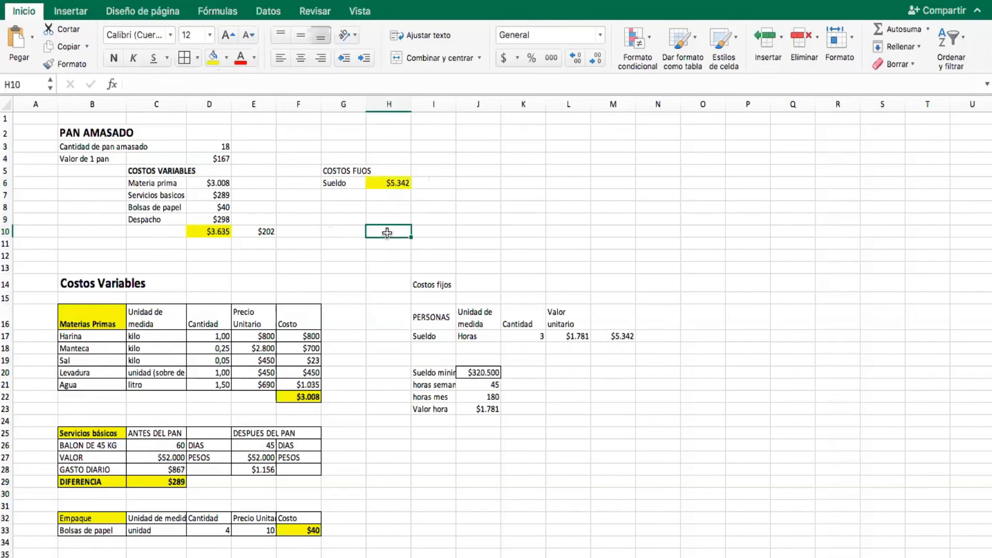
{"action": "type", "text": "="}
{"action": "left_click", "coordinate": [207, 231]}
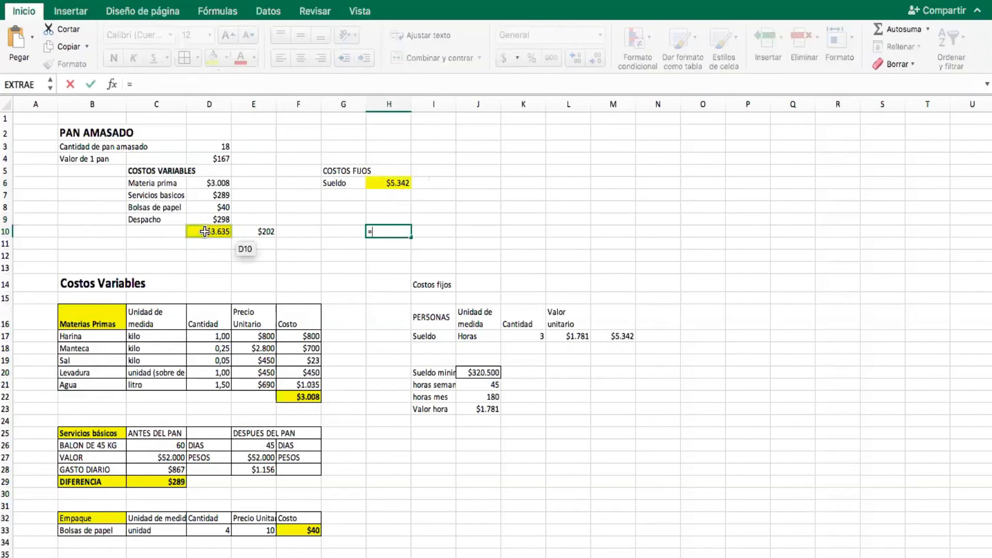
{"action": "type", "text": "+"}
{"action": "left_click", "coordinate": [388, 182]}
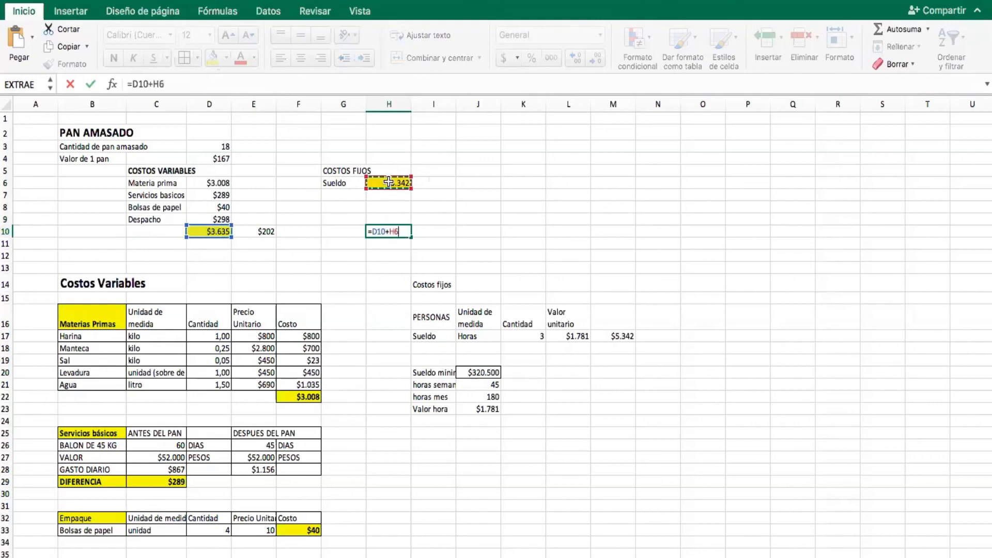
{"action": "key", "text": "Return"}
Label the combined cost by entering "costo real" in G10.
{"action": "left_click", "coordinate": [348, 230]}
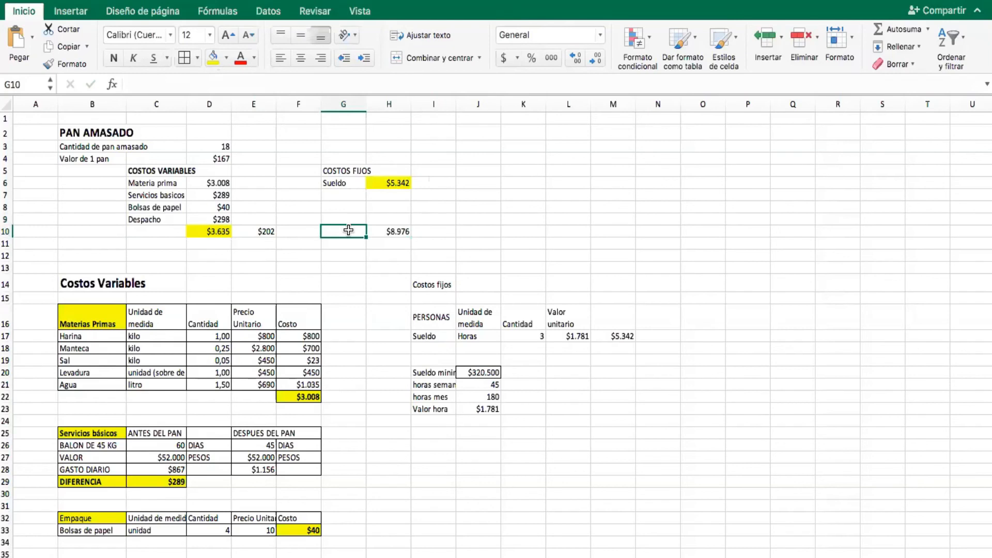
{"action": "type", "text": "costor"}
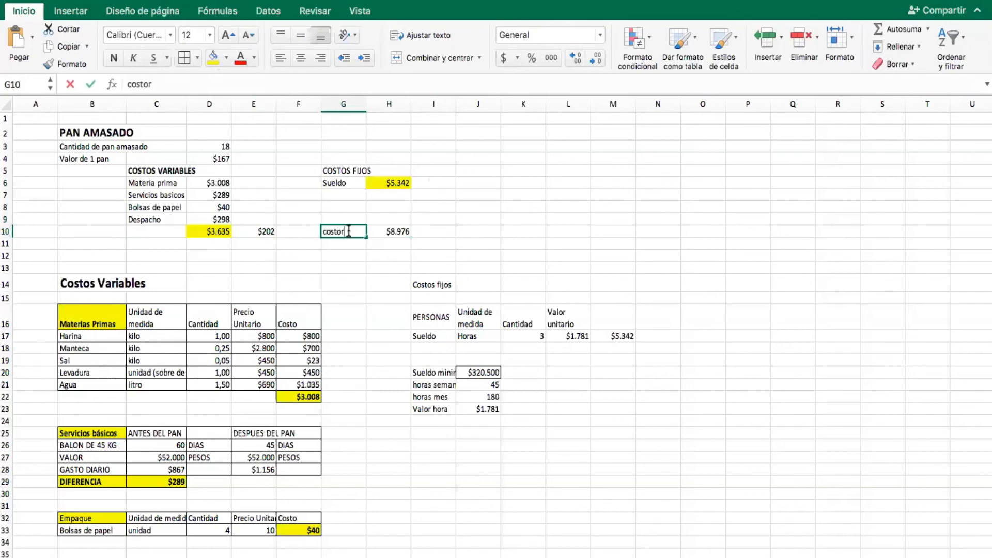
{"action": "key", "text": "BackSpace"}
{"action": "type", "text": "real"}
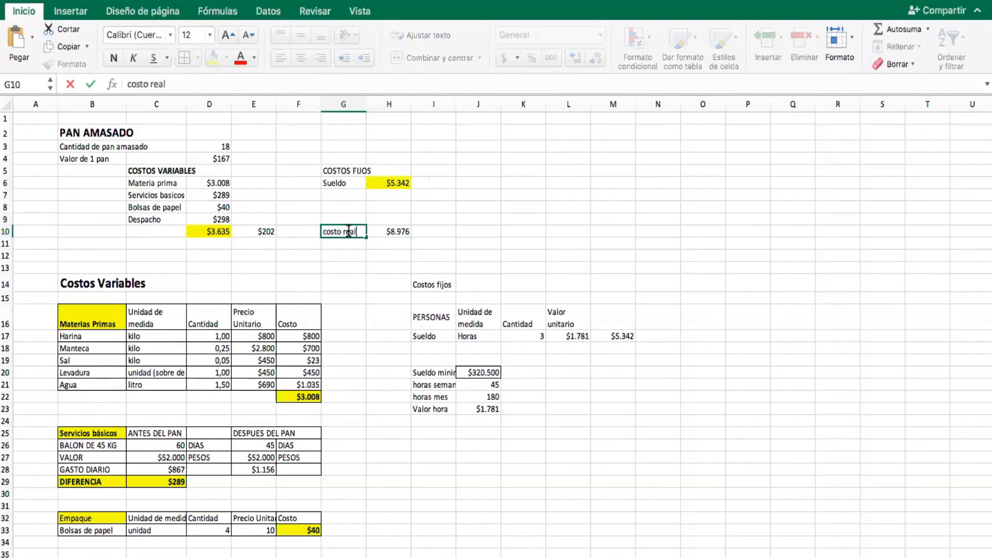
{"action": "key", "text": "Tab"}
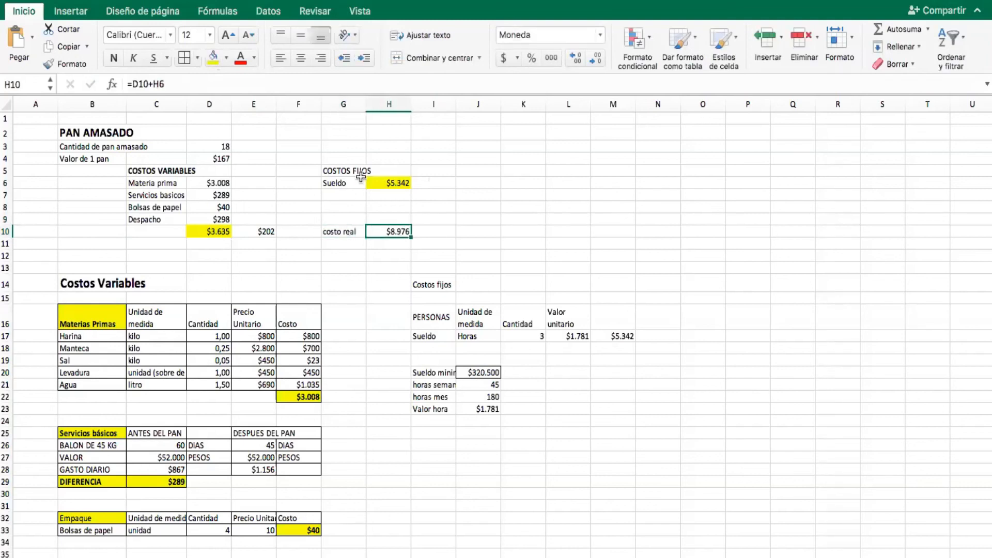
Calculate the real cost per bread in H11 with the formula =H10/D3.
{"action": "left_click", "coordinate": [373, 245]}
{"action": "type", "text": "="}
{"action": "left_click", "coordinate": [389, 227]}
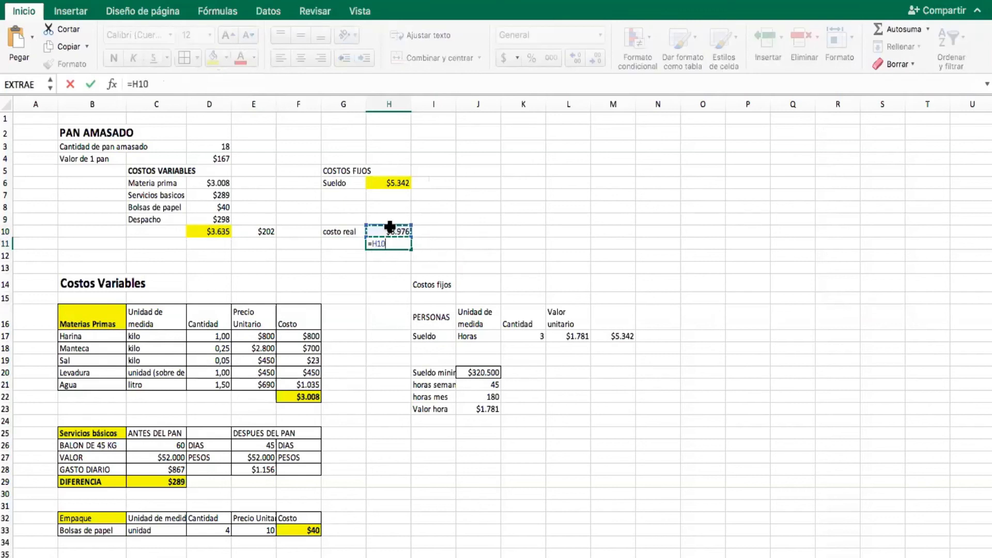
{"action": "type", "text": "/"}
{"action": "left_click", "coordinate": [217, 147]}
{"action": "key", "text": "Return"}
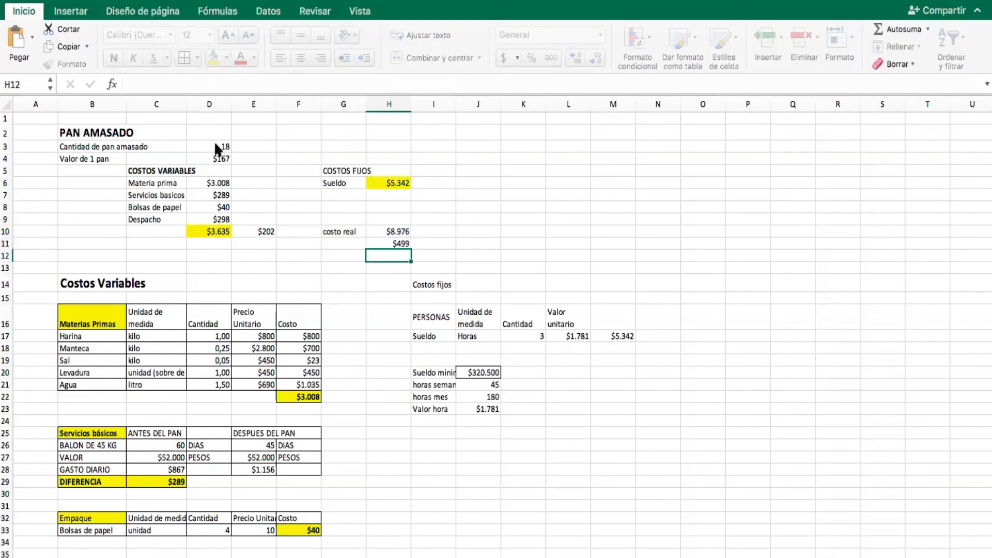
Highlight the real cost per bread in H11 with a yellow fill.
{"action": "left_click", "coordinate": [388, 245]}
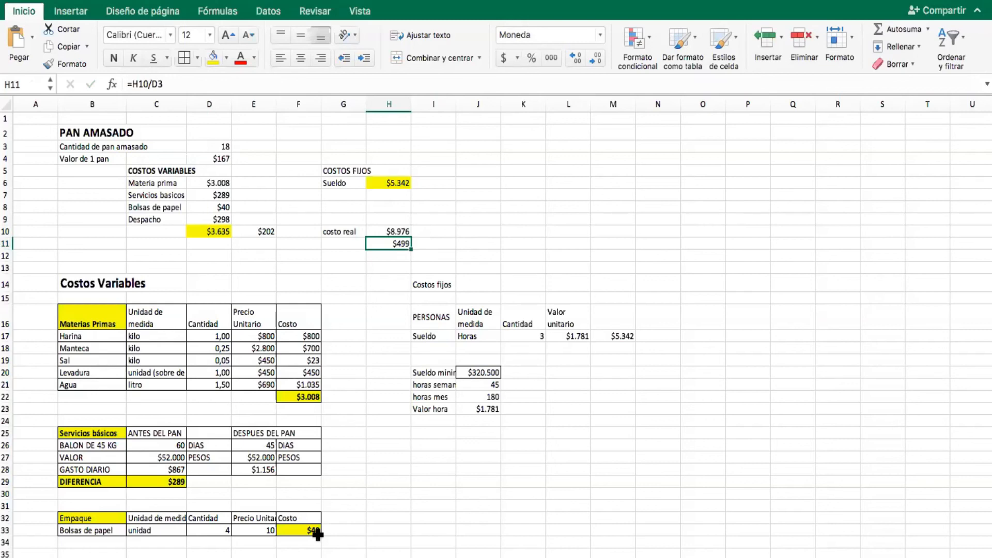
{"action": "left_click", "coordinate": [213, 58]}
{"action": "left_click", "coordinate": [388, 517]}
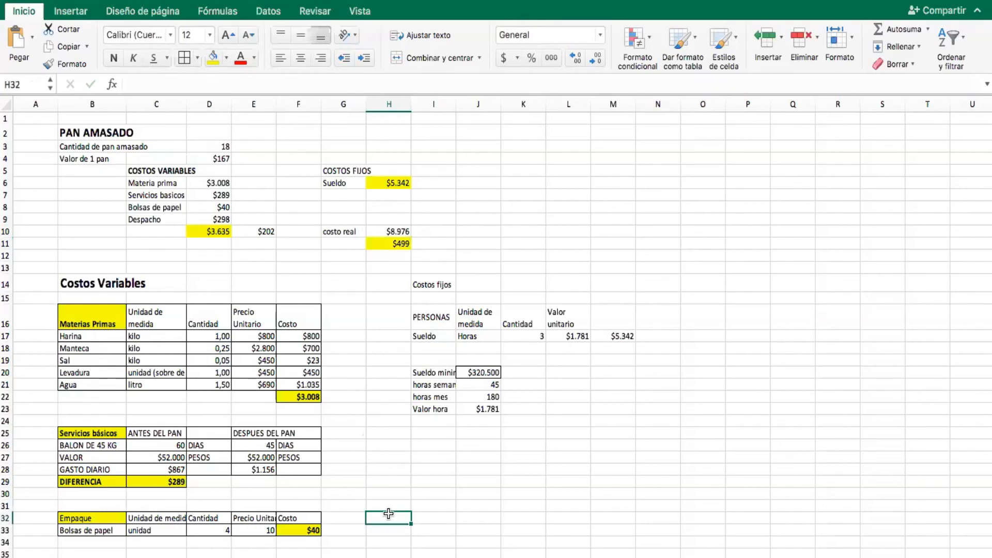
Set the gas cylinder's duration under DESPUES DEL PAN in E26 to 55 days.
{"action": "scroll", "coordinate": [389, 513], "scroll_direction": "down", "scroll_amount": 3}
{"action": "scroll", "coordinate": [389, 513], "scroll_direction": "down", "scroll_amount": 2}
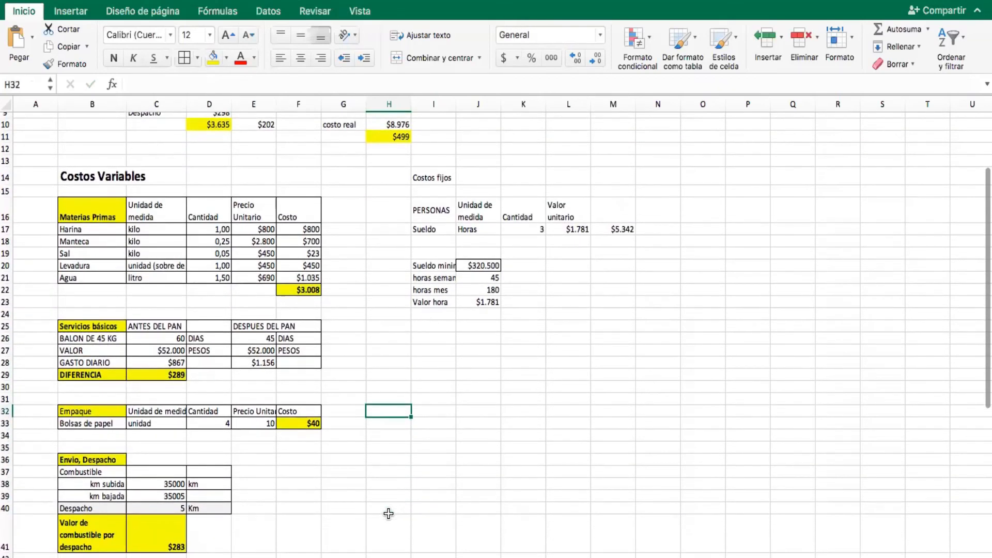
{"action": "left_click", "coordinate": [248, 339]}
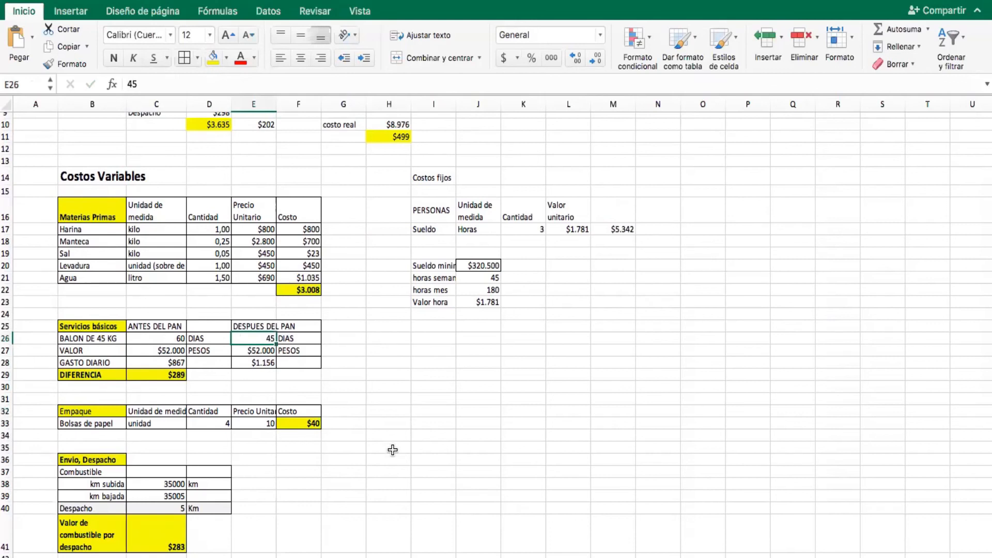
{"action": "type", "text": "55"}
{"action": "key", "text": "Return"}
{"action": "scroll", "coordinate": [362, 355], "scroll_direction": "up", "scroll_amount": 3}
{"action": "scroll", "coordinate": [362, 355], "scroll_direction": "up", "scroll_amount": 5}
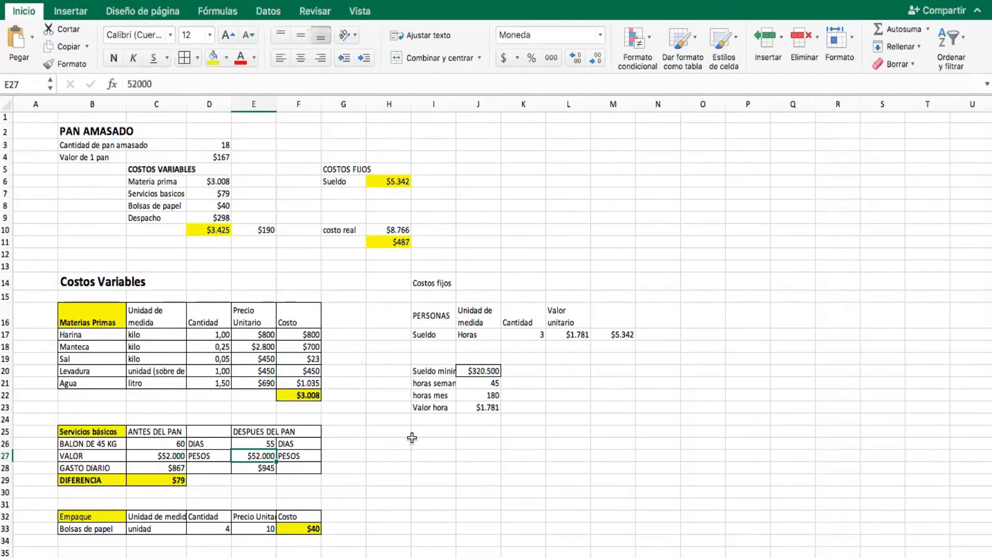
Examine how the real cost per bread, basic services, raw material, dispatch and labour cost cells feed the summary.
{"action": "scroll", "coordinate": [412, 438], "scroll_direction": "down", "scroll_amount": 6}
{"action": "scroll", "coordinate": [411, 438], "scroll_direction": "up", "scroll_amount": 6}
{"action": "scroll", "coordinate": [411, 437], "scroll_direction": "down", "scroll_amount": 1}
{"action": "left_click", "coordinate": [373, 245]}
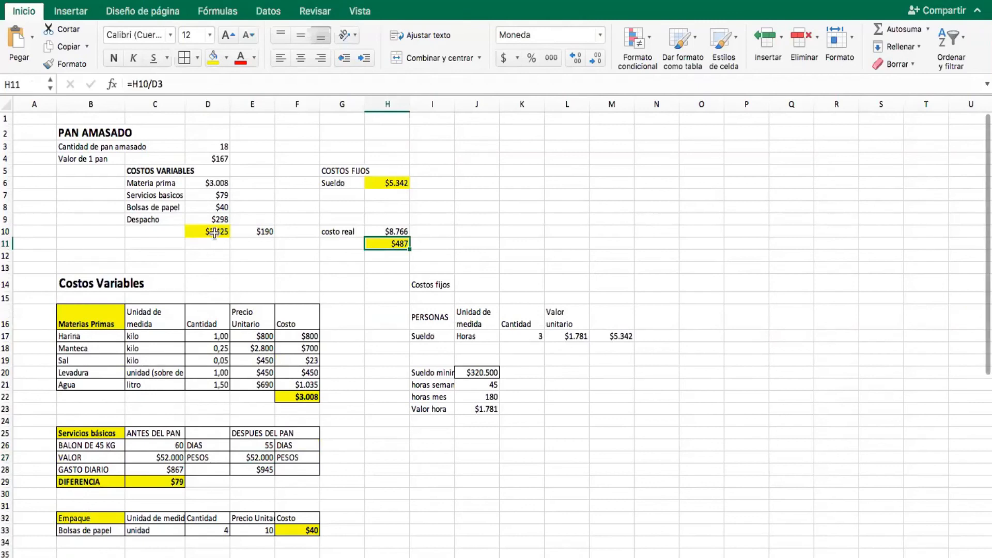
{"action": "left_click", "coordinate": [167, 484]}
{"action": "left_click", "coordinate": [214, 193]}
{"action": "left_click", "coordinate": [371, 320]}
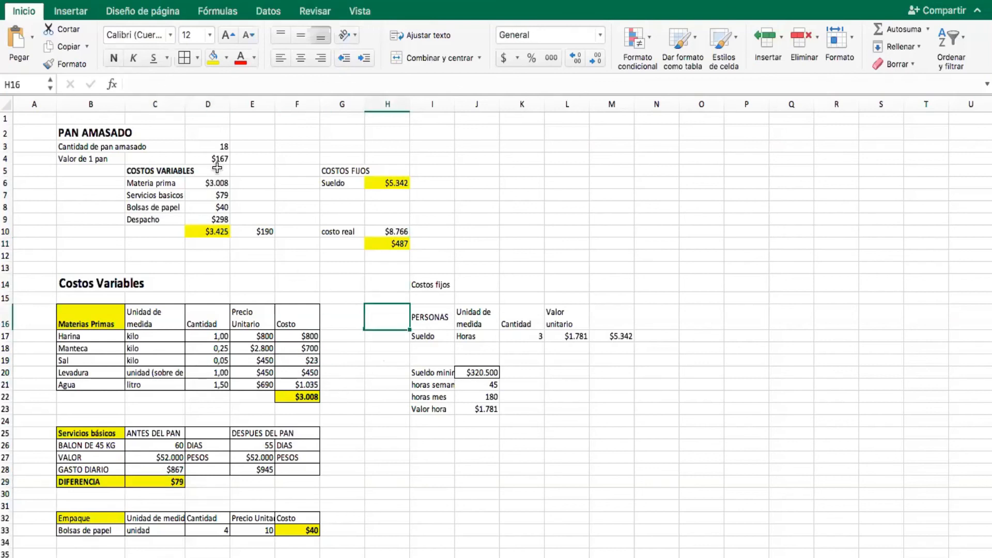
{"action": "left_click", "coordinate": [209, 183]}
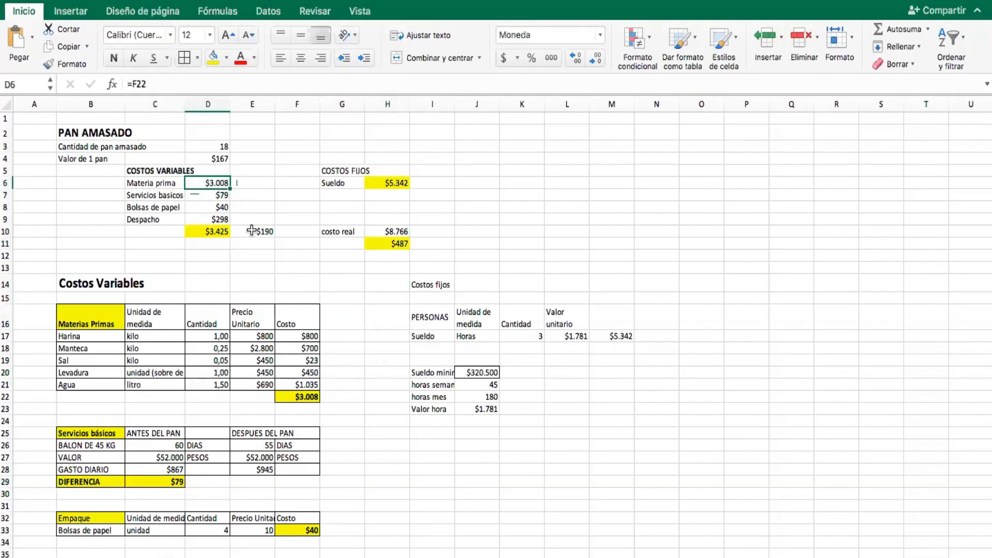
{"action": "left_click", "coordinate": [205, 218]}
{"action": "left_click", "coordinate": [349, 282]}
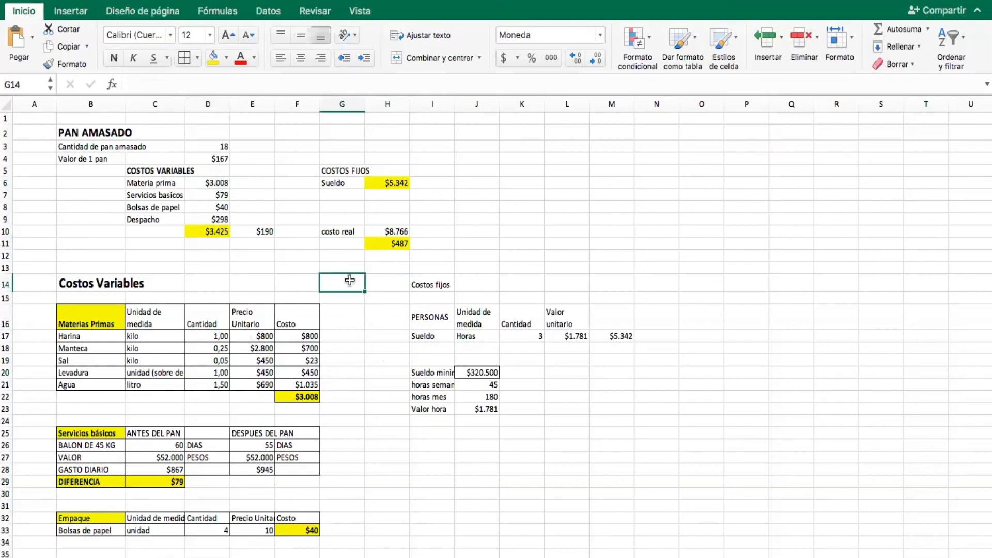
{"action": "left_click", "coordinate": [397, 245]}
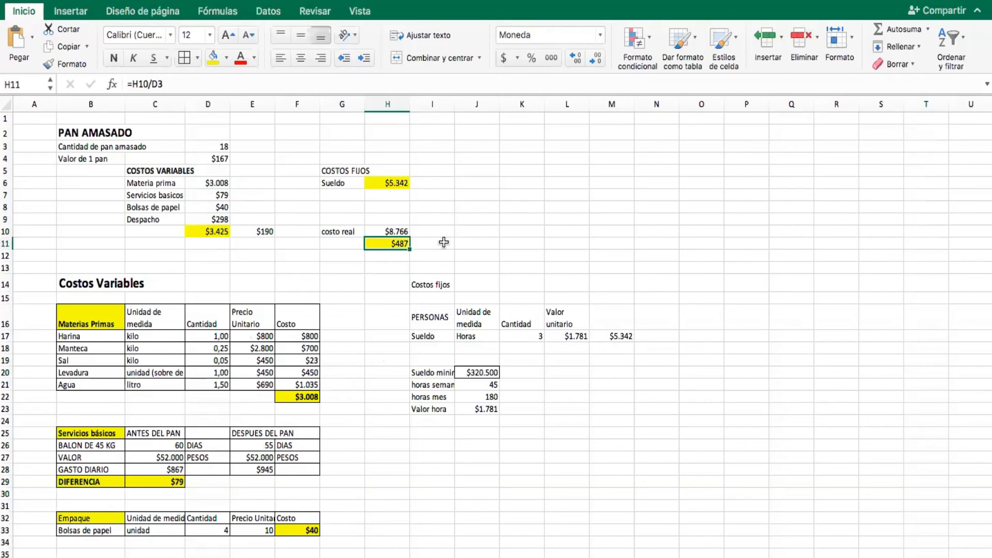
{"action": "left_click", "coordinate": [619, 331]}
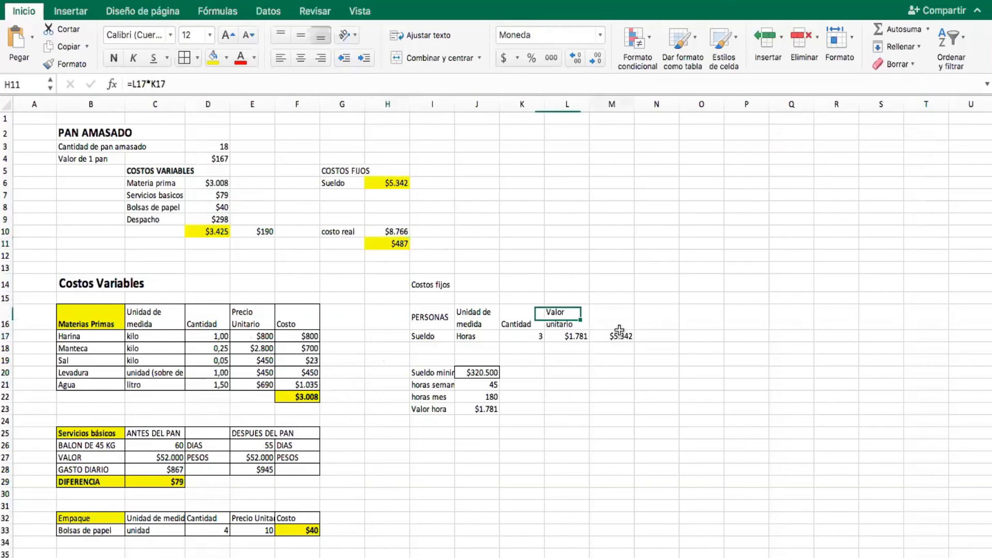
{"action": "left_click", "coordinate": [565, 336]}
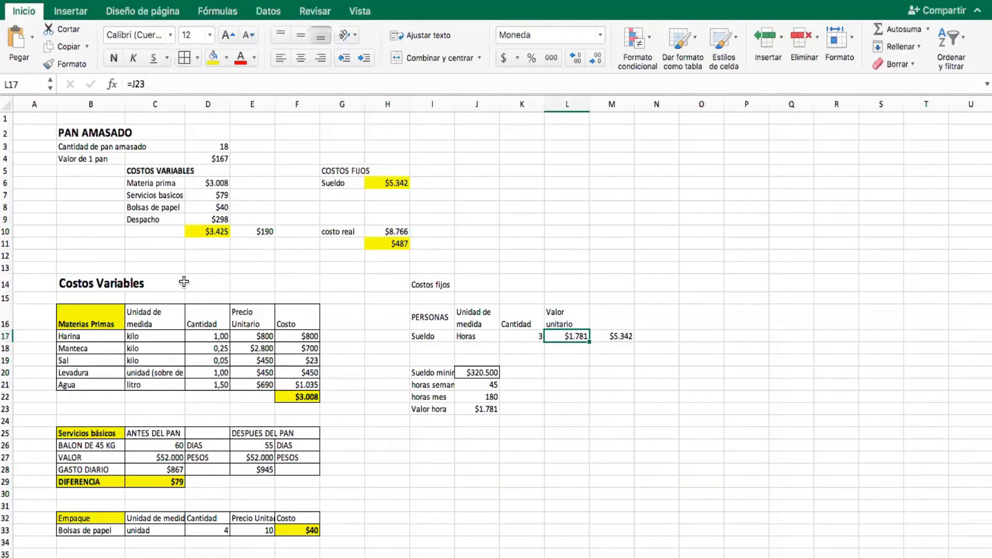
Insert a blank row at row 12, beneath the real cost per bread.
{"action": "left_click", "coordinate": [7, 254]}
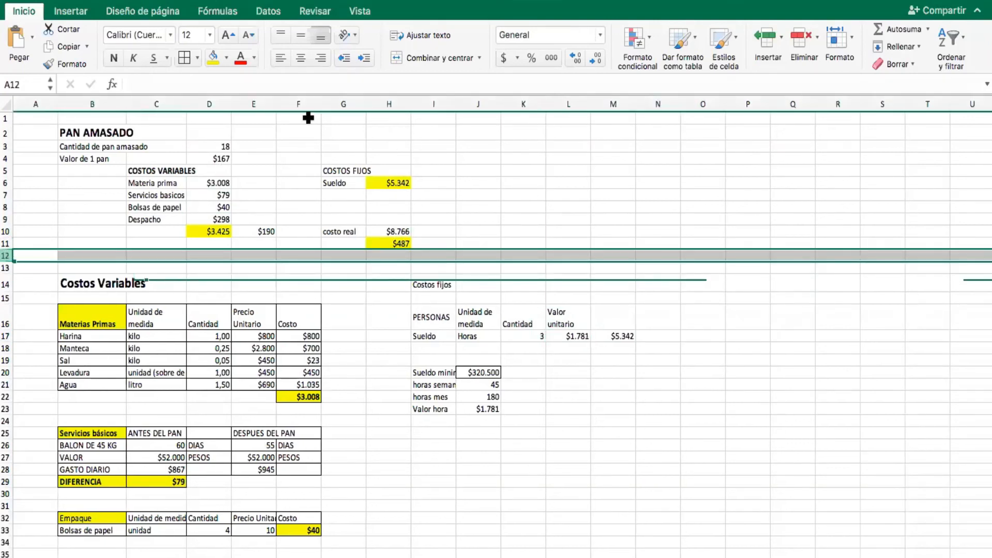
{"action": "left_click", "coordinate": [765, 48]}
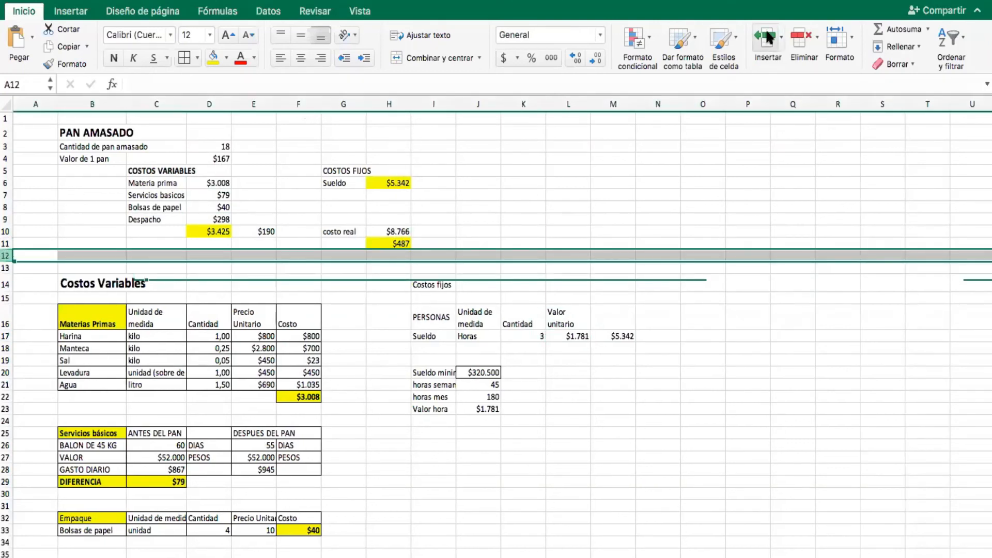
{"action": "left_click", "coordinate": [474, 529]}
{"action": "left_click", "coordinate": [332, 244]}
{"action": "left_click", "coordinate": [341, 254]}
{"action": "left_click_drag", "start_coordinate": [370, 269], "coordinate": [445, 259]}
{"action": "left_click", "coordinate": [488, 466]}
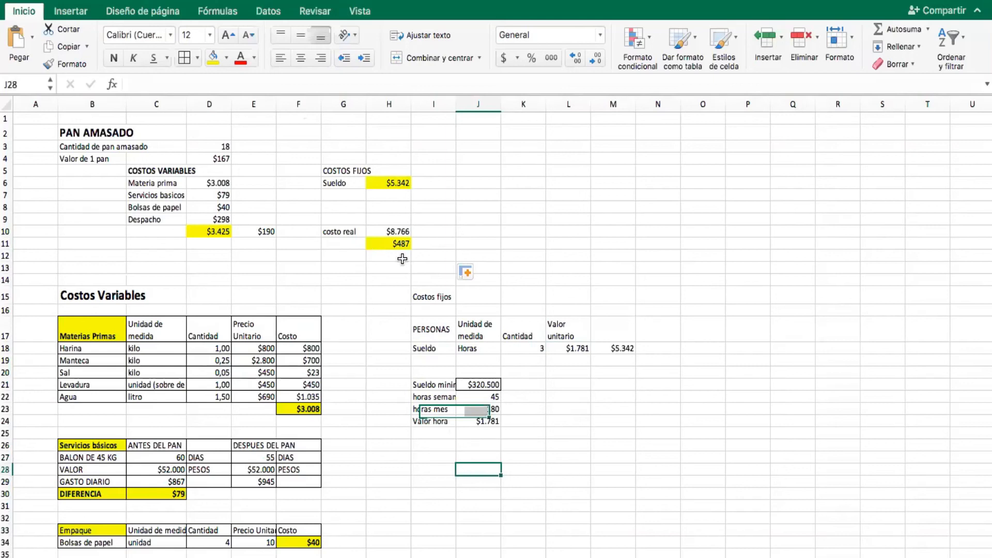
Enter the label "utlidad" in G12 and the profit margin 30% beside it in H12.
{"action": "left_click", "coordinate": [331, 258]}
{"action": "type", "text": "utlidad"}
{"action": "key", "text": "Tab"}
{"action": "type", "text": "3"}
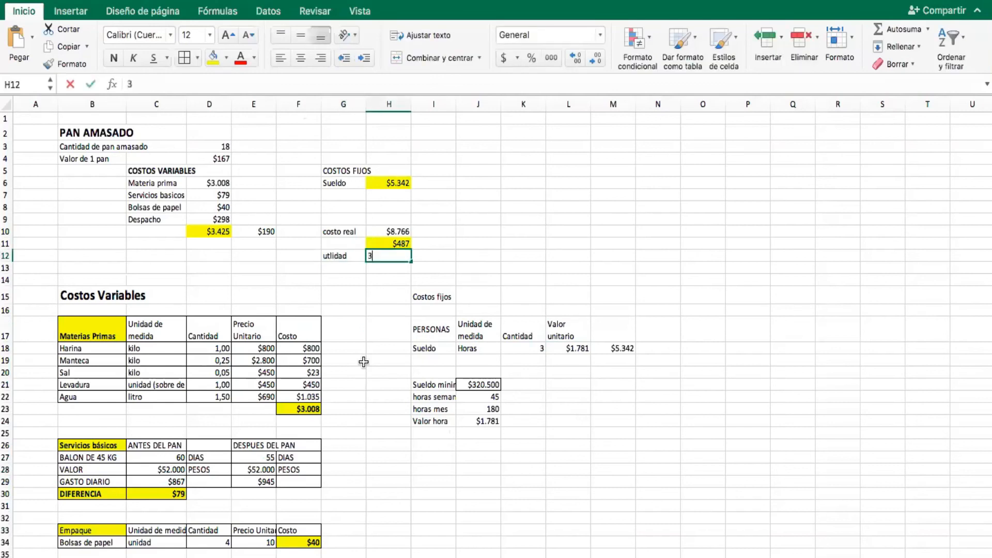
{"action": "type", "text": "0%"}
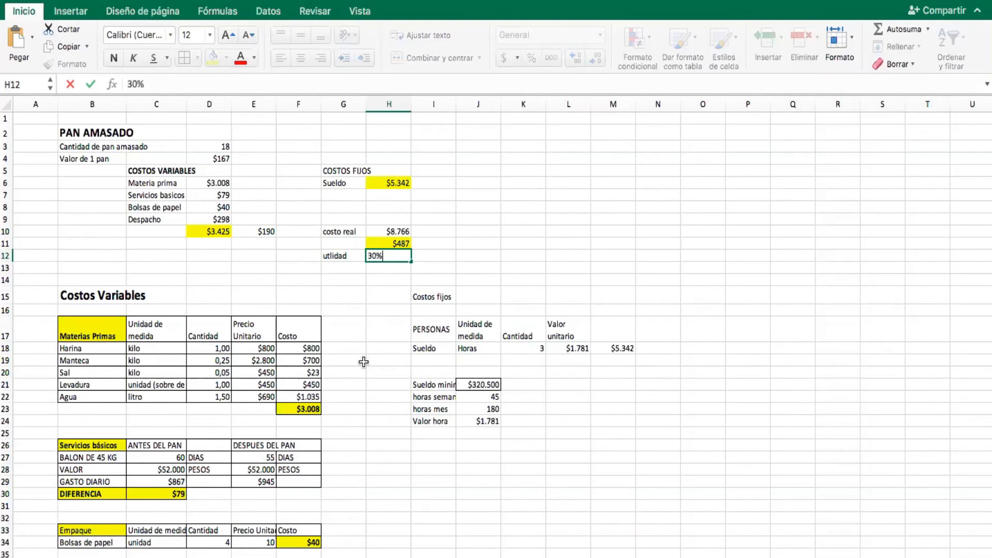
{"action": "key", "text": "Return"}
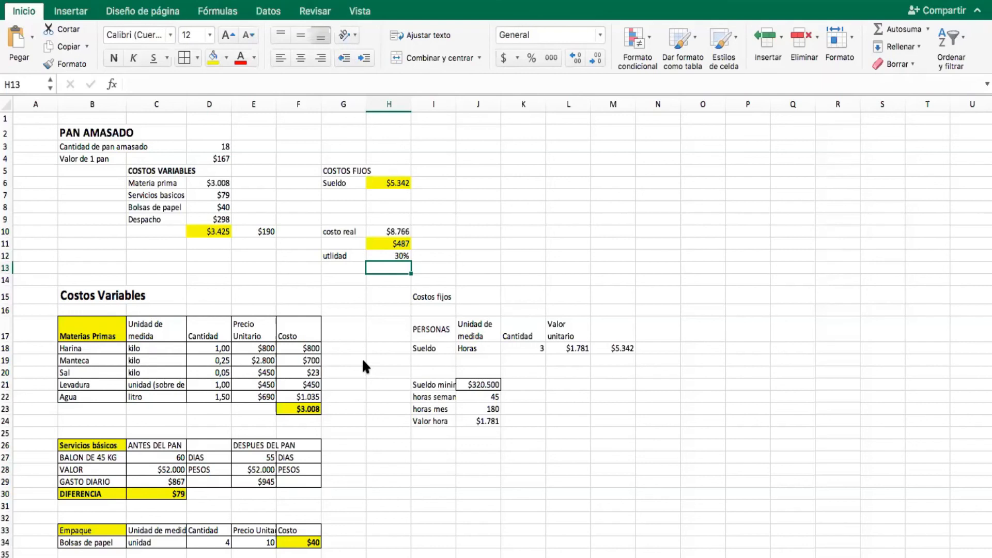
Calculate the selling price per bread with the profit margin in H13 using =H11*1,3.
{"action": "type", "text": "="}
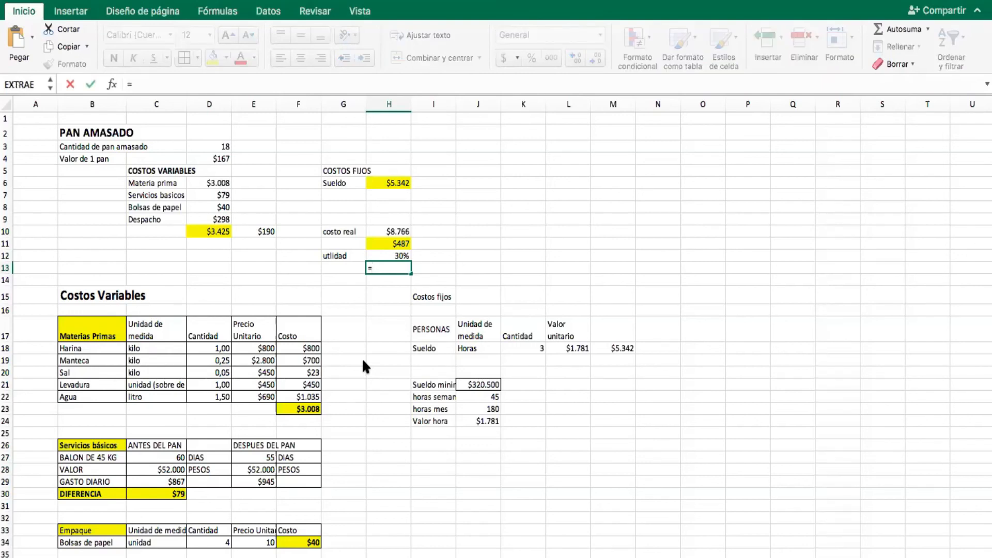
{"action": "key", "text": "Up"}
{"action": "key", "text": "Up"}
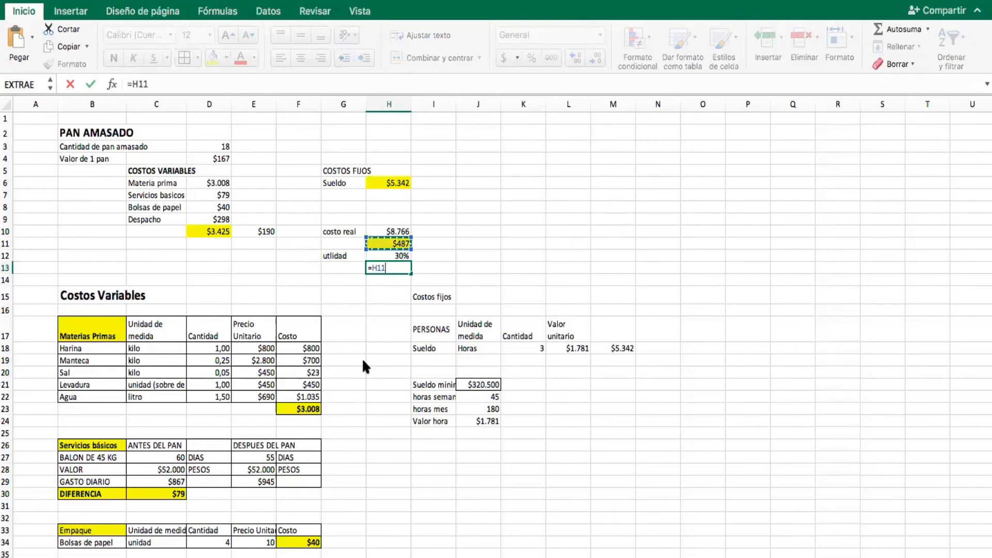
{"action": "type", "text": "*1,3"}
{"action": "key", "text": "Return"}
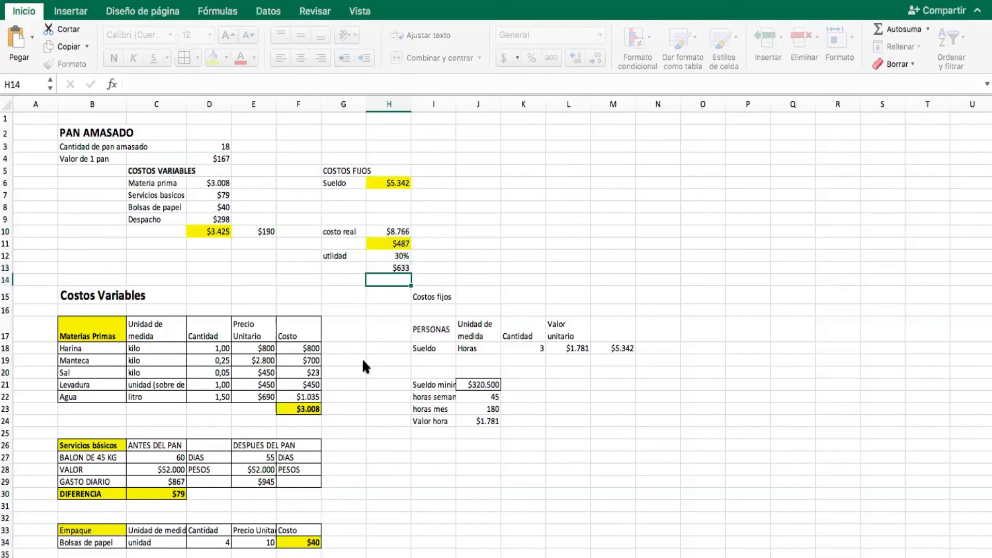
{"action": "left_click", "coordinate": [388, 270]}
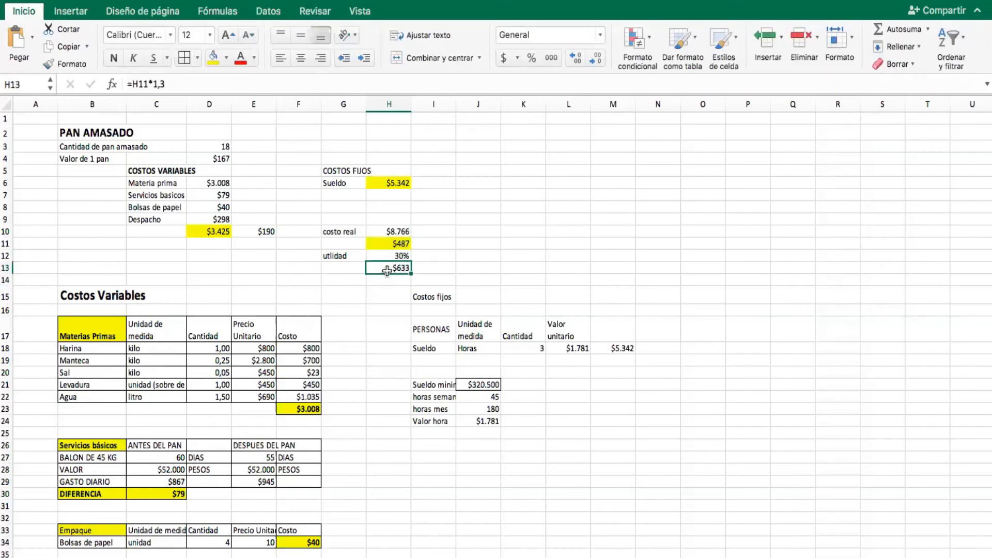
Fill the selling price cell H13 with yellow.
{"action": "left_click", "coordinate": [213, 59]}
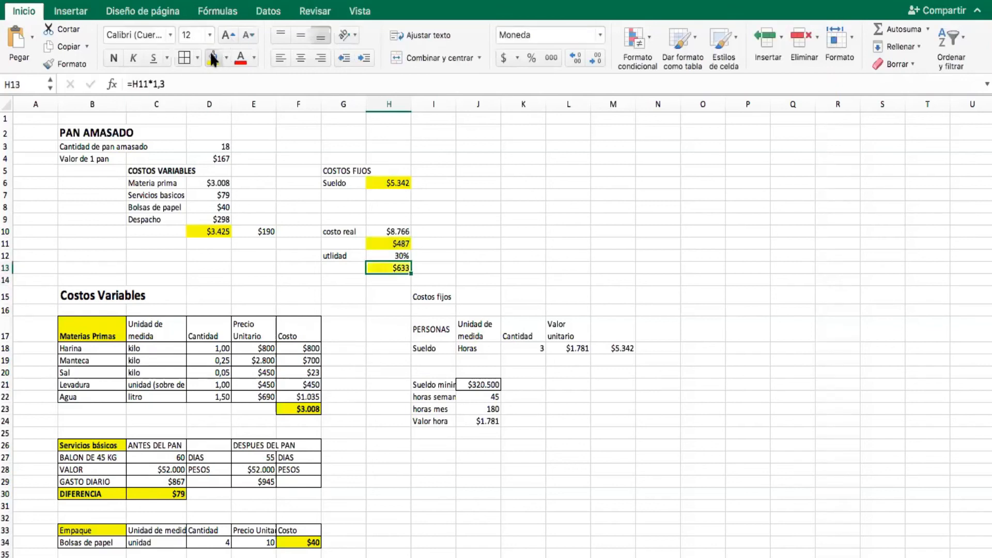
{"action": "left_click", "coordinate": [521, 238]}
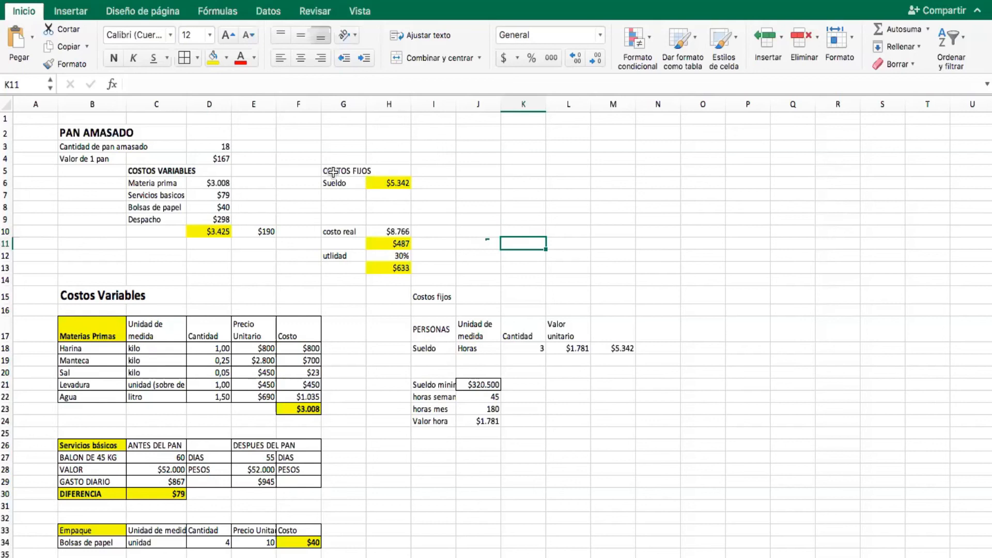
Examine the value of one bread in D4 and the raw material unit prices from Harina down to Agua.
{"action": "left_click", "coordinate": [198, 159]}
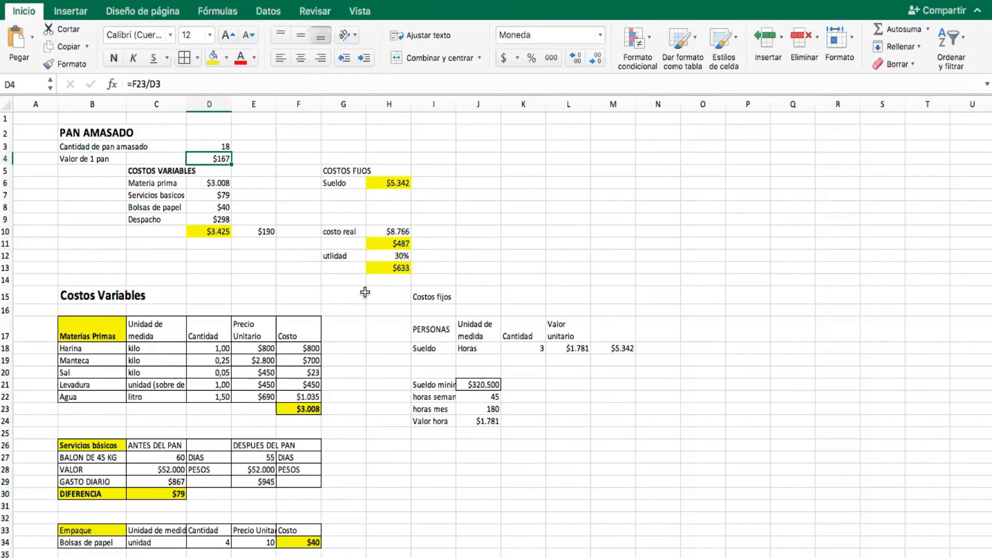
{"action": "left_click", "coordinate": [360, 433]}
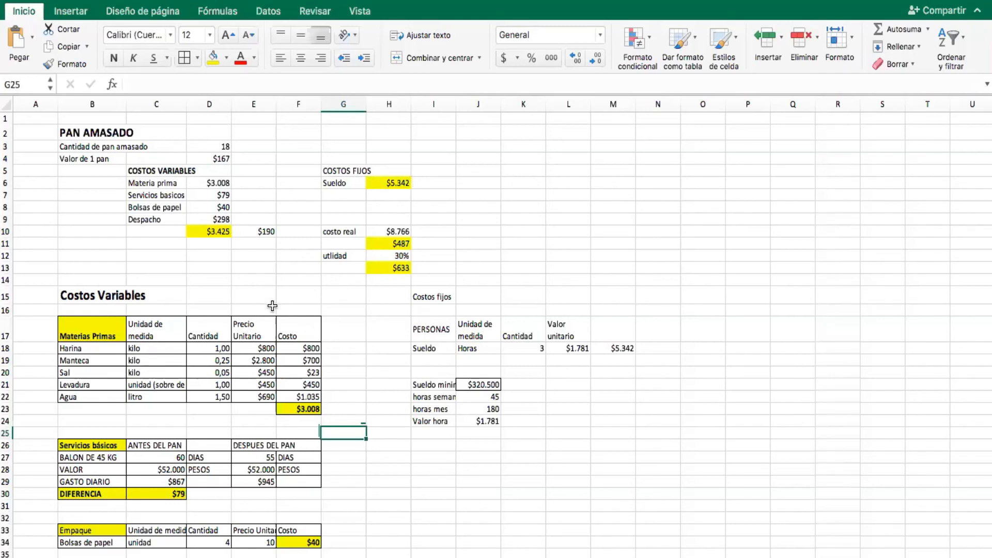
{"action": "left_click", "coordinate": [252, 347]}
{"action": "key", "text": "Down"}
{"action": "key", "text": "Down"}
{"action": "key", "text": "Down"}
{"action": "key", "text": "Down"}
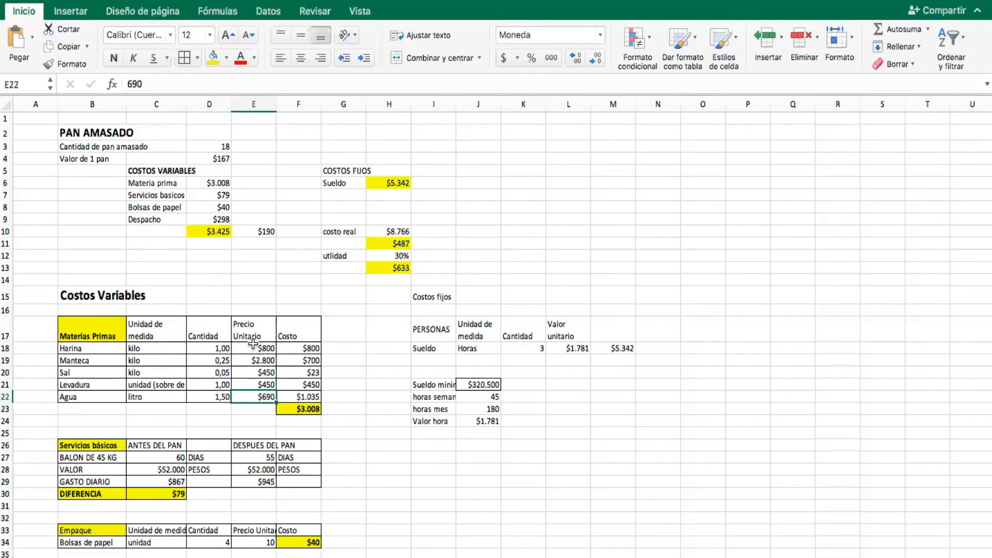
Enter the label "VALOR NETO" in K3 and link L3 to the Manteca unit price with =E19.
{"action": "left_click", "coordinate": [507, 145]}
{"action": "type", "text": "VALOR NETO"}
{"action": "key", "text": "Tab"}
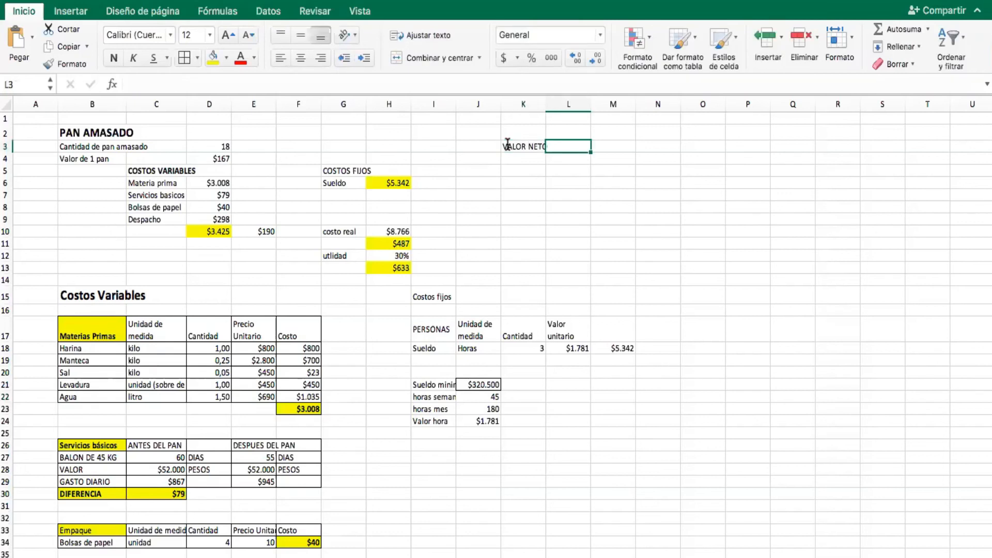
{"action": "type", "text": "="}
{"action": "left_click", "coordinate": [251, 359]}
{"action": "key", "text": "Return"}
Enter the label "IVA" in K4 and the tax rate 19% beside it in L4.
{"action": "left_click", "coordinate": [529, 155]}
{"action": "type", "text": "IVA"}
{"action": "key", "text": "Tab"}
{"action": "type", "text": "19%"}
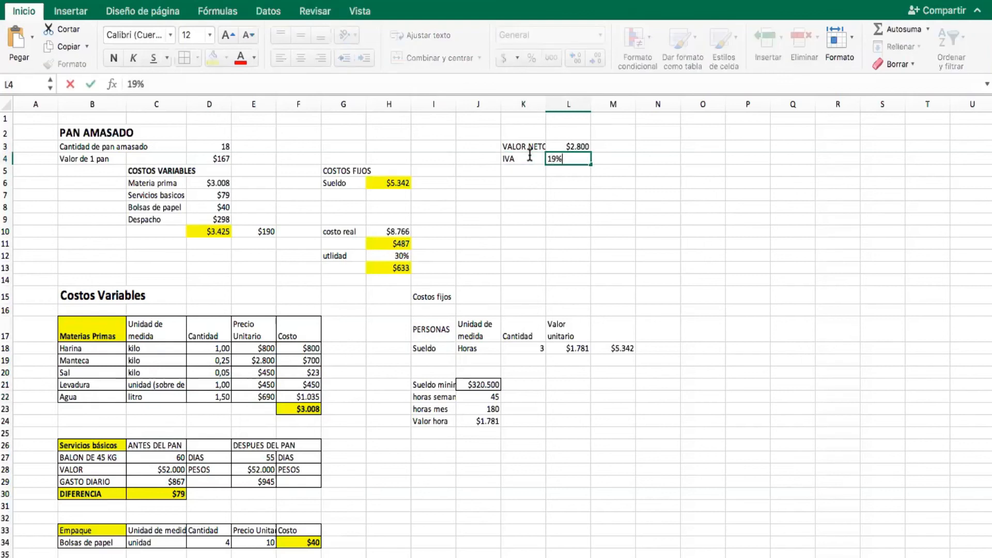
{"action": "key", "text": "Return"}
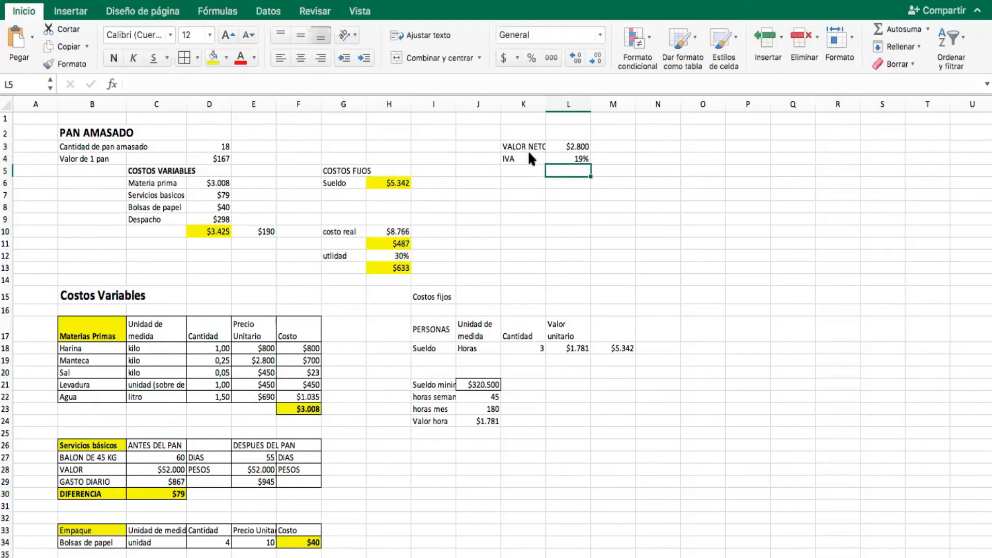
Calculate the Manteca price without IVA in L5 using =L3/1,19.
{"action": "left_click", "coordinate": [572, 145]}
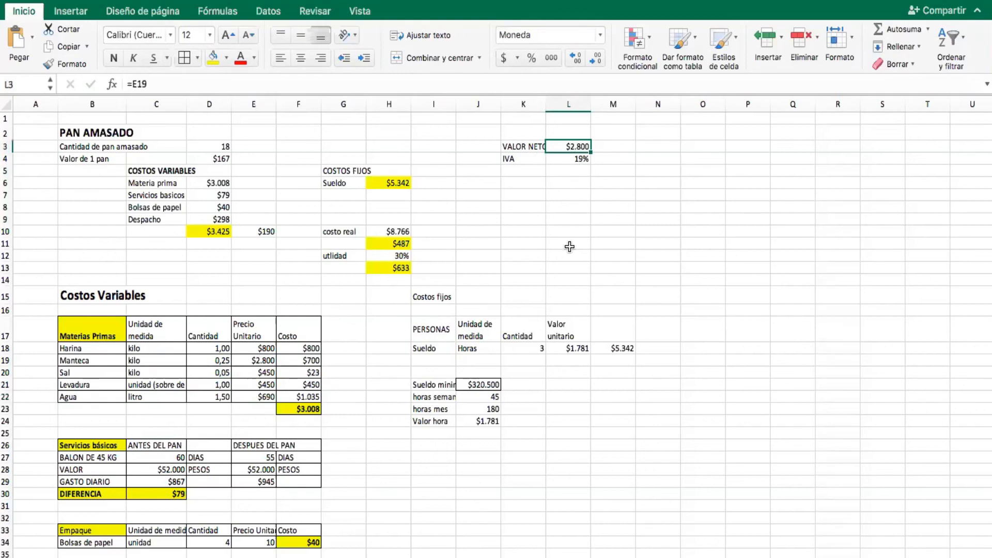
{"action": "left_click", "coordinate": [560, 170]}
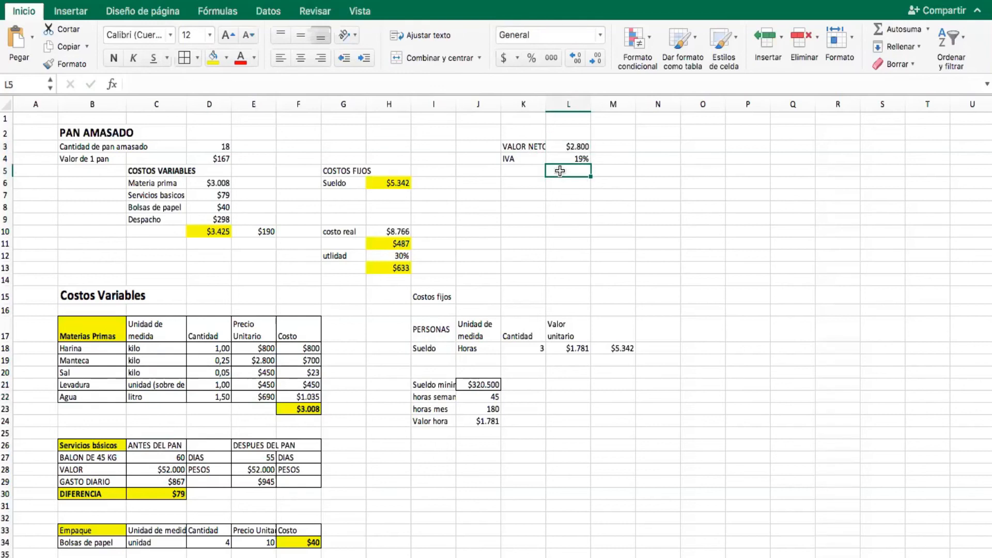
{"action": "left_click", "coordinate": [558, 220]}
{"action": "left_click", "coordinate": [558, 173]}
{"action": "type", "text": "="}
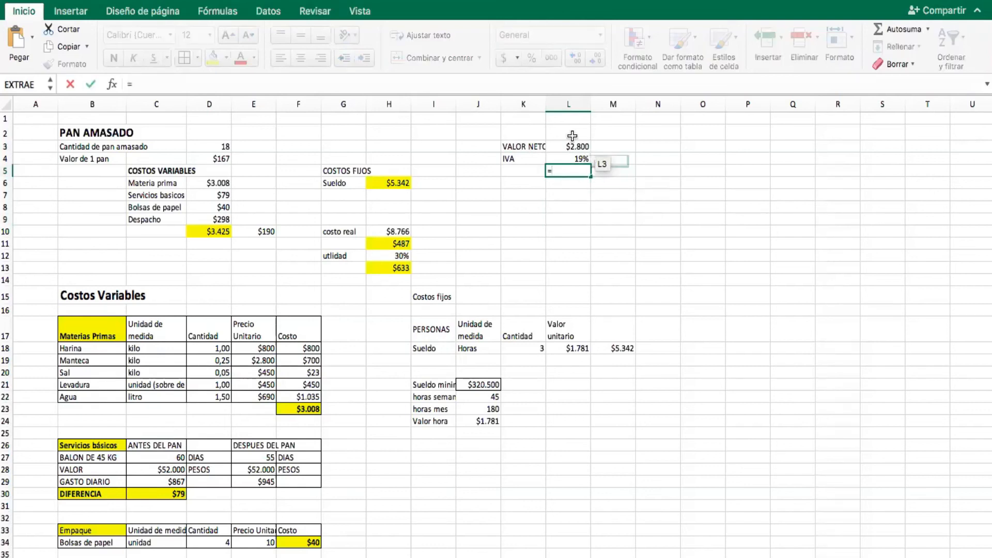
{"action": "left_click", "coordinate": [572, 145]}
{"action": "type", "text": "/1,19"}
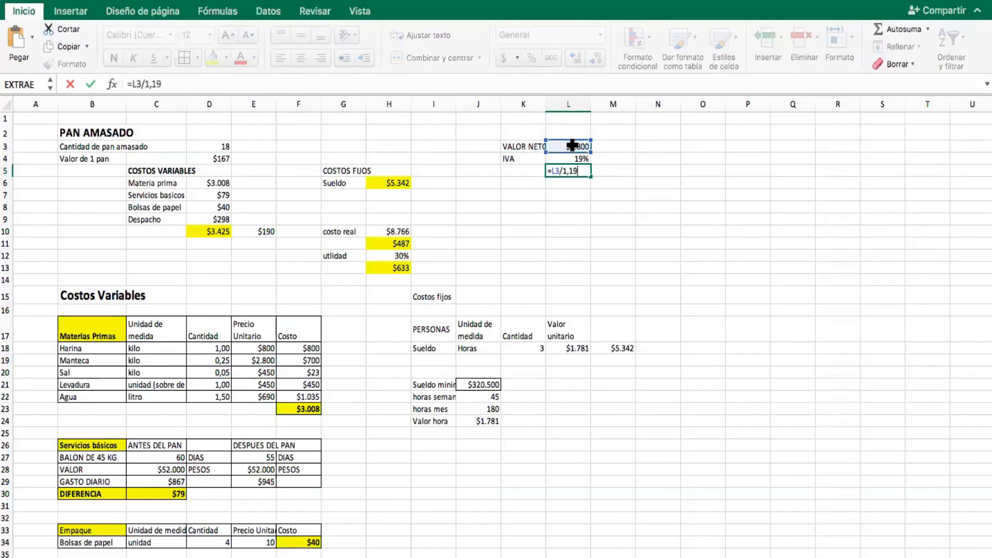
{"action": "key", "text": "Return"}
{"action": "left_click", "coordinate": [569, 193]}
{"action": "left_click", "coordinate": [565, 169]}
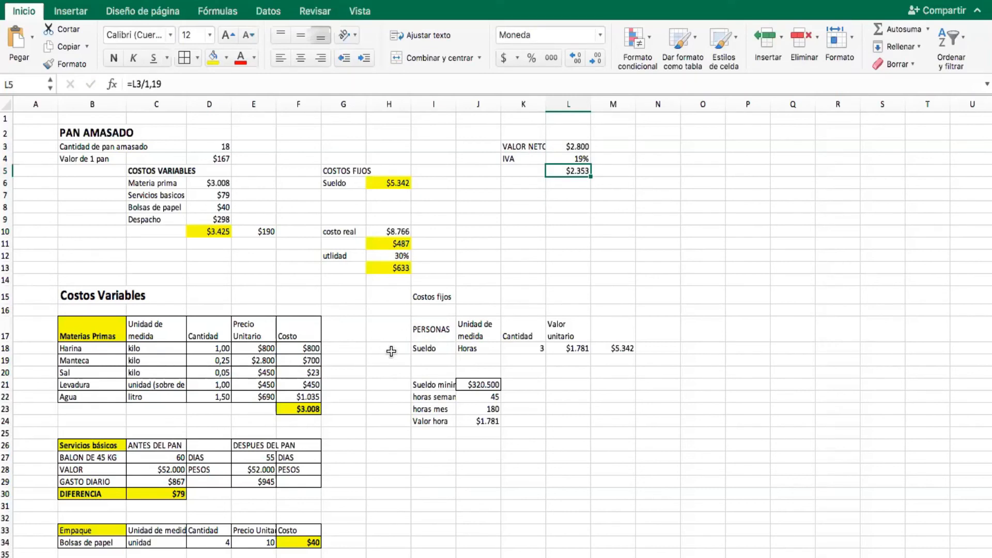
Examine the raw material unit prices, the selling price formula in H13 and the value of one bread against the cost tables.
{"action": "left_click", "coordinate": [250, 347]}
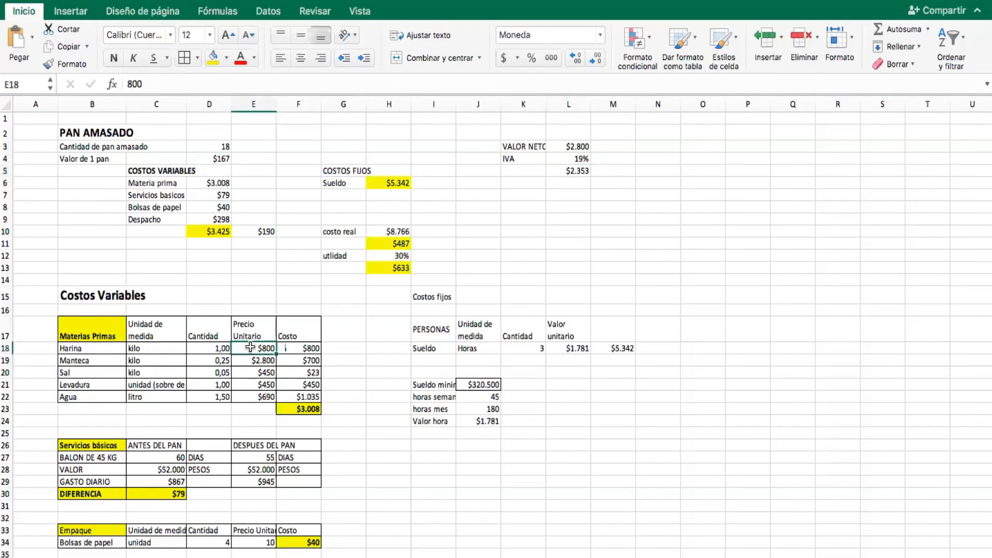
{"action": "left_click", "coordinate": [252, 331]}
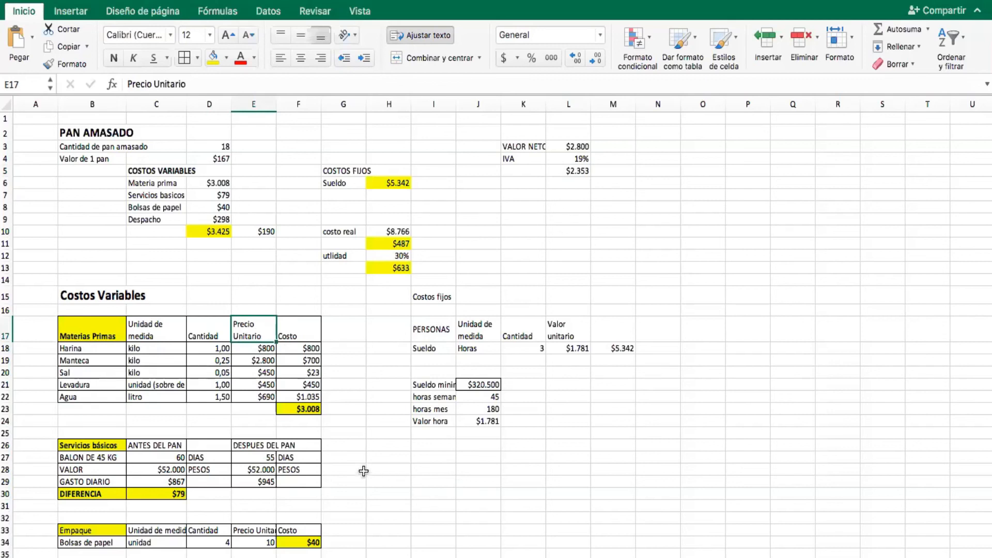
{"action": "left_click", "coordinate": [454, 469]}
{"action": "left_click", "coordinate": [445, 444]}
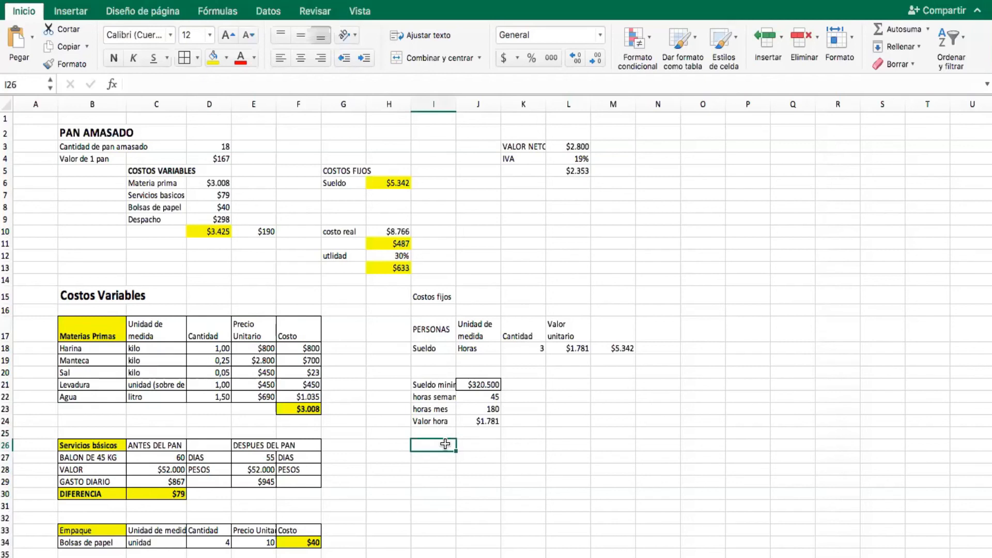
{"action": "scroll", "coordinate": [446, 444], "scroll_direction": "down", "scroll_amount": 5}
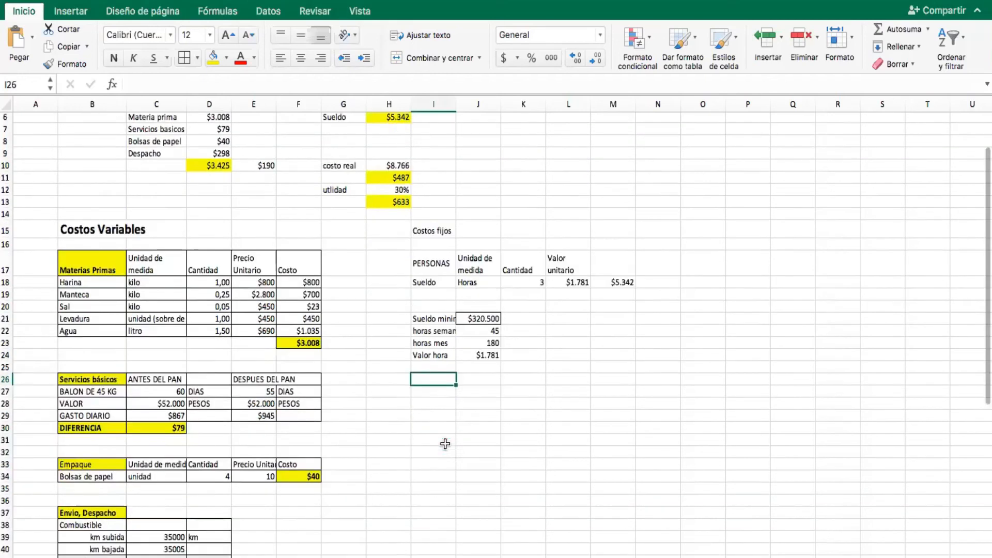
{"action": "scroll", "coordinate": [445, 444], "scroll_direction": "up", "scroll_amount": 5}
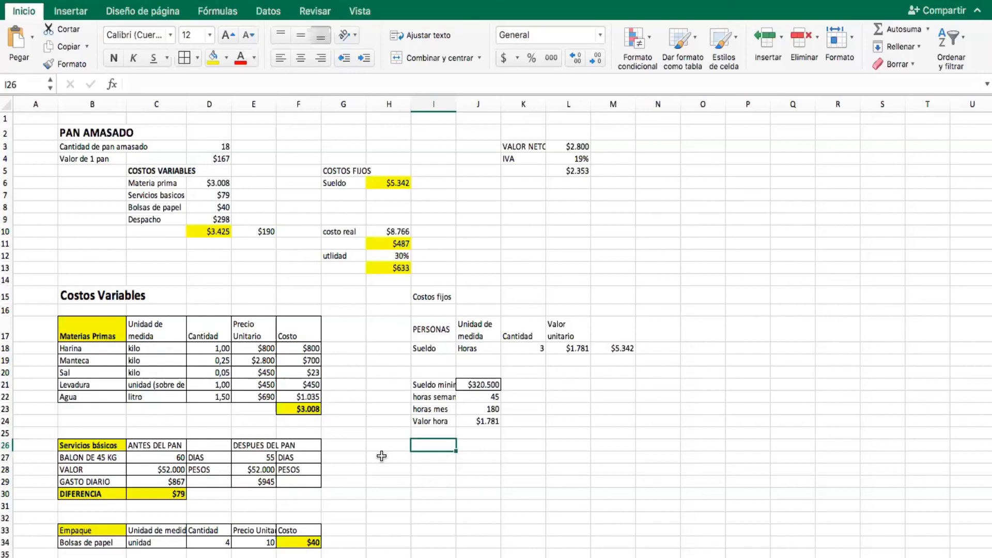
{"action": "left_click", "coordinate": [398, 264]}
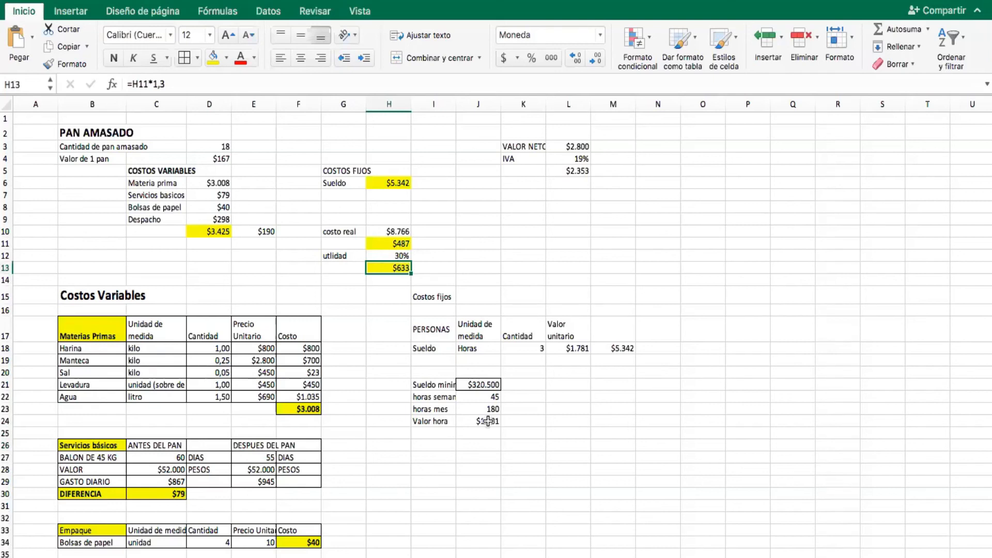
{"action": "left_click", "coordinate": [606, 361]}
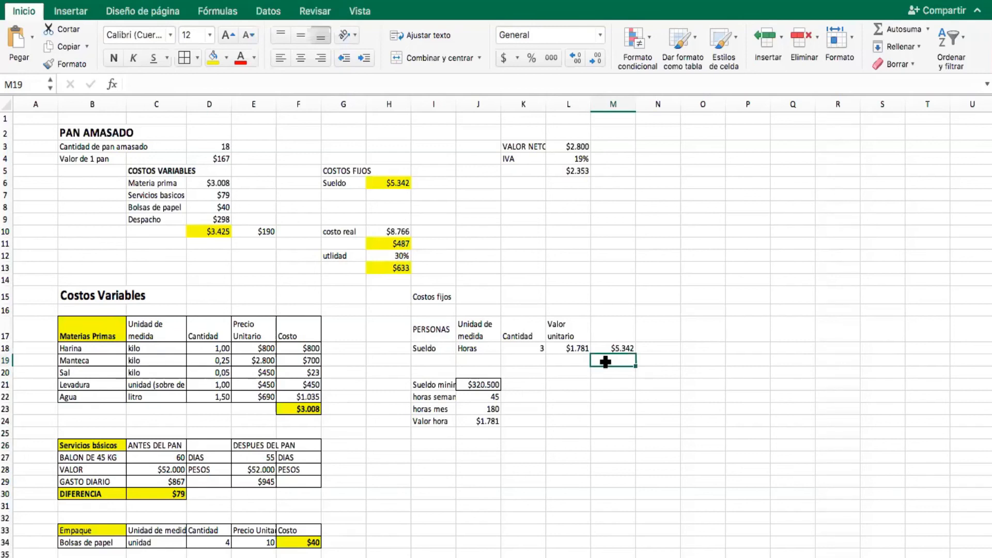
{"action": "left_click", "coordinate": [212, 158]}
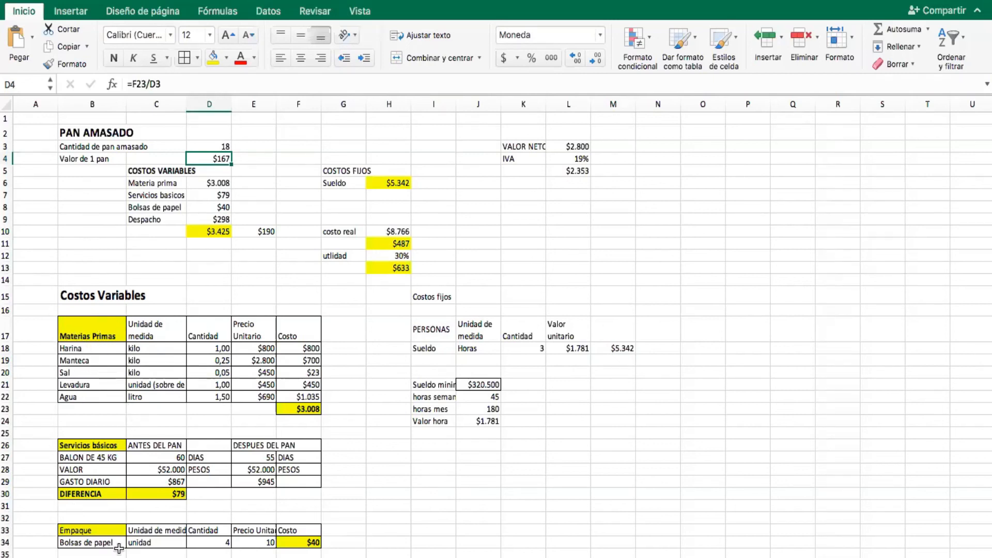
{"action": "scroll", "coordinate": [119, 549], "scroll_direction": "down", "scroll_amount": 3}
{"action": "scroll", "coordinate": [119, 548], "scroll_direction": "down", "scroll_amount": 3}
{"action": "scroll", "coordinate": [119, 548], "scroll_direction": "up", "scroll_amount": 6}
Examine the labour cost formula in M18 and review the fixed and variable cost tables down to vehicle maintenance.
{"action": "left_click", "coordinate": [609, 351]}
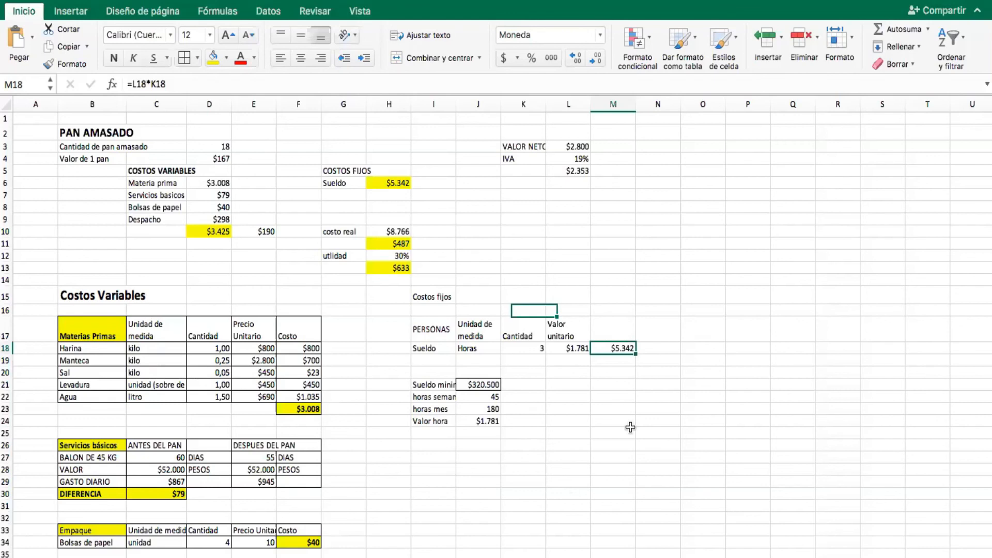
{"action": "left_click", "coordinate": [620, 446]}
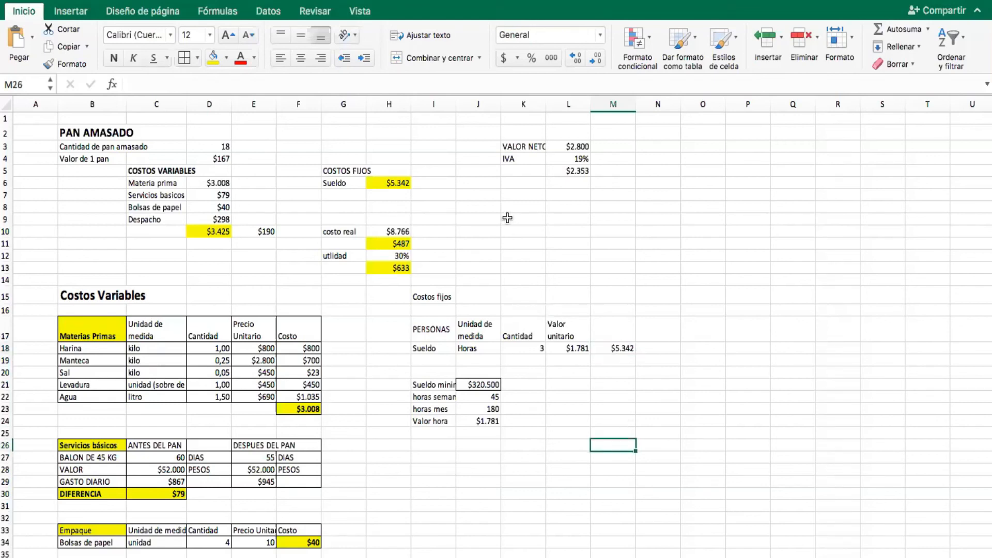
{"action": "left_click", "coordinate": [489, 254]}
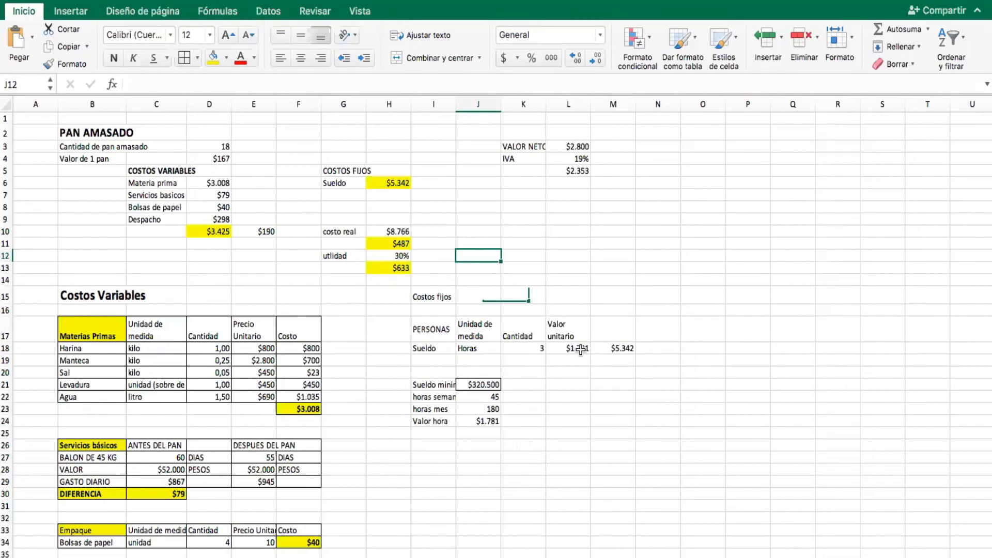
{"action": "left_click", "coordinate": [622, 347]}
{"action": "left_click", "coordinate": [606, 455]}
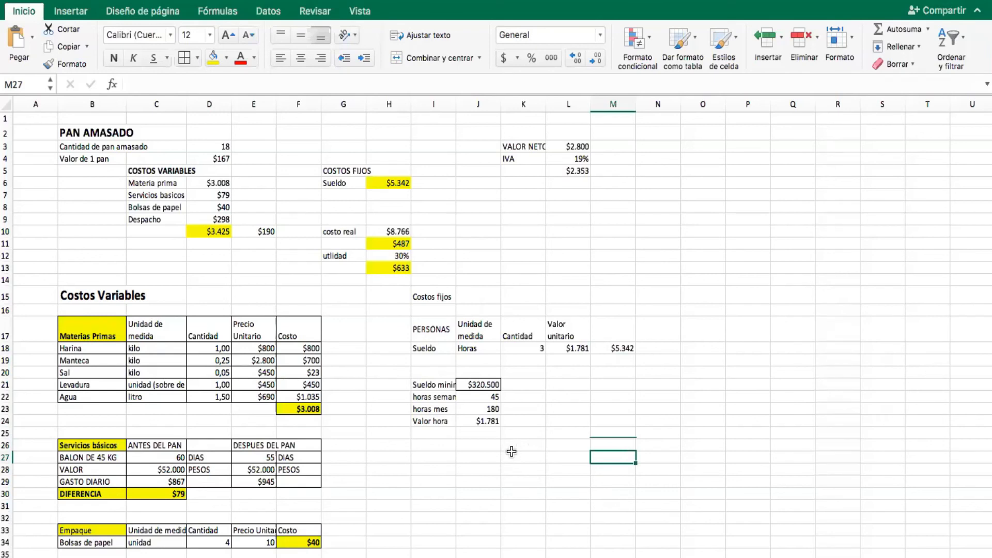
{"action": "left_click", "coordinate": [470, 474]}
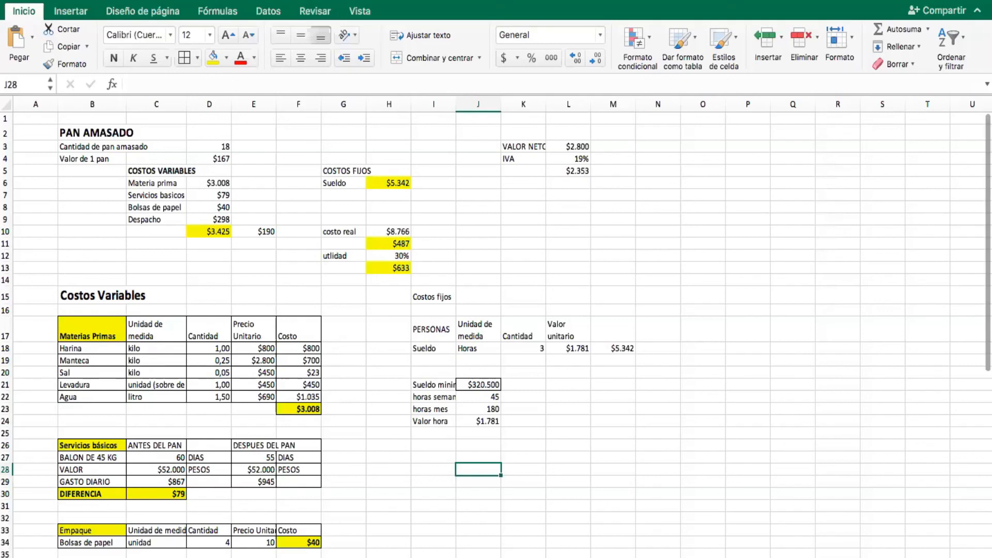
{"action": "scroll", "coordinate": [507, 544], "scroll_direction": "down", "scroll_amount": 8}
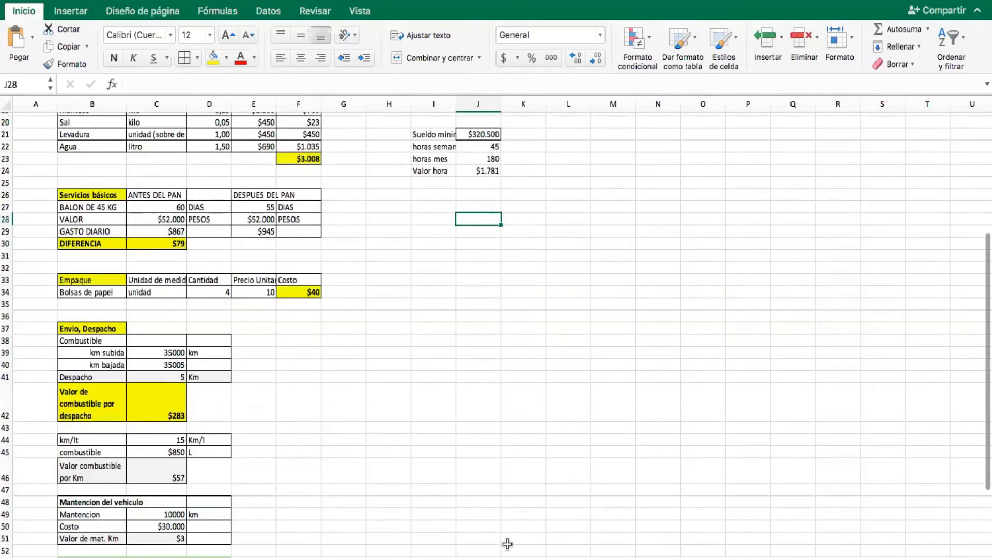
{"action": "scroll", "coordinate": [507, 543], "scroll_direction": "up", "scroll_amount": 7}
{"action": "scroll", "coordinate": [507, 544], "scroll_direction": "up", "scroll_amount": 2}
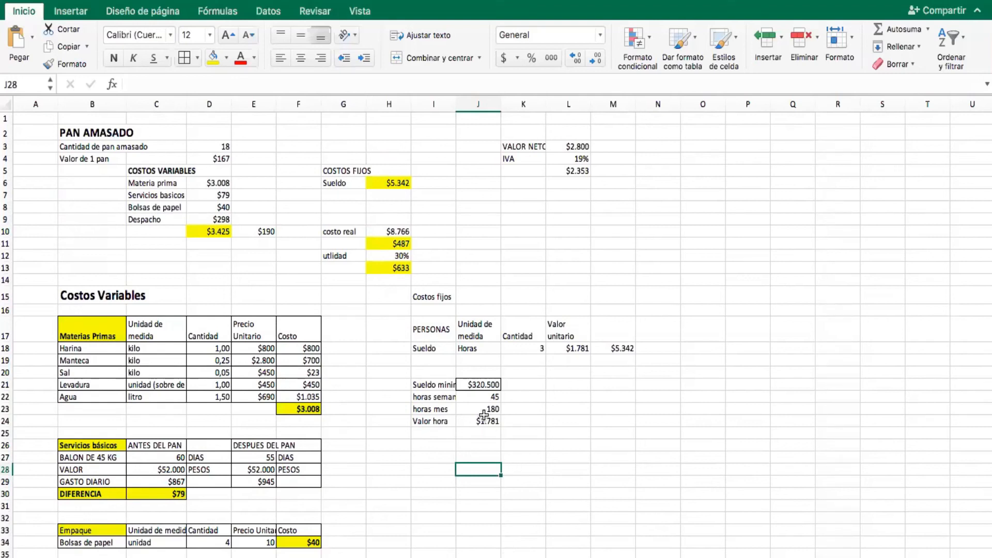
{"action": "left_click", "coordinate": [432, 357]}
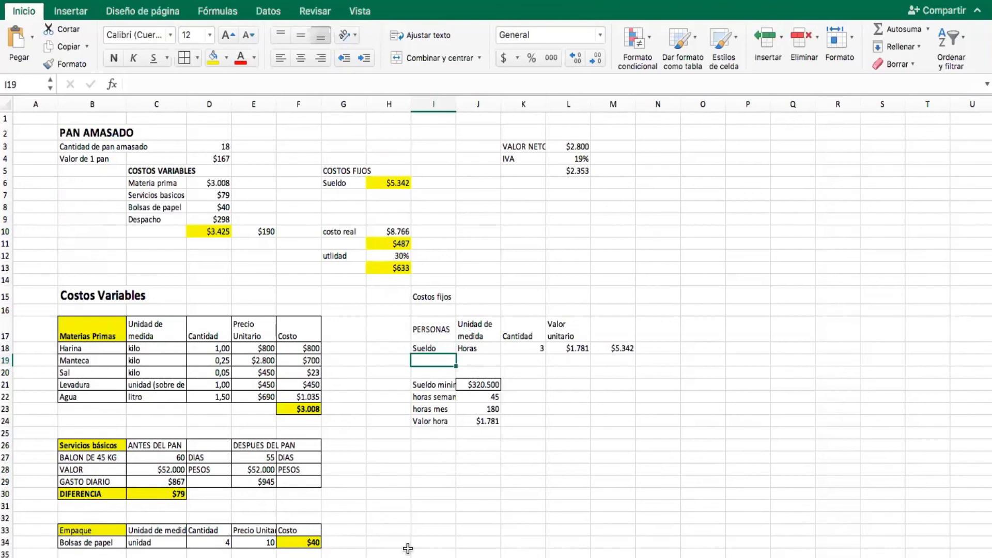
{"action": "left_click", "coordinate": [441, 553]}
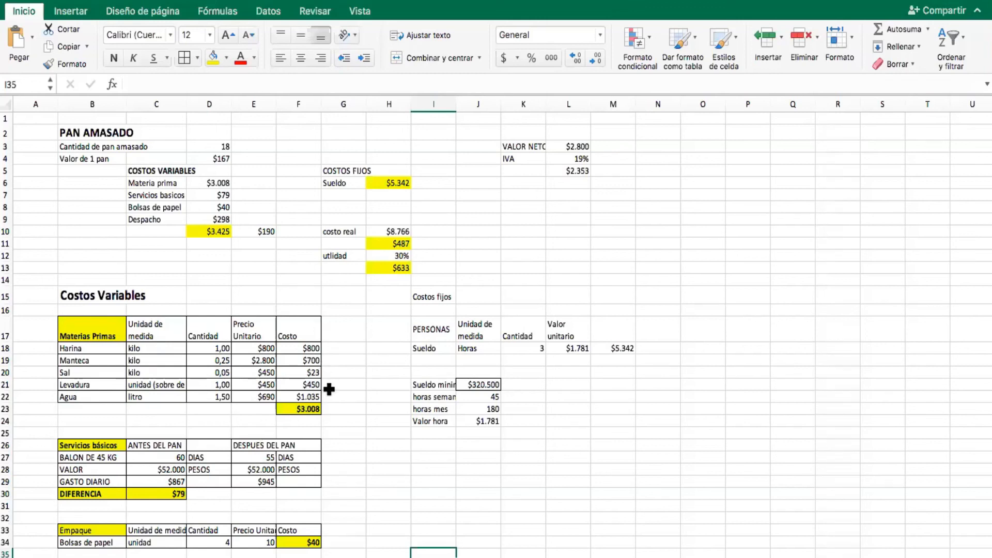
Check the raw materials total in F23, the dispatch cost formula in D9 and the delivery tables below.
{"action": "left_click", "coordinate": [306, 409]}
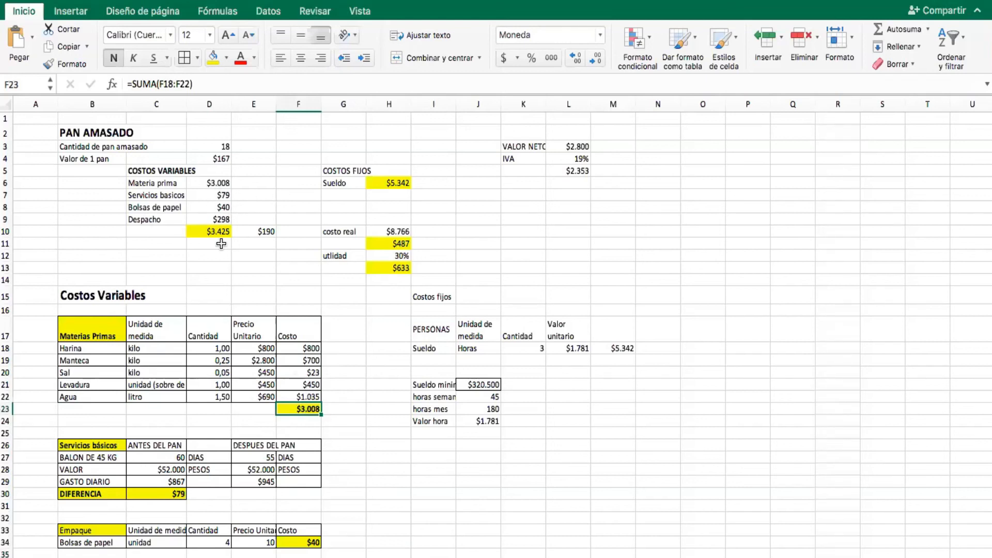
{"action": "left_click", "coordinate": [216, 220]}
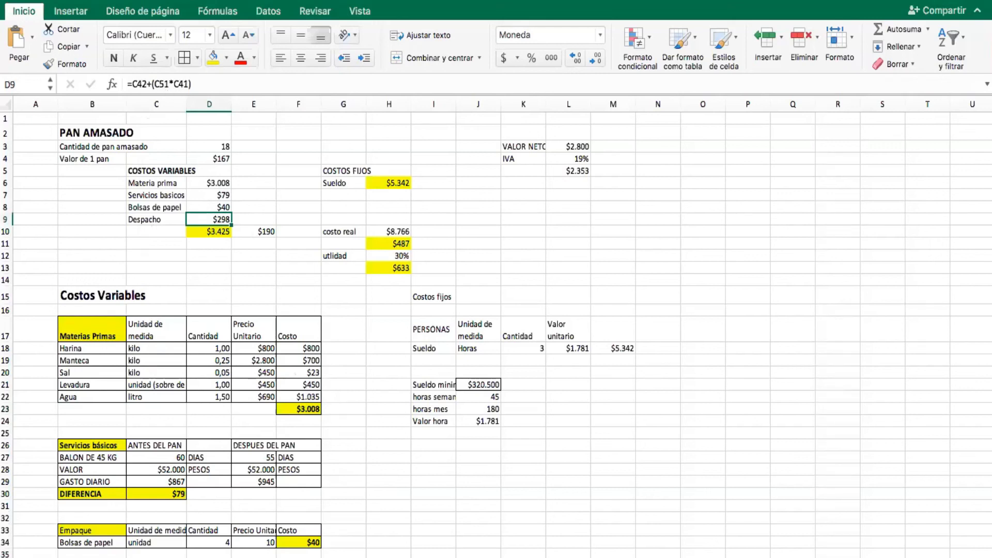
{"action": "left_click", "coordinate": [387, 557]}
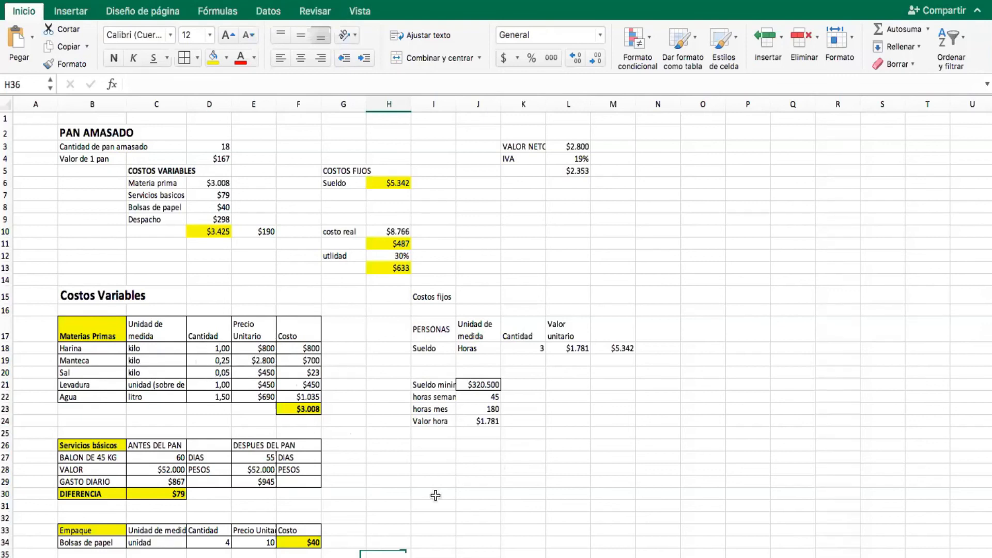
{"action": "scroll", "coordinate": [435, 495], "scroll_direction": "down", "scroll_amount": 10}
{"action": "scroll", "coordinate": [436, 495], "scroll_direction": "up", "scroll_amount": 6}
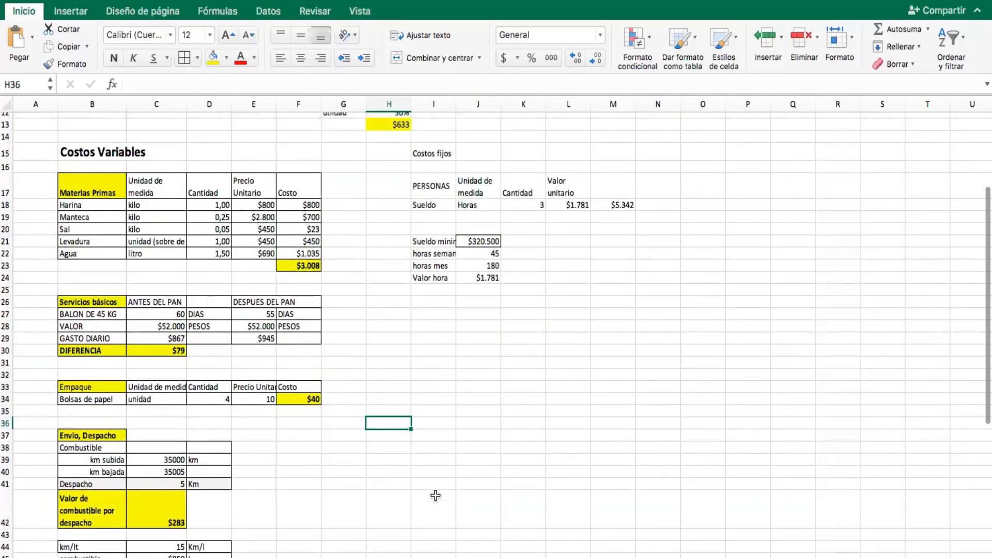